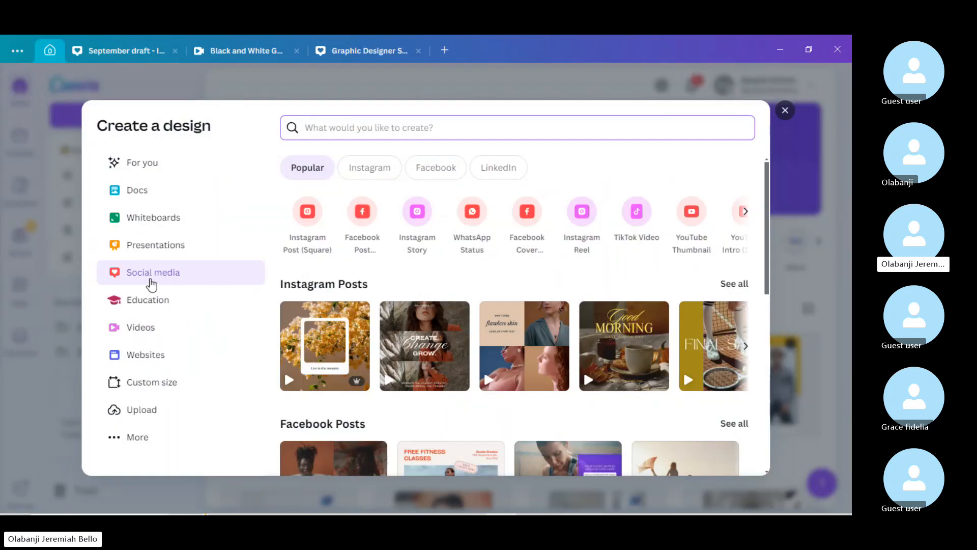
# Step: Create a new blank square Instagram post design from the social media formats
pyautogui.click(149, 280)
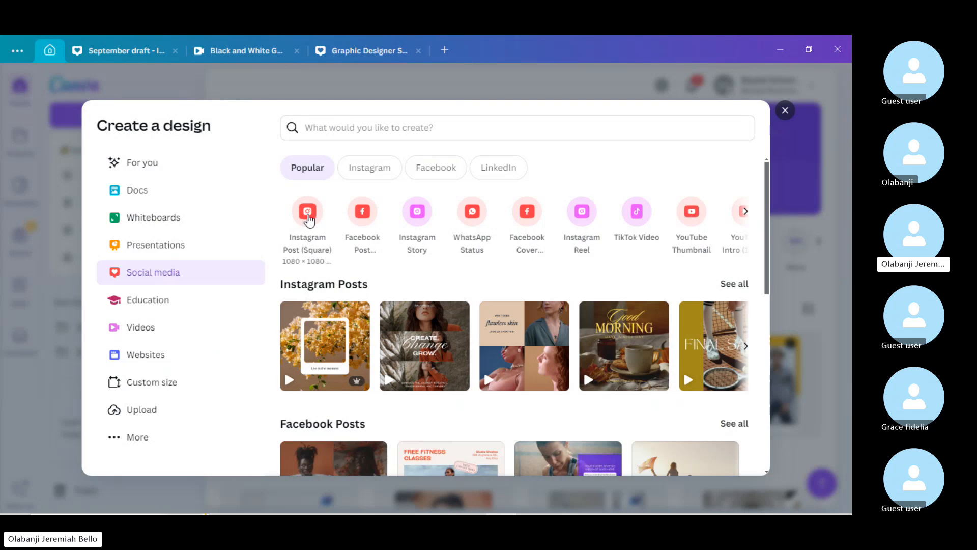
pyautogui.click(308, 212)
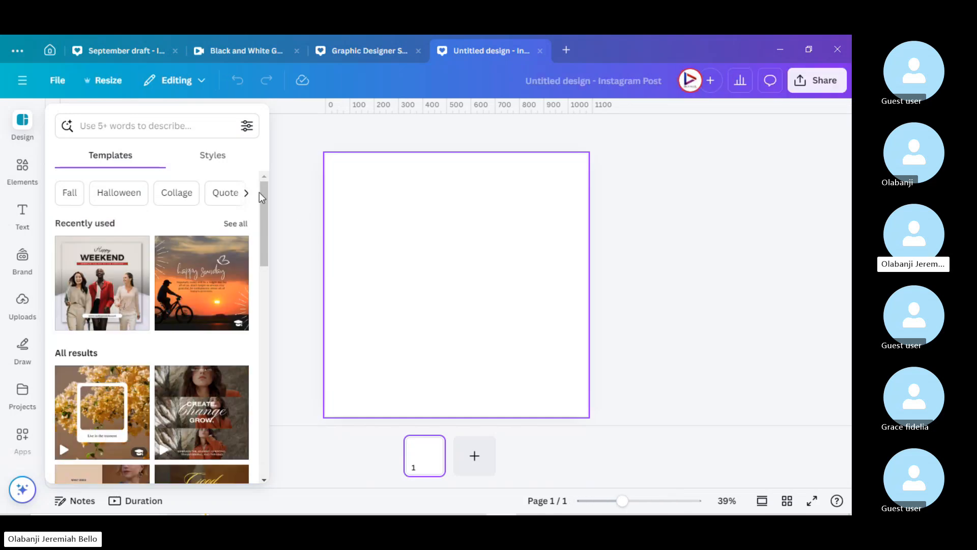
# Step: Open the full shapes collection among the elements and look through its lines and shapes
pyautogui.click(21, 168)
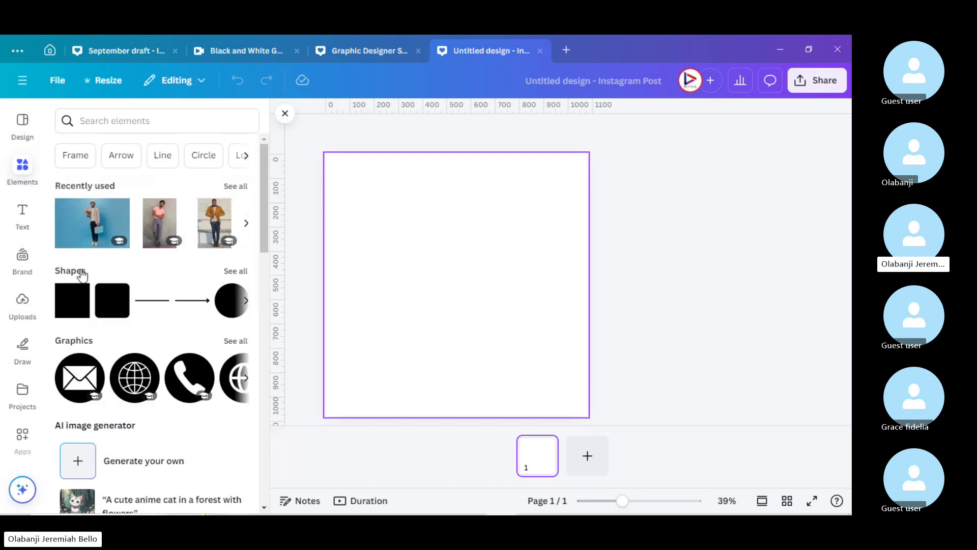
pyautogui.click(236, 272)
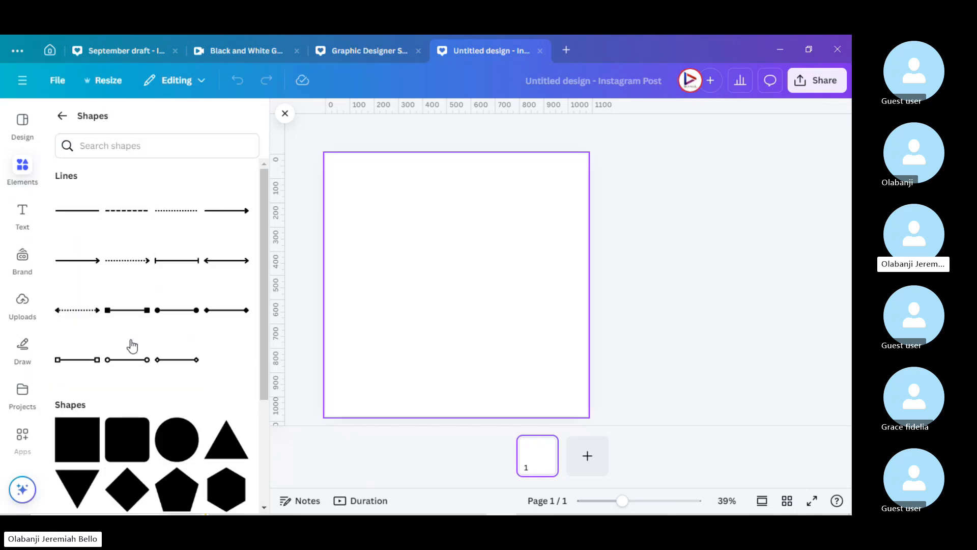
pyautogui.scroll(-3, 130, 345)
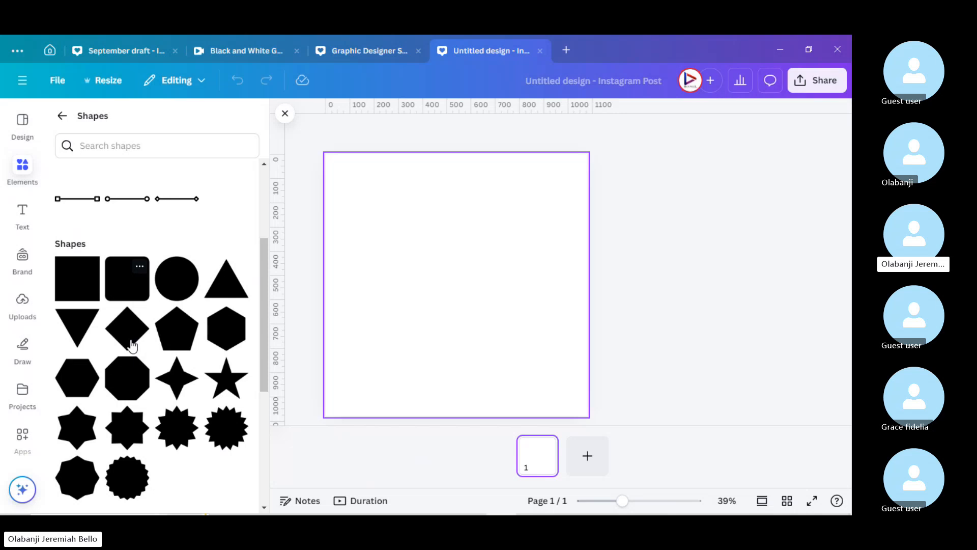
pyautogui.scroll(3, 130, 345)
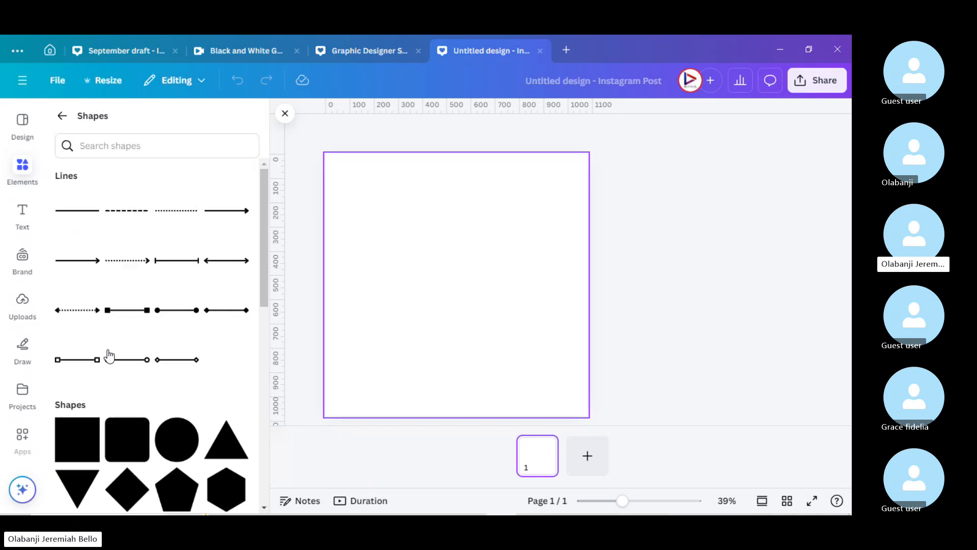
pyautogui.scroll(-1, 109, 353)
pyautogui.scroll(-9, 110, 357)
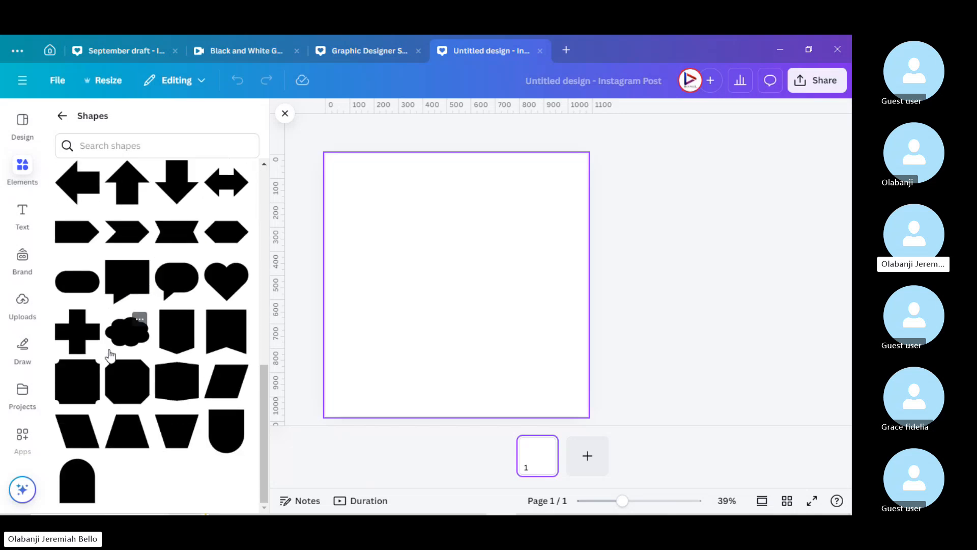
pyautogui.scroll(5, 111, 356)
pyautogui.scroll(1, 110, 357)
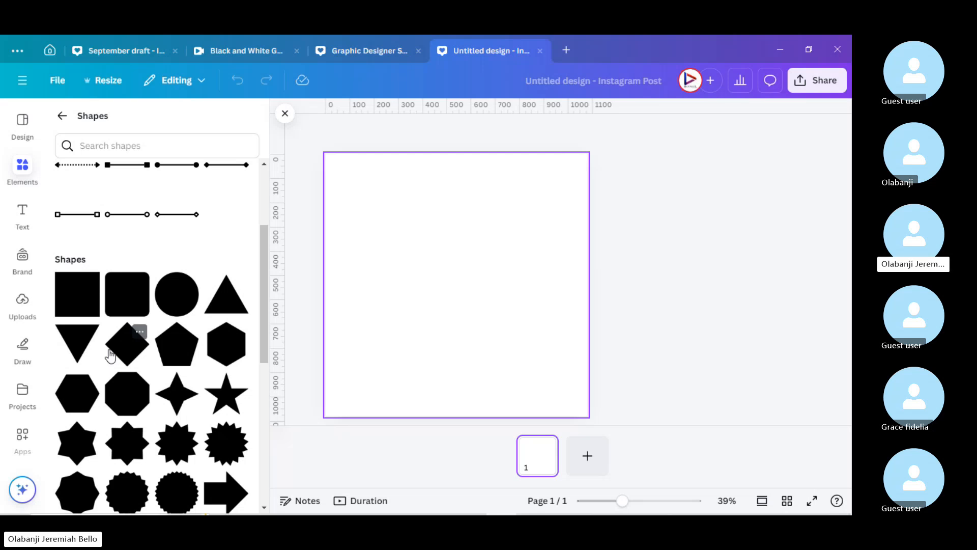
# Step: Add a blue square to the blank page and move it to the page's upper-left corner
pyautogui.click(468, 335)
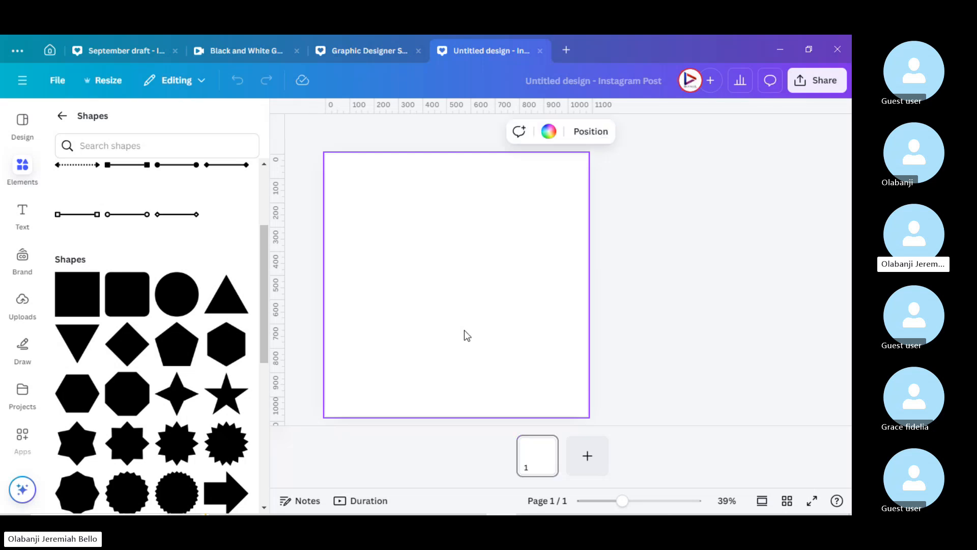
pyautogui.hotkey('ctrl', 'v')
pyautogui.click(516, 288)
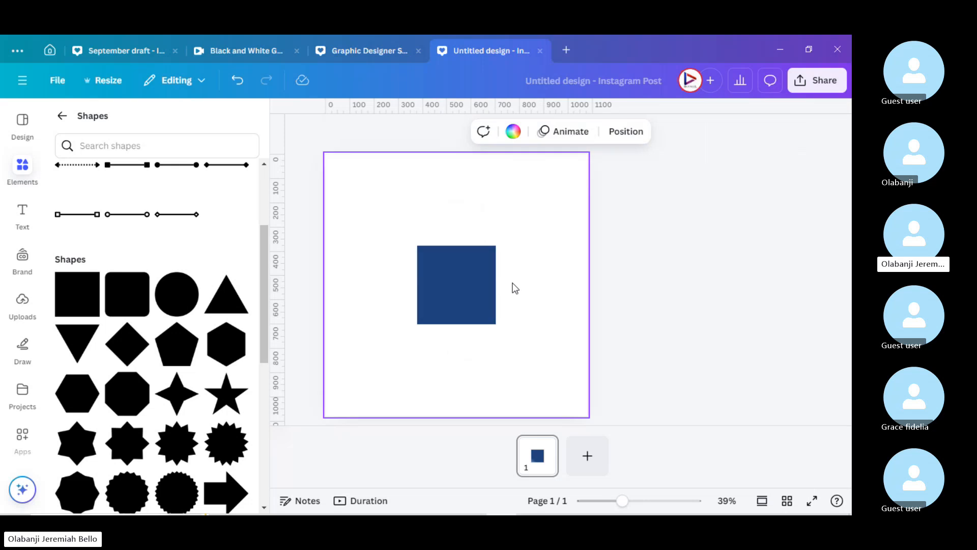
pyautogui.moveTo(478, 284); pyautogui.dragTo(401, 202)
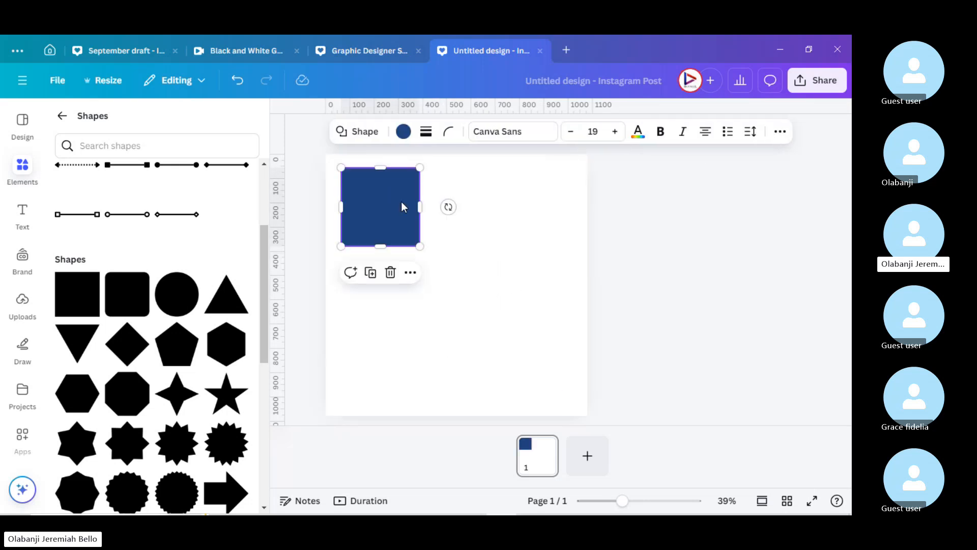
# Step: Add a blue circle and place it beside the square, aligned with its top edge
pyautogui.click(514, 258)
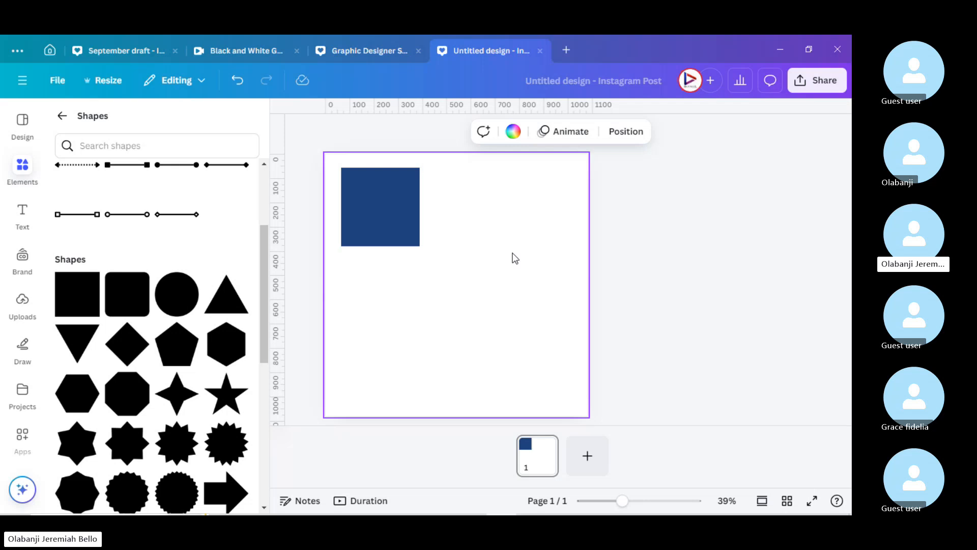
pyautogui.press('c')
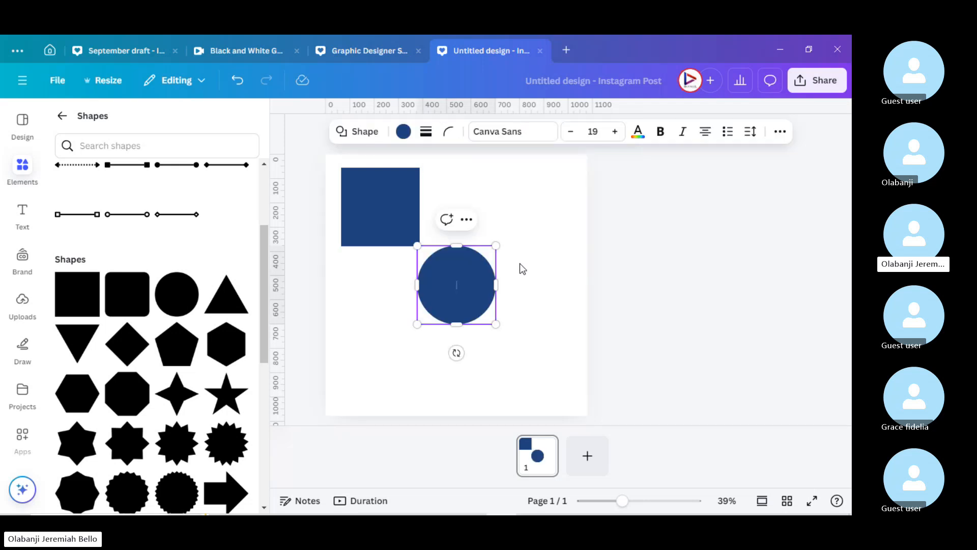
pyautogui.click(520, 264)
pyautogui.moveTo(450, 277); pyautogui.dragTo(464, 200)
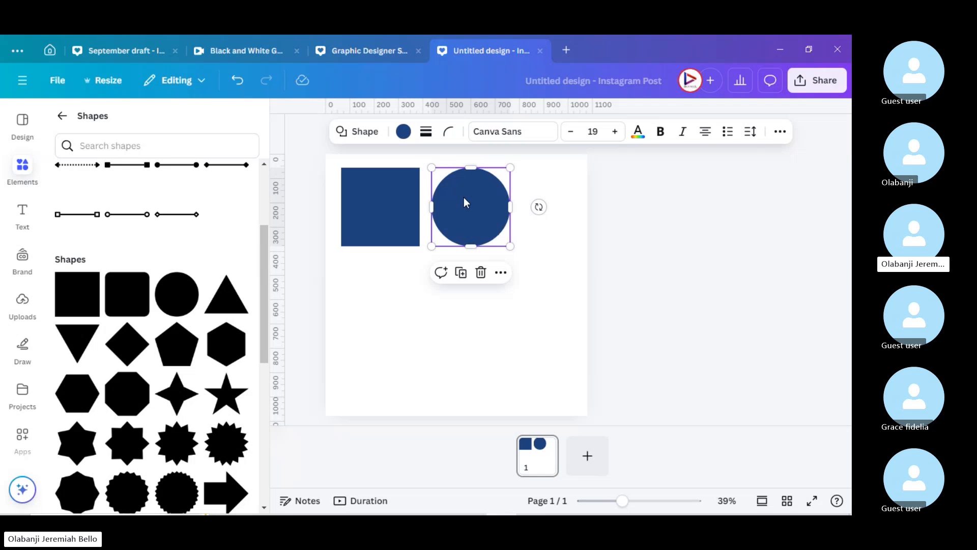
# Step: Add a straight horizontal line and move it below the square
pyautogui.click(517, 336)
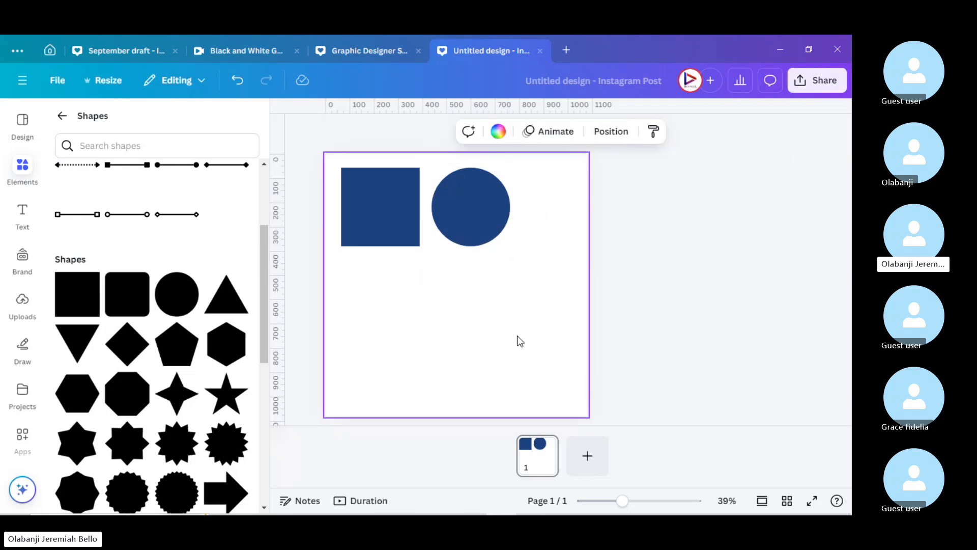
pyautogui.press('l')
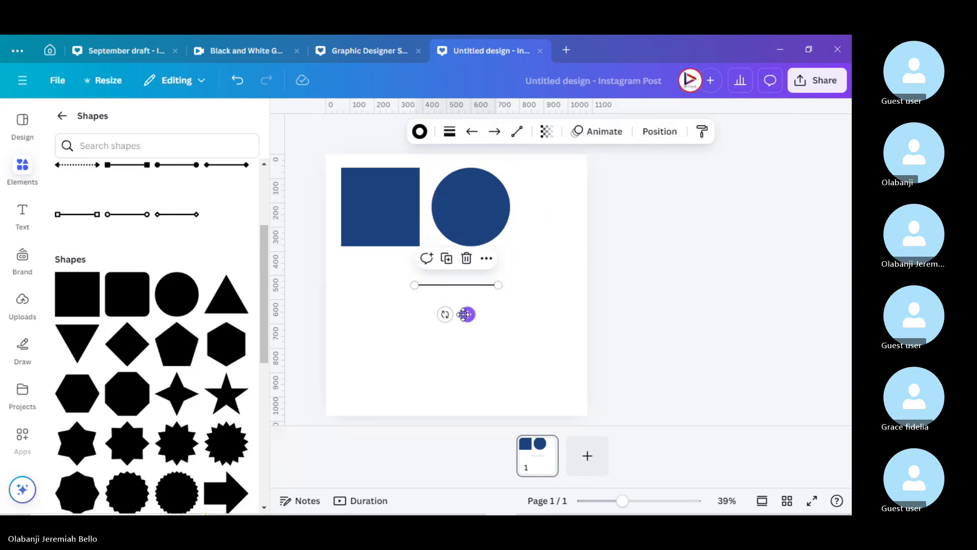
pyautogui.moveTo(465, 314); pyautogui.dragTo(399, 330)
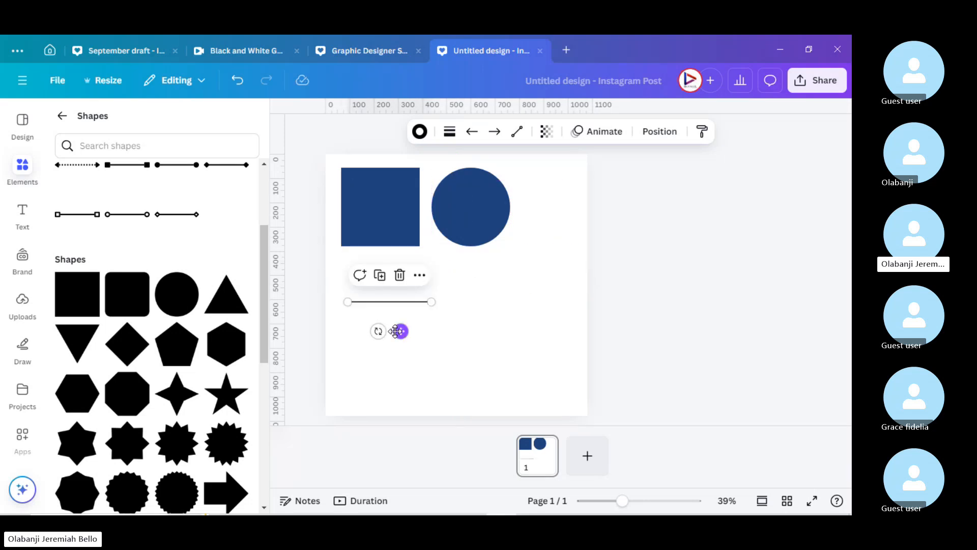
# Step: Delete the line, the square and the circle so the page is empty
pyautogui.click(388, 202)
pyautogui.click(501, 200)
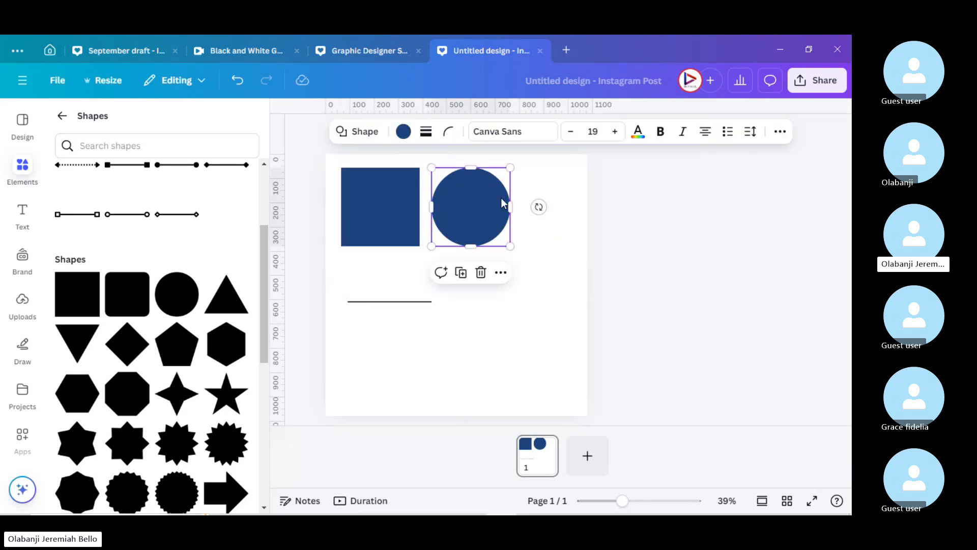
pyautogui.click(400, 303)
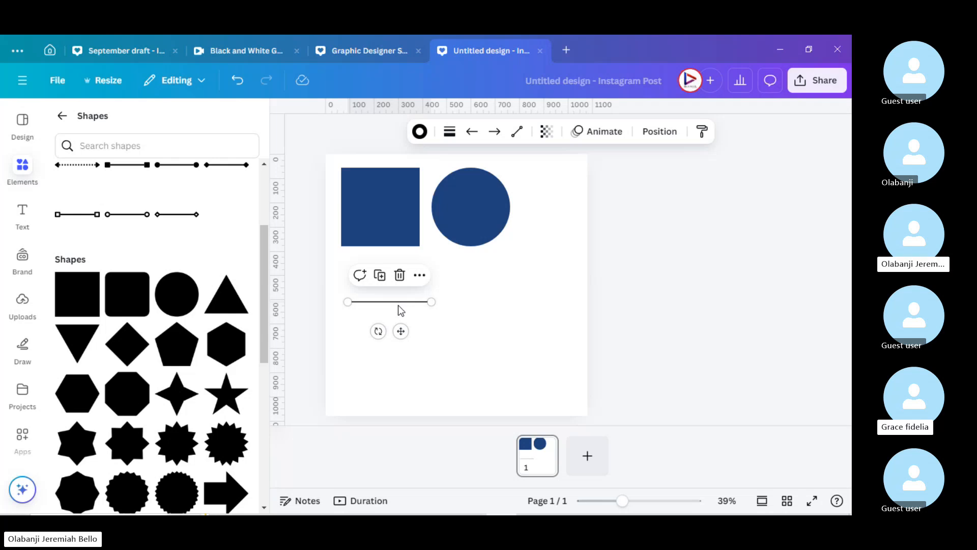
pyautogui.press('Delete')
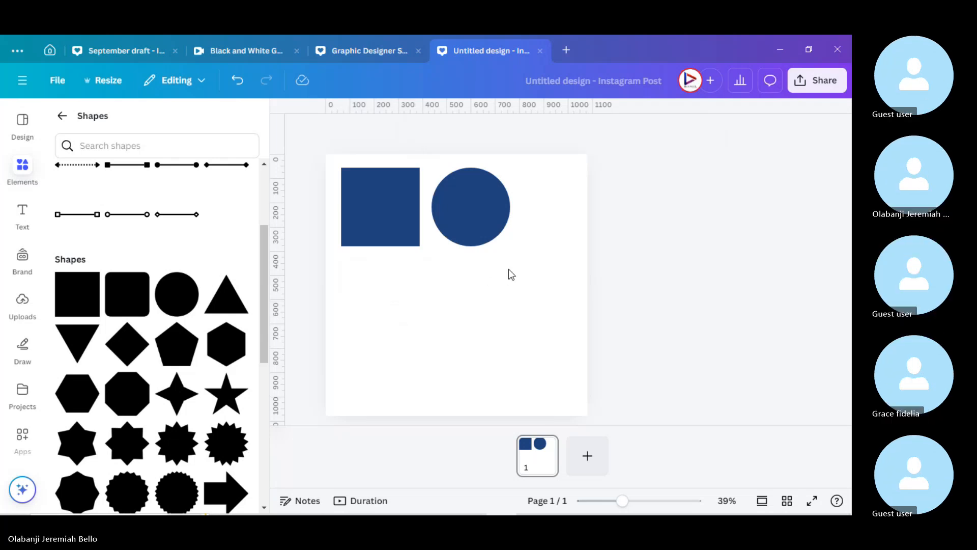
pyautogui.moveTo(509, 268); pyautogui.dragTo(367, 205)
pyautogui.press('Delete')
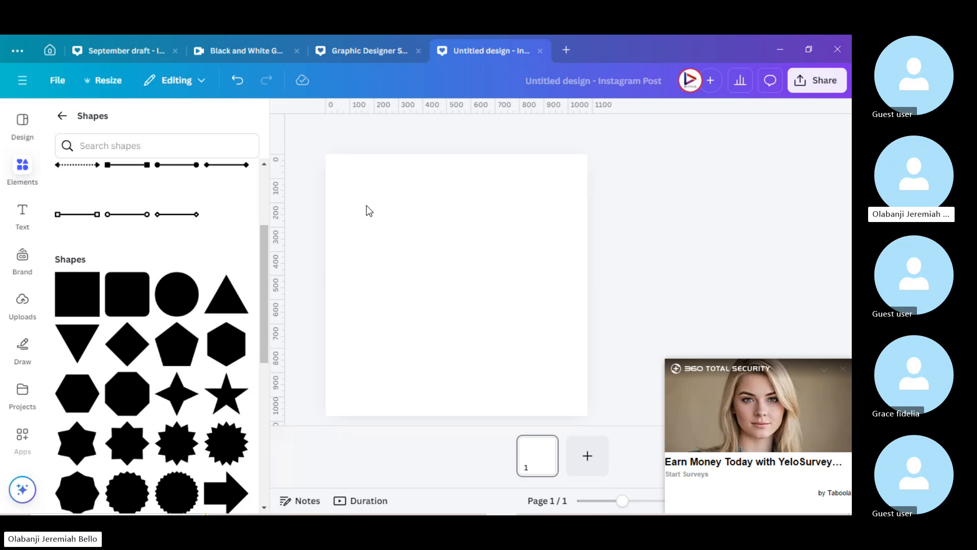
# Step: Add a square at the page centre and a circle moved to the page's upper-left corner
pyautogui.press('r')
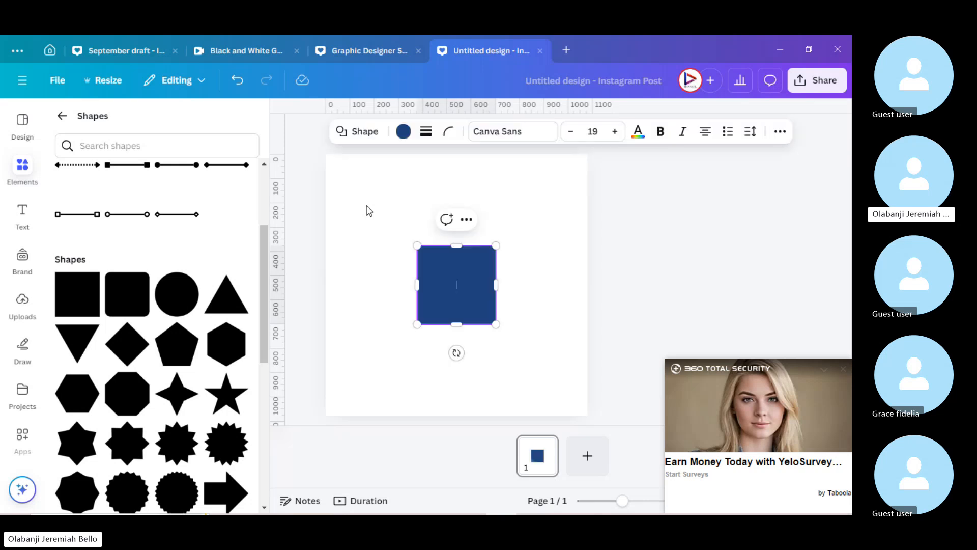
pyautogui.click(552, 262)
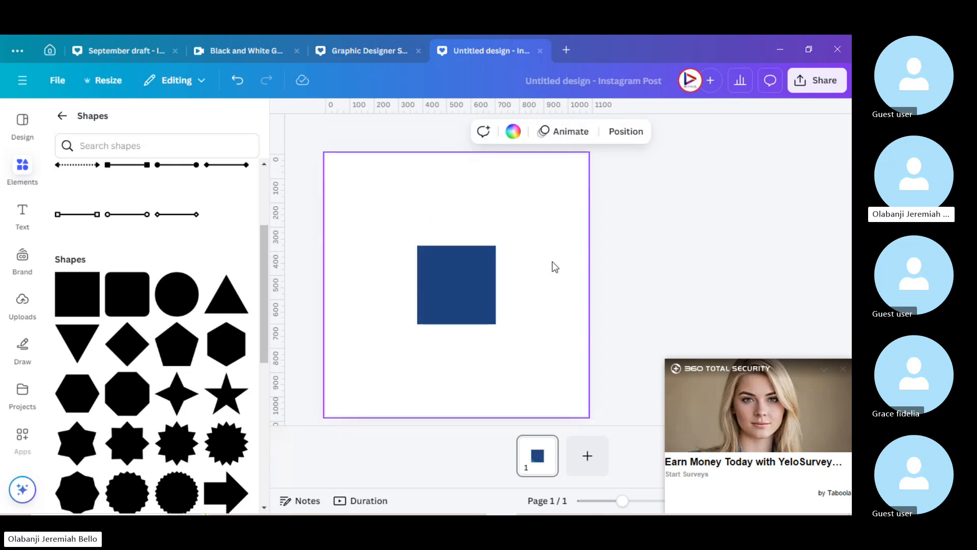
pyautogui.press('c')
pyautogui.moveTo(470, 284); pyautogui.dragTo(382, 195)
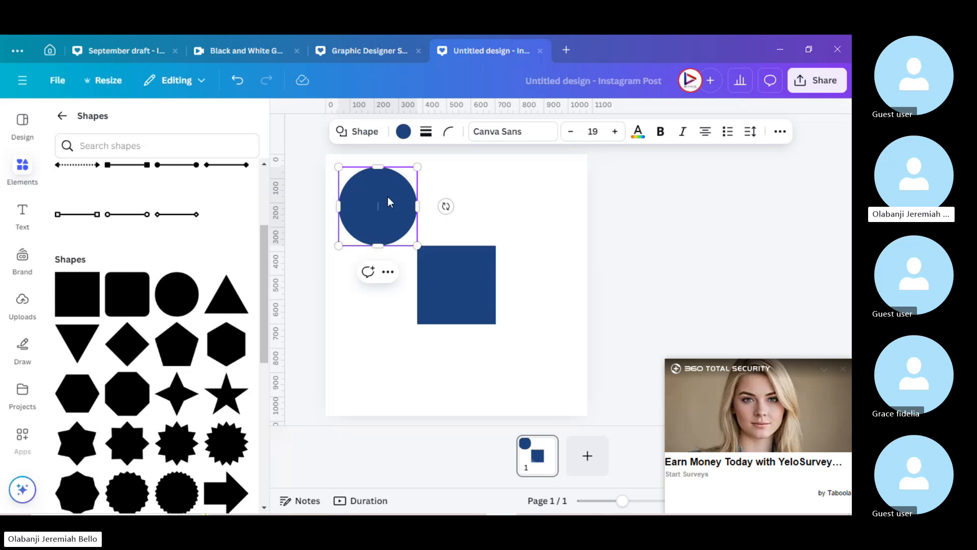
# Step: Add a straight line and move it off the square to the page's upper-right area
pyautogui.click(492, 208)
pyautogui.press('l')
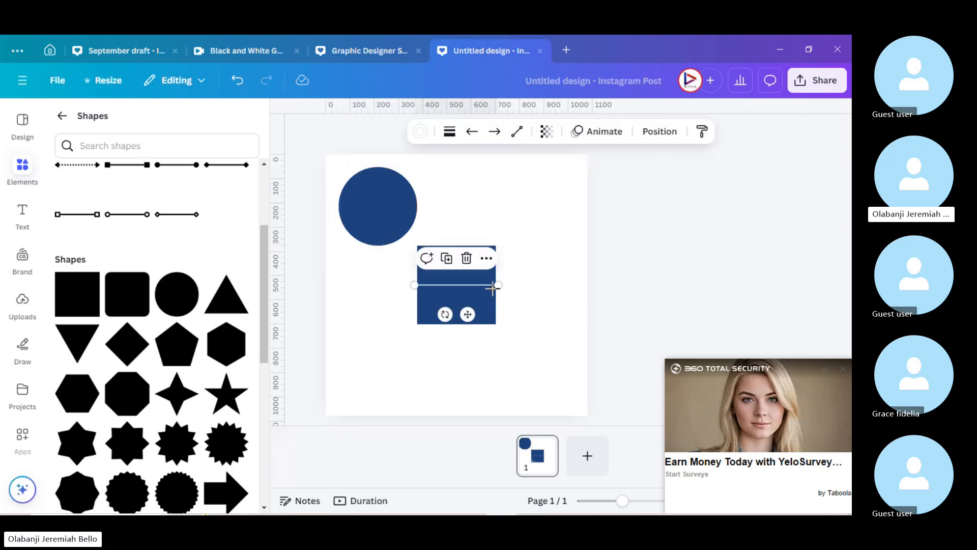
pyautogui.moveTo(468, 314); pyautogui.dragTo(540, 222)
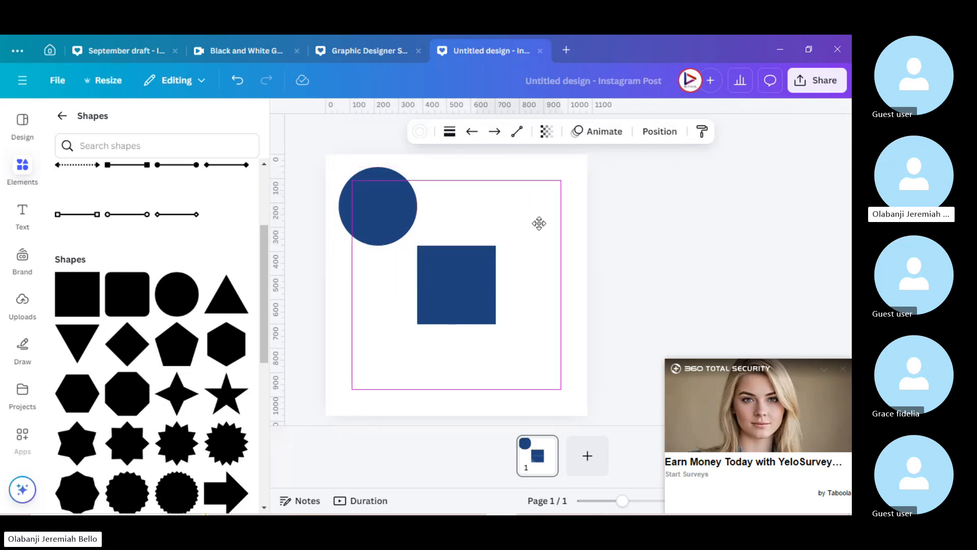
# Step: Select the circle, the square and the line together and delete them from the page
pyautogui.click(447, 279)
pyautogui.moveTo(564, 174); pyautogui.dragTo(361, 349)
pyautogui.press('Delete')
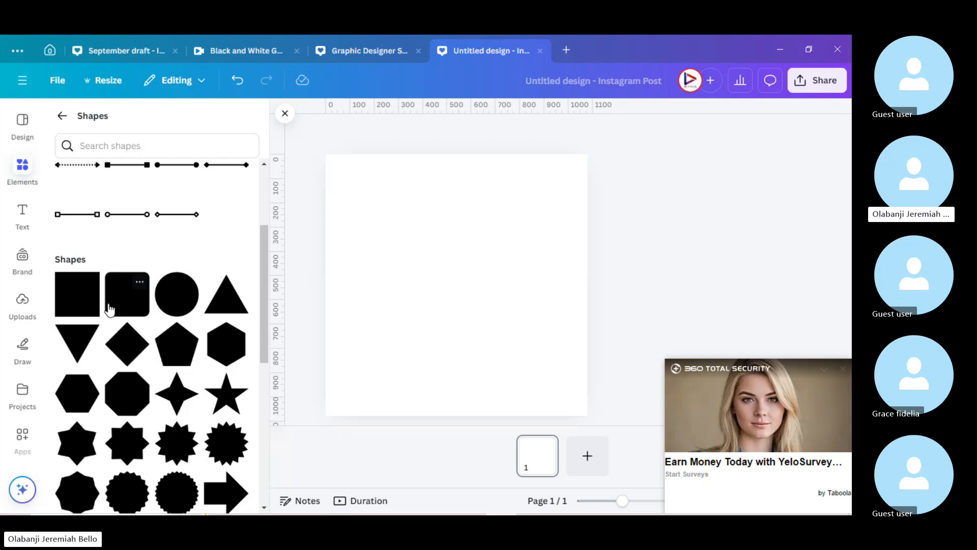
# Step: Insert a square from the shapes collection and move it up and left of the page centre
pyautogui.click(75, 299)
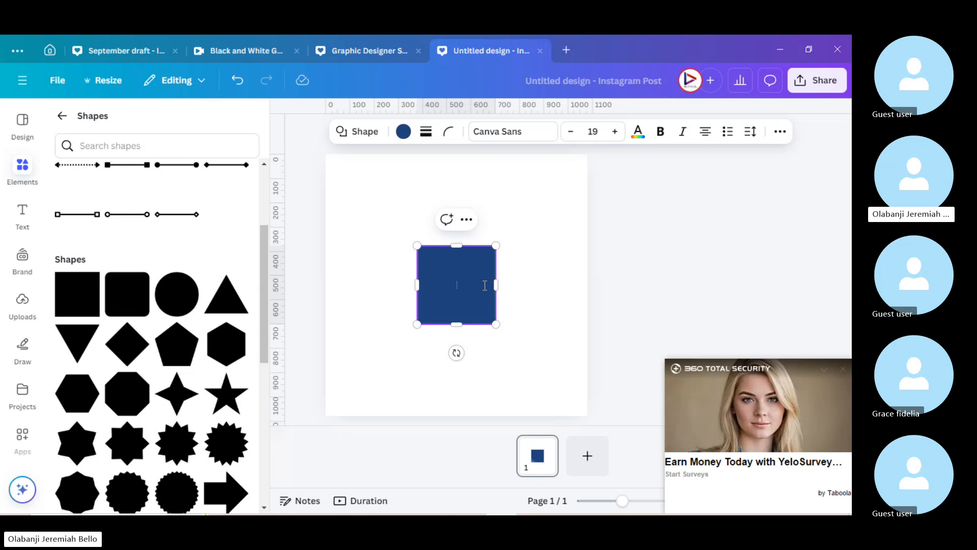
pyautogui.click(552, 269)
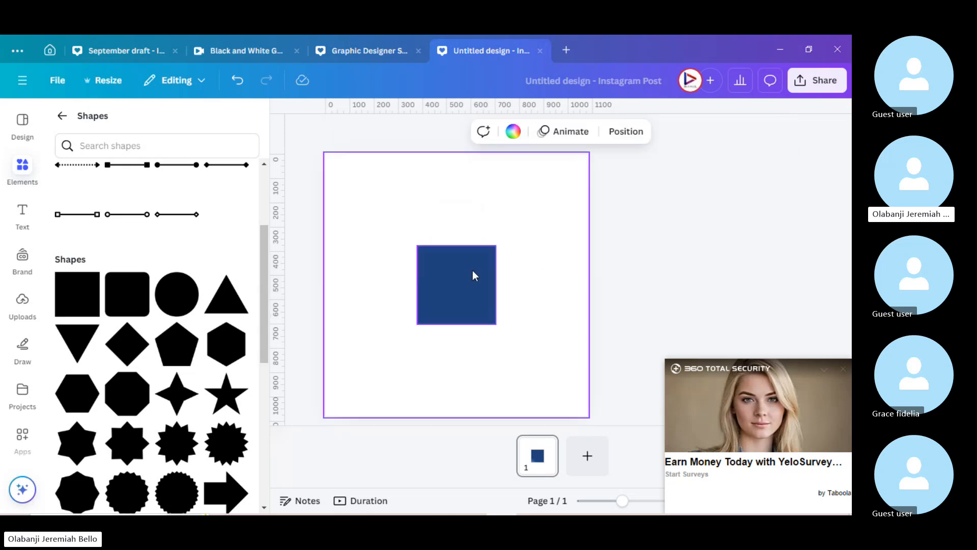
pyautogui.moveTo(473, 271); pyautogui.dragTo(412, 227)
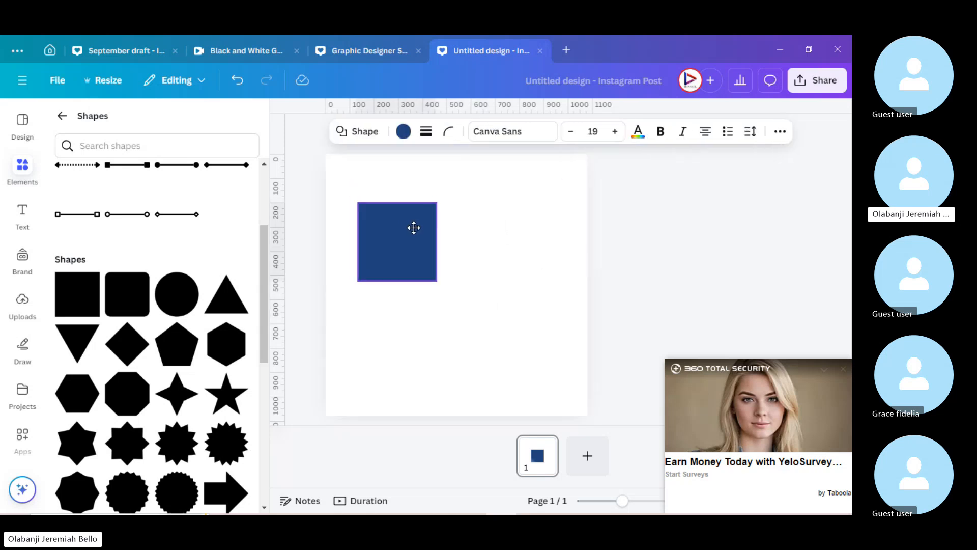
# Step: Enter the text "Start Typing" inside the blue square
pyautogui.doubleClick(395, 245)
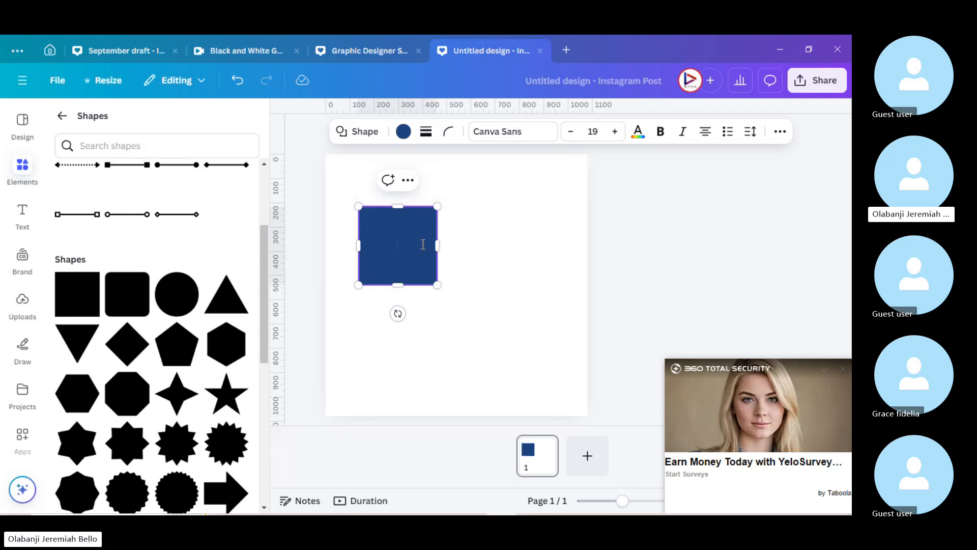
pyautogui.write('Start Typing')
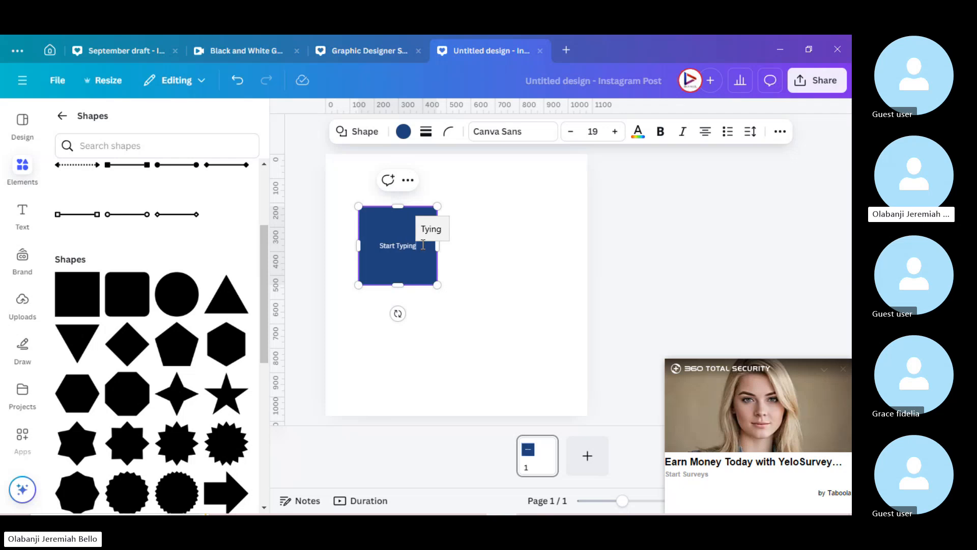
pyautogui.click(514, 284)
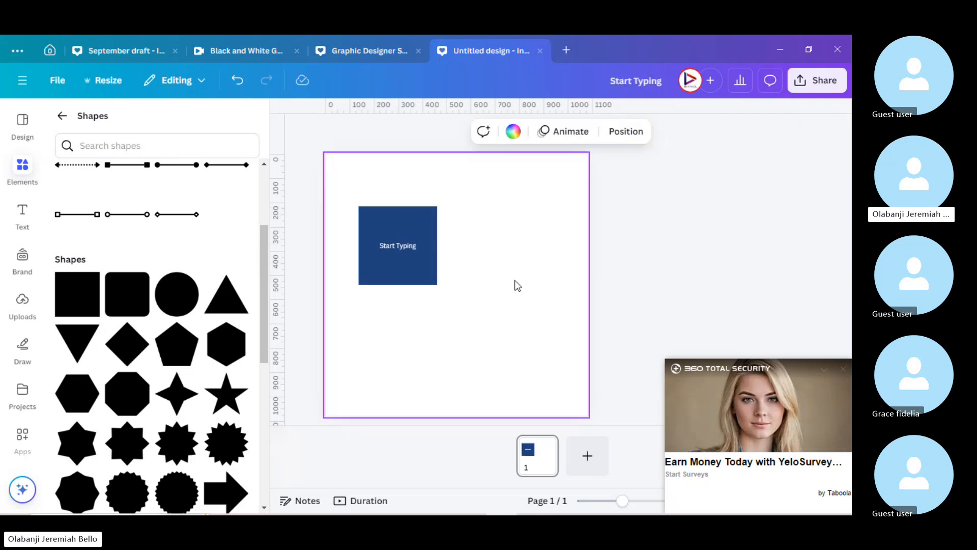
# Step: Reposition the labelled square to the upper middle of the page
pyautogui.click(420, 236)
pyautogui.moveTo(420, 236)
pyautogui.mouseDown()
pyautogui.moveTo(517, 244)
pyautogui.moveTo(425, 232)
pyautogui.mouseUp()
pyautogui.click(502, 247)
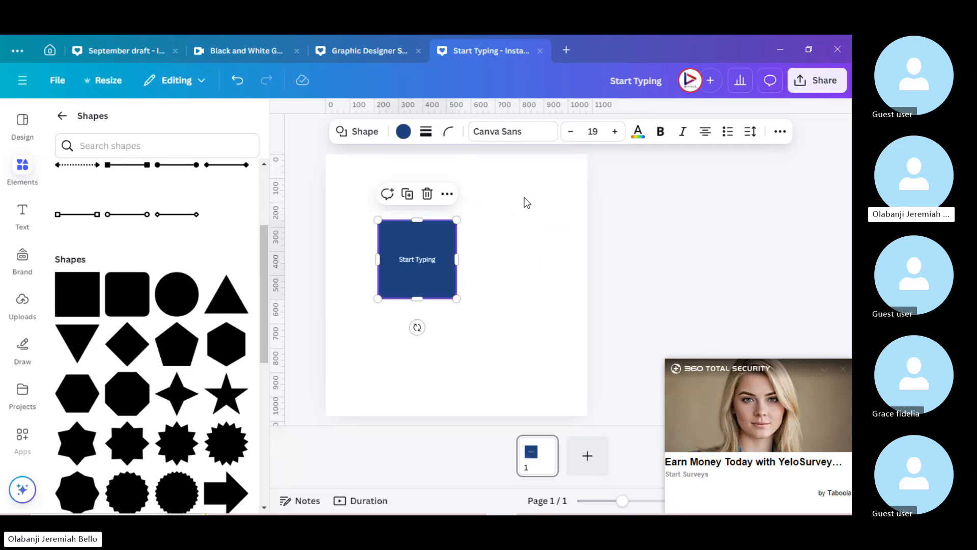
pyautogui.moveTo(425, 233); pyautogui.dragTo(442, 215)
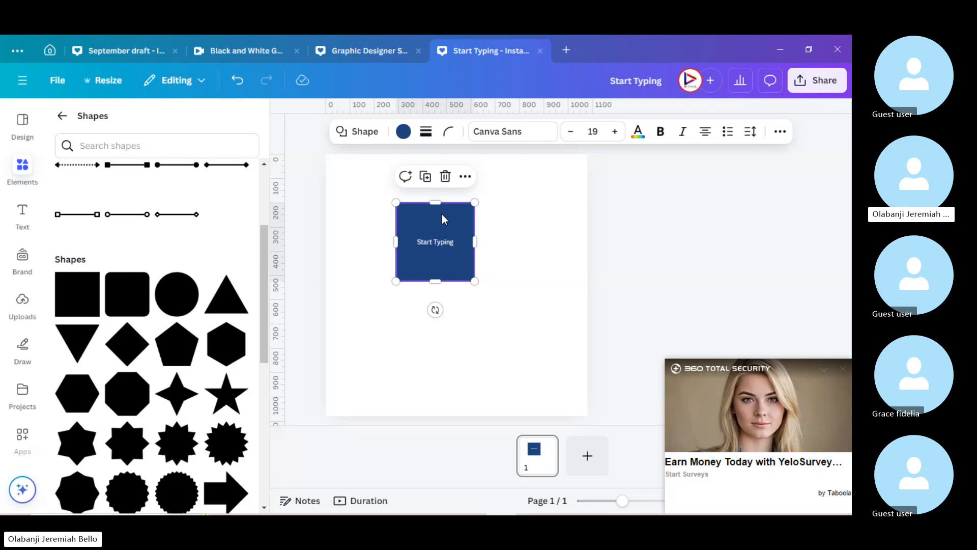
# Step: Delete the "Start Typing" text from the blue square, leaving the shape on the page
pyautogui.click(438, 244)
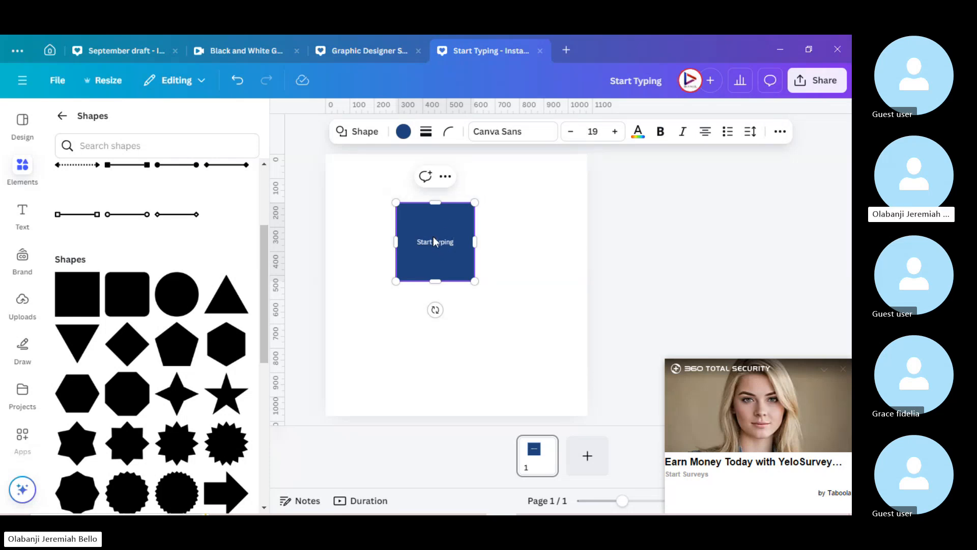
pyautogui.press('BackSpace')
pyautogui.click(562, 264)
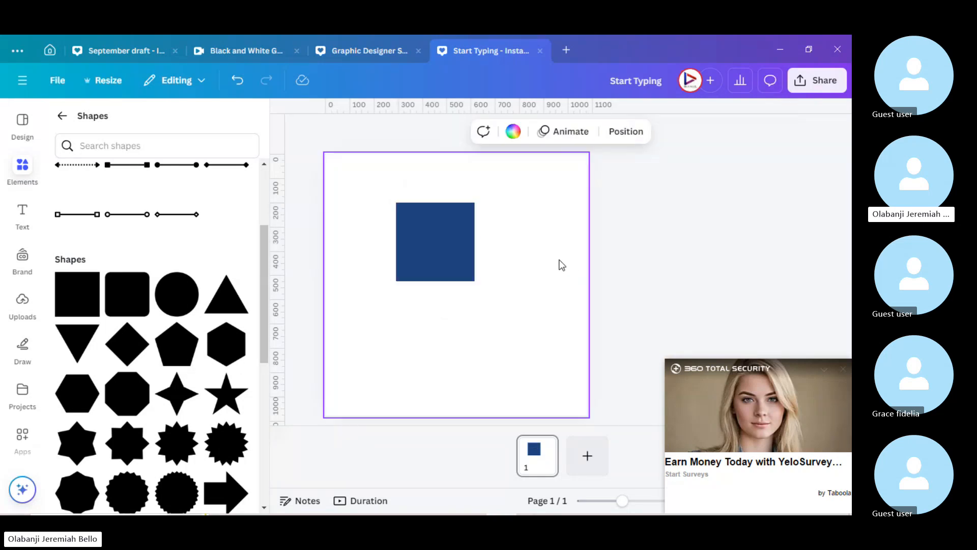
# Step: Move the blue square down to the middle of the page and widen it into a horizontal rectangle
pyautogui.click(449, 242)
pyautogui.moveTo(447, 227); pyautogui.dragTo(447, 275)
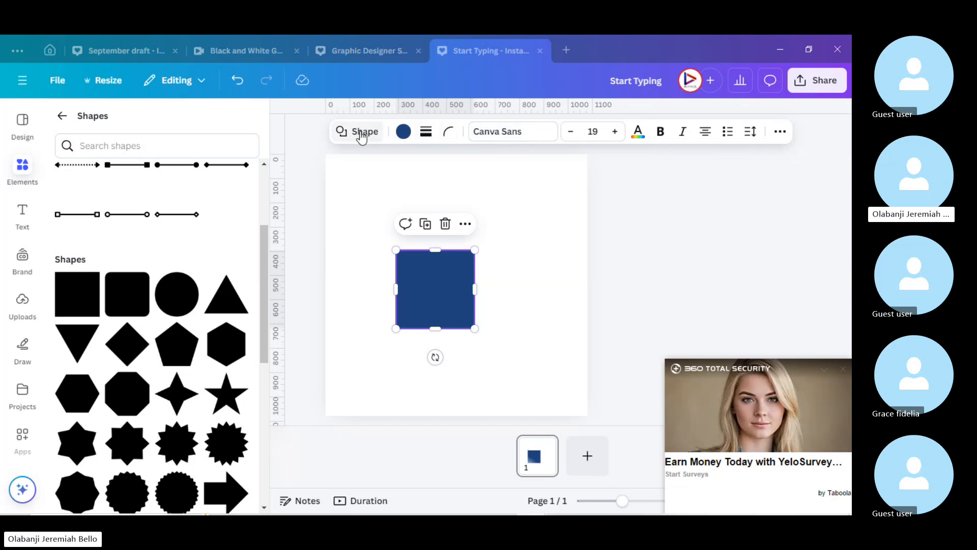
pyautogui.moveTo(475, 289); pyautogui.dragTo(541, 286)
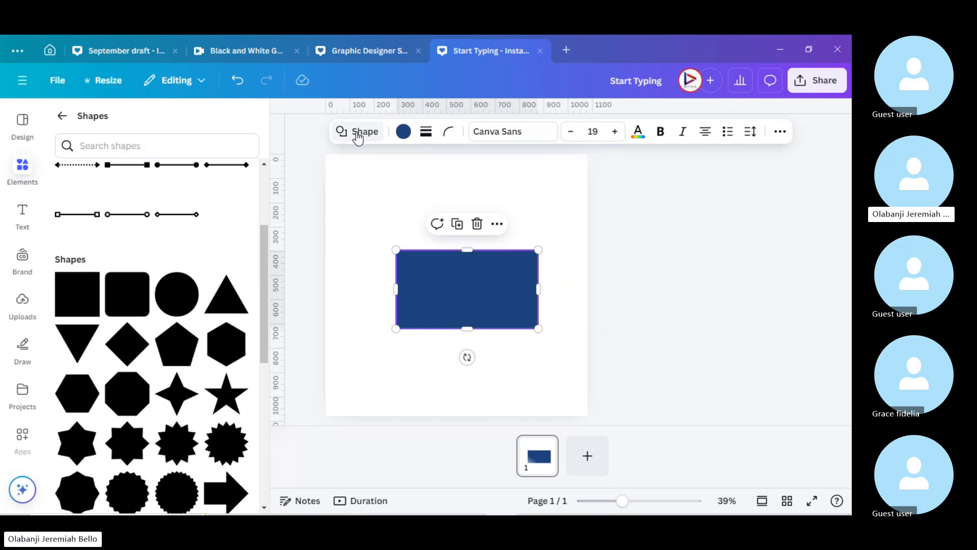
# Step: Try replacing the rectangle with an inverted triangle, diamond, four-, six- and eight-pointed stars, and a rounded-bottom shape
pyautogui.click(363, 135)
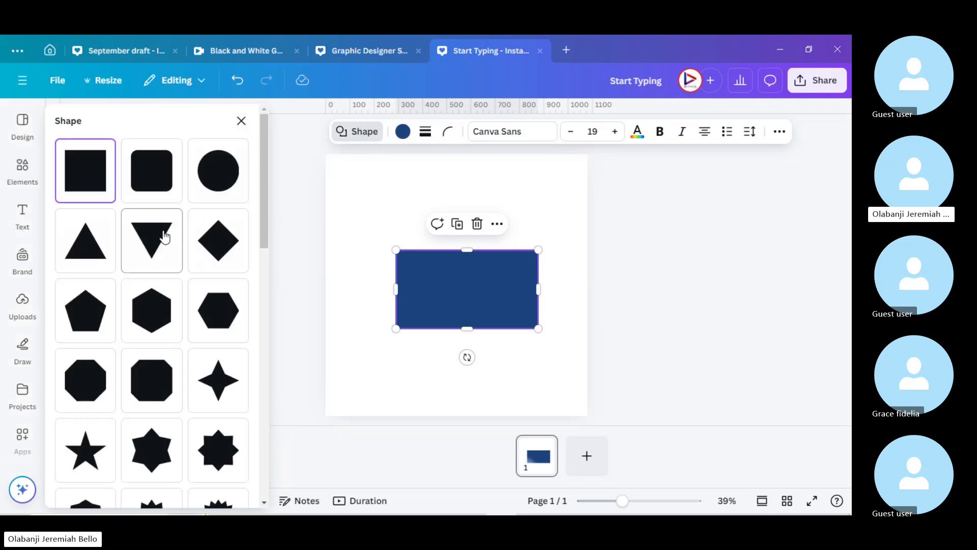
pyautogui.click(159, 238)
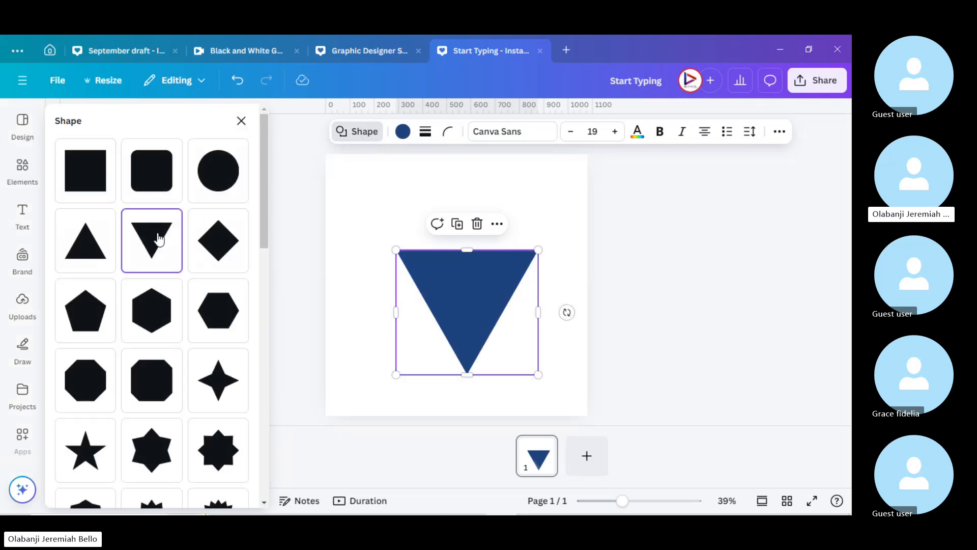
pyautogui.click(224, 253)
pyautogui.click(218, 378)
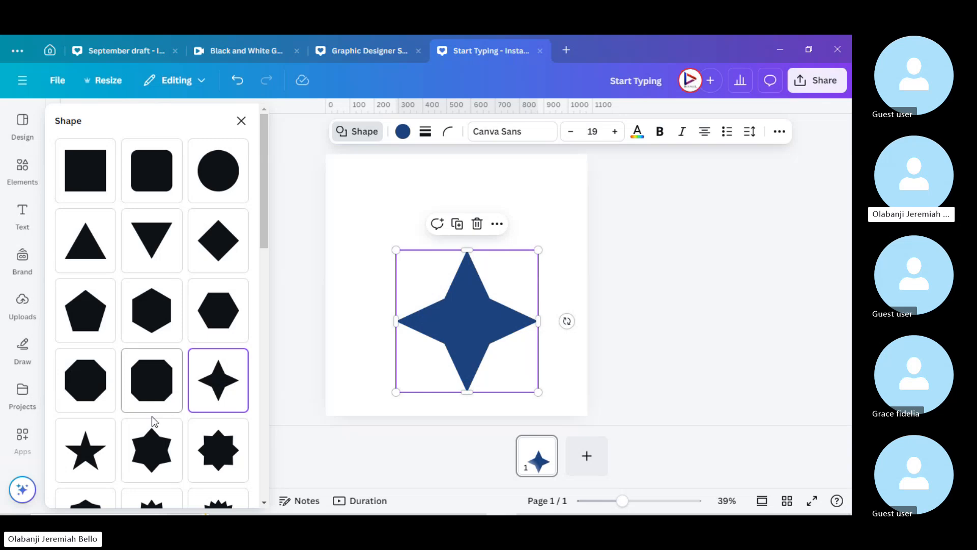
pyautogui.click(145, 447)
pyautogui.click(218, 457)
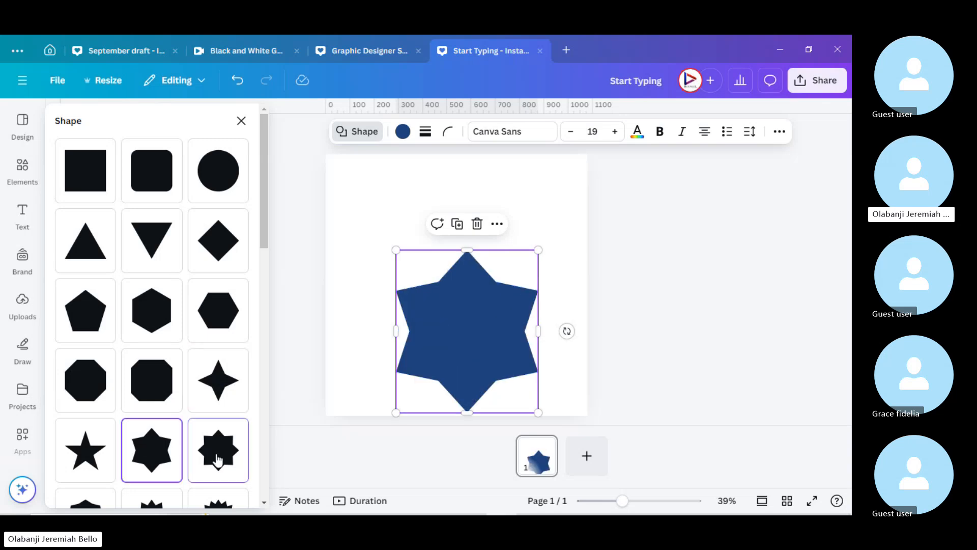
pyautogui.scroll(-2, 217, 460)
pyautogui.scroll(-10, 217, 461)
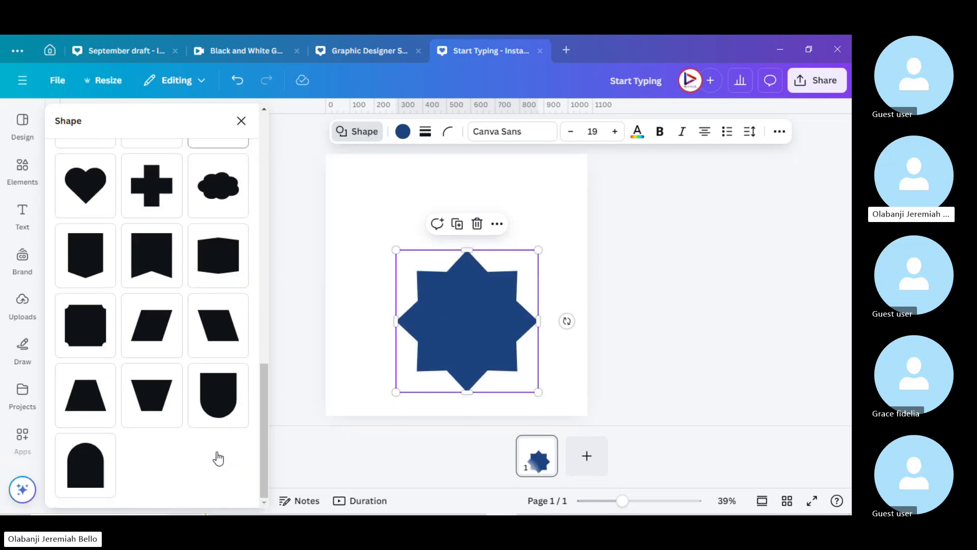
pyautogui.click(224, 406)
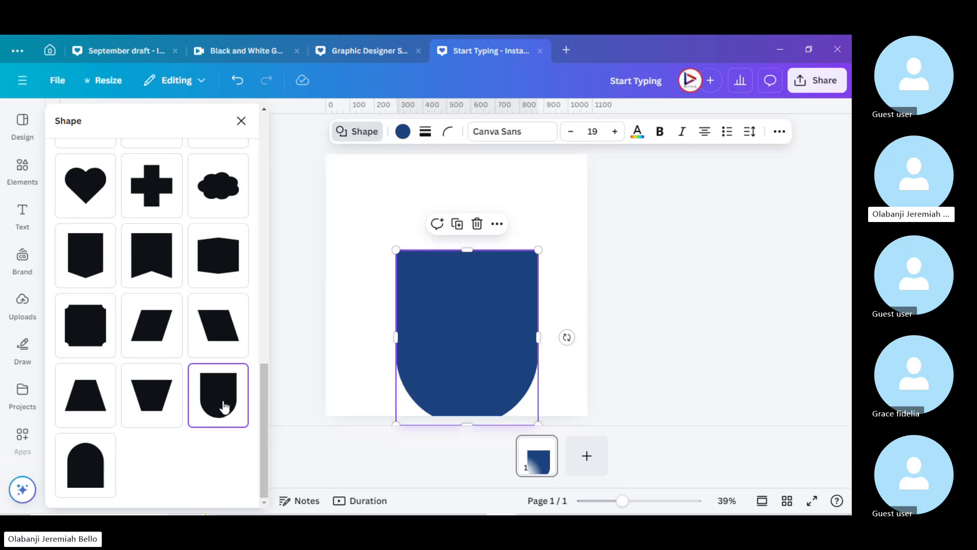
# Step: Change the shape back to a square and shrink it into a small rectangle near the page centre
pyautogui.scroll(10, 181, 258)
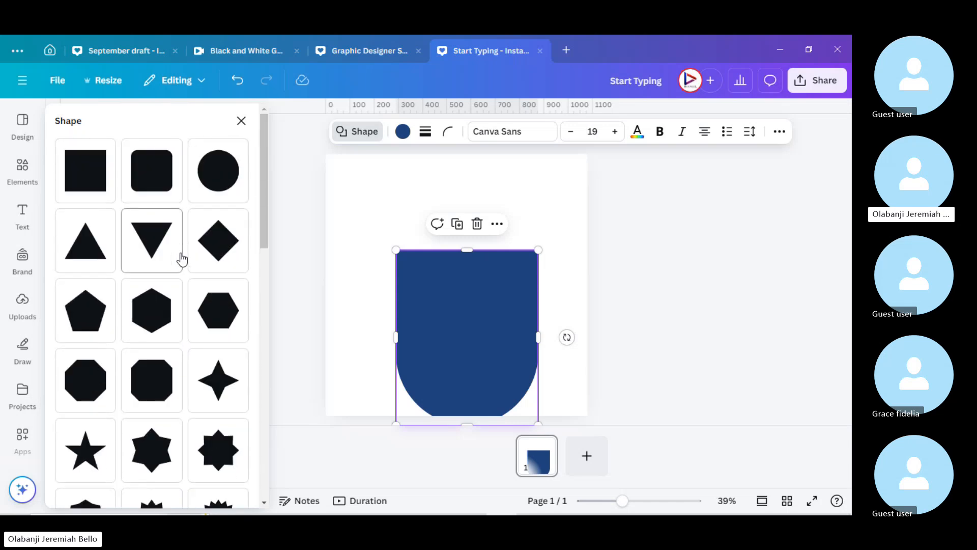
pyautogui.click(92, 175)
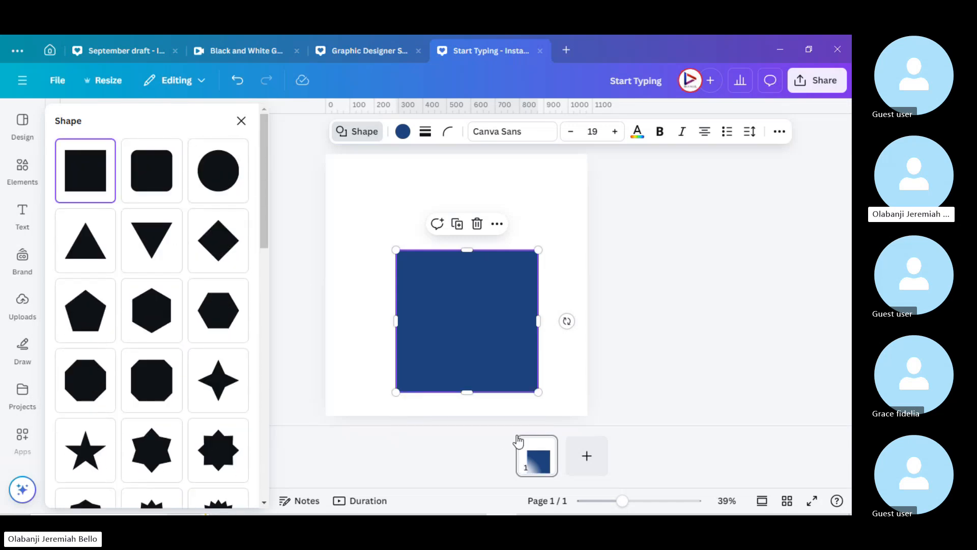
pyautogui.moveTo(538, 392); pyautogui.dragTo(485, 322)
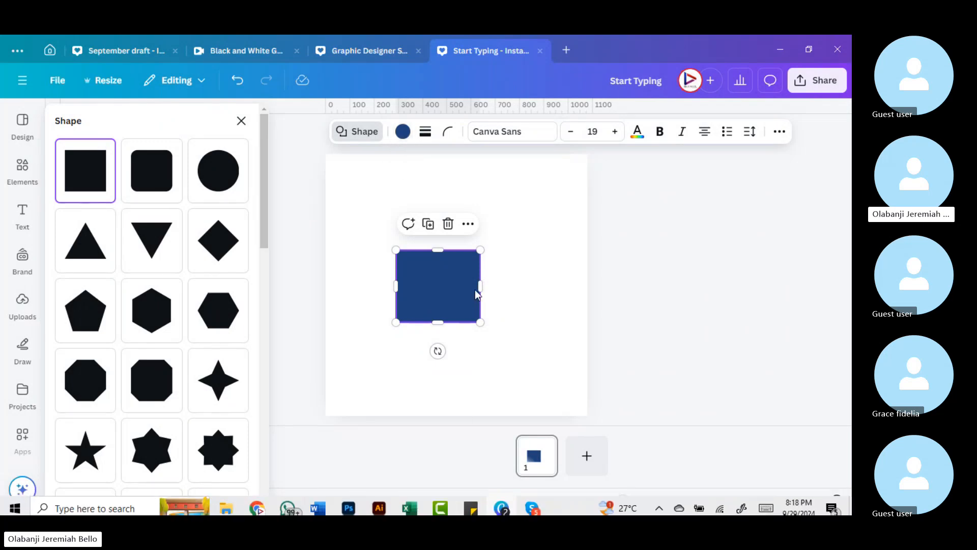
# Step: Switch to Document1 in Word, add the unbulleted line "Shapes are Fill And Strokes (Outline)" below the Key Focus bullet, and minimise the document
pyautogui.moveTo(483, 513)
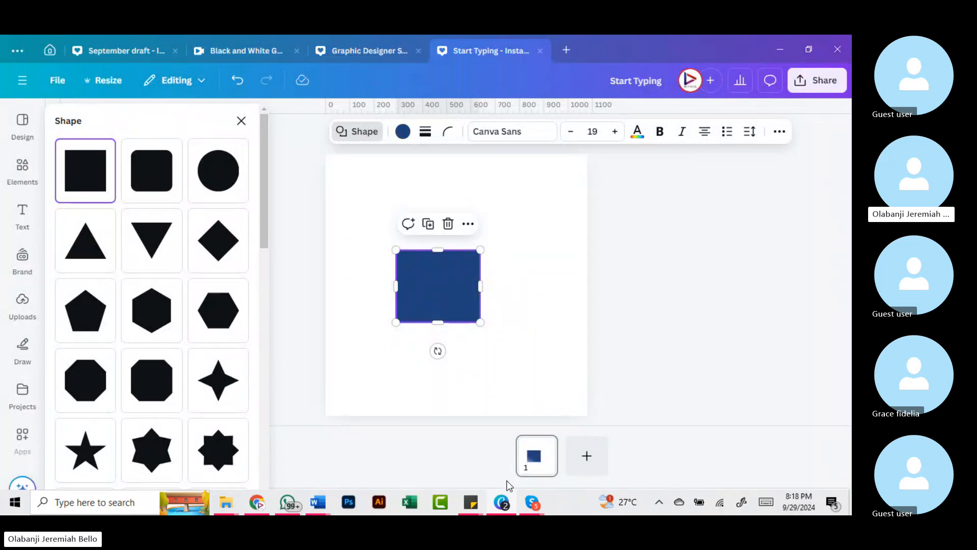
pyautogui.moveTo(319, 503)
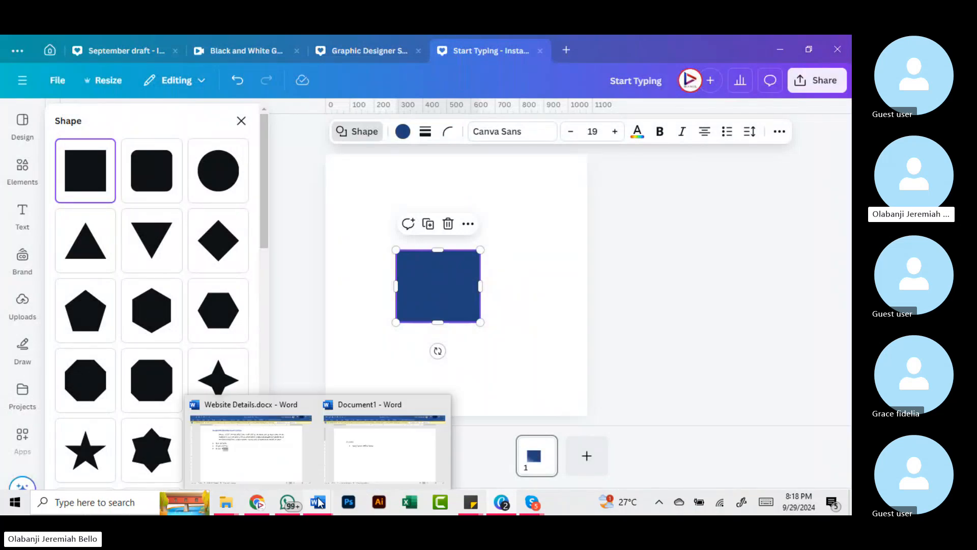
pyautogui.click(371, 456)
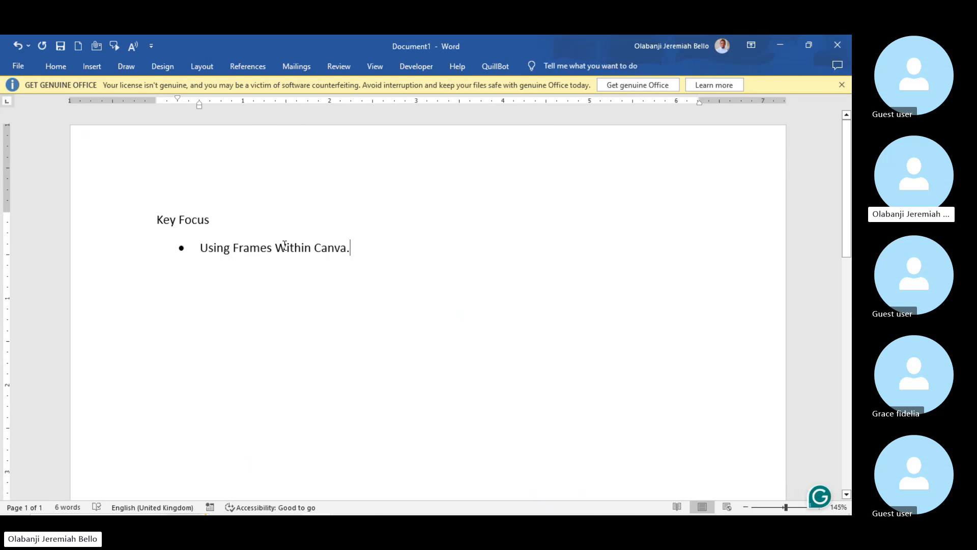
pyautogui.press('Return')
pyautogui.press('Return')
pyautogui.press('Return')
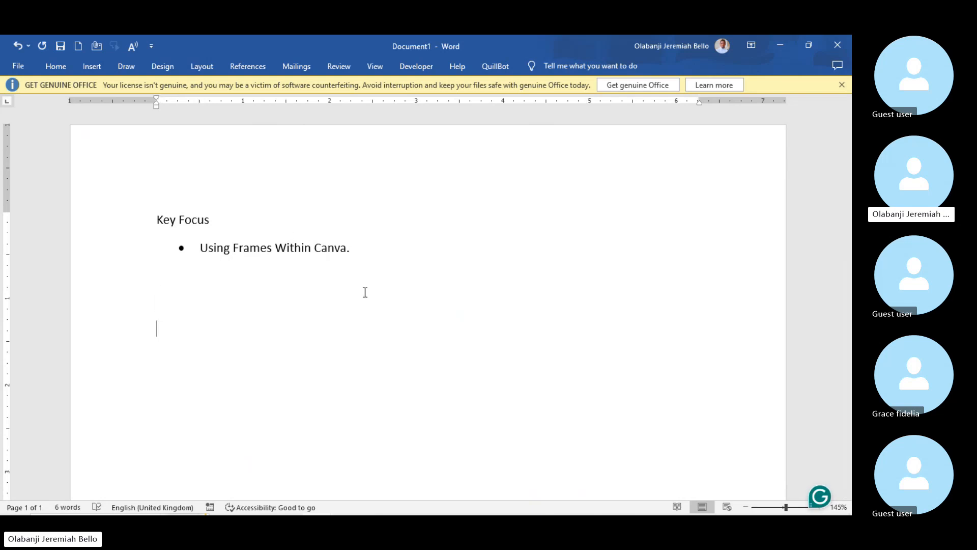
pyautogui.write('Sh')
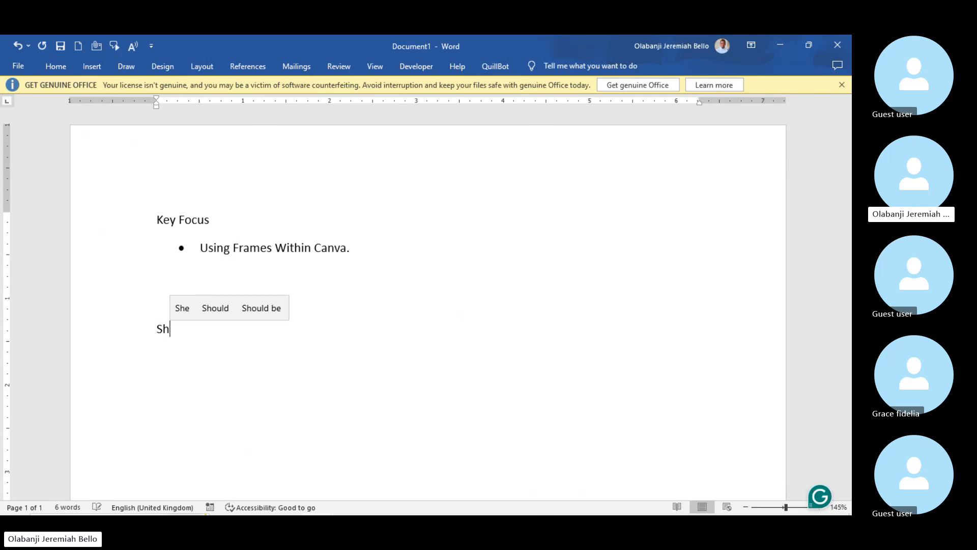
pyautogui.write('apes a')
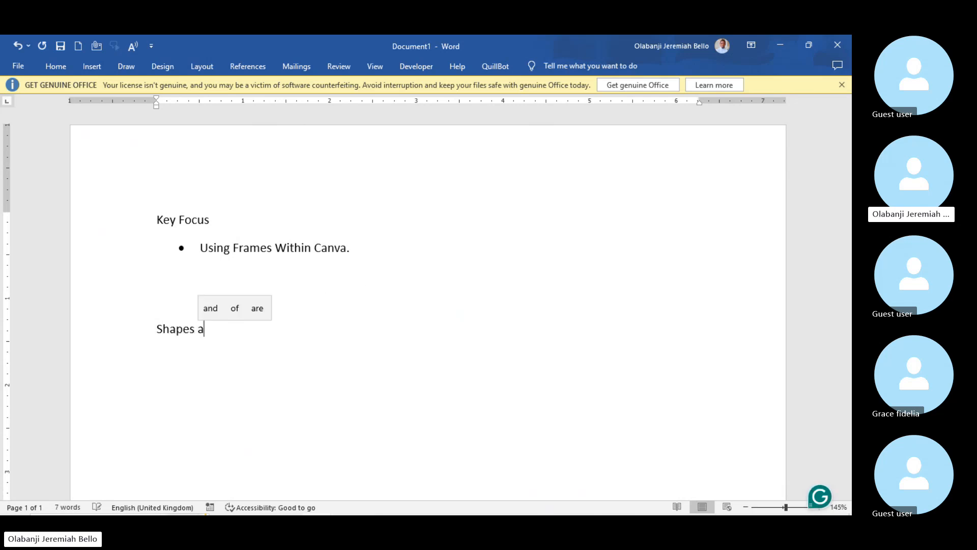
pyautogui.write('re Fill ')
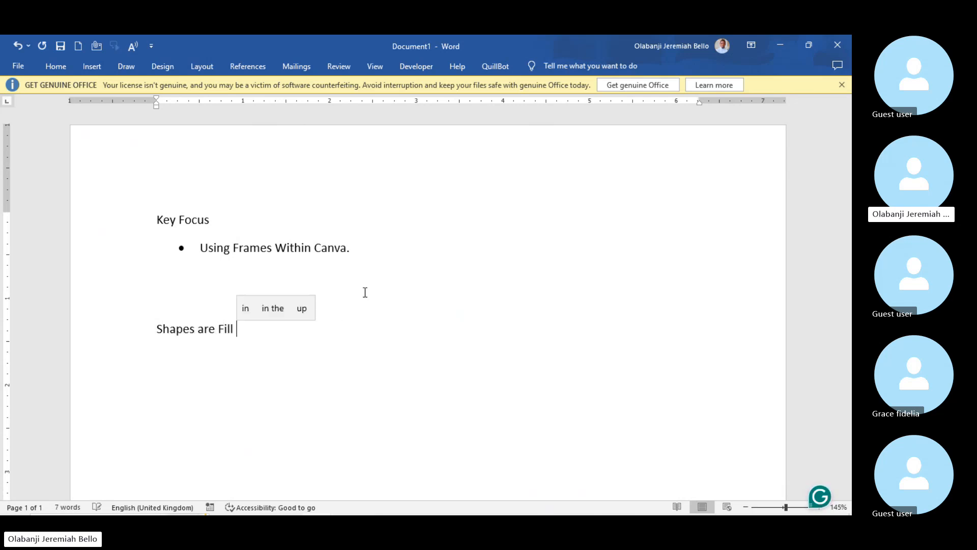
pyautogui.write('And Stro')
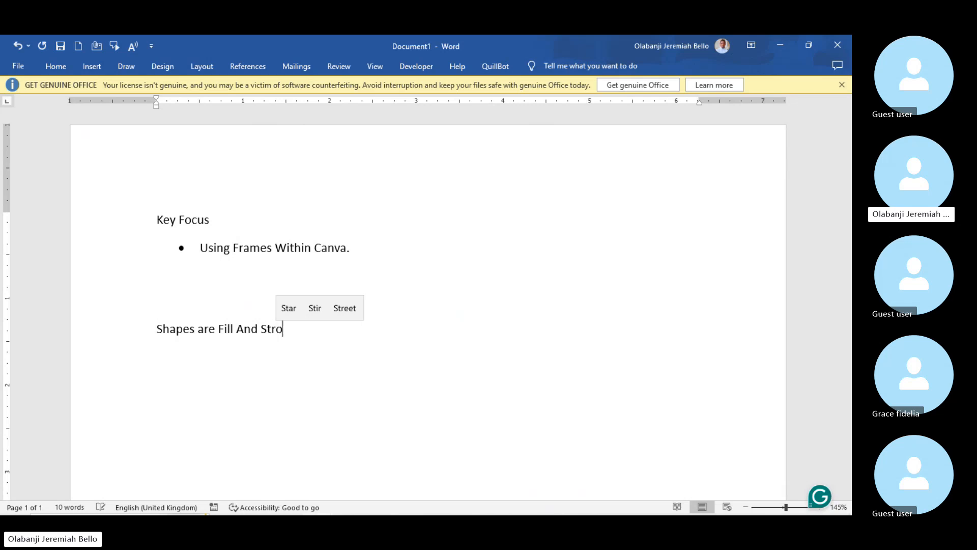
pyautogui.write('kes')
pyautogui.write(' (O')
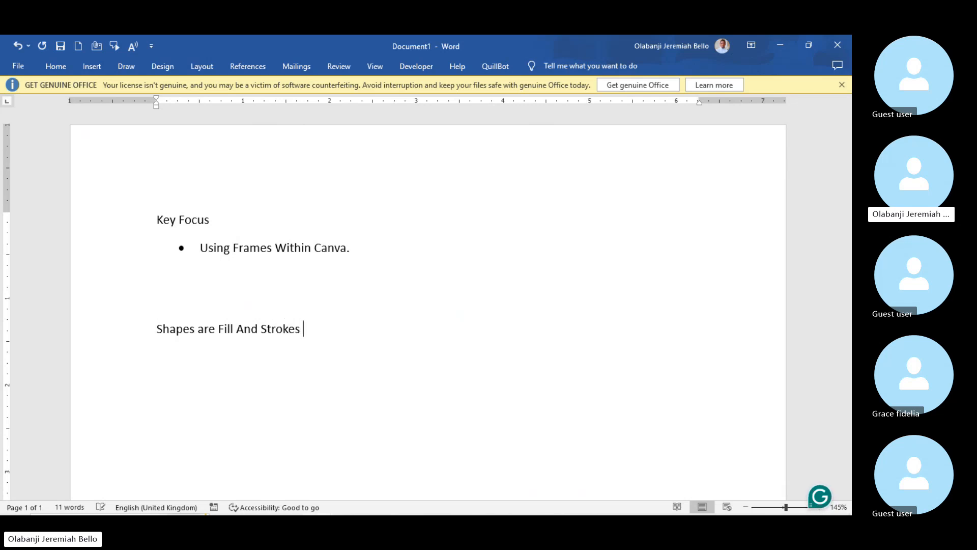
pyautogui.write('ut')
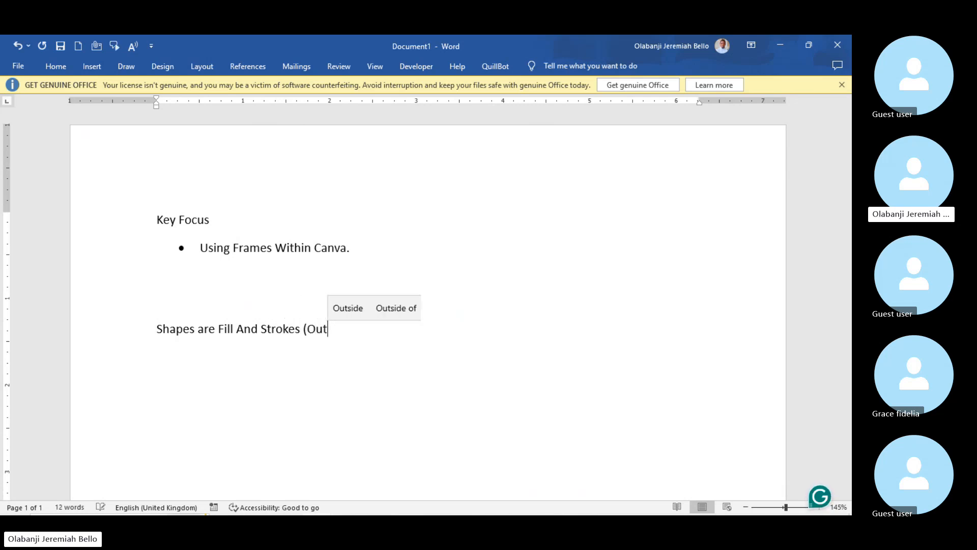
pyautogui.write('line)')
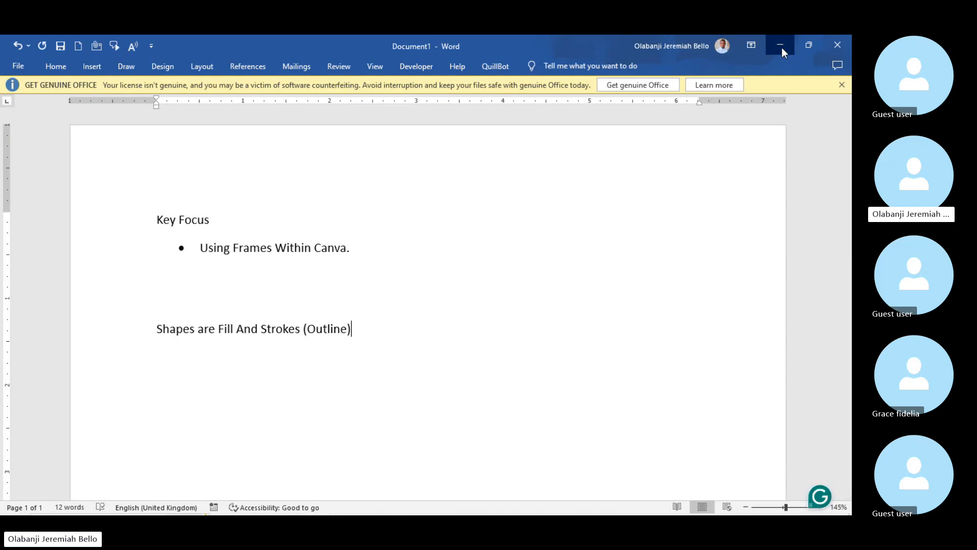
pyautogui.click(782, 47)
# Step: Nudge the blue rectangle slightly up and right, and remove its fill by choosing No color
pyautogui.moveTo(451, 298)
pyautogui.mouseDown()
pyautogui.moveTo(469, 283)
pyautogui.moveTo(457, 280)
pyautogui.moveTo(457, 292)
pyautogui.mouseUp()
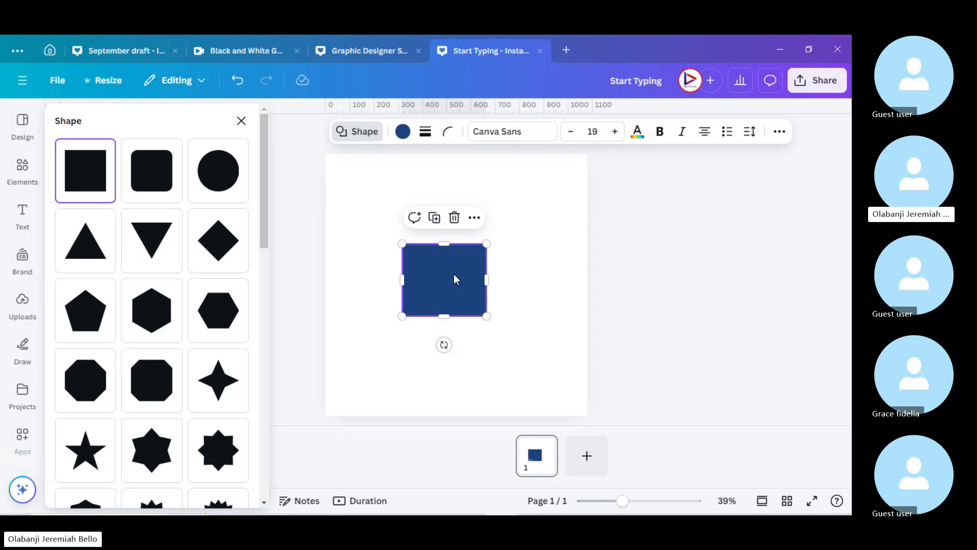
pyautogui.click(404, 133)
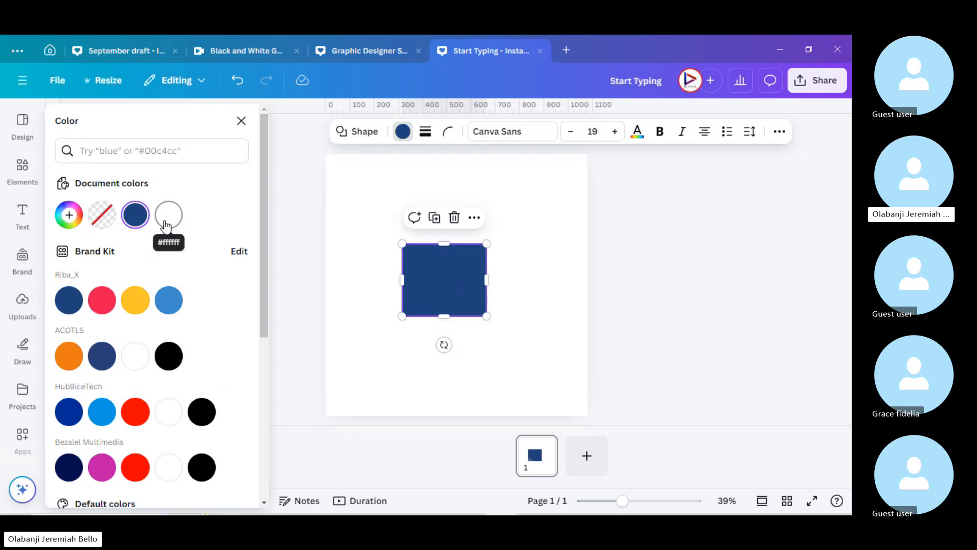
pyautogui.click(106, 217)
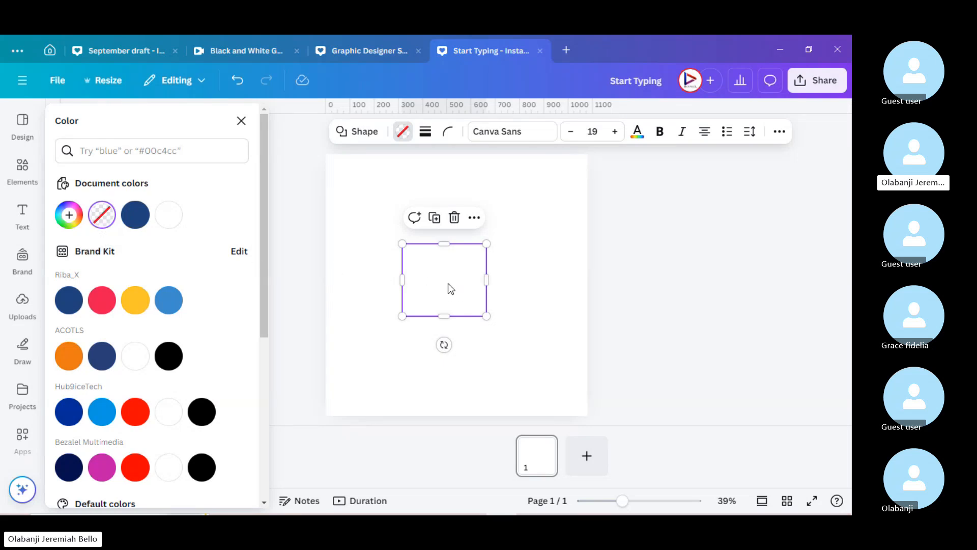
pyautogui.click(556, 234)
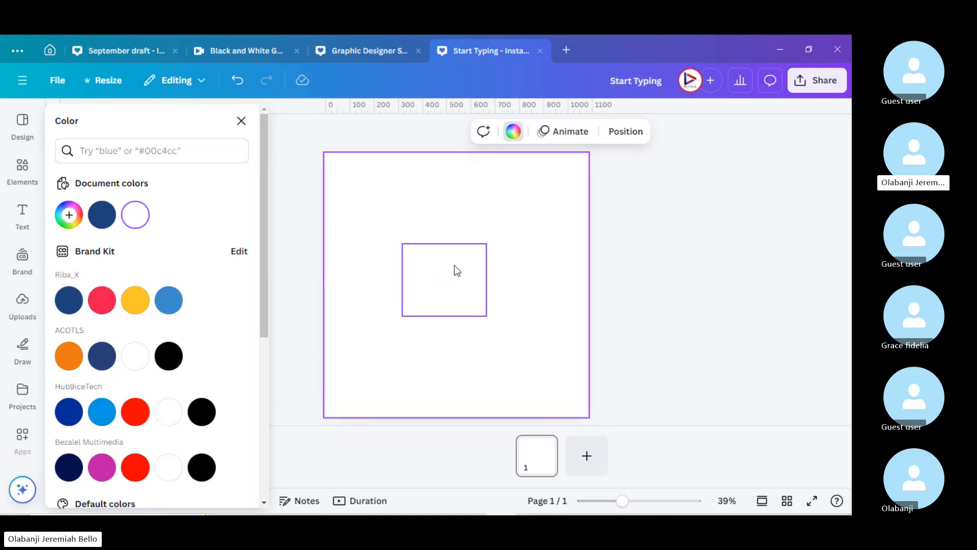
# Step: Fill the empty rectangle with the new solid light pink color #FFB4B4
pyautogui.click(442, 276)
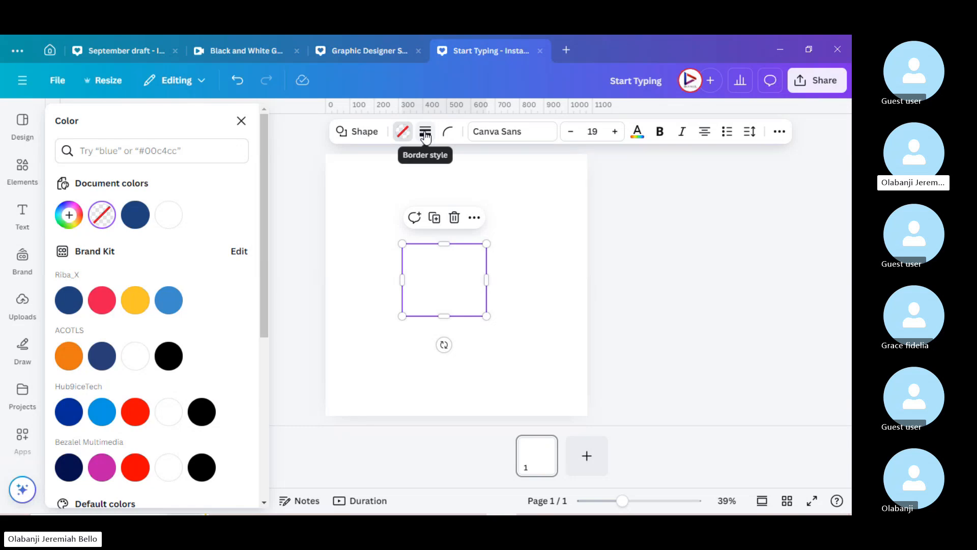
pyautogui.click(69, 215)
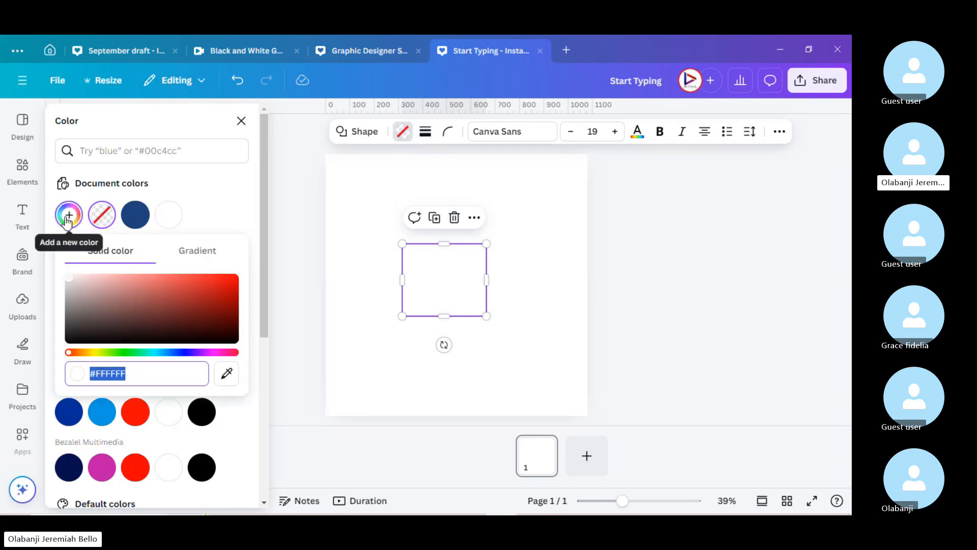
pyautogui.click(130, 288)
pyautogui.click(116, 278)
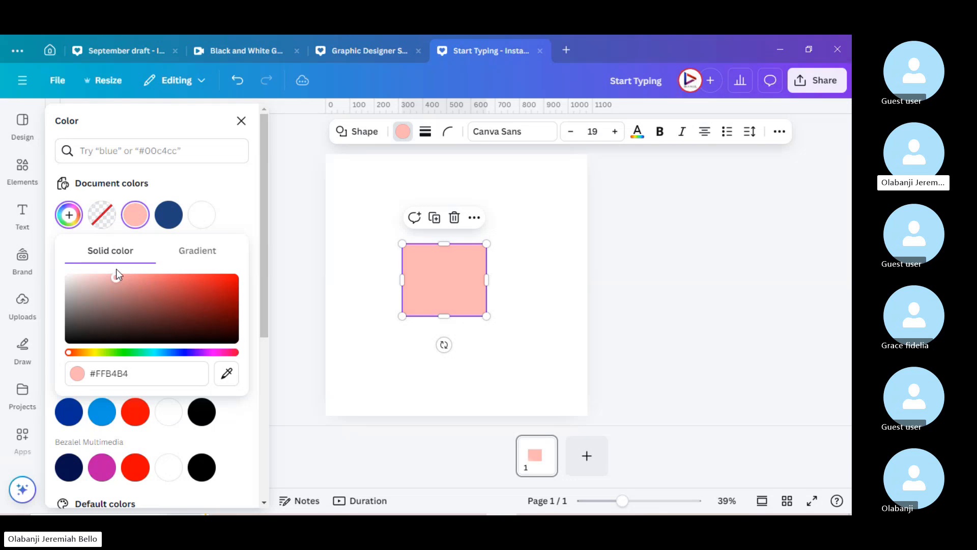
pyautogui.click(460, 278)
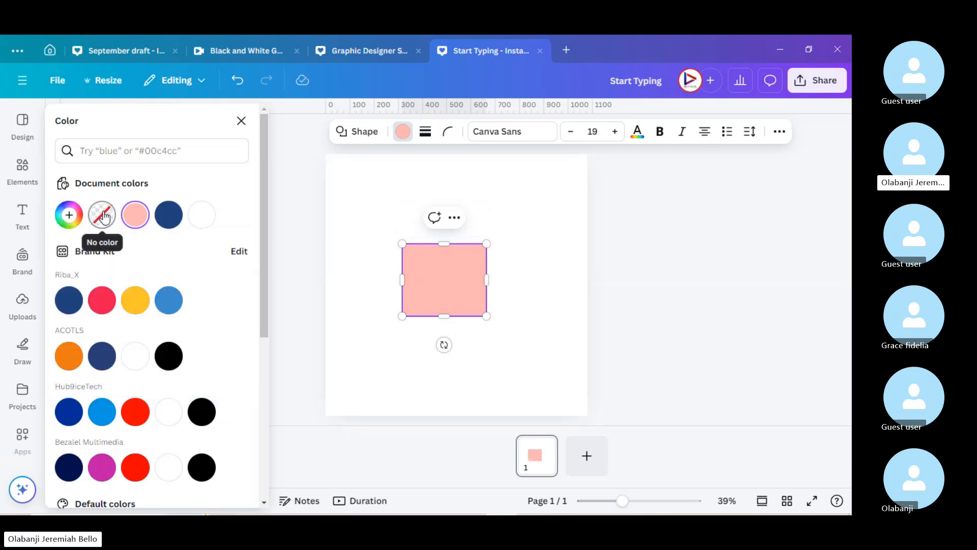
# Step: Give the pink rectangle a solid border with a weight of 33
pyautogui.click(424, 134)
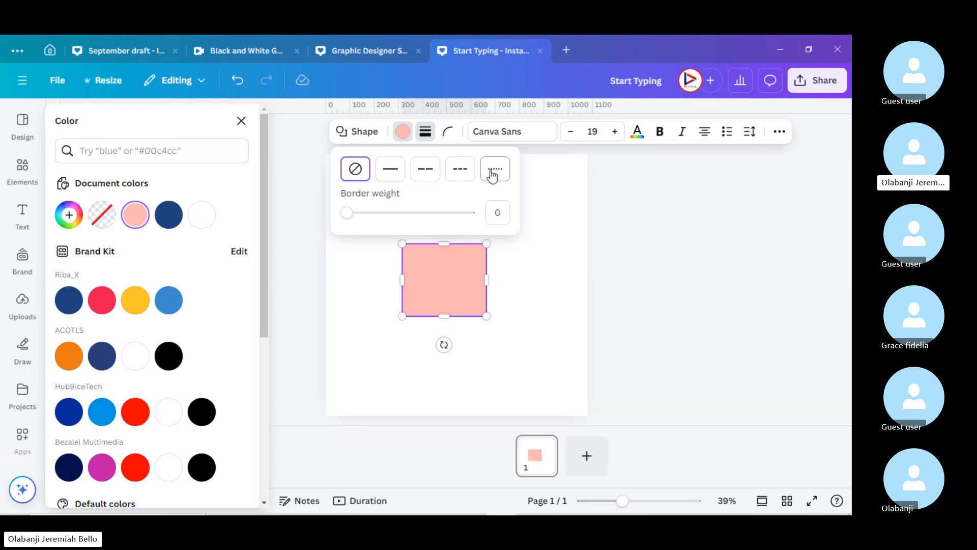
pyautogui.click(391, 174)
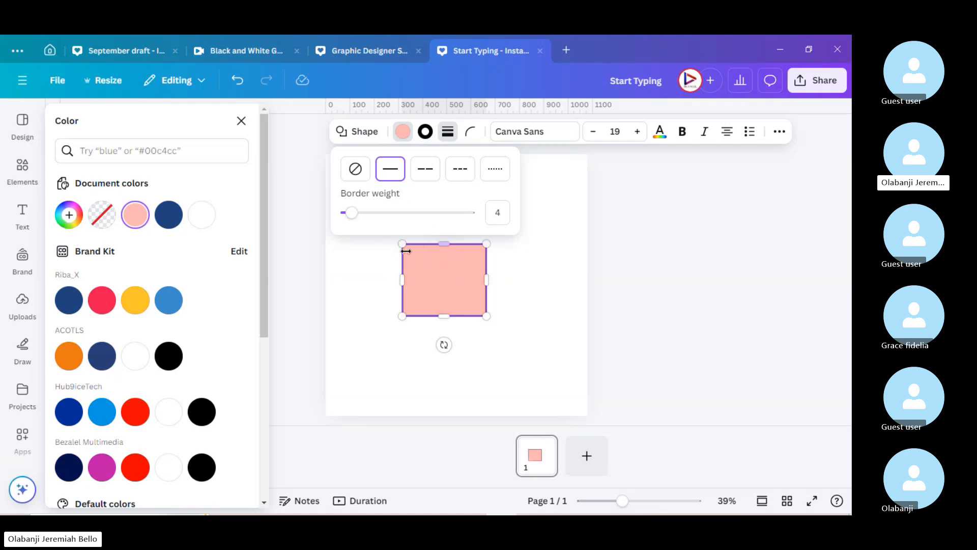
pyautogui.moveTo(352, 212); pyautogui.dragTo(388, 214)
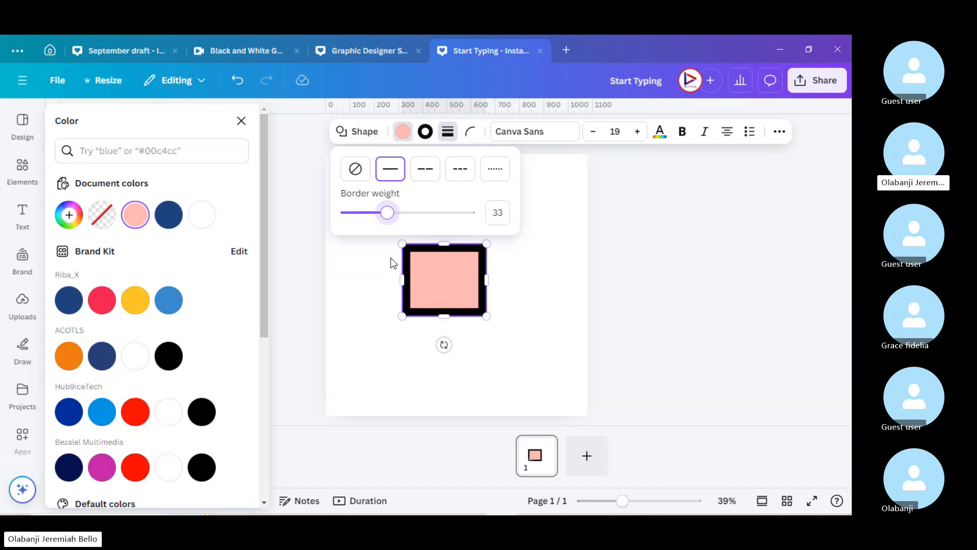
# Step: Try the dashed and dotted border styles on the pink rectangle at a border weight of 25, and return to the solid style
pyautogui.moveTo(388, 214)
pyautogui.mouseDown()
pyautogui.moveTo(469, 220)
pyautogui.moveTo(356, 218)
pyautogui.moveTo(379, 214)
pyautogui.mouseUp()
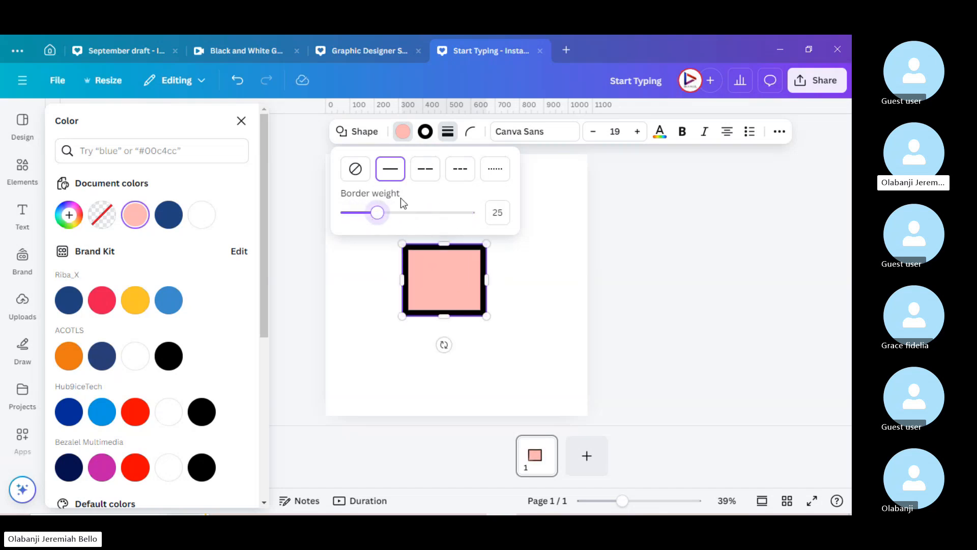
pyautogui.click(431, 171)
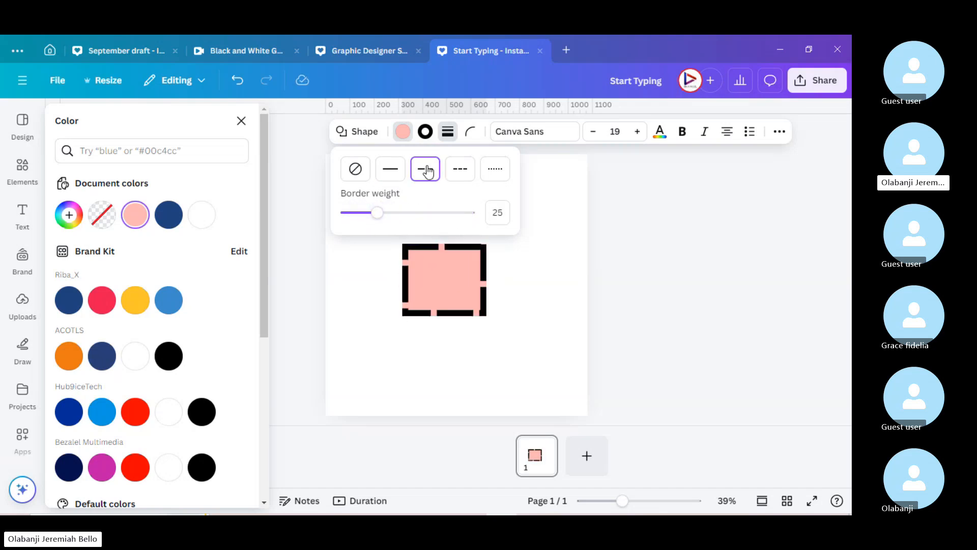
pyautogui.click(464, 171)
pyautogui.click(502, 171)
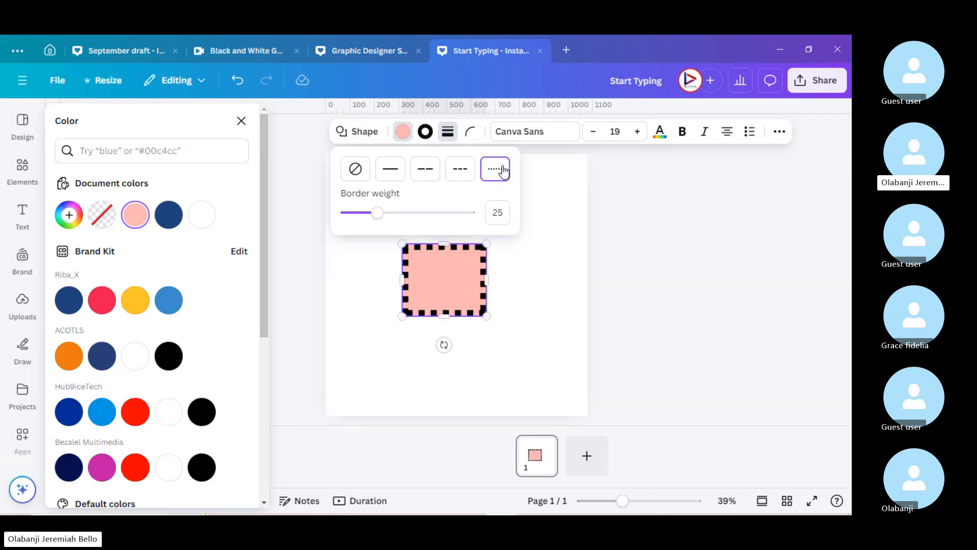
pyautogui.click(391, 173)
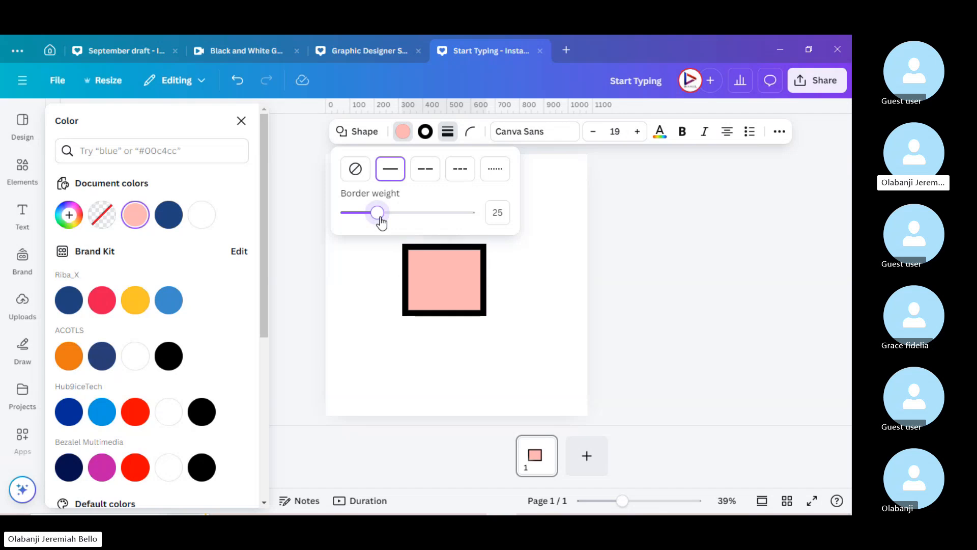
# Step: Set the pink rectangle's solid border weight to 17 and deselect the shape
pyautogui.moveTo(380, 218); pyautogui.dragTo(368, 219)
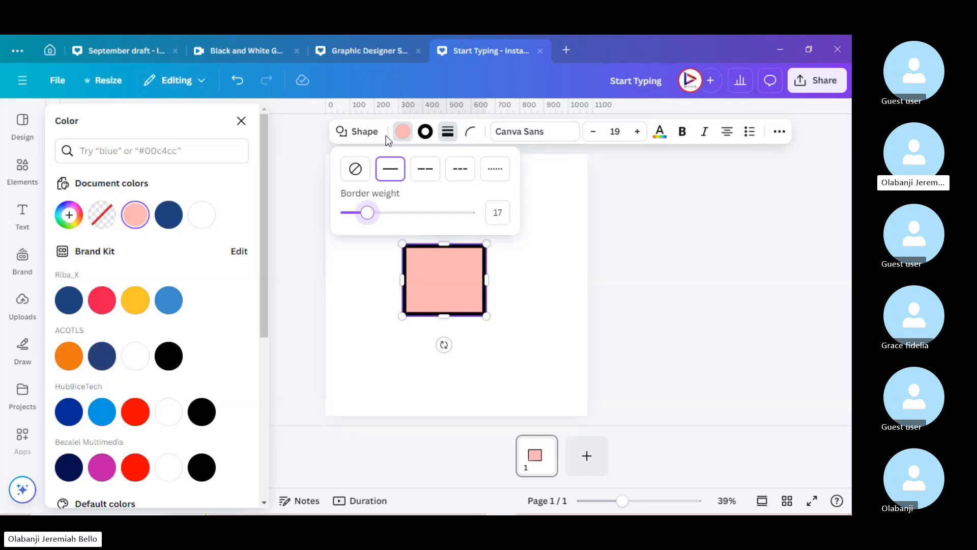
pyautogui.click(549, 331)
pyautogui.click(535, 323)
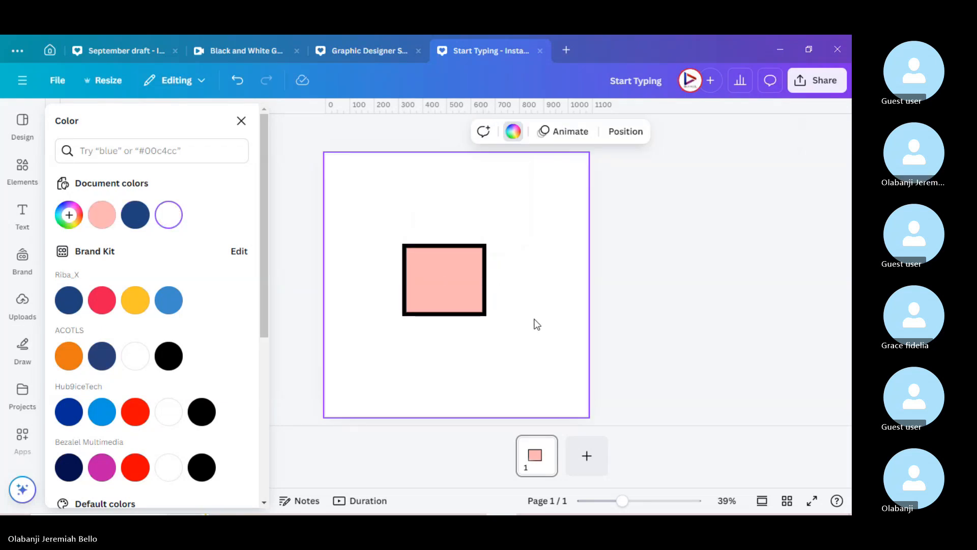
# Step: Try the red #AD1313 as the pink rectangle's border color, and settle on the dark blue from the Hub9iceTech brand colors
pyautogui.click(478, 303)
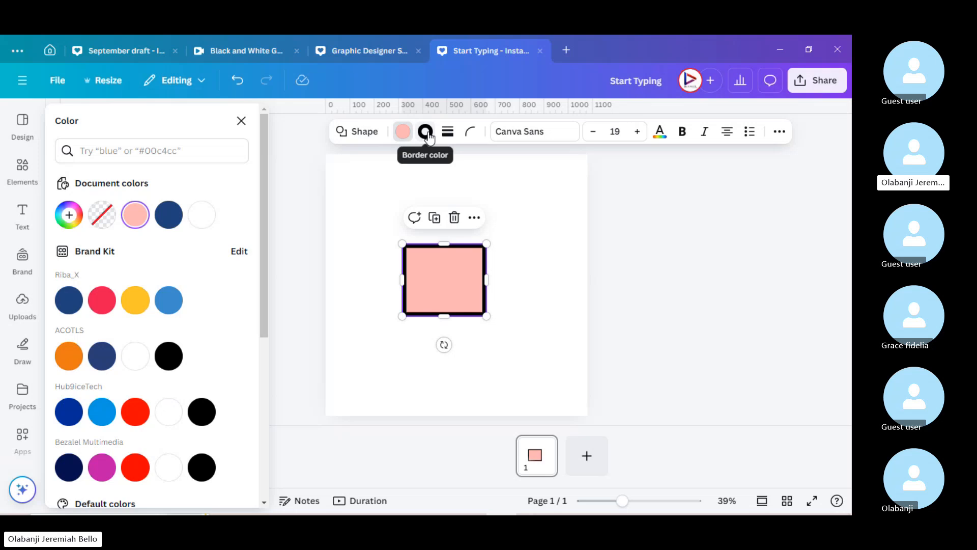
pyautogui.click(427, 133)
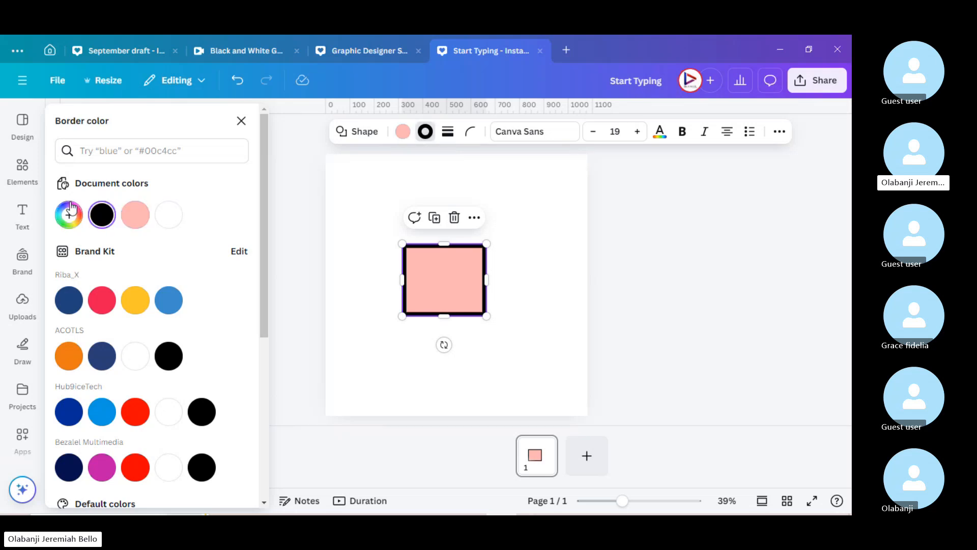
pyautogui.click(69, 224)
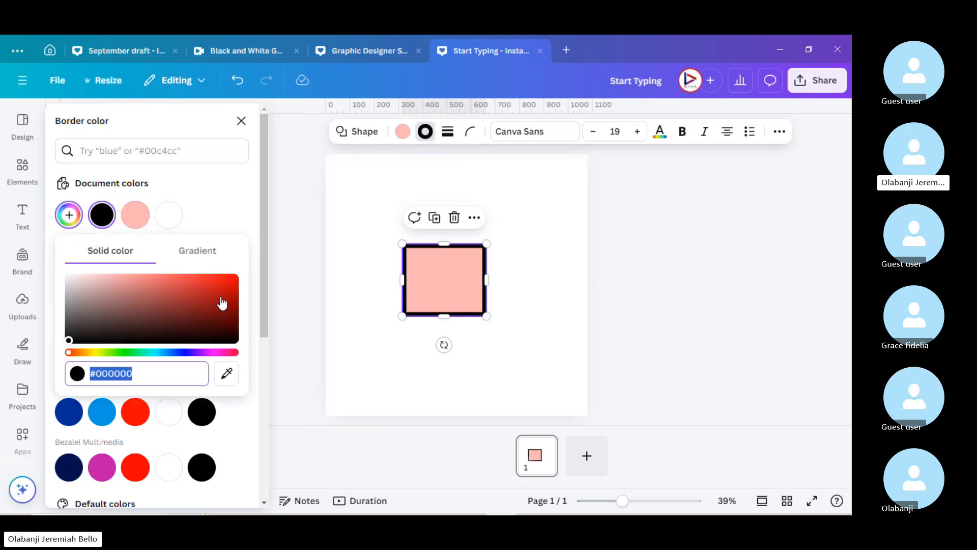
pyautogui.click(221, 299)
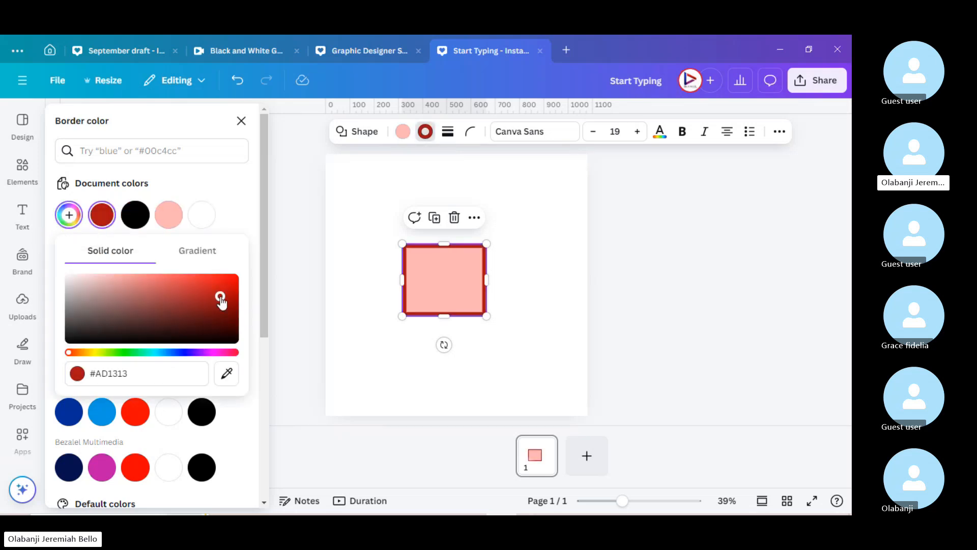
pyautogui.click(68, 412)
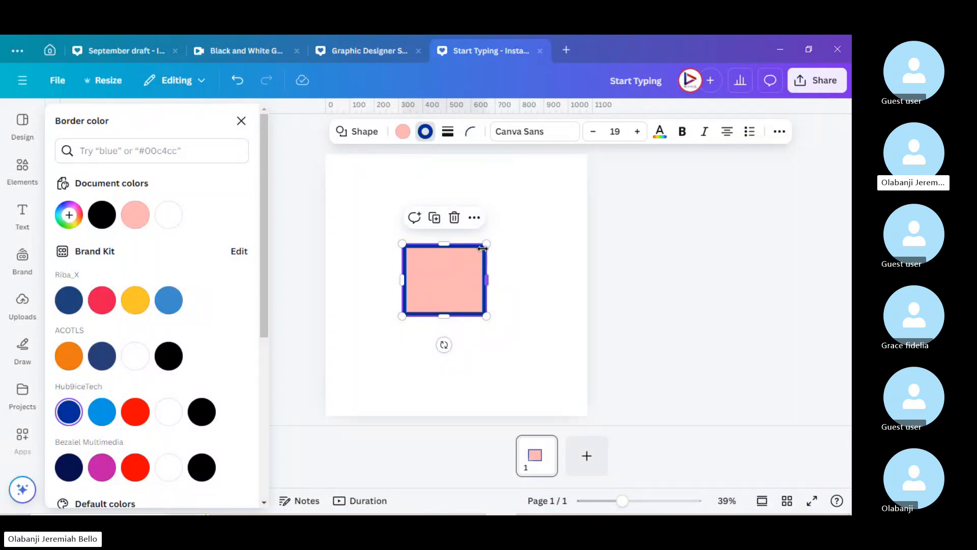
# Step: Round the pink rectangle's corners to 56 and move it to the upper-left corner of the page
pyautogui.scroll(5, 483, 249)
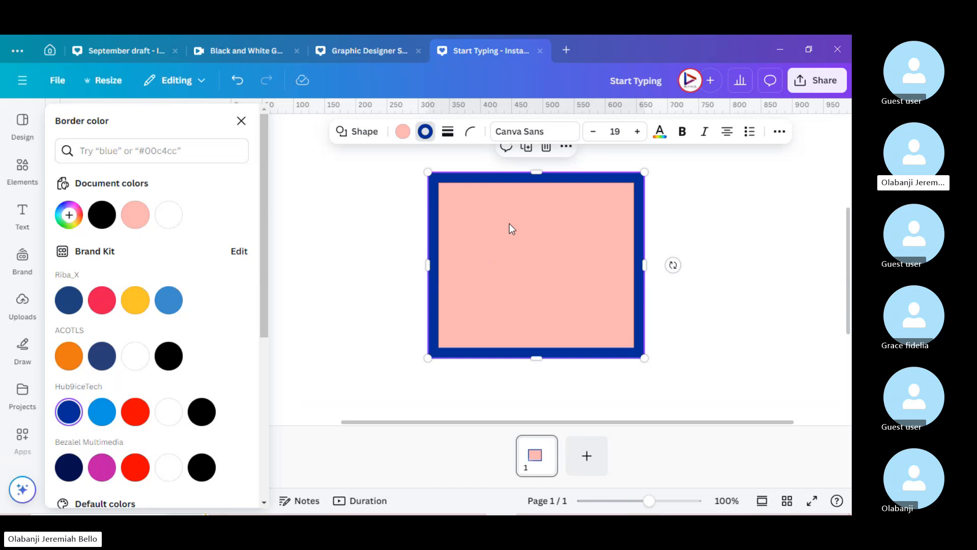
pyautogui.click(472, 131)
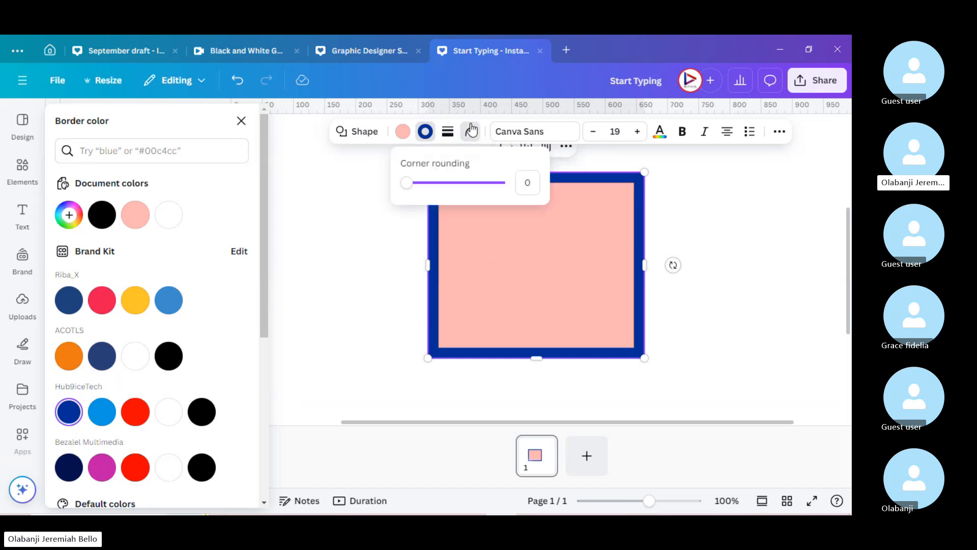
pyautogui.moveTo(411, 187); pyautogui.dragTo(468, 183)
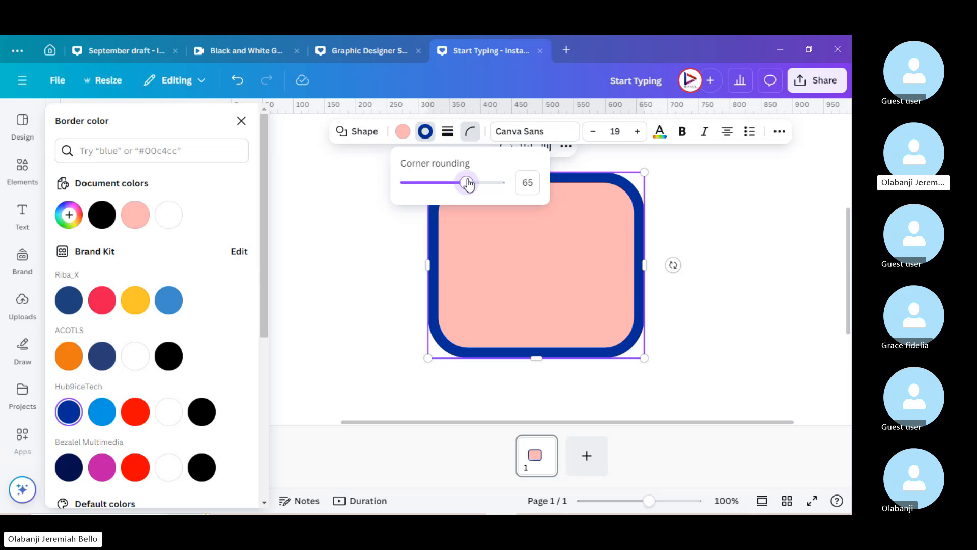
pyautogui.moveTo(468, 184)
pyautogui.mouseDown()
pyautogui.moveTo(502, 183)
pyautogui.moveTo(423, 184)
pyautogui.moveTo(460, 184)
pyautogui.mouseUp()
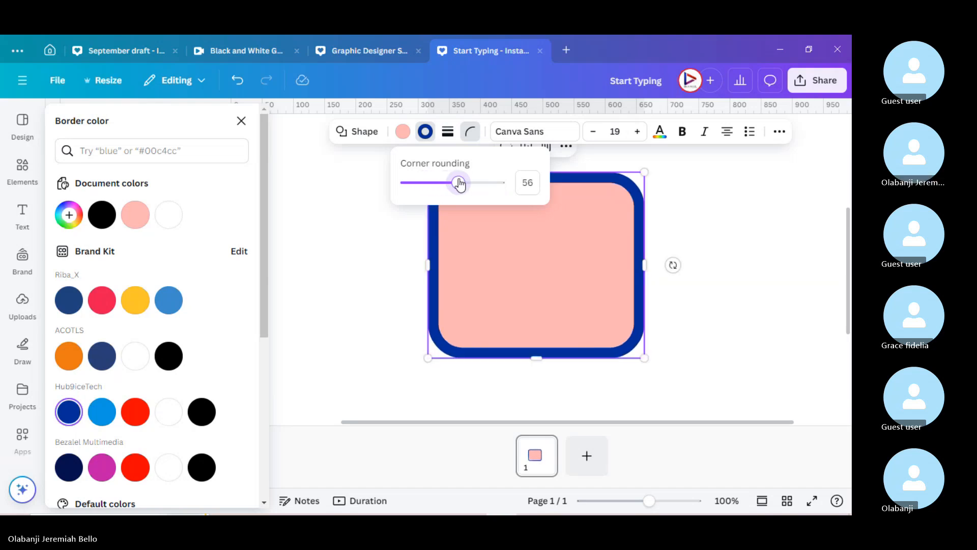
pyautogui.click(374, 274)
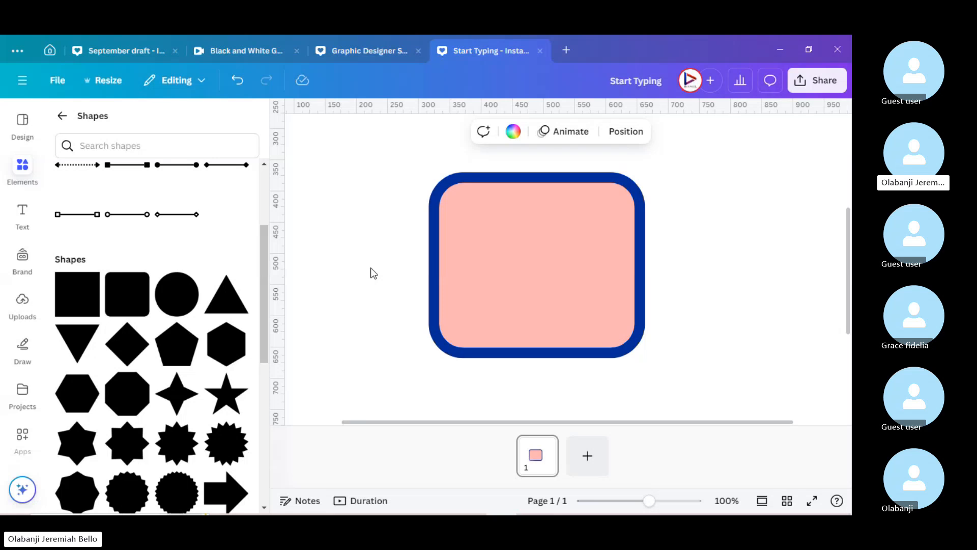
pyautogui.scroll(-6, 374, 273)
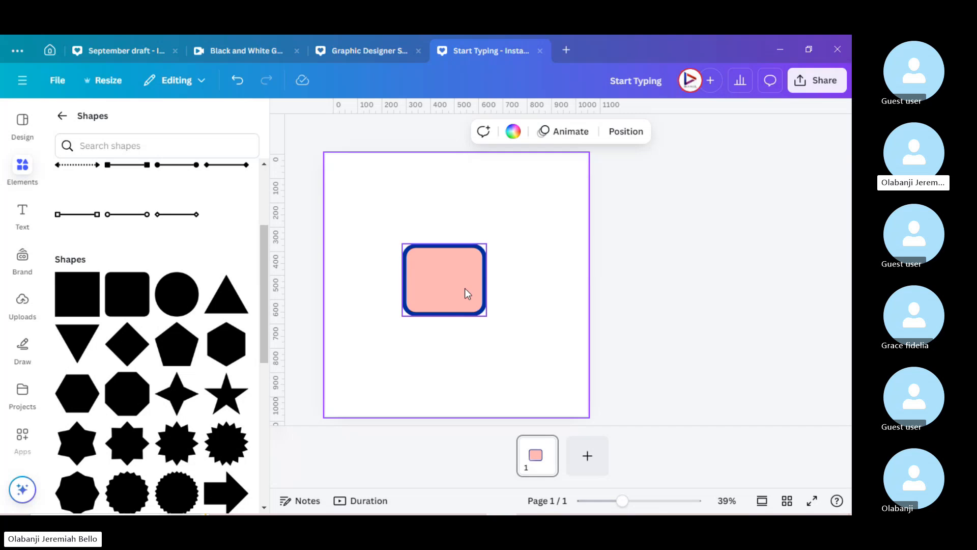
pyautogui.moveTo(466, 289); pyautogui.dragTo(408, 216)
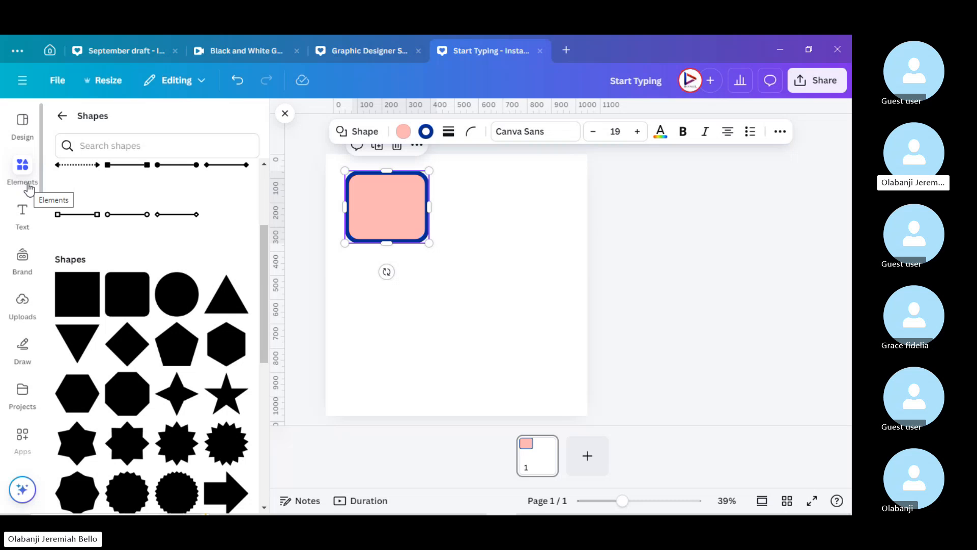
# Step: Leave the shapes category and search all elements for "frames"
pyautogui.click(19, 161)
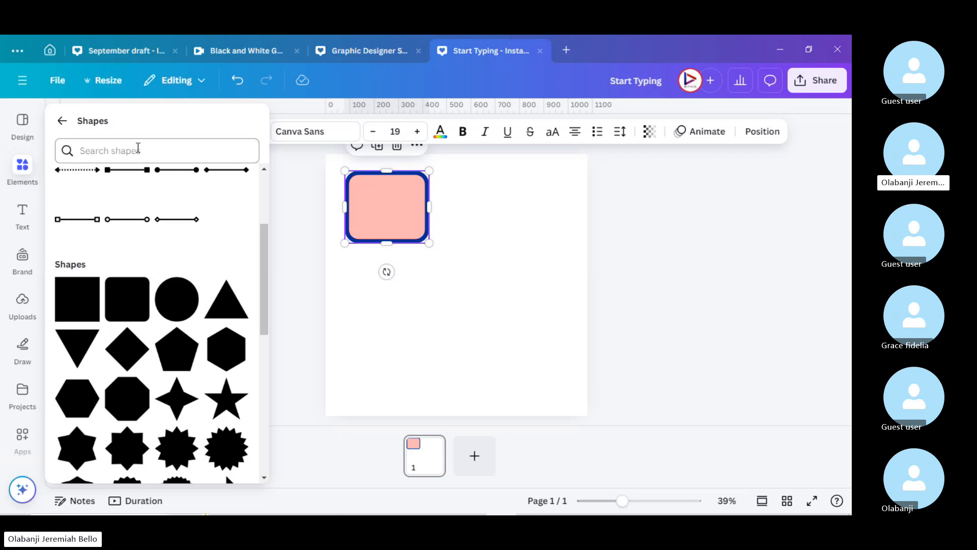
pyautogui.click(62, 121)
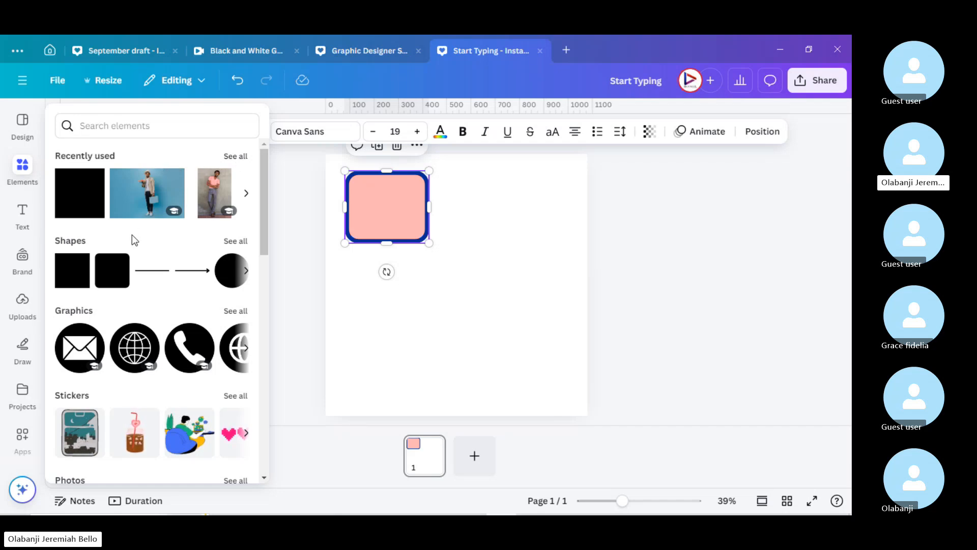
pyautogui.scroll(-2, 133, 234)
pyautogui.scroll(2, 133, 239)
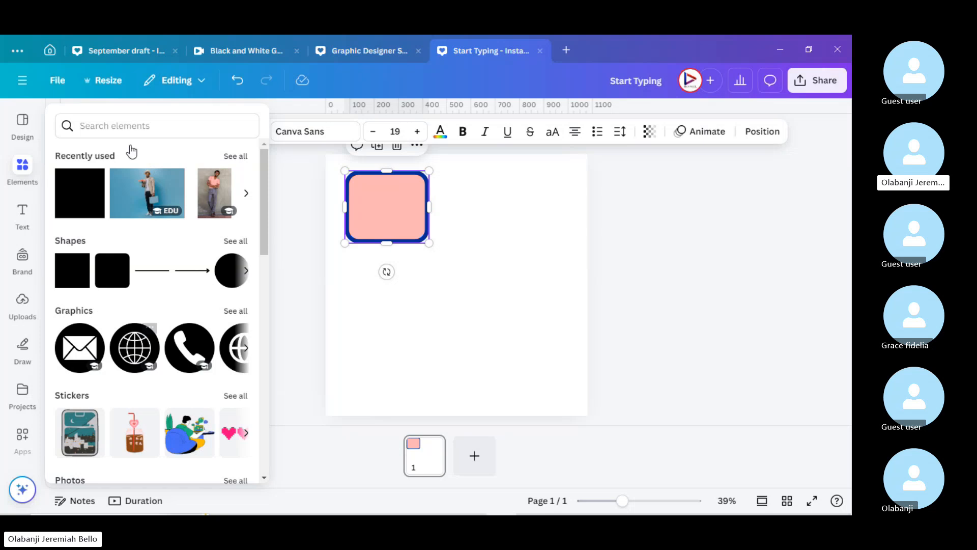
pyautogui.click(89, 125)
pyautogui.write('fr')
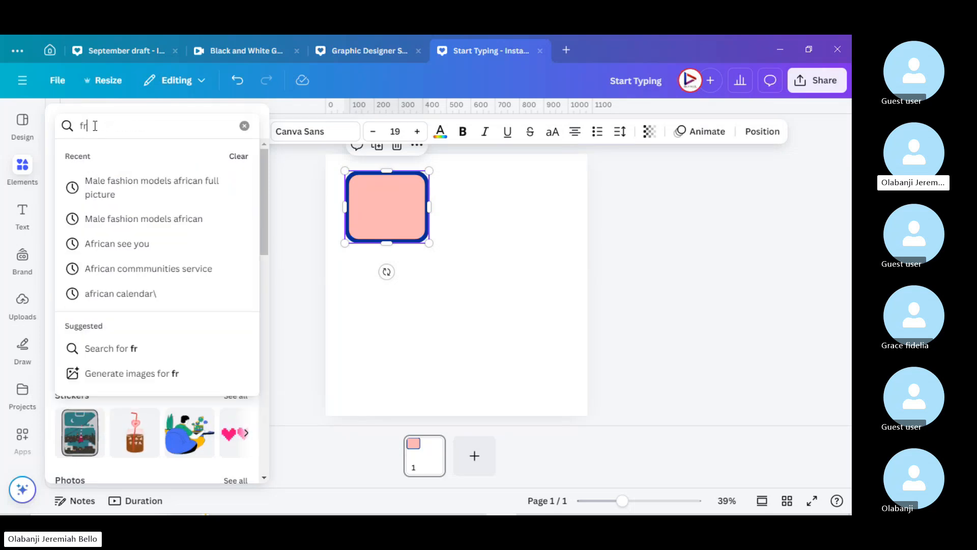
pyautogui.write('ames')
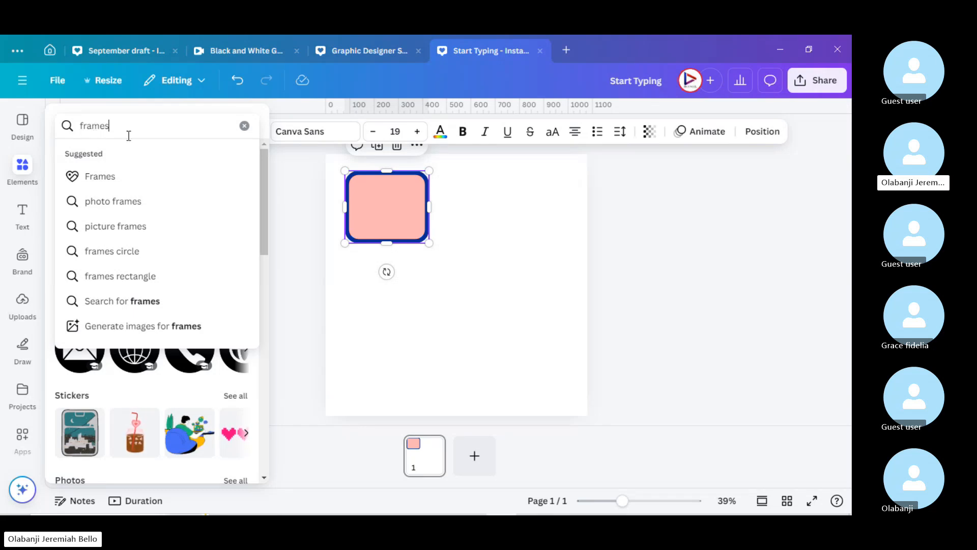
pyautogui.press('Return')
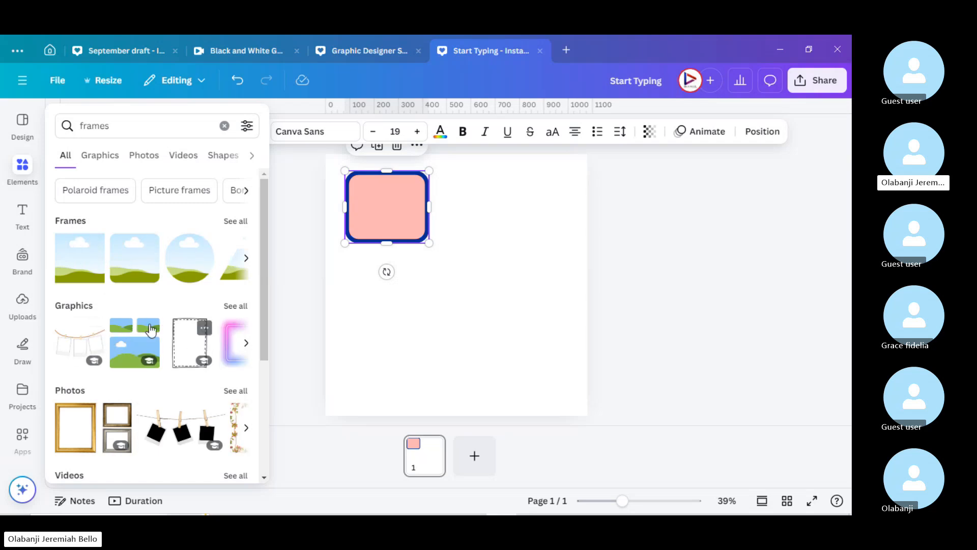
pyautogui.scroll(-1, 150, 294)
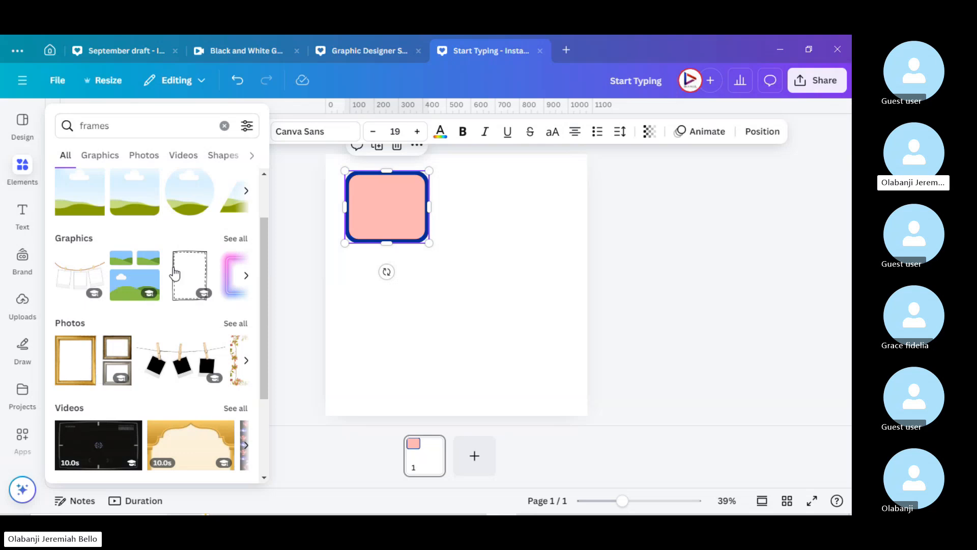
pyautogui.scroll(1, 176, 273)
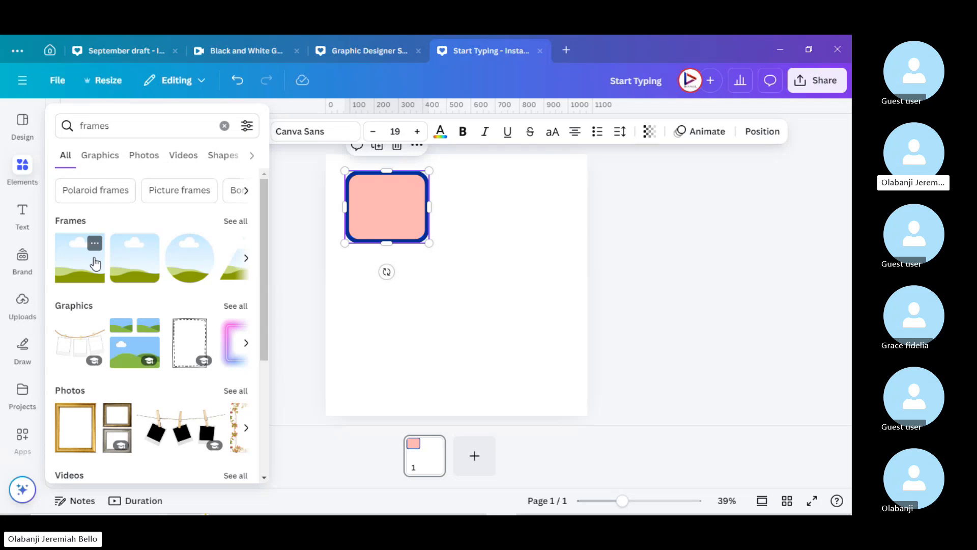
# Step: Add the plain square frame from the full frames collection, shrink it to about 379 × 379, and place it below the pink rectangle, left-aligned
pyautogui.click(235, 223)
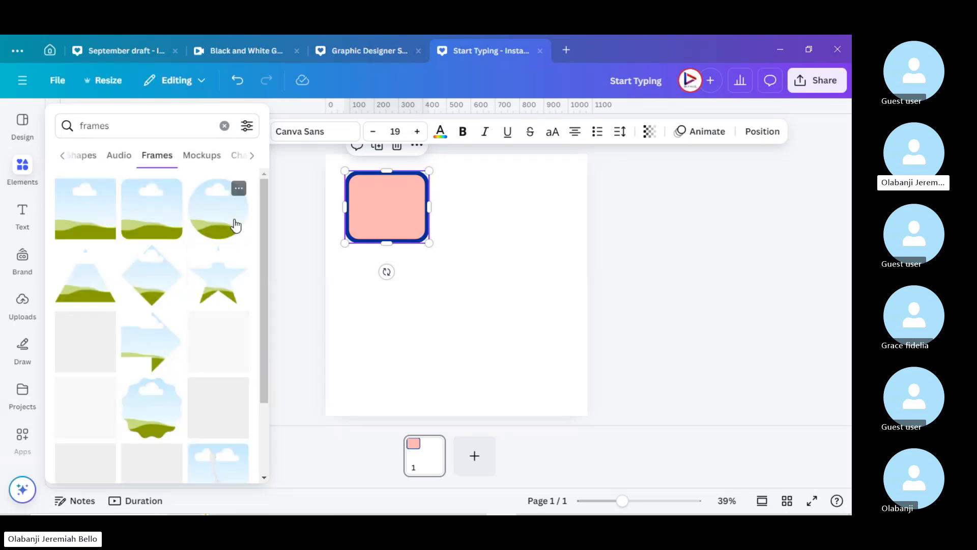
pyautogui.click(73, 219)
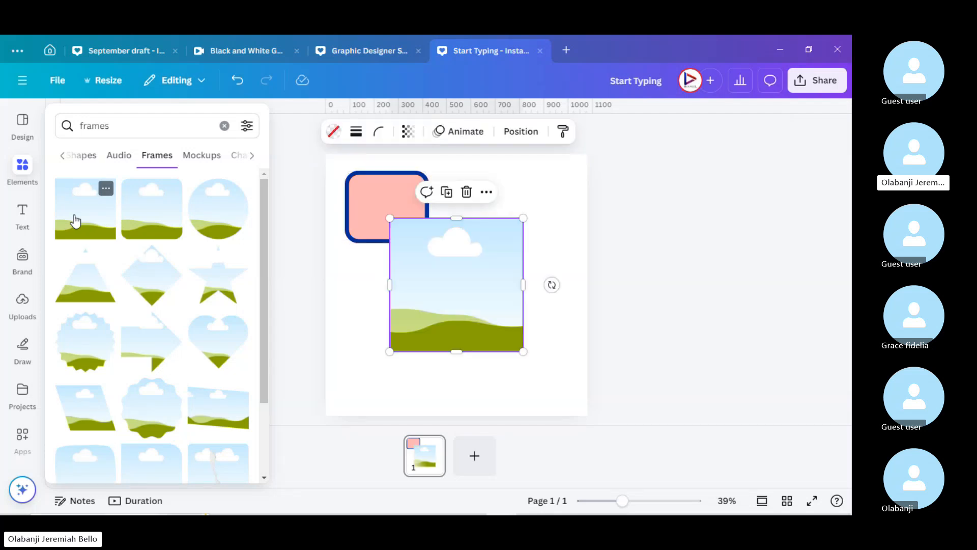
pyautogui.moveTo(466, 269); pyautogui.dragTo(514, 219)
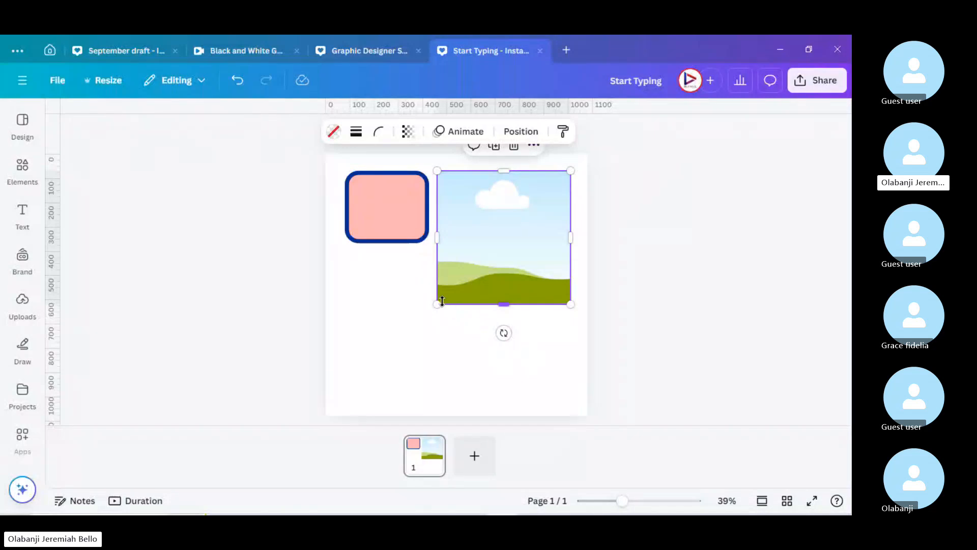
pyautogui.moveTo(436, 306); pyautogui.dragTo(461, 249)
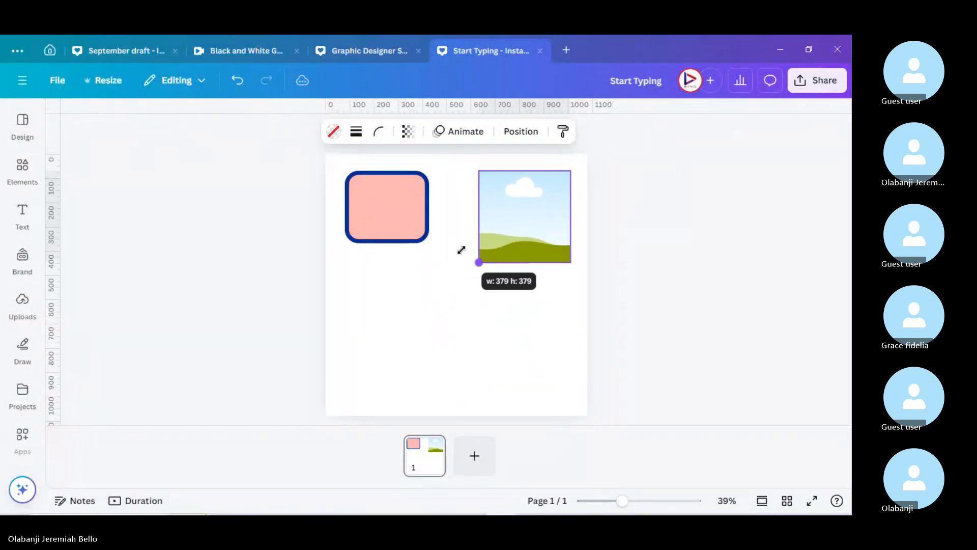
pyautogui.moveTo(525, 233); pyautogui.dragTo(391, 318)
# Step: Narrow the square frame from its right side to match the width of the pink rectangle above it
pyautogui.click(405, 199)
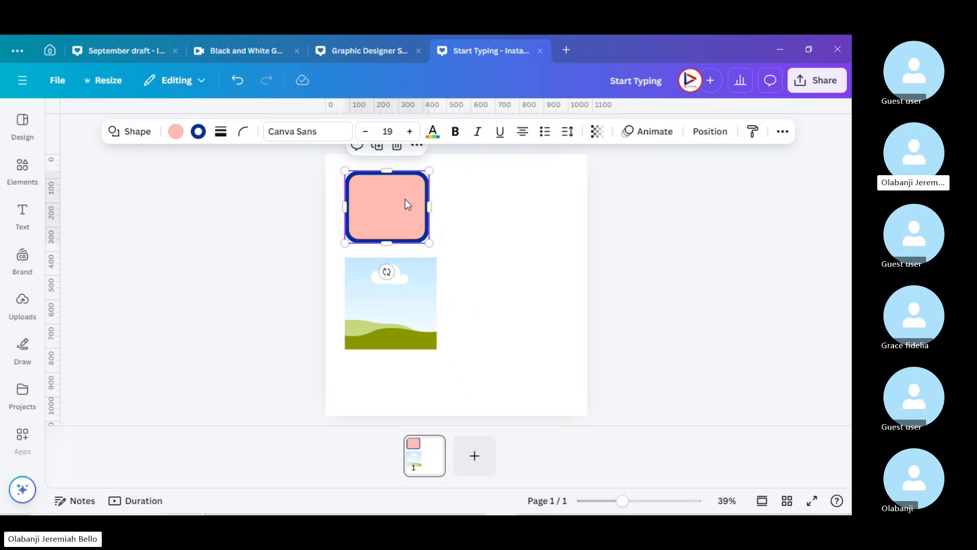
pyautogui.click(406, 310)
pyautogui.click(402, 179)
pyautogui.click(426, 324)
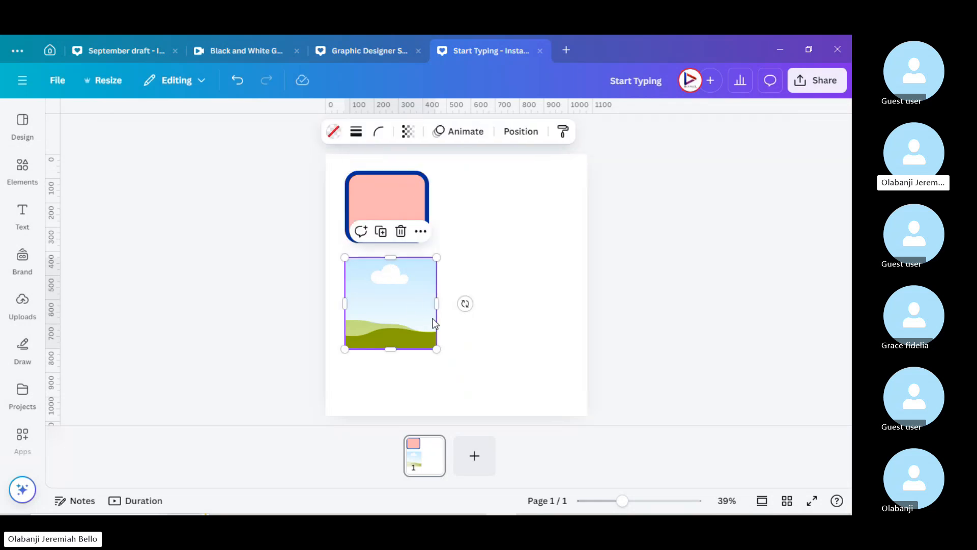
pyautogui.moveTo(440, 303)
pyautogui.mouseDown()
pyautogui.moveTo(517, 297)
pyautogui.moveTo(430, 294)
pyautogui.mouseUp()
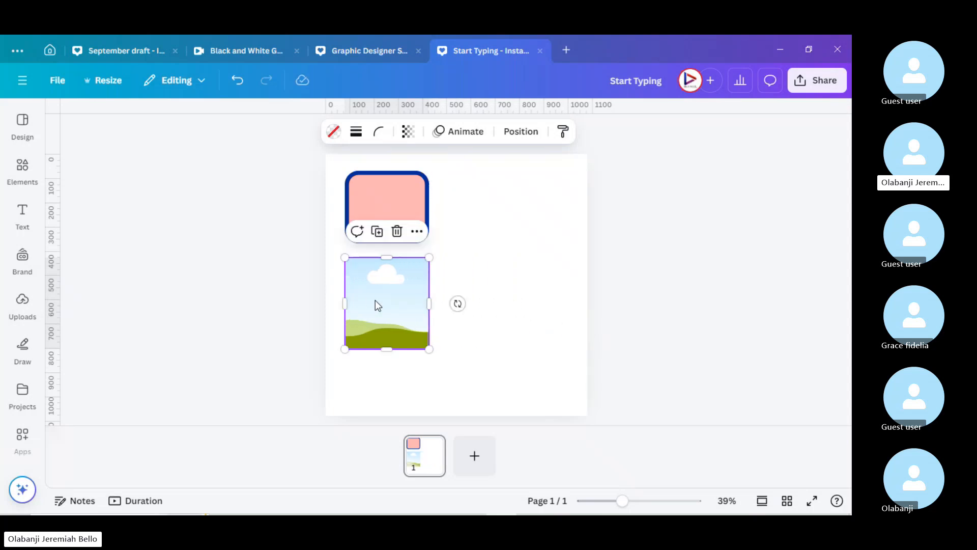
# Step: Compare the formatting options of the pink shape and the picture frame by selecting each in turn
pyautogui.click(406, 176)
pyautogui.click(409, 304)
pyautogui.click(407, 180)
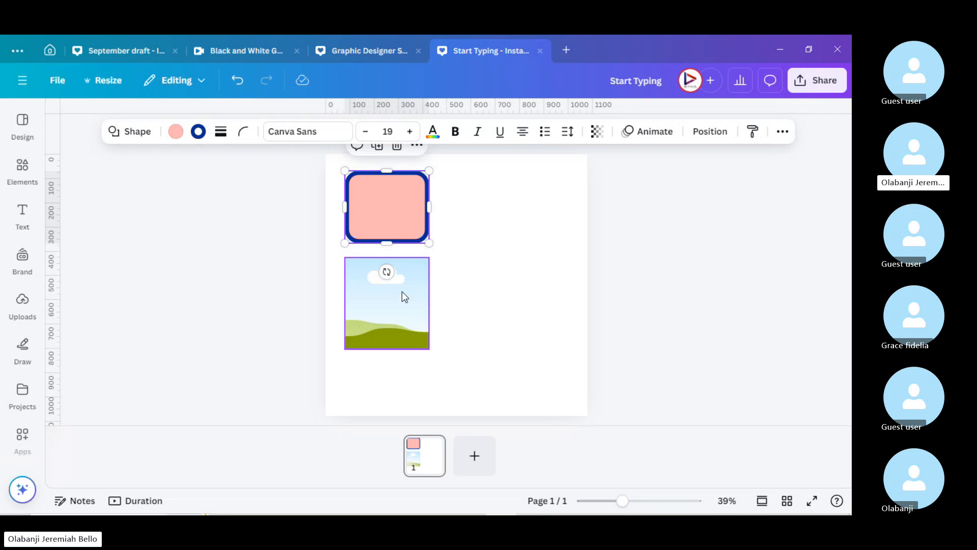
pyautogui.click(406, 310)
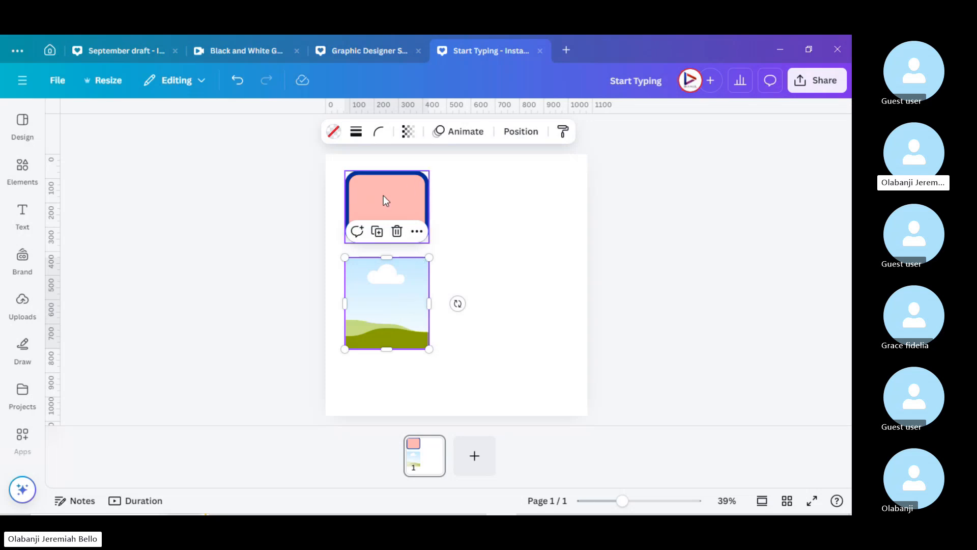
# Step: Alternate selection between the pink rectangle and the picture frame to examine how their available formatting controls differ
pyautogui.click(384, 196)
pyautogui.click(390, 309)
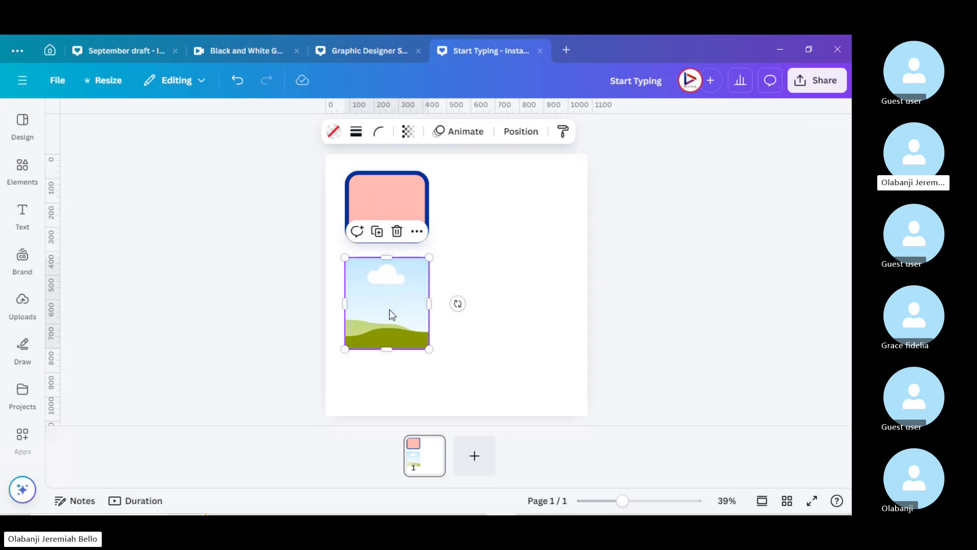
pyautogui.click(393, 186)
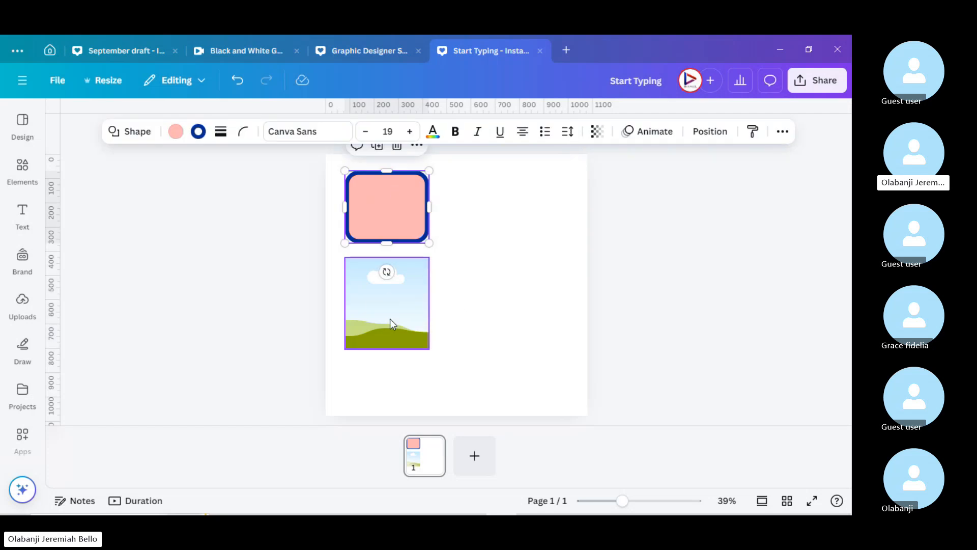
pyautogui.click(390, 319)
pyautogui.click(399, 195)
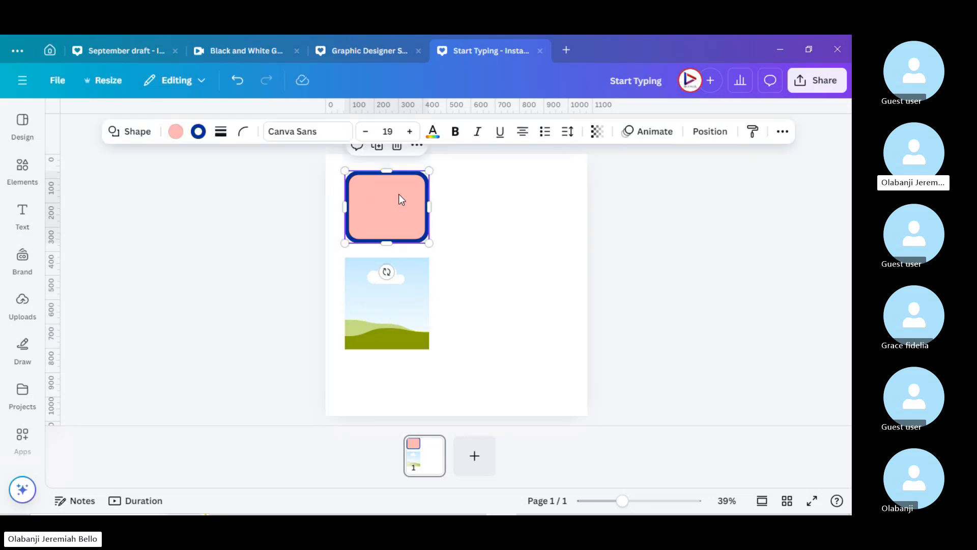
pyautogui.click(402, 312)
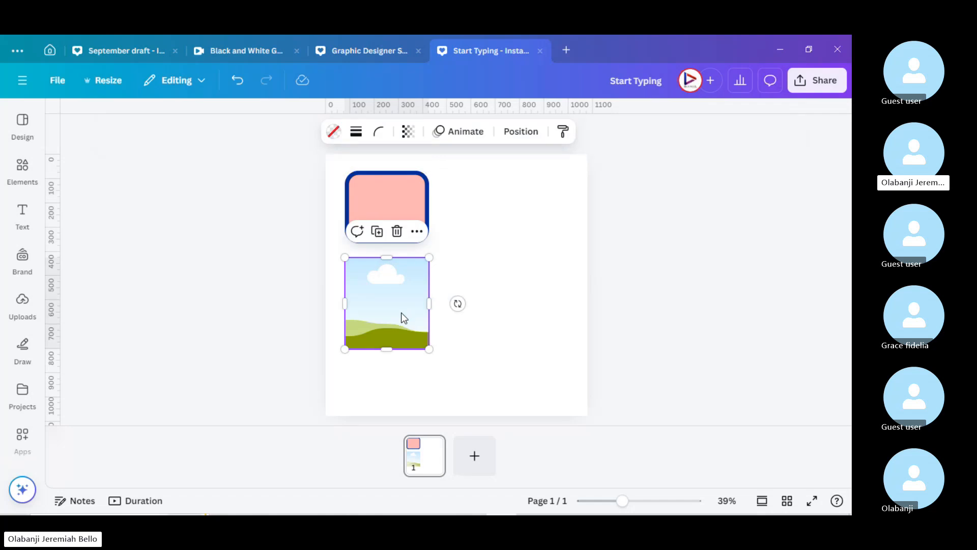
# Step: Try a dark blue #002e98 fill on the picture frame and undo it
pyautogui.click(334, 133)
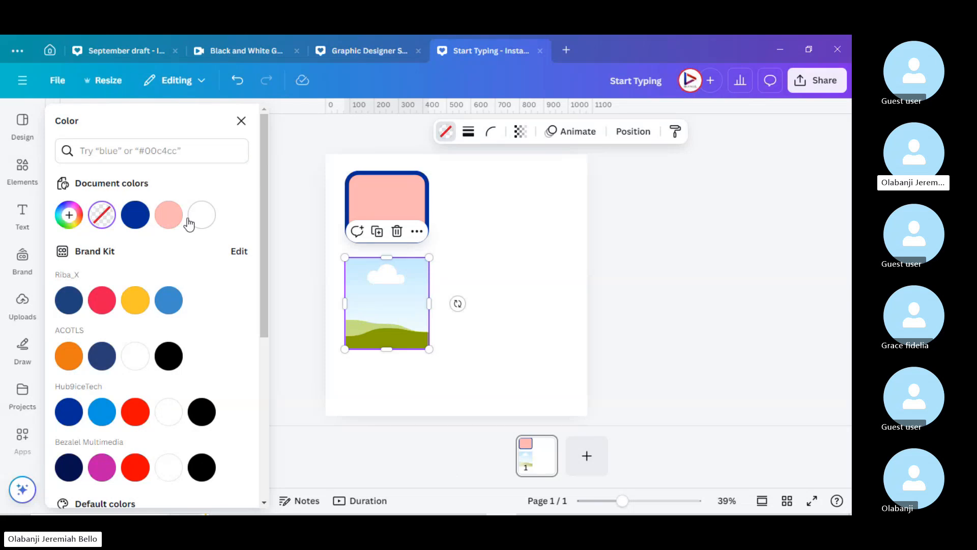
pyautogui.click(135, 217)
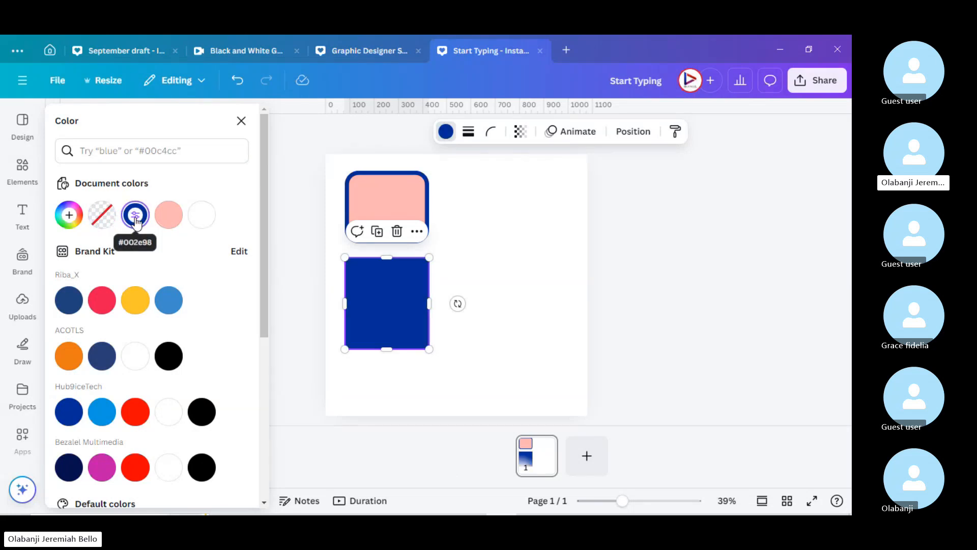
pyautogui.click(536, 320)
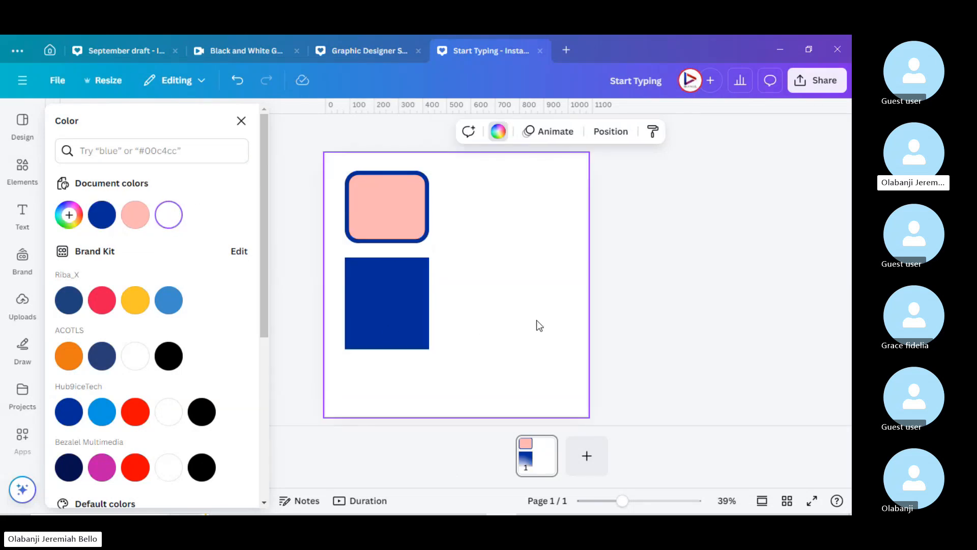
pyautogui.click(401, 300)
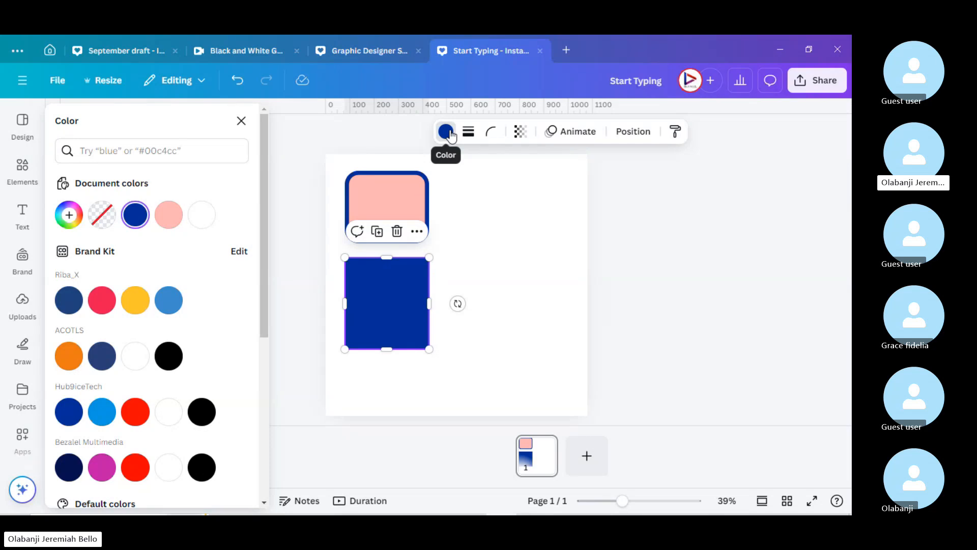
pyautogui.click(234, 85)
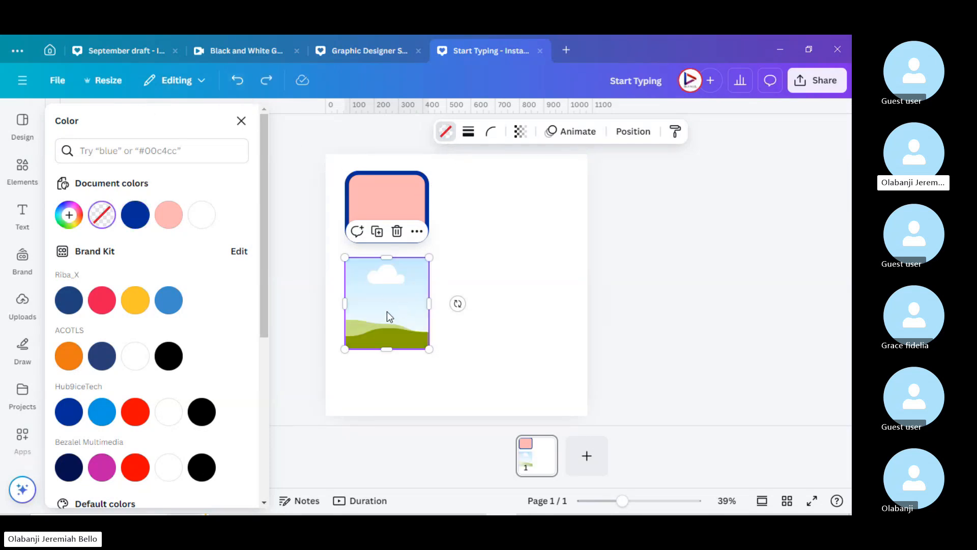
# Step: Give the picture frame a thick solid black border with rounded corners and move it beside the pink rectangle
pyautogui.click(469, 133)
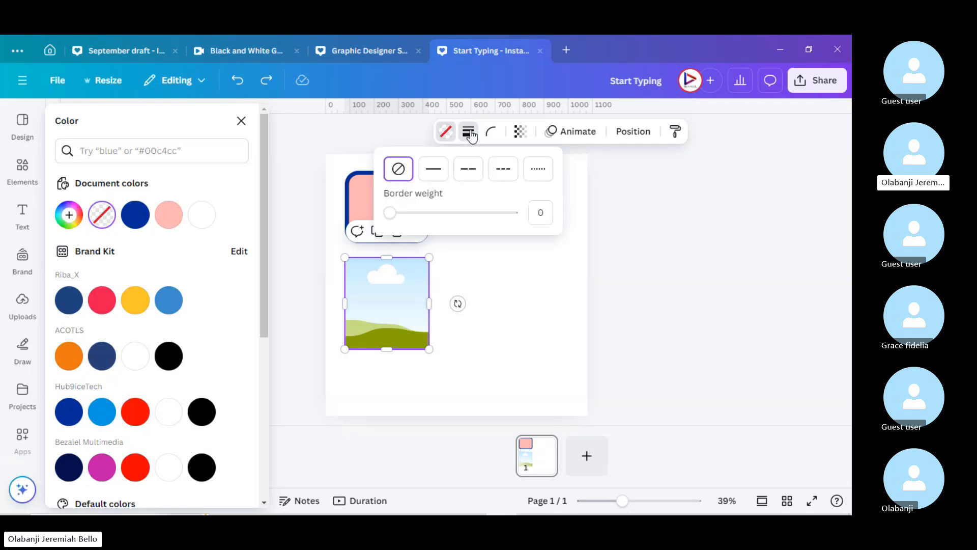
pyautogui.click(434, 171)
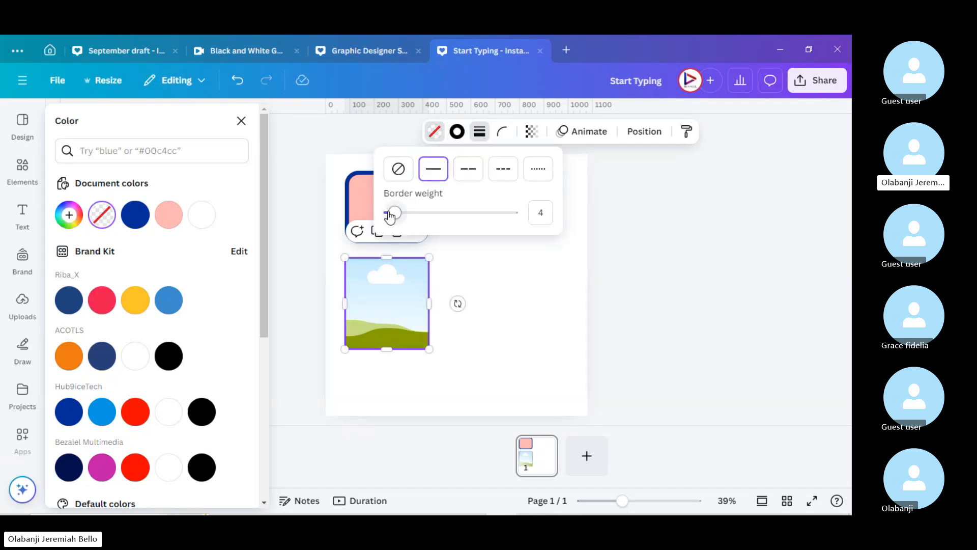
pyautogui.moveTo(393, 216); pyautogui.dragTo(508, 199)
pyautogui.click(502, 132)
pyautogui.click(512, 291)
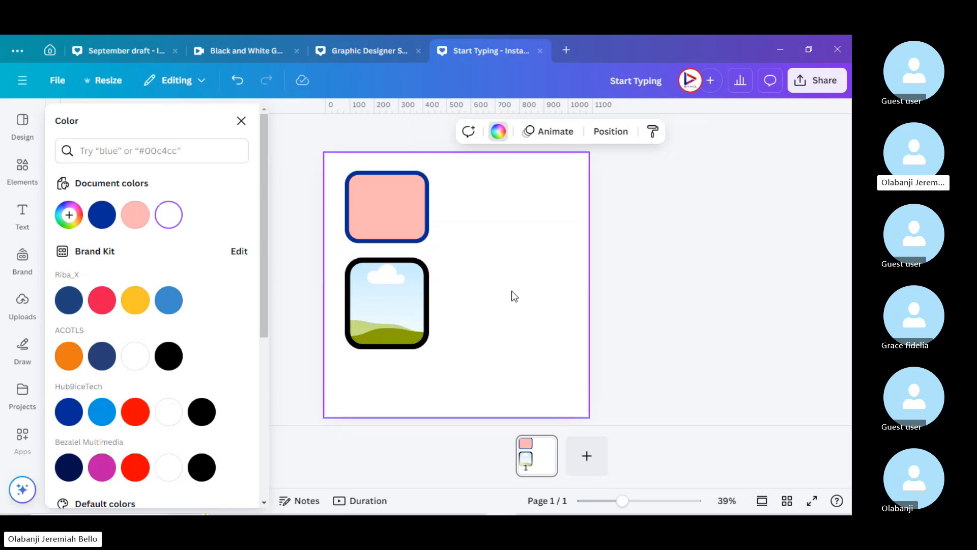
pyautogui.moveTo(364, 285); pyautogui.dragTo(475, 215)
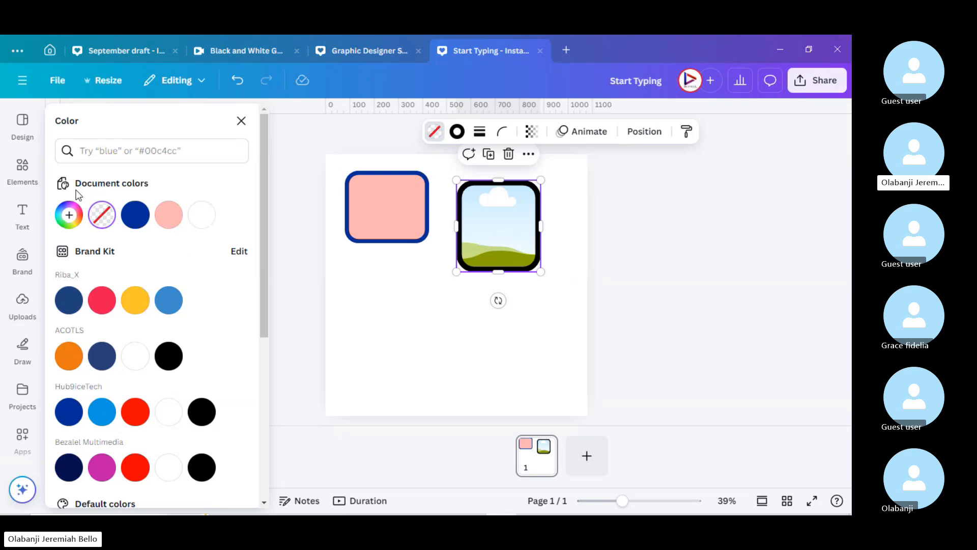
# Step: Clear the previous elements search and search for "baby boyt sitting"
pyautogui.click(22, 168)
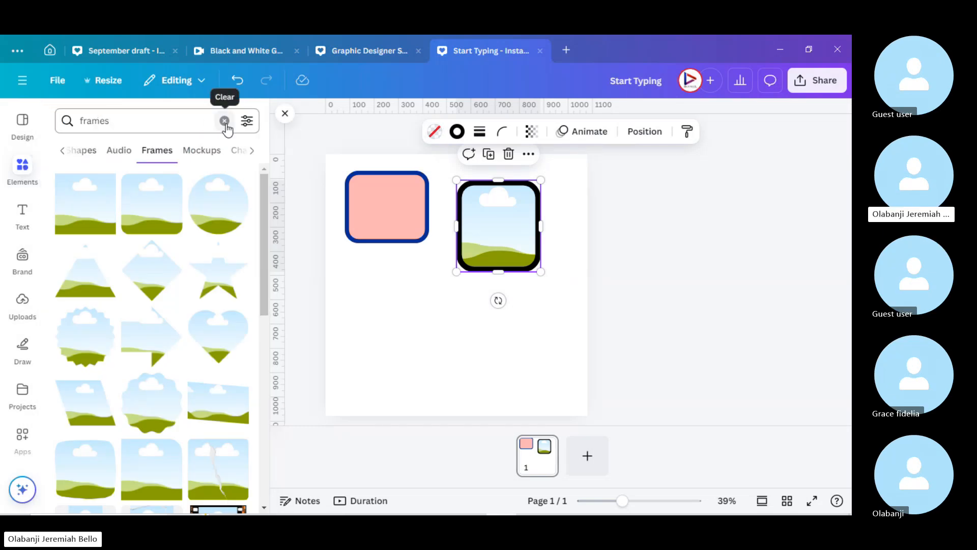
pyautogui.click(225, 121)
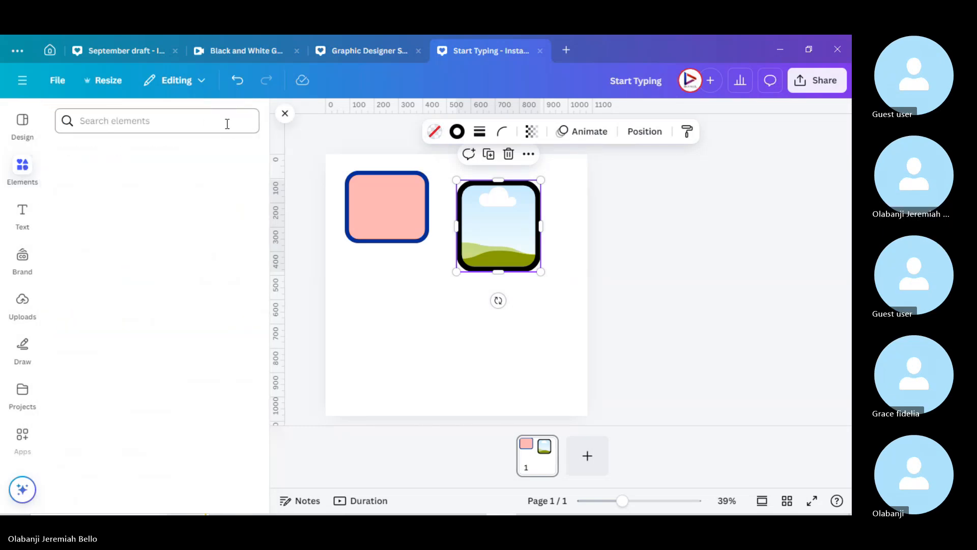
pyautogui.click(125, 116)
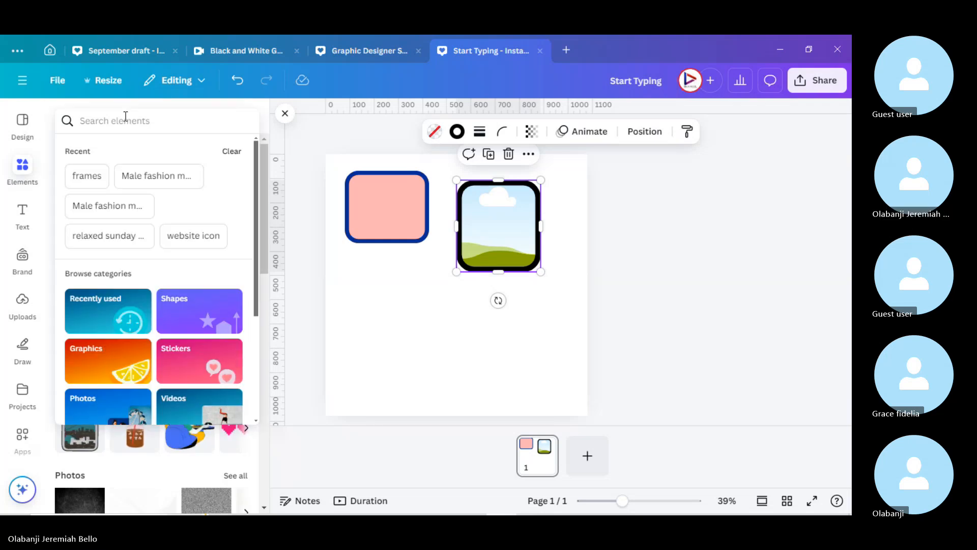
pyautogui.write('babby')
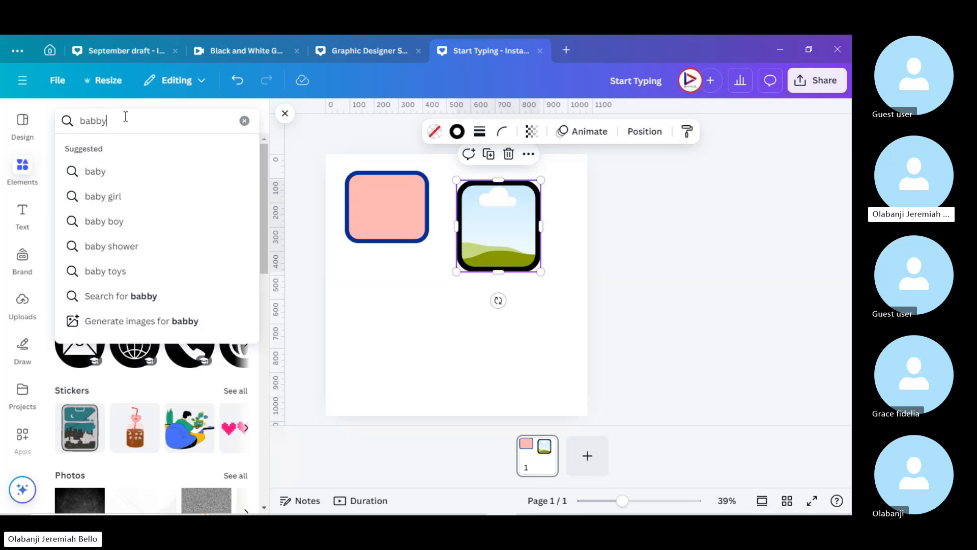
pyautogui.press('BackSpace')
pyautogui.press('BackSpace')
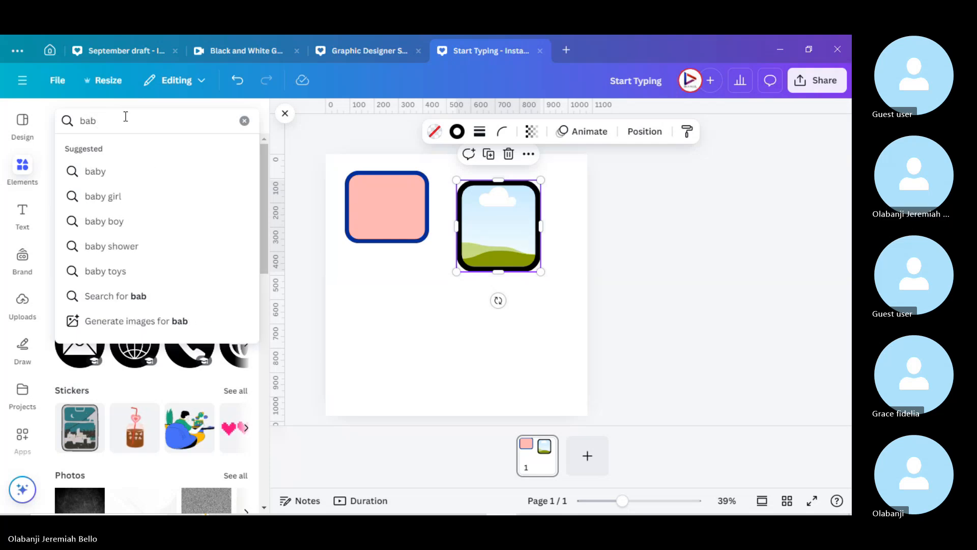
pyautogui.write('y boyt si')
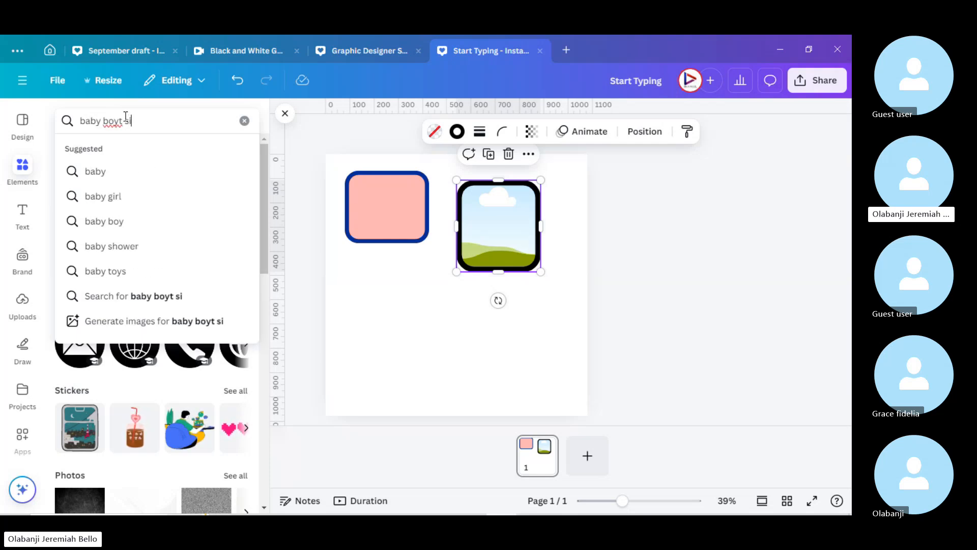
pyautogui.write('tting')
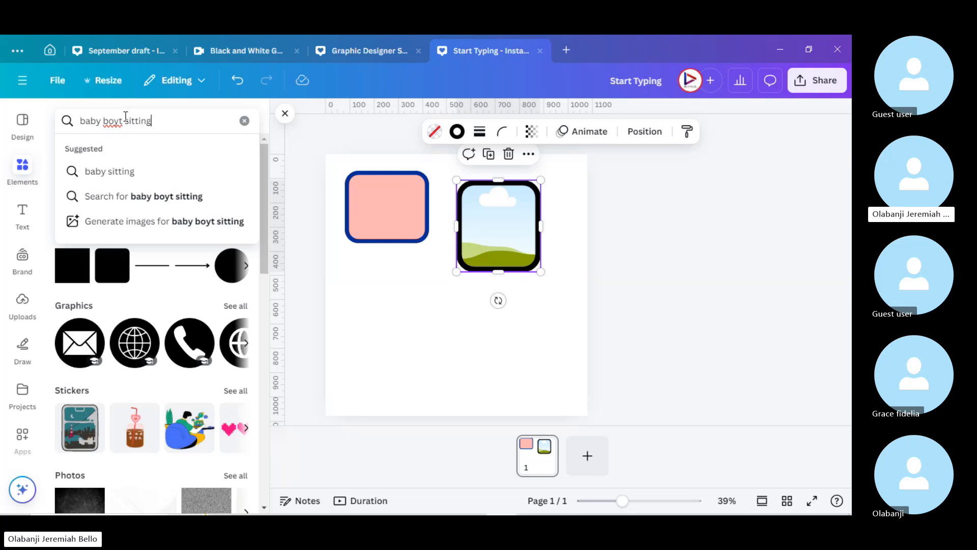
pyautogui.press('Return')
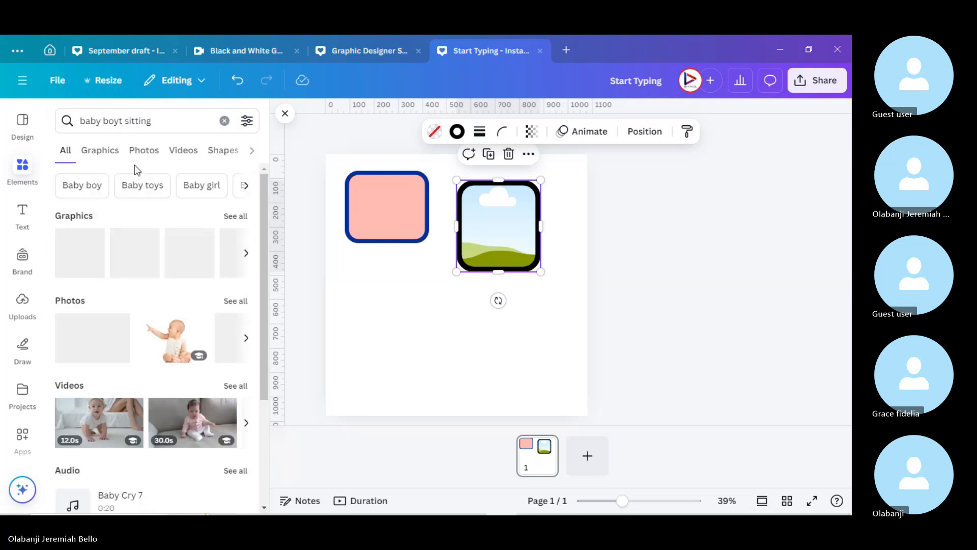
# Step: Refine the elements search to "african baby boyt sitting" and show all photo results
pyautogui.click(82, 119)
pyautogui.write('african')
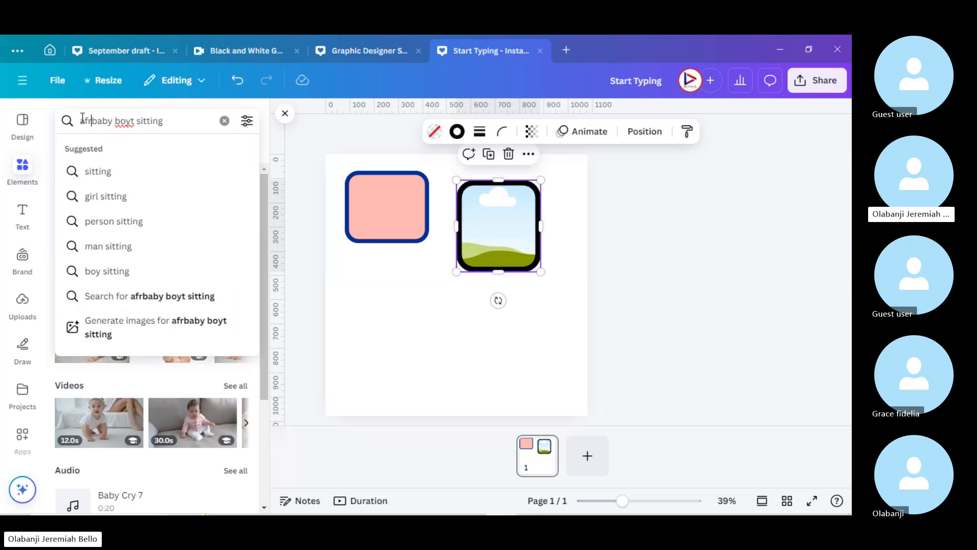
pyautogui.press('Return')
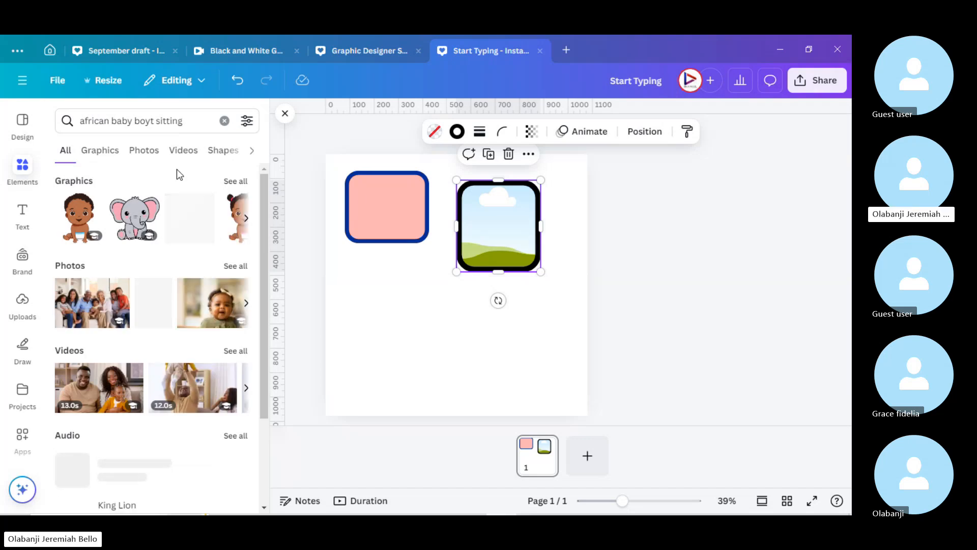
pyautogui.click(234, 271)
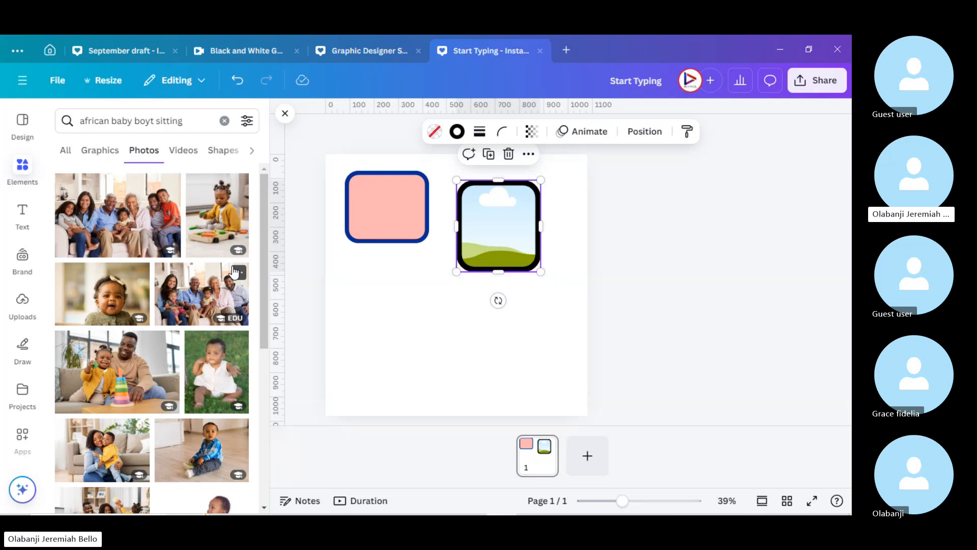
# Step: Add the photo of the baby boy in a blue plaid shirt, shrink it, and place it inside the black-bordered frame
pyautogui.scroll(-3, 216, 438)
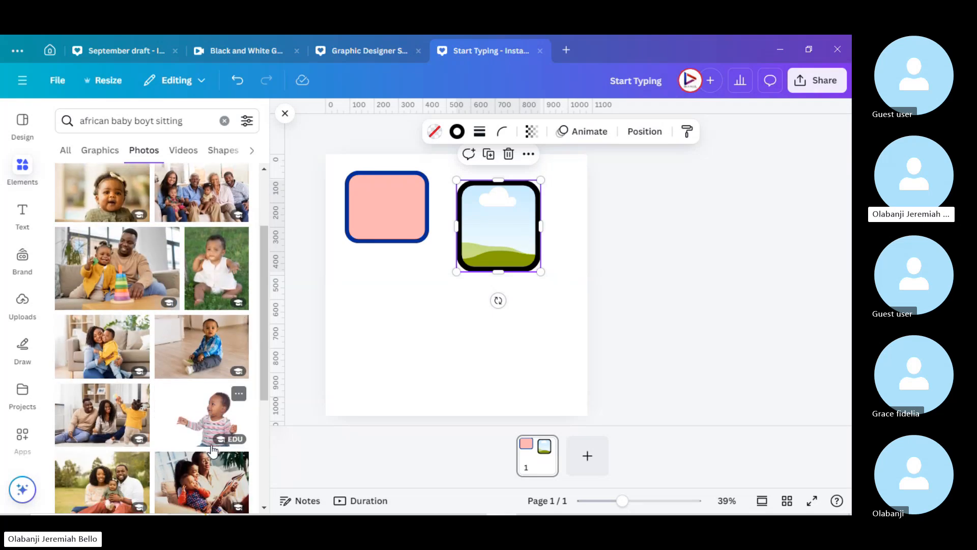
pyautogui.click(202, 349)
pyautogui.moveTo(493, 283); pyautogui.dragTo(473, 335)
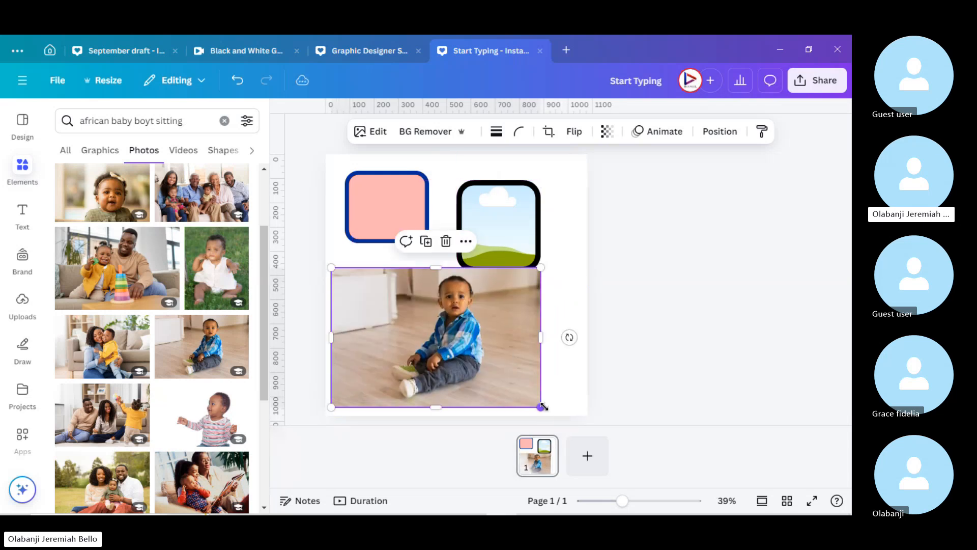
pyautogui.moveTo(540, 406); pyautogui.dragTo(472, 397)
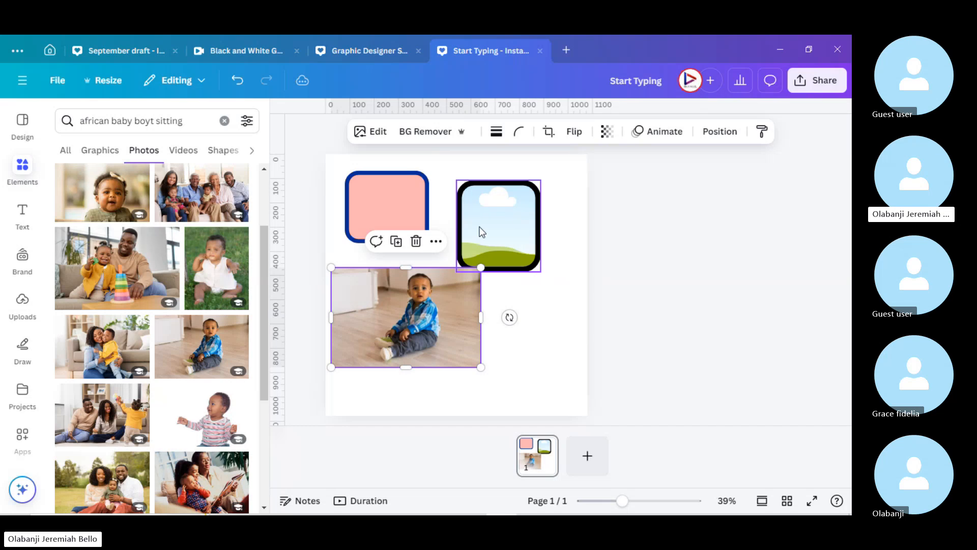
pyautogui.click(510, 198)
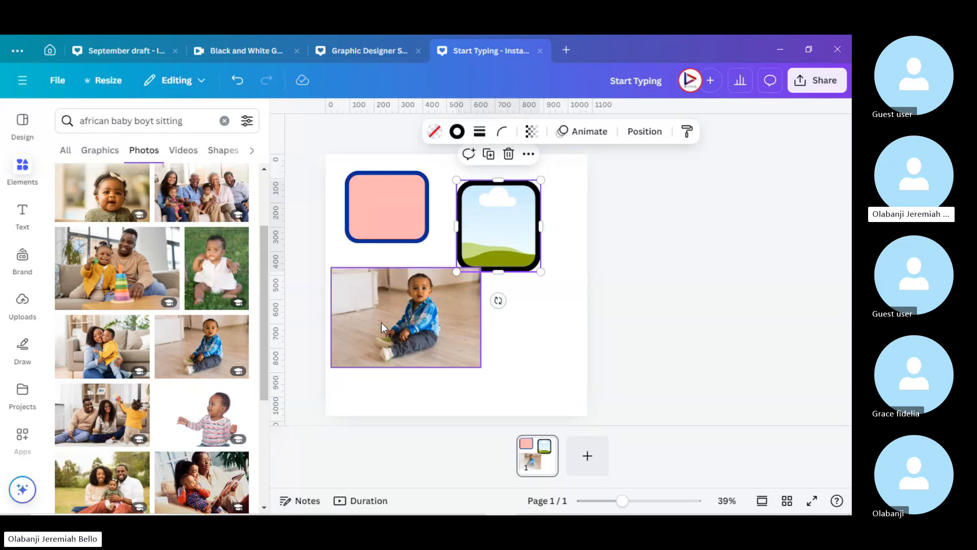
pyautogui.moveTo(383, 326); pyautogui.dragTo(481, 241)
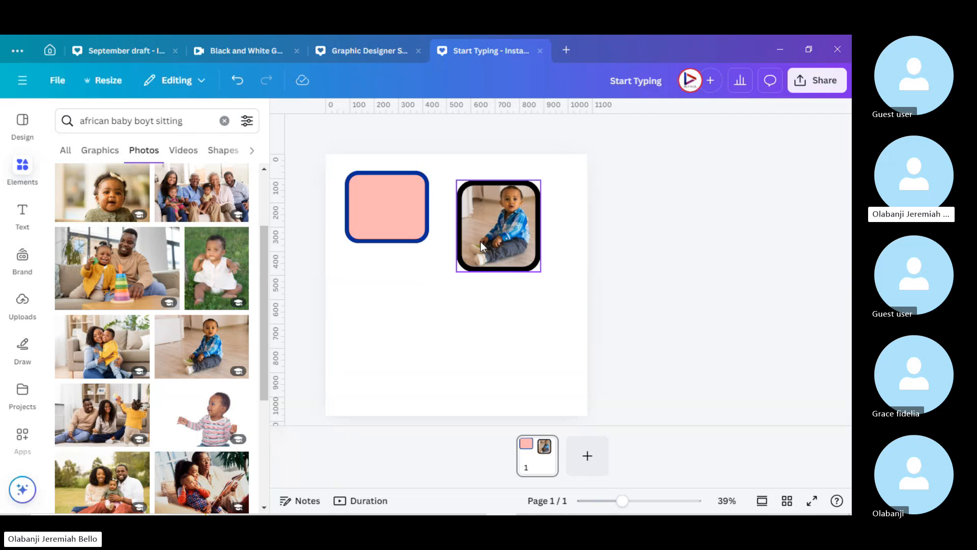
# Step: Move the photo-filled frame below the pink rectangle, left-aligned with it
pyautogui.moveTo(515, 222); pyautogui.dragTo(404, 313)
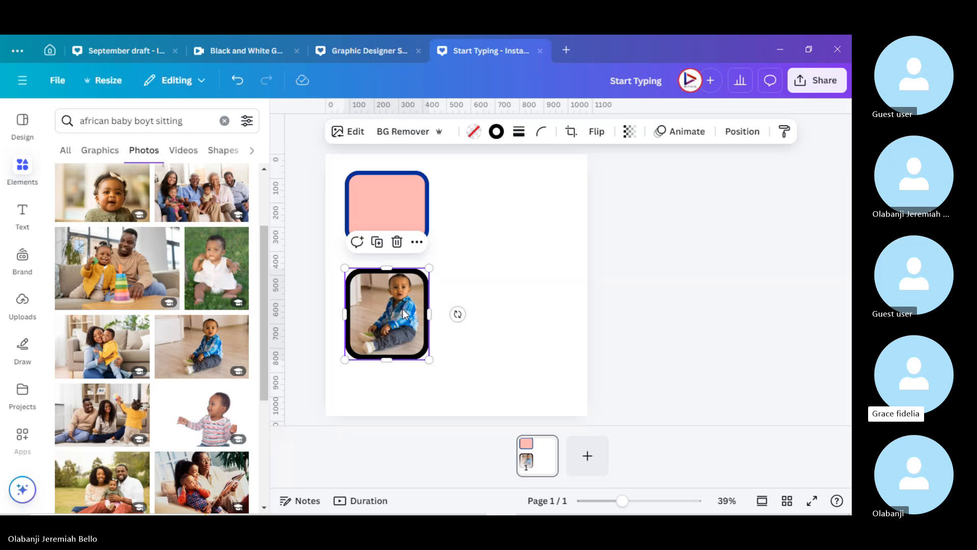
pyautogui.click(505, 298)
pyautogui.click(373, 312)
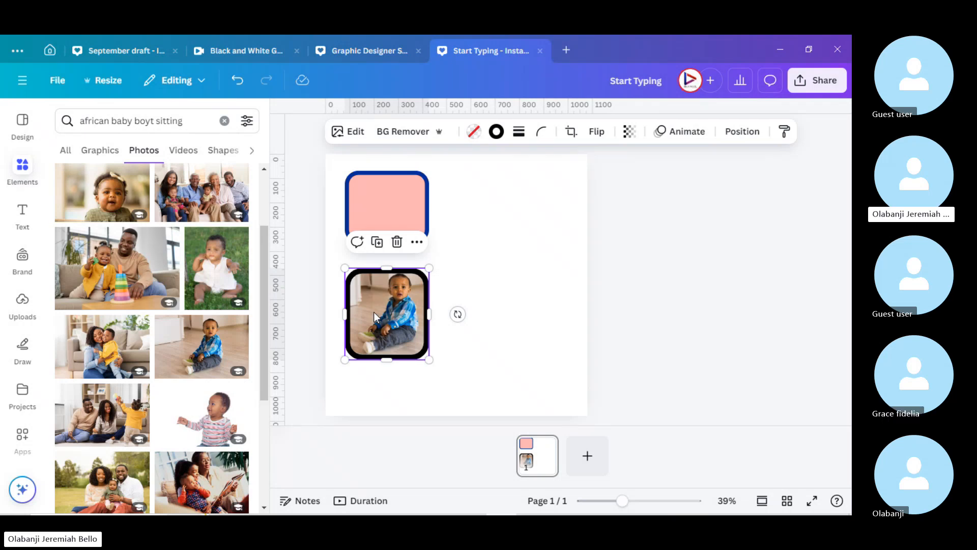
pyautogui.click(494, 305)
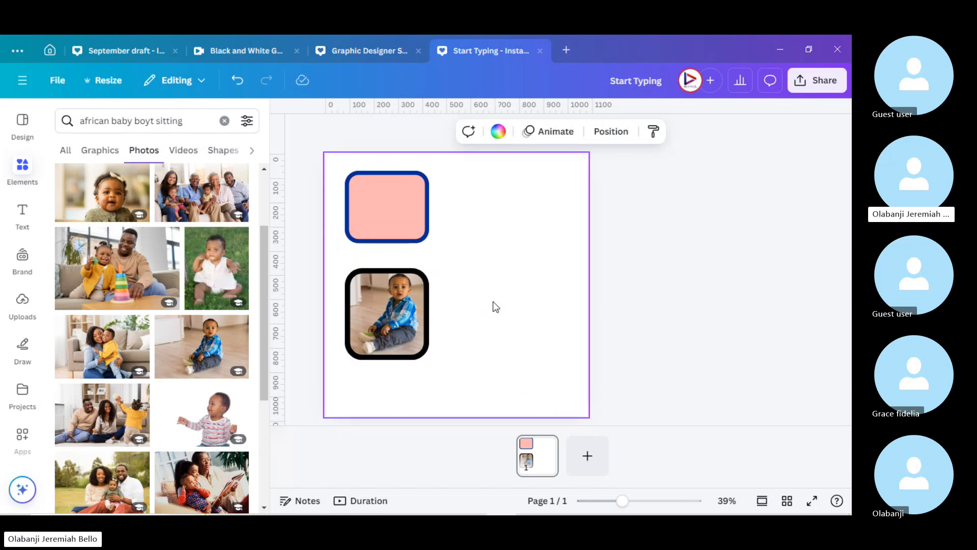
# Step: Shift the photo-filled frame to the right and bring it back under the pink rectangle, slightly lower than before
pyautogui.moveTo(397, 303); pyautogui.dragTo(431, 324)
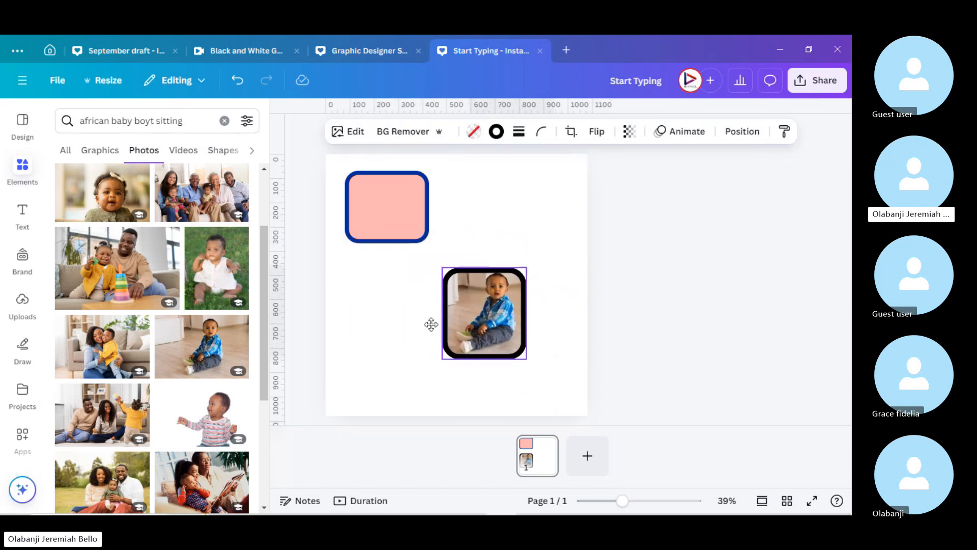
pyautogui.hotkey('ctrl', 'z')
pyautogui.hotkey('ctrl', 'y')
pyautogui.moveTo(491, 302); pyautogui.dragTo(398, 316)
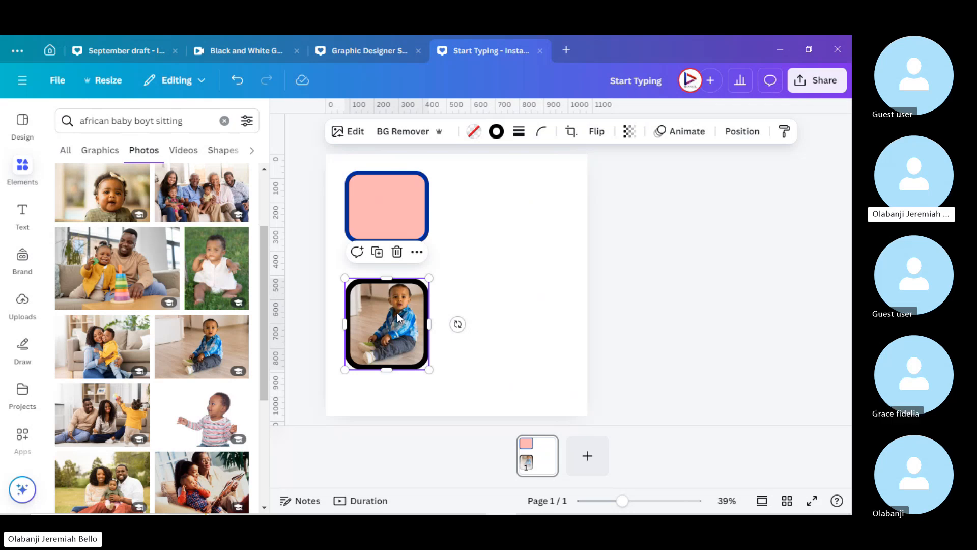
# Step: Detach the baby photo from the black-bordered frame, move it aside, and put it back into the frame
pyautogui.rightClick(398, 312)
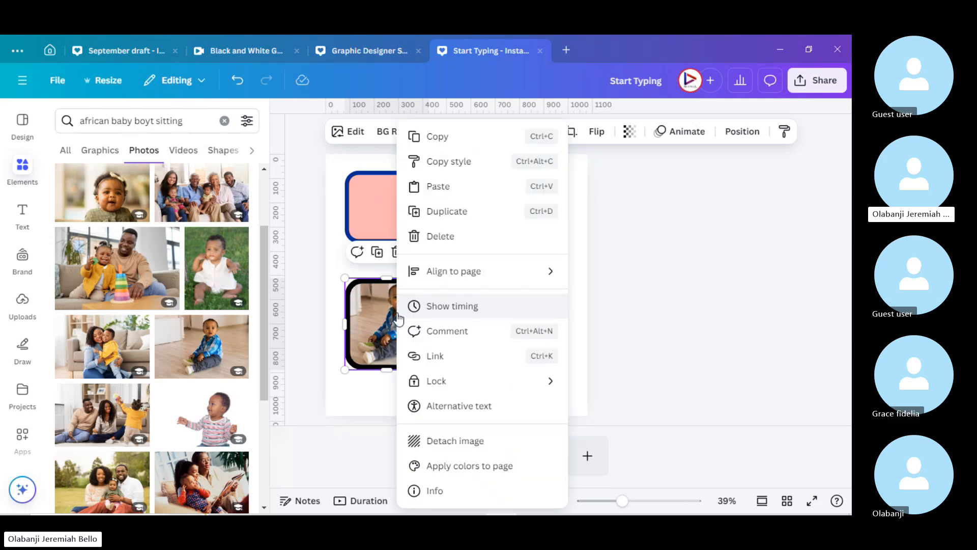
pyautogui.click(459, 442)
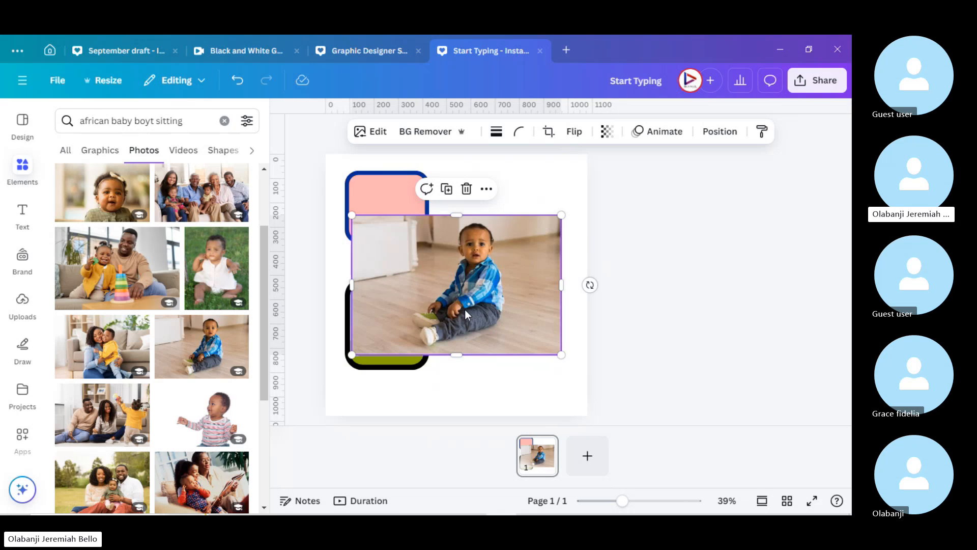
pyautogui.moveTo(465, 310); pyautogui.dragTo(509, 271)
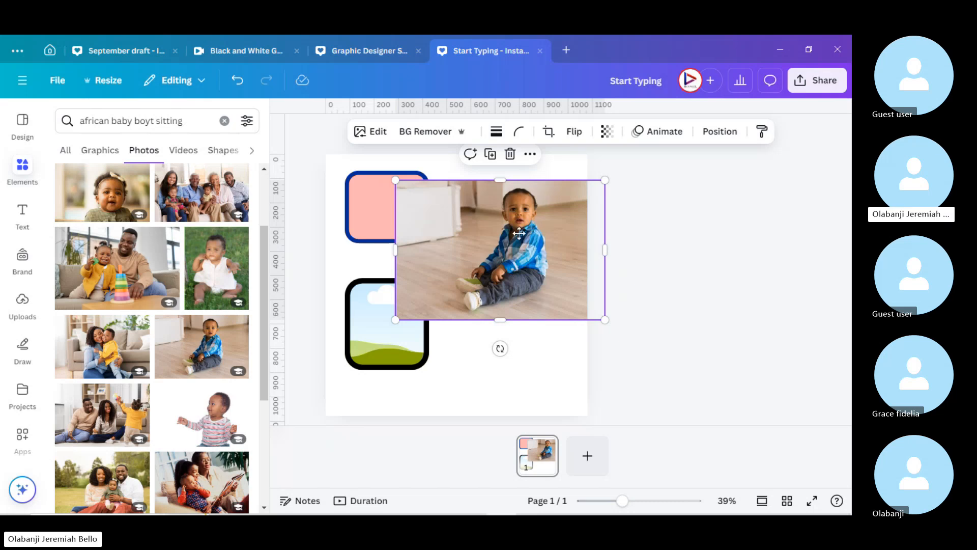
pyautogui.moveTo(523, 229); pyautogui.dragTo(459, 314)
pyautogui.click(457, 314)
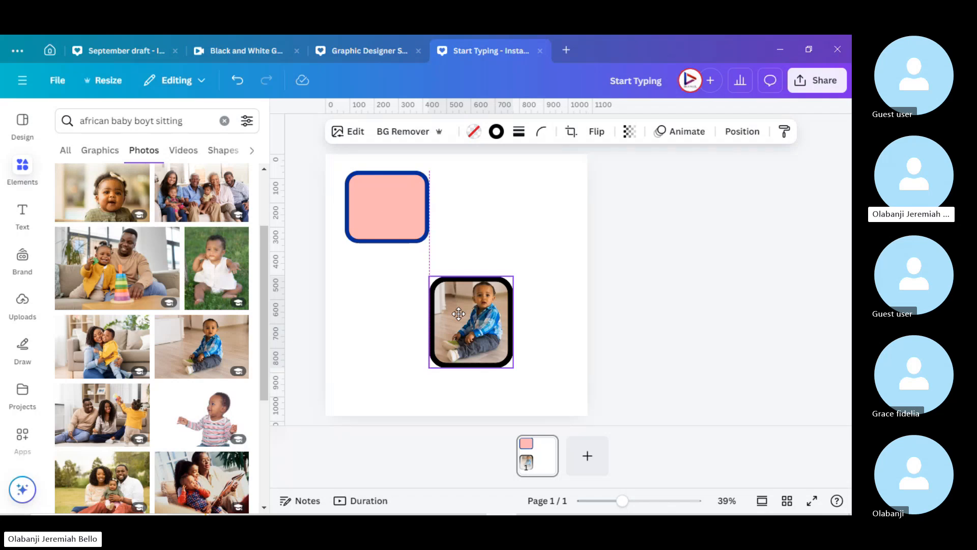
# Step: Move the photo-filled frame to the right of the pink rectangle, adjust its size and width, and lower it on the page
pyautogui.moveTo(459, 314); pyautogui.dragTo(476, 219)
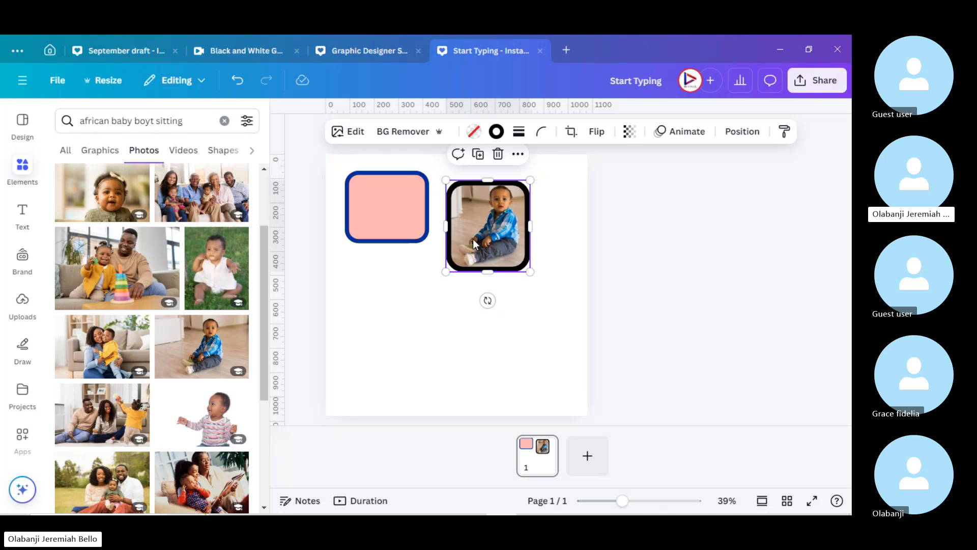
pyautogui.moveTo(473, 239); pyautogui.dragTo(483, 276)
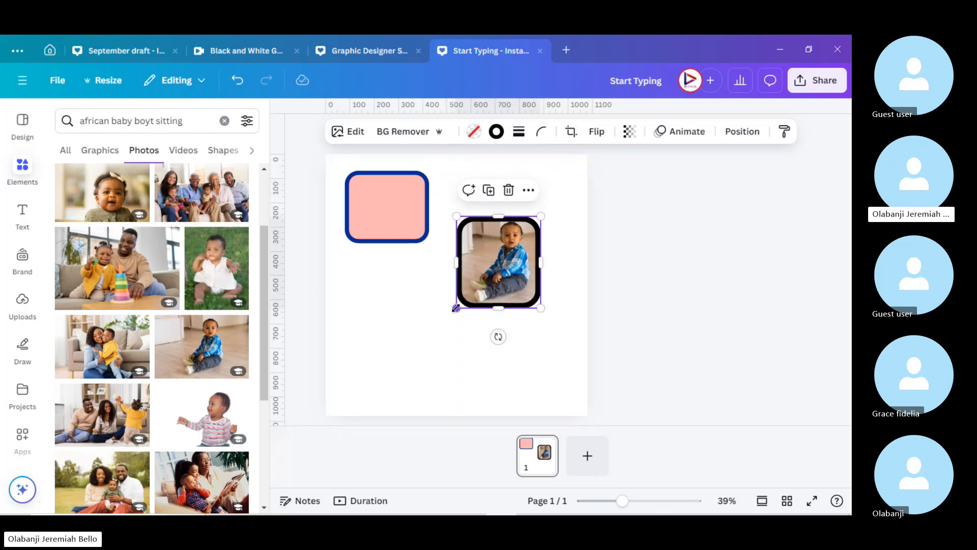
pyautogui.moveTo(456, 308); pyautogui.dragTo(406, 355)
pyautogui.moveTo(381, 378); pyautogui.dragTo(474, 316)
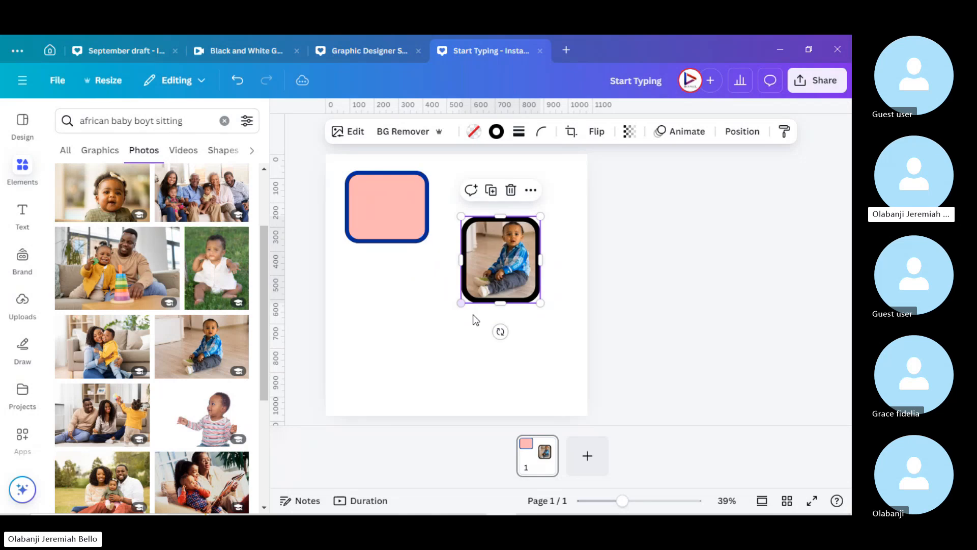
pyautogui.moveTo(461, 260)
pyautogui.mouseDown()
pyautogui.moveTo(356, 261)
pyautogui.moveTo(500, 261)
pyautogui.moveTo(411, 261)
pyautogui.moveTo(450, 261)
pyautogui.mouseUp()
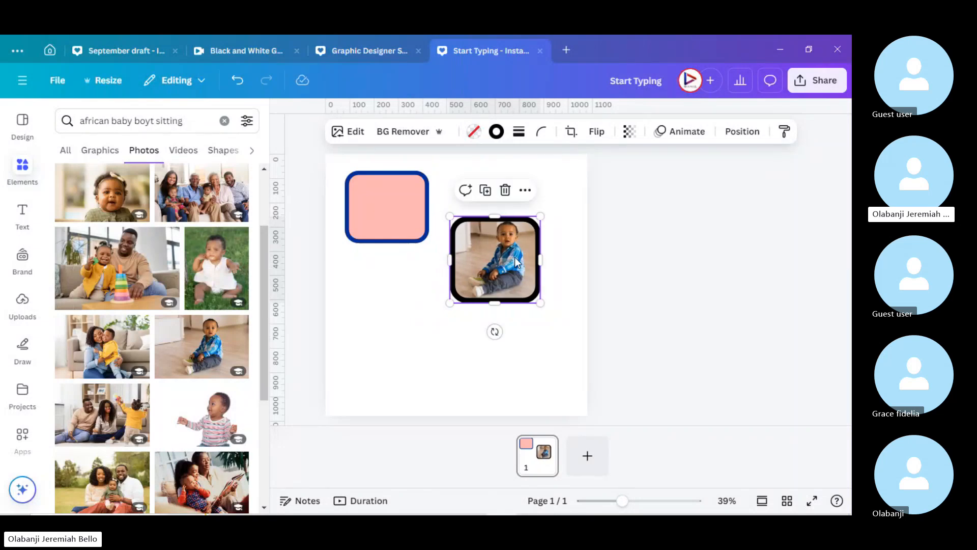
pyautogui.moveTo(515, 261); pyautogui.dragTo(511, 289)
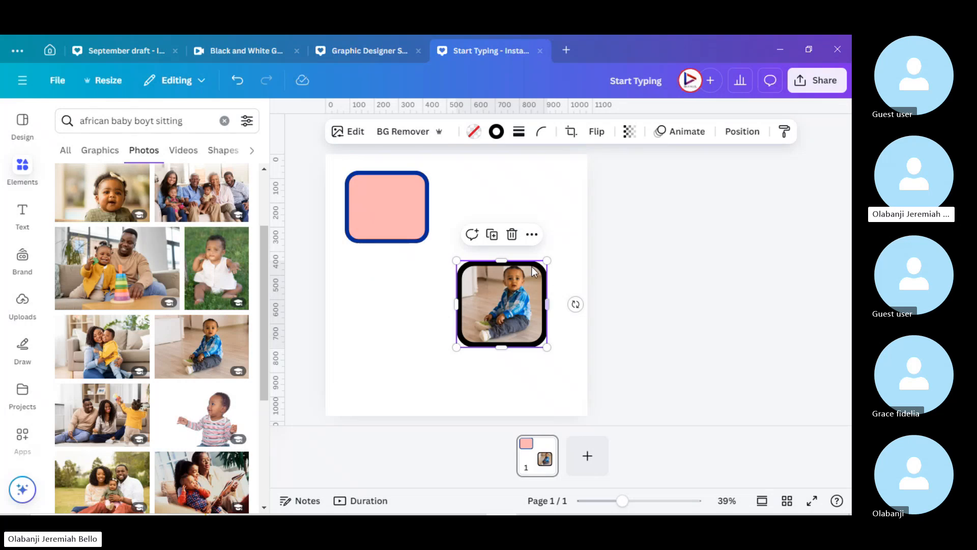
# Step: Enlarge and reposition the photo inside the frame's crop so the baby's head and upper body fill the frame
pyautogui.doubleClick(510, 294)
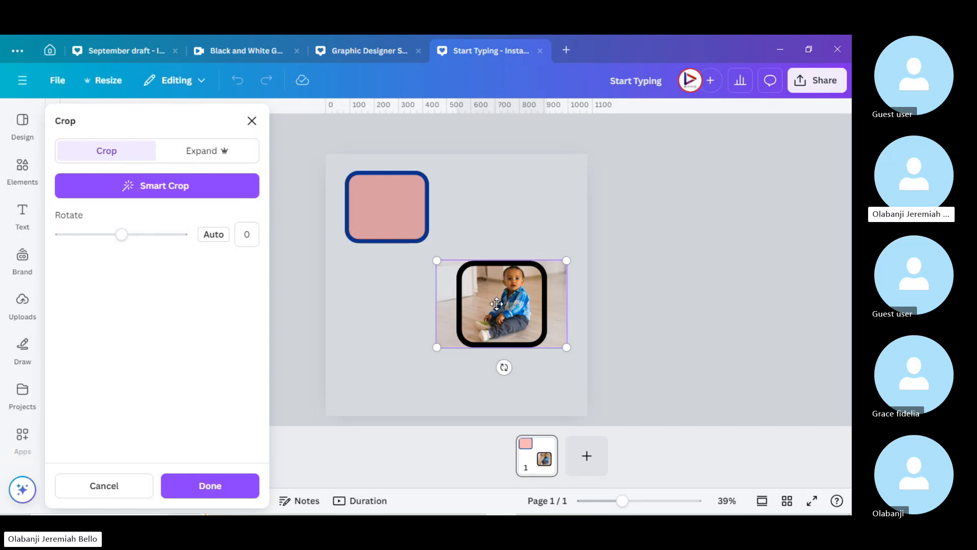
pyautogui.moveTo(496, 304)
pyautogui.mouseDown()
pyautogui.moveTo(540, 321)
pyautogui.moveTo(570, 297)
pyautogui.moveTo(481, 290)
pyautogui.moveTo(573, 301)
pyautogui.moveTo(478, 288)
pyautogui.moveTo(508, 296)
pyautogui.mouseUp()
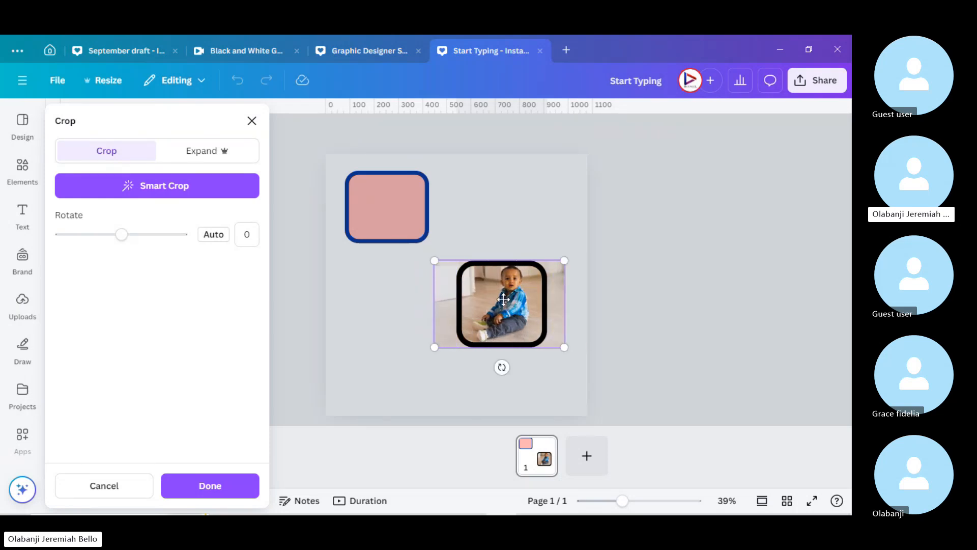
pyautogui.moveTo(435, 345); pyautogui.dragTo(372, 414)
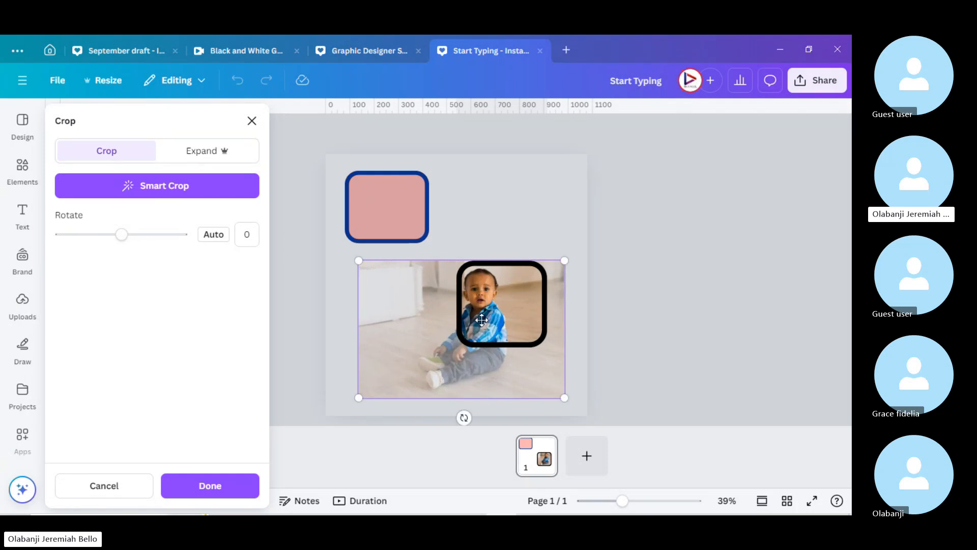
pyautogui.moveTo(487, 320); pyautogui.dragTo(509, 318)
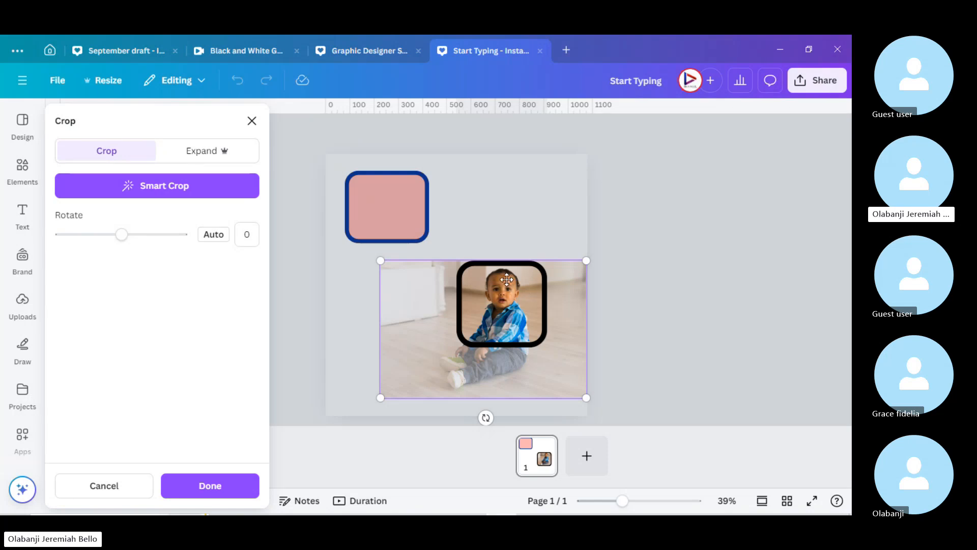
pyautogui.click(209, 487)
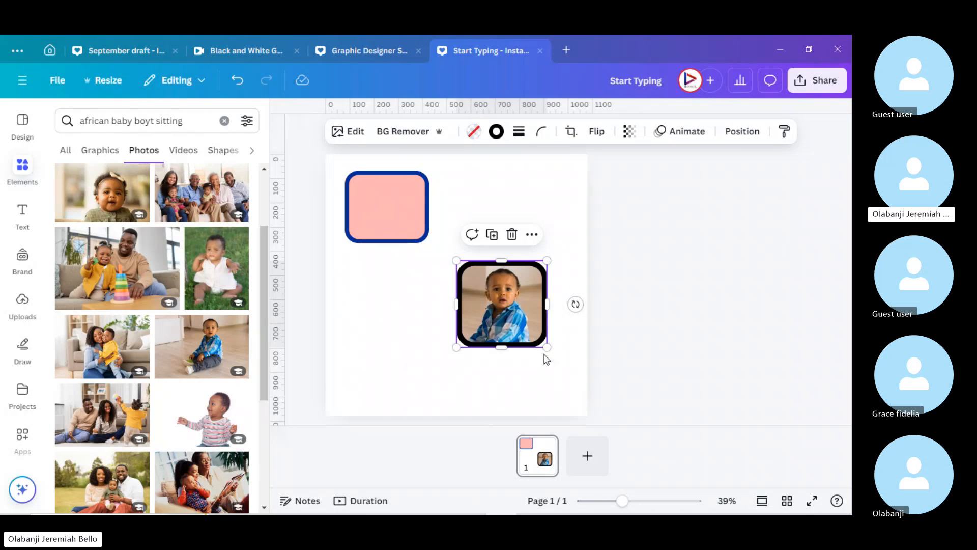
# Step: Check the Detach image option among the framed photo's commands without applying it
pyautogui.click(628, 353)
pyautogui.click(519, 300)
pyautogui.rightClick(502, 313)
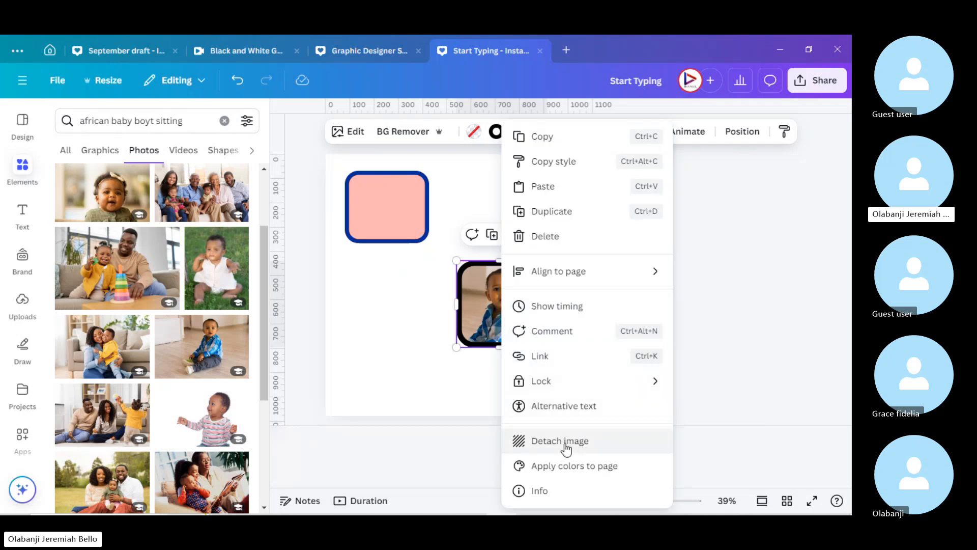
pyautogui.click(396, 327)
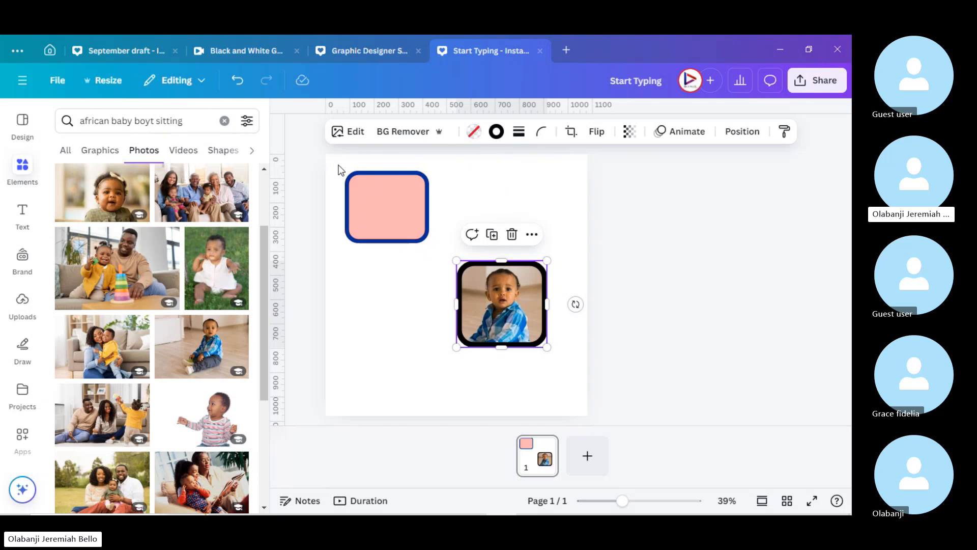
# Step: Delete both the pink rectangle and the photo-filled frame from the page
pyautogui.moveTo(341, 170); pyautogui.dragTo(575, 387)
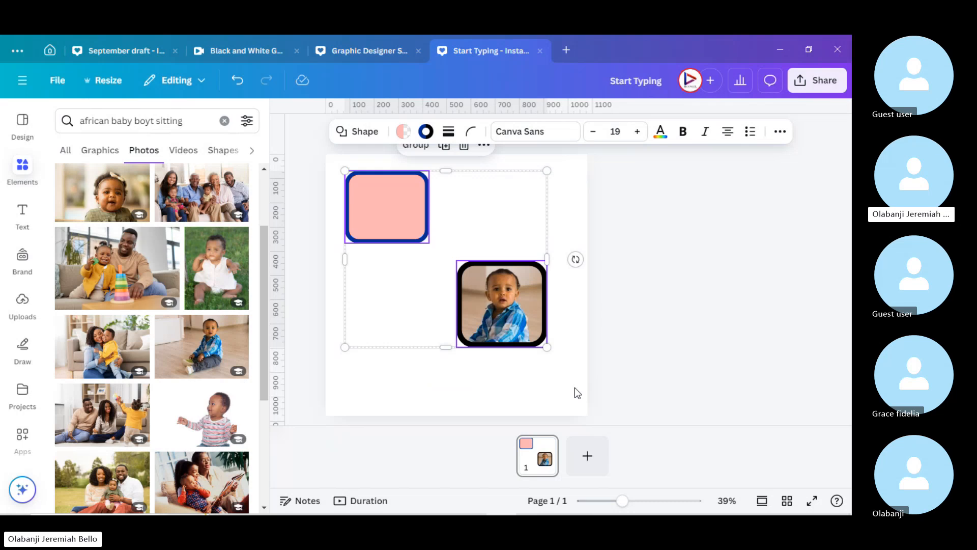
pyautogui.press('Delete')
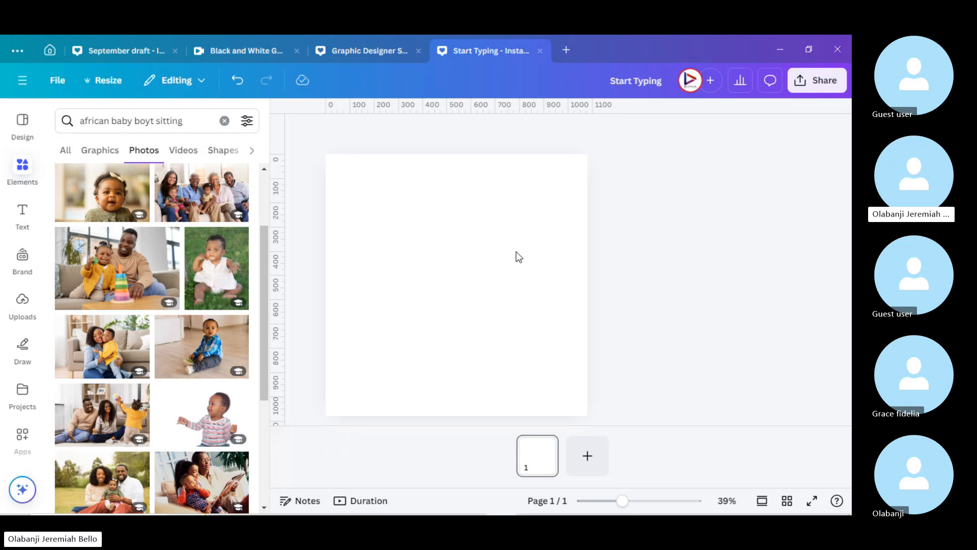
# Step: Search the photos for "interior design house wall" and add the blank lit wall photo with the built-in shelves
pyautogui.click(23, 168)
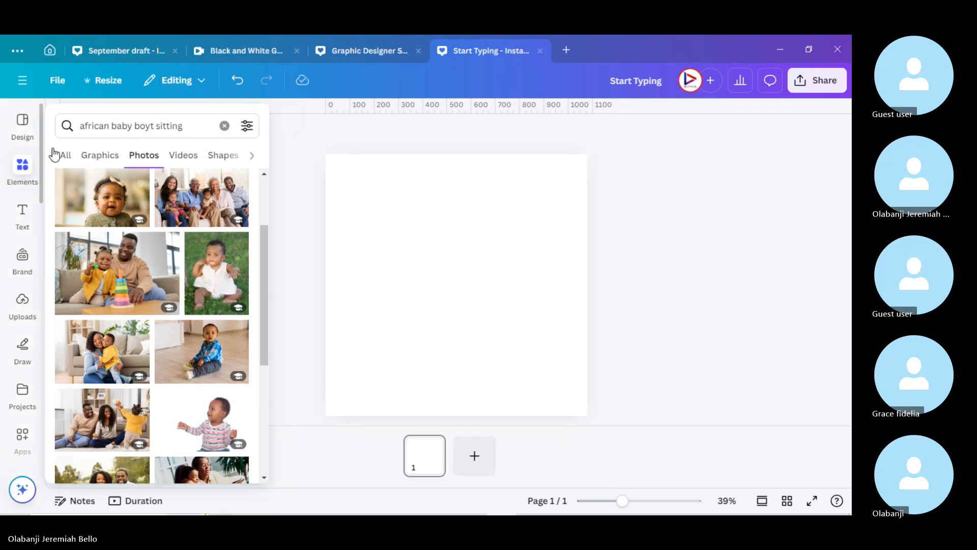
pyautogui.tripleClick(183, 126)
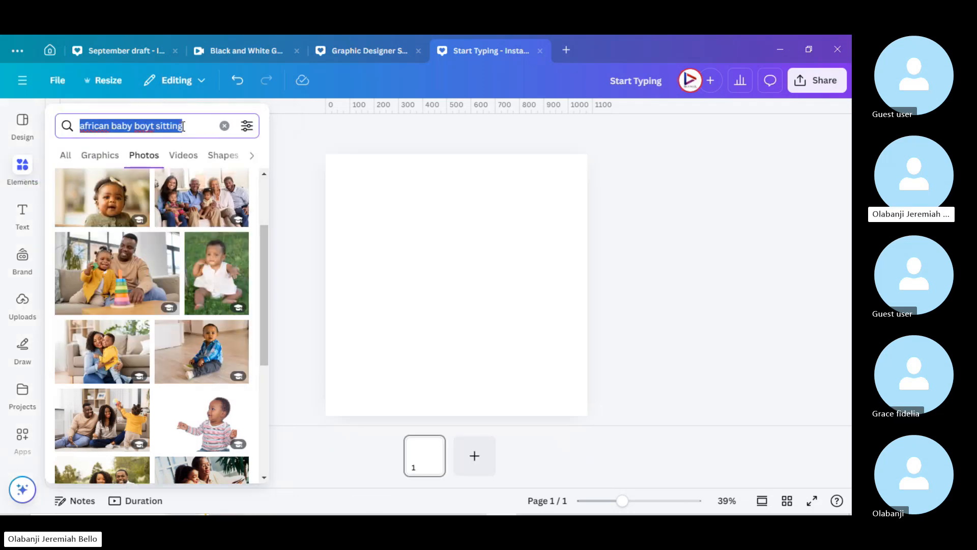
pyautogui.write('interior')
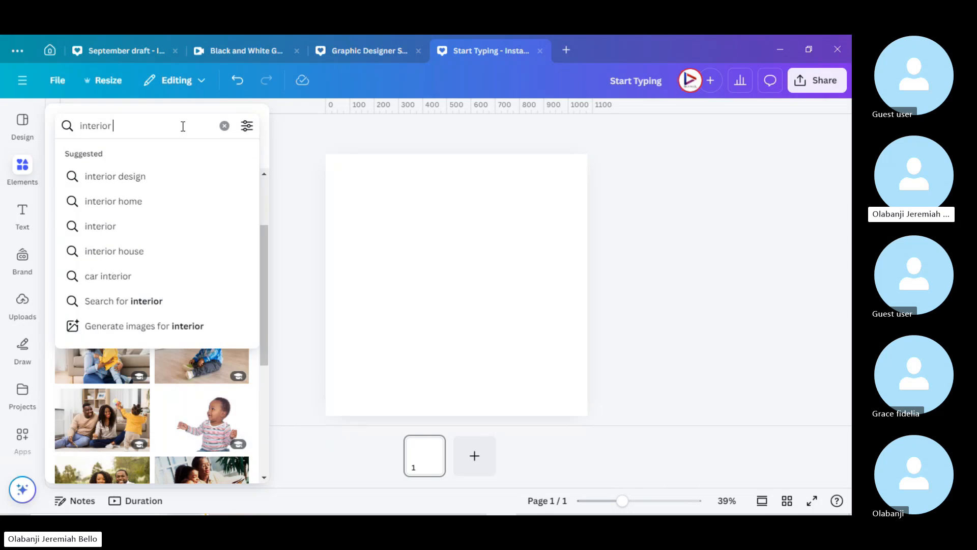
pyautogui.write(' desig')
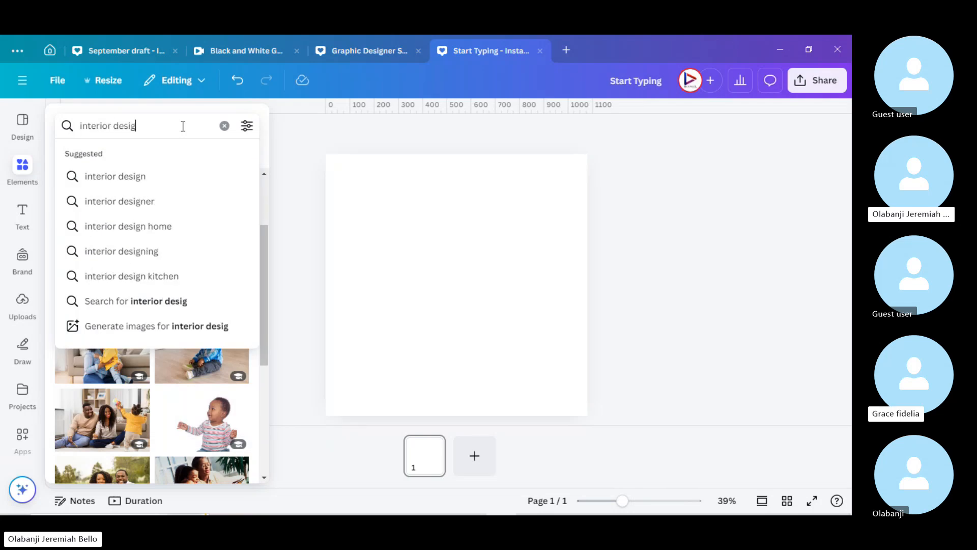
pyautogui.write('n hous')
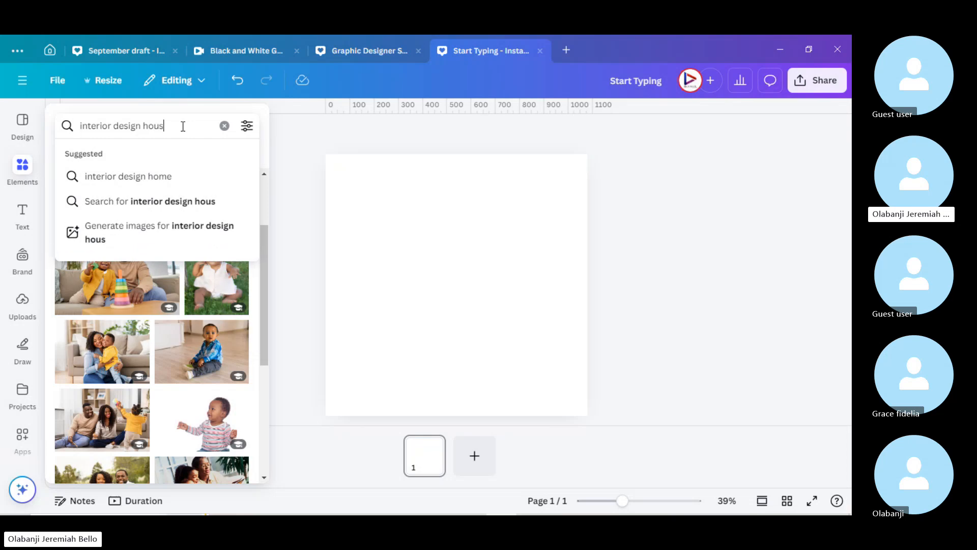
pyautogui.write('e wall')
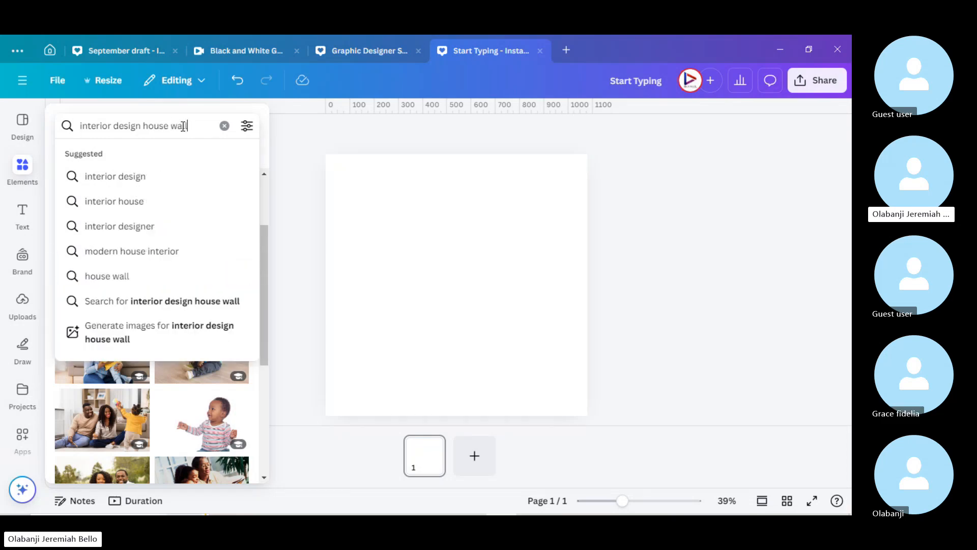
pyautogui.press('Return')
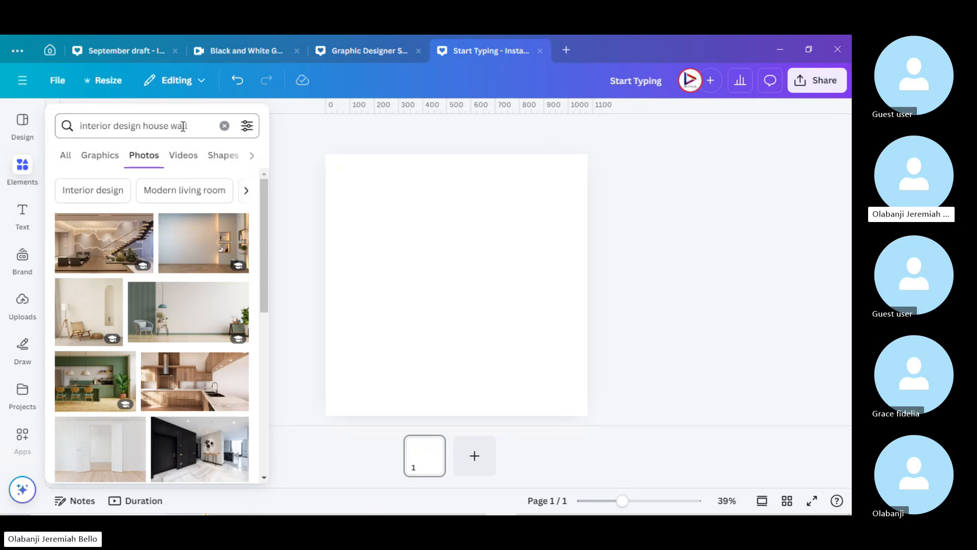
pyautogui.click(186, 238)
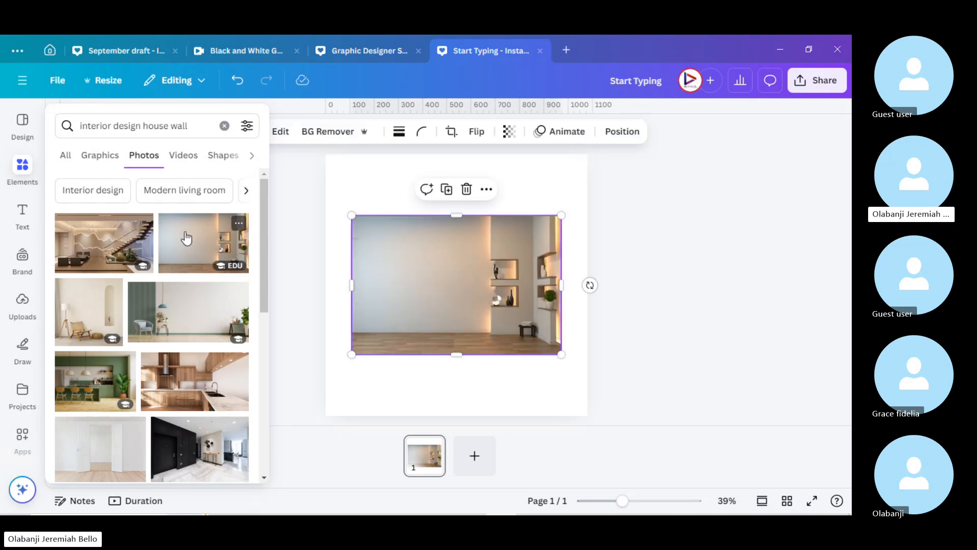
# Step: Enlarge and shift the wall photo, and set it as the page background
pyautogui.click(401, 255)
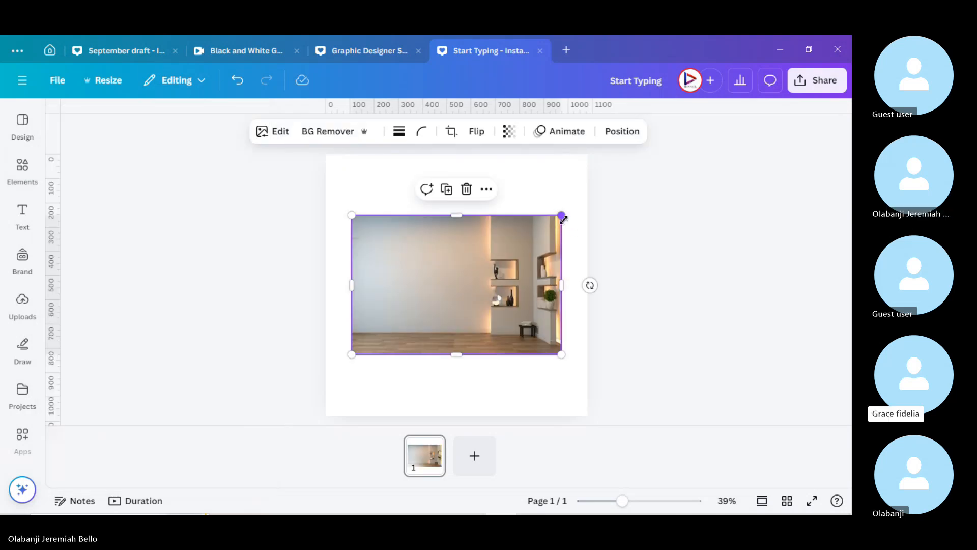
pyautogui.moveTo(561, 216); pyautogui.dragTo(675, 146)
pyautogui.moveTo(526, 227); pyautogui.dragTo(419, 268)
pyautogui.rightClick(420, 268)
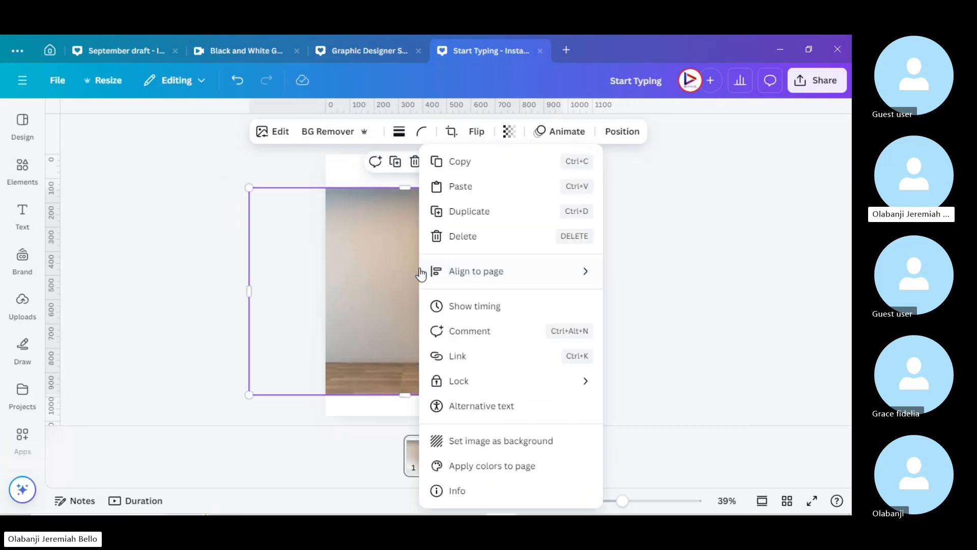
pyautogui.moveTo(421, 274)
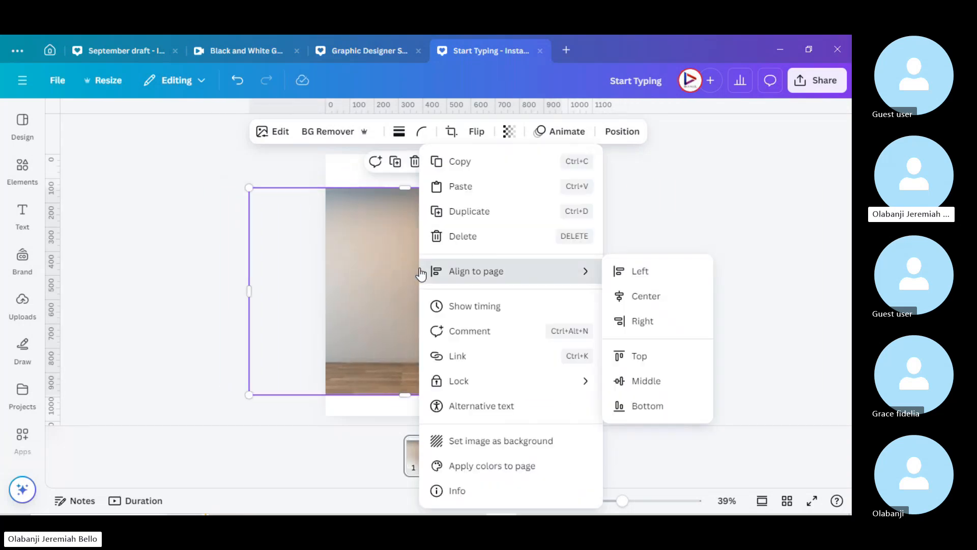
pyautogui.click(497, 447)
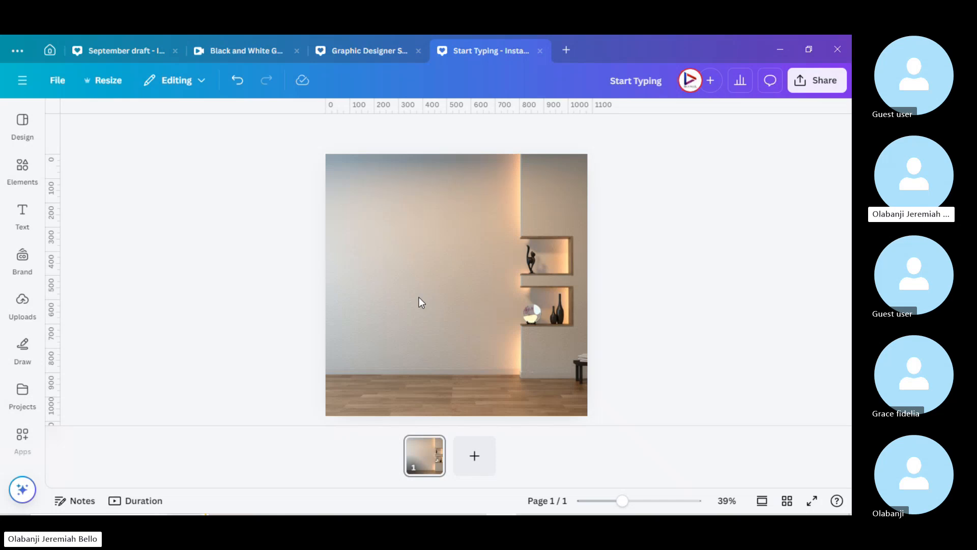
# Step: Clear the previous elements search, search for "frame", and browse the results across all categories
pyautogui.click(23, 166)
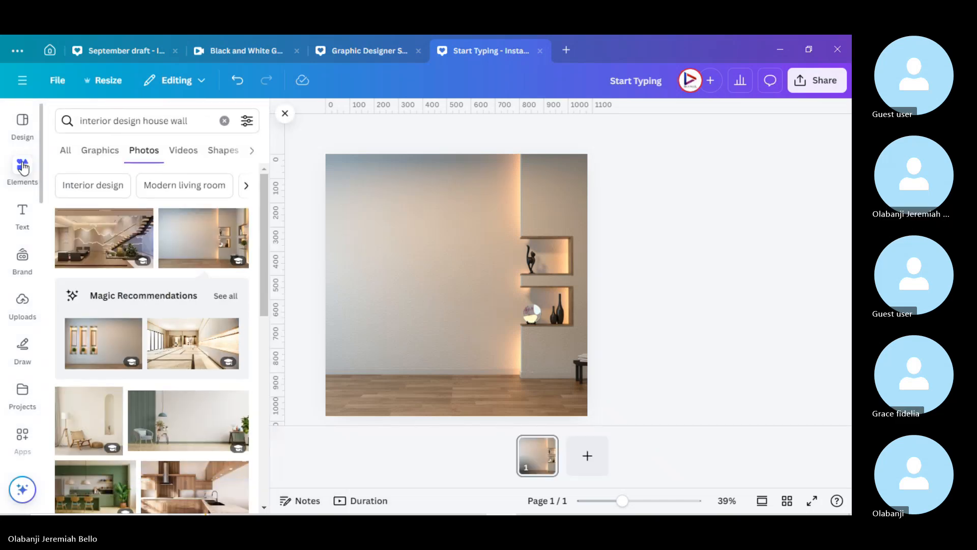
pyautogui.click(225, 120)
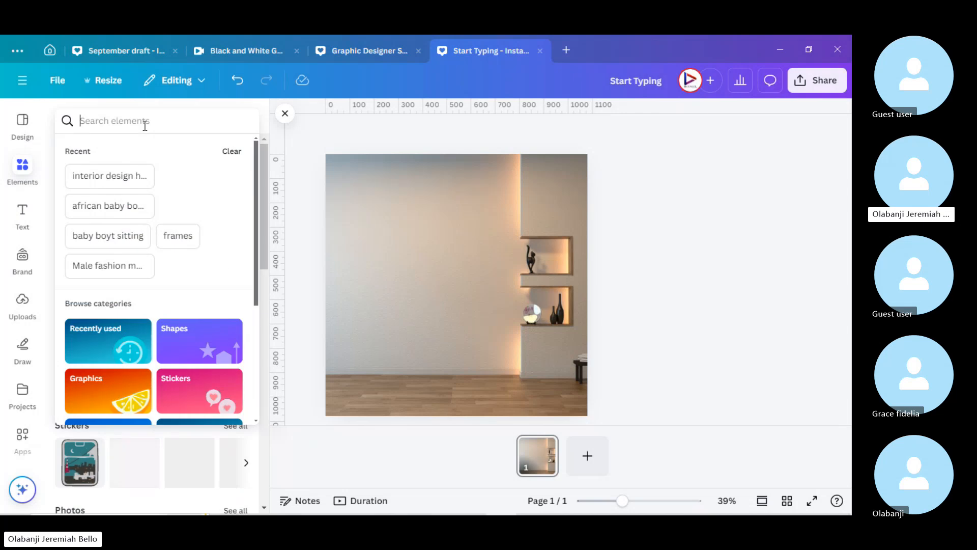
pyautogui.write('frame')
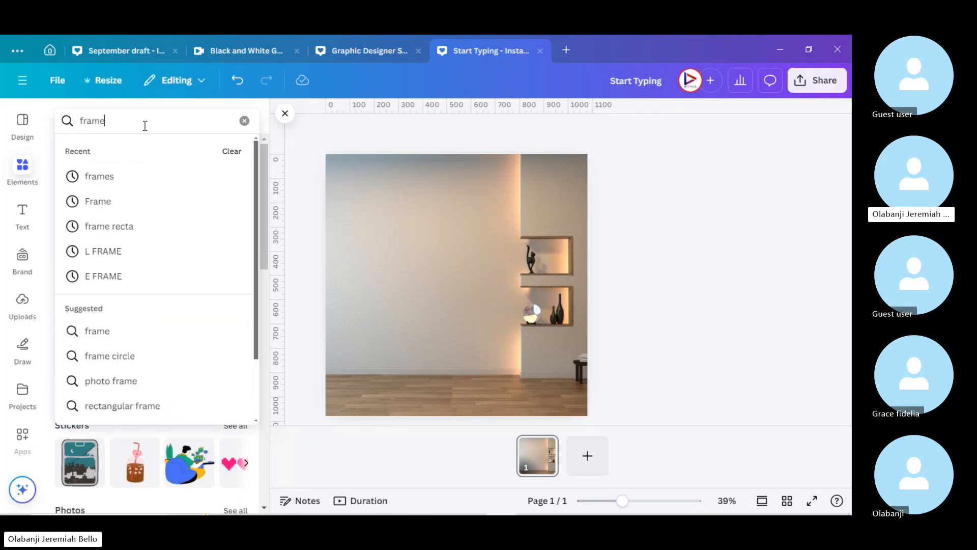
pyautogui.press('Return')
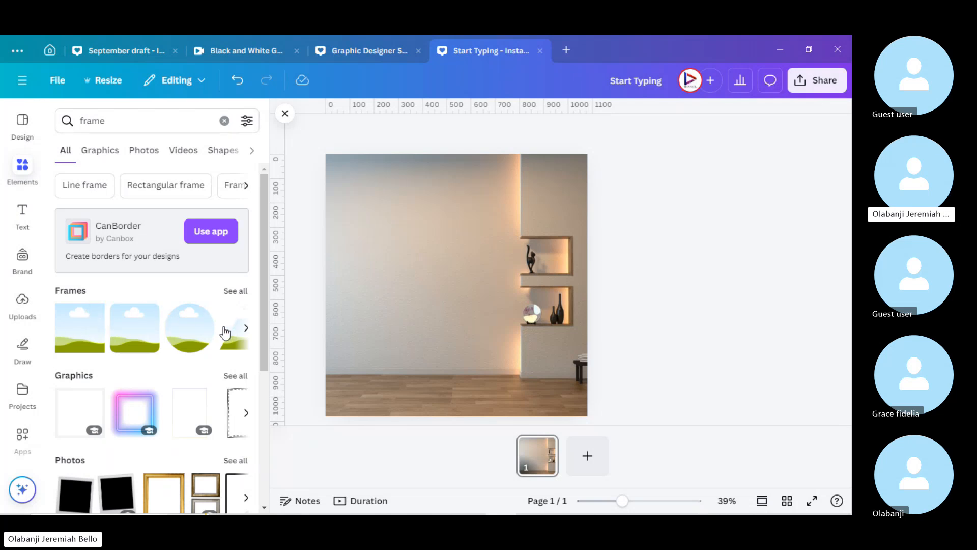
pyautogui.scroll(-2, 152, 333)
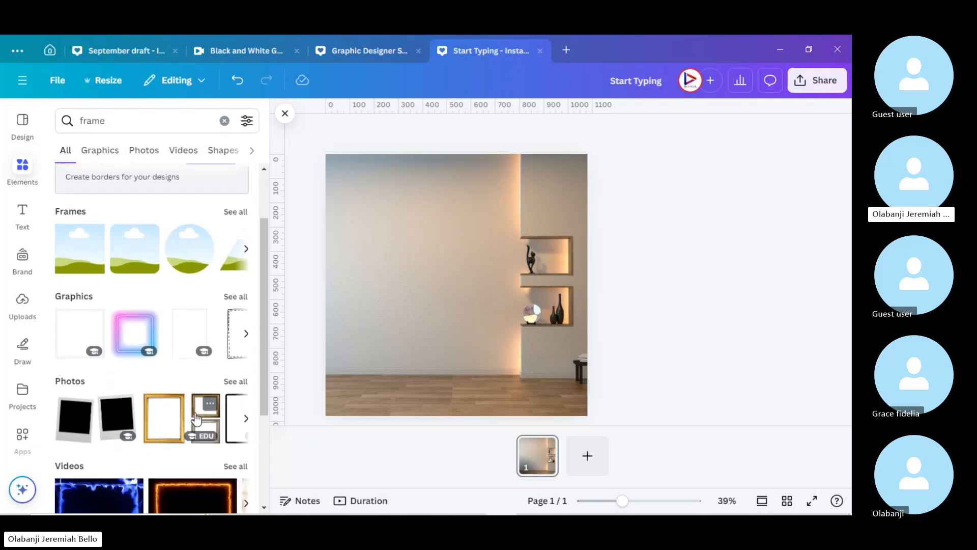
# Step: Add the ornate gold rectangular frame from the full photo results for "frame", shrink it, and place it on the wall's upper left
pyautogui.scroll(-1, 113, 397)
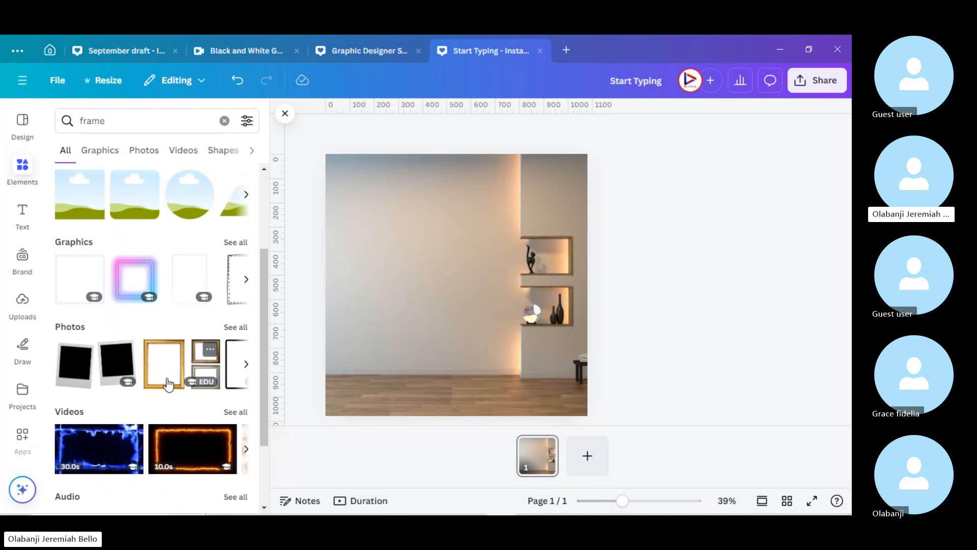
pyautogui.click(236, 327)
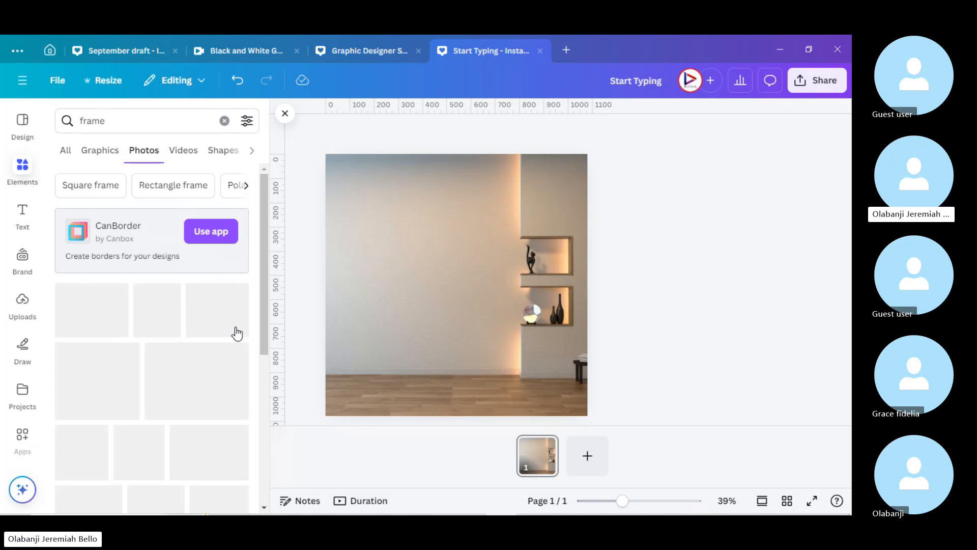
pyautogui.scroll(-3, 235, 331)
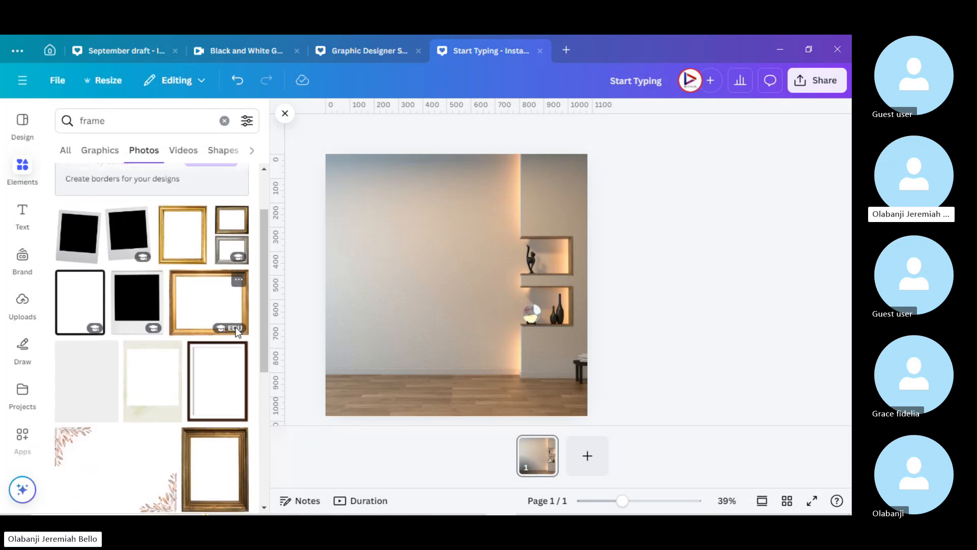
pyautogui.scroll(-3, 235, 333)
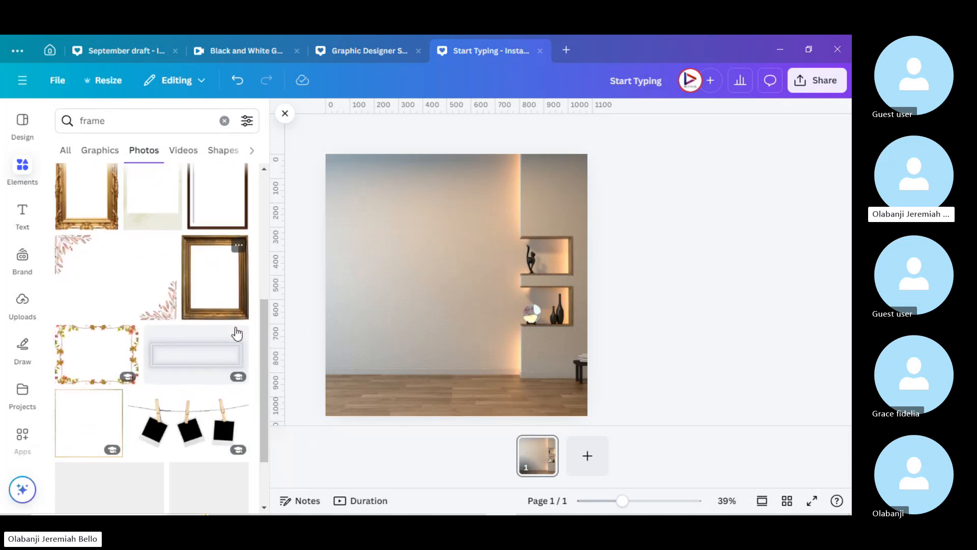
pyautogui.scroll(3, 235, 329)
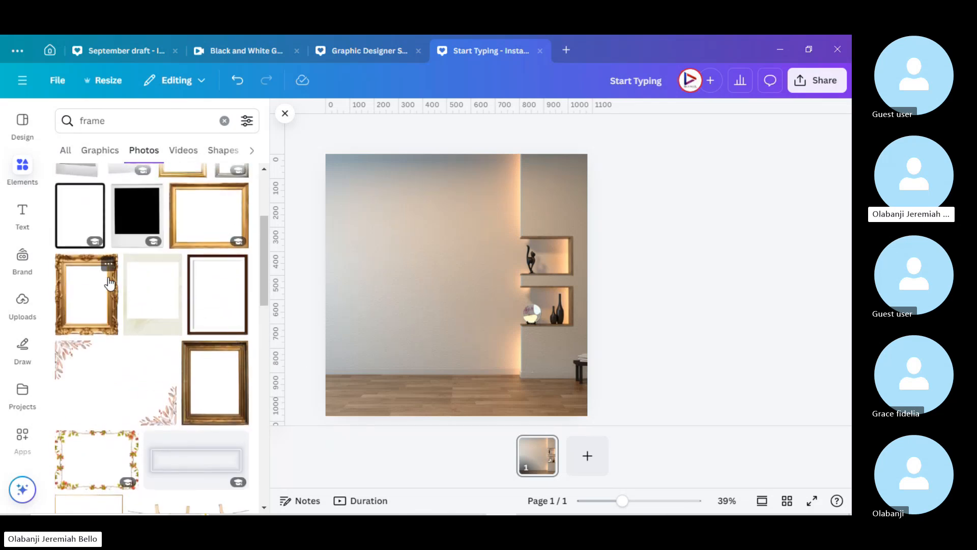
pyautogui.click(110, 283)
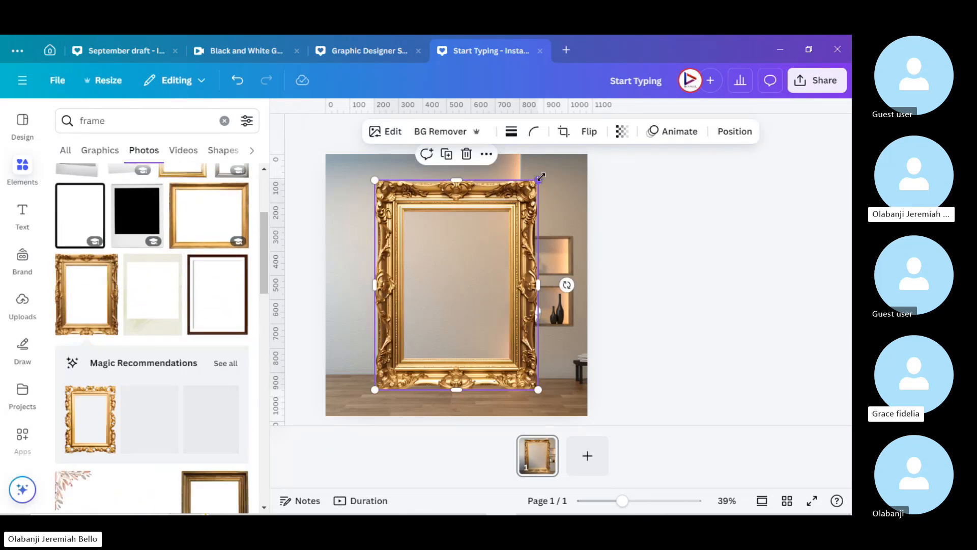
pyautogui.moveTo(541, 176); pyautogui.dragTo(420, 331)
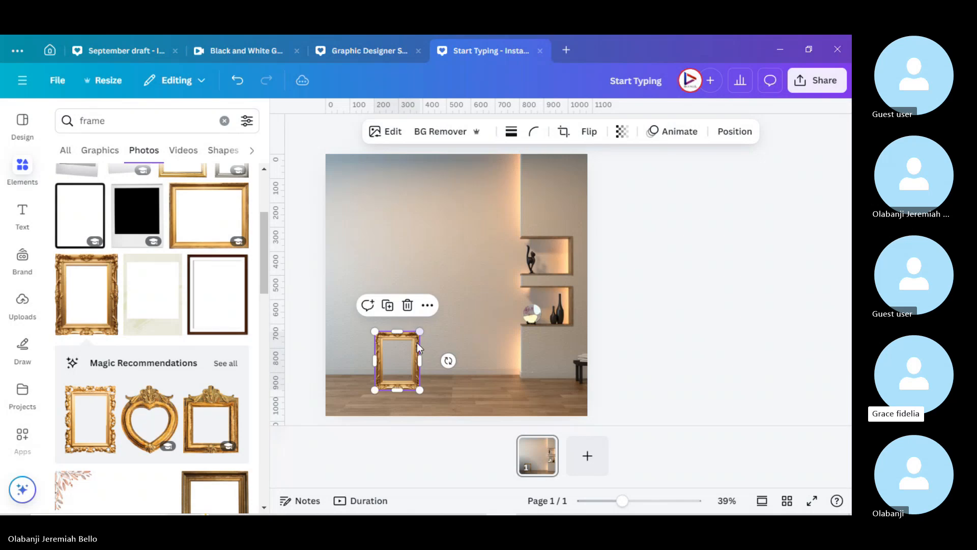
pyautogui.moveTo(381, 360); pyautogui.dragTo(341, 213)
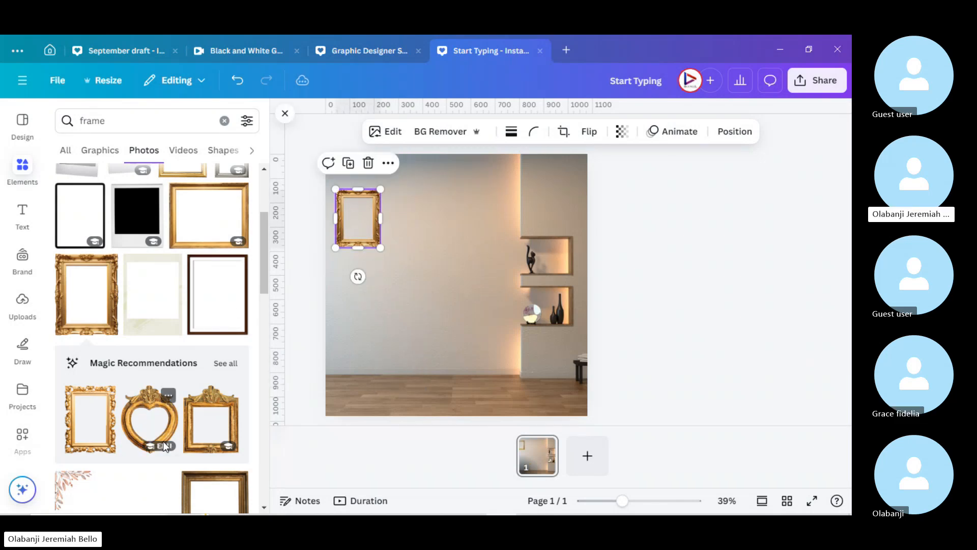
# Step: Add the gold heart-shaped frame from the Magic Recommendations, shrink it, and place it on the upper wall beside the vertical light strip
pyautogui.scroll(-2, 163, 441)
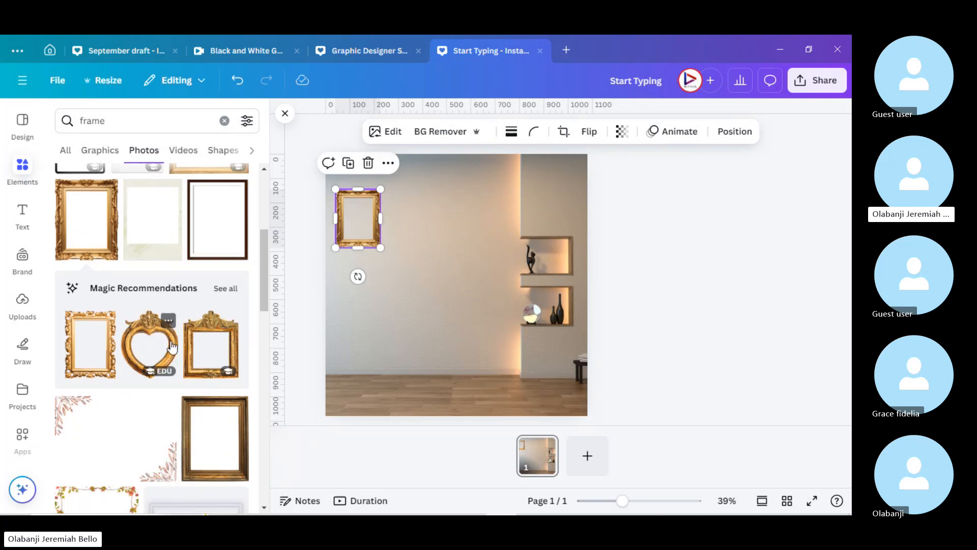
pyautogui.click(172, 346)
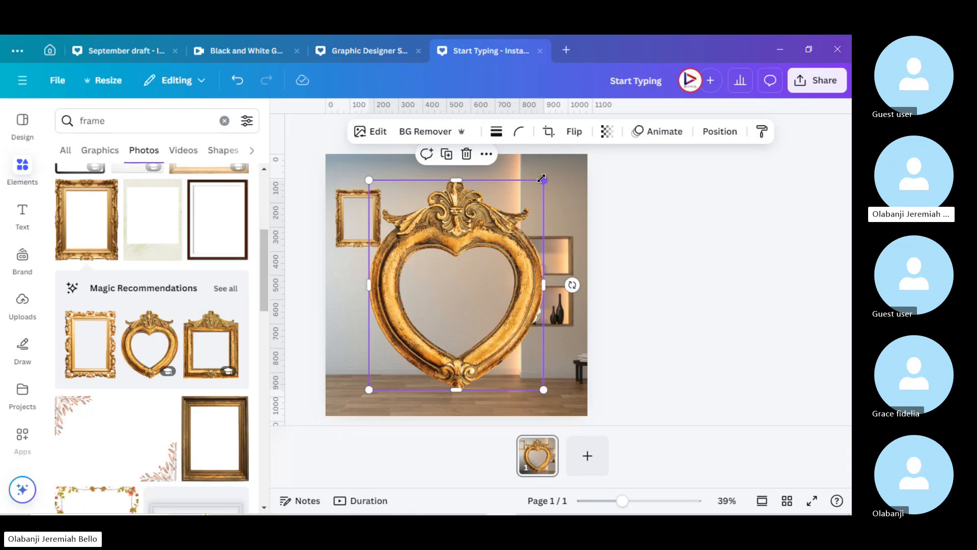
pyautogui.moveTo(543, 179); pyautogui.dragTo(474, 198)
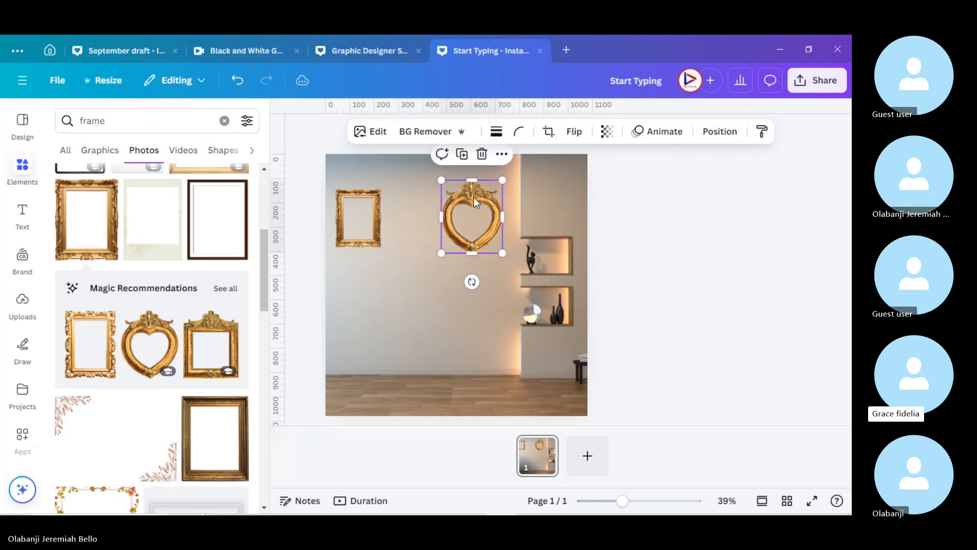
# Step: Replace the elements search with "african baby full photo" and run it on photos
pyautogui.click(373, 217)
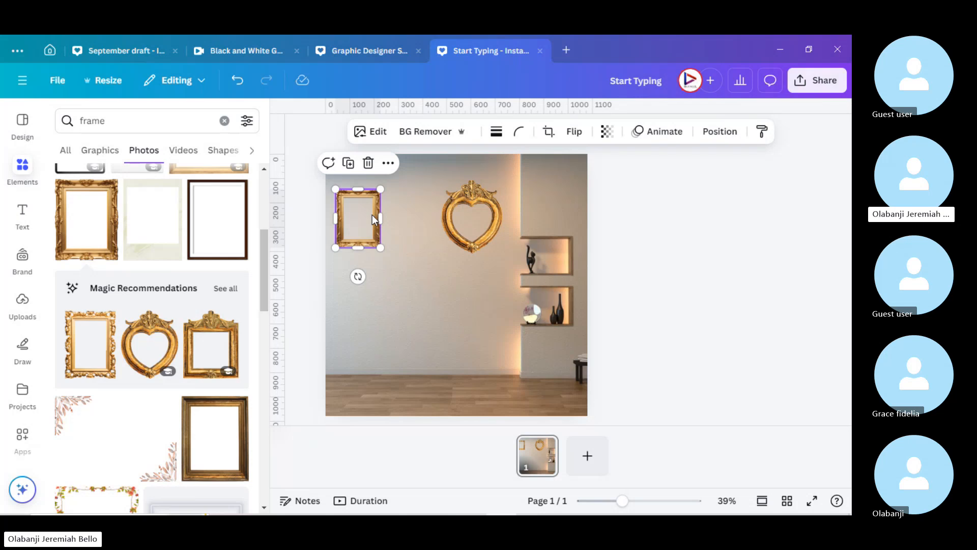
pyautogui.click(17, 173)
pyautogui.click(89, 122)
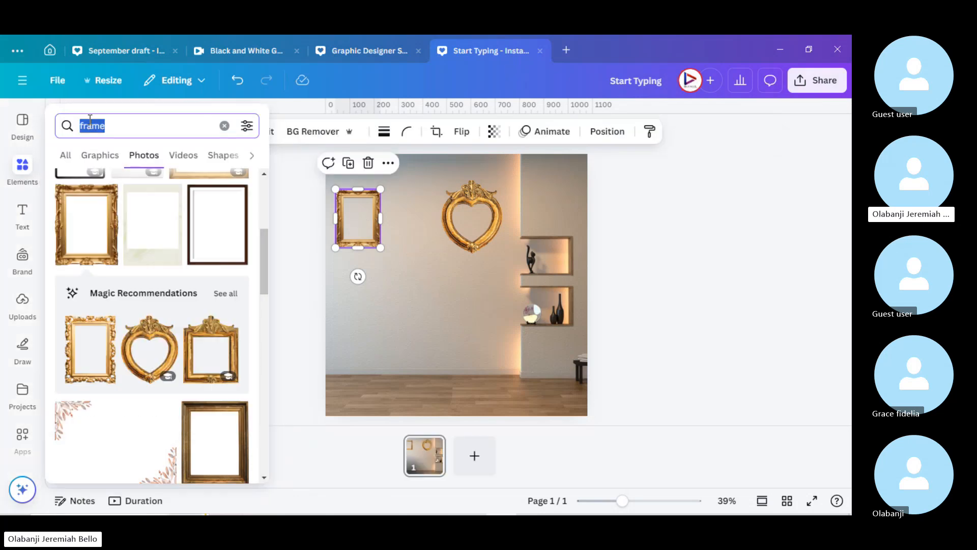
pyautogui.write('afr')
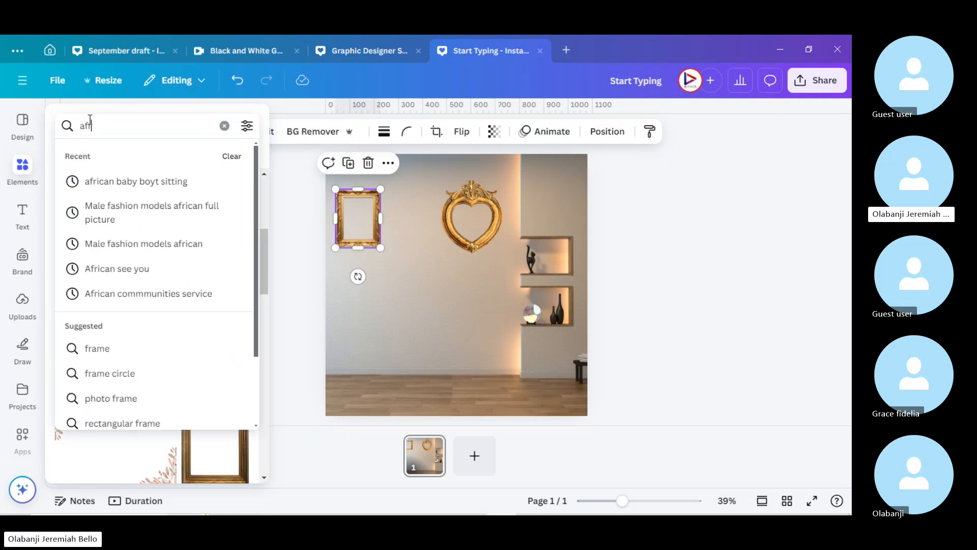
pyautogui.write('ican ba')
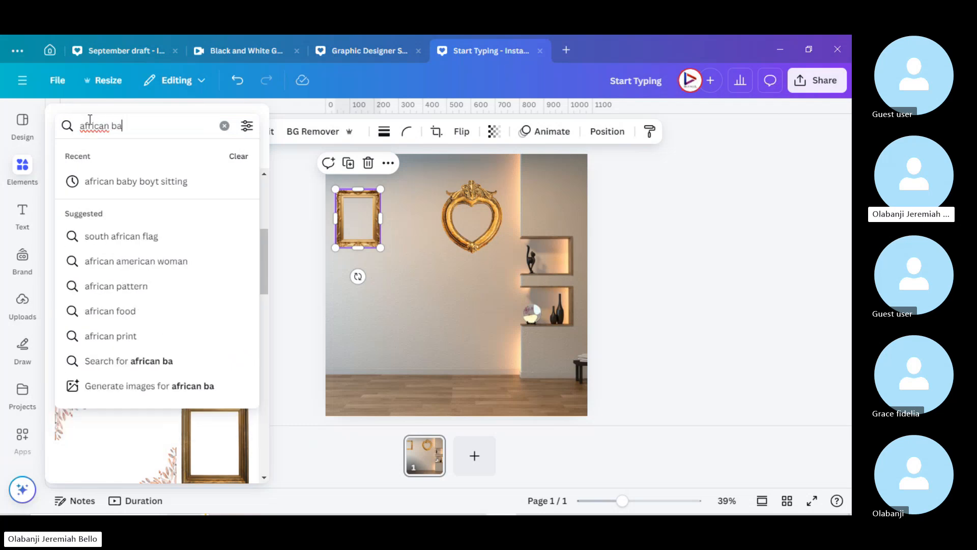
pyautogui.write('by full')
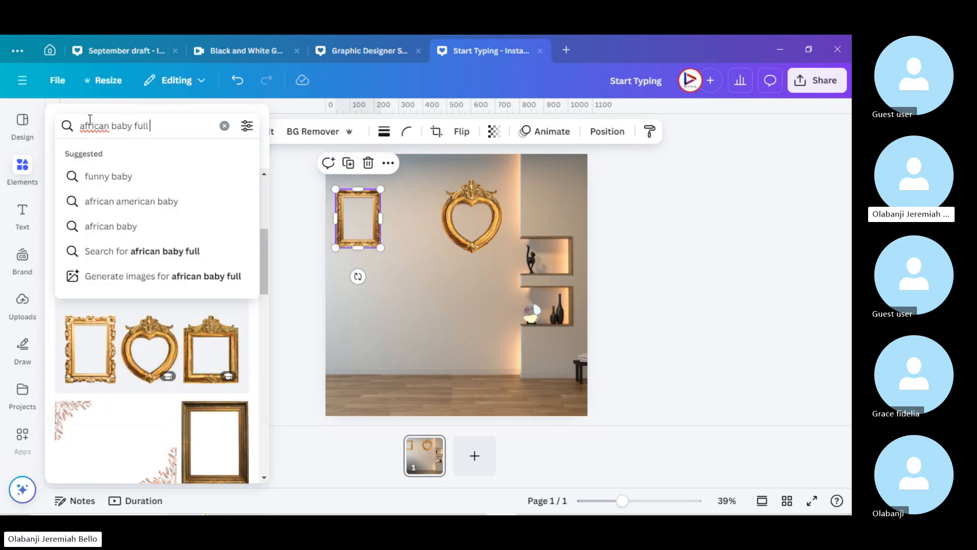
pyautogui.write(' photo')
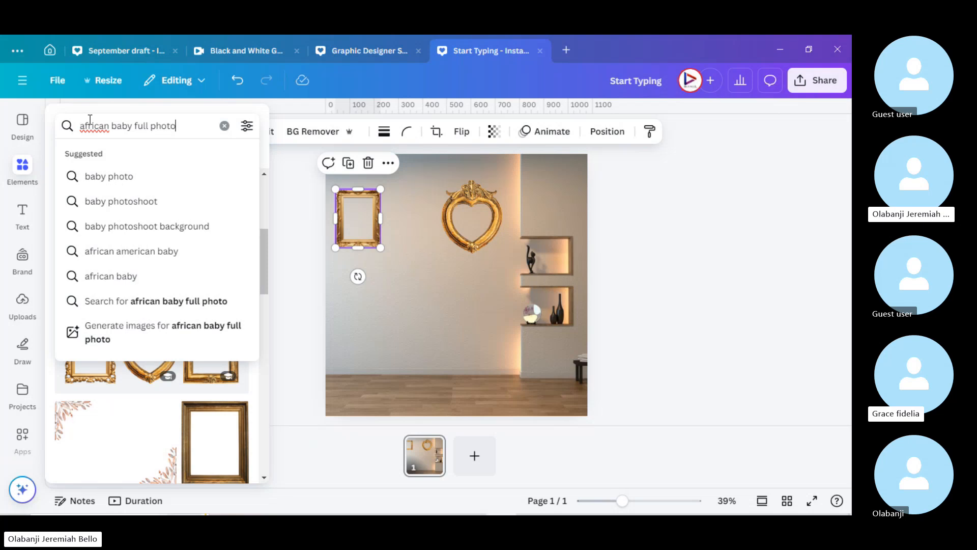
pyautogui.press('Return')
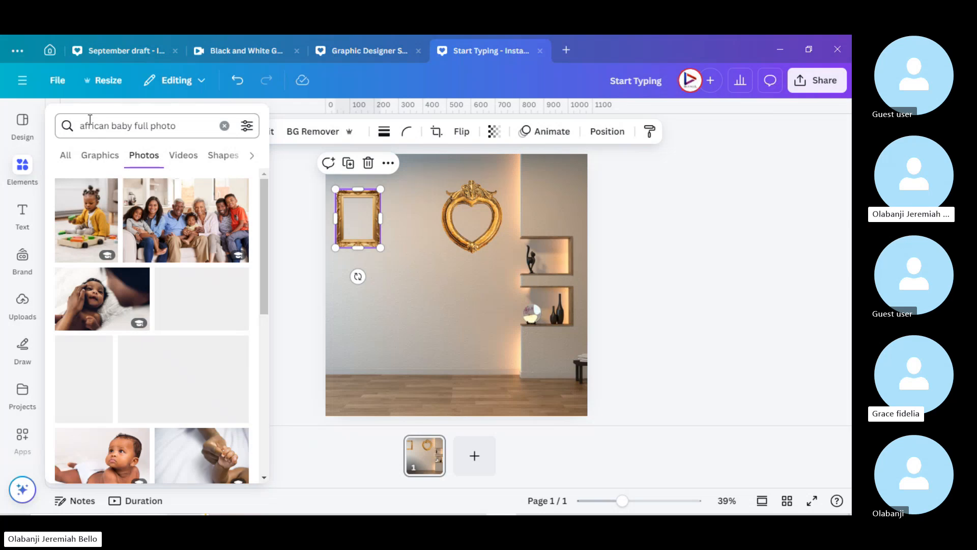
# Step: Browse the baby photos, add the crawling baby beside the orange toy, and move the photo toward the page's lower right
pyautogui.scroll(-5, 146, 321)
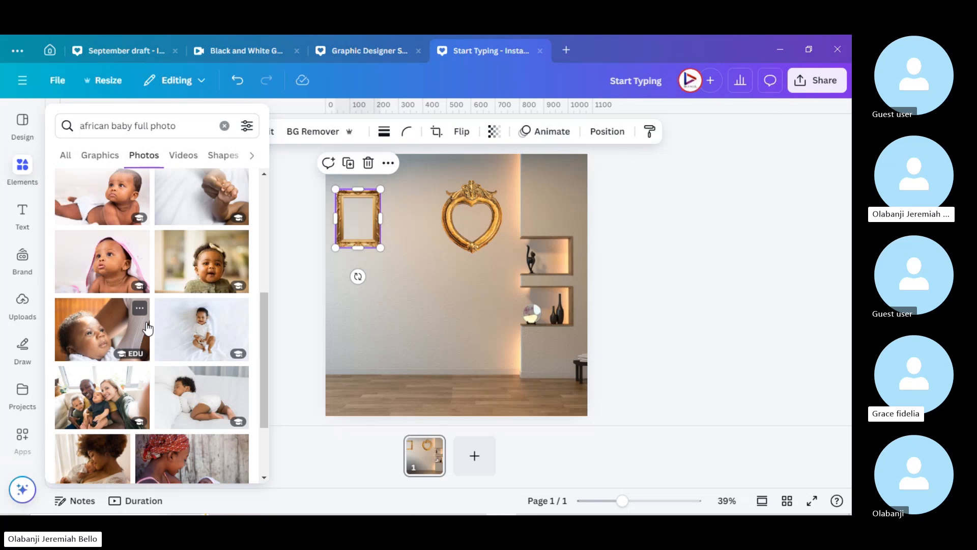
pyautogui.scroll(-1, 147, 329)
pyautogui.scroll(-3, 146, 326)
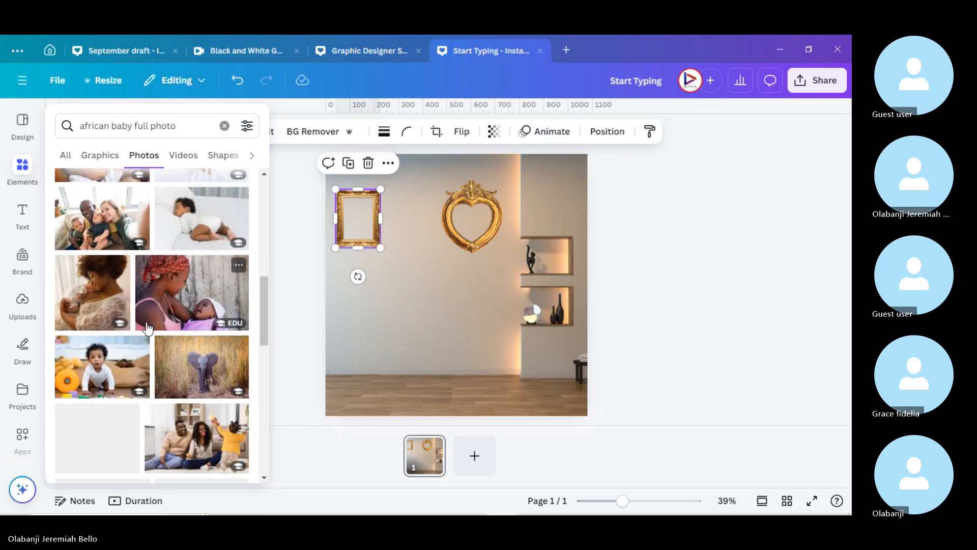
pyautogui.scroll(-1, 147, 328)
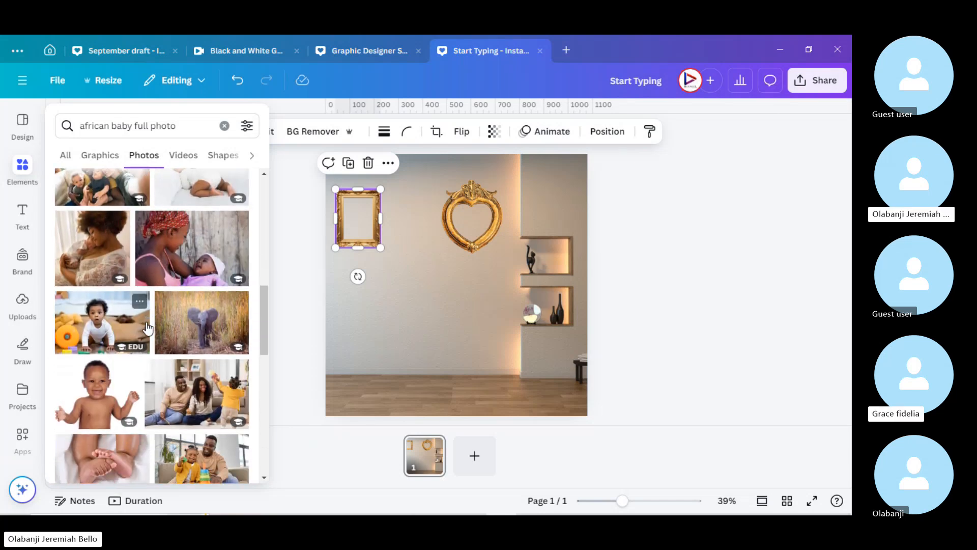
pyautogui.click(92, 333)
pyautogui.moveTo(472, 297); pyautogui.dragTo(542, 324)
# Step: Add the photo of the toddler in the yellow cardigan, shrink it, and move it over the gold rectangular frame's lower part
pyautogui.click(28, 175)
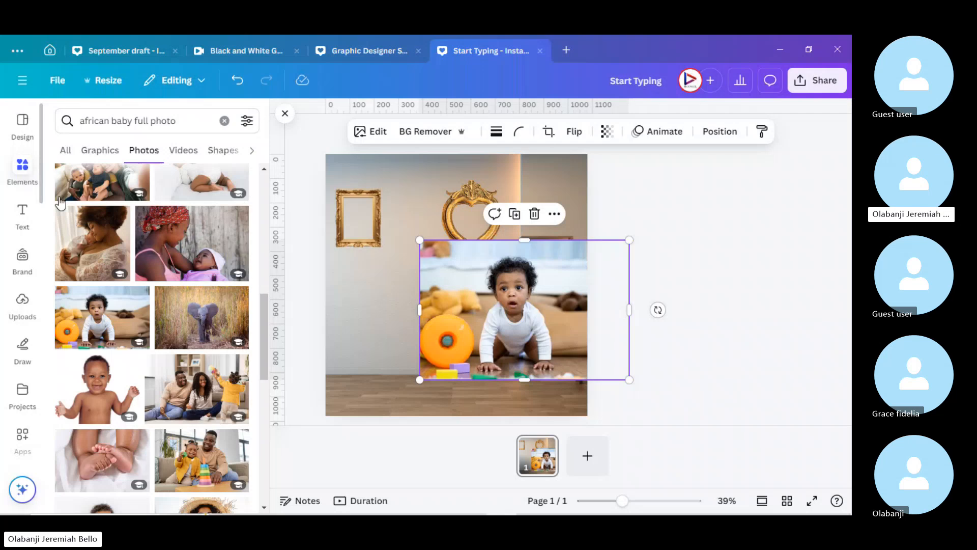
pyautogui.scroll(-3, 76, 230)
pyautogui.scroll(10, 176, 322)
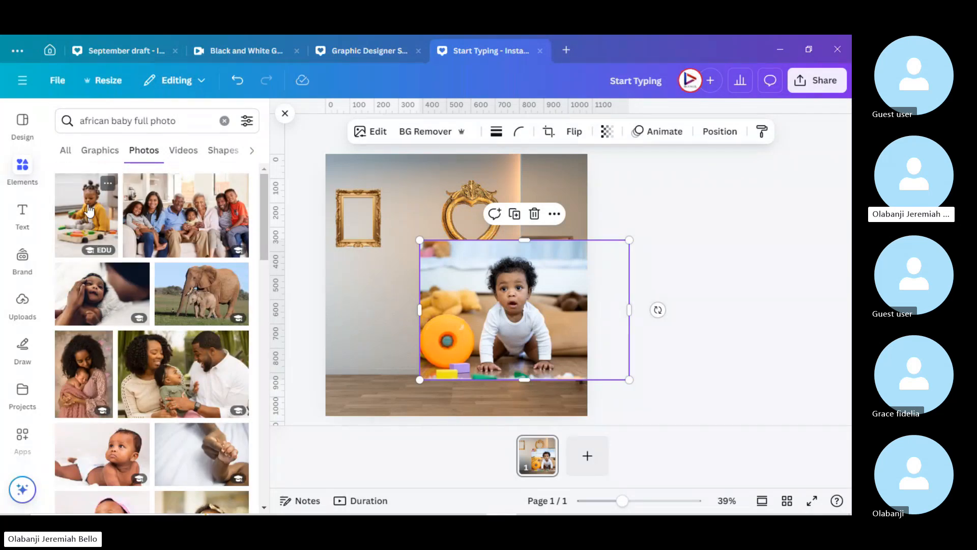
pyautogui.click(88, 210)
pyautogui.moveTo(463, 285); pyautogui.dragTo(444, 275)
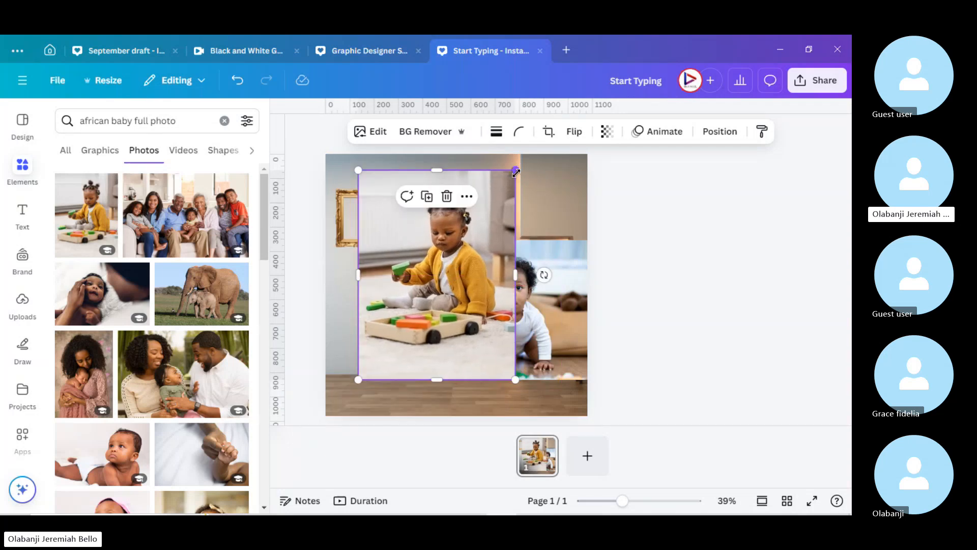
pyautogui.moveTo(515, 173); pyautogui.dragTo(448, 275)
pyautogui.moveTo(403, 316); pyautogui.dragTo(373, 261)
# Step: Shrink the crawling baby photo to about half its size and move it to the wall's lower right
pyautogui.click(524, 306)
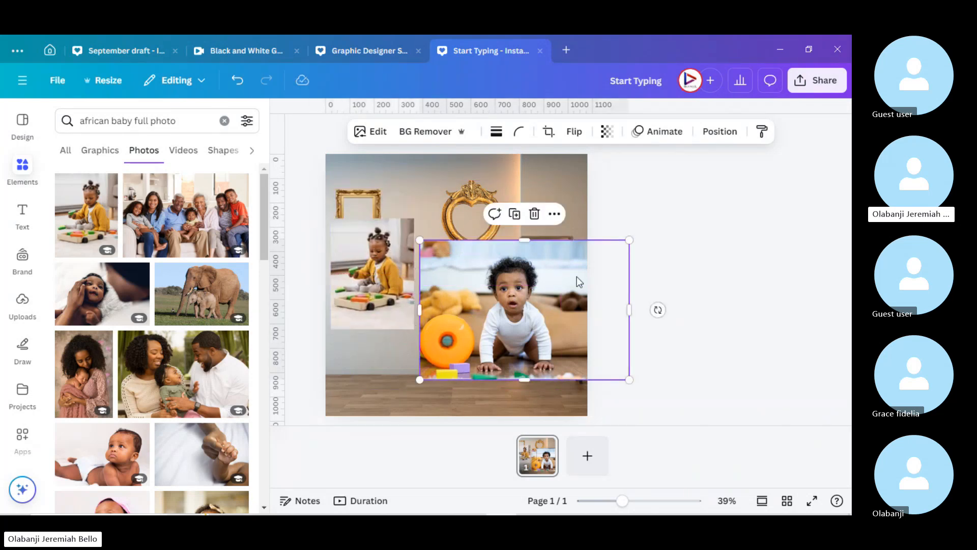
pyautogui.moveTo(627, 240); pyautogui.dragTo(525, 309)
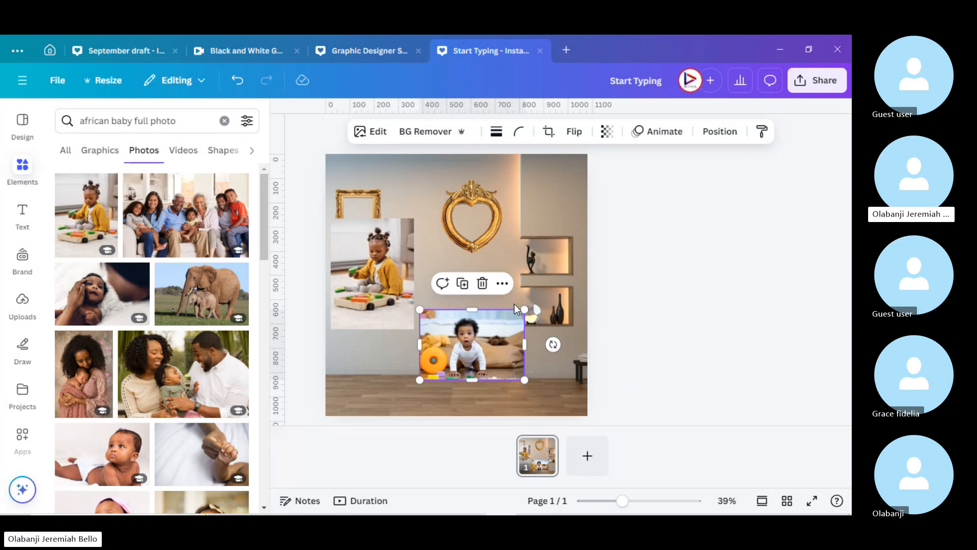
pyautogui.moveTo(460, 344); pyautogui.dragTo(519, 341)
# Step: Shrink the toddler photo and fit it inside the opening of the gold rectangular frame, checking the fit up close
pyautogui.click(381, 297)
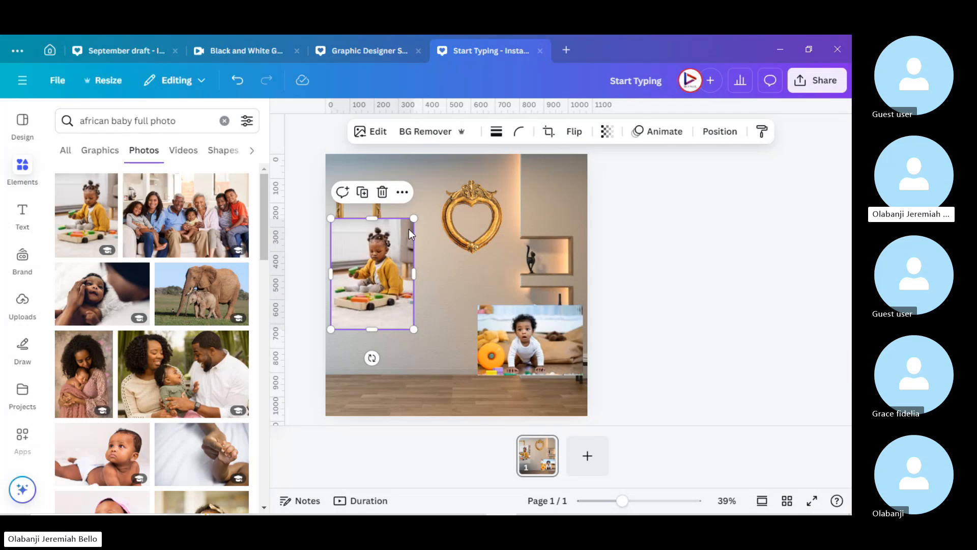
pyautogui.moveTo(413, 217); pyautogui.dragTo(362, 216)
pyautogui.hotkey('ctrl', '+')
pyautogui.hotkey('ctrl', '+')
pyautogui.hotkey('ctrl', '+')
pyautogui.hotkey('ctrl', '+')
pyautogui.hotkey('ctrl', '+')
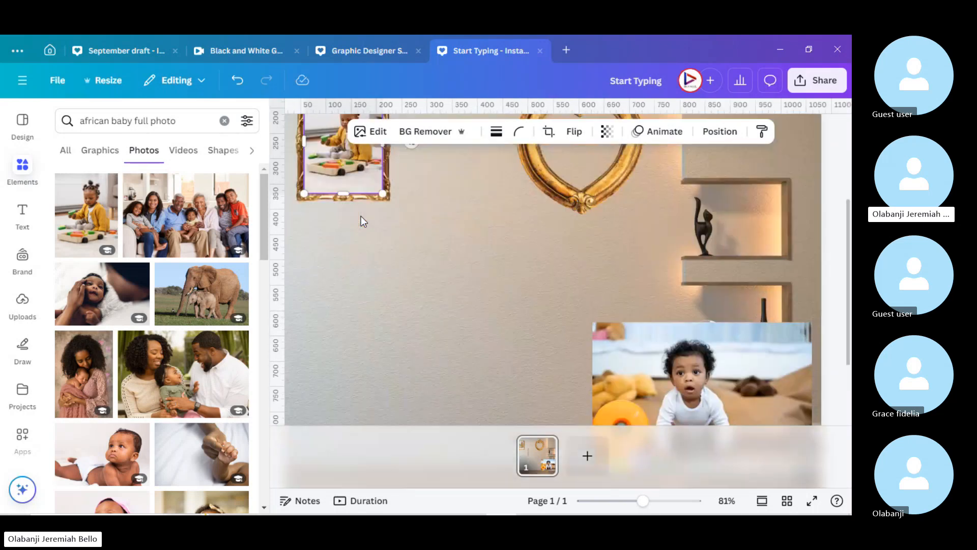
pyautogui.scroll(5, 361, 216)
pyautogui.hscroll(-4, 361, 216)
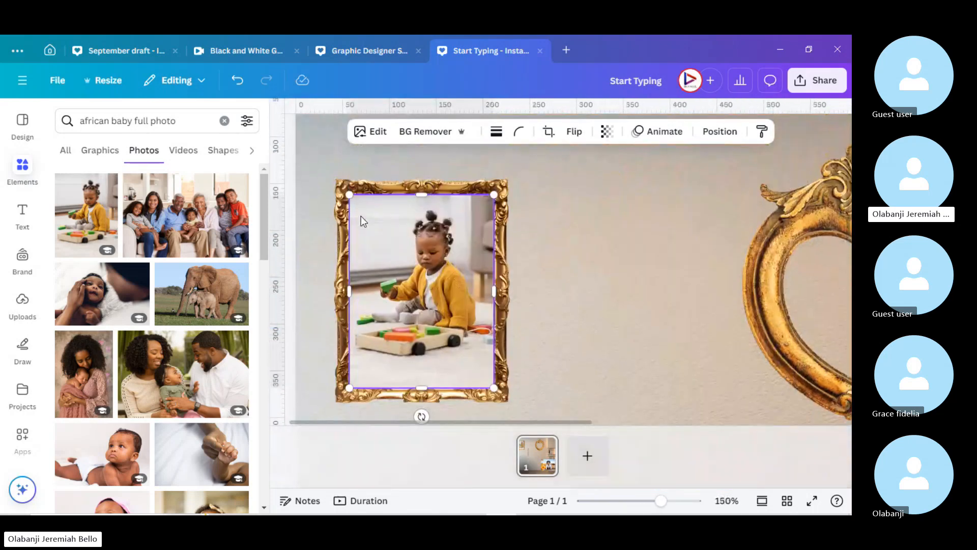
# Step: Fine-tune the toddler photo's size so it slightly overlaps the rectangular frame's inner edge, and centre it in the opening
pyautogui.click(559, 217)
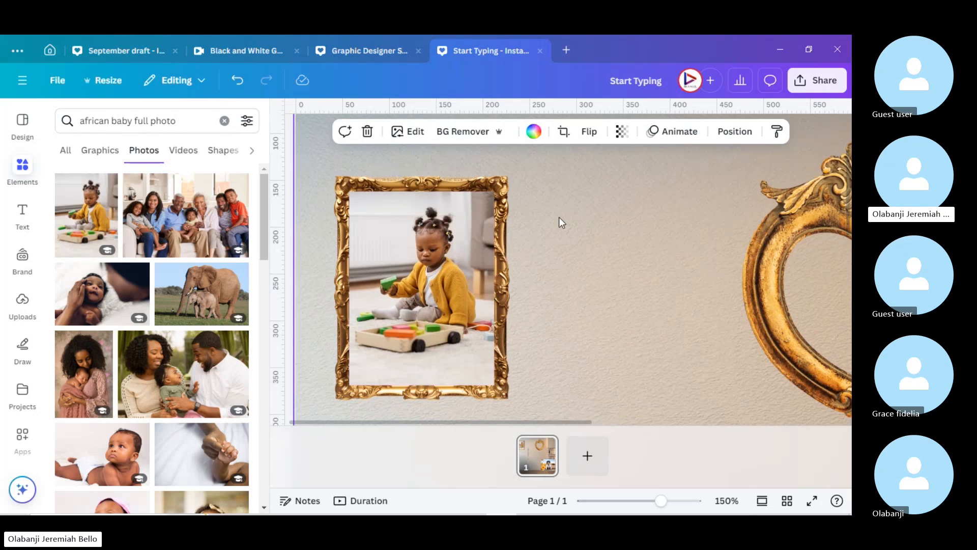
pyautogui.click(421, 247)
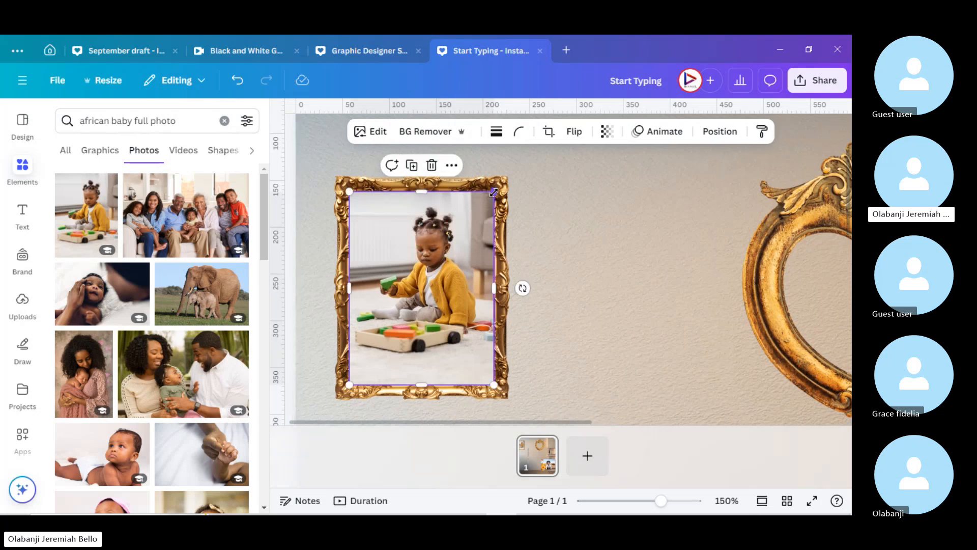
pyautogui.moveTo(493, 192); pyautogui.dragTo(526, 151)
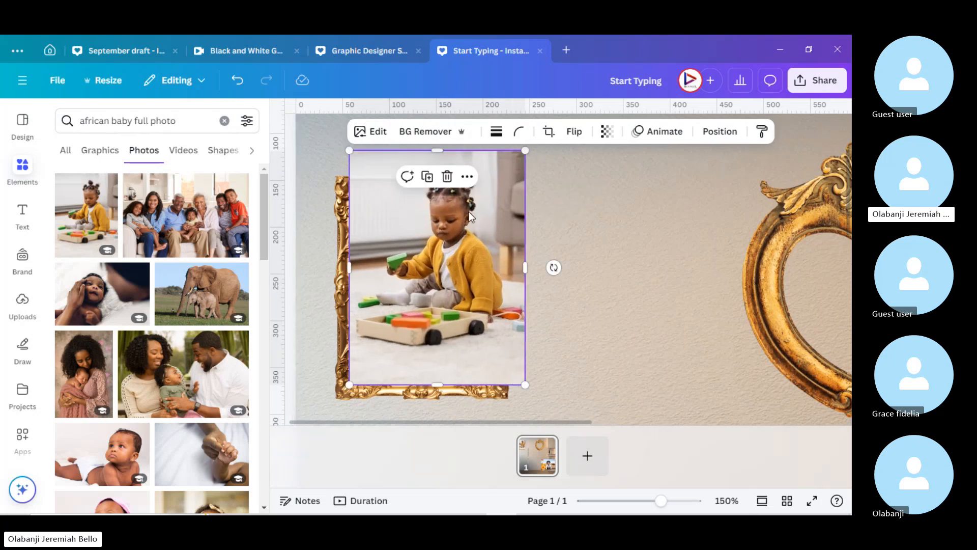
pyautogui.moveTo(469, 212); pyautogui.dragTo(450, 230)
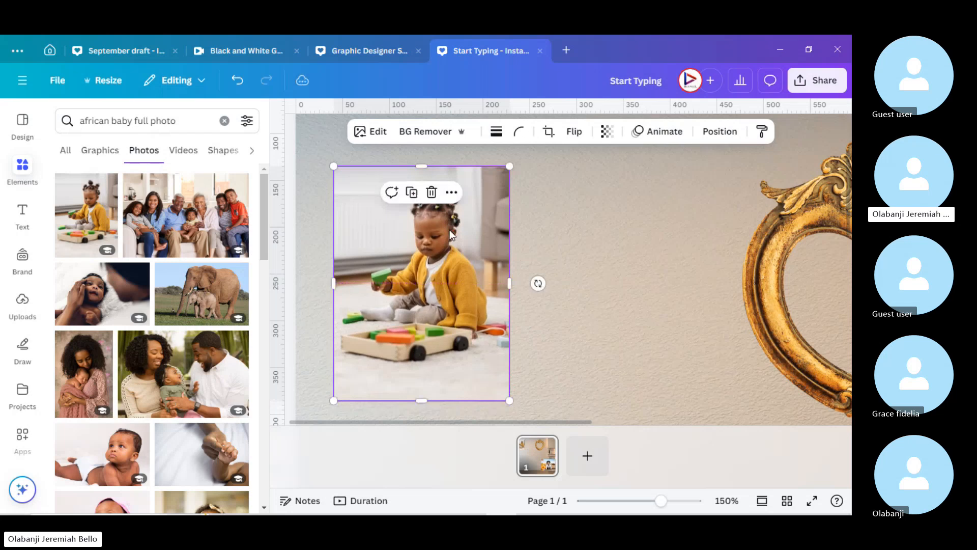
pyautogui.moveTo(509, 166); pyautogui.dragTo(483, 206)
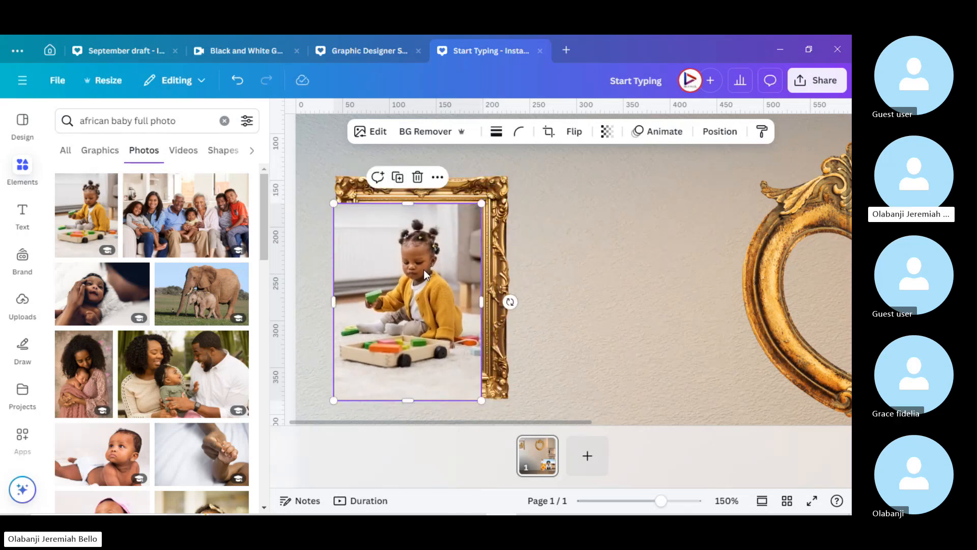
pyautogui.moveTo(423, 270); pyautogui.dragTo(438, 258)
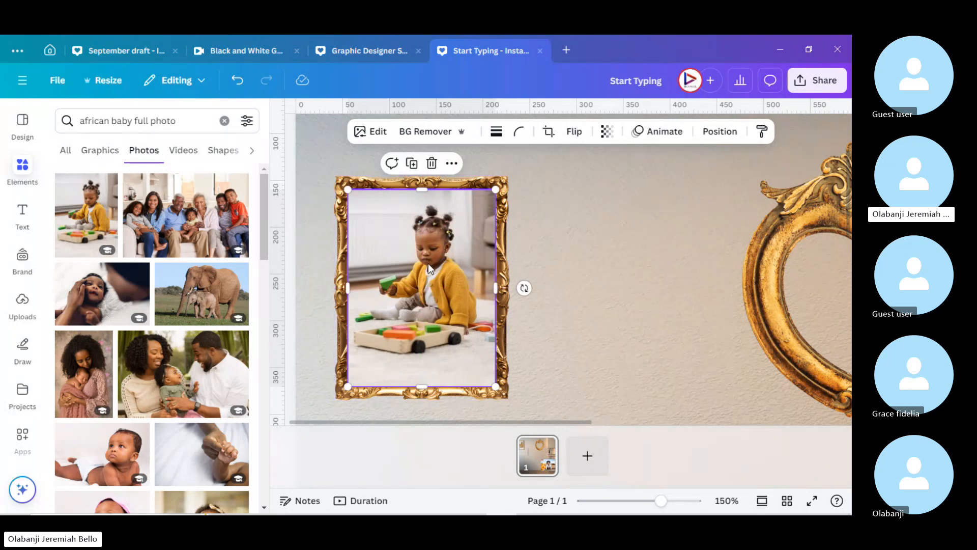
# Step: Bring the gold rectangular frame to the front so it overlaps the edges of the toddler photo
pyautogui.click(506, 261)
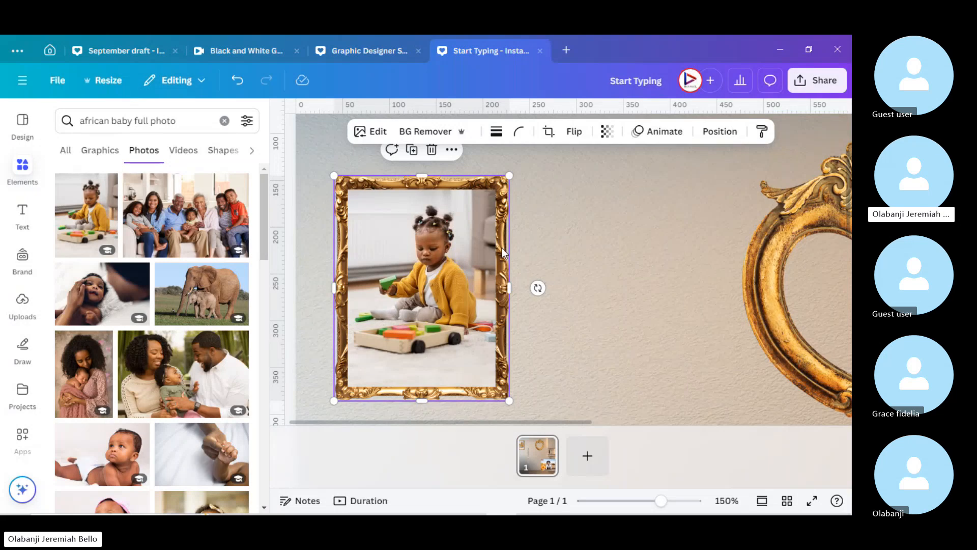
pyautogui.rightClick(502, 248)
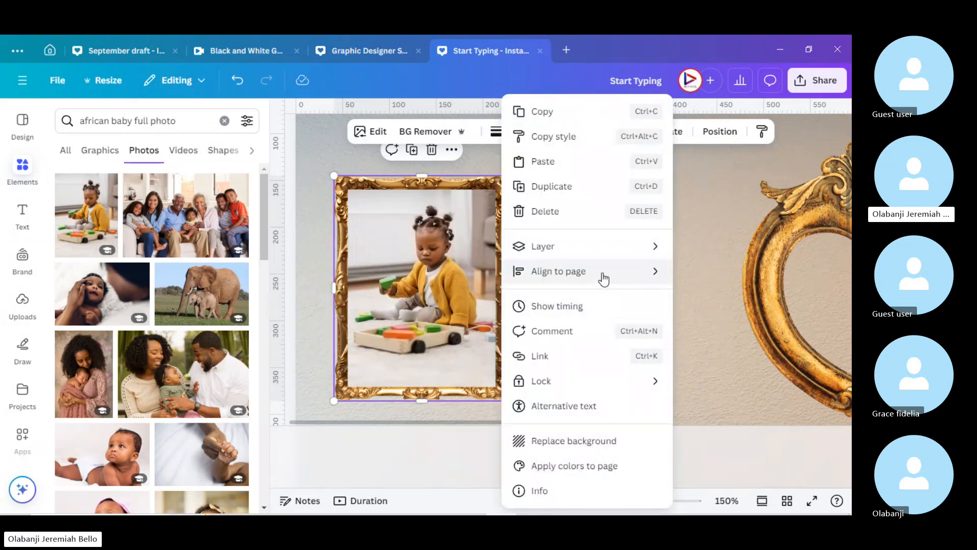
pyautogui.moveTo(627, 253)
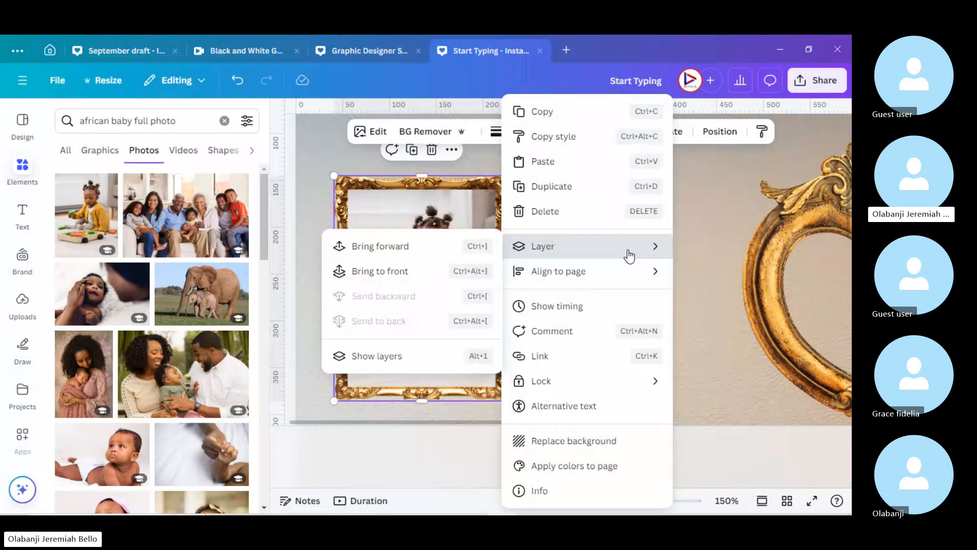
pyautogui.click(383, 272)
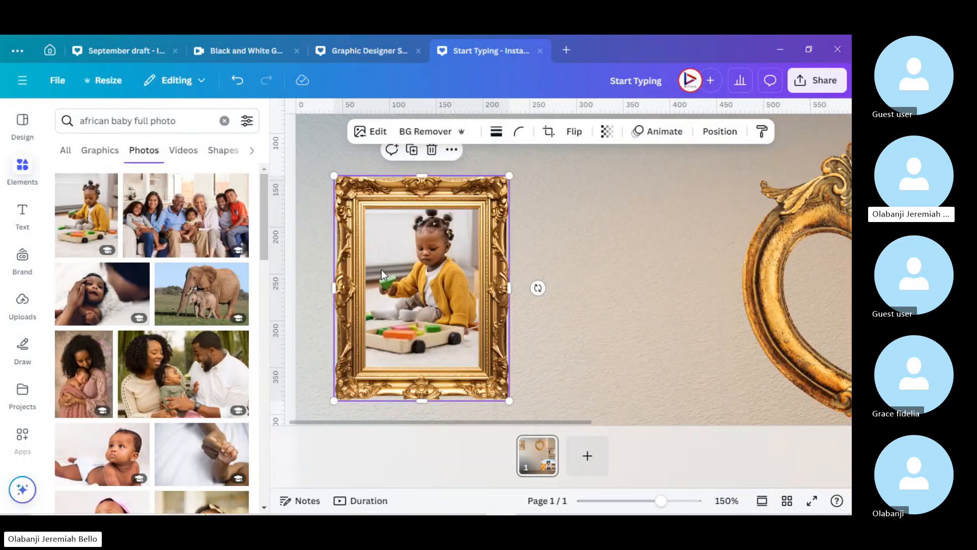
pyautogui.click(593, 246)
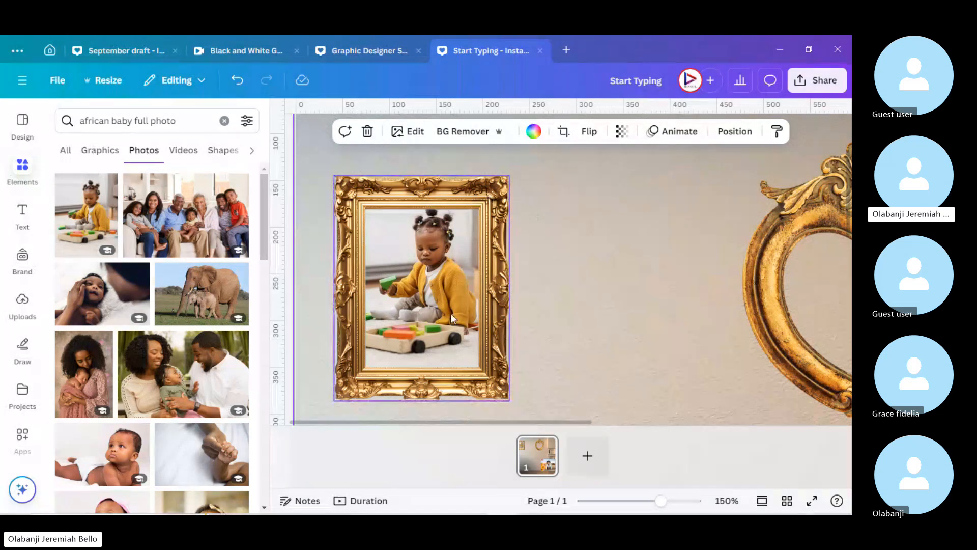
# Step: Group the gold rectangular frame with the toddler photo, undoing the trial move of the frame on its own
pyautogui.moveTo(401, 189); pyautogui.dragTo(653, 205)
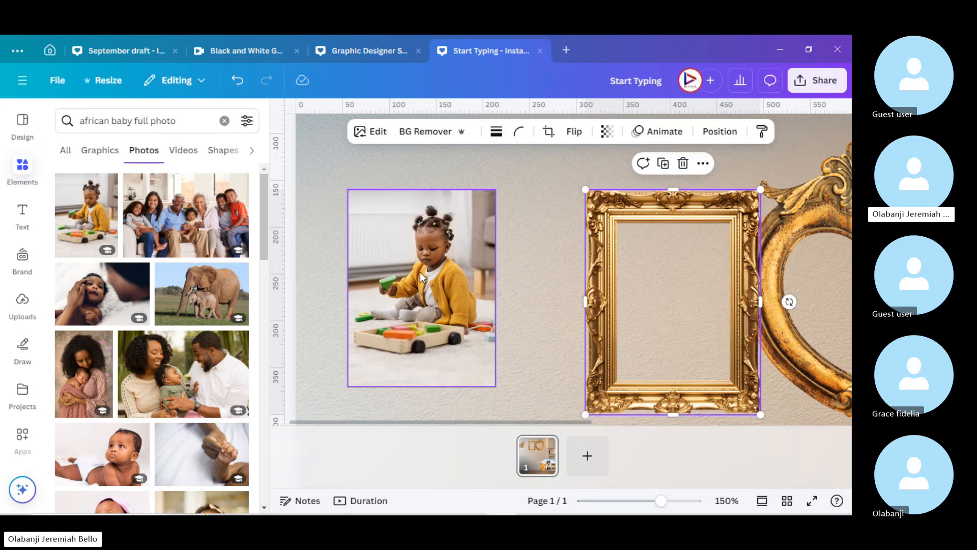
pyautogui.hotkey('ctrl', 'z')
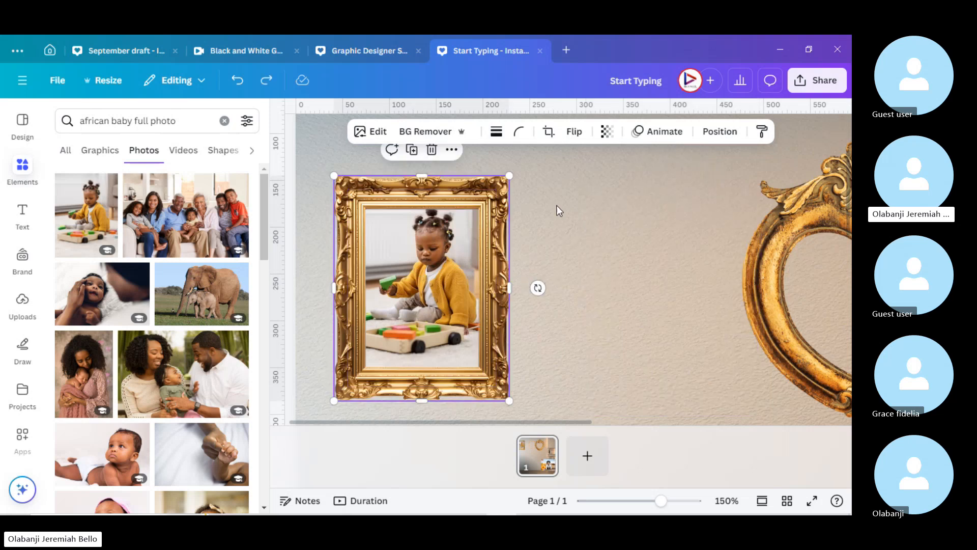
pyautogui.moveTo(556, 206); pyautogui.dragTo(431, 300)
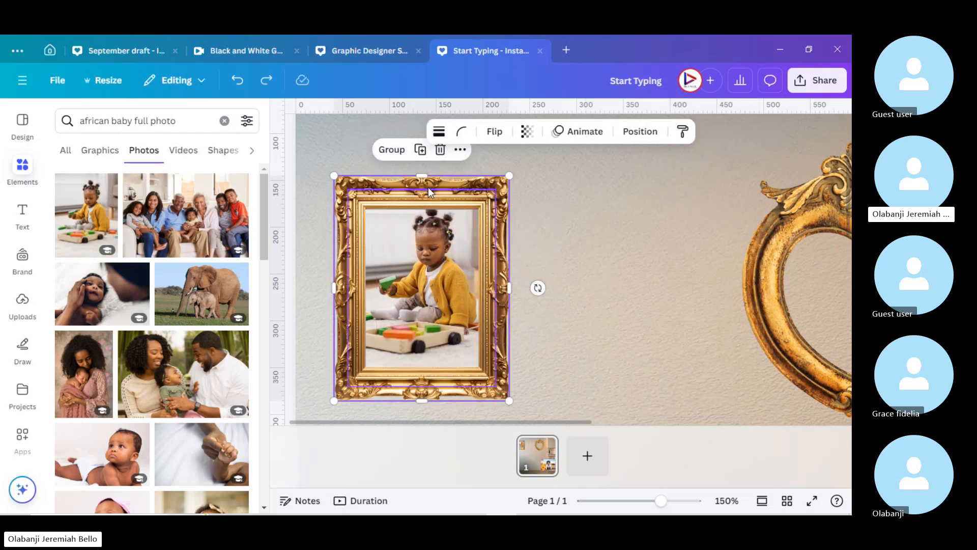
pyautogui.click(390, 150)
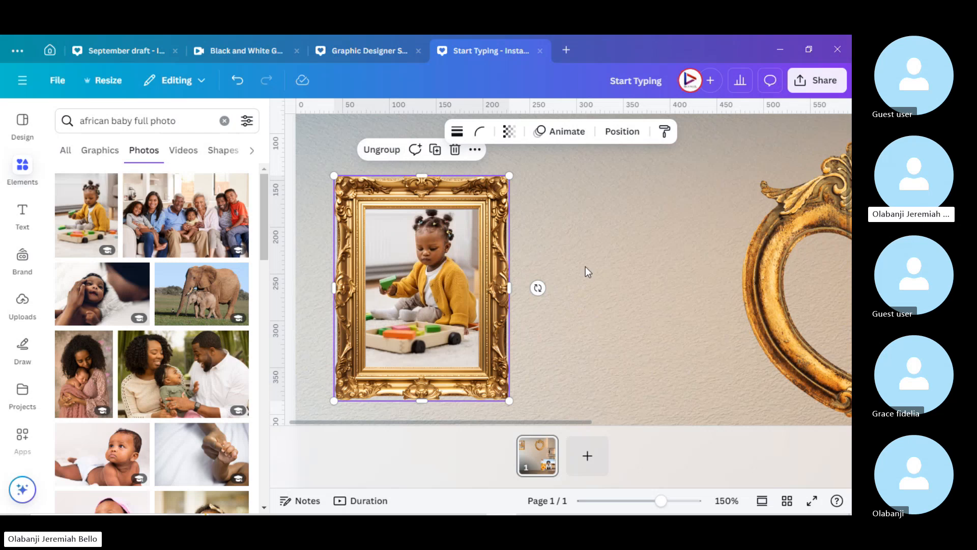
pyautogui.click(574, 261)
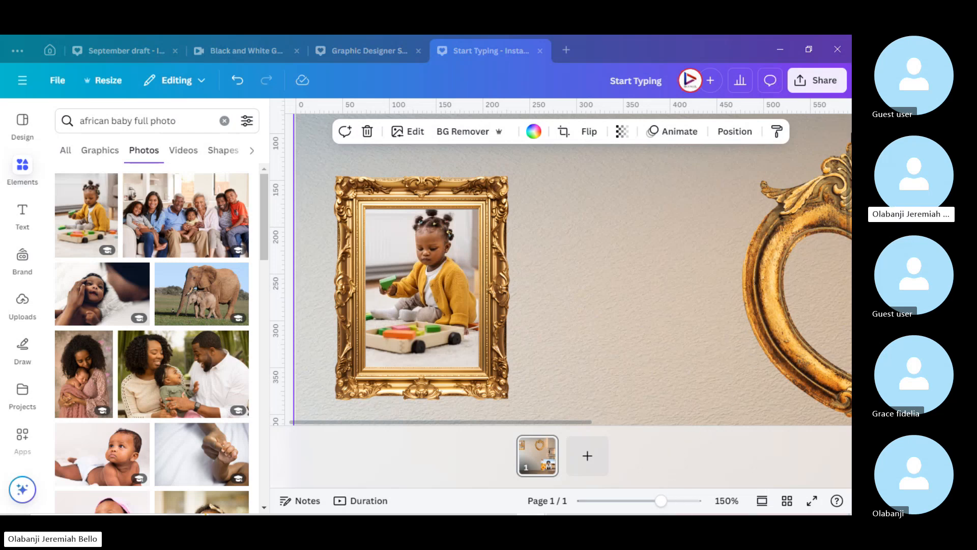
# Step: Move the crawling baby photo from the wall's lower right up over the gold heart frame
pyautogui.hscroll(10, 760, 221)
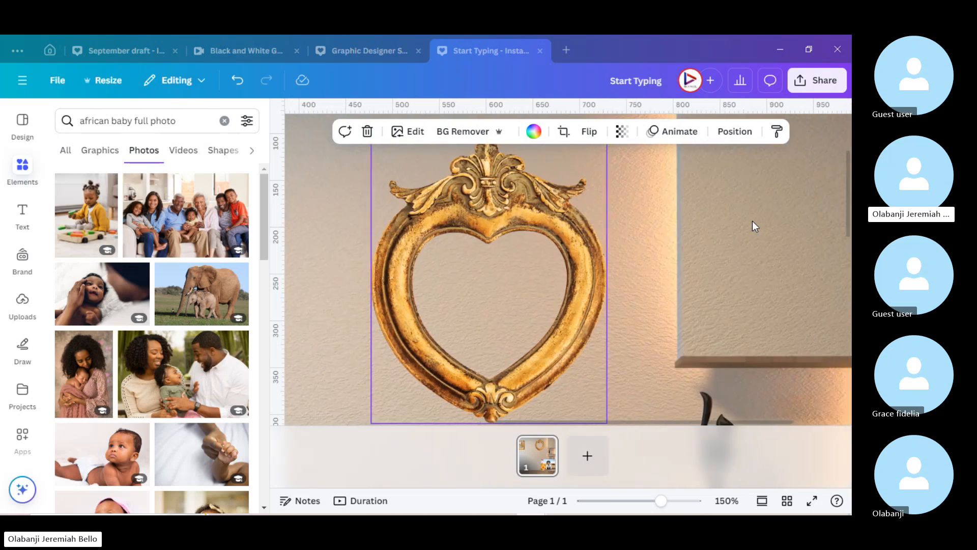
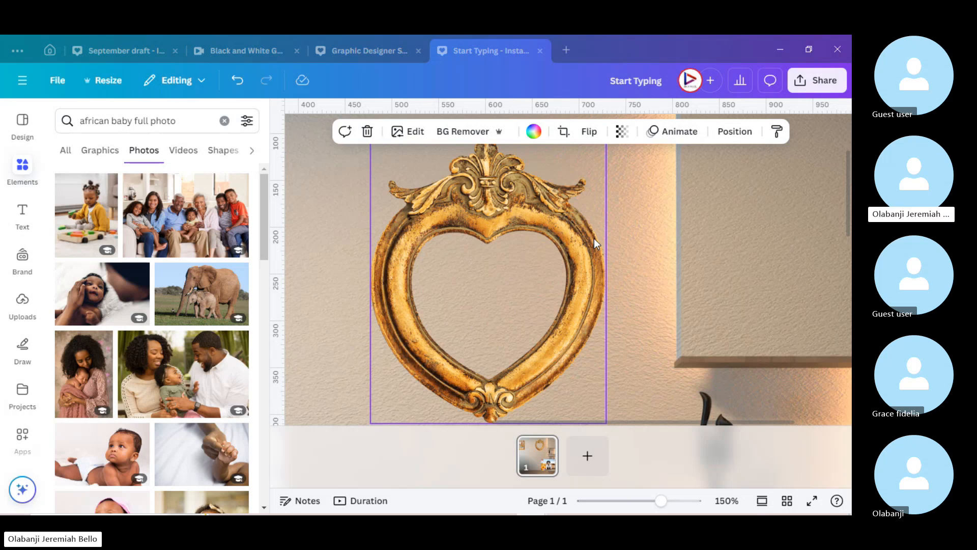
pyautogui.click(594, 239)
pyautogui.click(649, 245)
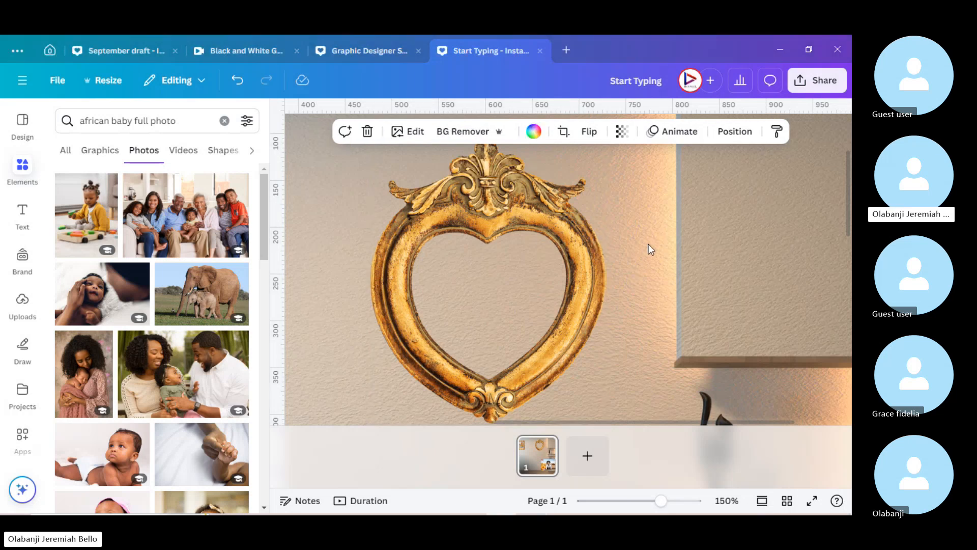
pyautogui.scroll(-5, 649, 245)
pyautogui.scroll(-2, 650, 249)
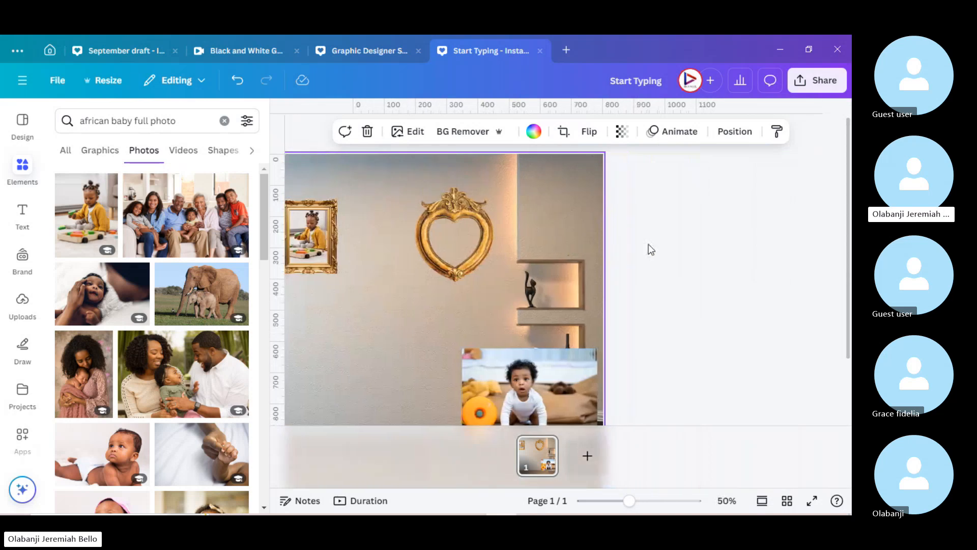
pyautogui.moveTo(520, 393); pyautogui.dragTo(483, 234)
pyautogui.moveTo(524, 266); pyautogui.dragTo(518, 264)
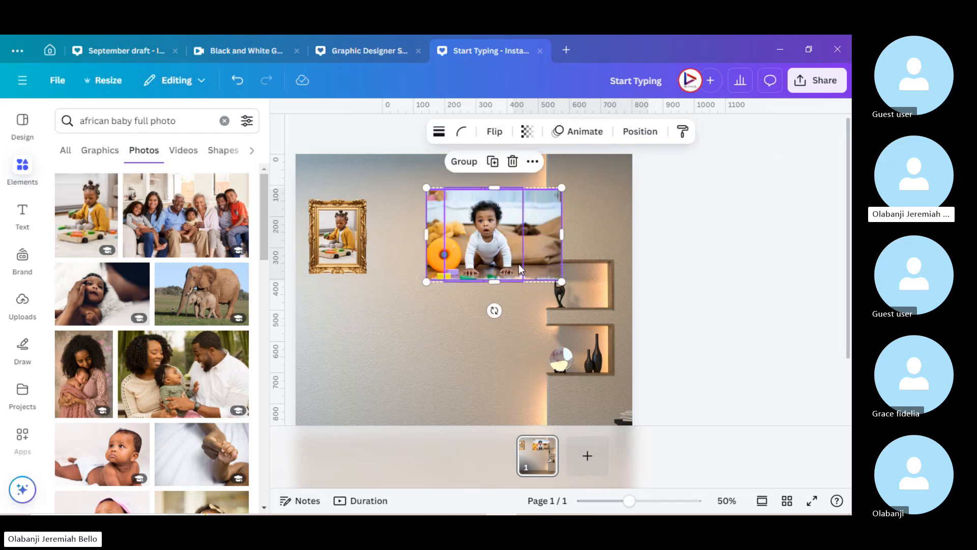
pyautogui.click(439, 338)
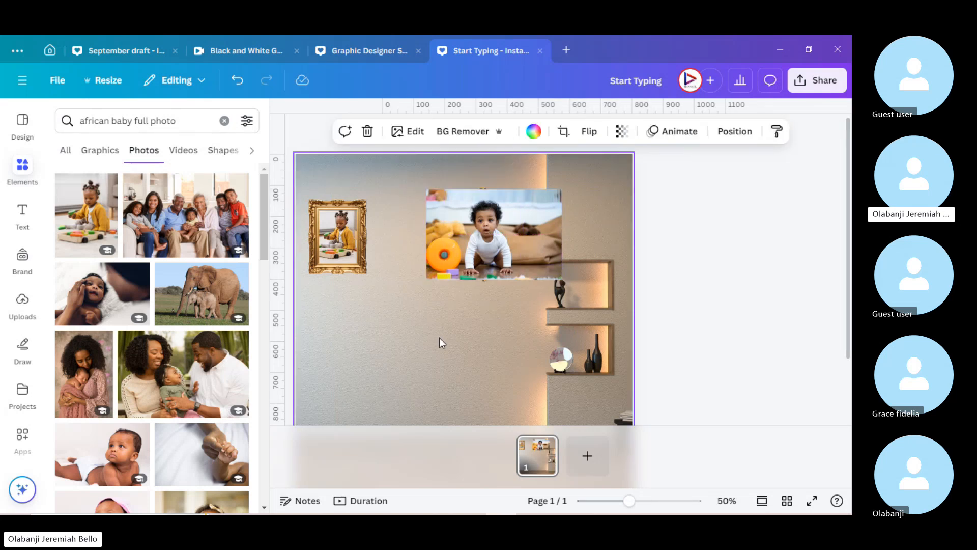
# Step: Shrink the crawling baby photo slightly and reposition it over the middle of the gold heart frame
pyautogui.click(525, 231)
pyautogui.moveTo(558, 276); pyautogui.dragTo(533, 261)
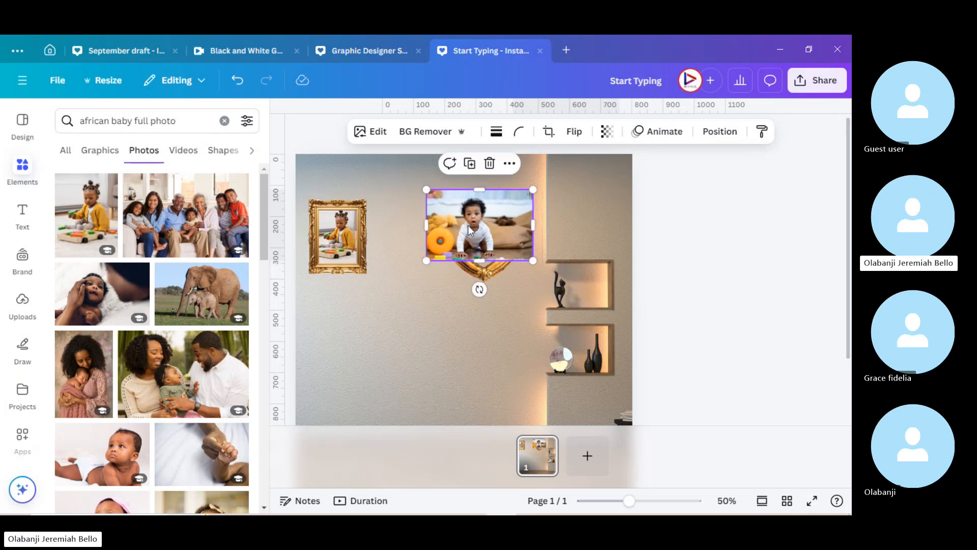
pyautogui.moveTo(469, 225); pyautogui.dragTo(475, 231)
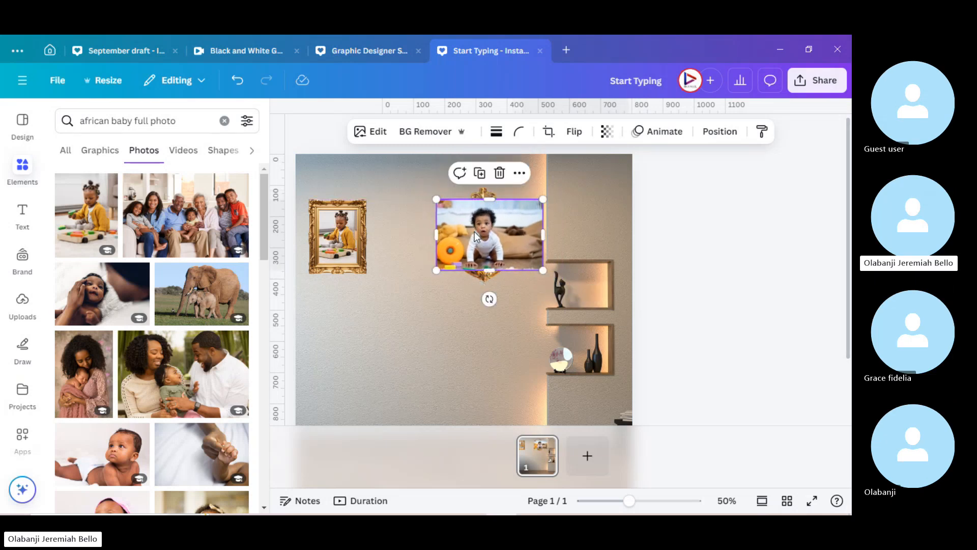
# Step: Send the crawling baby photo to the back, behind the gold heart frame, and shift it partly out to the frame's left side
pyautogui.hotkey('ctrl', '=')
pyautogui.hotkey('ctrl', '=')
pyautogui.hotkey('ctrl', '=')
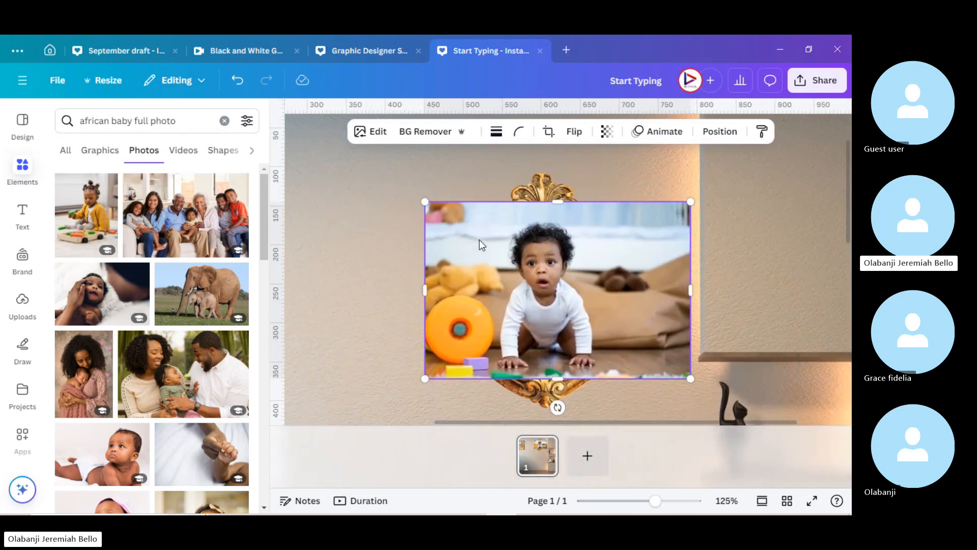
pyautogui.rightClick(634, 270)
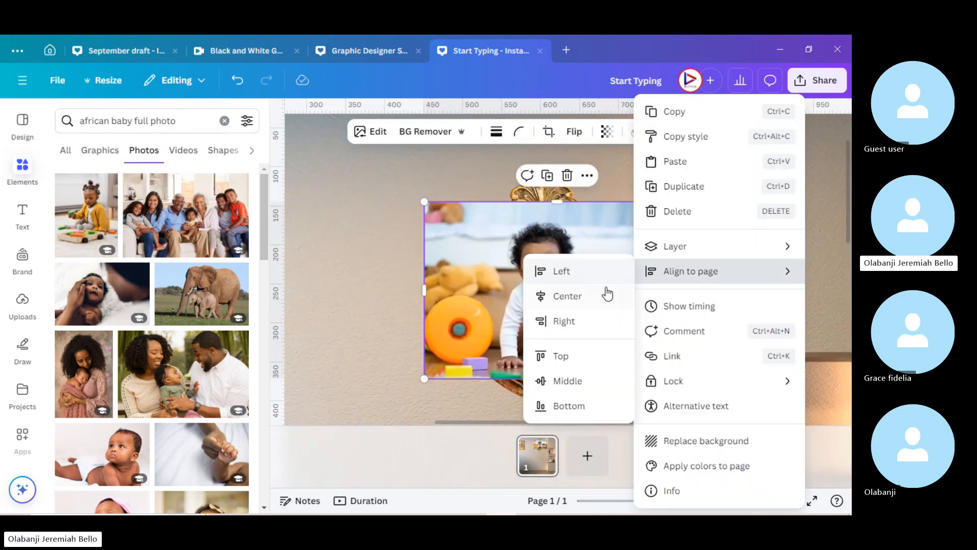
pyautogui.moveTo(672, 253)
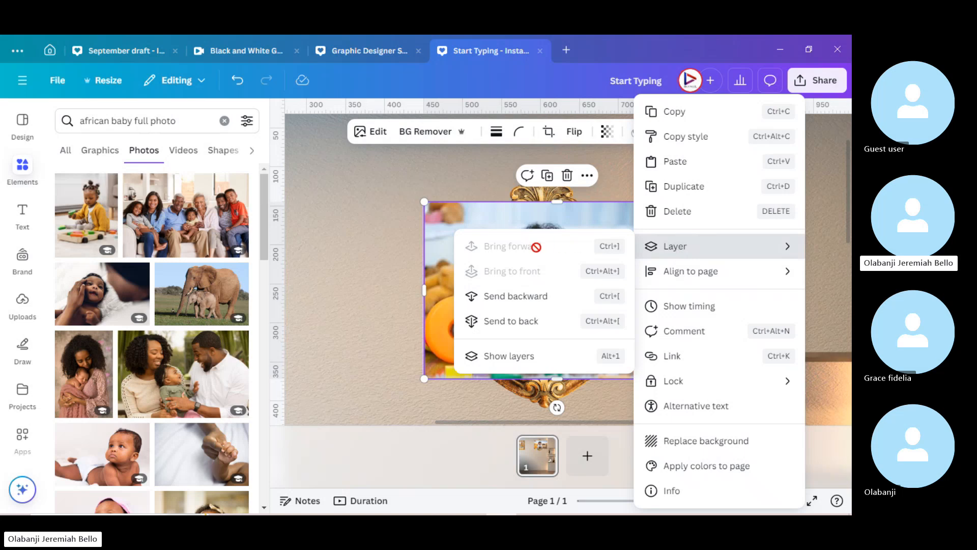
pyautogui.click(516, 326)
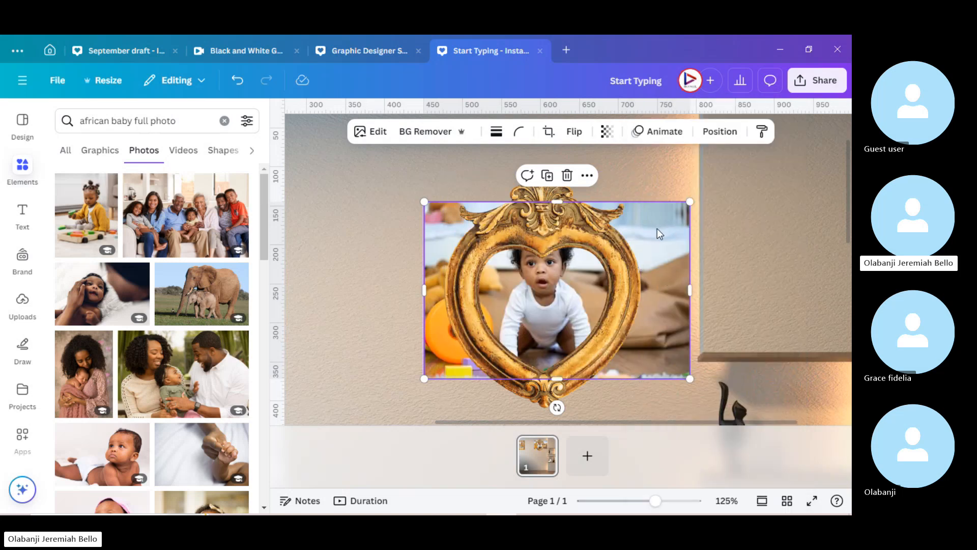
pyautogui.moveTo(658, 228); pyautogui.dragTo(527, 205)
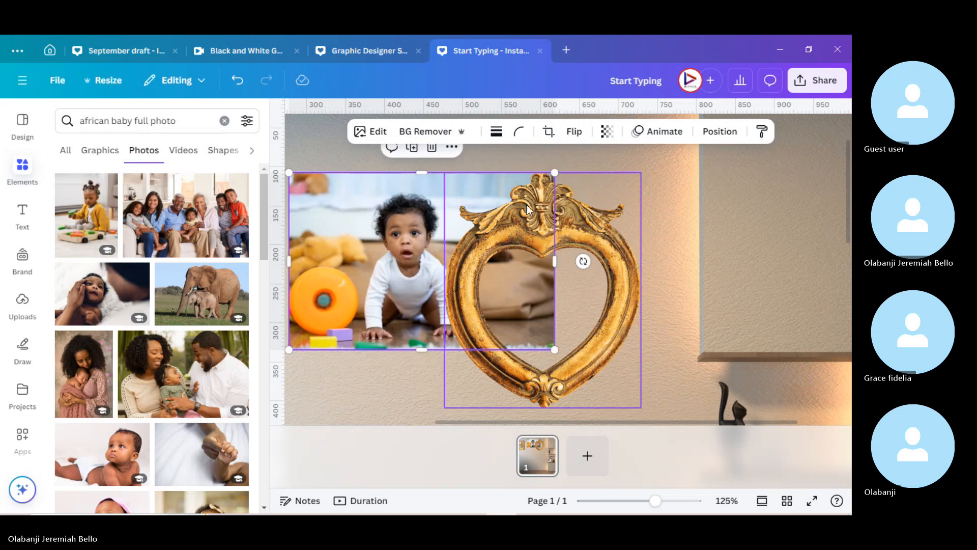
pyautogui.click(612, 235)
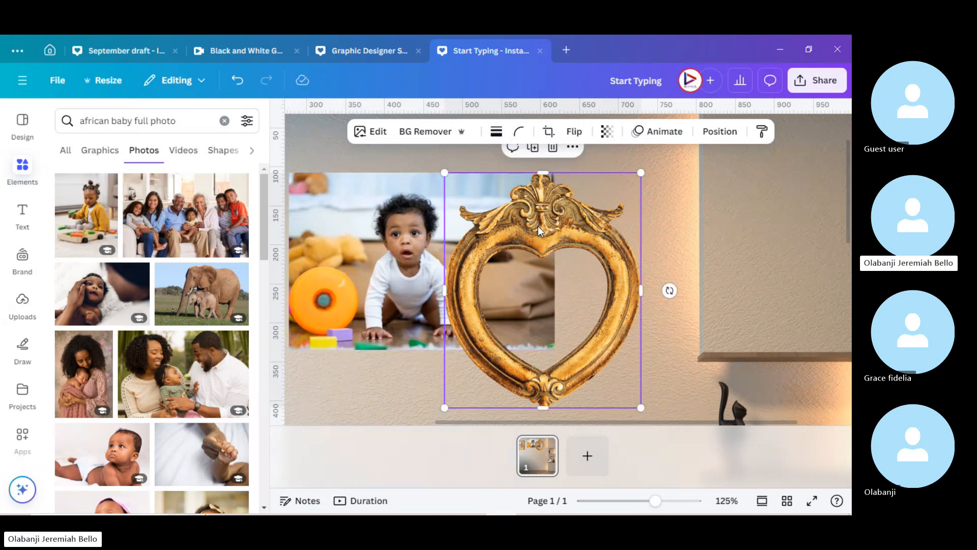
# Step: Search the elements library for "frame love"
pyautogui.click(21, 166)
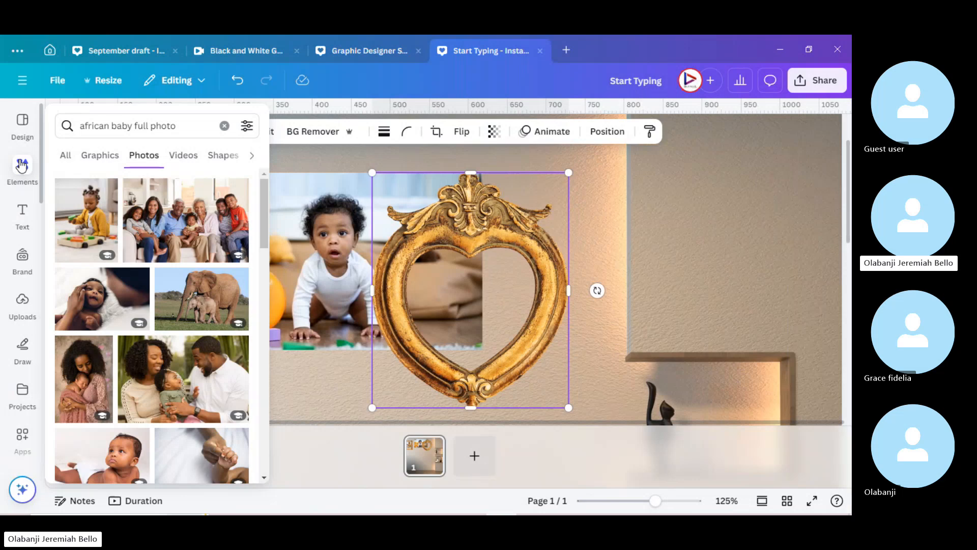
pyautogui.tripleClick(191, 129)
pyautogui.write('frame')
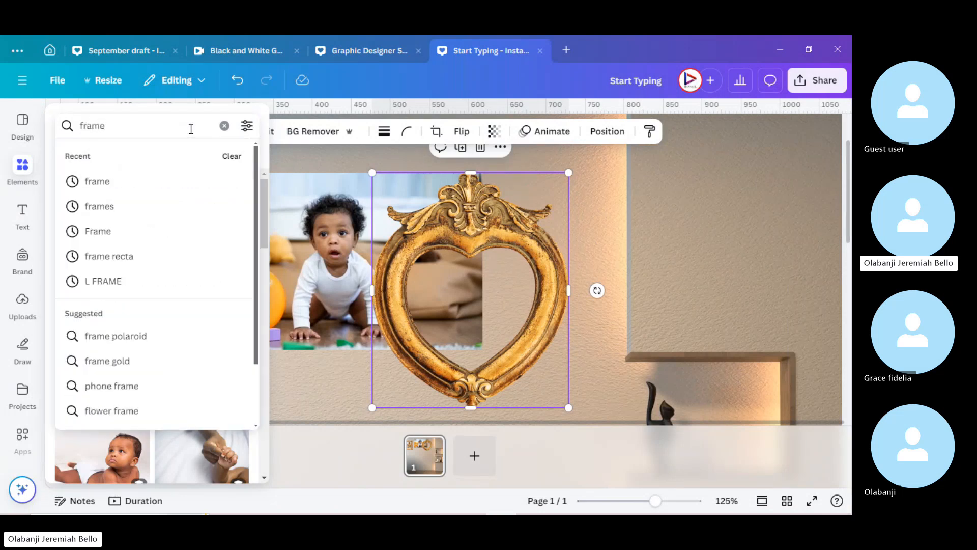
pyautogui.write(' love')
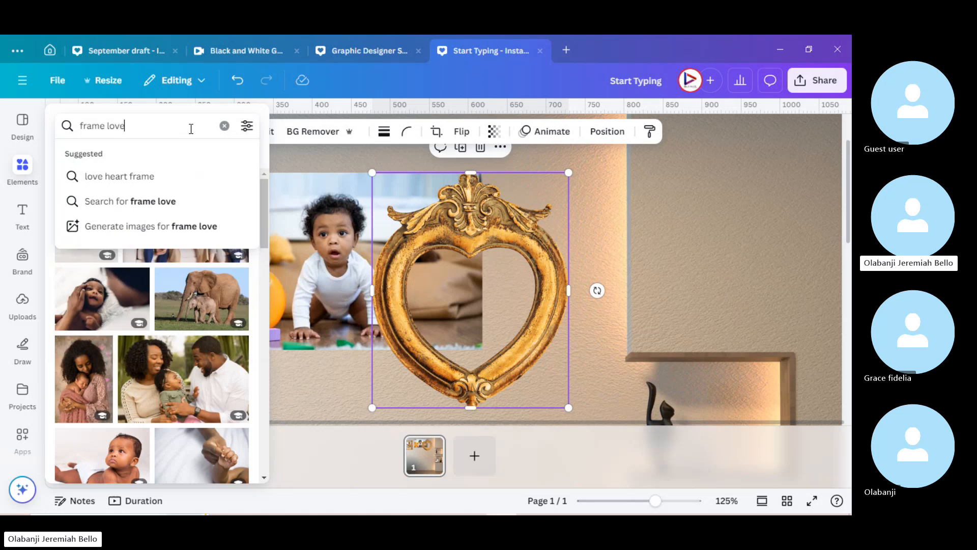
pyautogui.press('Return')
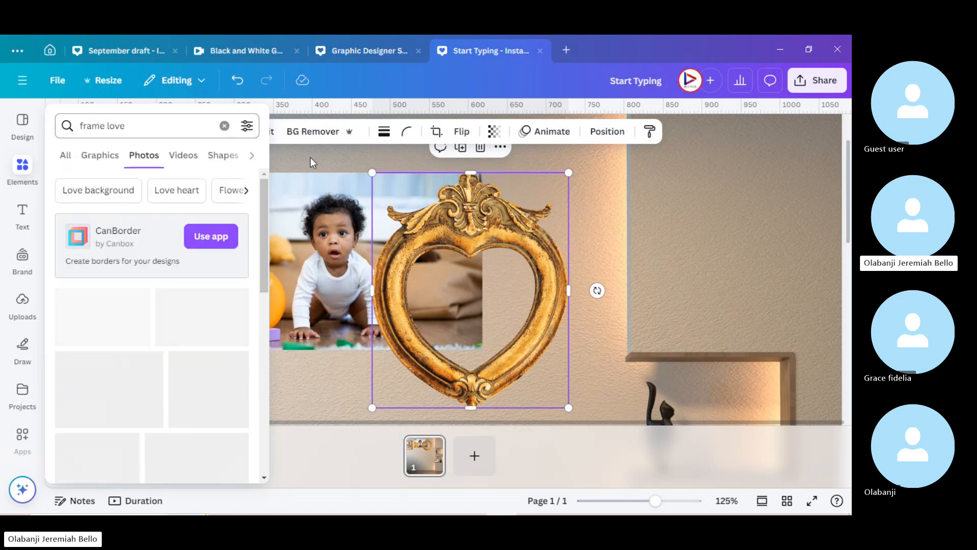
pyautogui.click(469, 249)
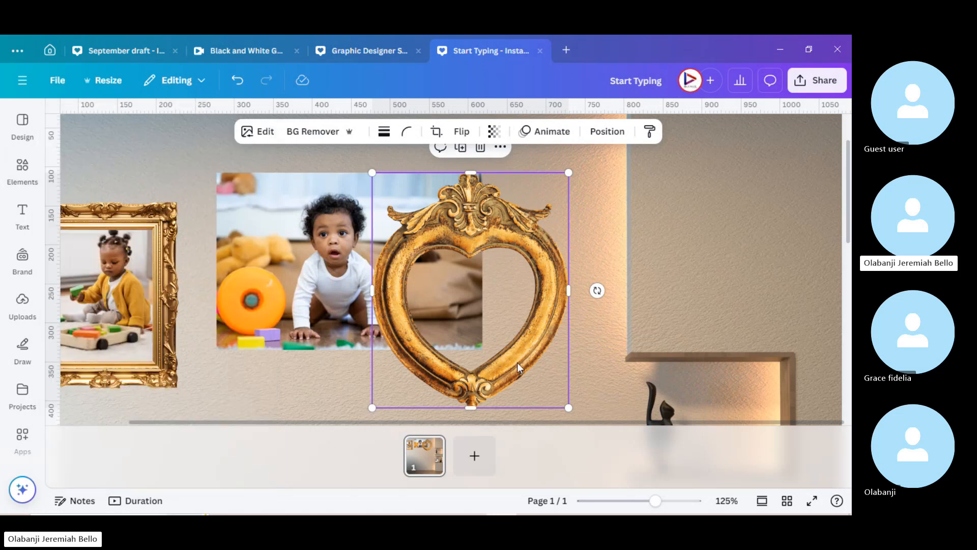
# Step: Show all frames matching "frame love" and add a plain heart-shaped photo frame to the page
pyautogui.click(23, 168)
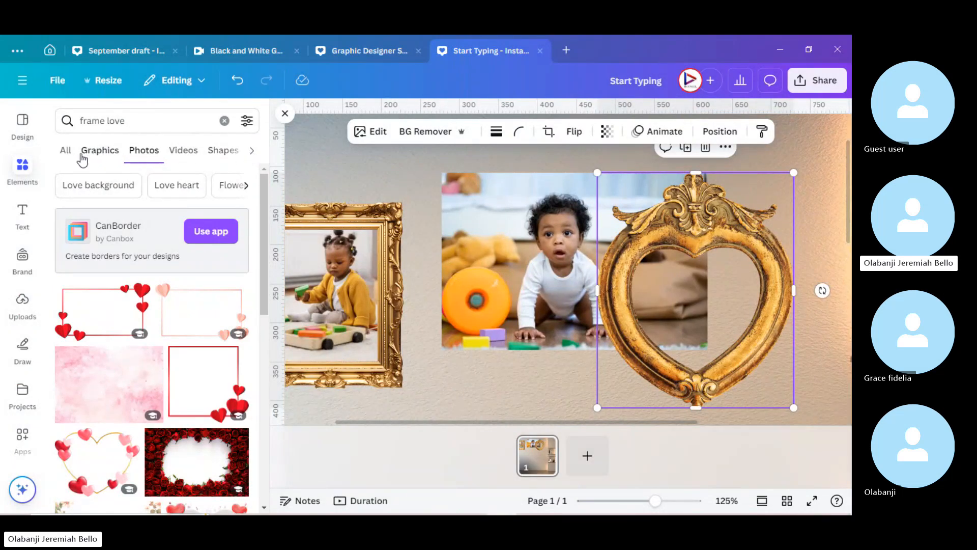
pyautogui.click(68, 154)
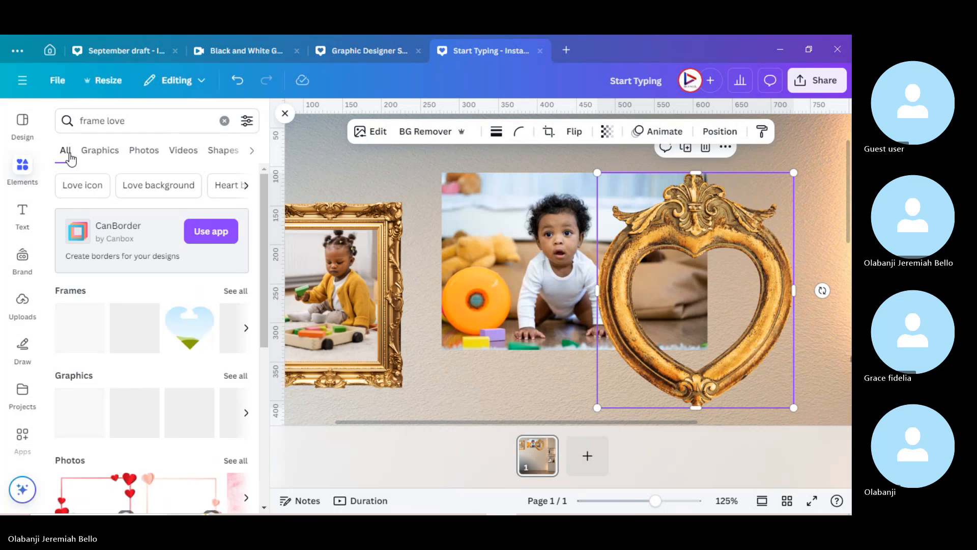
pyautogui.click(238, 294)
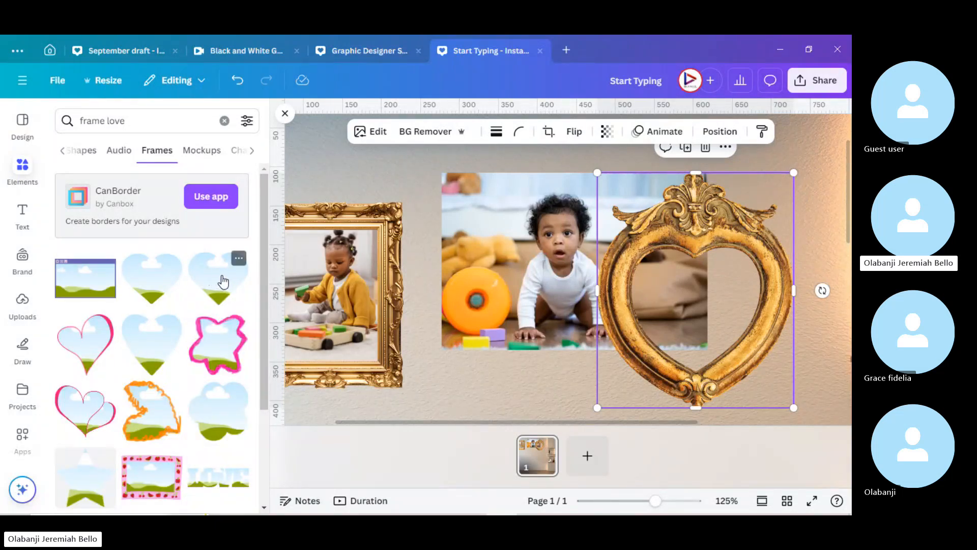
pyautogui.click(223, 281)
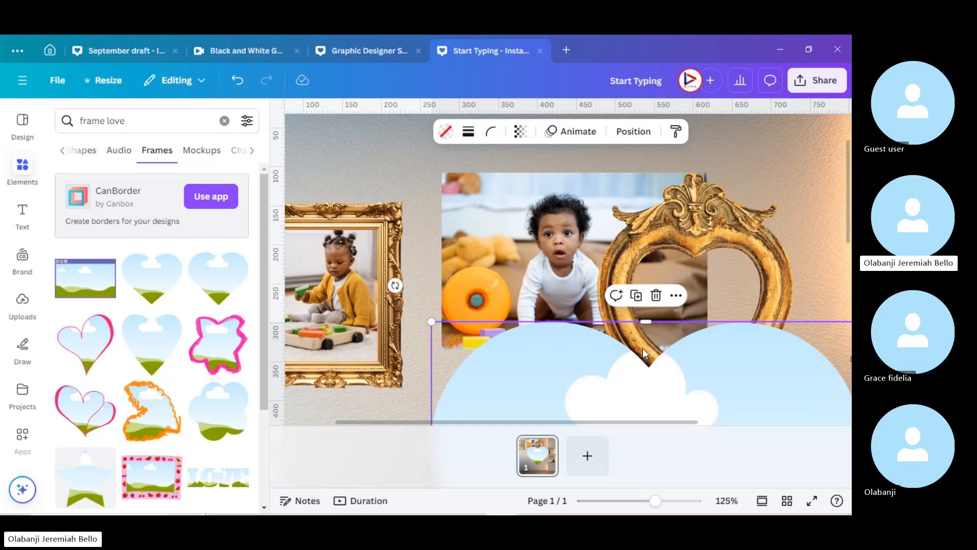
# Step: Shrink the heart-shaped photo frame to about a third of its size and place it over the gold heart frame's opening
pyautogui.scroll(-5, 643, 349)
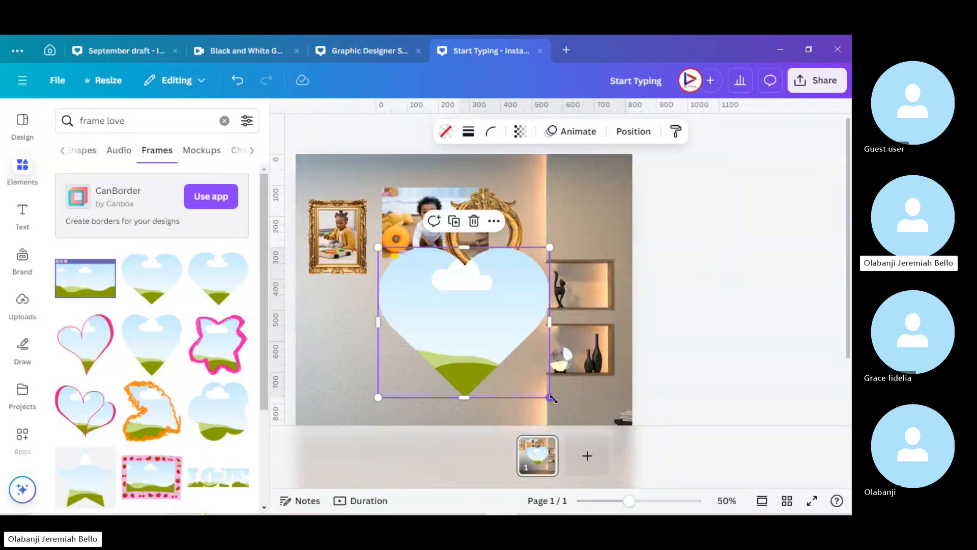
pyautogui.moveTo(553, 399); pyautogui.dragTo(432, 314)
pyautogui.moveTo(399, 274); pyautogui.dragTo(473, 243)
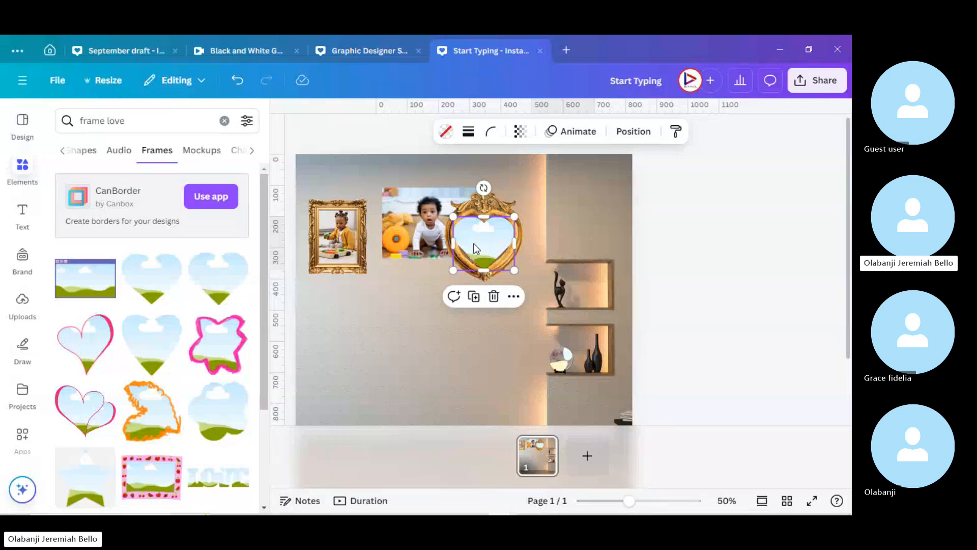
# Step: Stretch the heart-shaped photo frame slightly taller and nudge it upward so it covers the gold heart frame's opening
pyautogui.keyDown('ctrl'); pyautogui.scroll(5, 473, 243); pyautogui.keyUp('ctrl')
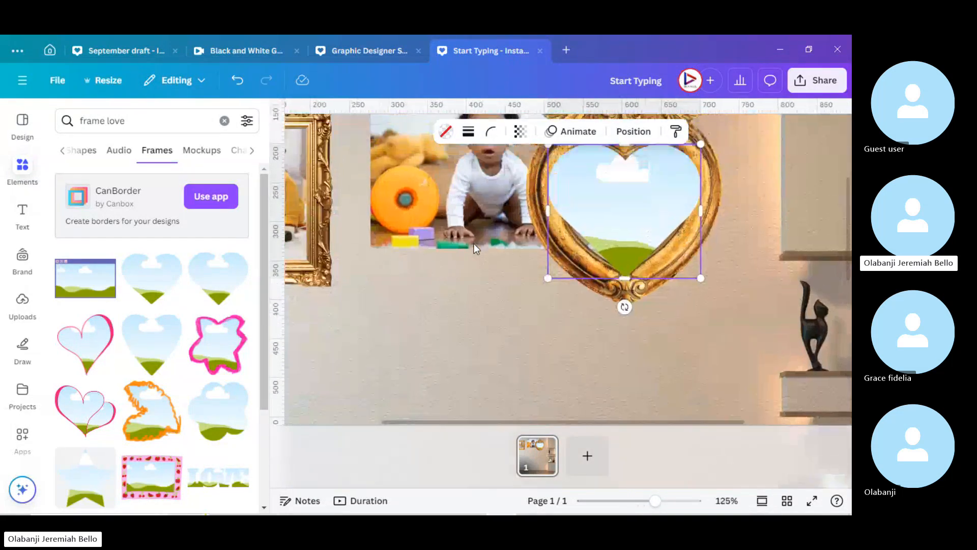
pyautogui.scroll(2, 475, 243)
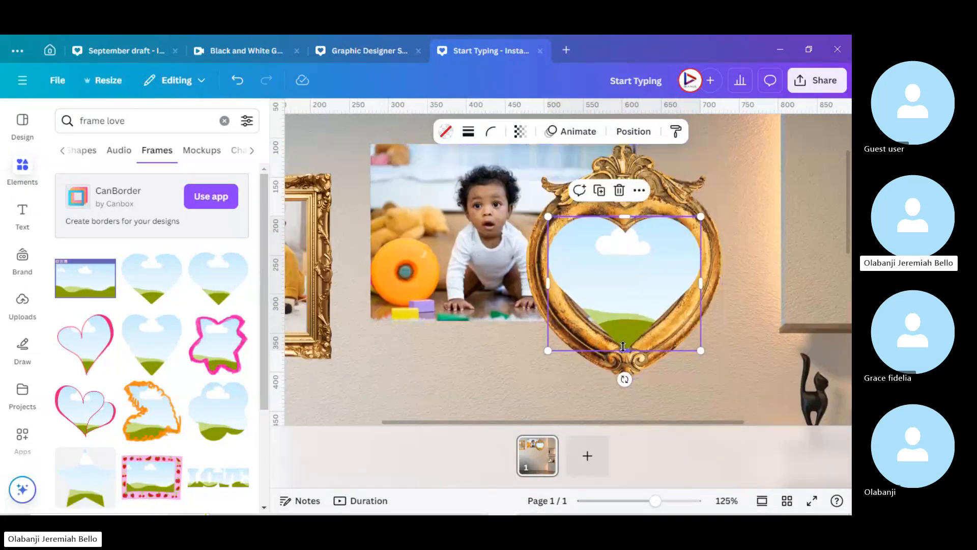
pyautogui.moveTo(623, 347); pyautogui.dragTo(625, 367)
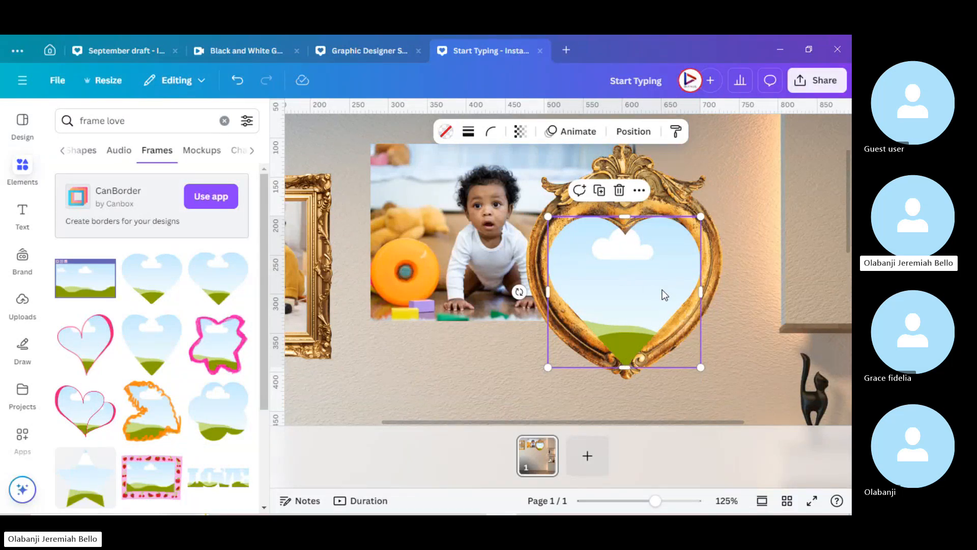
pyautogui.hotkey('shift', 'Up')
pyautogui.press('Down')
pyautogui.press('Down')
pyautogui.press('Down')
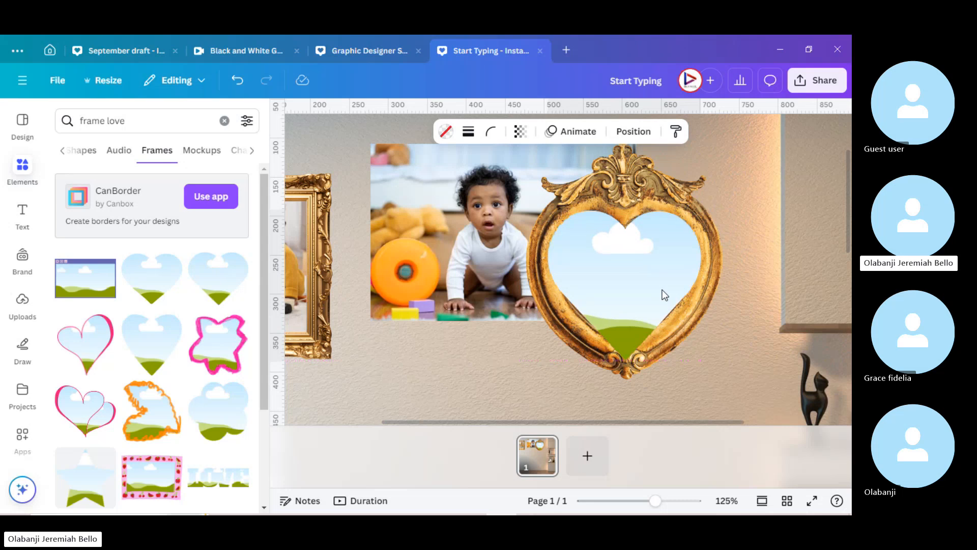
# Step: Pull the crawling baby photo out from behind the gold frame and drop it into the heart-shaped photo frame
pyautogui.moveTo(439, 235); pyautogui.dragTo(357, 311)
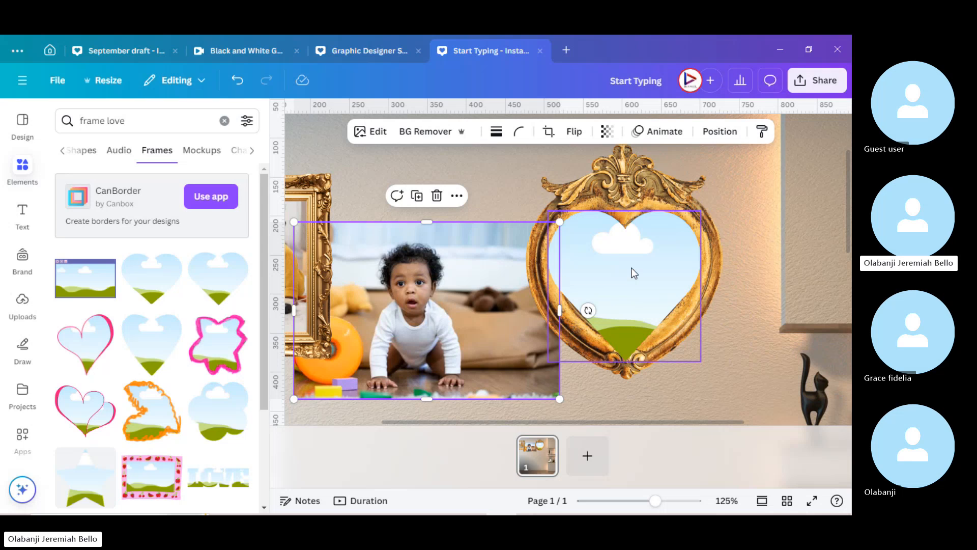
pyautogui.moveTo(407, 314); pyautogui.dragTo(615, 276)
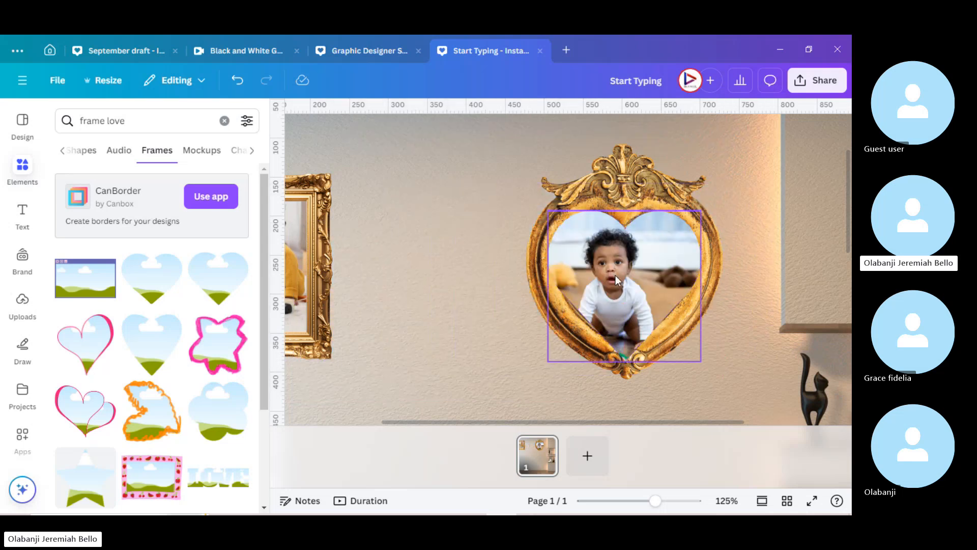
pyautogui.click(637, 261)
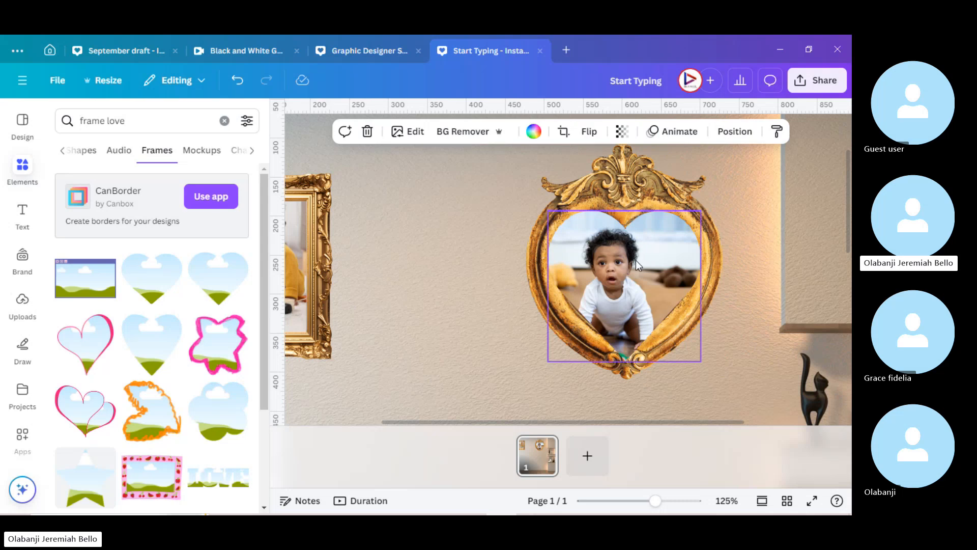
# Step: Move the filled heart photo out to the side and back over the opening, and send it behind the gold heart frame
pyautogui.moveTo(668, 249); pyautogui.dragTo(466, 310)
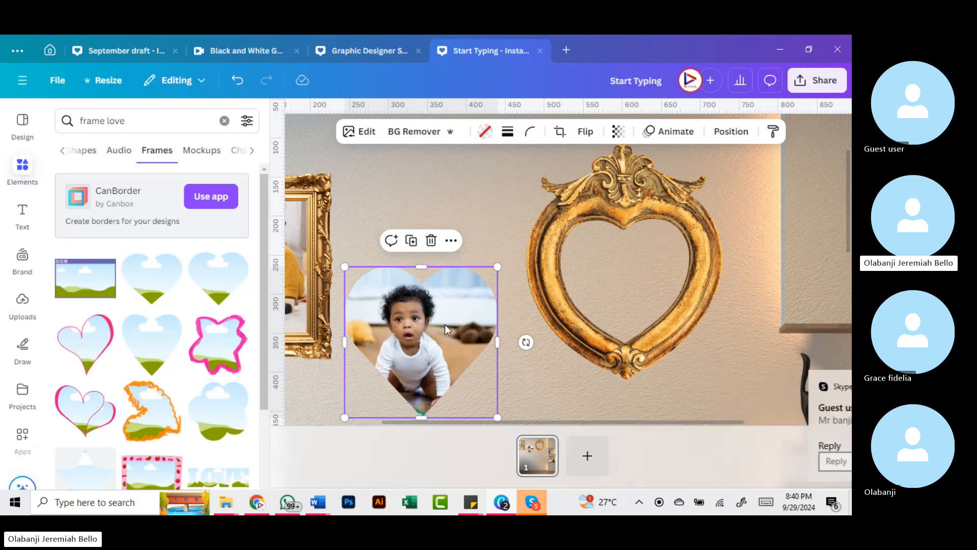
pyautogui.moveTo(445, 325); pyautogui.dragTo(652, 263)
pyautogui.rightClick(643, 257)
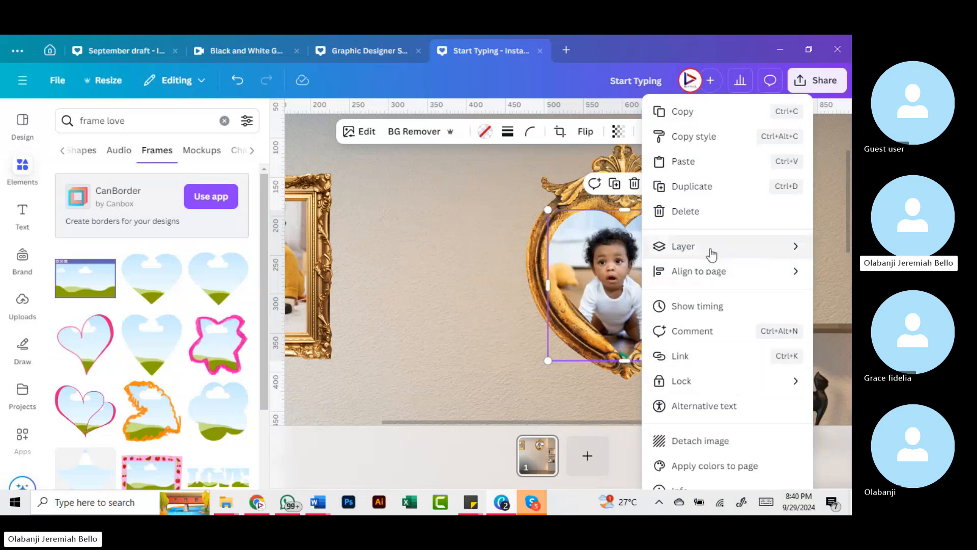
pyautogui.click(565, 297)
# Step: Switch to the Skype call window and open the guest's message in the Canva Training Session chat
pyautogui.click(530, 505)
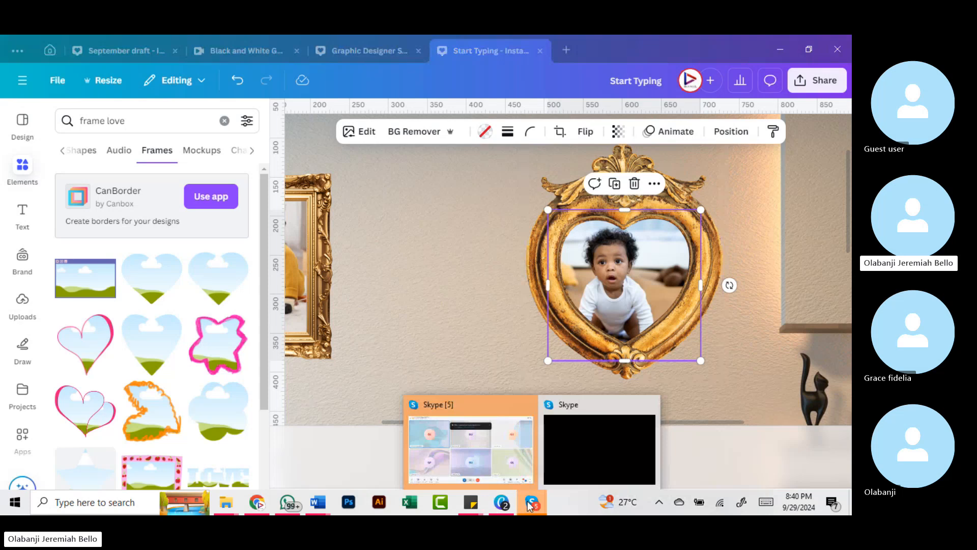
pyautogui.click(480, 437)
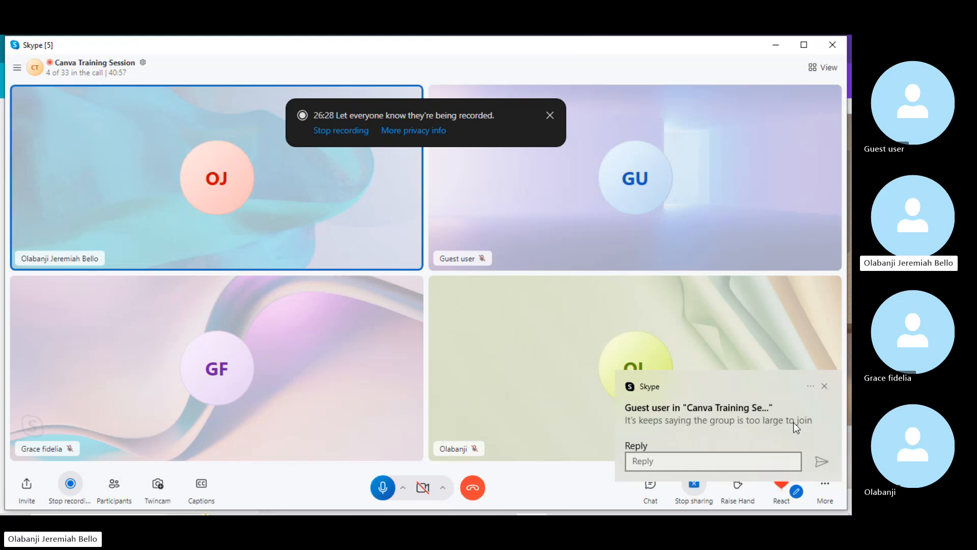
pyautogui.click(710, 416)
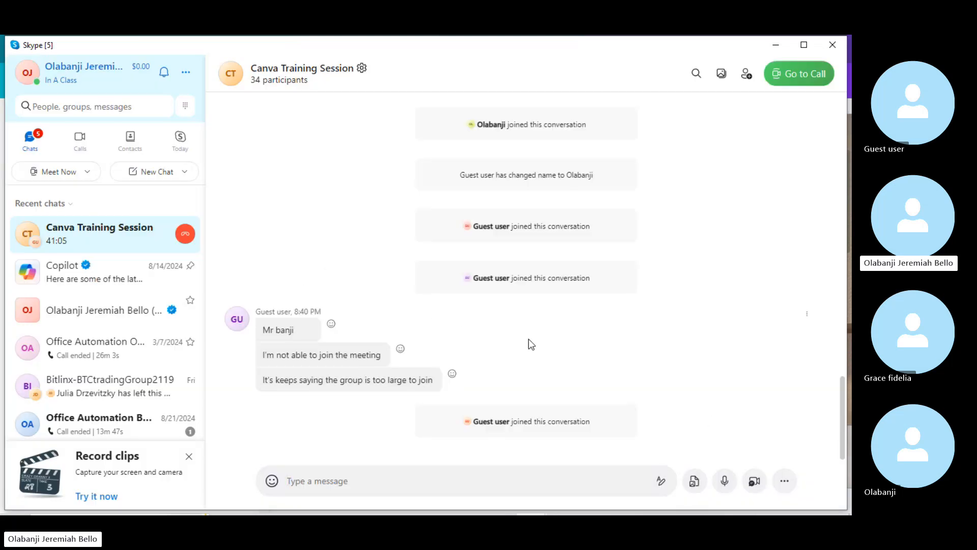
# Step: Look through the message sender's guest profile, close it, and return to the Canva design
pyautogui.click(237, 321)
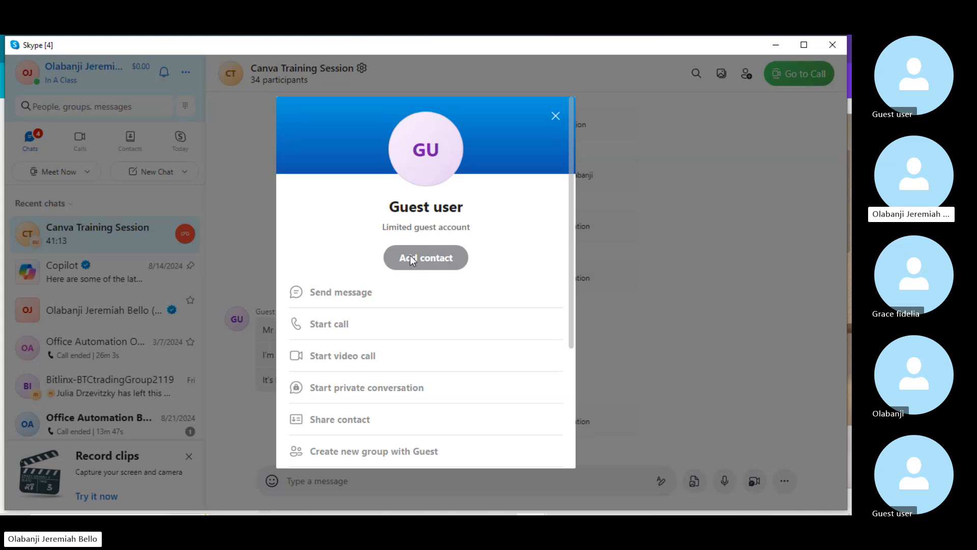
pyautogui.scroll(-3, 512, 355)
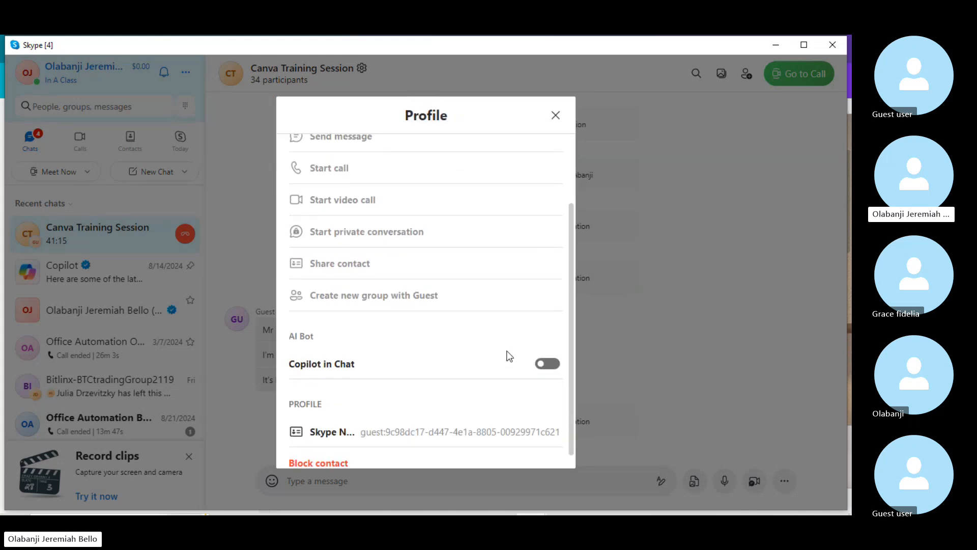
pyautogui.scroll(3, 510, 356)
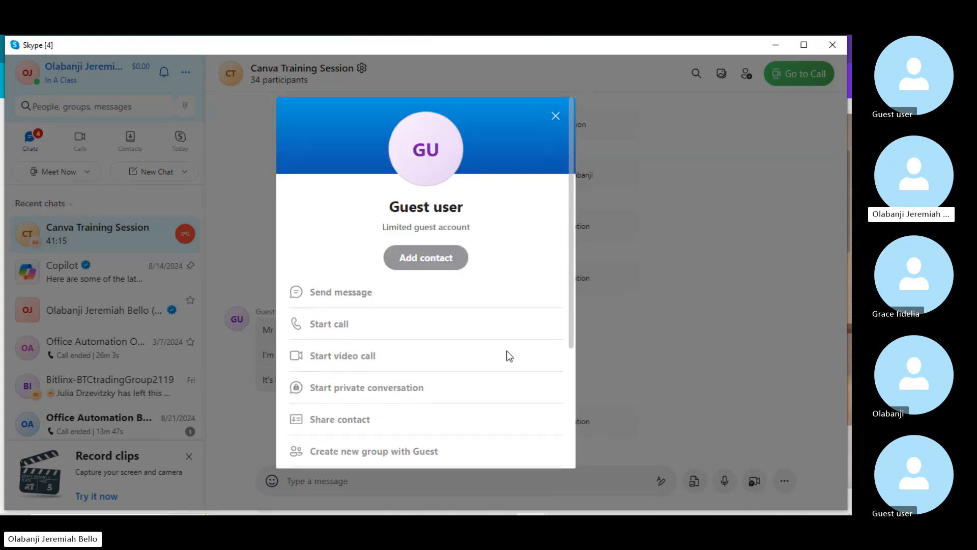
pyautogui.scroll(-3, 404, 260)
pyautogui.scroll(-1, 404, 261)
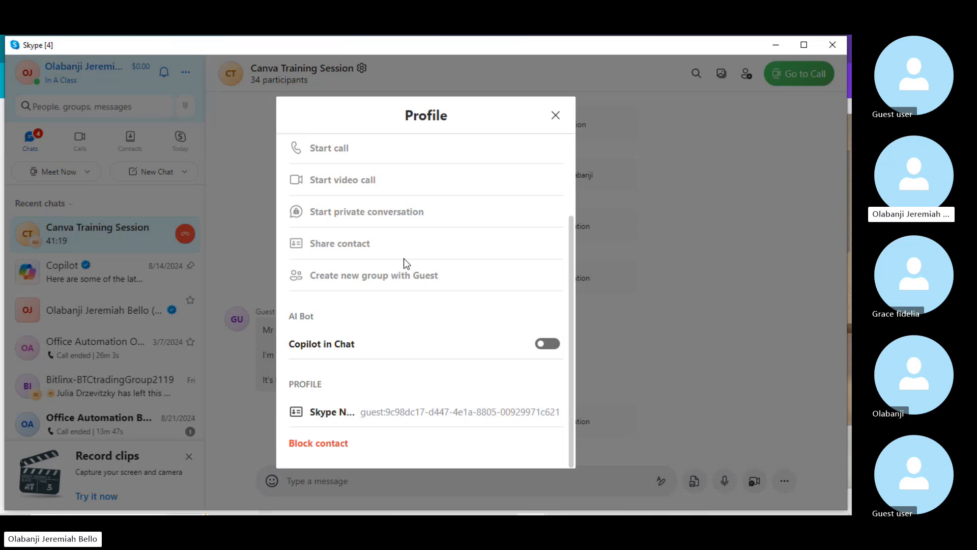
pyautogui.scroll(5, 487, 259)
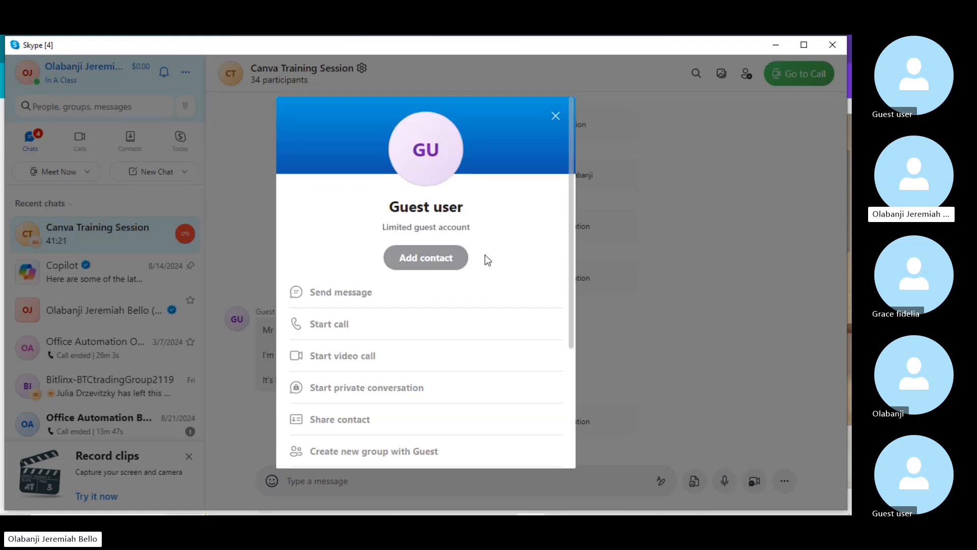
pyautogui.click(556, 116)
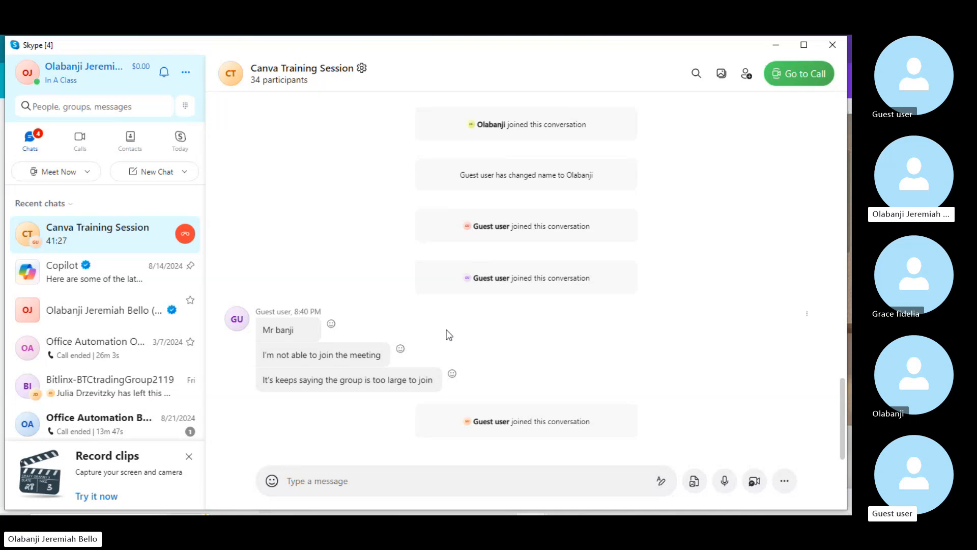
pyautogui.click(774, 49)
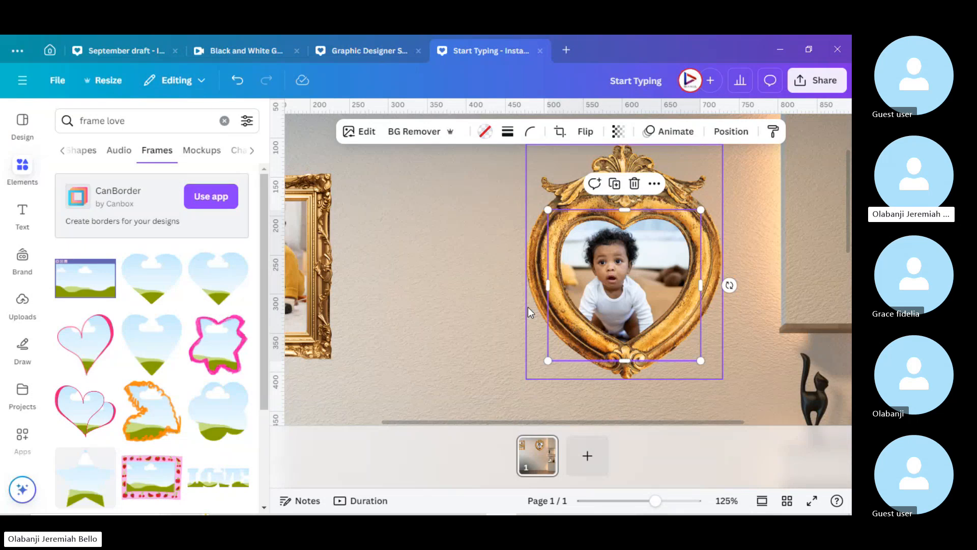
# Step: Group the gold heart frame with the heart-shaped baby photo behind it
pyautogui.click(478, 288)
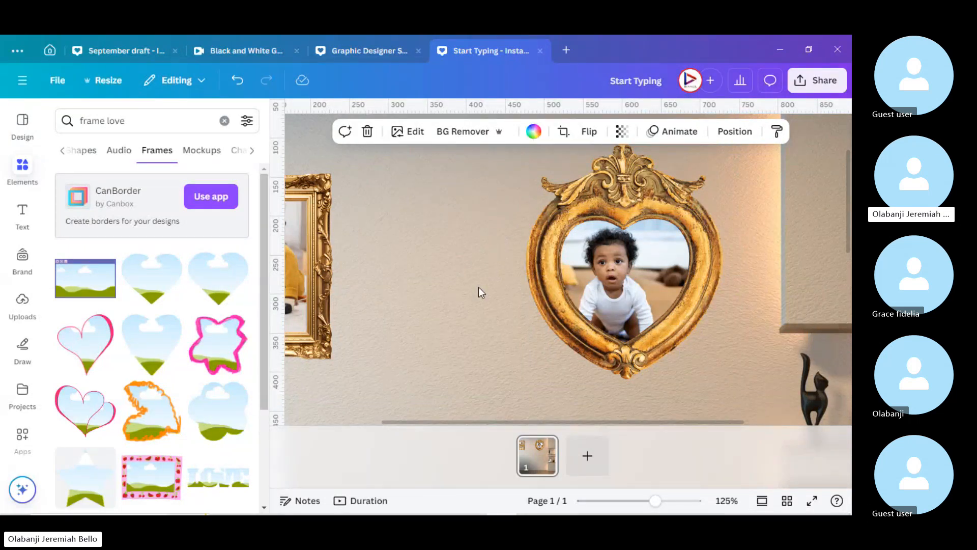
pyautogui.scroll(-5, 479, 287)
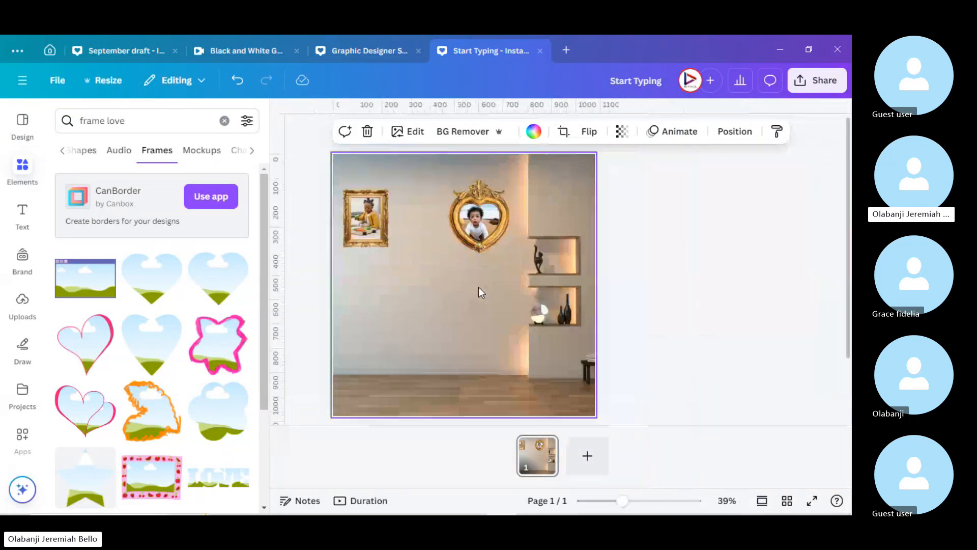
pyautogui.click(493, 204)
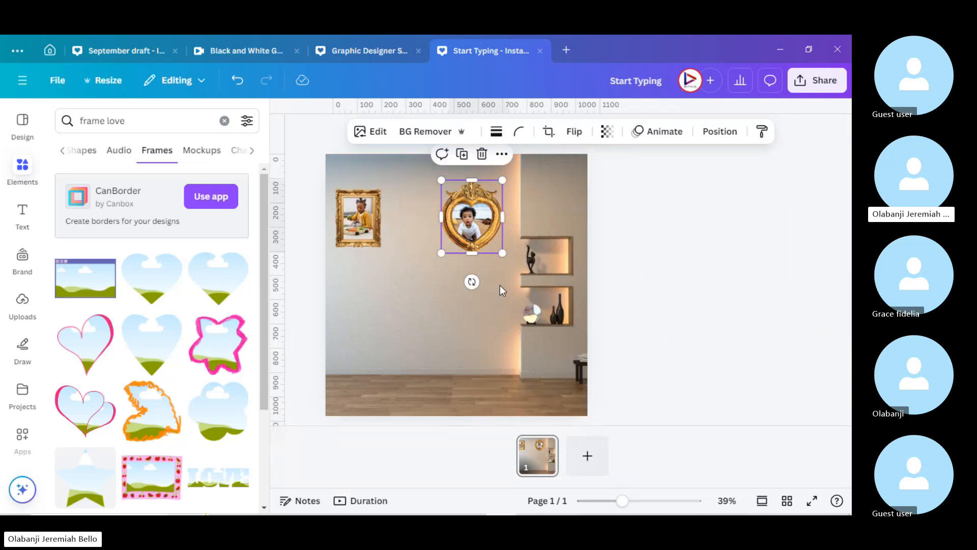
pyautogui.moveTo(500, 285); pyautogui.dragTo(440, 208)
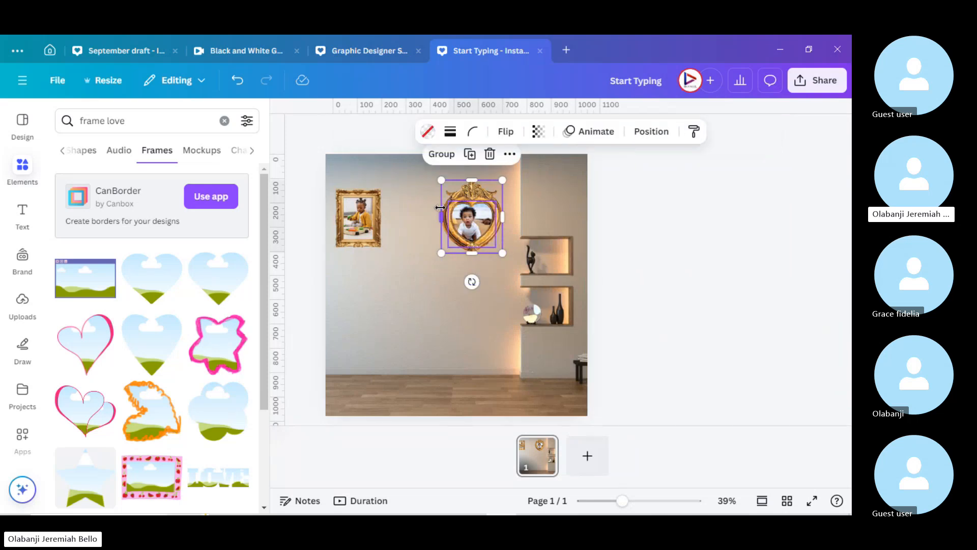
pyautogui.click(458, 155)
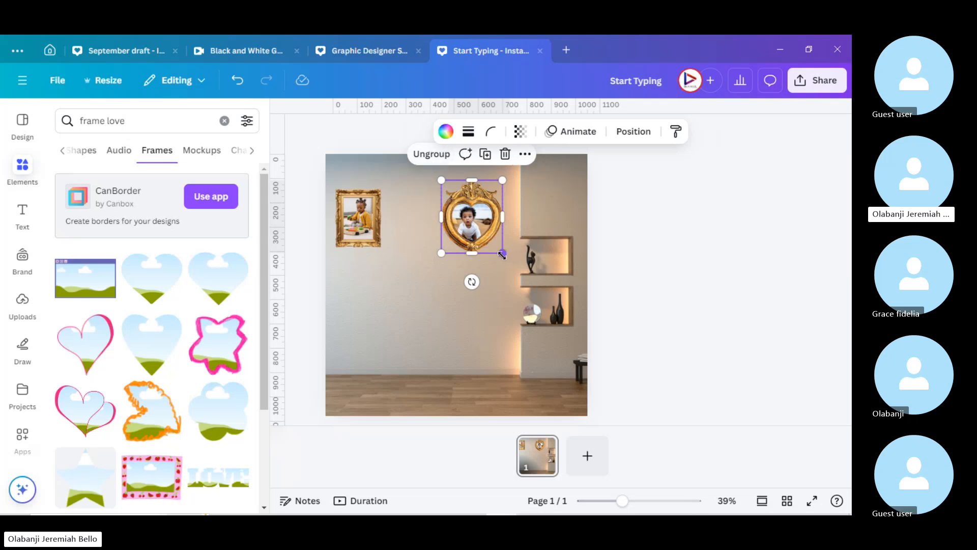
# Step: Shrink the grouped heart picture slightly and move it closer to the rectangular gold frame, level with it
pyautogui.moveTo(502, 256)
pyautogui.mouseDown()
pyautogui.moveTo(482, 242)
pyautogui.moveTo(487, 248)
pyautogui.mouseUp()
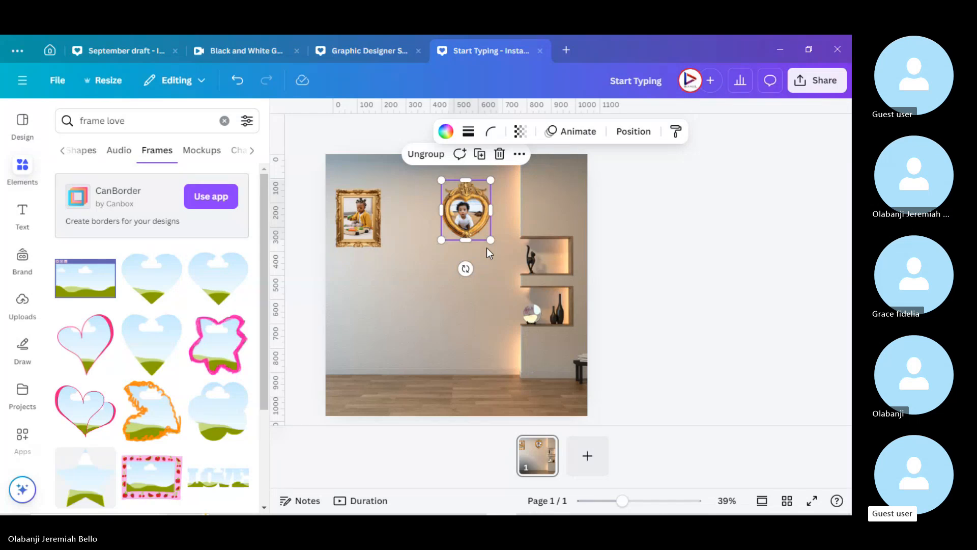
pyautogui.click(646, 227)
pyautogui.moveTo(470, 209); pyautogui.dragTo(439, 217)
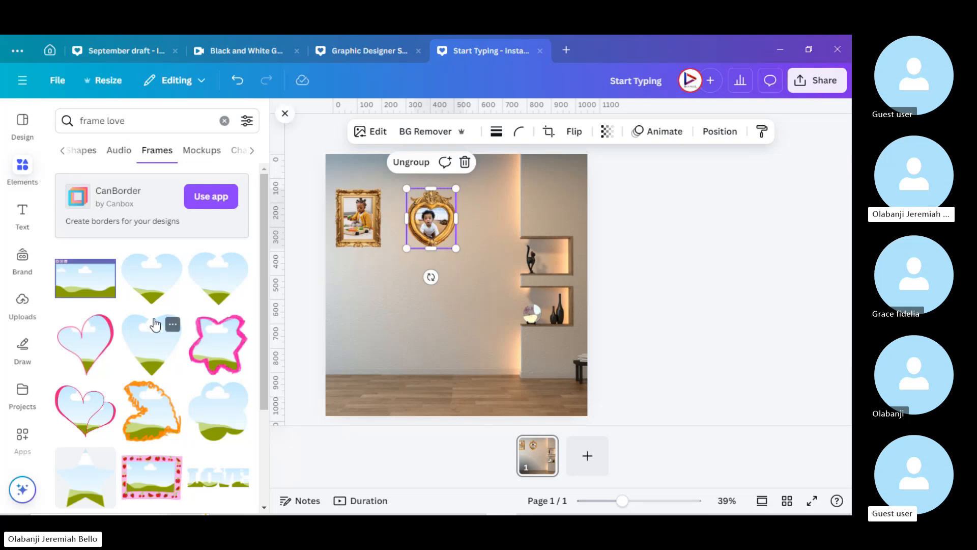
# Step: Add another plain heart-shaped photo frame and place it on the lower wall beneath the framed pictures
pyautogui.click(166, 284)
pyautogui.moveTo(469, 285); pyautogui.dragTo(441, 321)
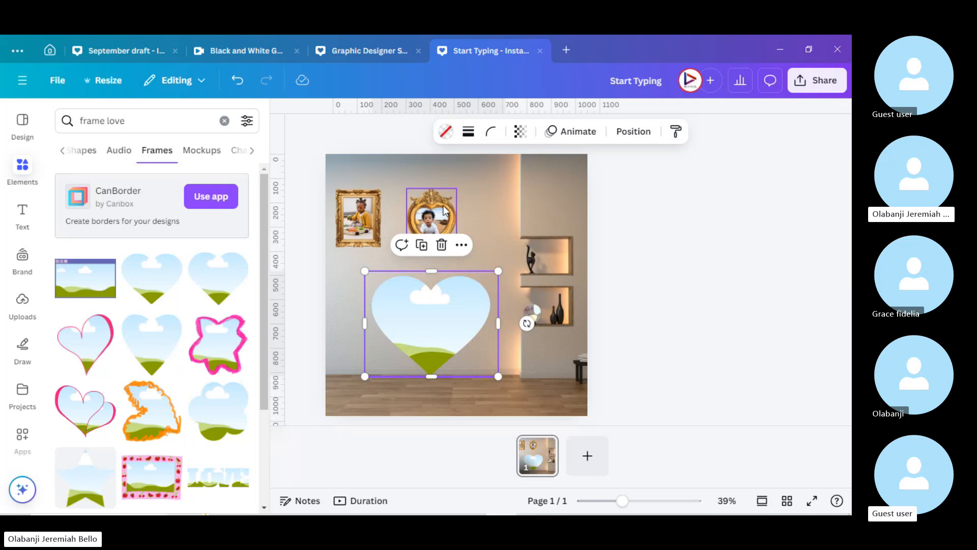
# Step: Undo the recent changes back to before the crawling baby photo was placed in the heart-shaped photo frame
pyautogui.click(237, 80)
pyautogui.click(238, 80)
pyautogui.click(238, 80)
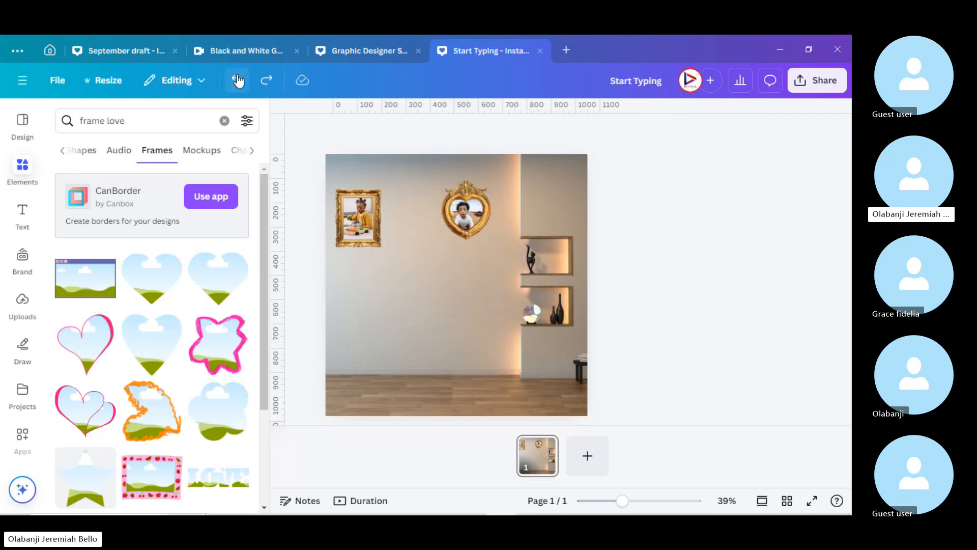
pyautogui.click(238, 81)
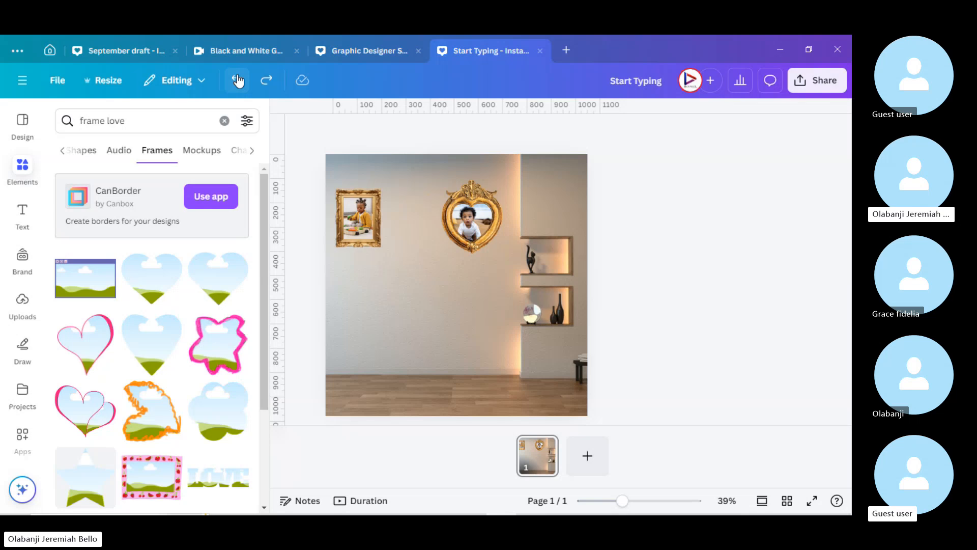
pyautogui.click(237, 80)
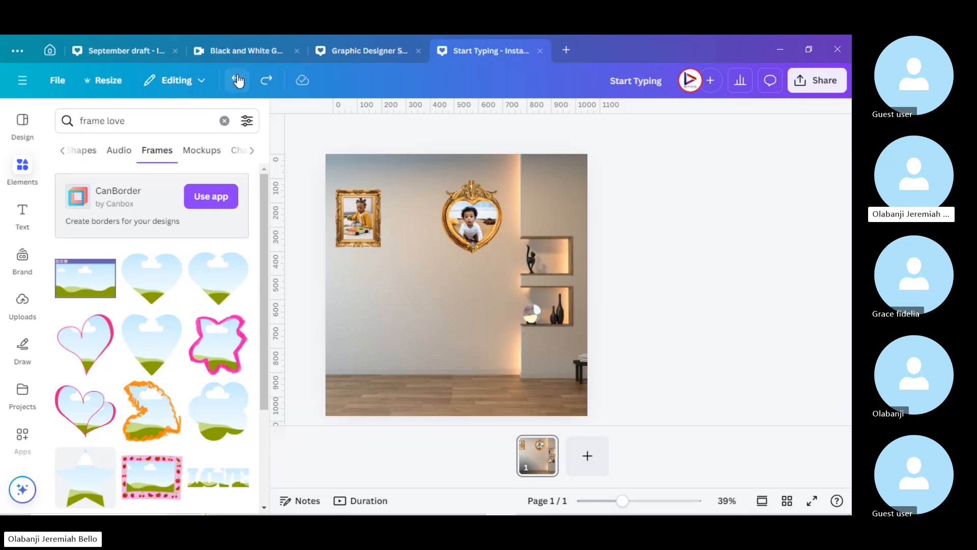
pyautogui.click(239, 81)
pyautogui.click(239, 81)
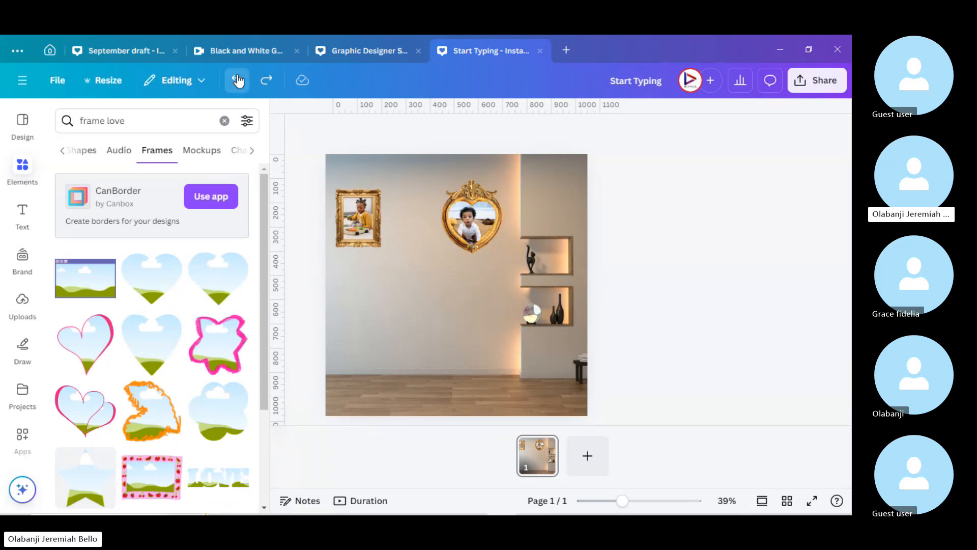
pyautogui.click(238, 81)
# Step: Move the crawling baby photo and the empty heart-shaped photo frame down the page, away from the gold heart frame
pyautogui.moveTo(427, 251); pyautogui.dragTo(424, 355)
pyautogui.moveTo(474, 225); pyautogui.dragTo(508, 380)
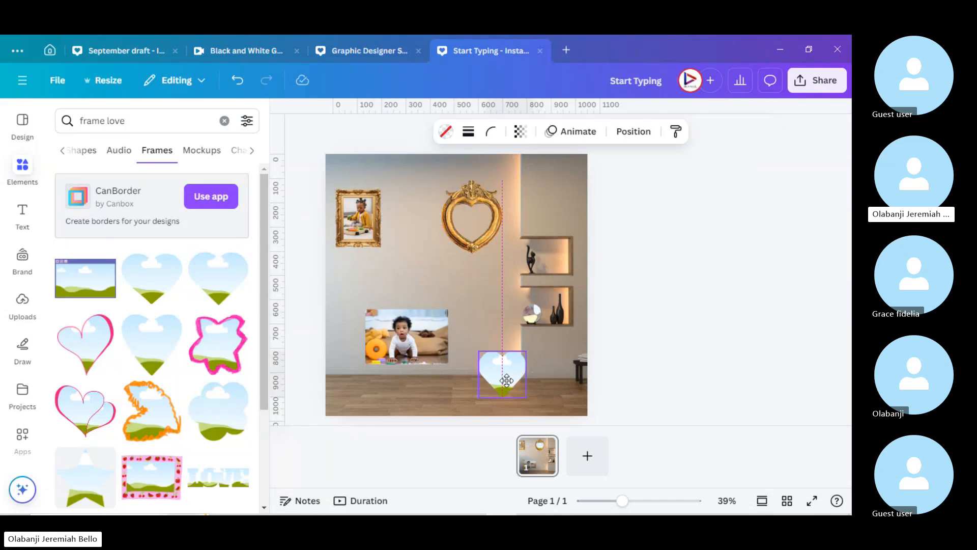
# Step: Try the uncropped crawling baby photo directly behind the gold heart frame, and undo the placement
pyautogui.click(432, 315)
pyautogui.moveTo(402, 338); pyautogui.dragTo(469, 225)
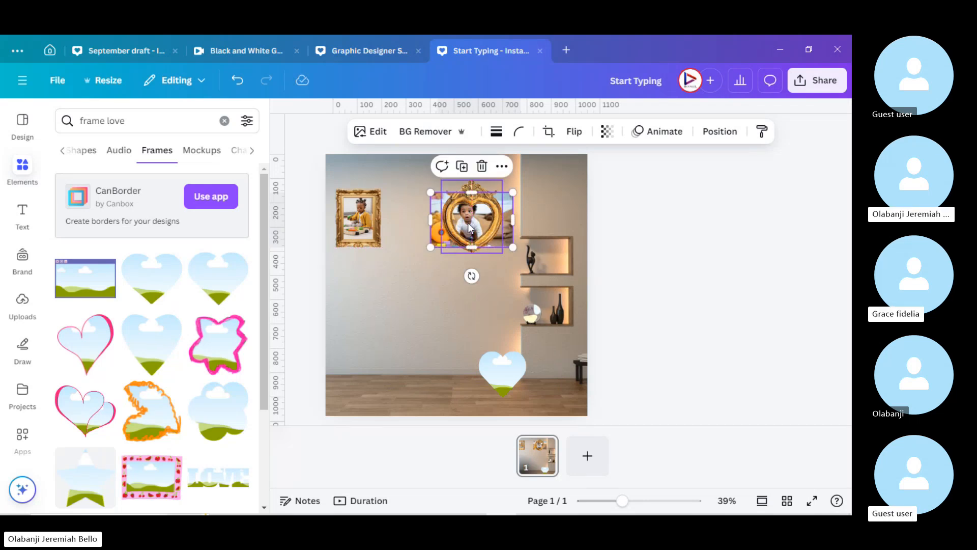
pyautogui.hotkey('ctrl', 'z')
# Step: Shift the gold heart frame slightly left and place the empty heart-shaped photo frame below it, beside the crawling baby photo
pyautogui.click(481, 217)
pyautogui.moveTo(485, 215)
pyautogui.mouseDown()
pyautogui.moveTo(461, 175)
pyautogui.moveTo(496, 216)
pyautogui.moveTo(471, 204)
pyautogui.moveTo(473, 214)
pyautogui.mouseUp()
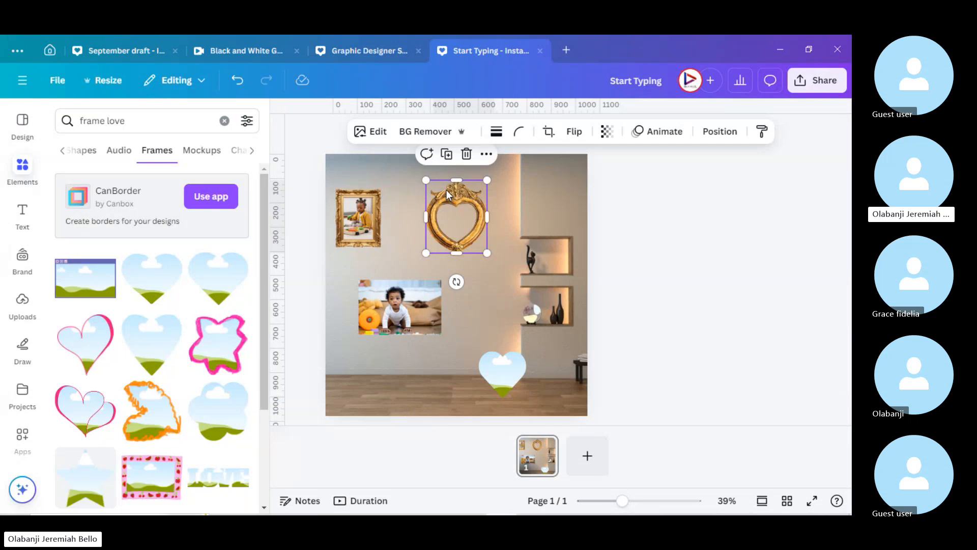
pyautogui.click(516, 376)
pyautogui.moveTo(515, 376); pyautogui.dragTo(489, 288)
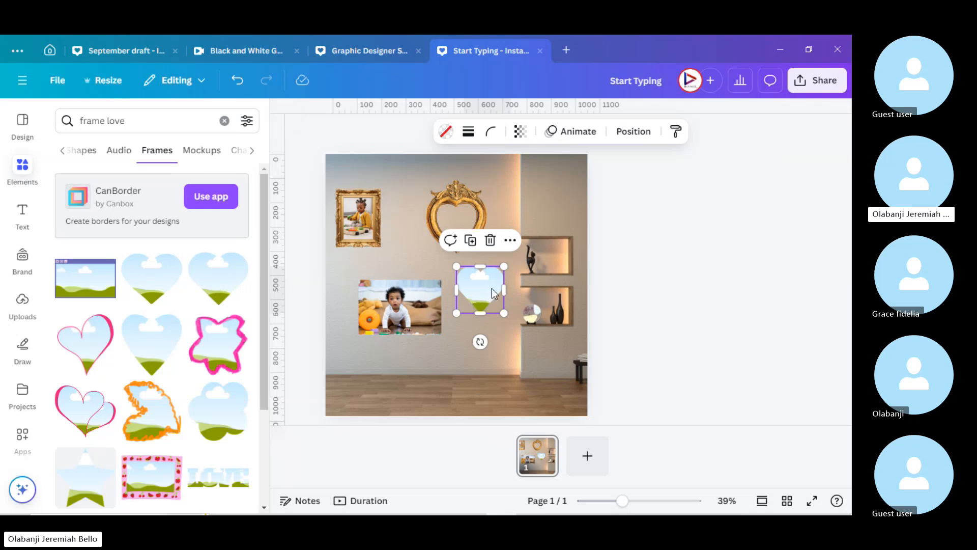
# Step: Fill the empty heart-shaped photo frame with the crawling baby photo and move it over the gold heart frame's opening
pyautogui.click(722, 274)
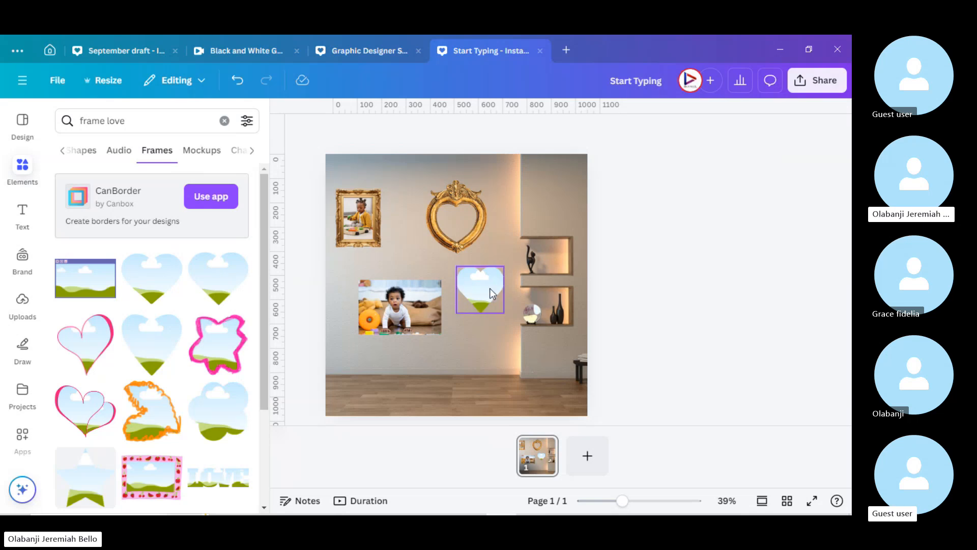
pyautogui.scroll(5, 490, 288)
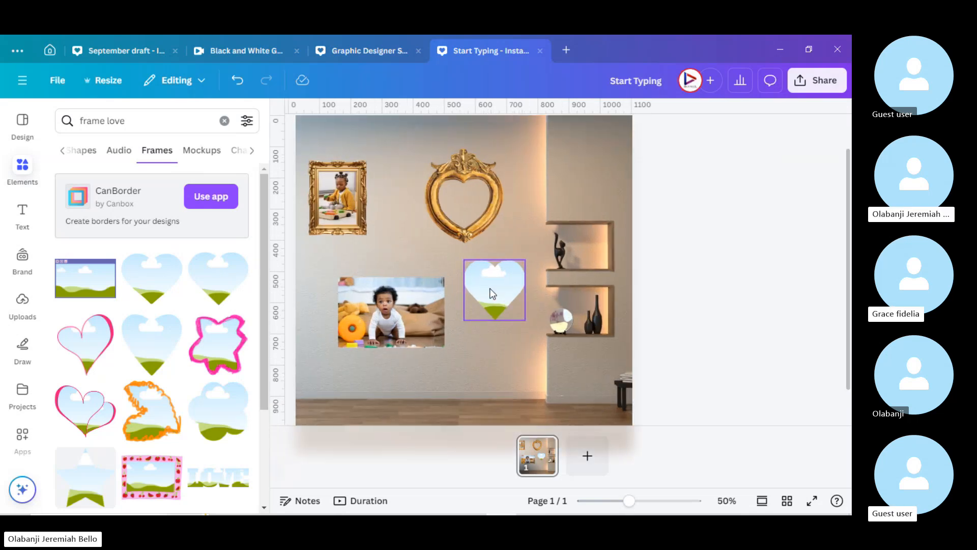
pyautogui.click(599, 295)
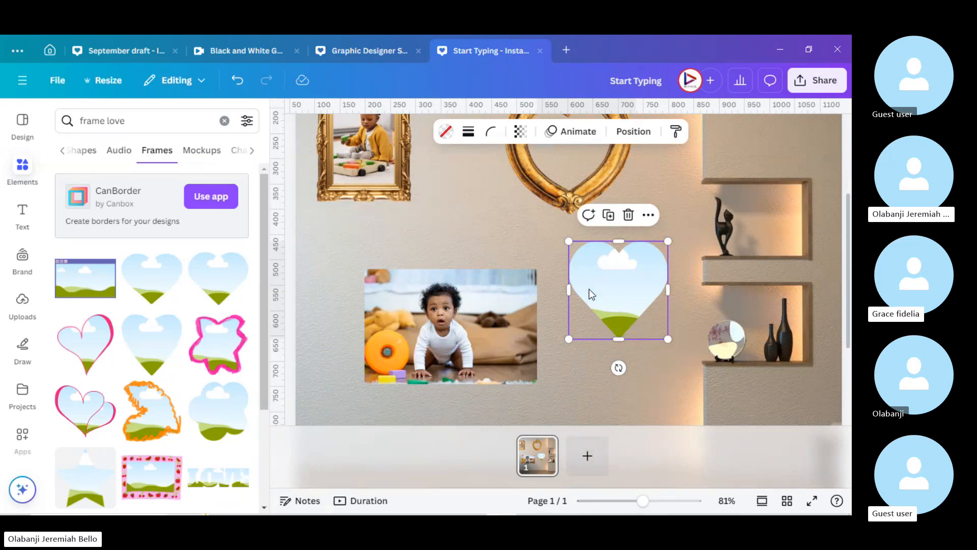
pyautogui.click(545, 172)
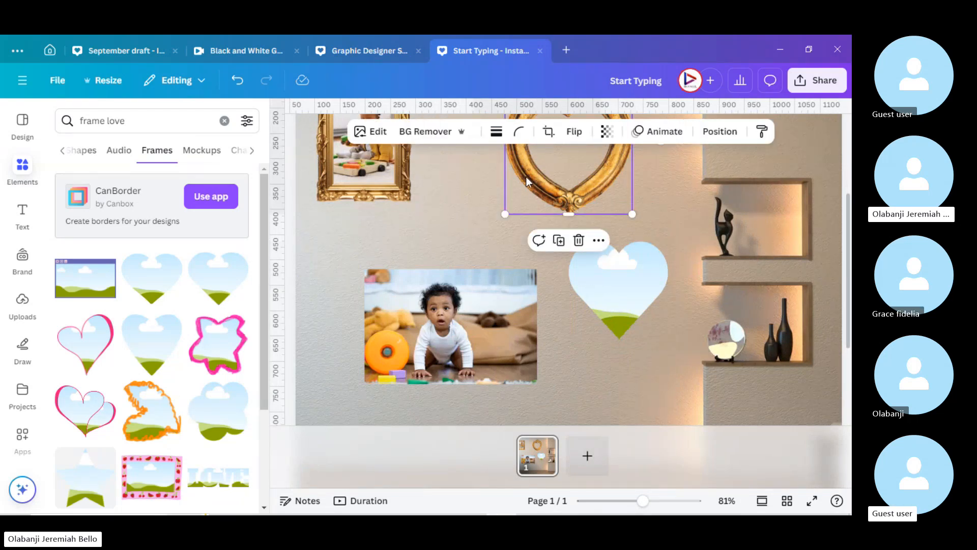
pyautogui.moveTo(429, 289); pyautogui.dragTo(530, 276)
pyautogui.scroll(3, 530, 275)
pyautogui.moveTo(537, 374); pyautogui.dragTo(564, 224)
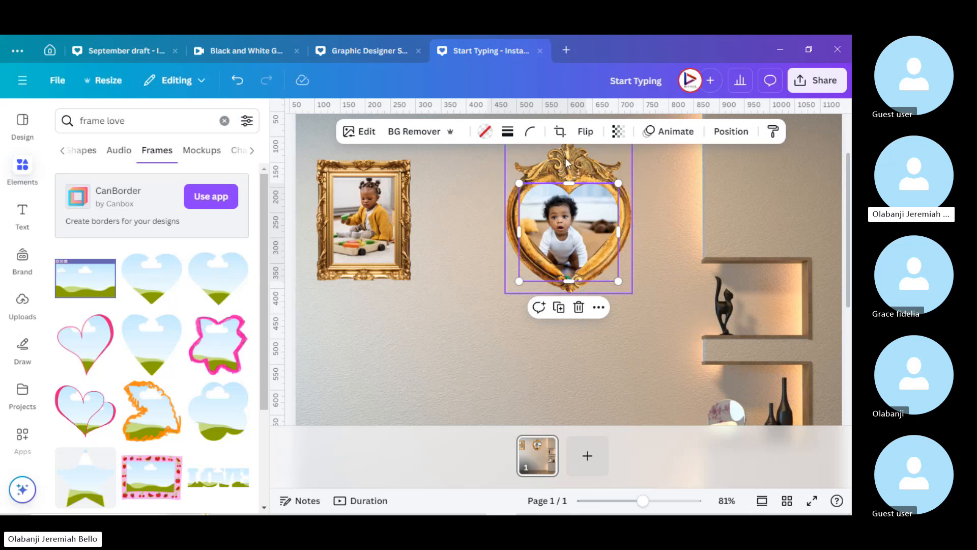
# Step: Send the heart-shaped baby photo to the back so it sits behind the gold heart frame
pyautogui.rightClick(568, 218)
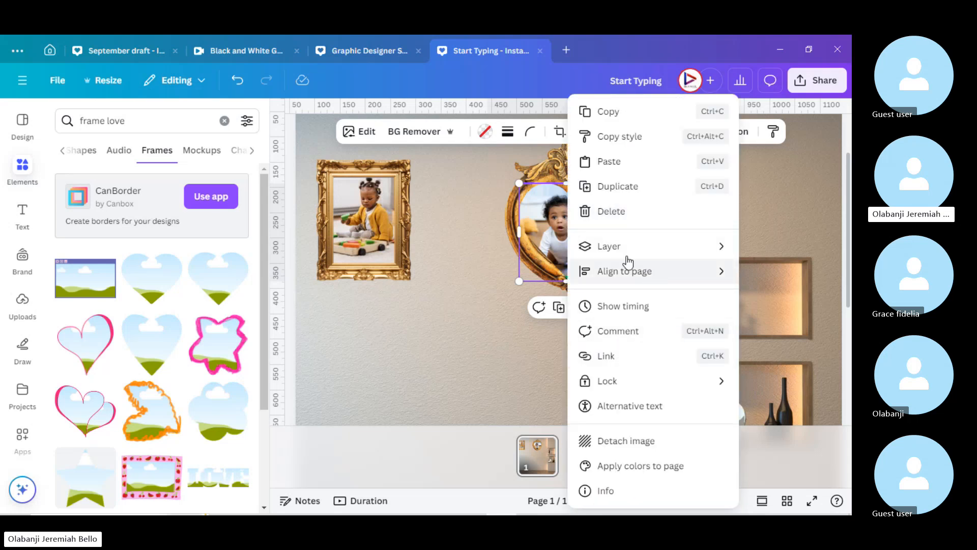
pyautogui.moveTo(613, 251)
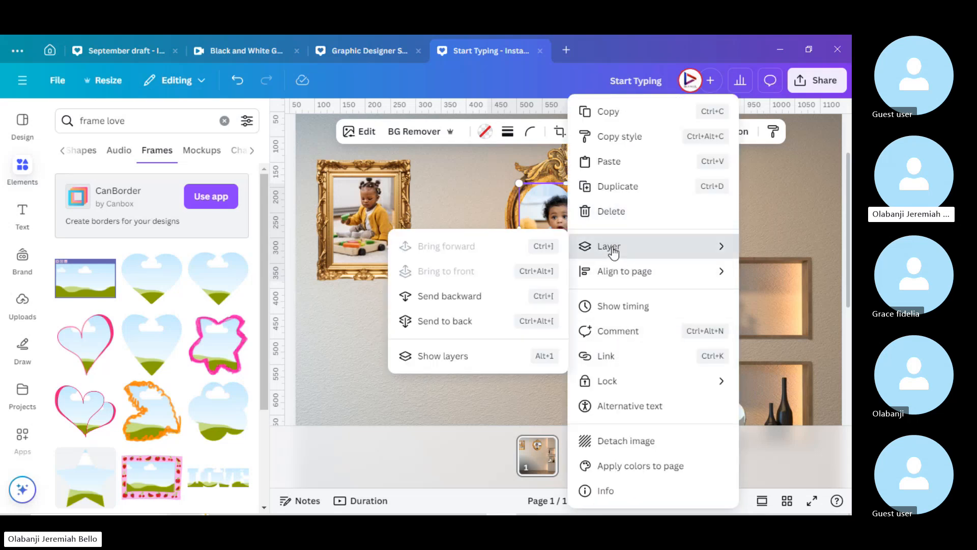
pyautogui.click(431, 322)
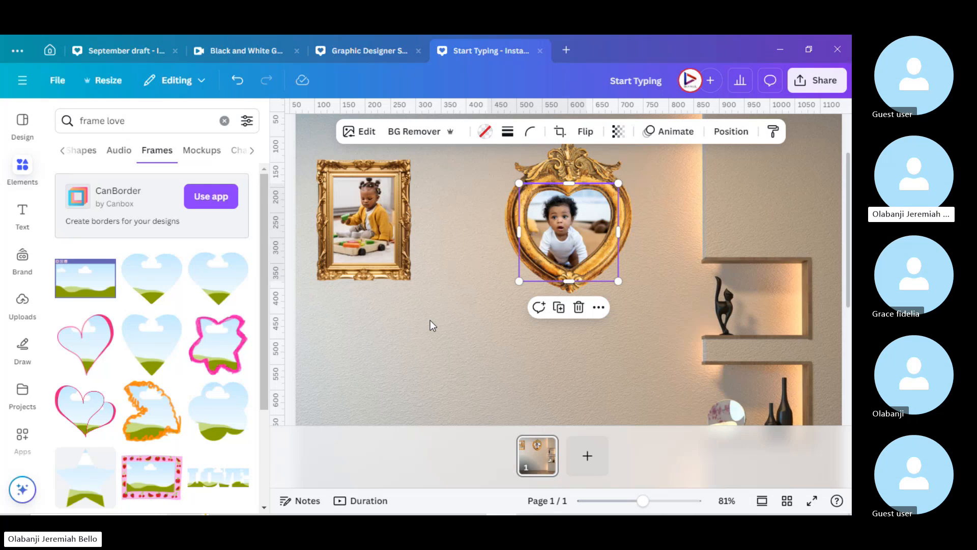
pyautogui.scroll(-5, 430, 320)
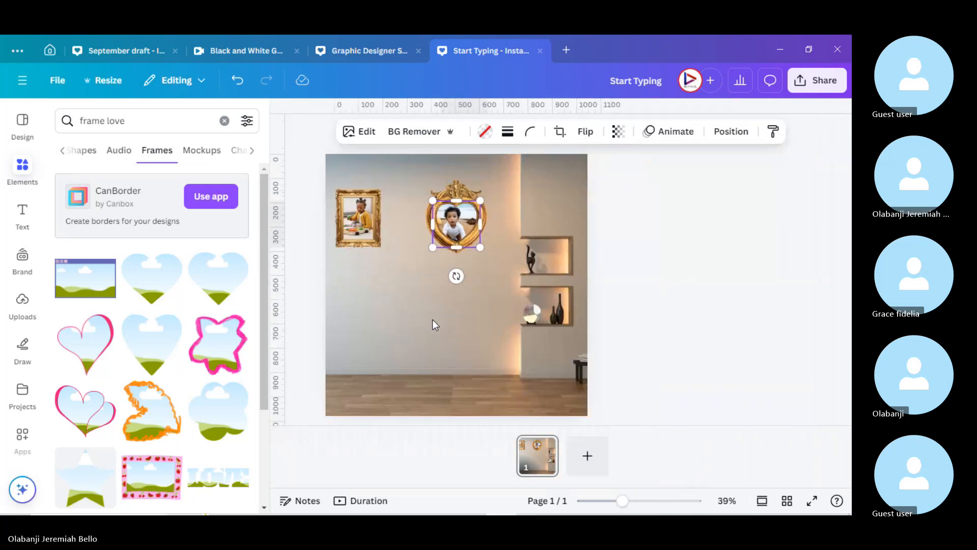
# Step: Try moving the gold heart frame down the wall on its own, and undo the move
pyautogui.click(469, 319)
pyautogui.click(462, 186)
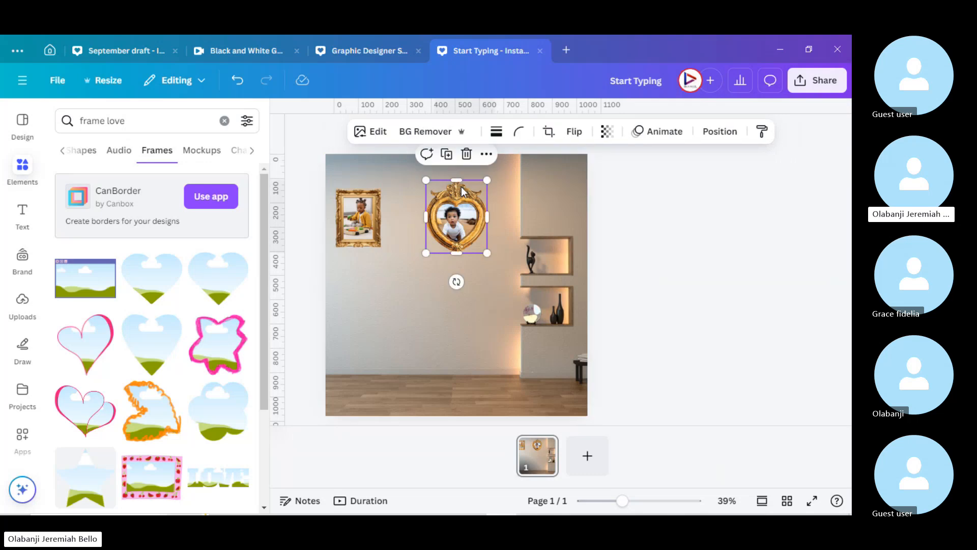
pyautogui.moveTo(462, 186); pyautogui.dragTo(413, 279)
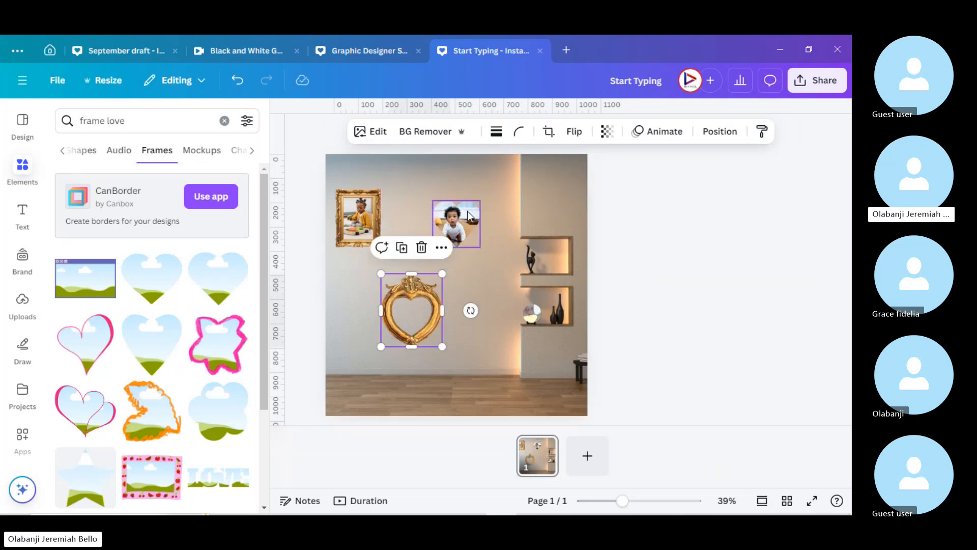
pyautogui.hotkey('ctrl', 'z')
# Step: Group the gold heart frame with its baby photo and move the group close beside the gold rectangular frame
pyautogui.moveTo(501, 278); pyautogui.dragTo(426, 195)
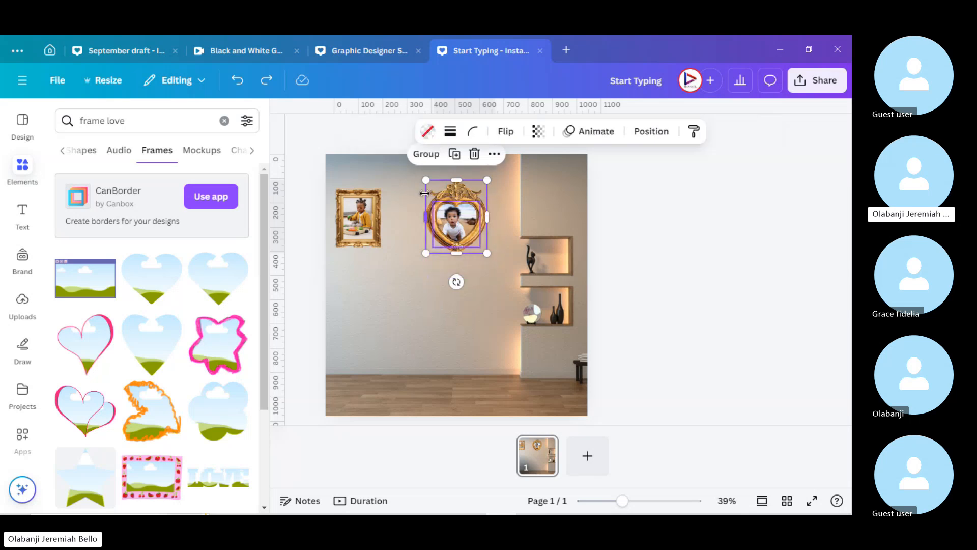
pyautogui.click(429, 154)
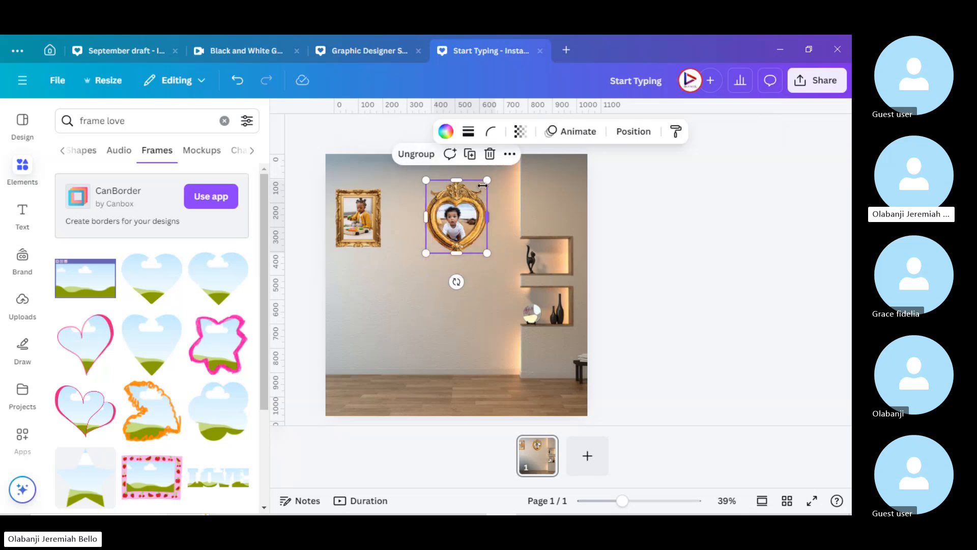
pyautogui.moveTo(480, 193); pyautogui.dragTo(424, 223)
pyautogui.click(688, 274)
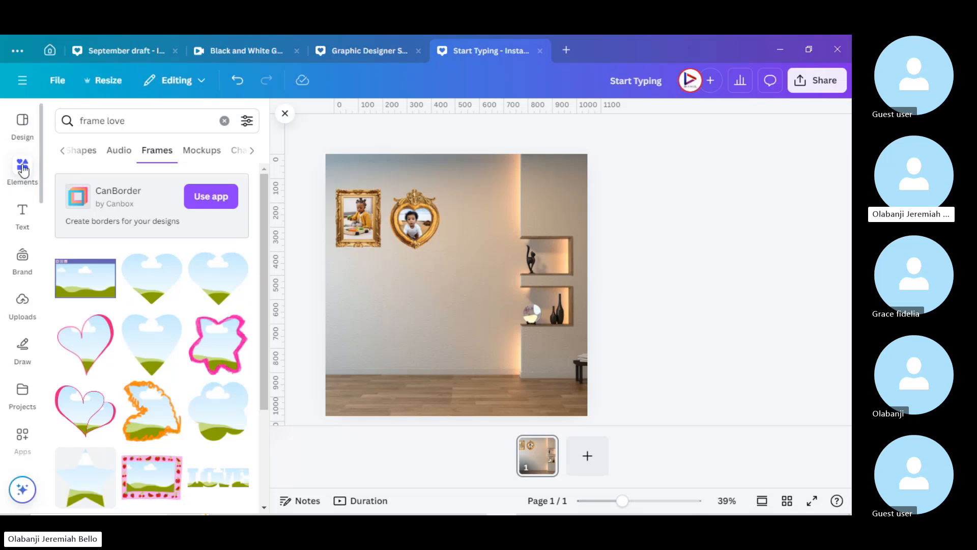
# Step: Search the elements library for "interior design flower" and show results of all types
pyautogui.tripleClick(124, 131)
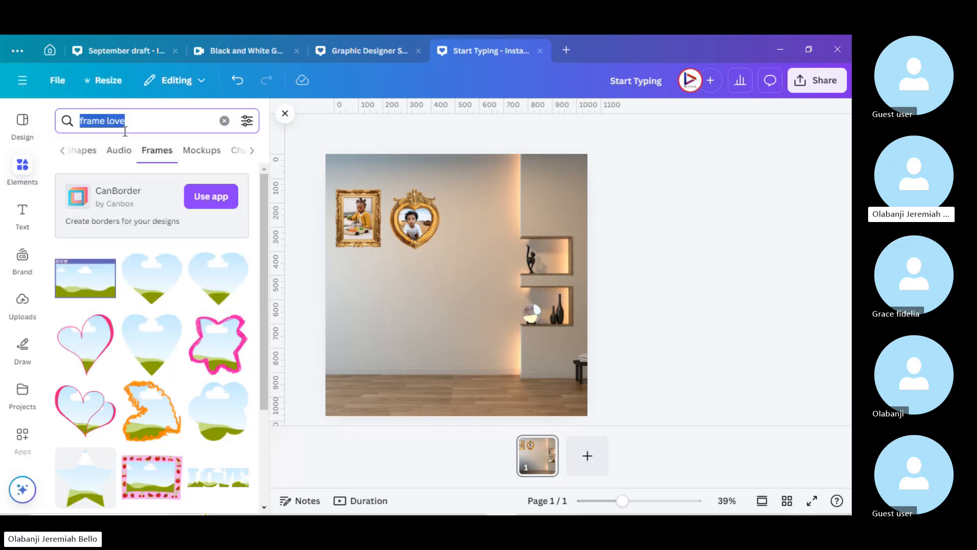
pyautogui.write('interio')
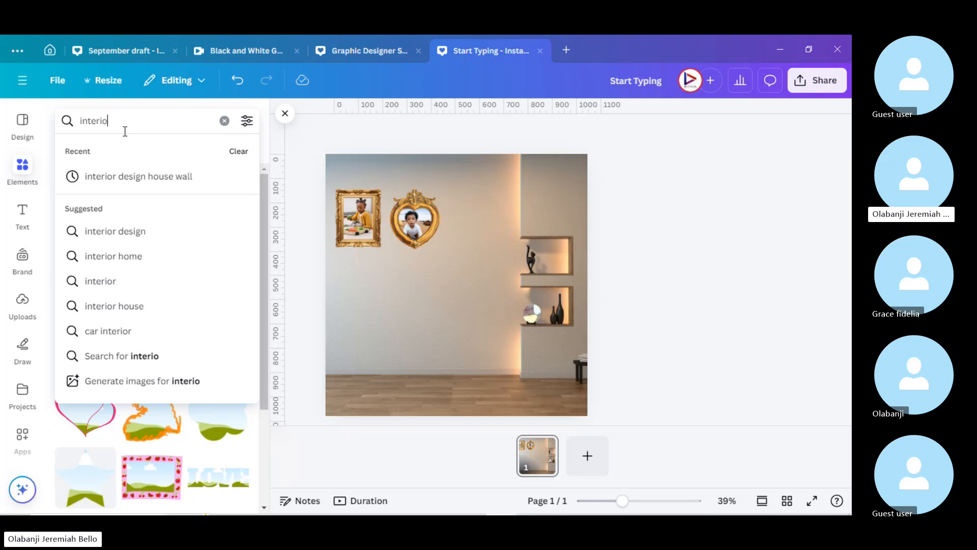
pyautogui.write('r desi')
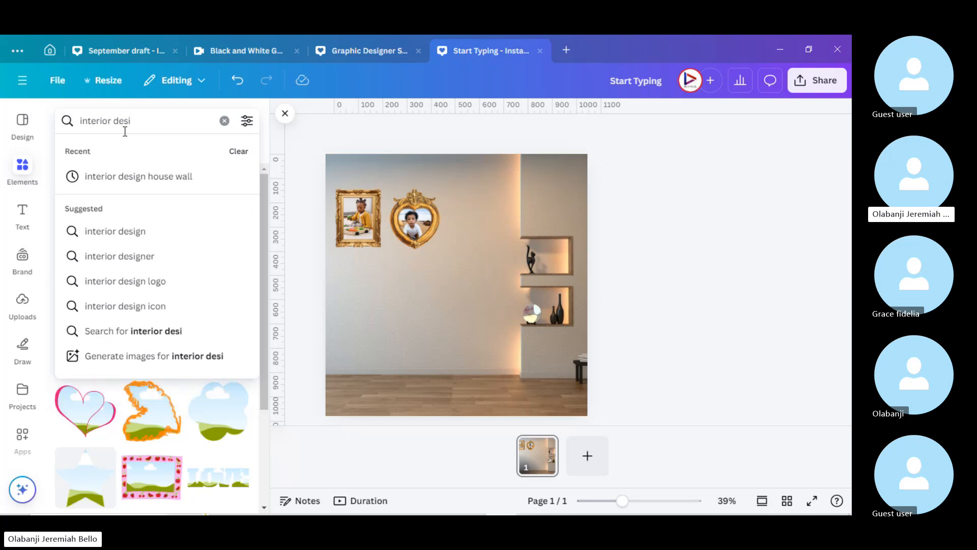
pyautogui.write('gn flower')
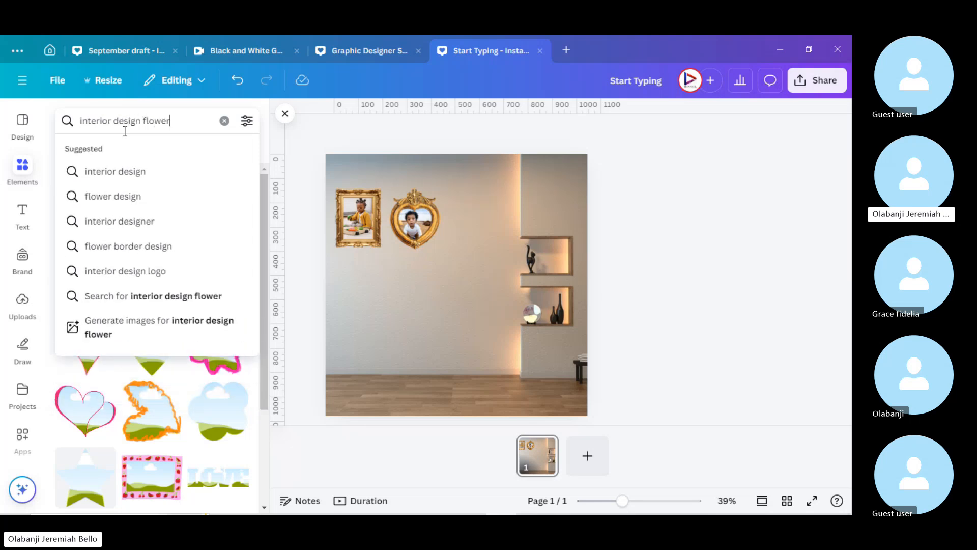
pyautogui.press('Return')
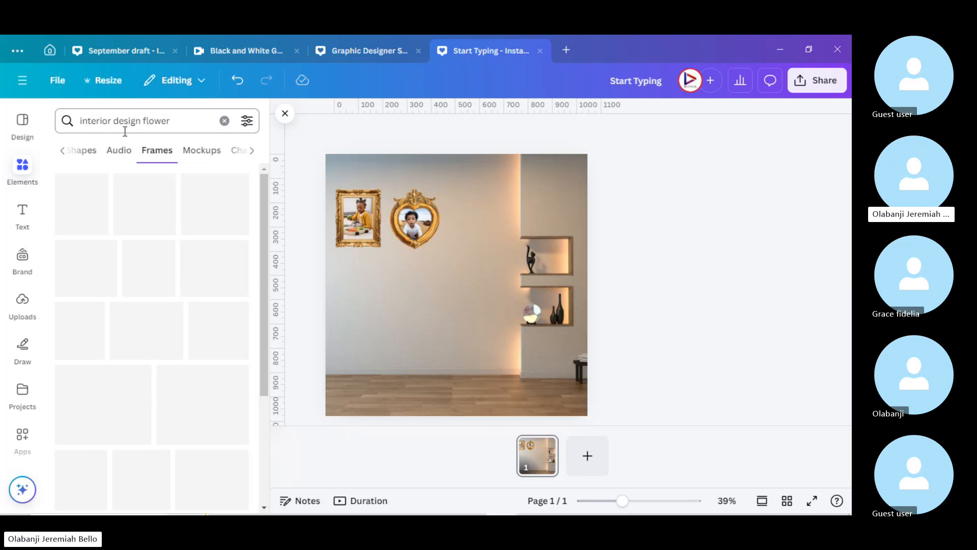
pyautogui.click(63, 151)
pyautogui.click(63, 151)
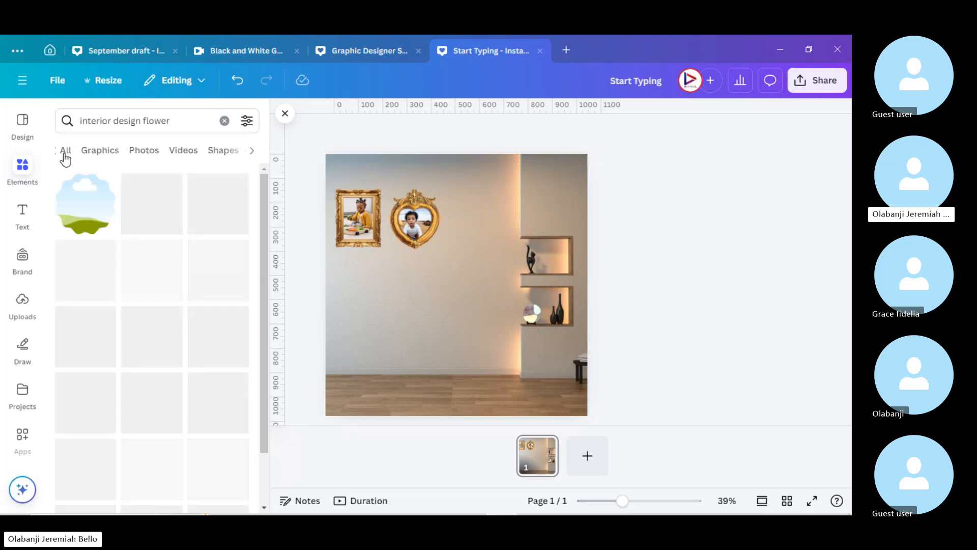
pyautogui.click(68, 152)
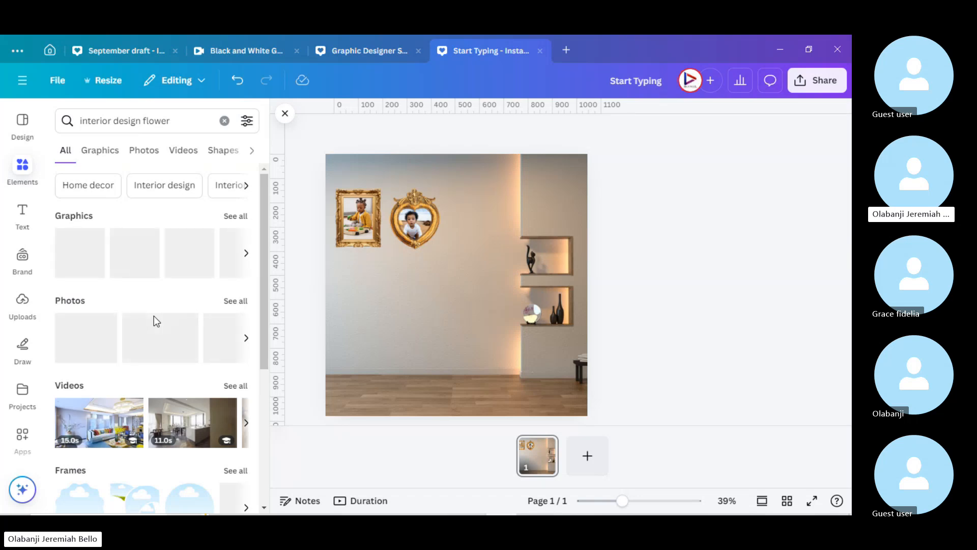
# Step: Switch to the Chrome browser and search for "internet speed test" in a new tab
pyautogui.moveTo(316, 488)
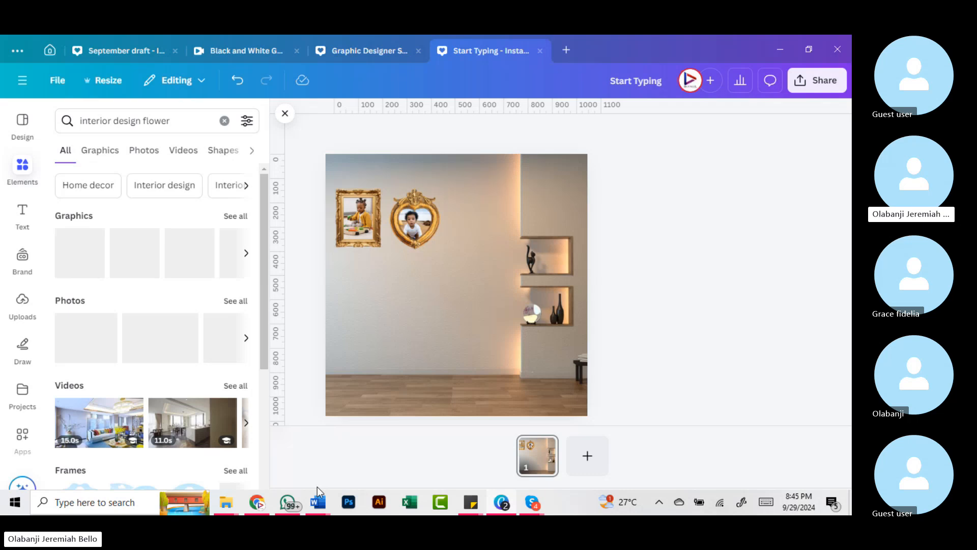
pyautogui.click(257, 503)
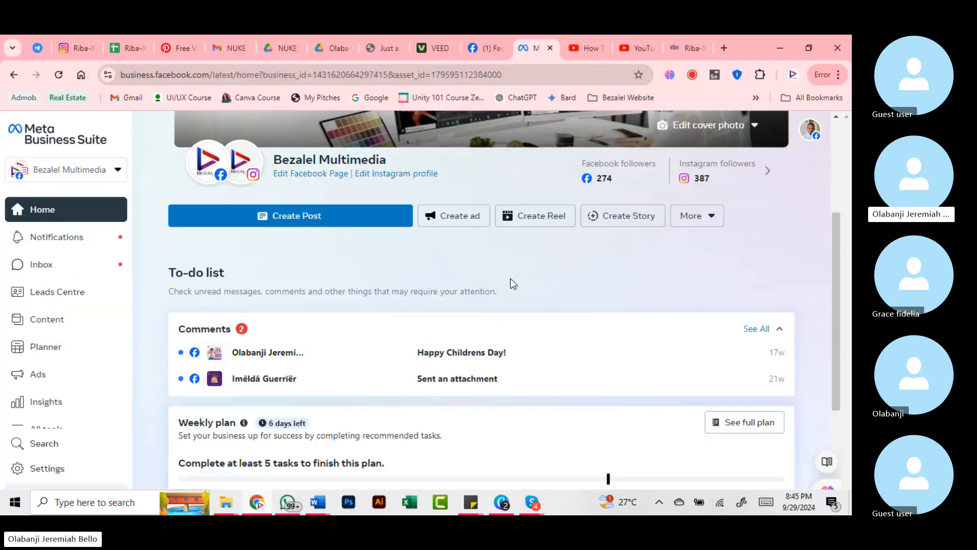
pyautogui.click(719, 46)
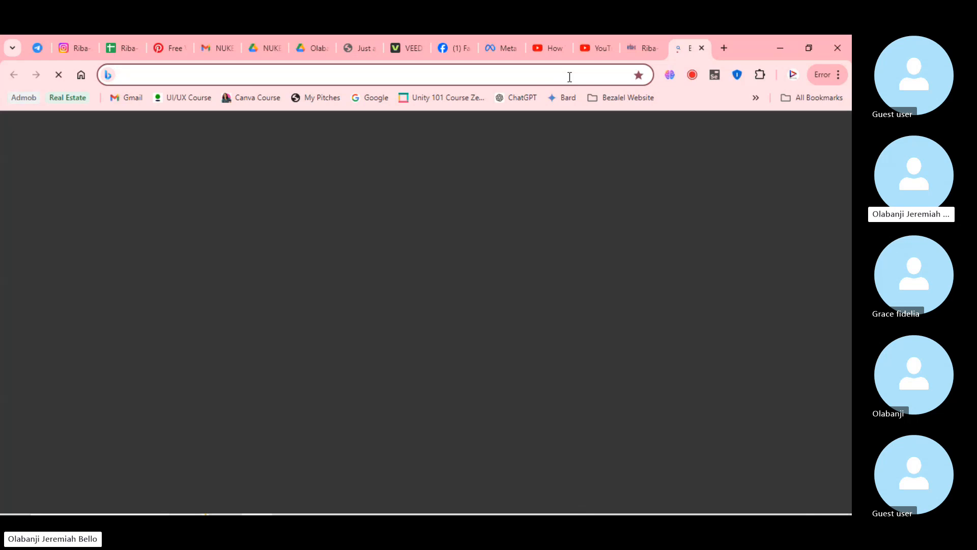
pyautogui.write('in')
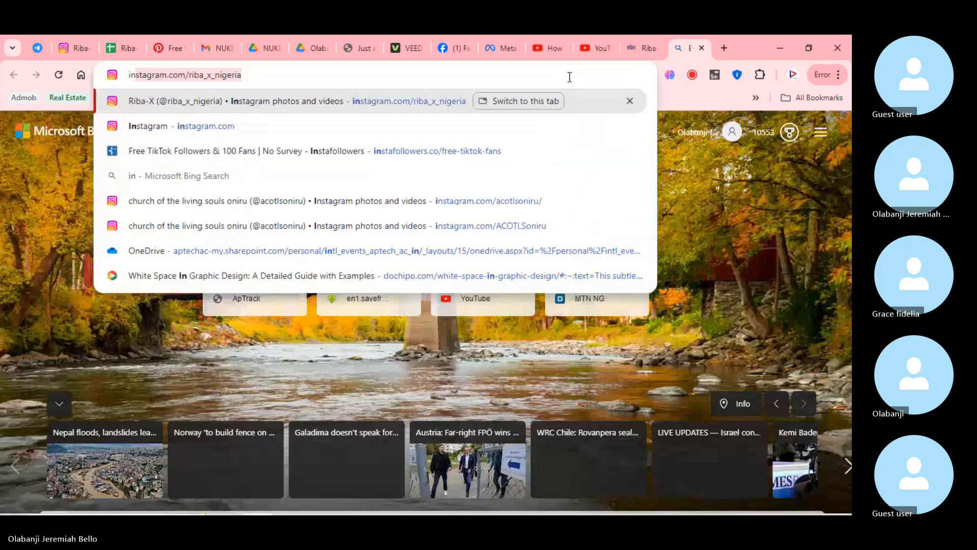
pyautogui.write('ter')
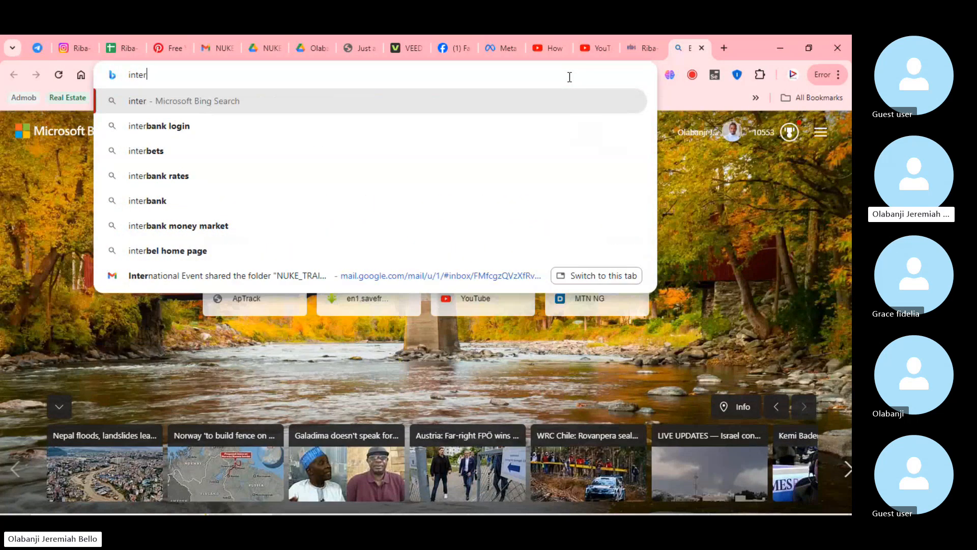
pyautogui.write('ne')
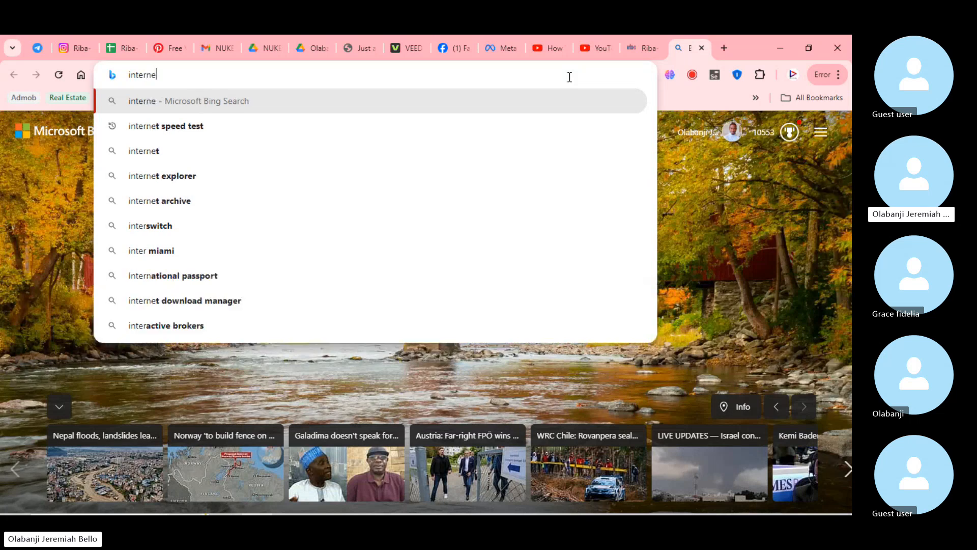
pyautogui.write('t speed')
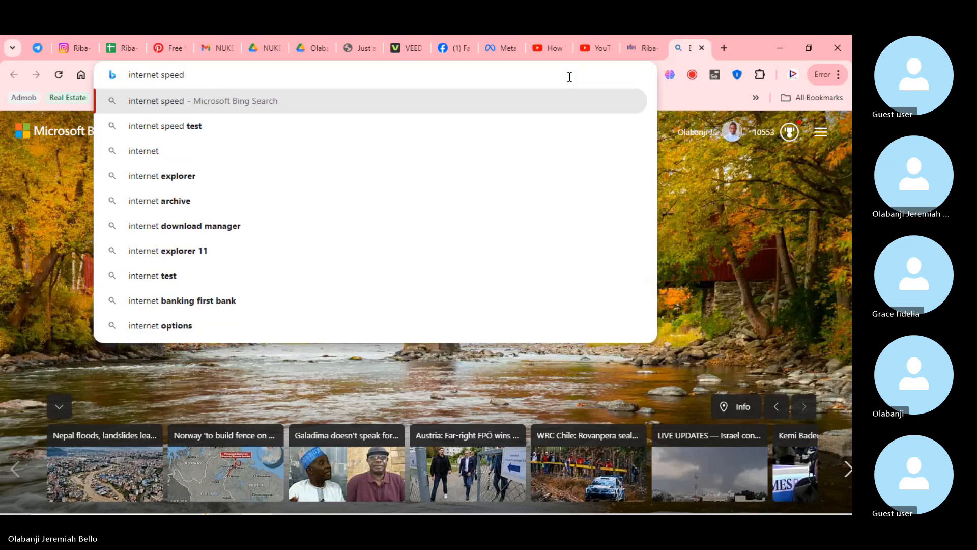
pyautogui.press('Down')
pyautogui.press('Return')
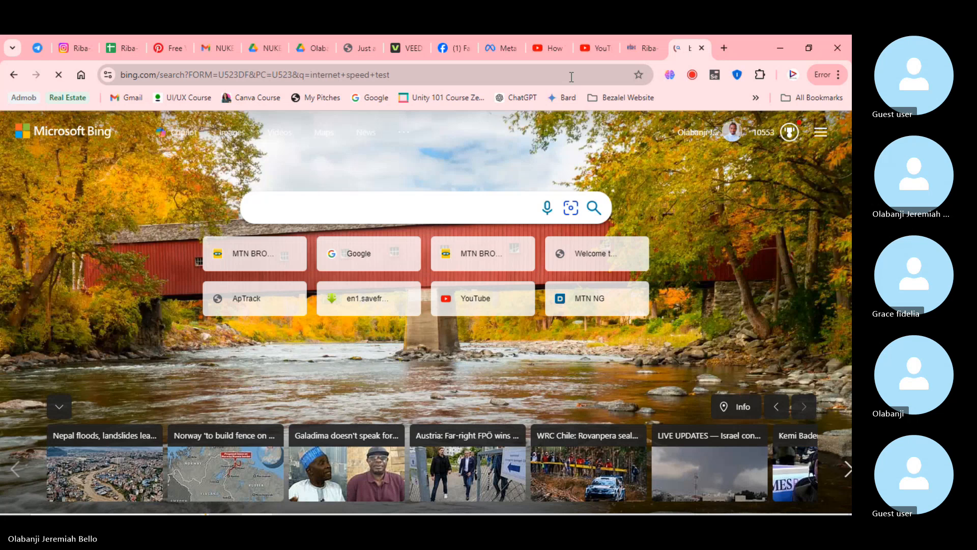
# Step: Switch back to Canva and show all photo results for the interior design flower search
pyautogui.click(776, 53)
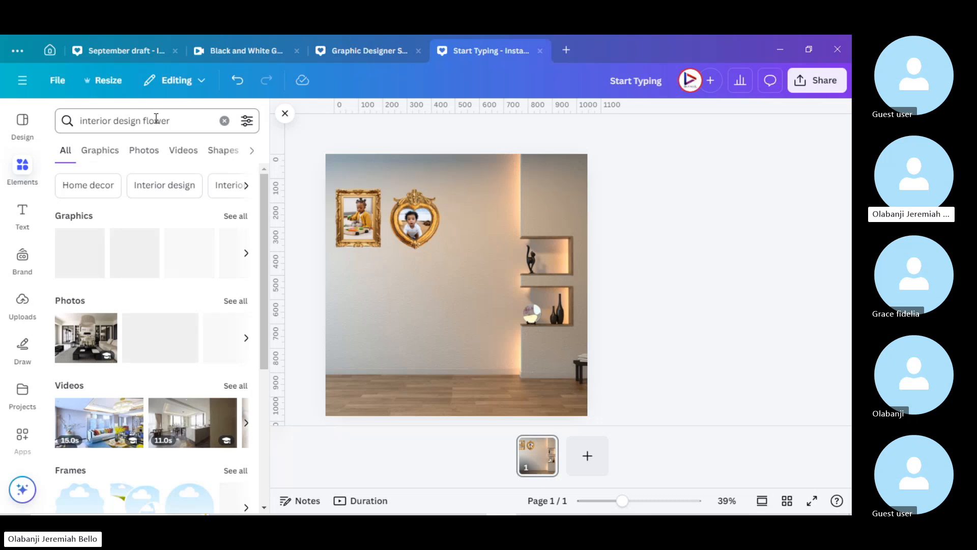
pyautogui.click(237, 301)
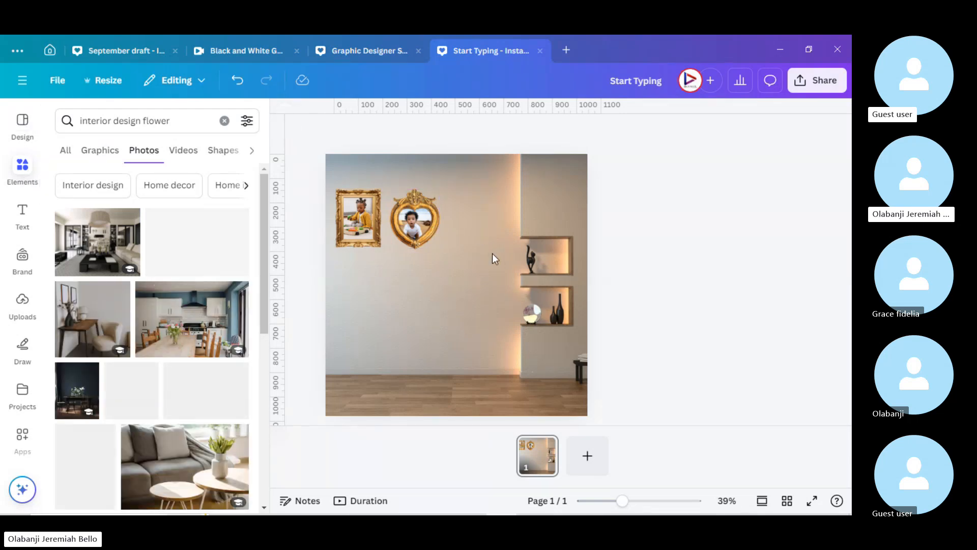
# Step: Clear the element search, add the recently used photo of the man with flowers on a blue background, and move it slightly down the page
pyautogui.click(224, 121)
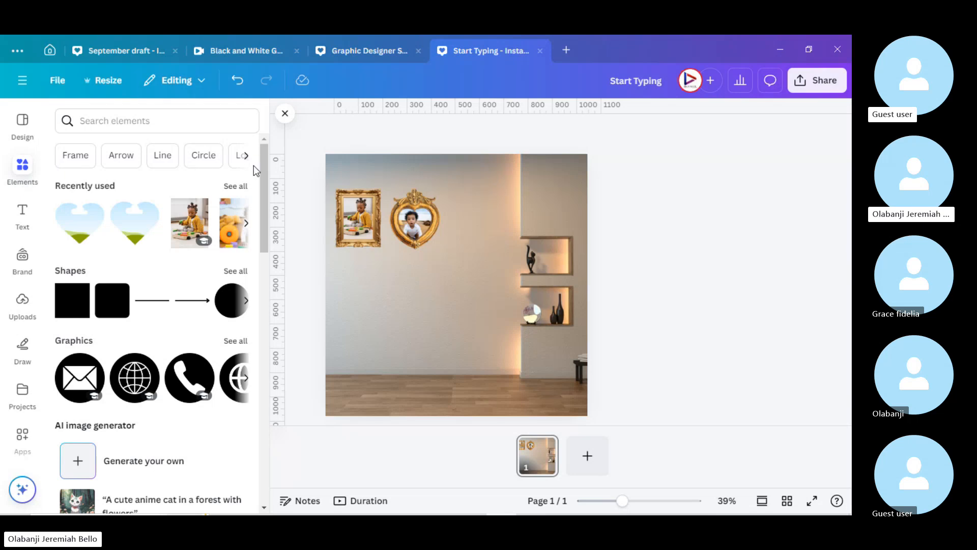
pyautogui.click(234, 188)
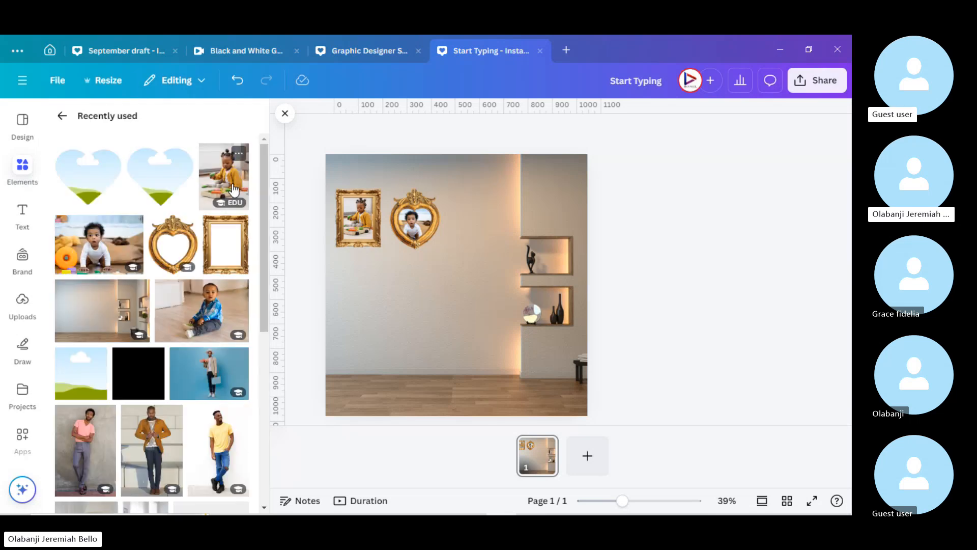
pyautogui.click(185, 376)
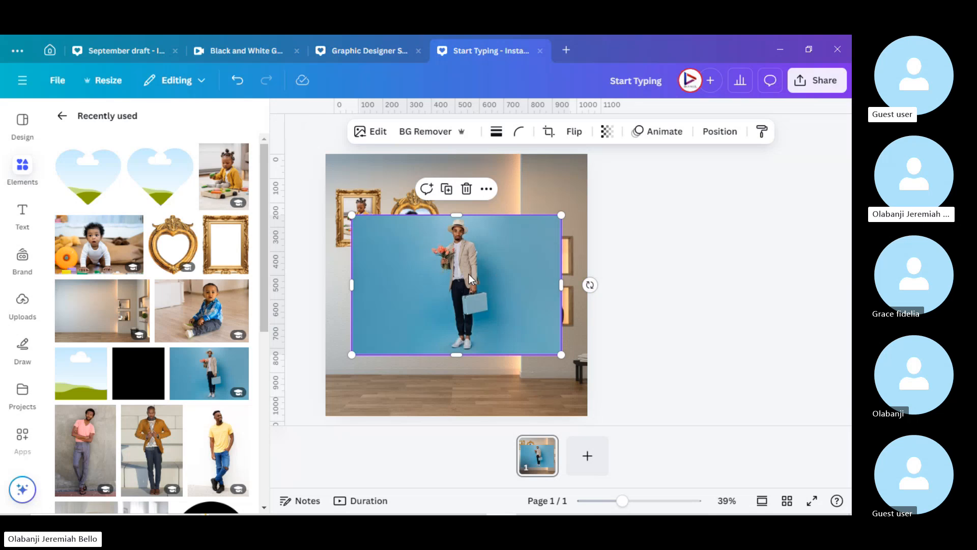
pyautogui.moveTo(482, 263); pyautogui.dragTo(469, 292)
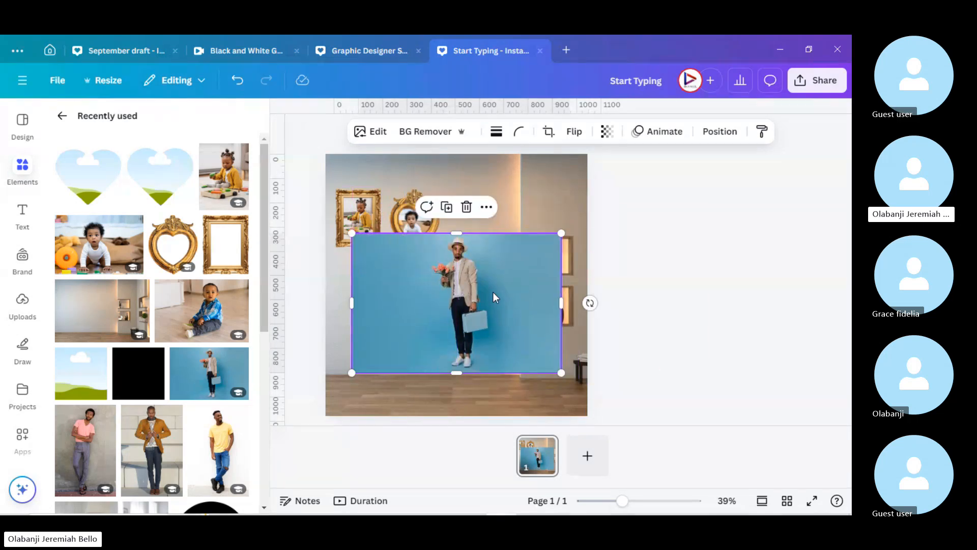
# Step: Delete the photo of the man on the blue background from the page
pyautogui.rightClick(494, 296)
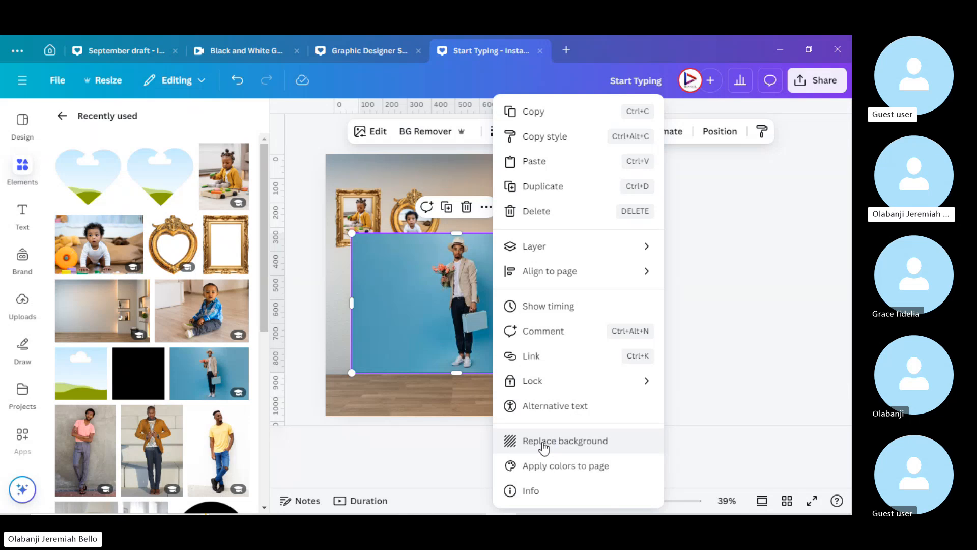
pyautogui.click(693, 351)
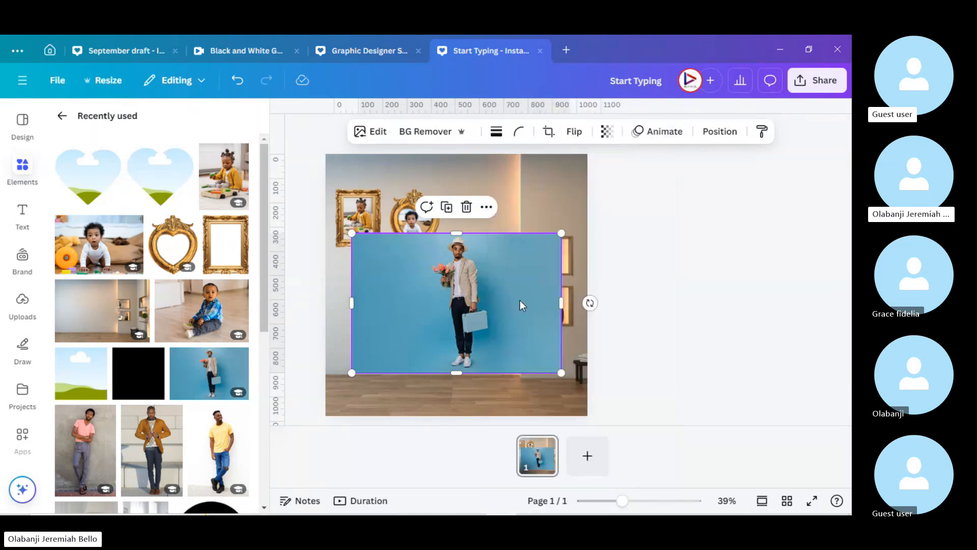
pyautogui.press('Delete')
# Step: Detach the wall image from the page background and set it as the background again
pyautogui.click(435, 337)
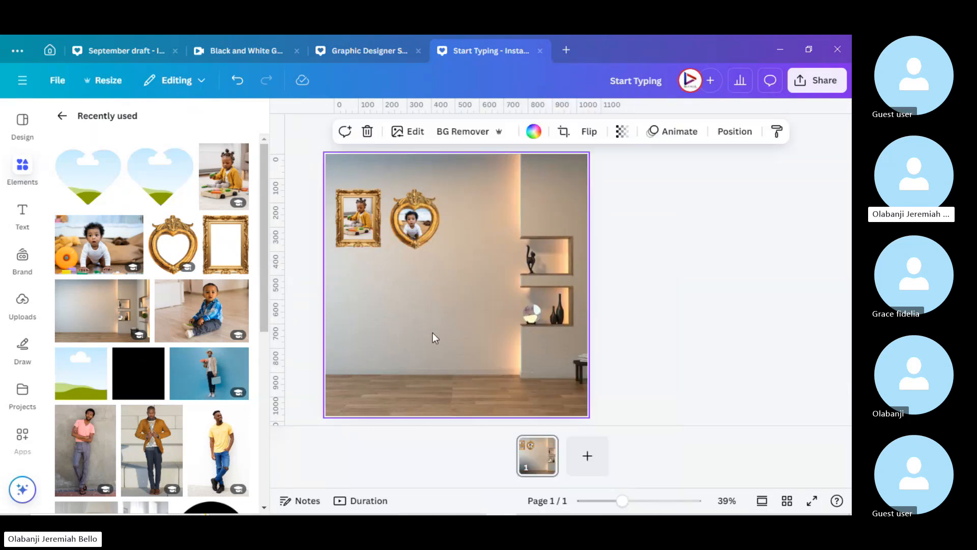
pyautogui.rightClick(434, 337)
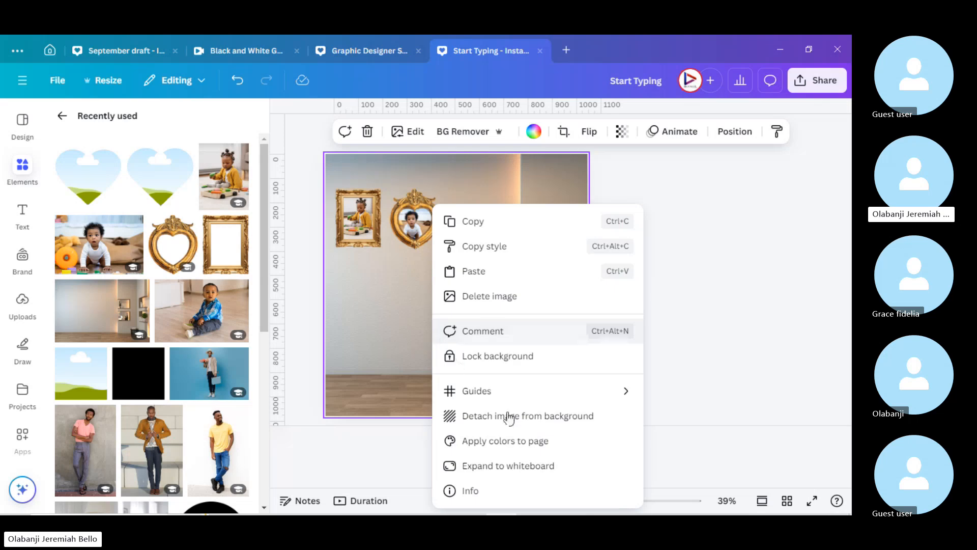
pyautogui.click(513, 416)
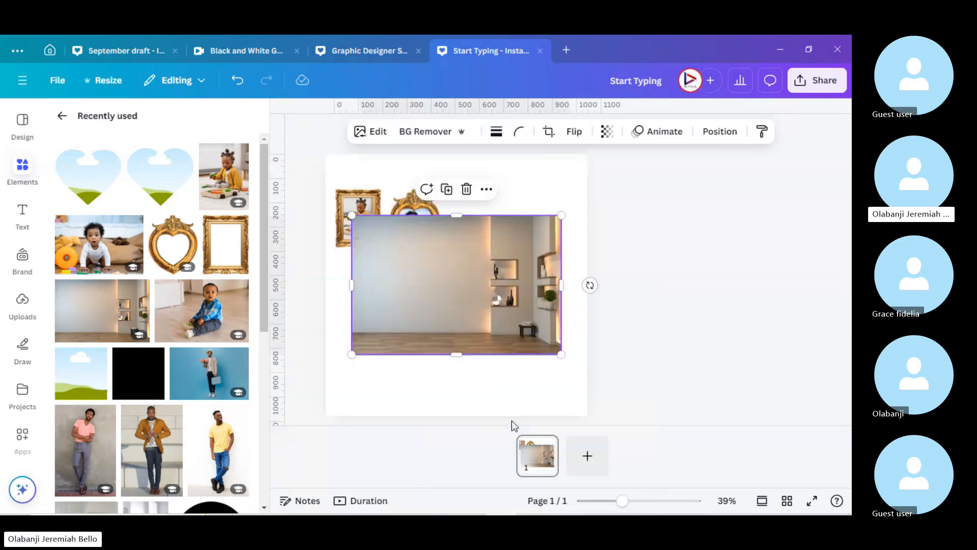
pyautogui.moveTo(466, 293); pyautogui.dragTo(454, 324)
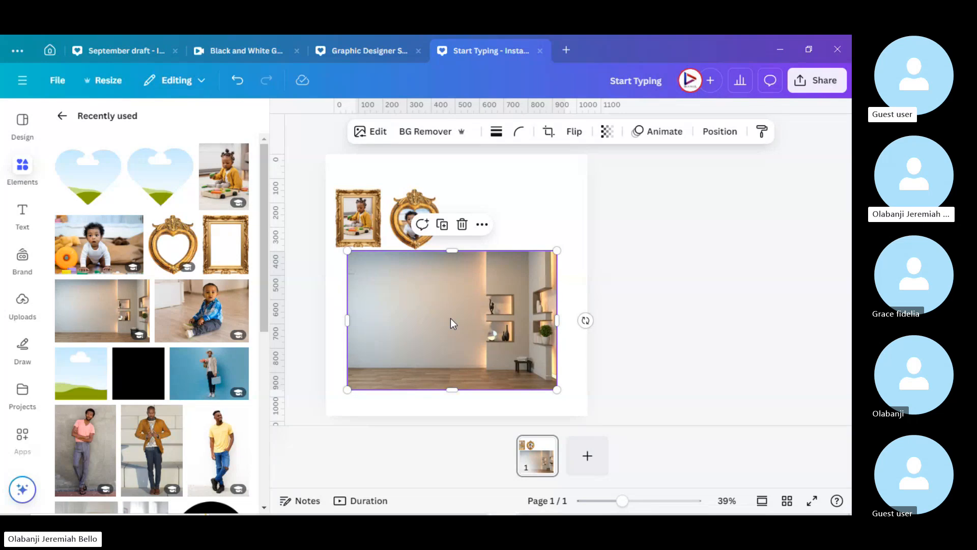
pyautogui.rightClick(450, 318)
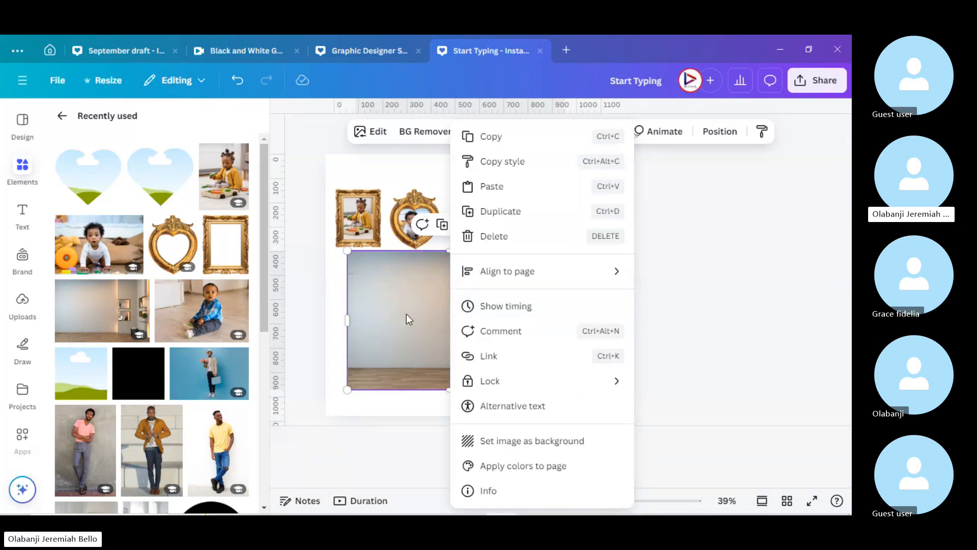
pyautogui.click(515, 441)
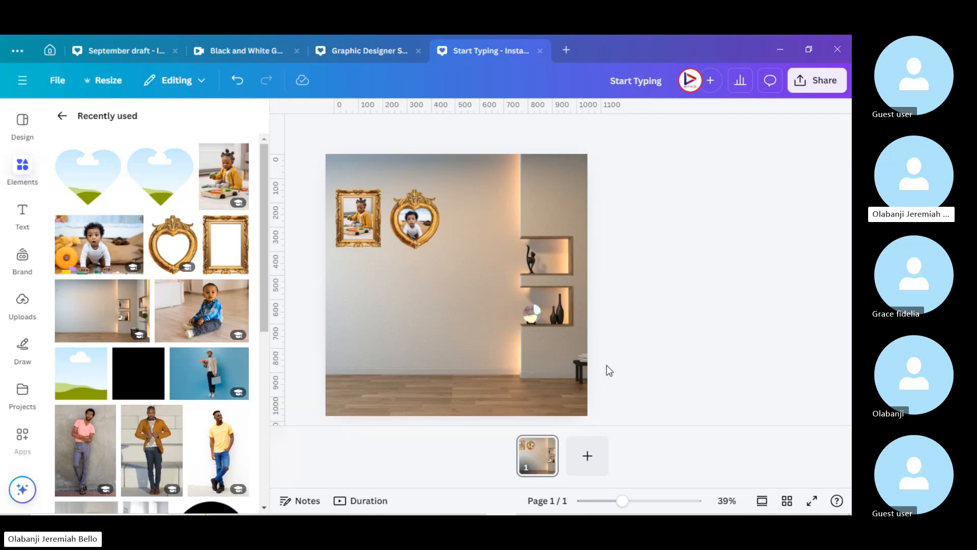
# Step: Open the wall background for cropping, shift the image fully to the right within the page, and slide it back
pyautogui.click(491, 335)
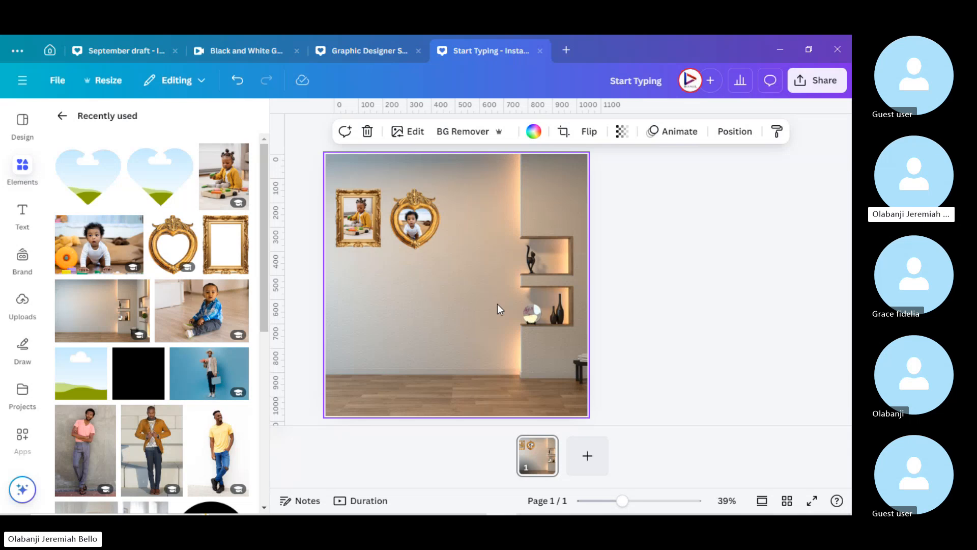
pyautogui.doubleClick(490, 363)
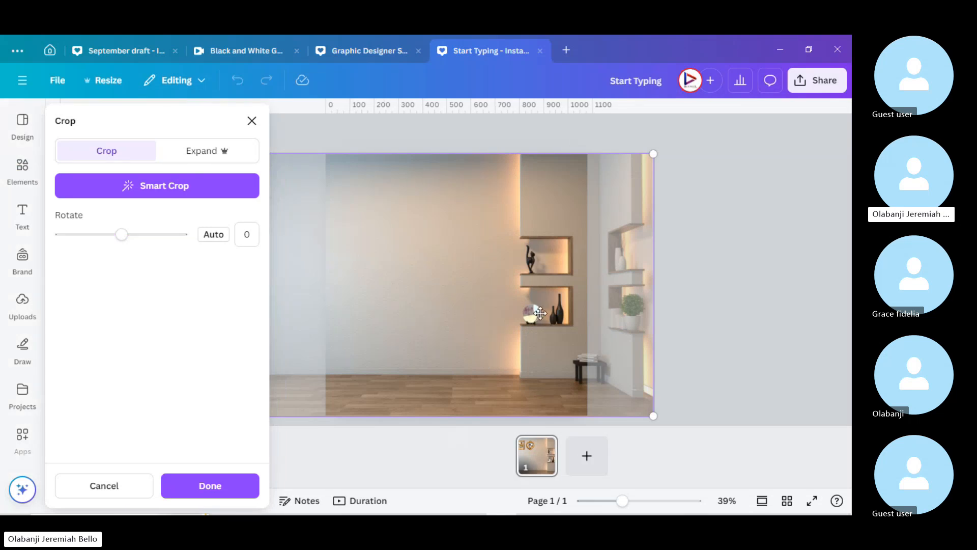
pyautogui.moveTo(525, 304); pyautogui.dragTo(713, 311)
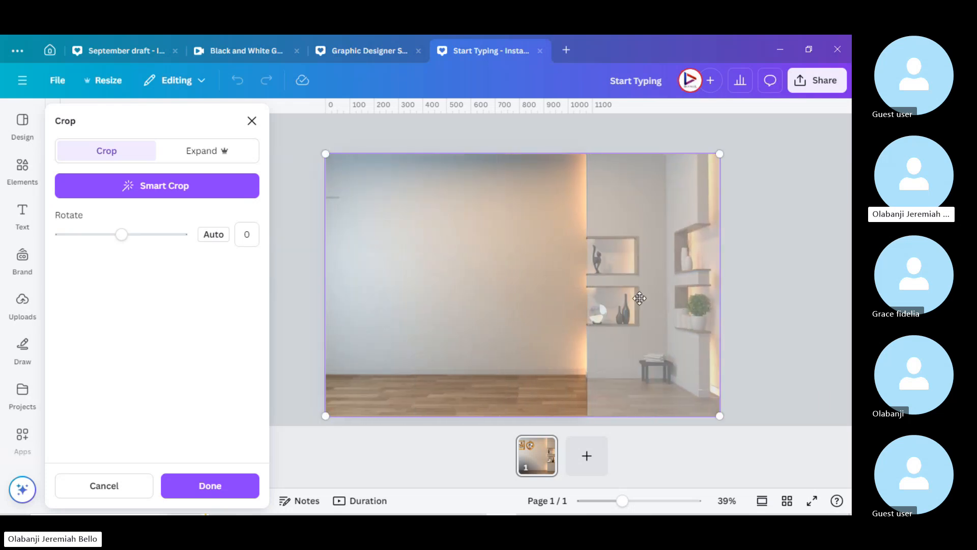
pyautogui.moveTo(632, 296); pyautogui.dragTo(554, 296)
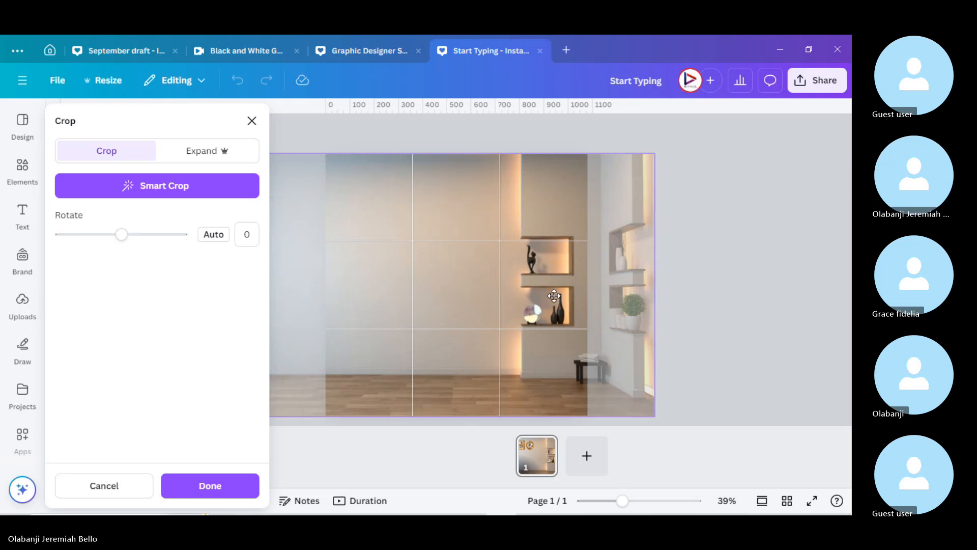
pyautogui.click(726, 309)
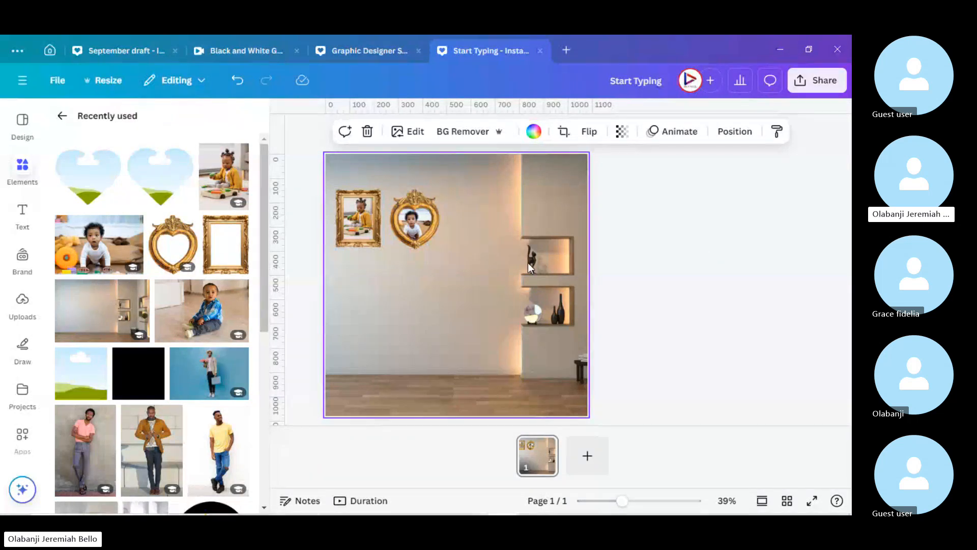
# Step: Reposition the wall background in its crop so the image's right edge, with the plant shelf and stool, fits the page
pyautogui.doubleClick(492, 309)
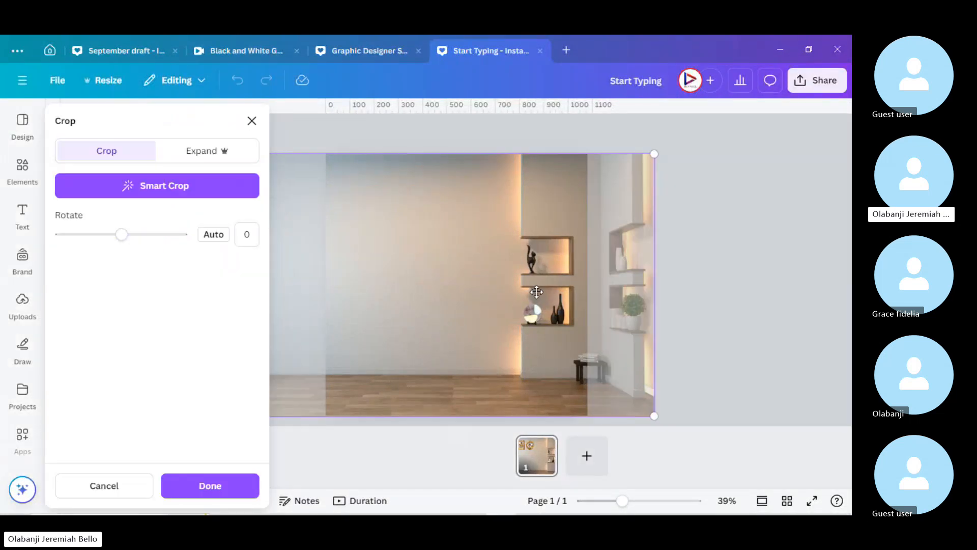
pyautogui.moveTo(539, 292); pyautogui.dragTo(467, 292)
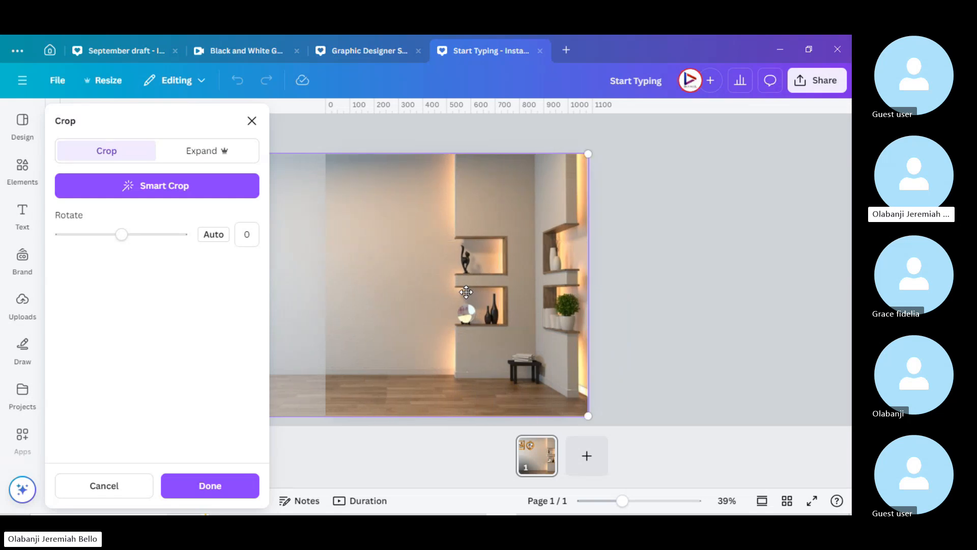
pyautogui.click(221, 486)
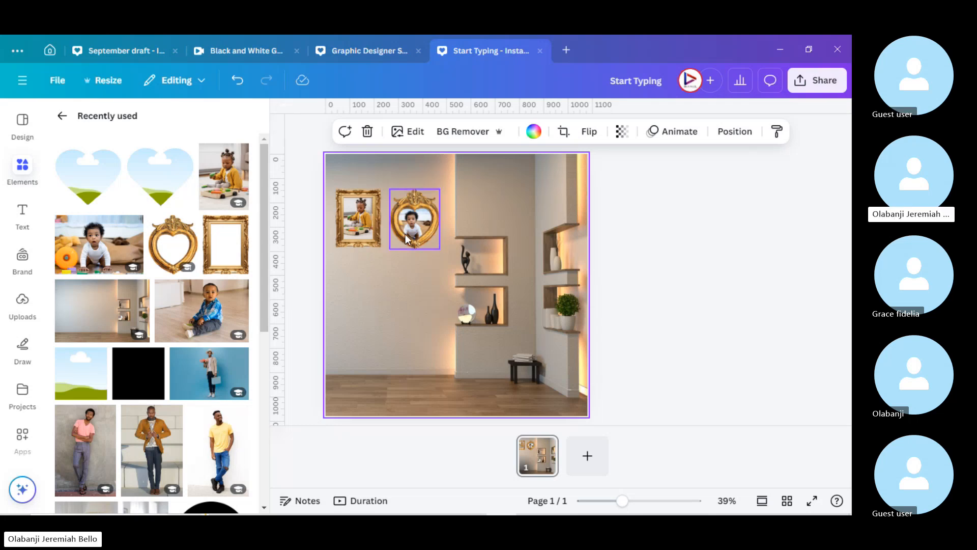
# Step: Ungroup the heart-shaped frame from its baby photo
pyautogui.click(417, 193)
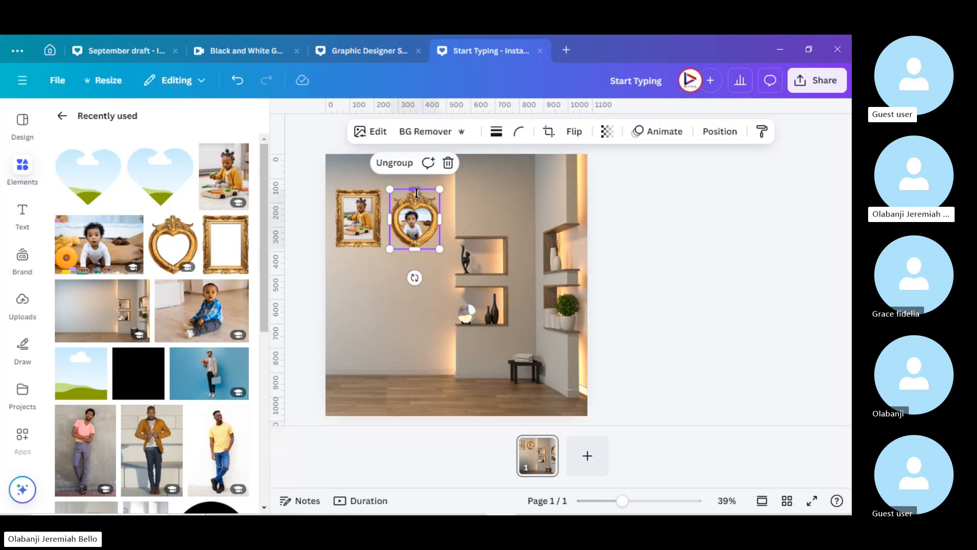
pyautogui.click(394, 170)
pyautogui.click(424, 330)
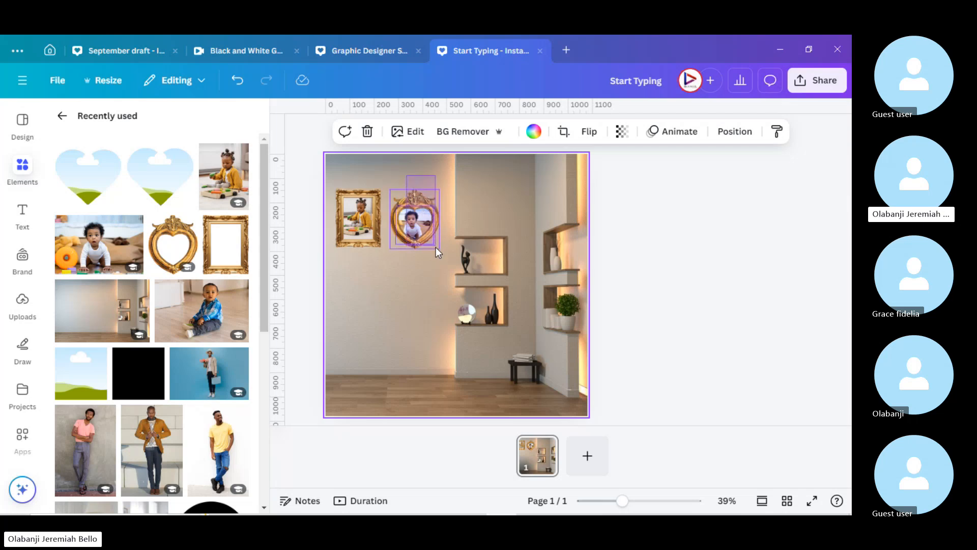
# Step: Select the heart-shaped frame together with its baby photo and group them
pyautogui.moveTo(436, 246); pyautogui.dragTo(443, 258)
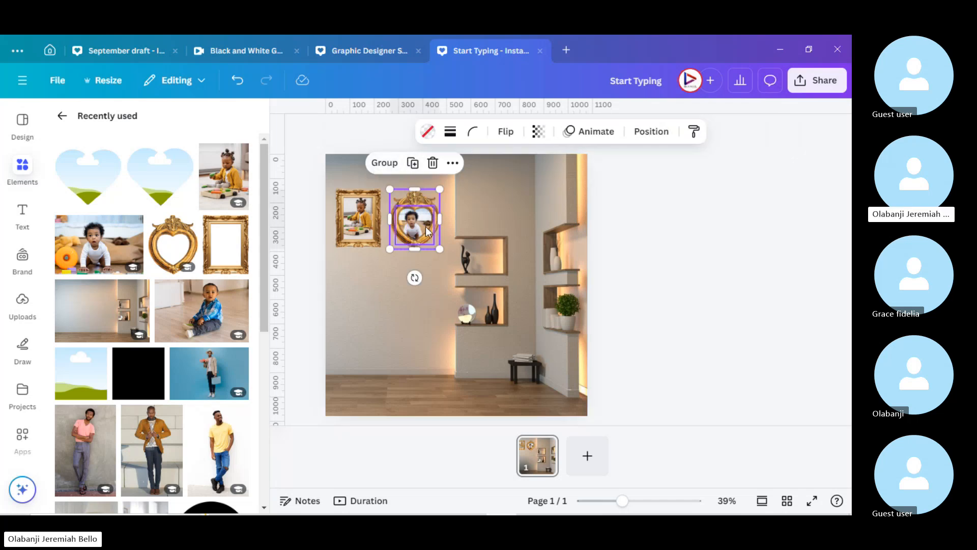
pyautogui.scroll(5, 425, 227)
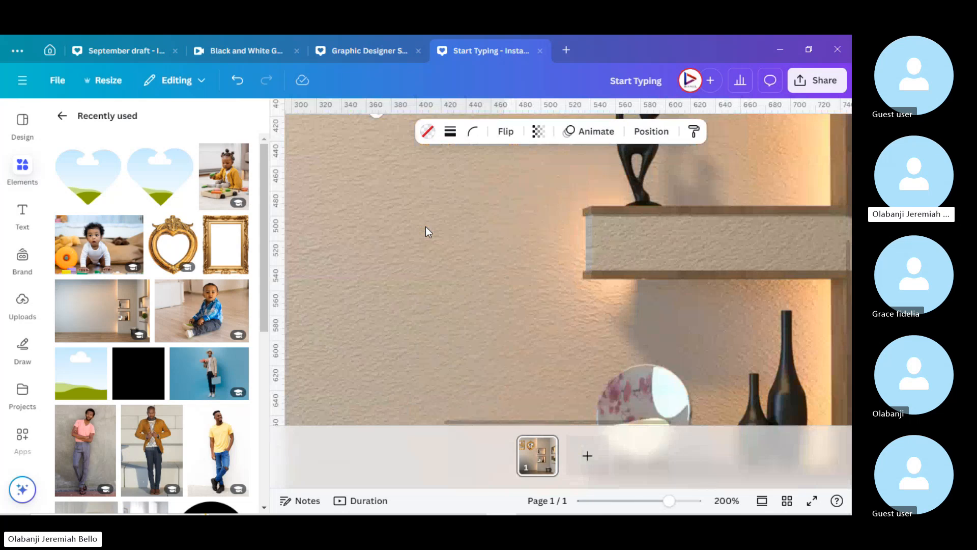
pyautogui.scroll(7, 426, 227)
pyautogui.hscroll(-2, 425, 227)
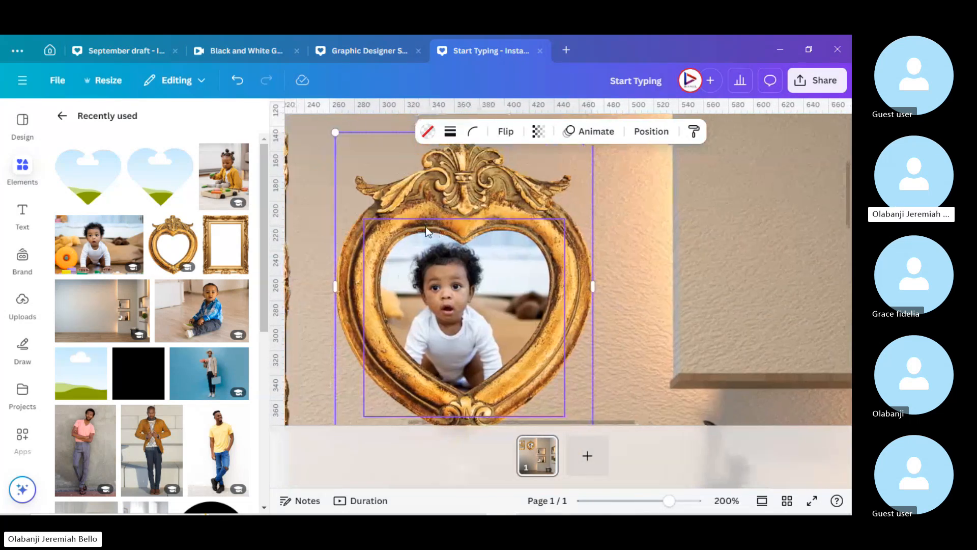
pyautogui.scroll(-2, 425, 227)
pyautogui.hscroll(-1, 425, 227)
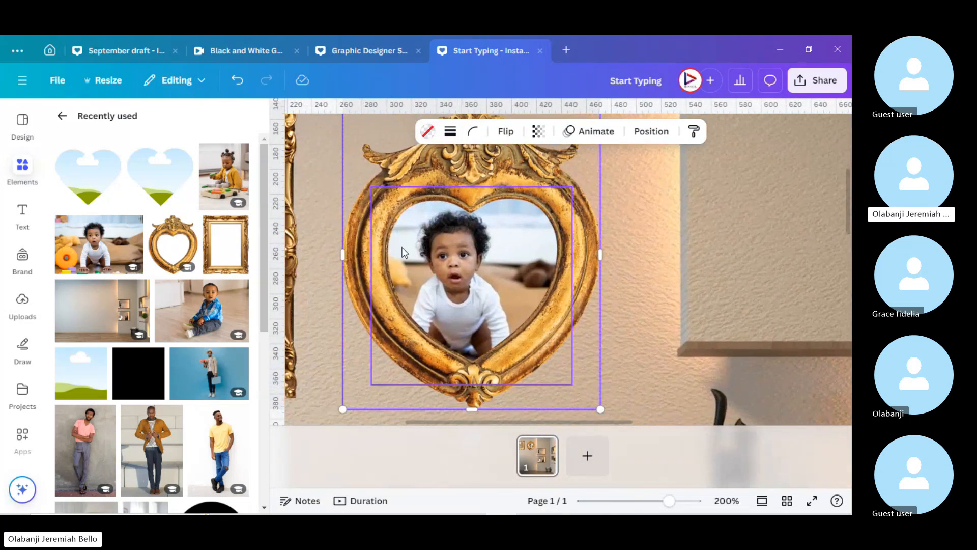
pyautogui.scroll(2, 400, 246)
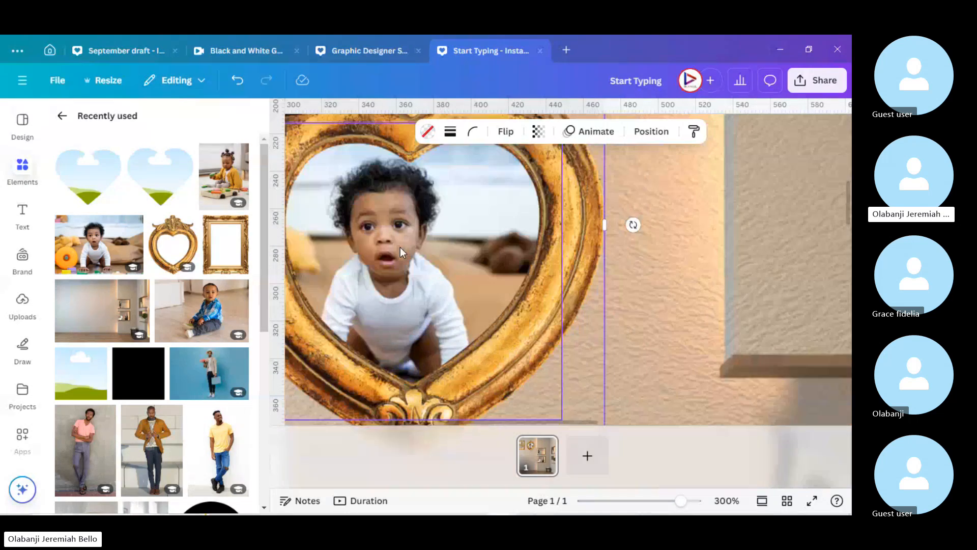
pyautogui.scroll(-3, 400, 246)
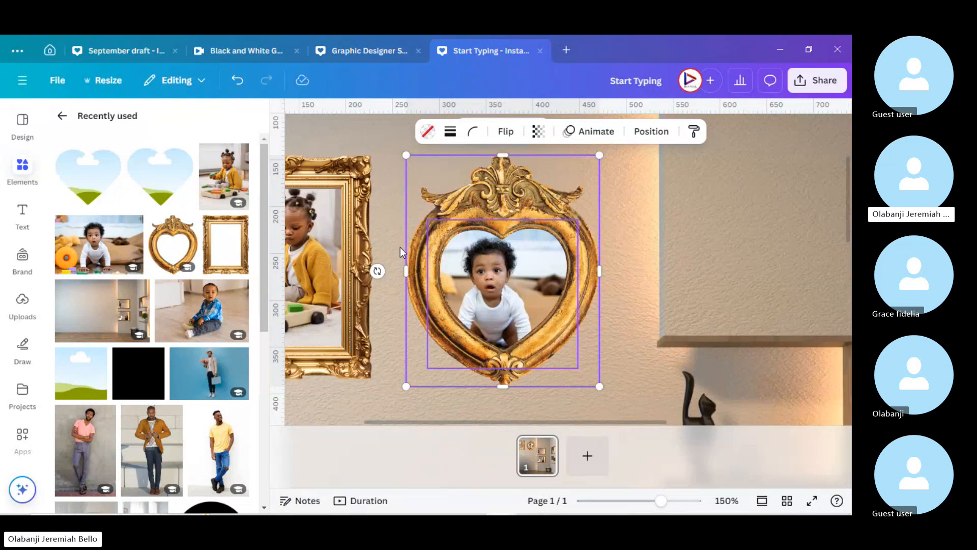
pyautogui.scroll(-1, 536, 219)
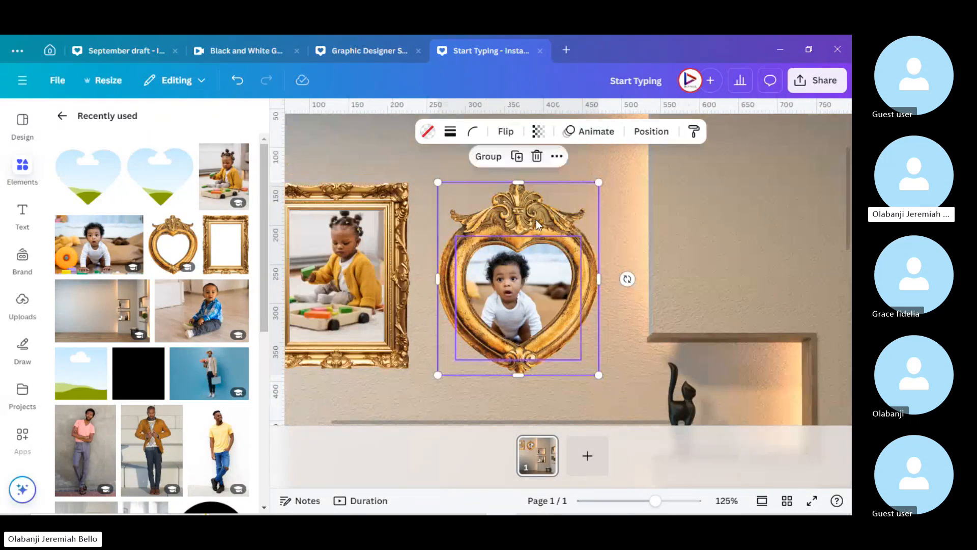
pyautogui.click(488, 156)
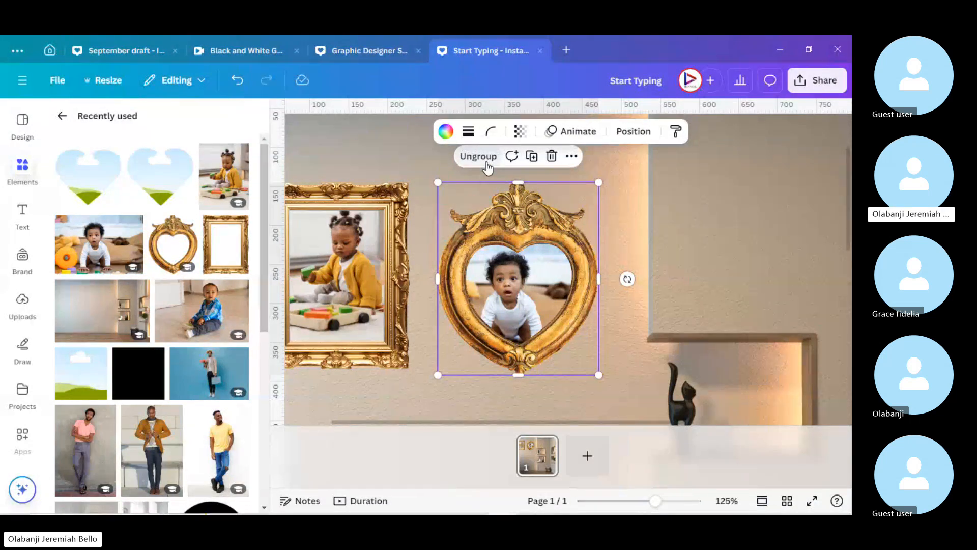
# Step: Move the grouped rectangular frame and its photo down the wall, and undo the move
pyautogui.hscroll(-3, 371, 273)
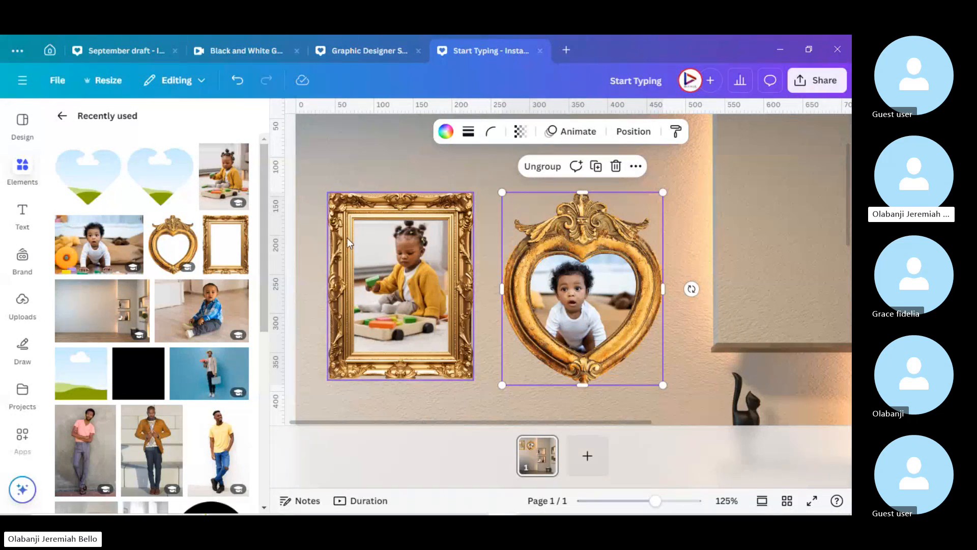
pyautogui.click(393, 268)
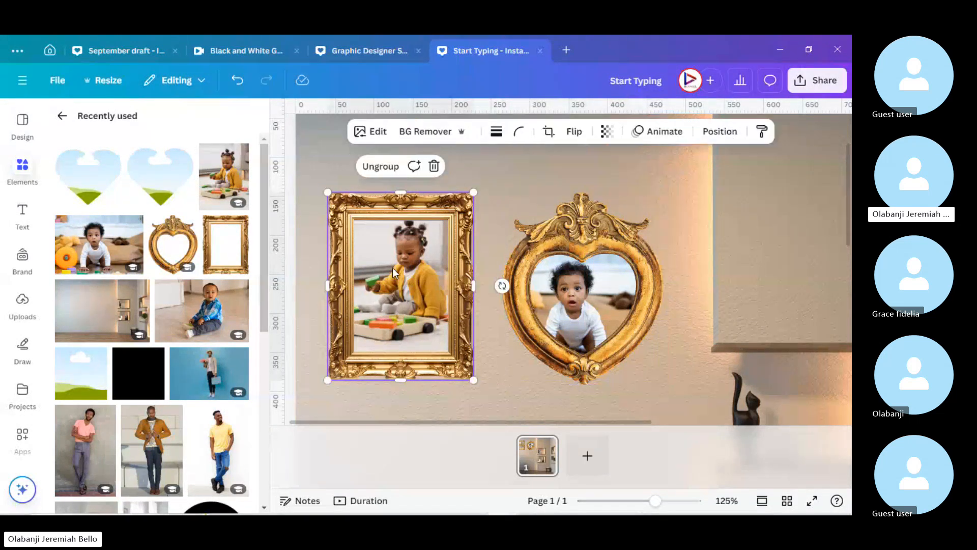
pyautogui.click(464, 285)
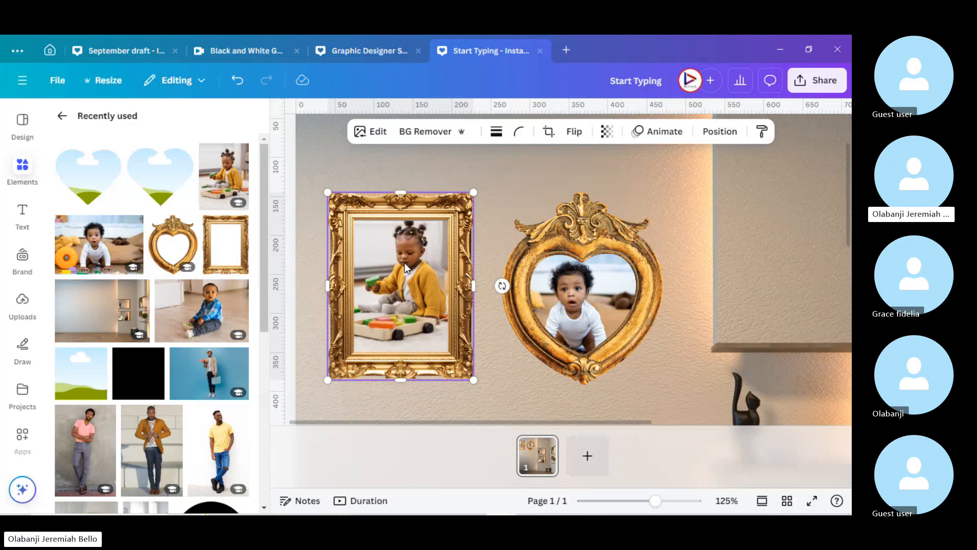
pyautogui.scroll(-3, 406, 267)
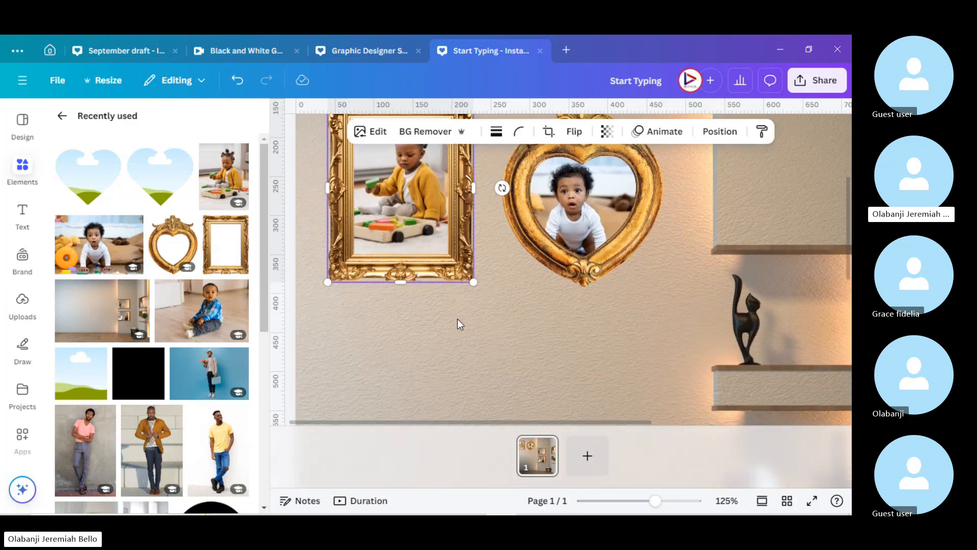
pyautogui.click(458, 320)
pyautogui.scroll(-3, 457, 318)
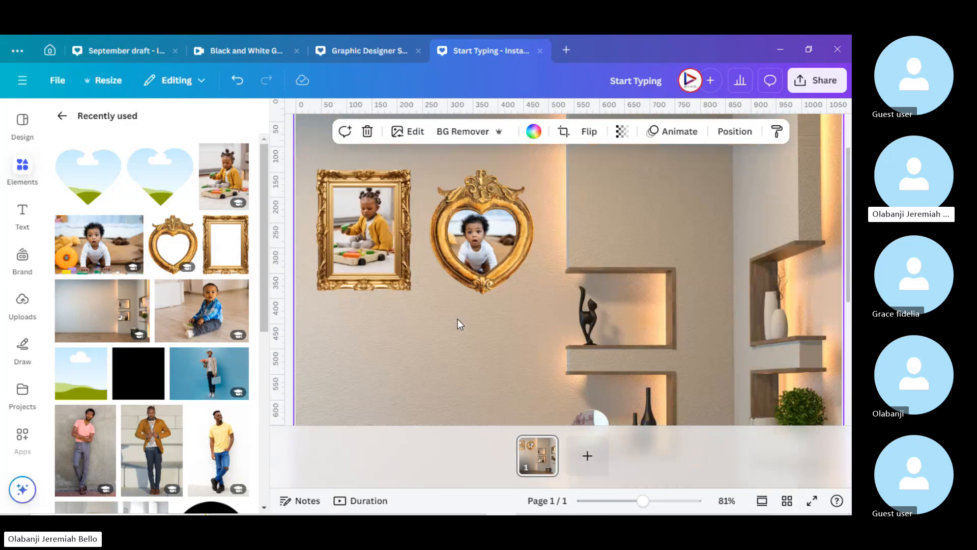
pyautogui.moveTo(401, 232); pyautogui.dragTo(408, 338)
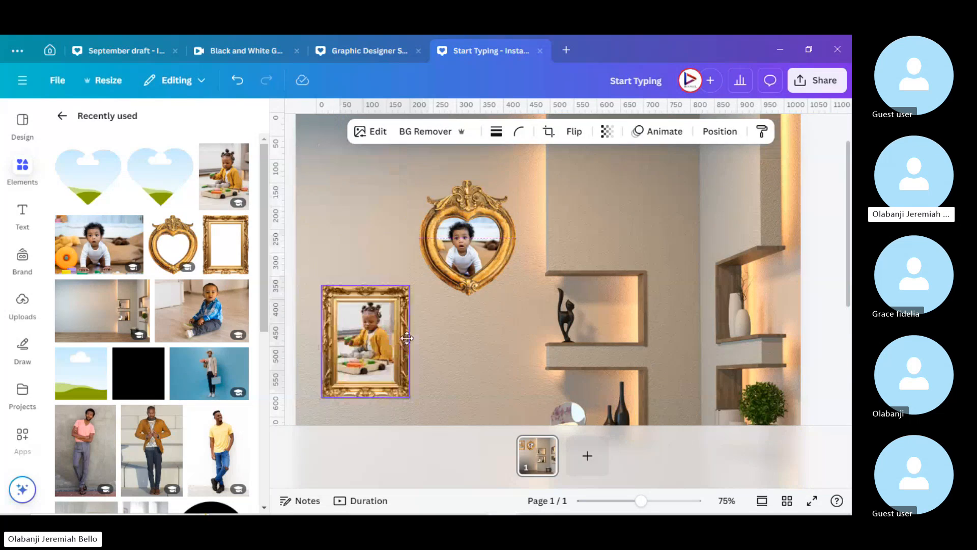
pyautogui.hotkey('ctrl', 'z')
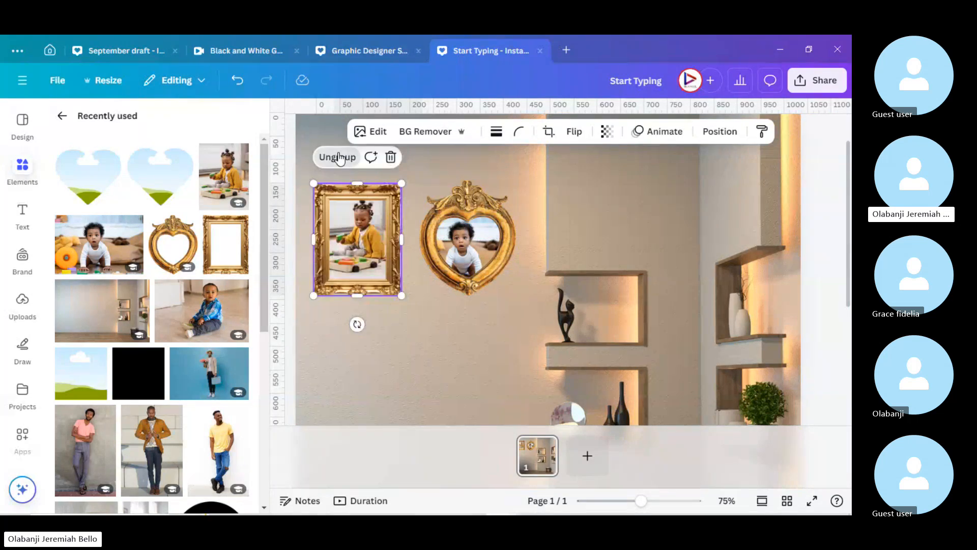
# Step: Ungroup the rectangular frame from its photo, move the empty frame down below the picture, and select the photo
pyautogui.hotkey('ctrl', 'z')
pyautogui.click(447, 328)
pyautogui.click(393, 235)
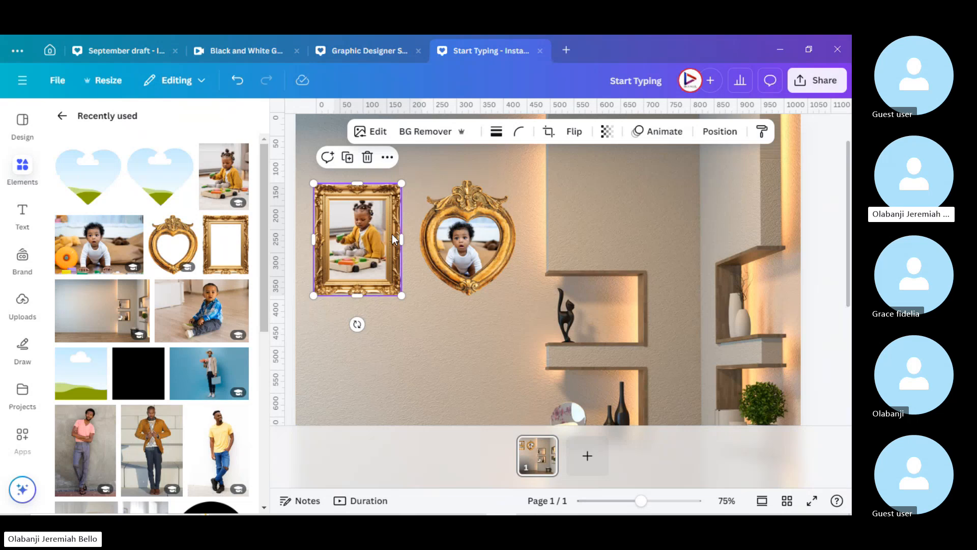
pyautogui.moveTo(392, 234); pyautogui.dragTo(407, 322)
pyautogui.click(368, 203)
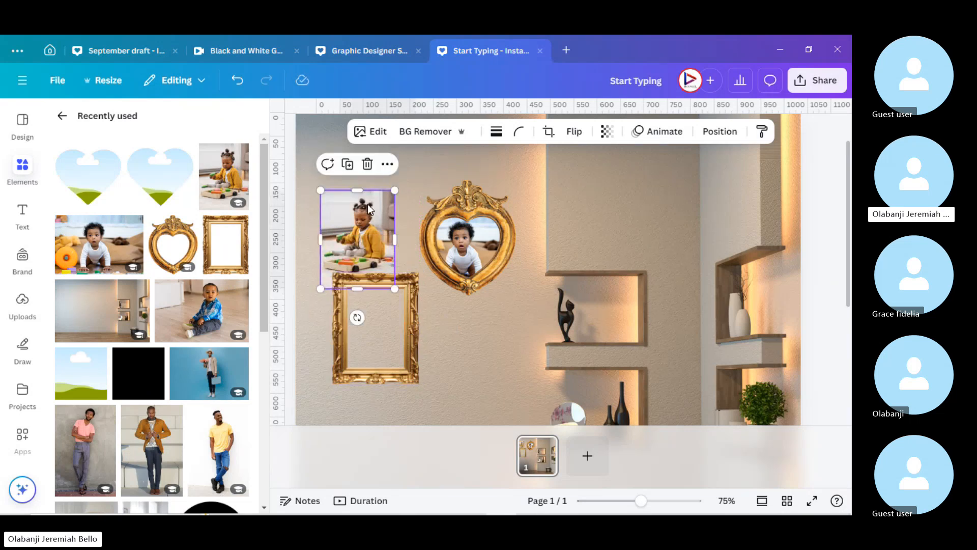
# Step: Undo the move of the empty rectangular frame so it surrounds the girl's photo again
pyautogui.keyDown('shift'); pyautogui.click(413, 329); pyautogui.keyUp('shift')
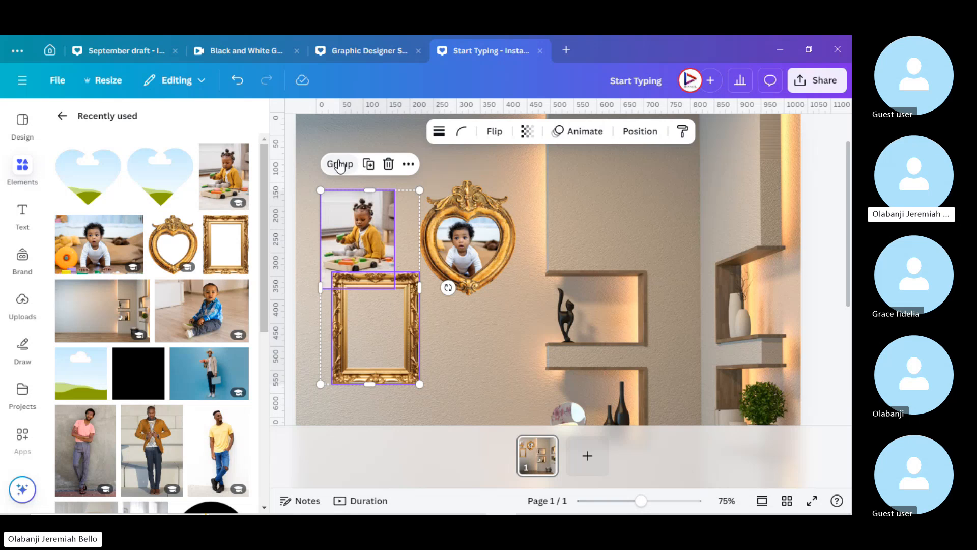
pyautogui.click(455, 337)
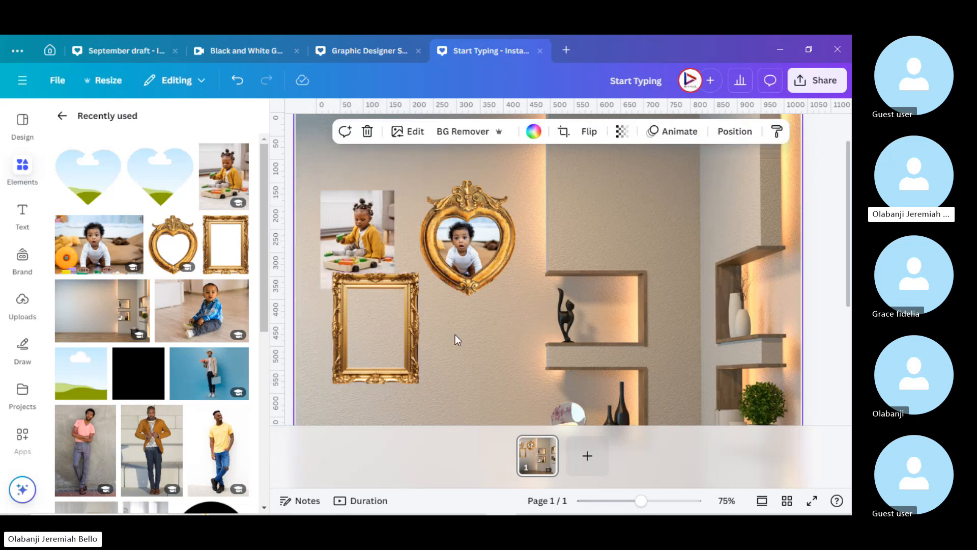
pyautogui.hotkey('ctrl', 'z')
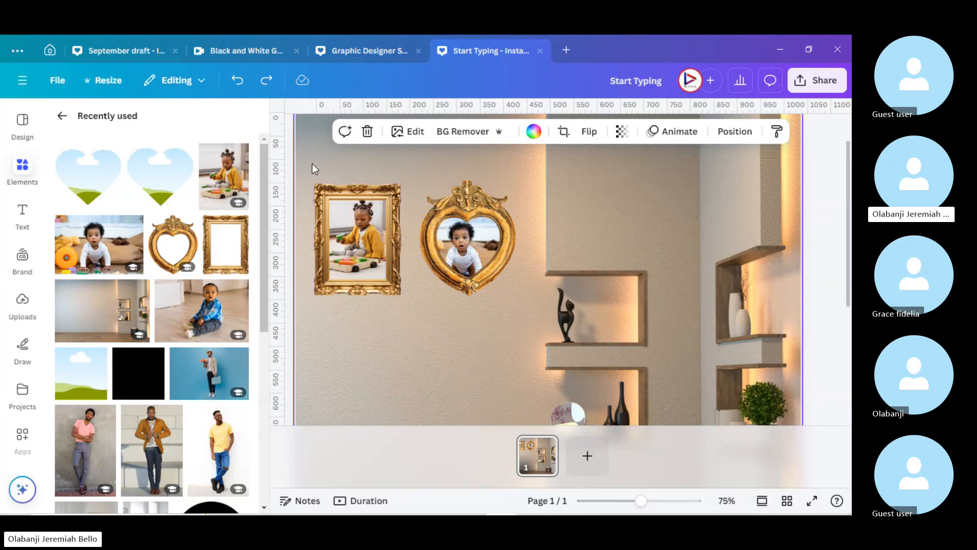
# Step: Select the rectangular frame together with the photo inside it and group them
pyautogui.moveTo(313, 163); pyautogui.dragTo(381, 265)
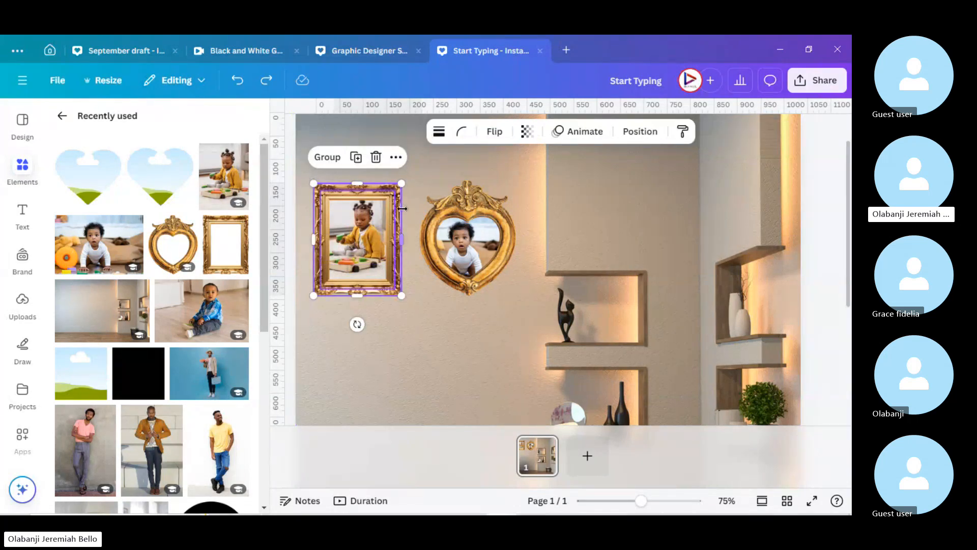
pyautogui.click(325, 159)
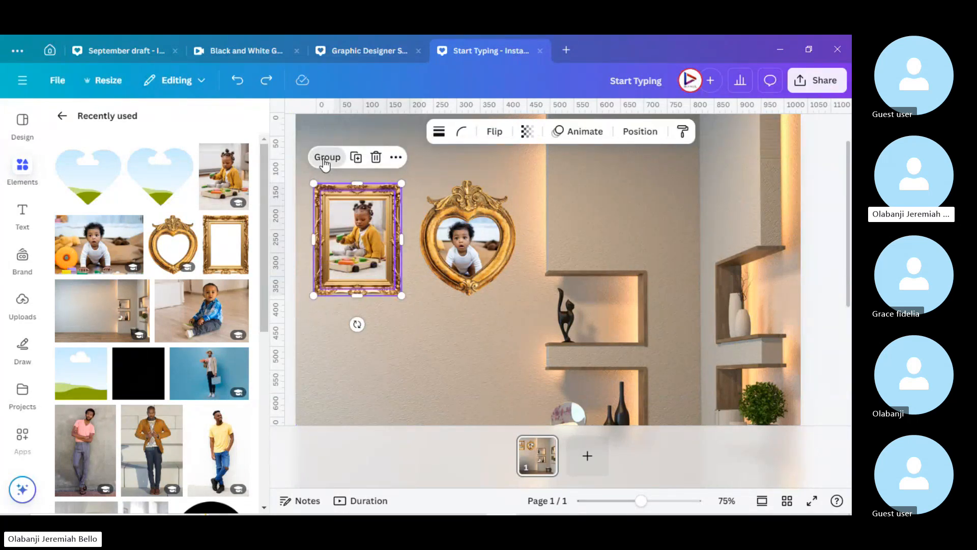
pyautogui.click(446, 359)
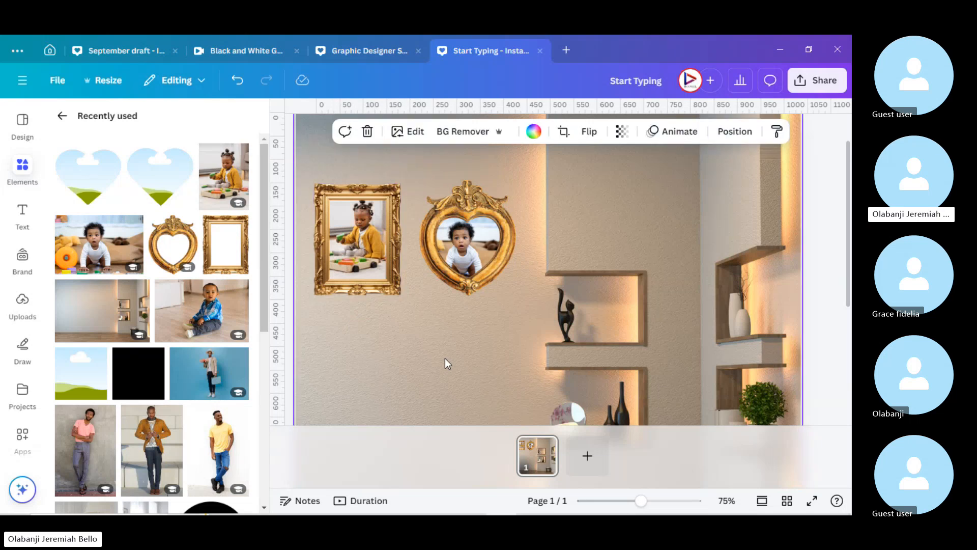
# Step: Shift the heart-shaped frame slightly away from the rectangular one, and scale both framed photos down together on the upper wall
pyautogui.scroll(-5, 445, 359)
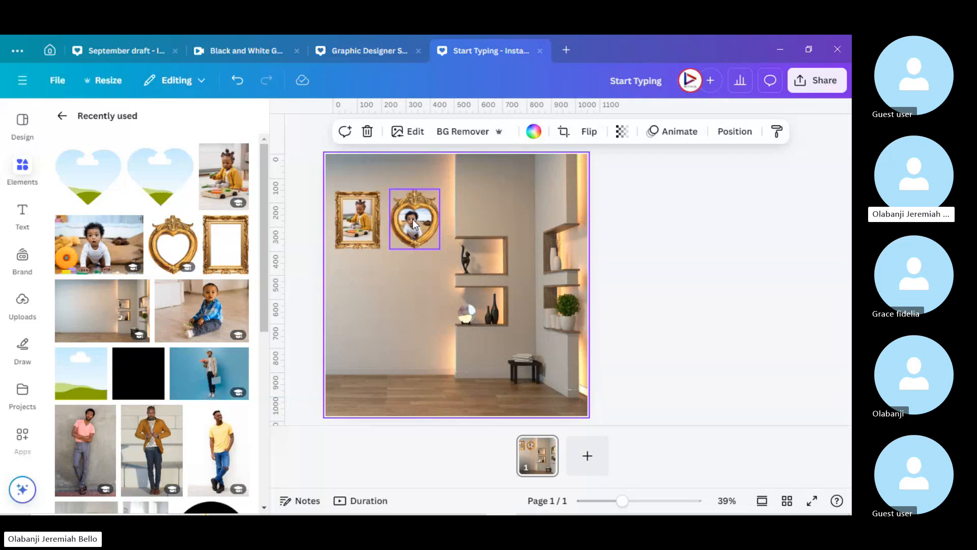
pyautogui.moveTo(413, 223); pyautogui.dragTo(369, 216)
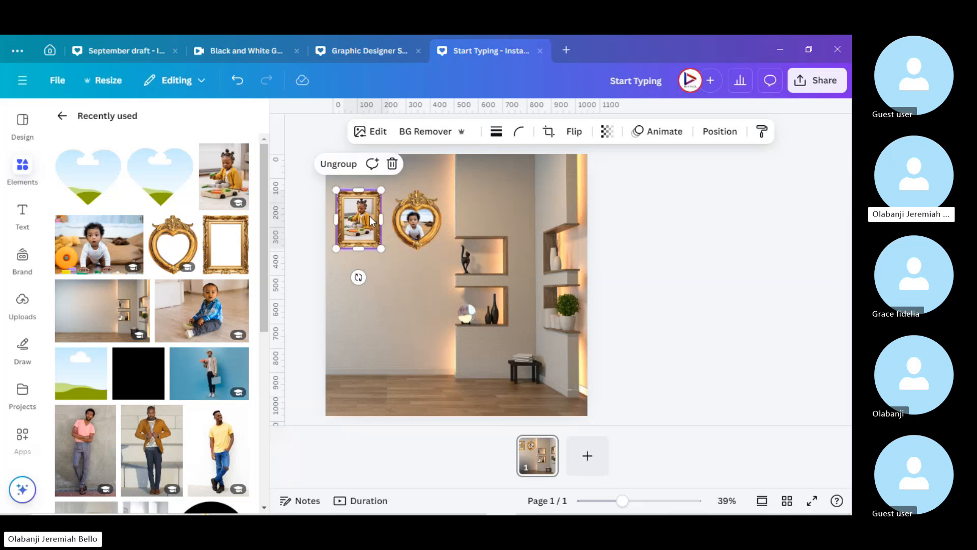
pyautogui.keyDown('shift'); pyautogui.click(428, 228); pyautogui.keyUp('shift')
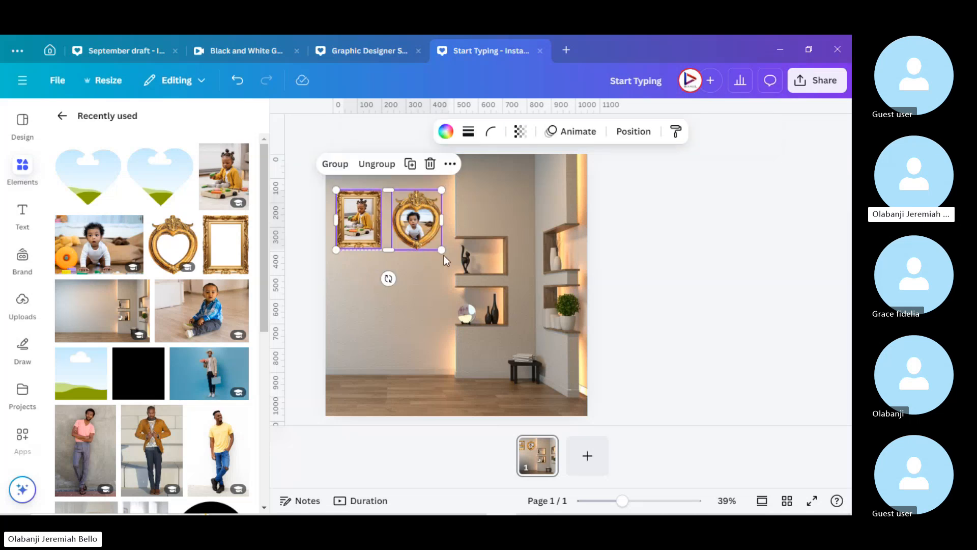
pyautogui.moveTo(441, 248); pyautogui.dragTo(365, 223)
pyautogui.click(631, 255)
pyautogui.click(401, 221)
pyautogui.click(359, 223)
pyautogui.click(680, 304)
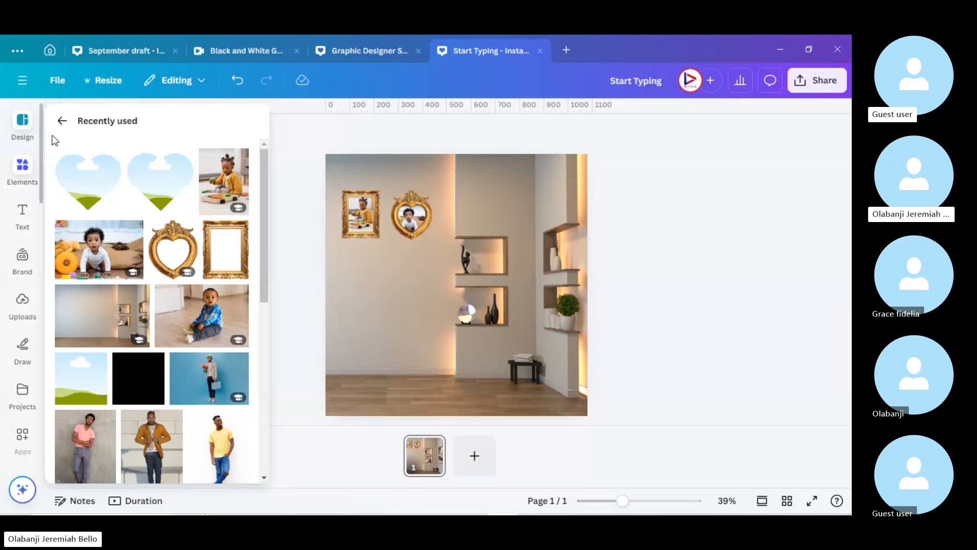
# Step: Search the elements for "flower vase interior" and browse only the photo results
pyautogui.click(60, 120)
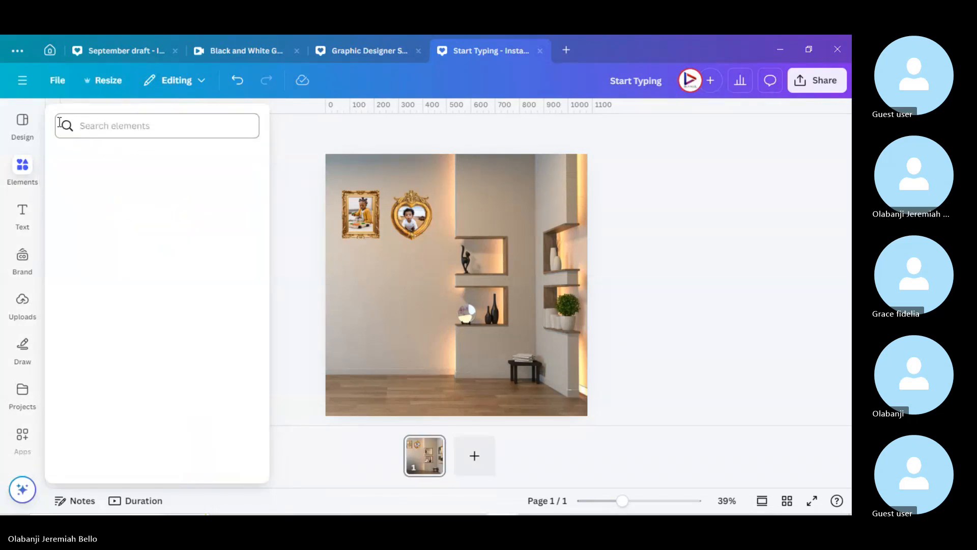
pyautogui.click(141, 124)
pyautogui.write('f')
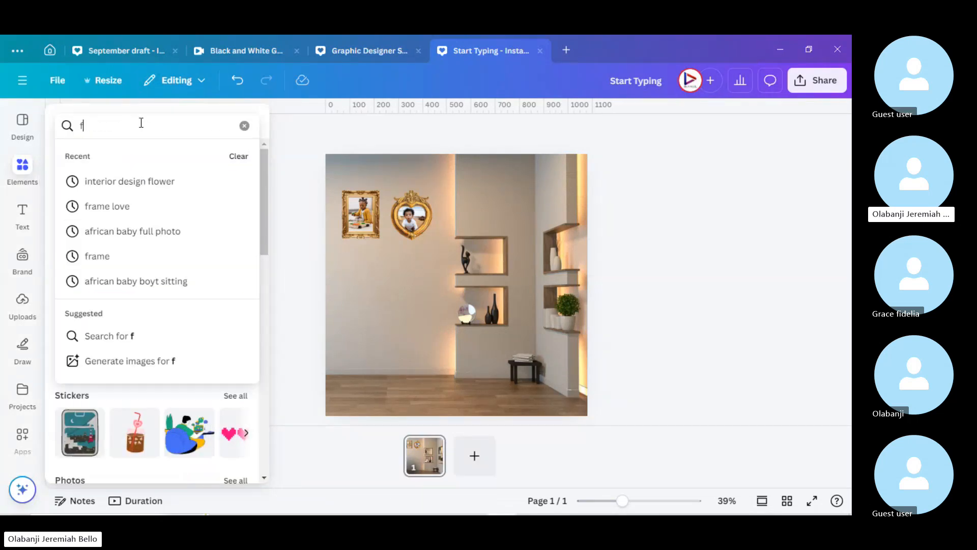
pyautogui.write('lower vase')
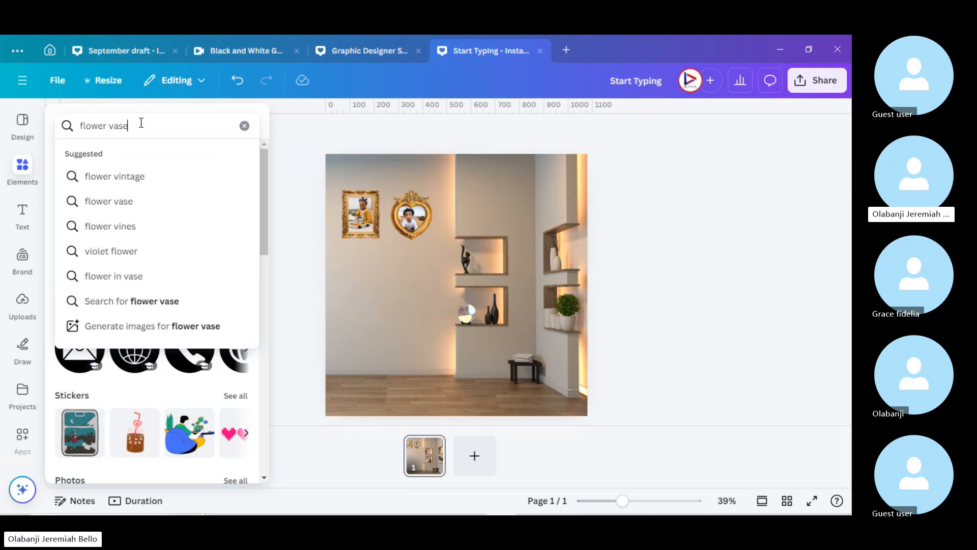
pyautogui.write(' interior')
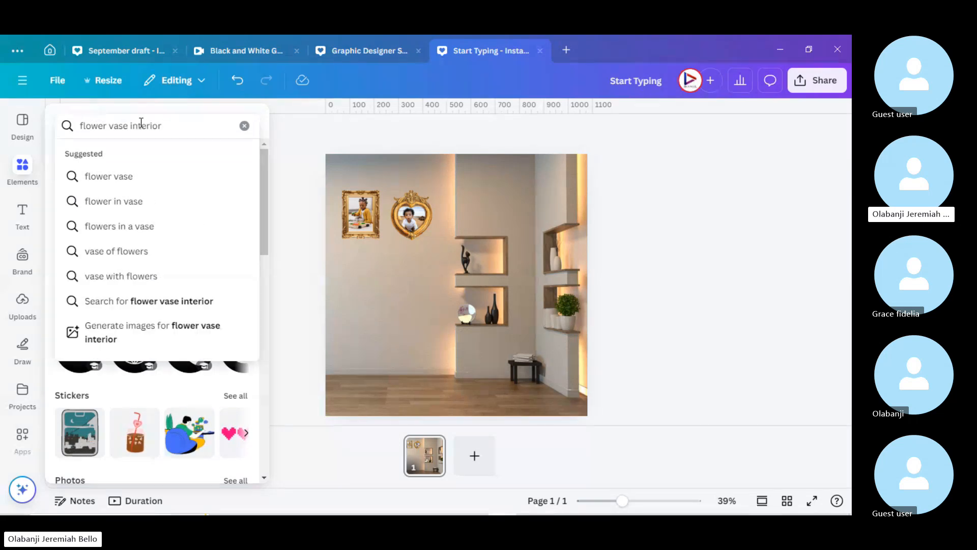
pyautogui.press('Return')
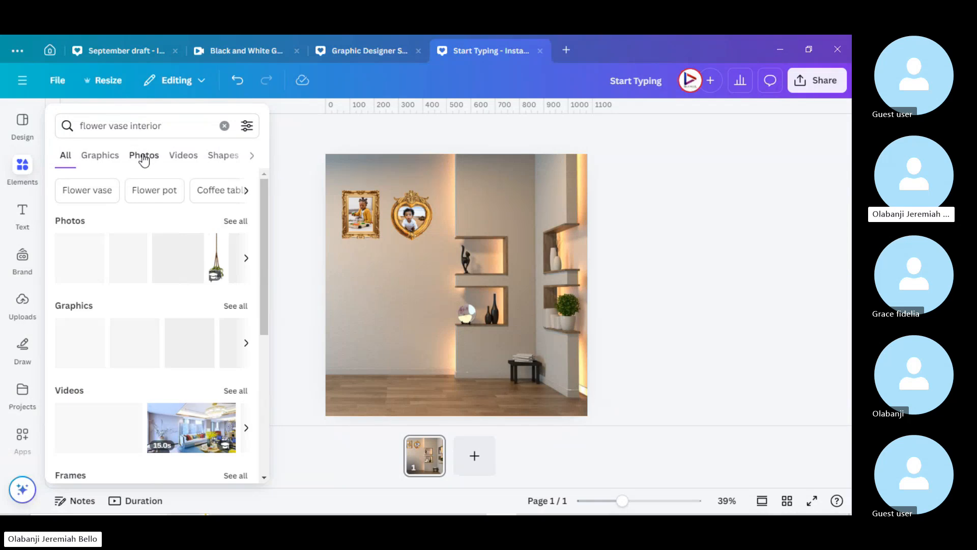
pyautogui.click(143, 159)
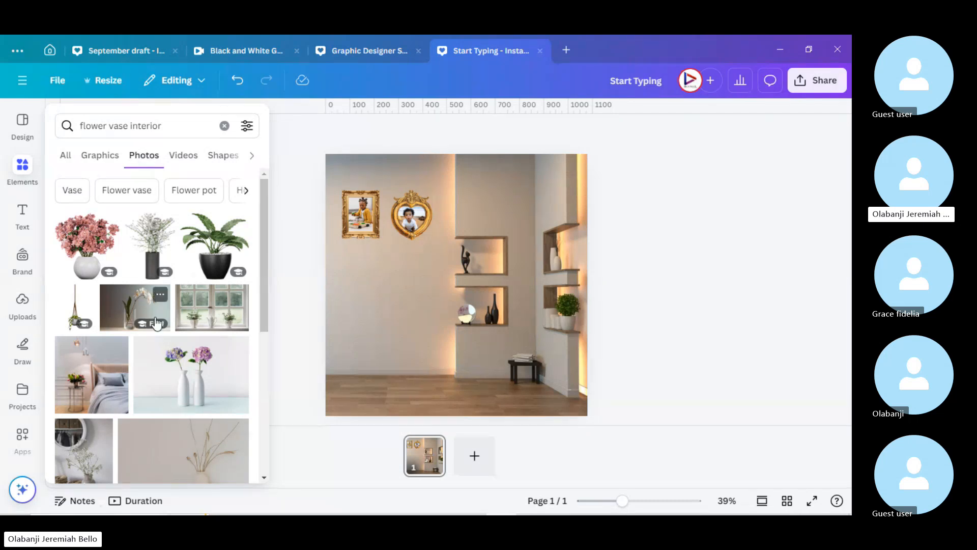
pyautogui.scroll(-5, 153, 322)
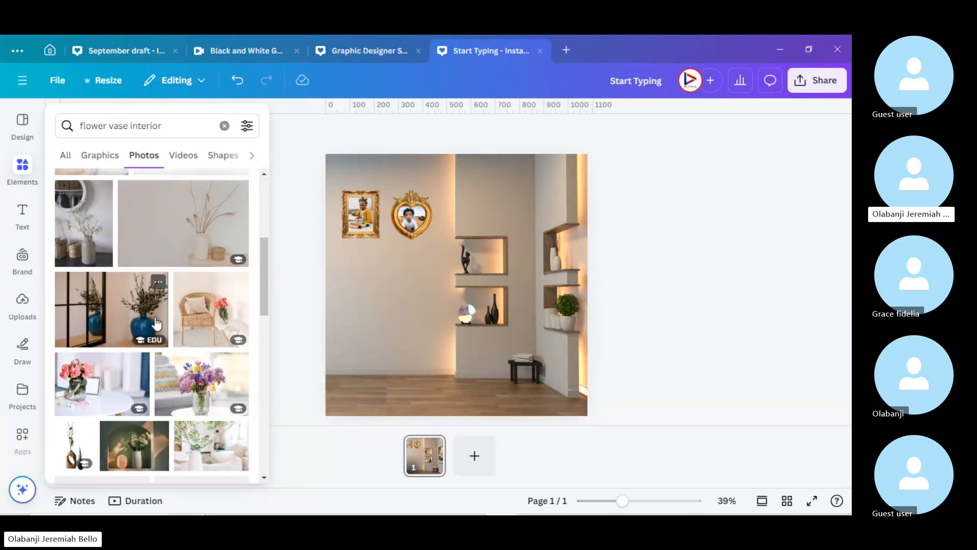
# Step: Add the photo of the green plant in a black pot, shrink it, and place it on the floor left of the shelf unit
pyautogui.scroll(5, 211, 247)
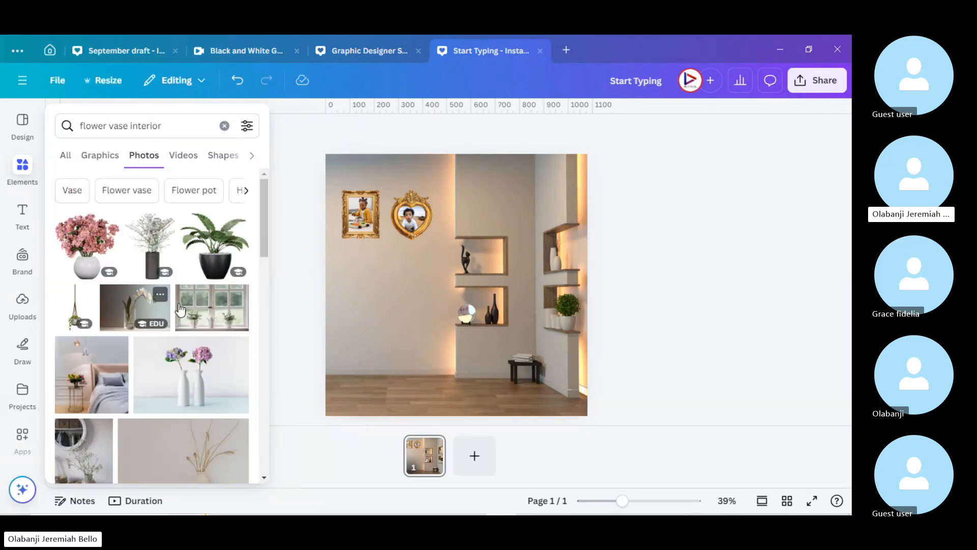
pyautogui.click(212, 248)
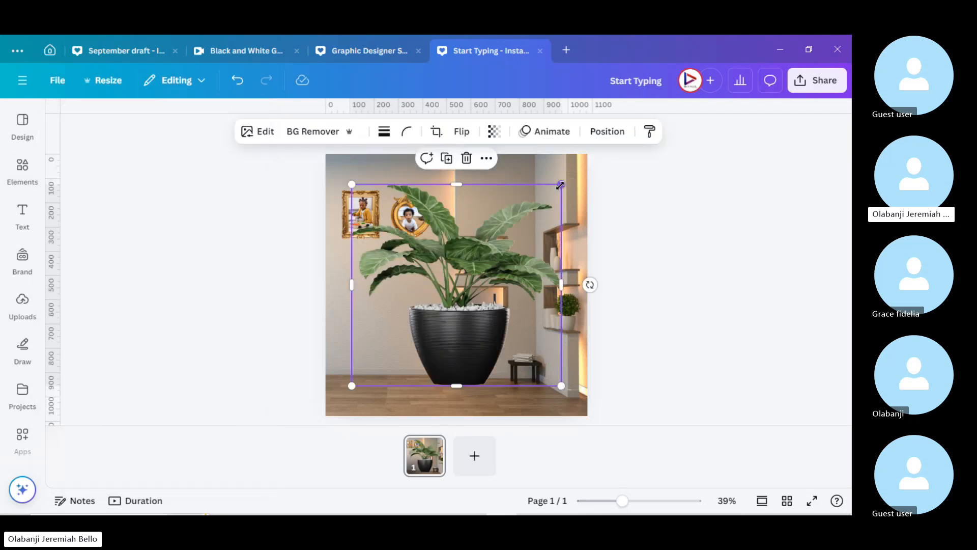
pyautogui.moveTo(561, 184); pyautogui.dragTo(423, 360)
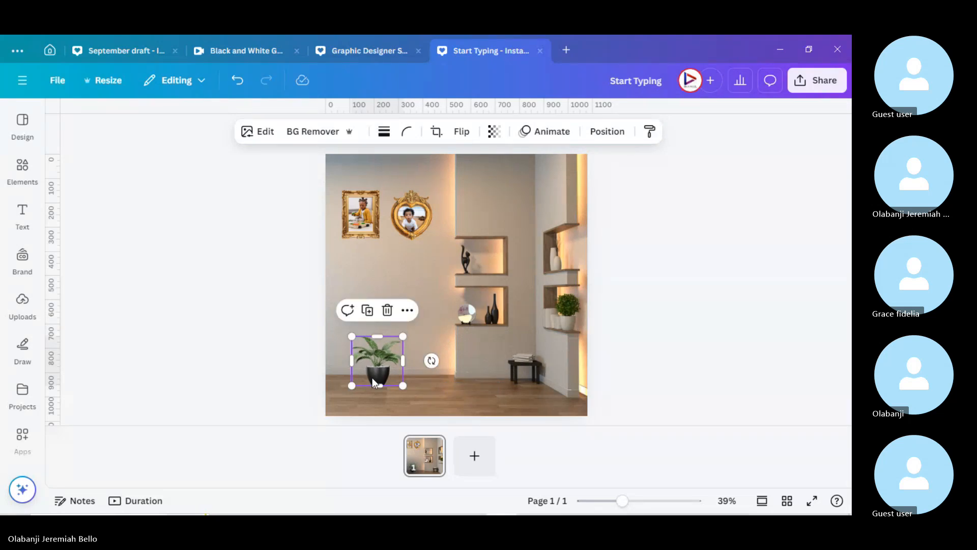
pyautogui.moveTo(373, 378); pyautogui.dragTo(423, 372)
pyautogui.click(499, 410)
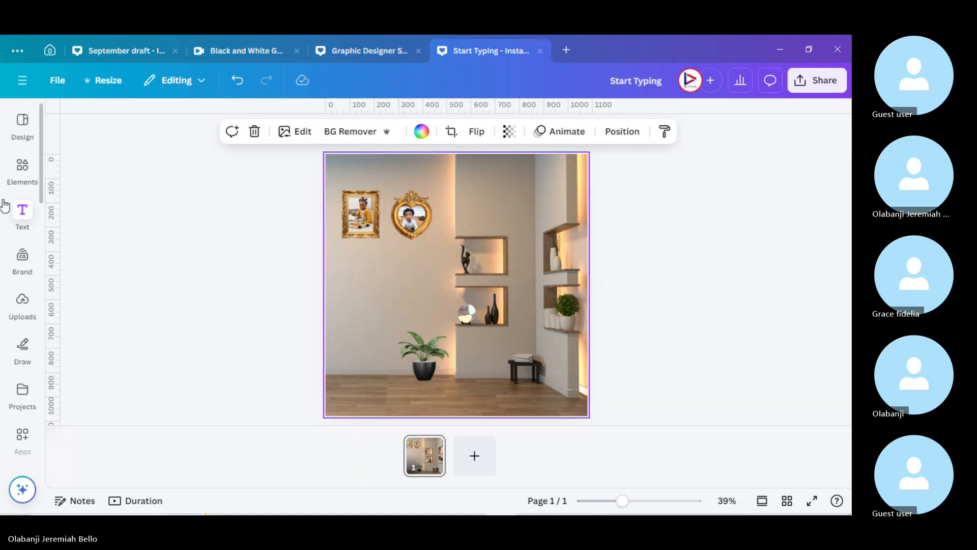
# Step: Add the photo of pink flowers in a white vase, shrink it, and place it on the floor in the room's lower-right corner
pyautogui.click(20, 182)
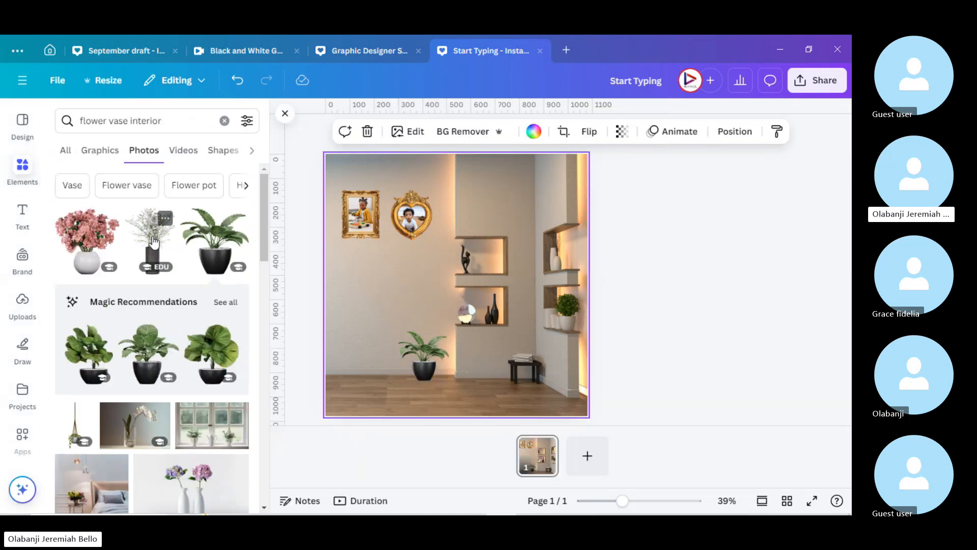
pyautogui.click(98, 237)
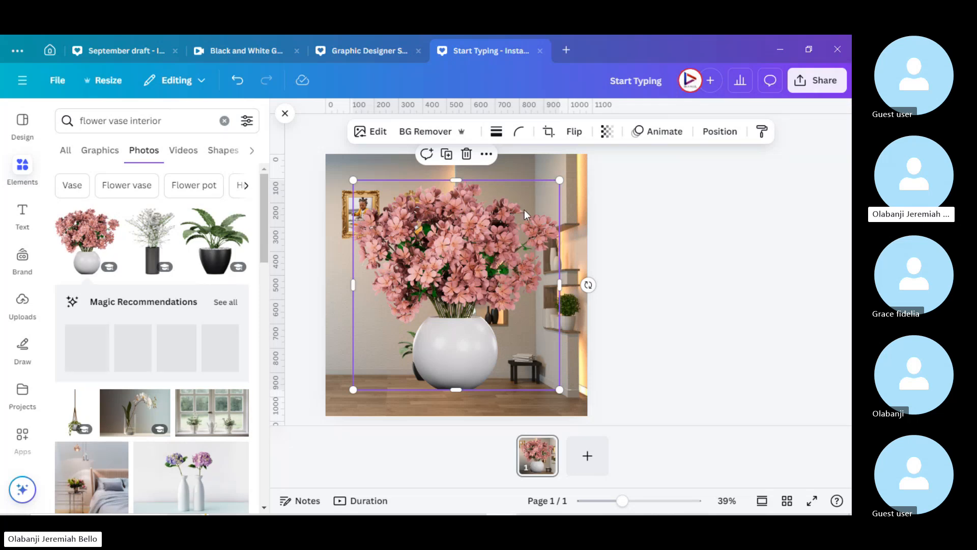
pyautogui.moveTo(557, 189); pyautogui.dragTo(555, 393)
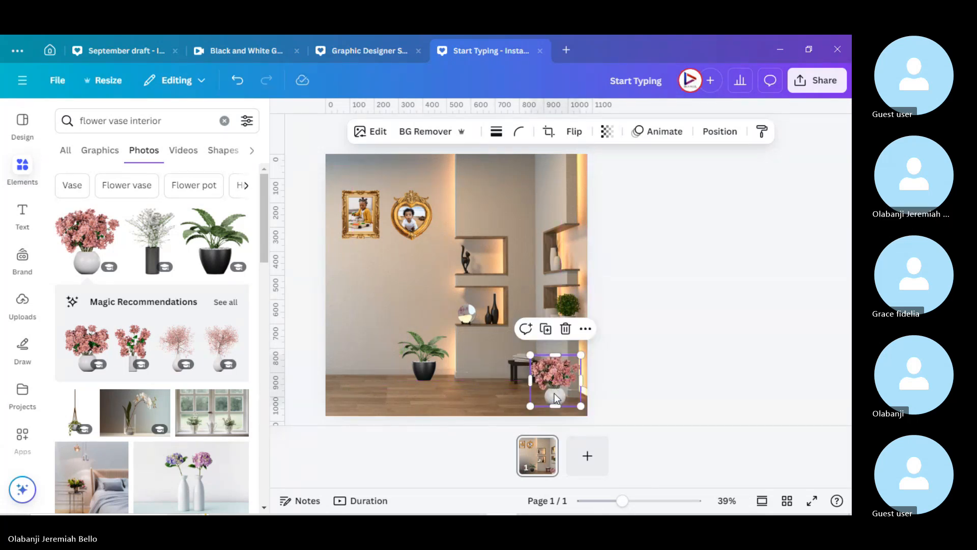
pyautogui.click(664, 360)
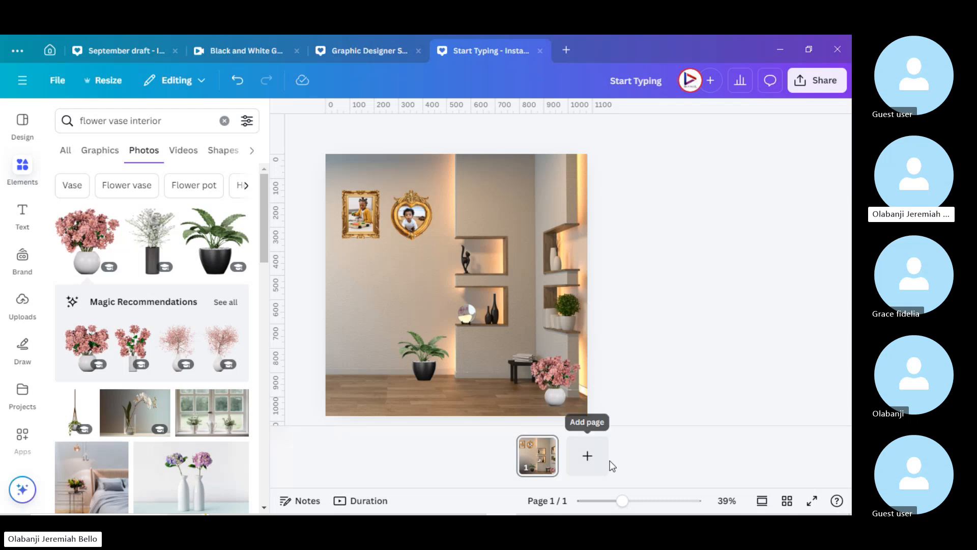
# Step: Add a blank second page and search the elements for "blob frame", showing all results of the Frames category
pyautogui.click(586, 461)
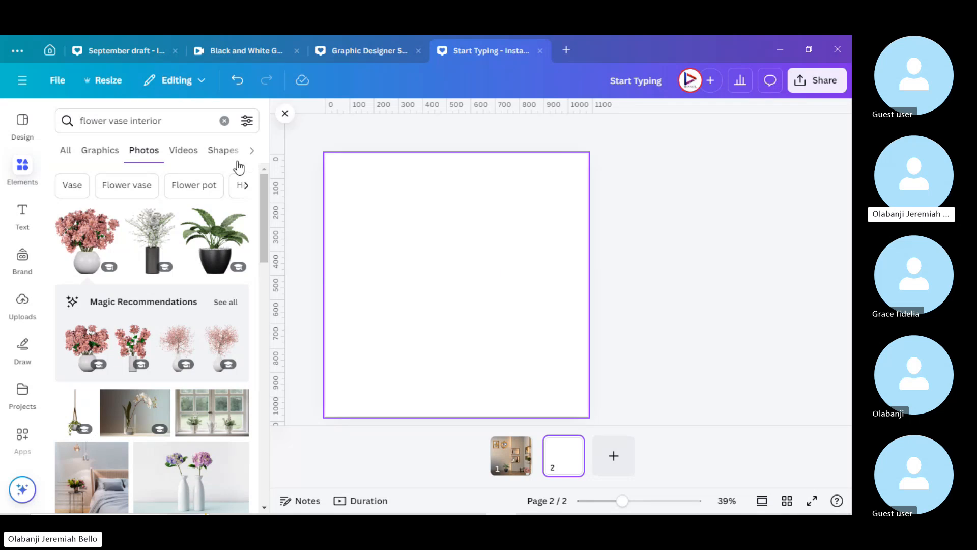
pyautogui.click(186, 126)
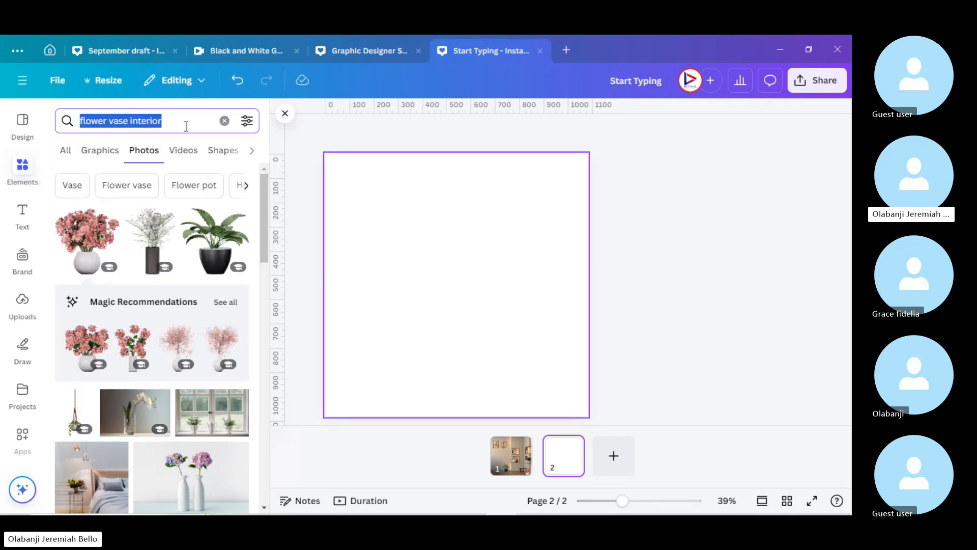
pyautogui.write('blob ')
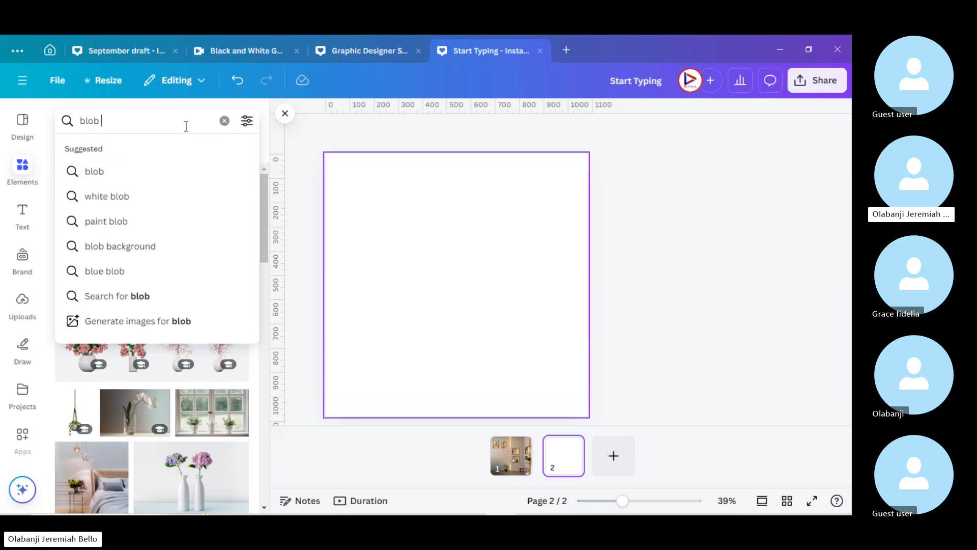
pyautogui.write('frame')
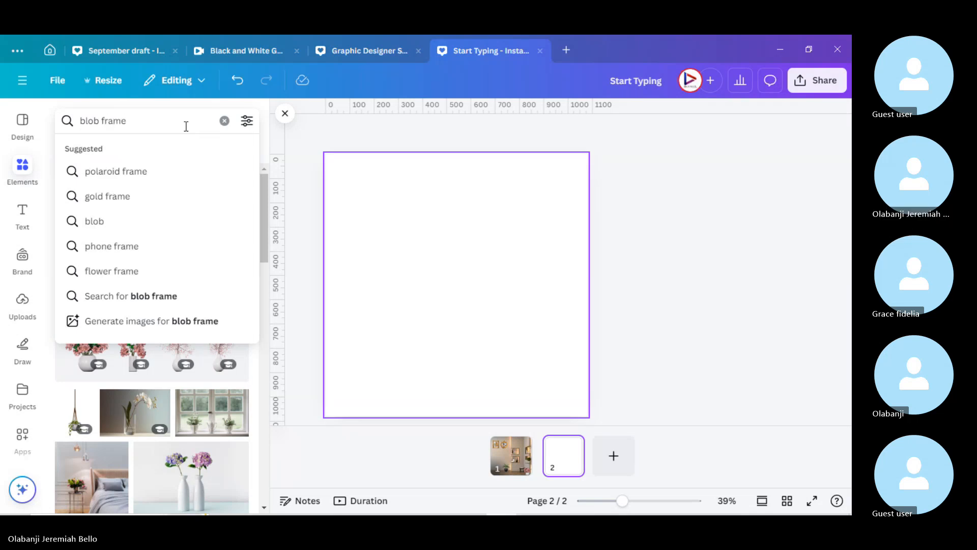
pyautogui.press('Return')
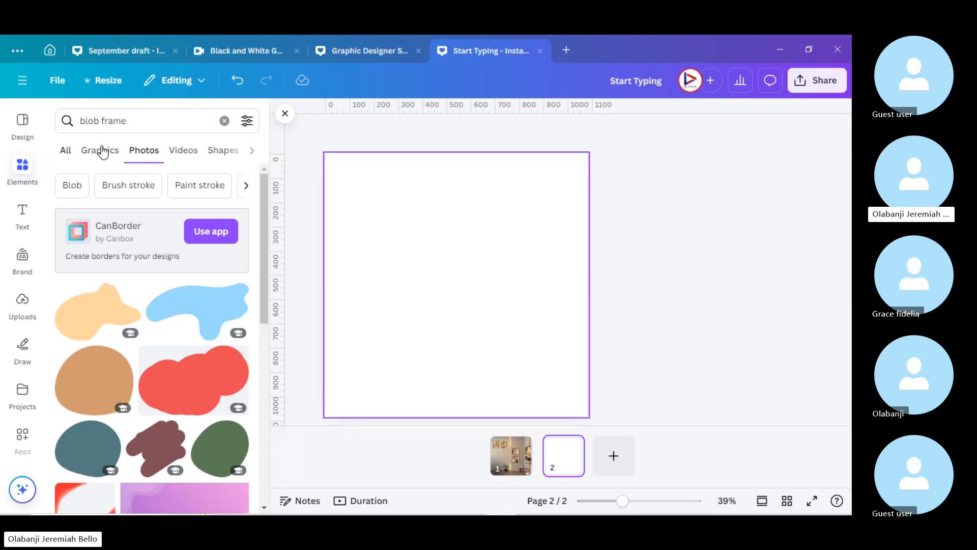
pyautogui.click(251, 152)
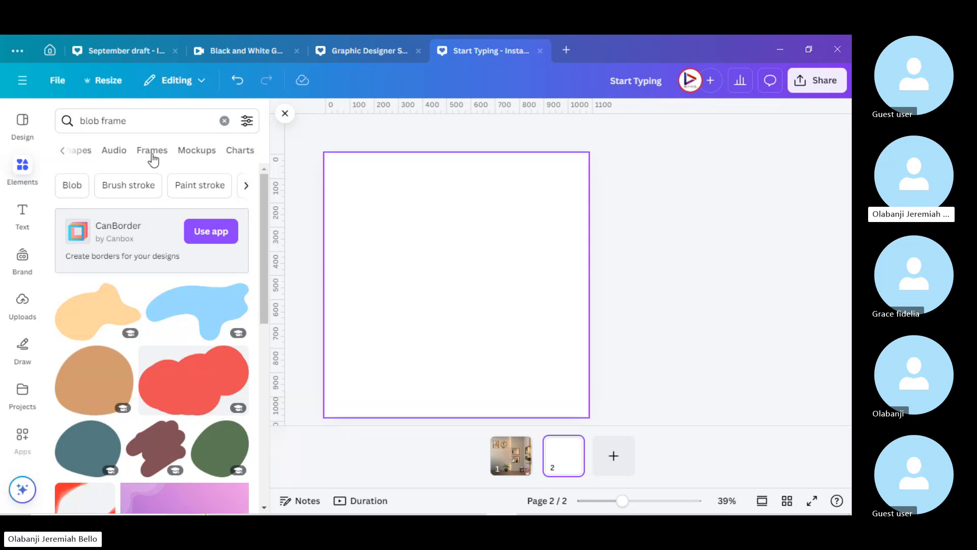
pyautogui.click(63, 154)
pyautogui.click(65, 154)
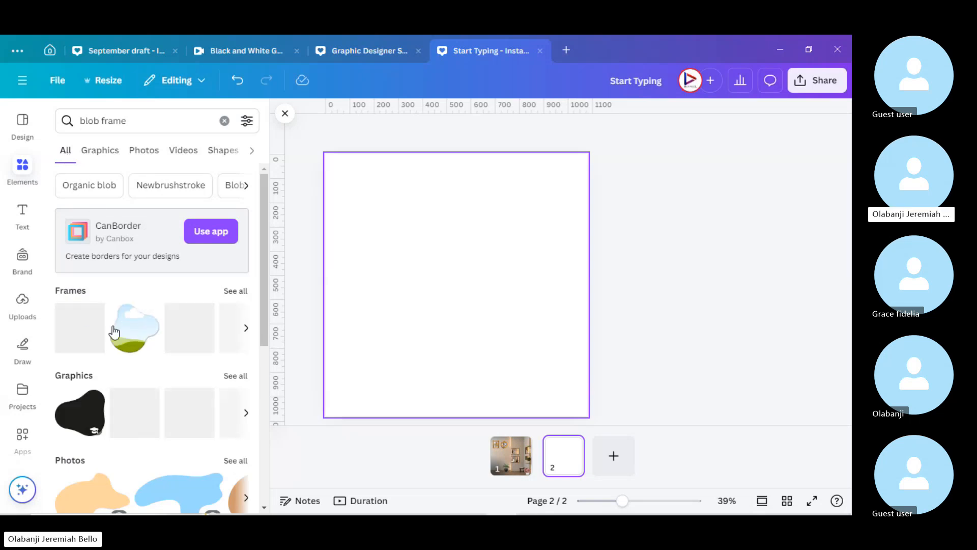
pyautogui.click(237, 292)
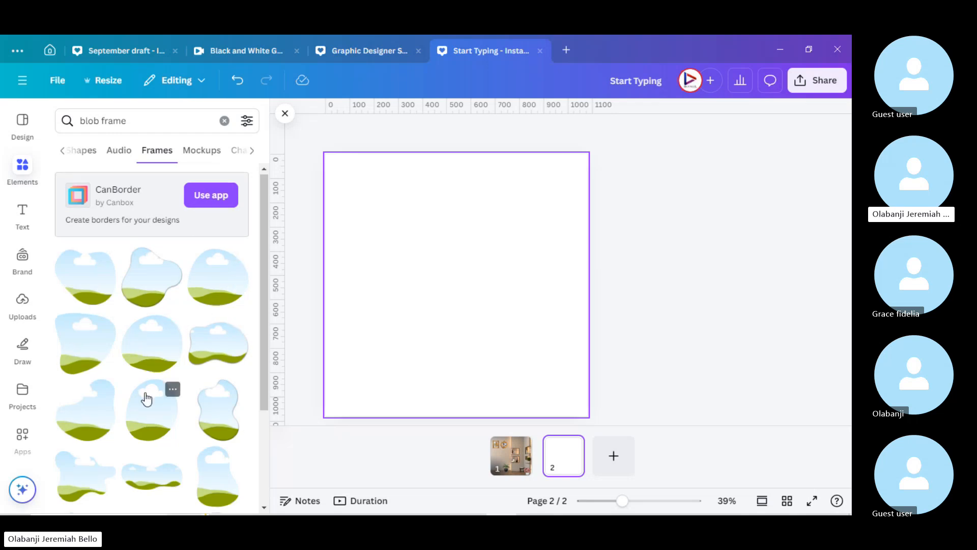
# Step: Insert the blob frame with a narrow top and wide base, overlapping the page's right edge near the top
pyautogui.scroll(-5, 147, 399)
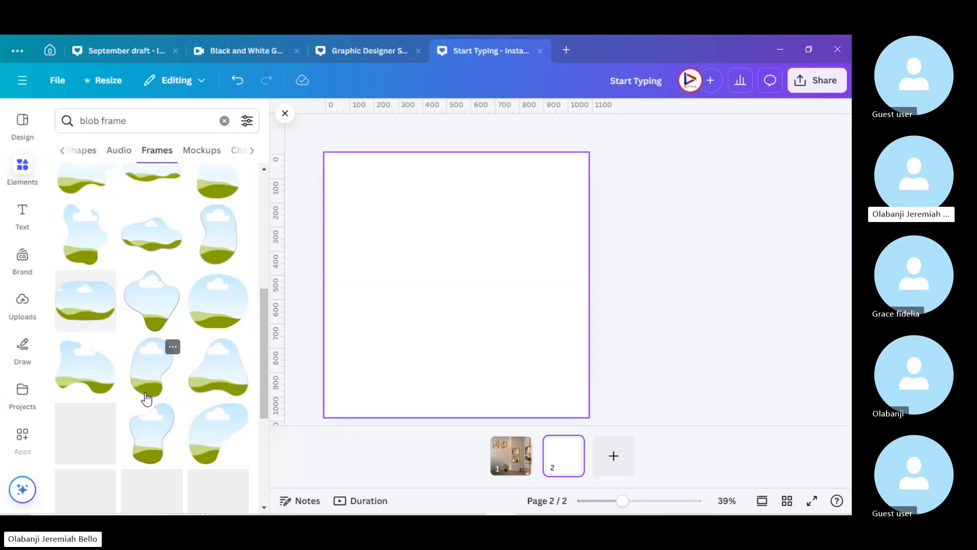
pyautogui.click(212, 376)
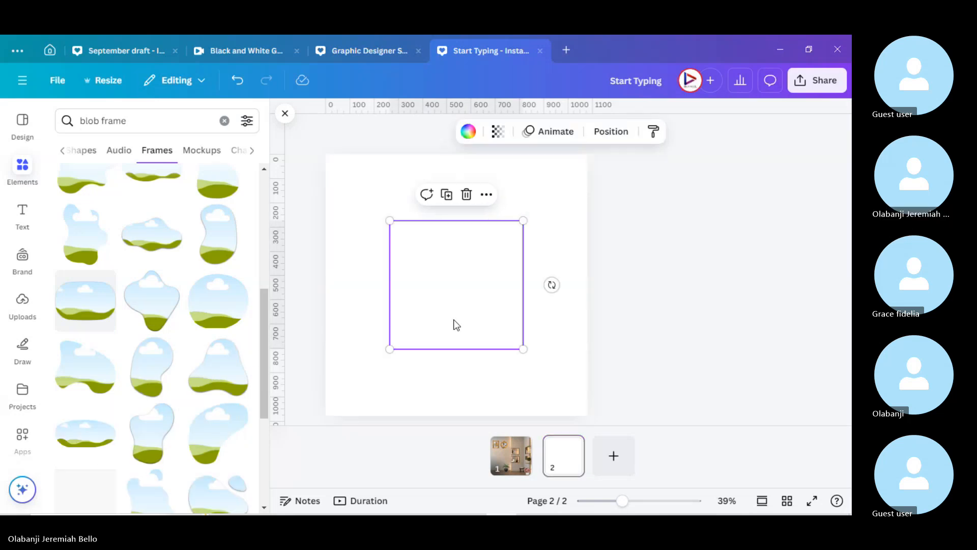
pyautogui.moveTo(486, 270); pyautogui.dragTo(540, 231)
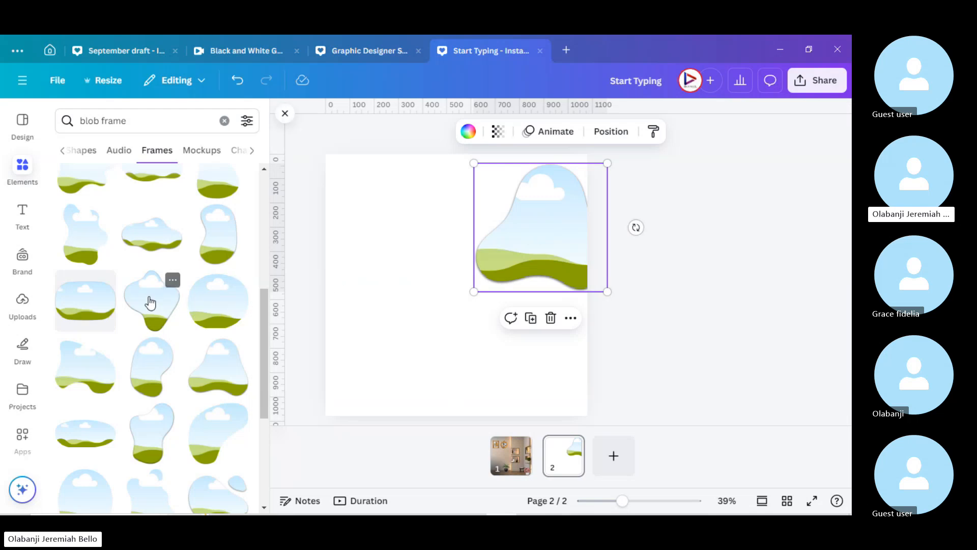
# Step: Insert the wide, flat blob frame and place it directly below the first frame
pyautogui.scroll(3, 150, 304)
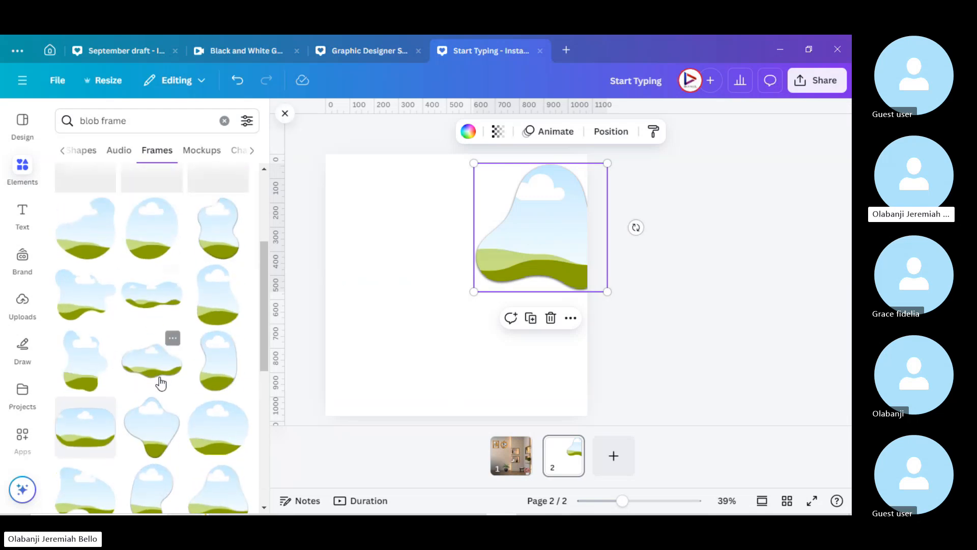
pyautogui.click(159, 379)
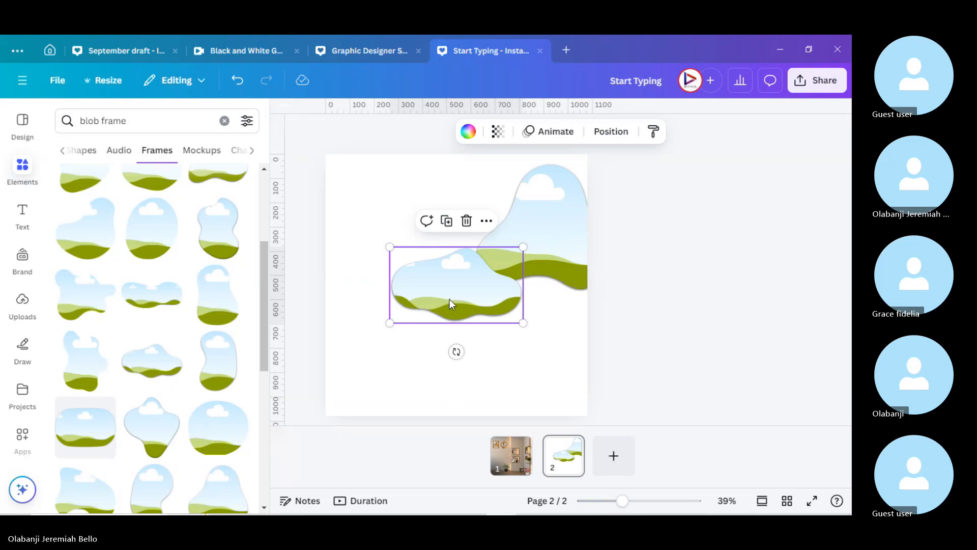
pyautogui.moveTo(453, 294); pyautogui.dragTo(525, 328)
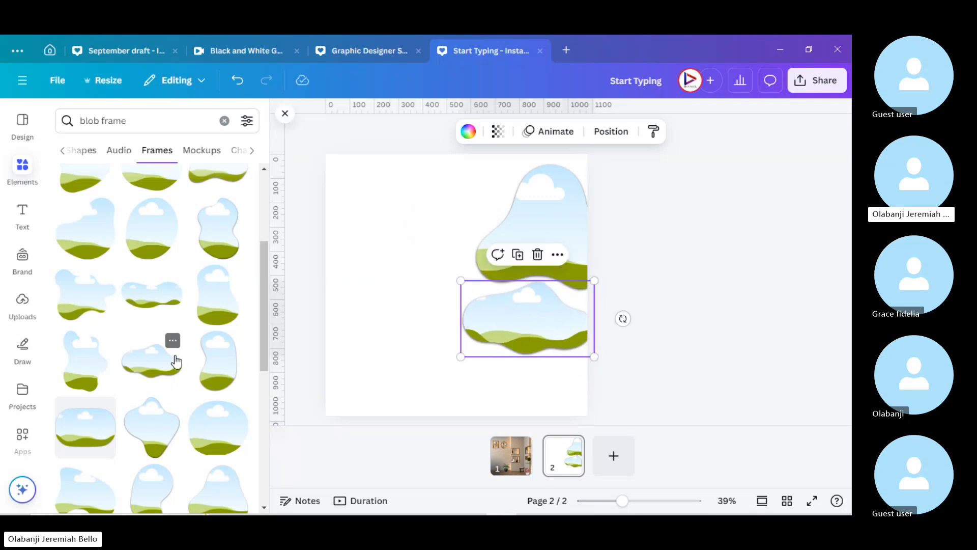
# Step: Insert the curved, indented blob frame at the page's lower right edge and move the wide frame to the upper-left corner
pyautogui.scroll(4, 176, 362)
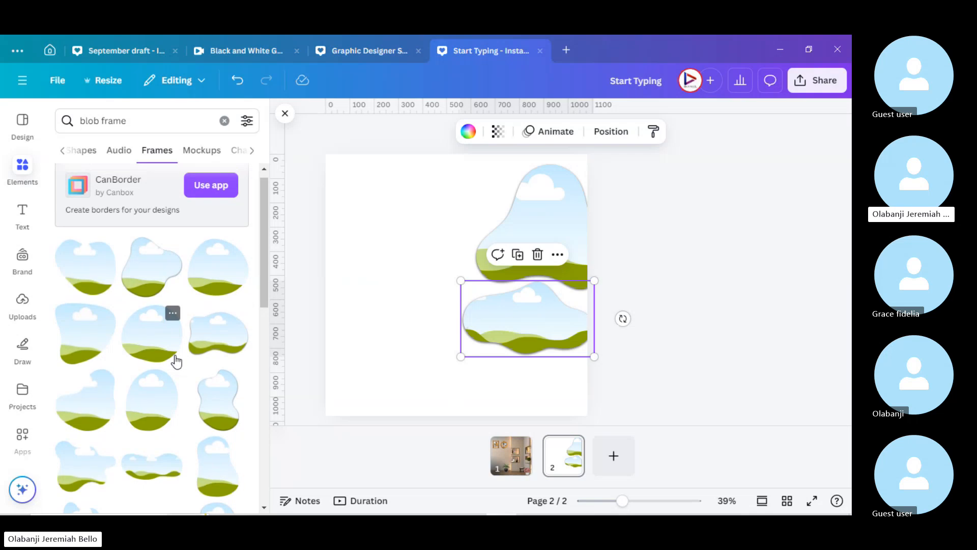
pyautogui.click(146, 274)
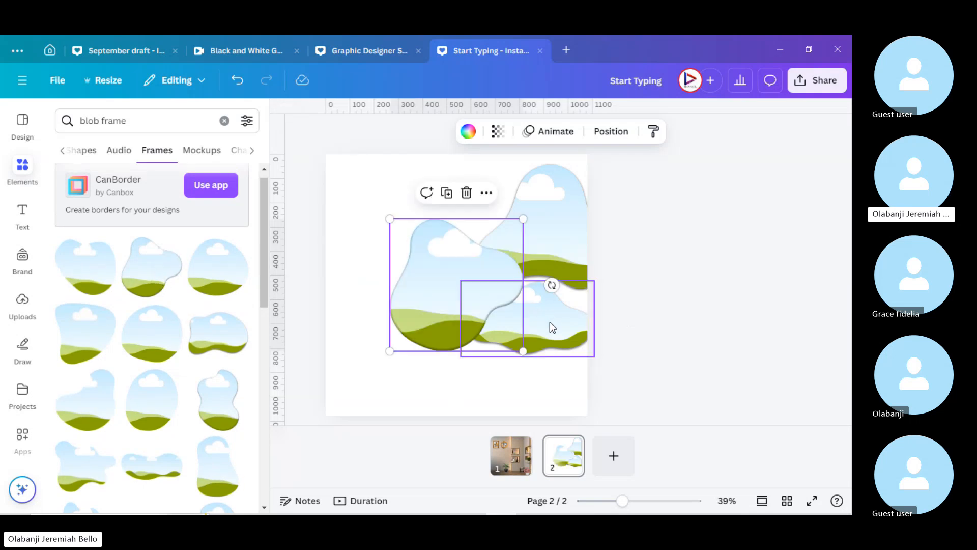
pyautogui.moveTo(550, 321); pyautogui.dragTo(374, 206)
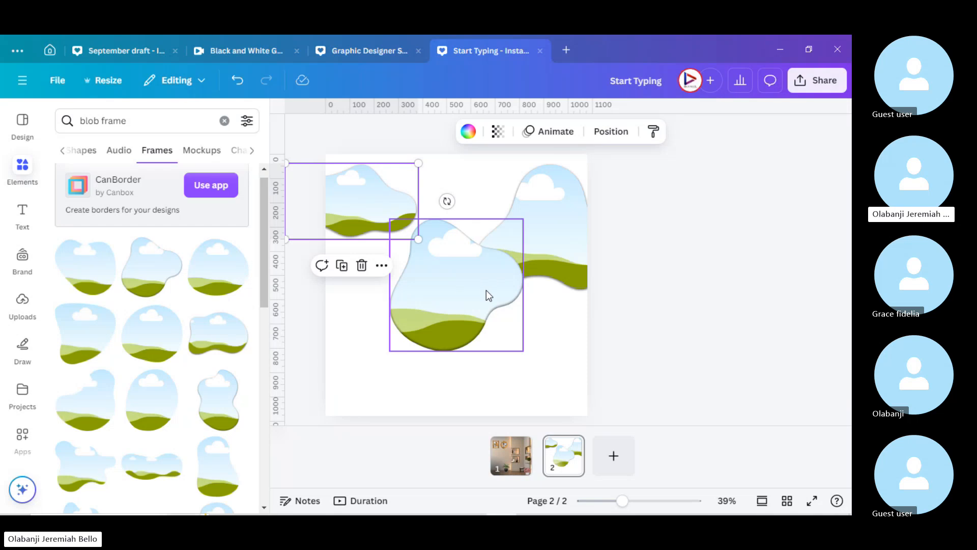
pyautogui.moveTo(487, 292); pyautogui.dragTo(604, 307)
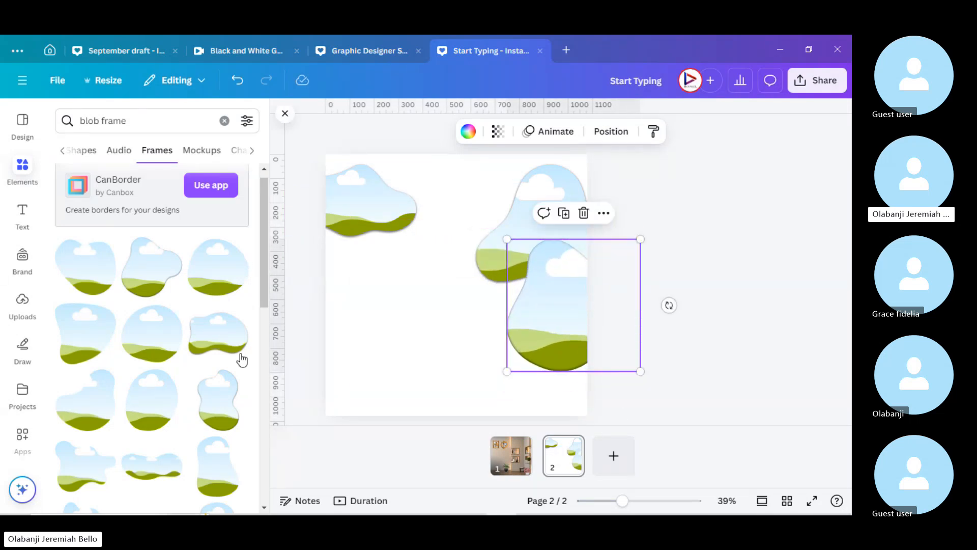
# Step: Insert the squarish blob frame, shrink it, and place it just left of the lower right-edge frame
pyautogui.click(71, 328)
pyautogui.moveTo(444, 277); pyautogui.dragTo(480, 328)
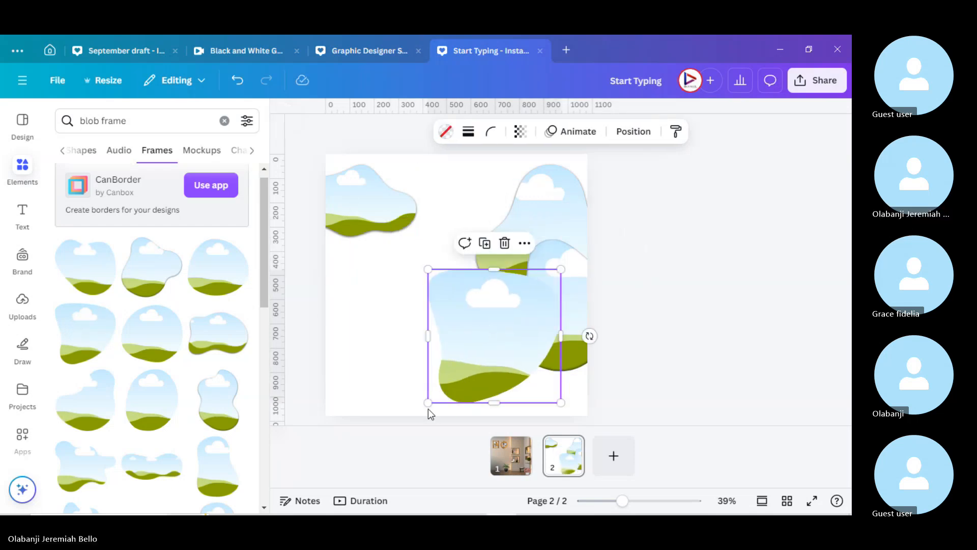
pyautogui.moveTo(428, 403); pyautogui.dragTo(478, 355)
pyautogui.moveTo(531, 313); pyautogui.dragTo(502, 305)
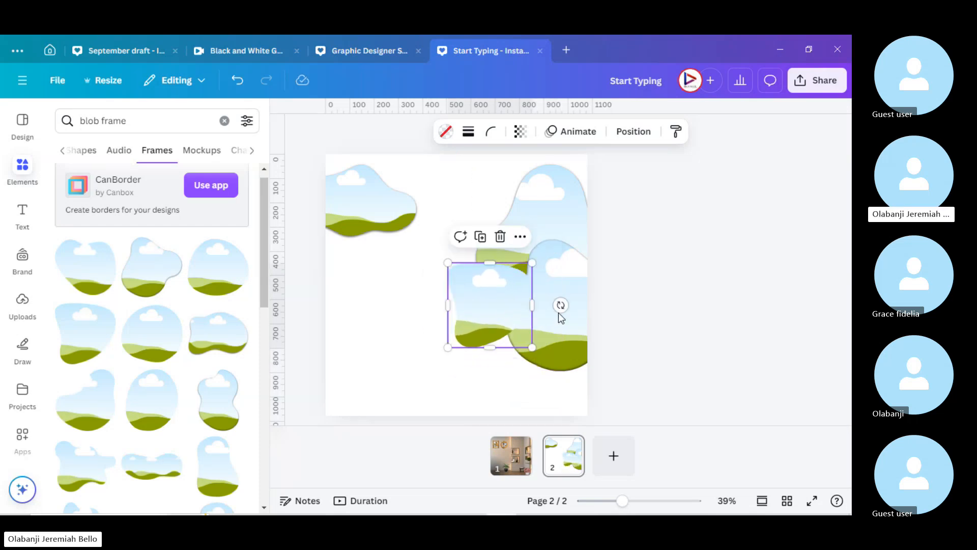
# Step: Move the right-edge frame and the squarish frame further down the page, and enlarge the squarish one
pyautogui.moveTo(585, 318); pyautogui.dragTo(578, 349)
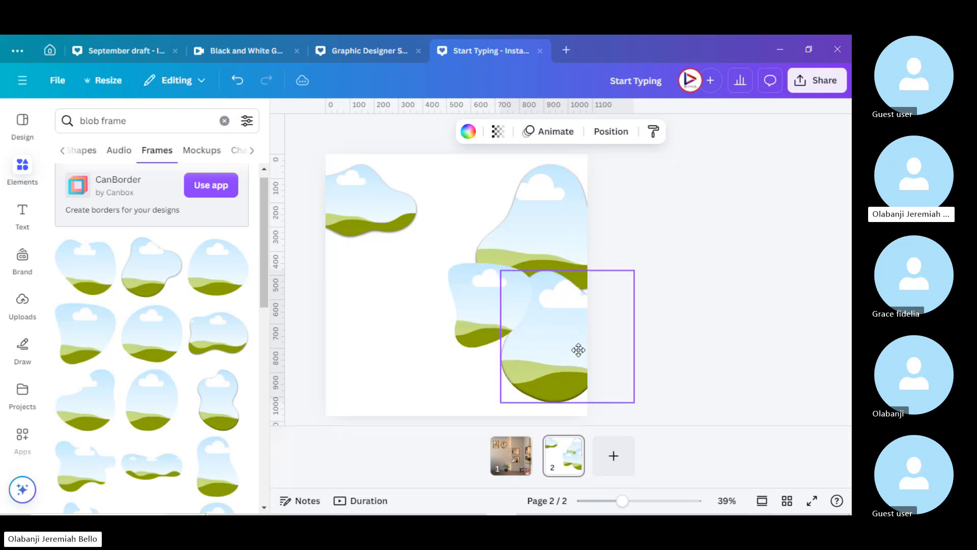
pyautogui.moveTo(481, 307)
pyautogui.mouseDown()
pyautogui.moveTo(478, 331)
pyautogui.moveTo(488, 297)
pyautogui.mouseUp()
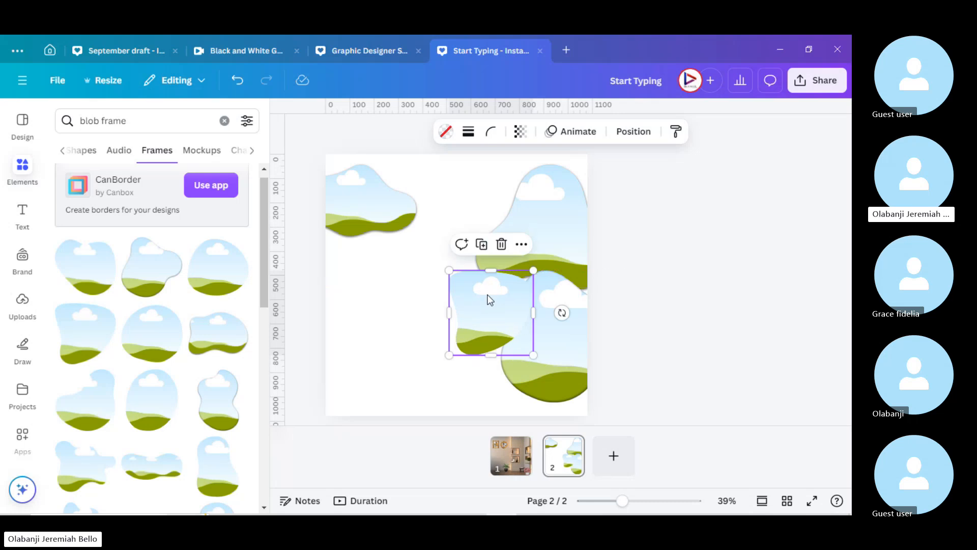
pyautogui.moveTo(449, 357); pyautogui.dragTo(416, 384)
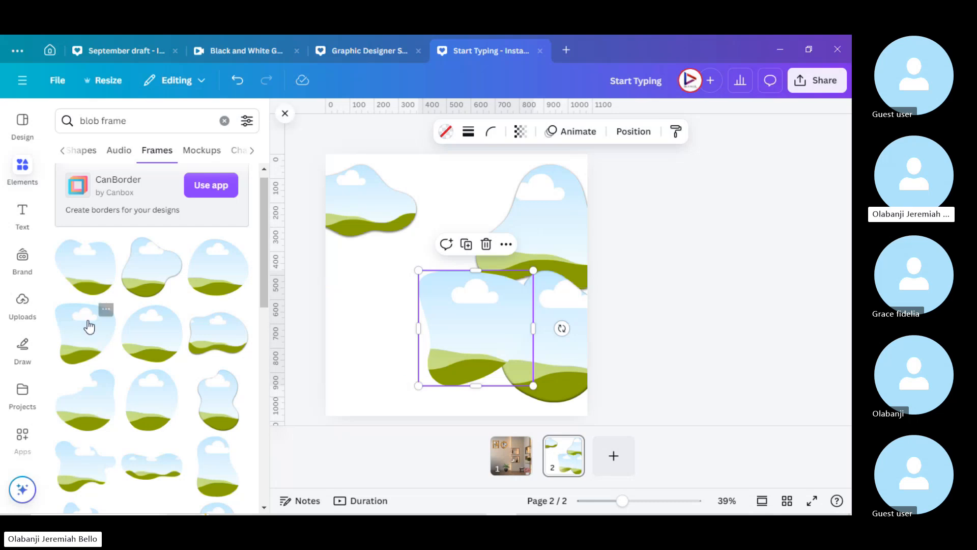
# Step: Search the elements library for "gradient blurry background" in place of the blob frame search
pyautogui.click(30, 180)
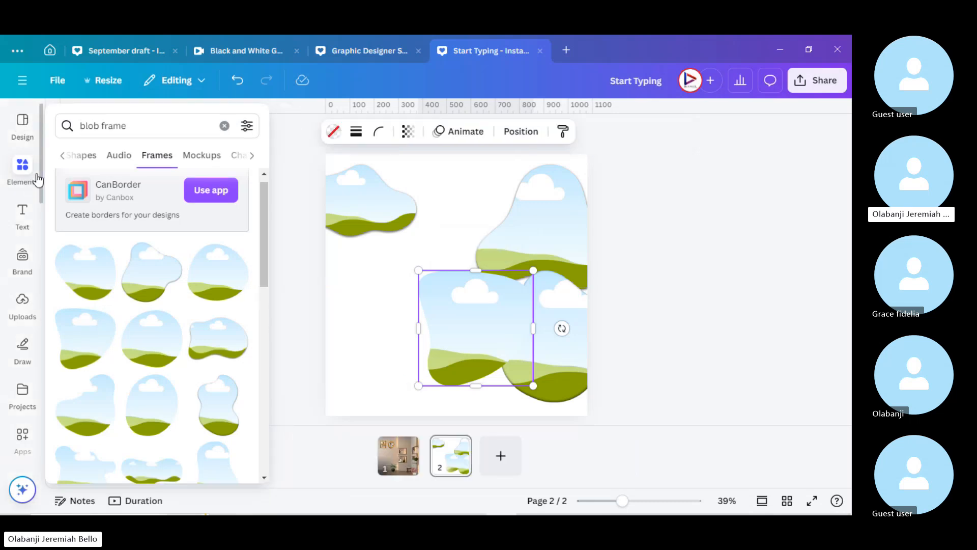
pyautogui.click(224, 120)
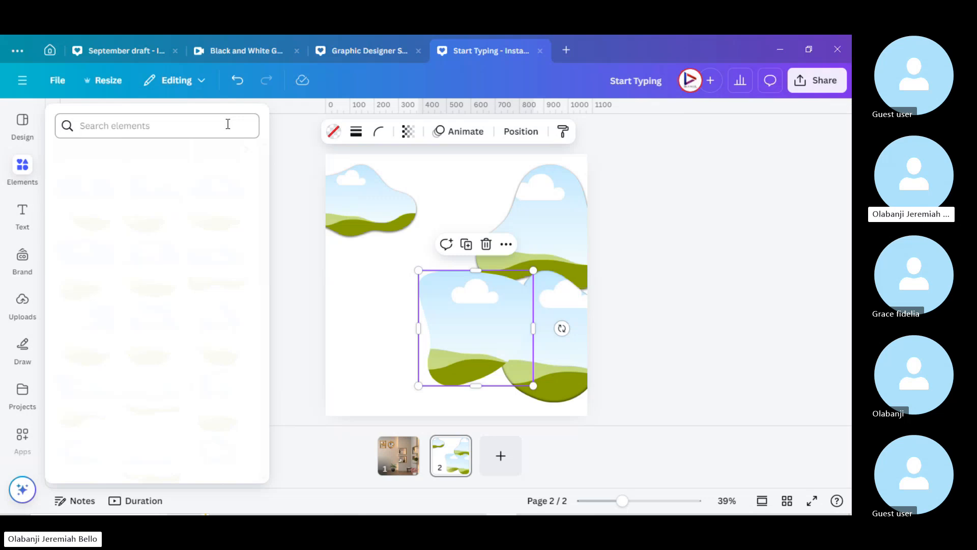
pyautogui.click(146, 130)
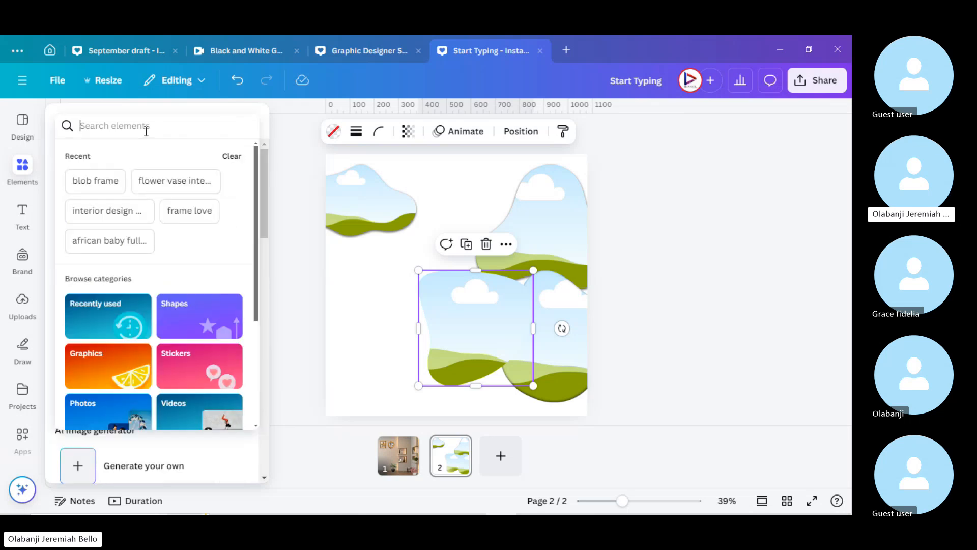
pyautogui.write('gradient')
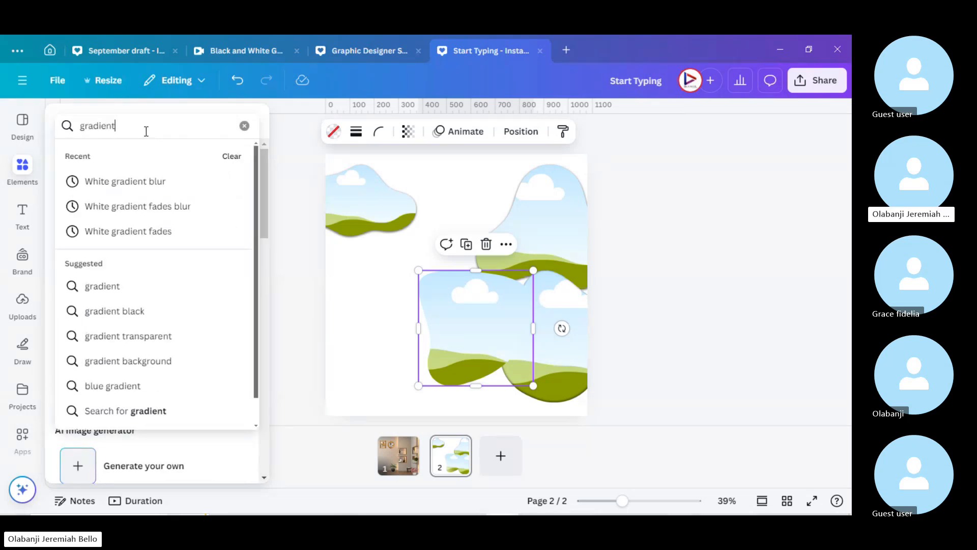
pyautogui.write(' blurry bac')
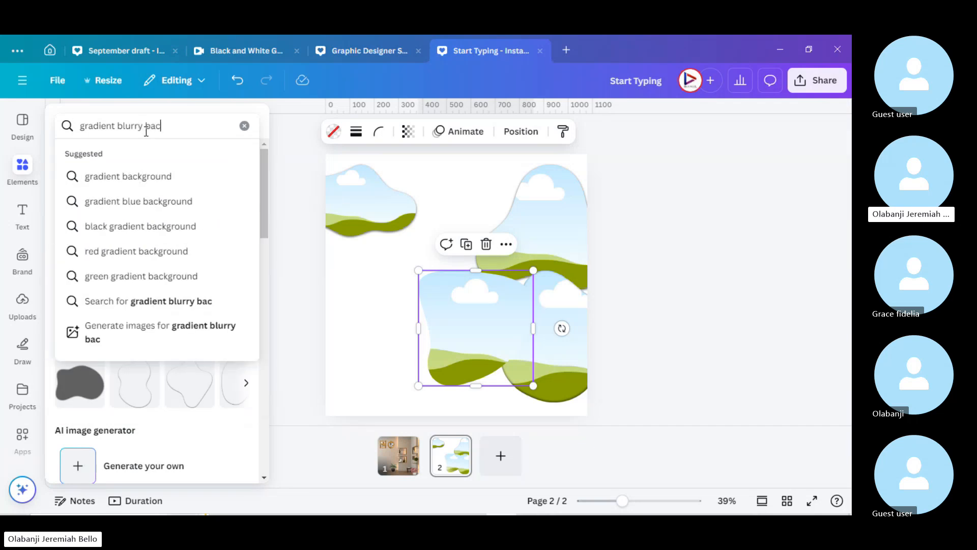
pyautogui.write('kground')
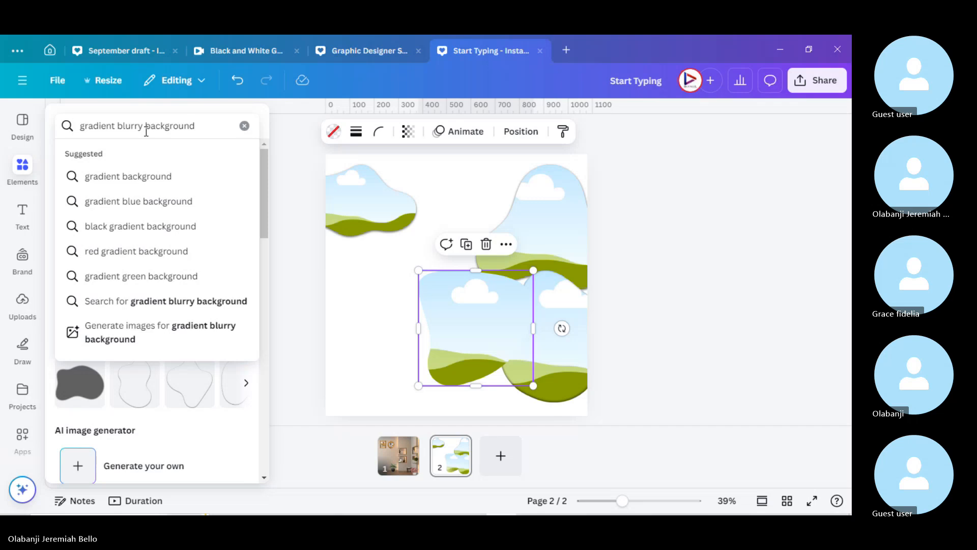
pyautogui.press('Return')
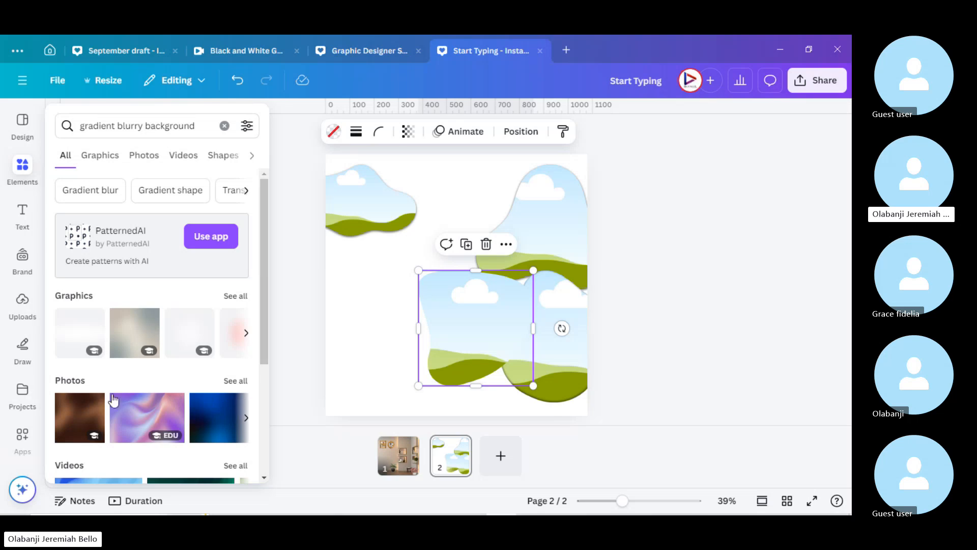
# Step: Browse all the gradient photo results and insert the swirled purple and pink gradient photo on the page
pyautogui.click(236, 382)
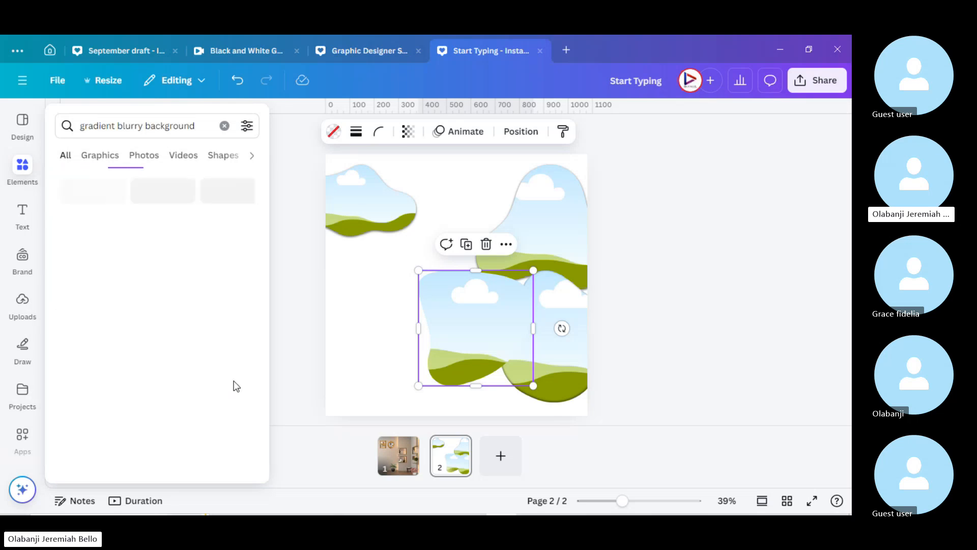
pyautogui.scroll(-5, 235, 387)
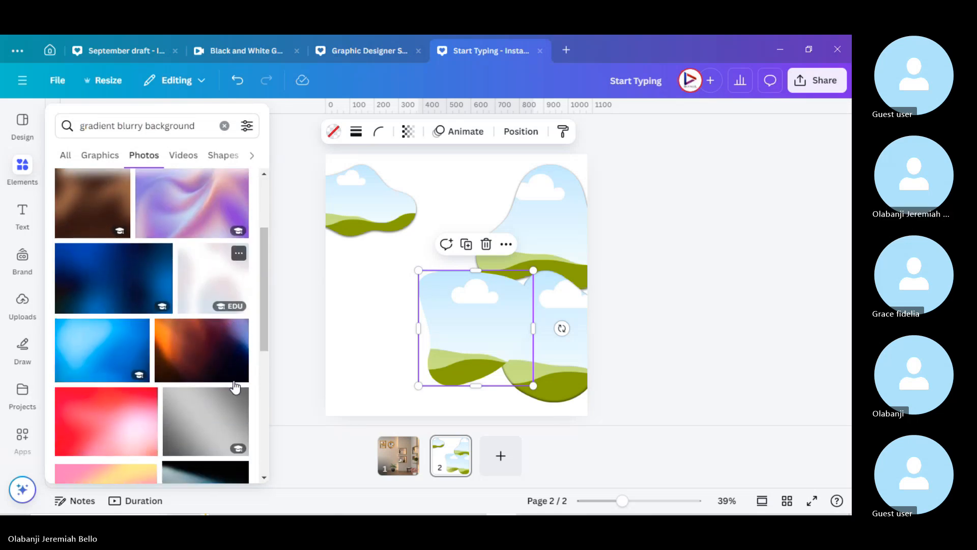
pyautogui.scroll(-4, 236, 387)
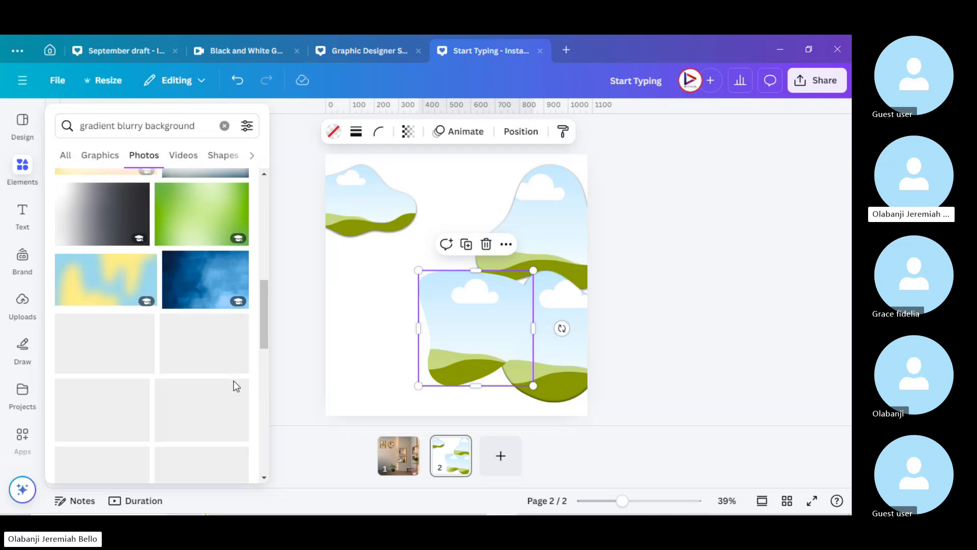
pyautogui.scroll(5, 235, 387)
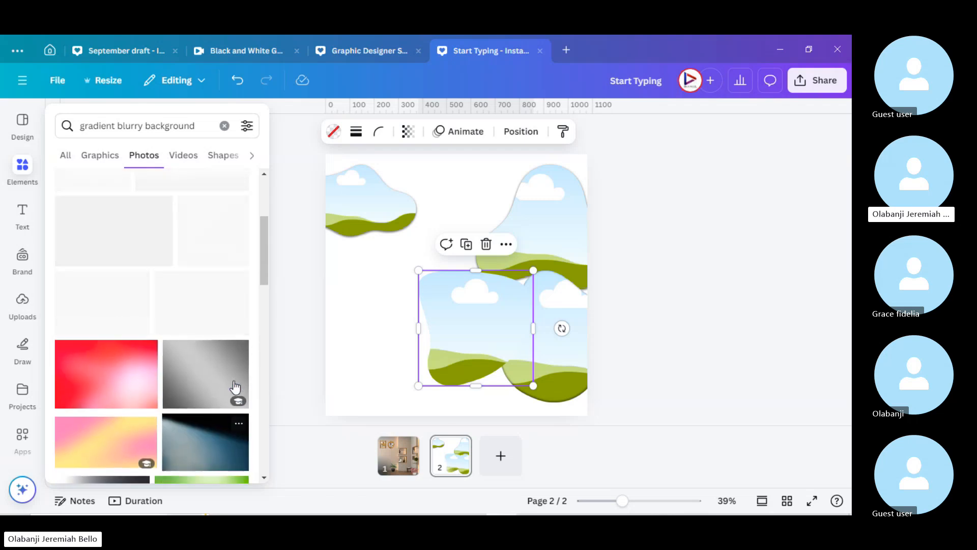
pyautogui.scroll(4, 235, 387)
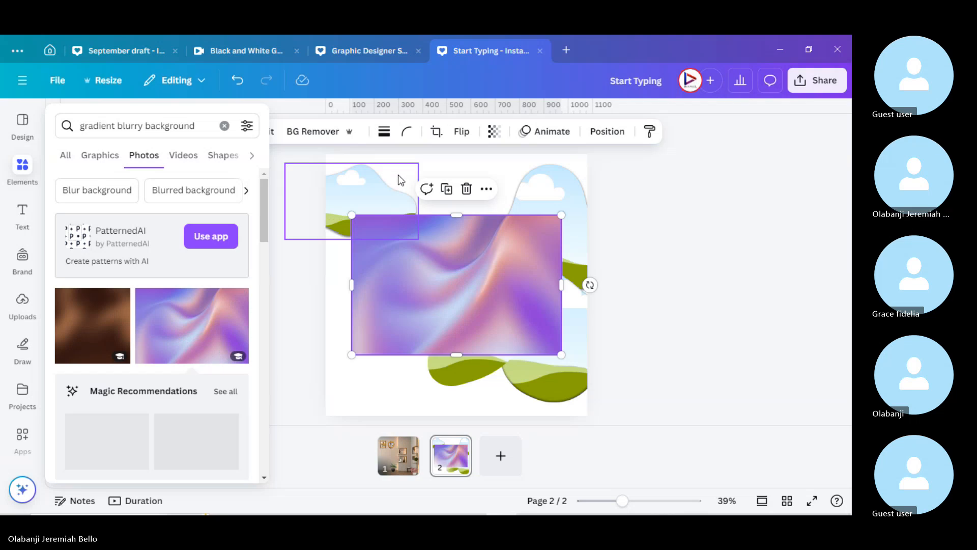
# Step: Delete the wide blob frame in the page's upper-left corner and set the gradient photo as the page background
pyautogui.click(364, 185)
pyautogui.press('Delete')
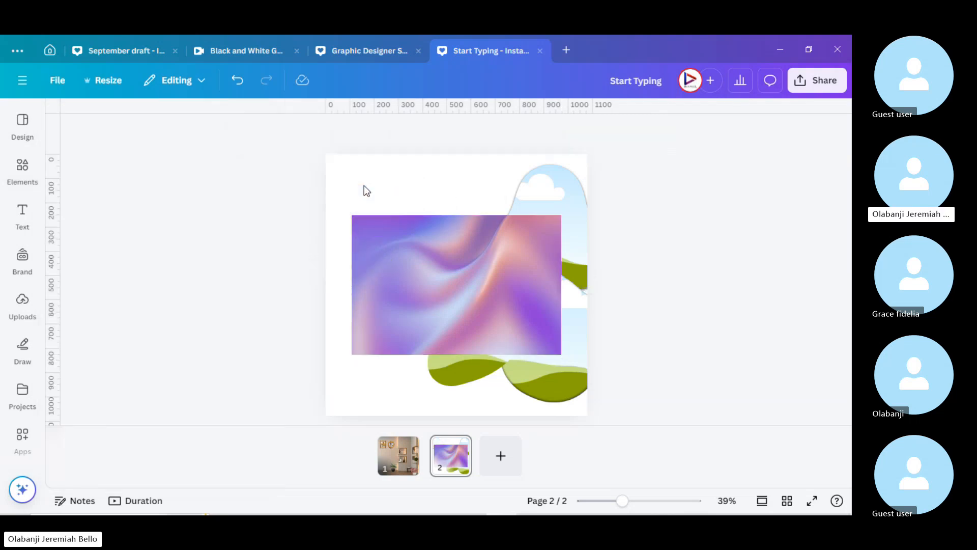
pyautogui.click(457, 305)
pyautogui.rightClick(424, 270)
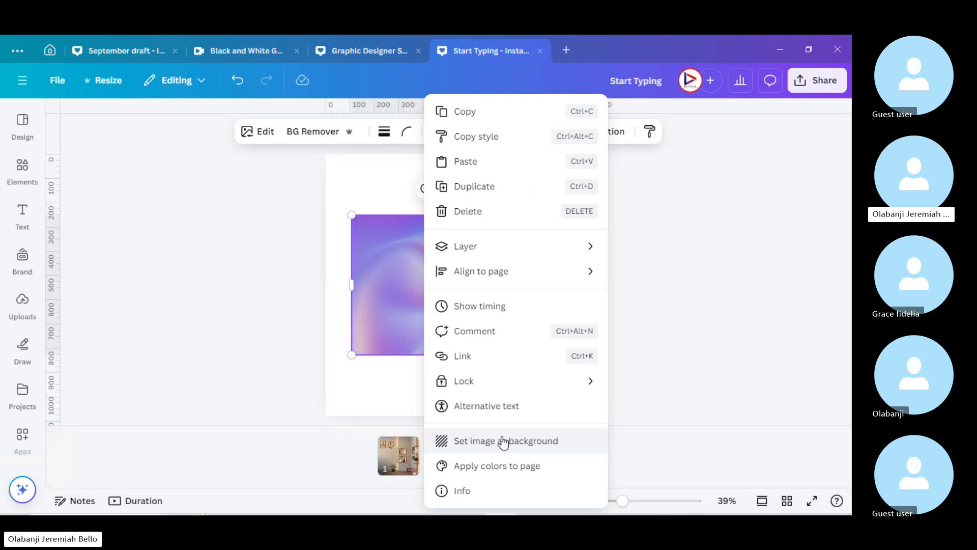
pyautogui.click(530, 440)
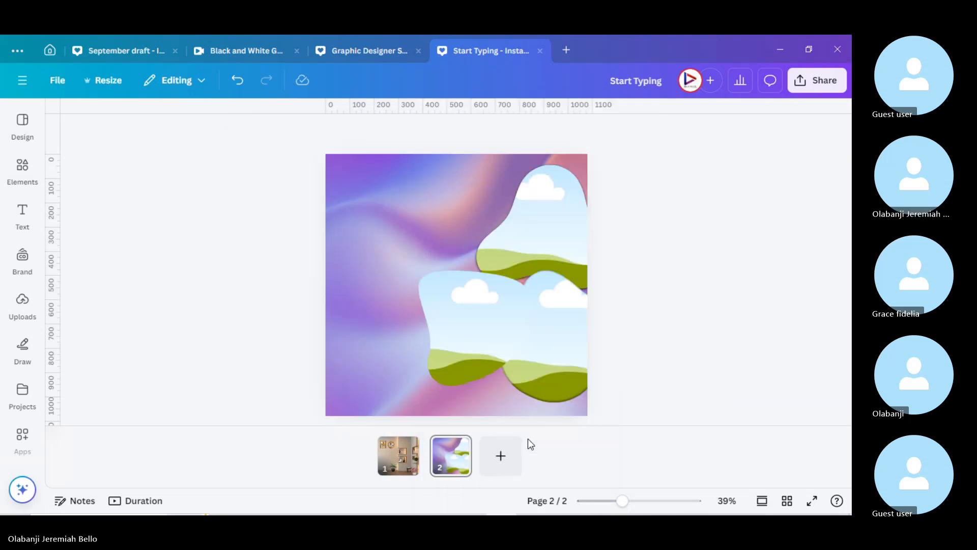
# Step: Set the gradient background's transparency to 22
pyautogui.click(382, 199)
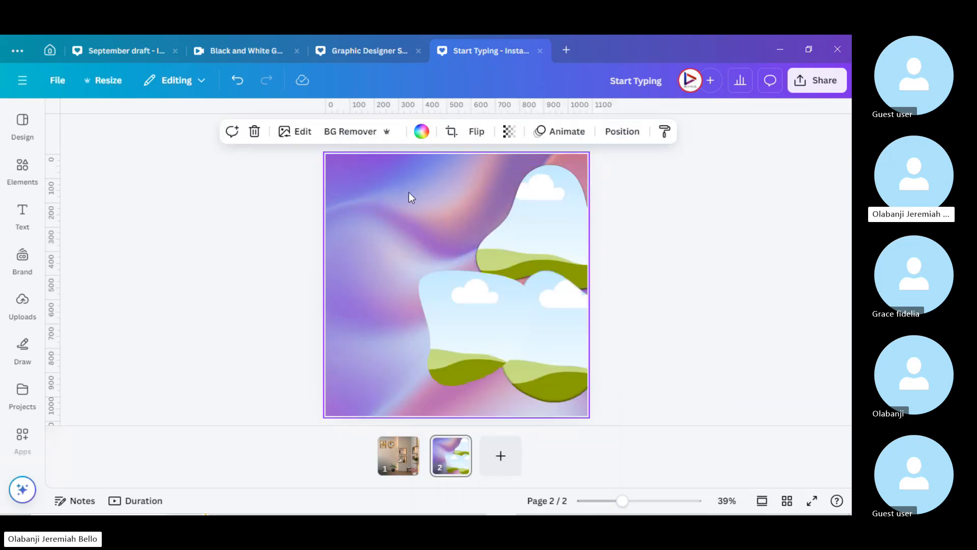
pyautogui.click(510, 133)
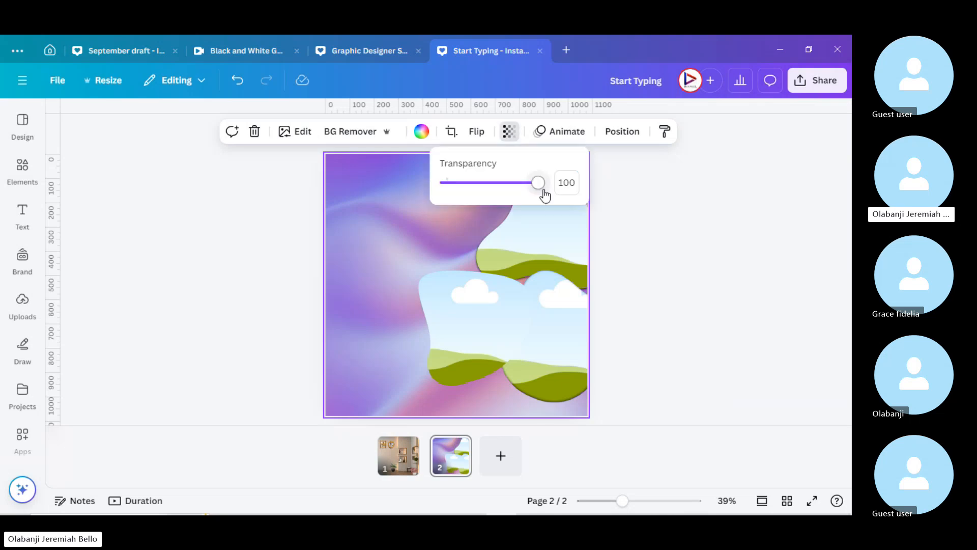
pyautogui.moveTo(543, 185); pyautogui.dragTo(467, 186)
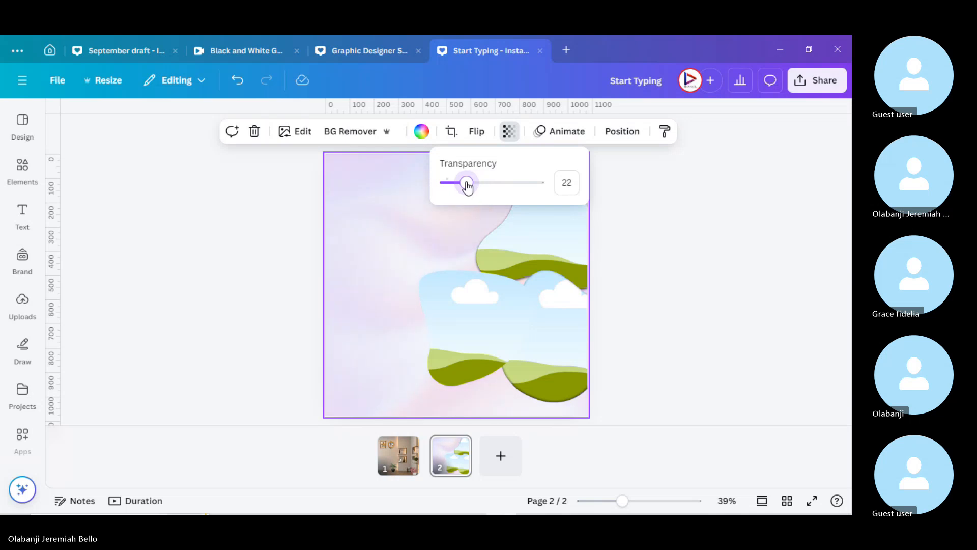
pyautogui.click(727, 279)
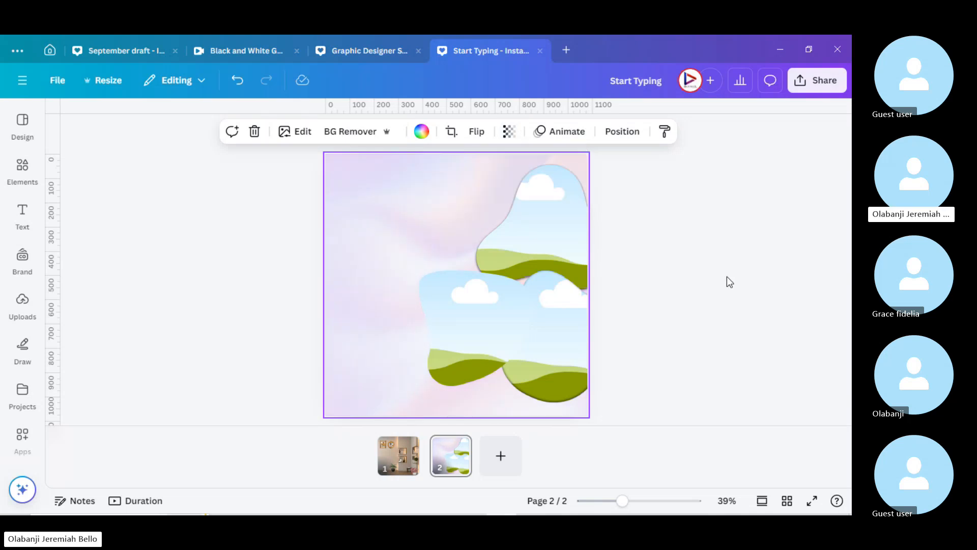
pyautogui.click(727, 279)
pyautogui.click(487, 339)
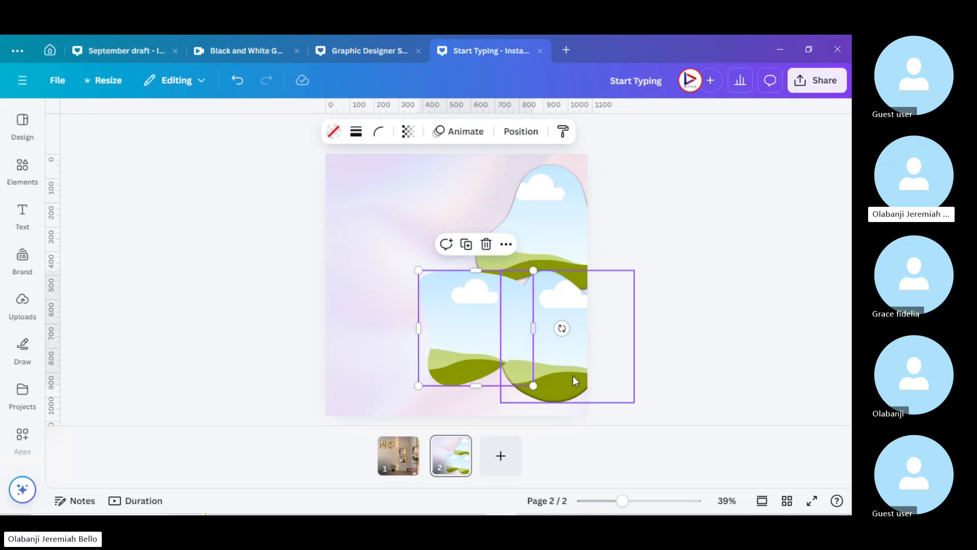
pyautogui.click(578, 379)
pyautogui.click(549, 207)
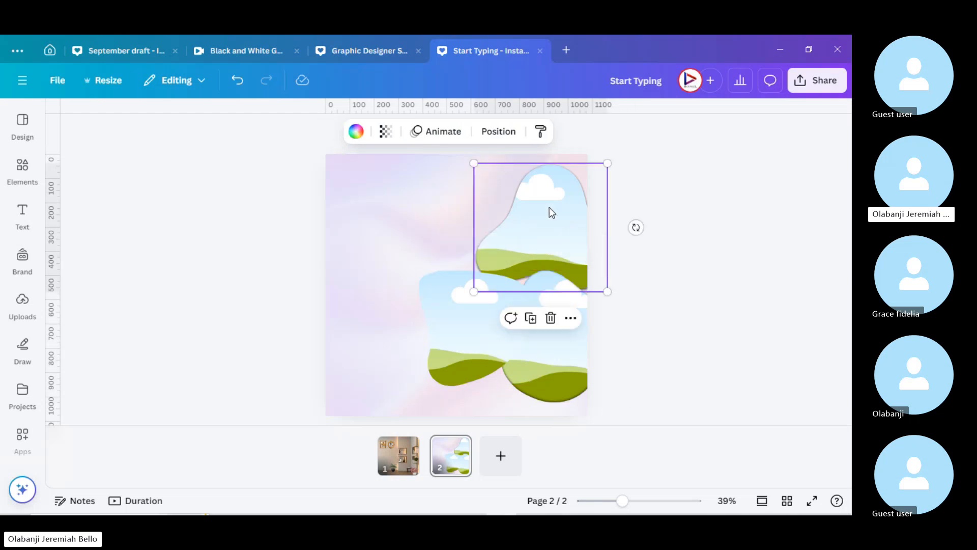
pyautogui.click(453, 344)
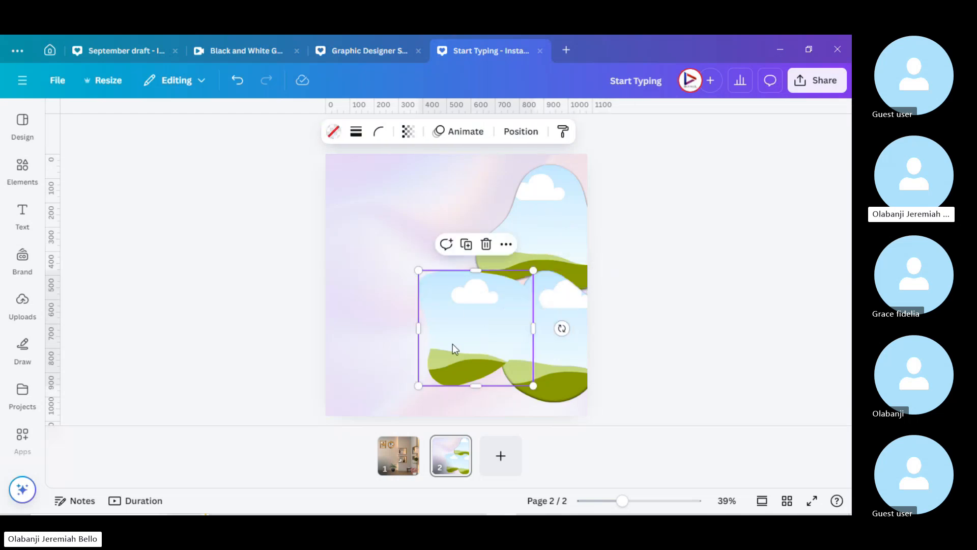
pyautogui.click(561, 388)
# Step: Replace the elements search with "Laptops phones gadgets" to look up photos for the frames
pyautogui.click(24, 166)
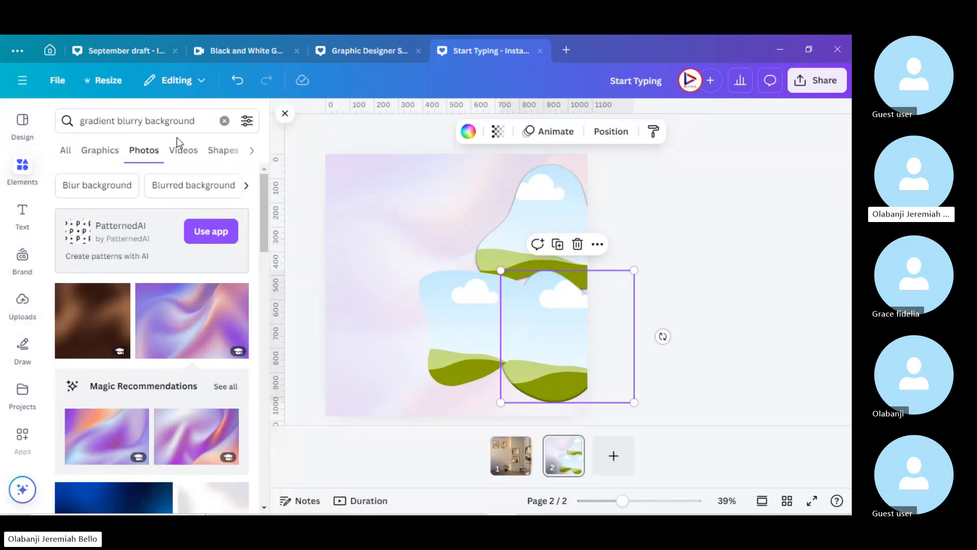
pyautogui.doubleClick(205, 122)
pyautogui.click(204, 122)
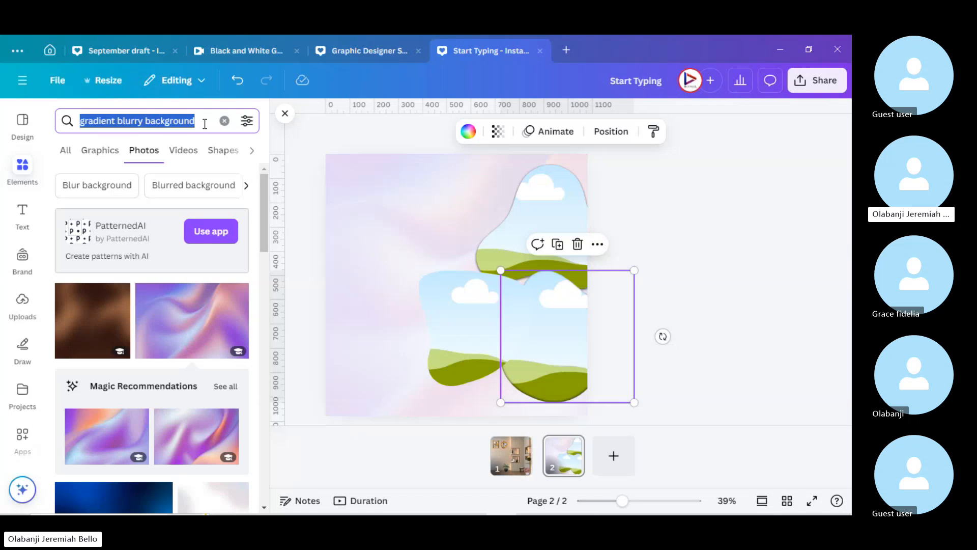
pyautogui.press('BackSpace')
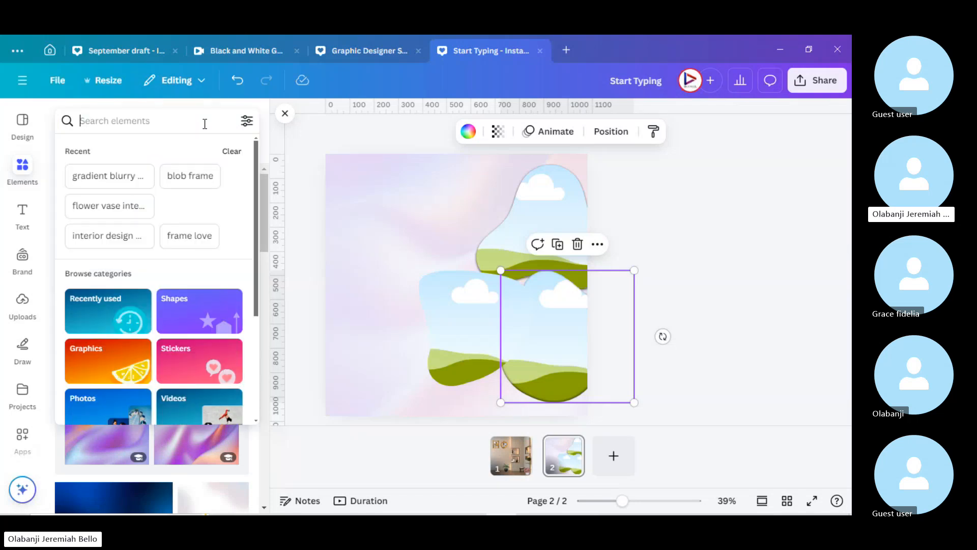
pyautogui.write('Lapt')
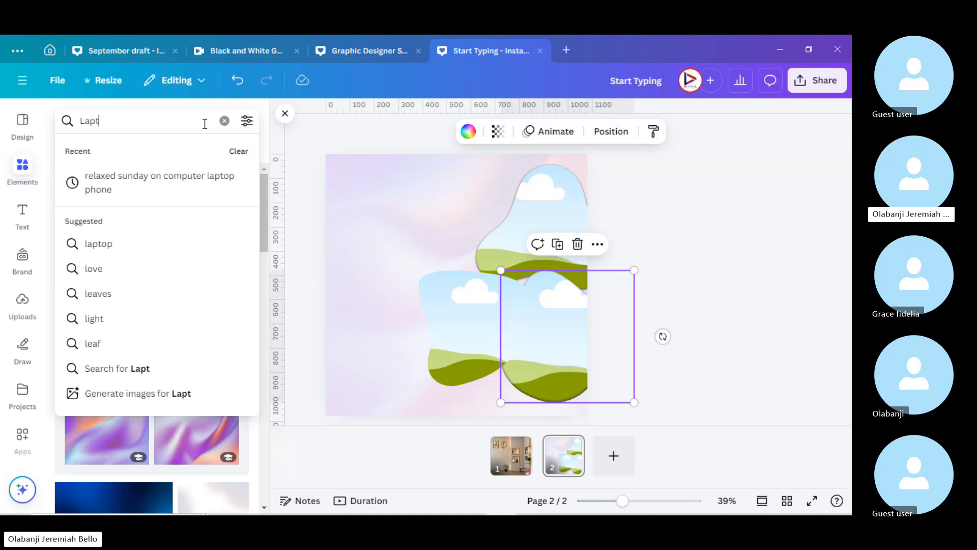
pyautogui.write('ops pho')
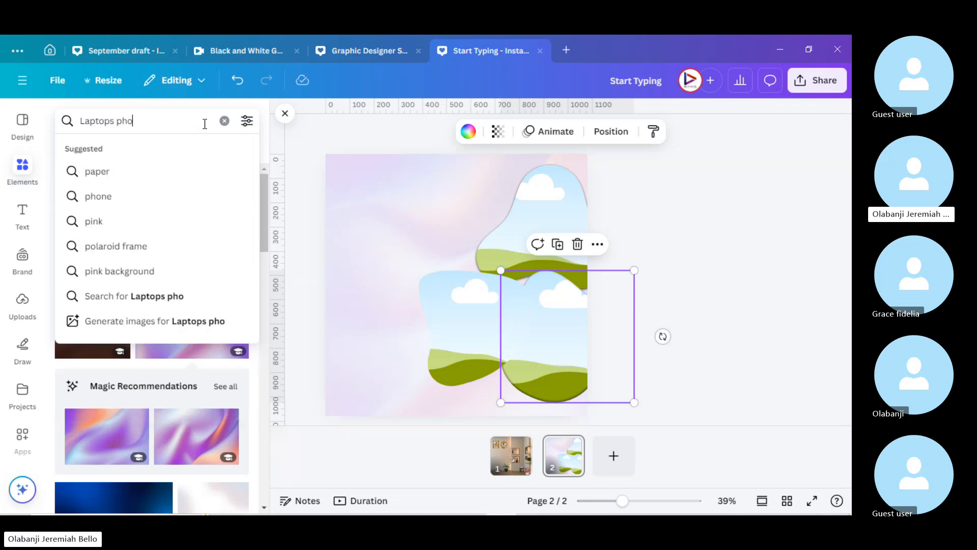
pyautogui.write('nes gadgets')
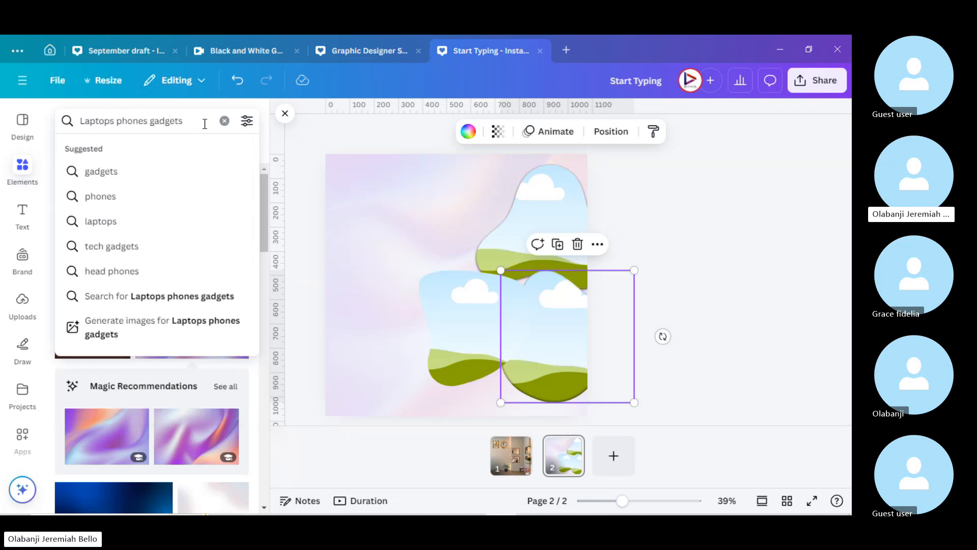
pyautogui.press('Return')
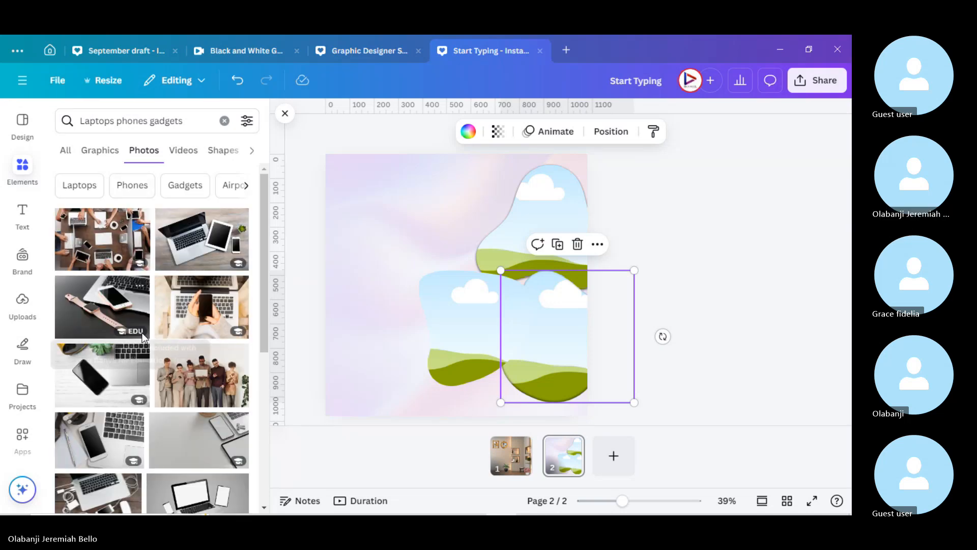
# Step: Insert the photo of a laptop, tablet and phone with a small plant on a wooden desk
pyautogui.scroll(-1, 142, 332)
pyautogui.scroll(-1, 142, 332)
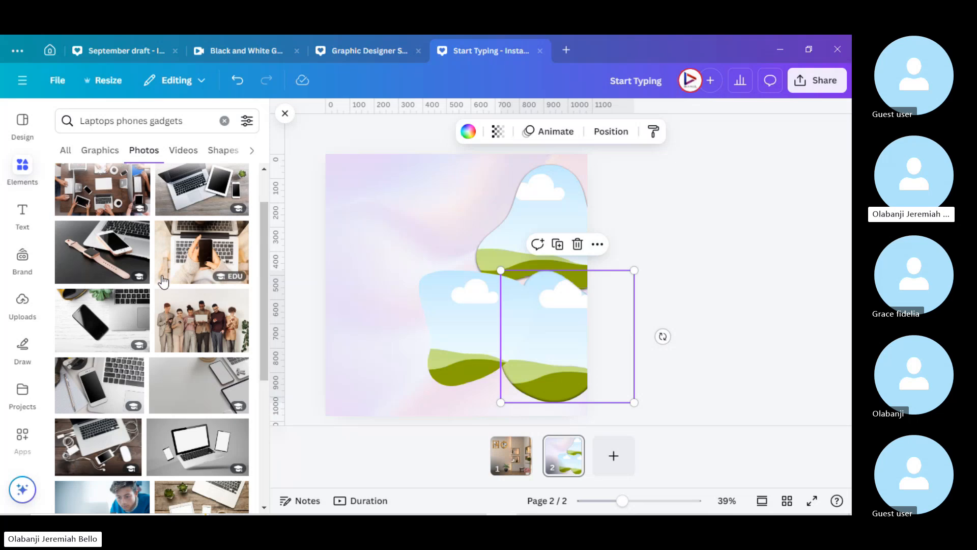
pyautogui.scroll(2, 195, 240)
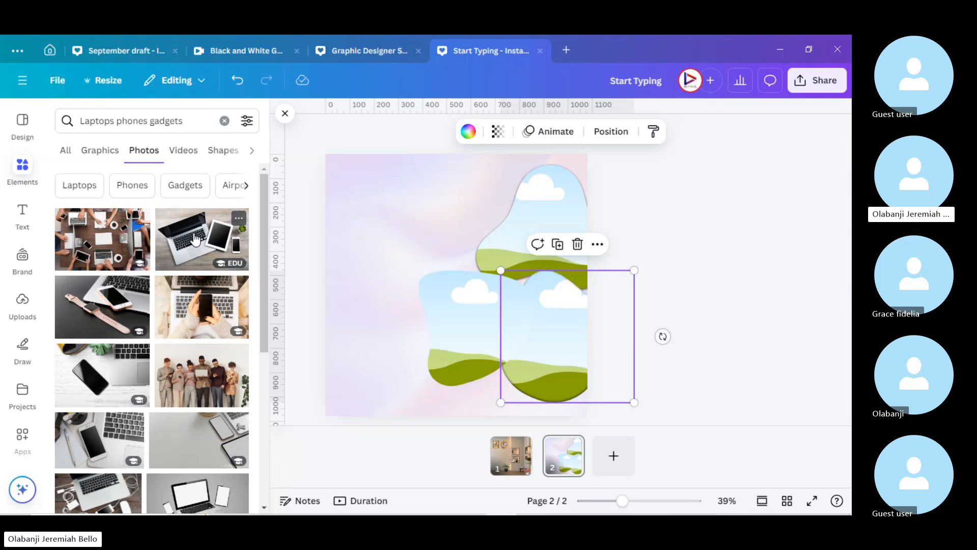
pyautogui.click(195, 239)
# Step: Browse the photo results and refine the search to "Laptops phones electronic gadgets sales"
pyautogui.scroll(-5, 189, 379)
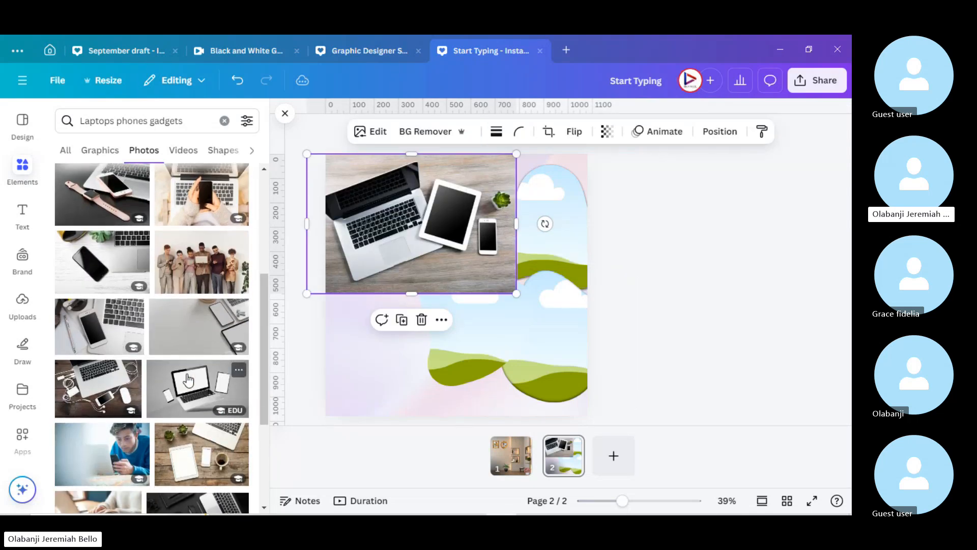
pyautogui.scroll(-4, 189, 380)
pyautogui.scroll(4, 187, 374)
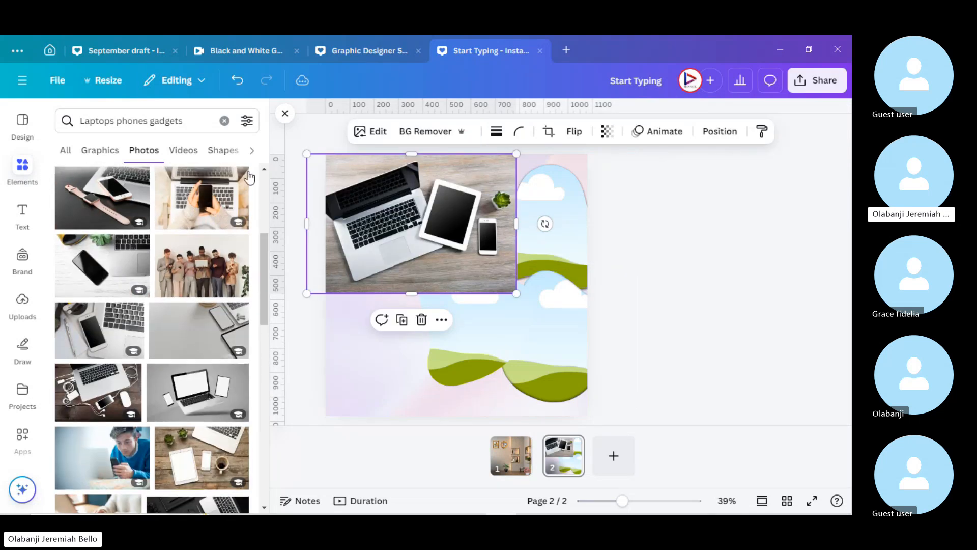
pyautogui.click(194, 117)
pyautogui.write('sales')
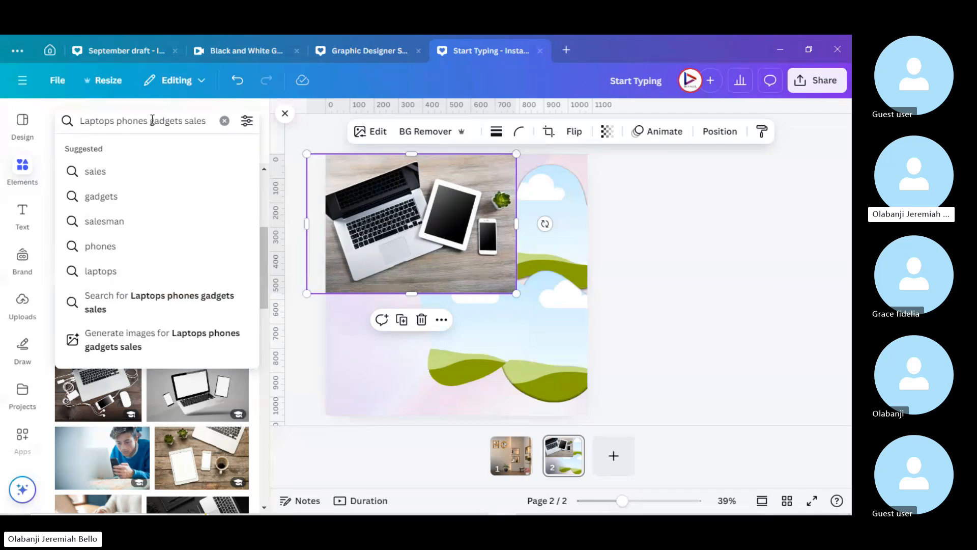
pyautogui.press('Return')
pyautogui.click(152, 121)
pyautogui.write('electron')
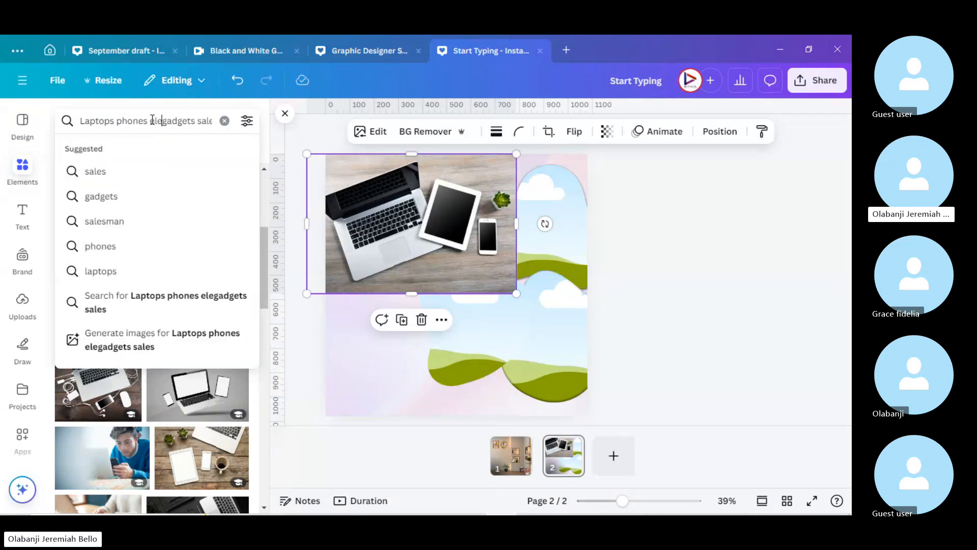
pyautogui.write('ic')
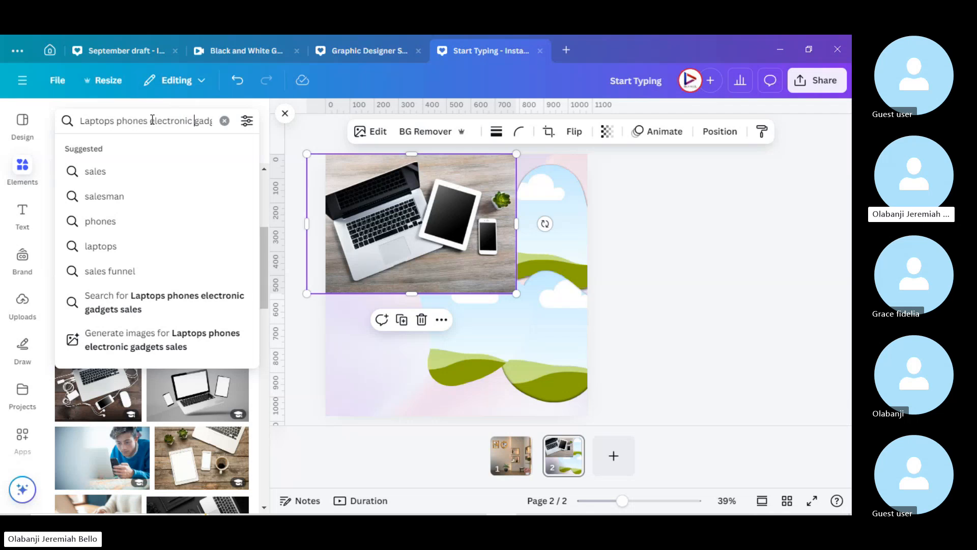
pyautogui.press('Return')
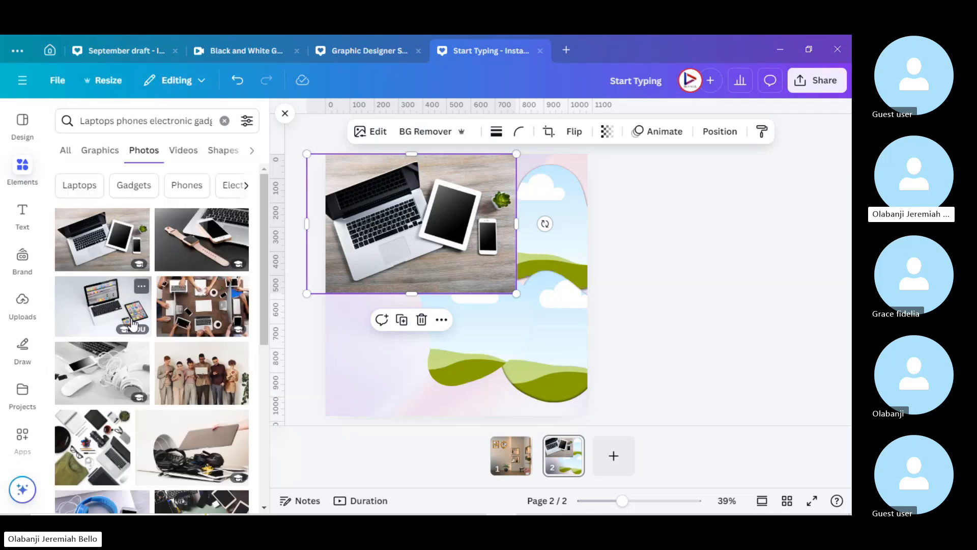
# Step: Insert the photo of headphones, controllers and appliances around a white surface and place it in the page's lower-left area
pyautogui.scroll(-2, 185, 332)
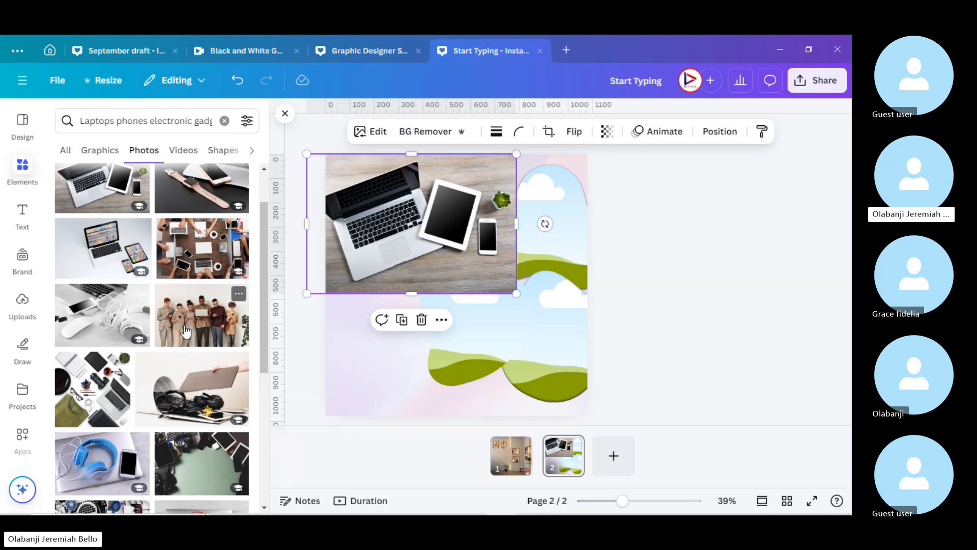
pyautogui.scroll(-6, 185, 331)
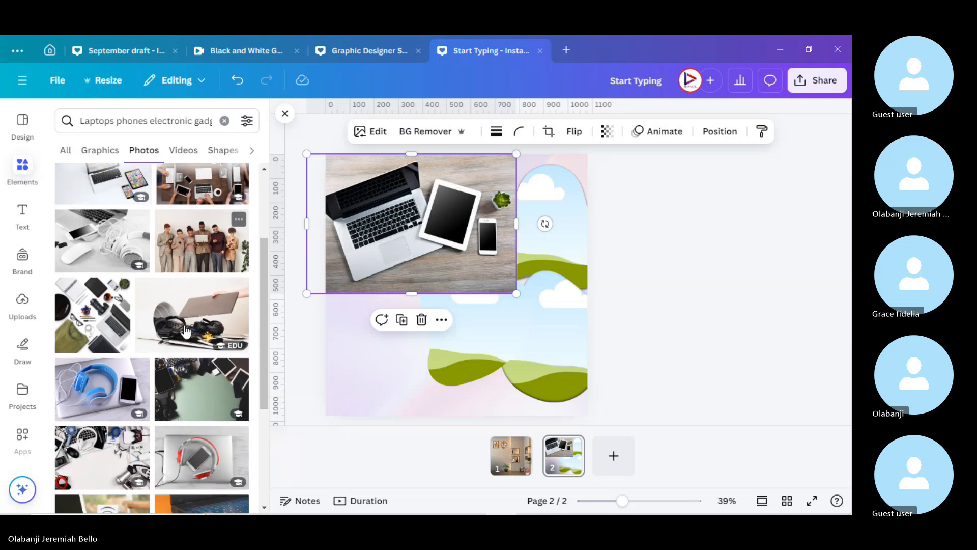
pyautogui.scroll(-1, 186, 331)
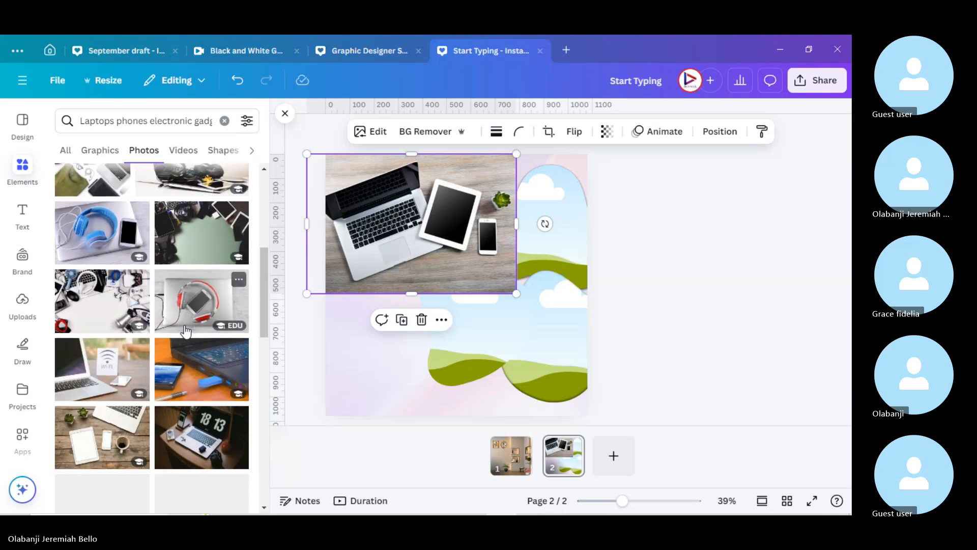
pyautogui.scroll(-1, 186, 331)
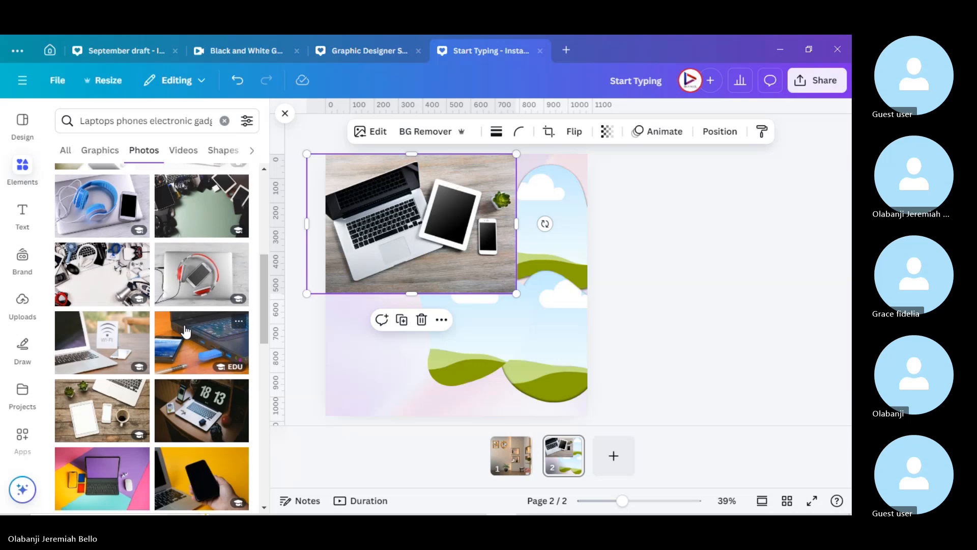
pyautogui.click(104, 295)
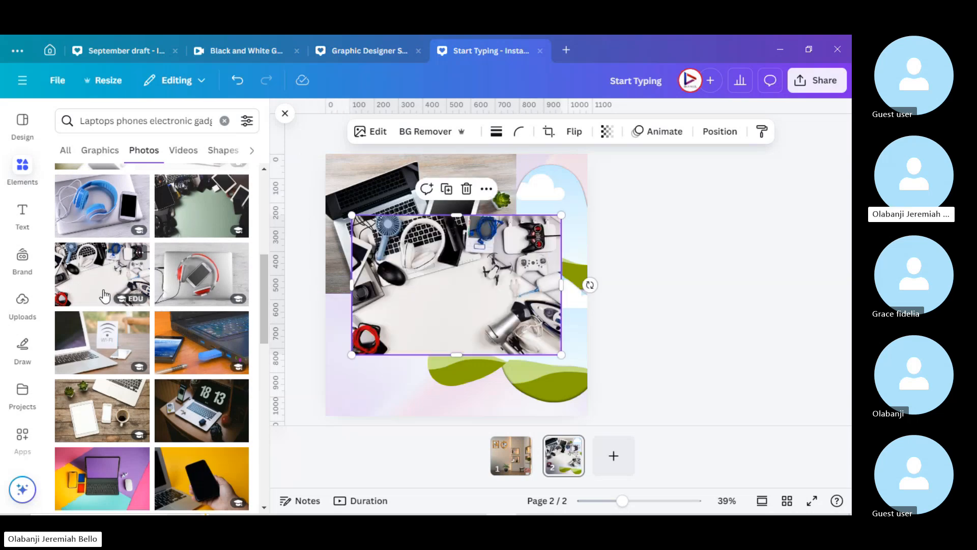
pyautogui.moveTo(451, 287); pyautogui.dragTo(377, 334)
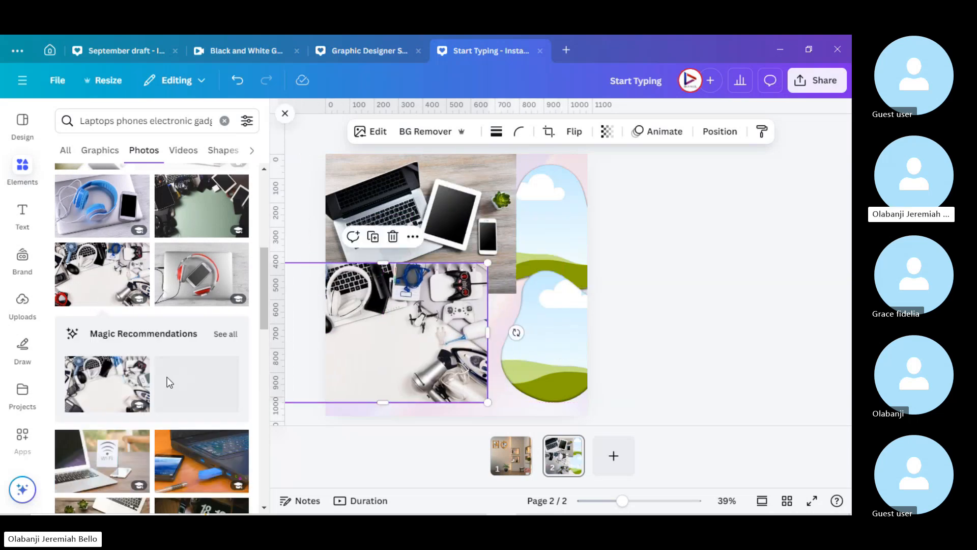
# Step: Insert the photo of black gadgets on a lavender-blue surface and place it in the page's upper-left area
pyautogui.scroll(-6, 166, 381)
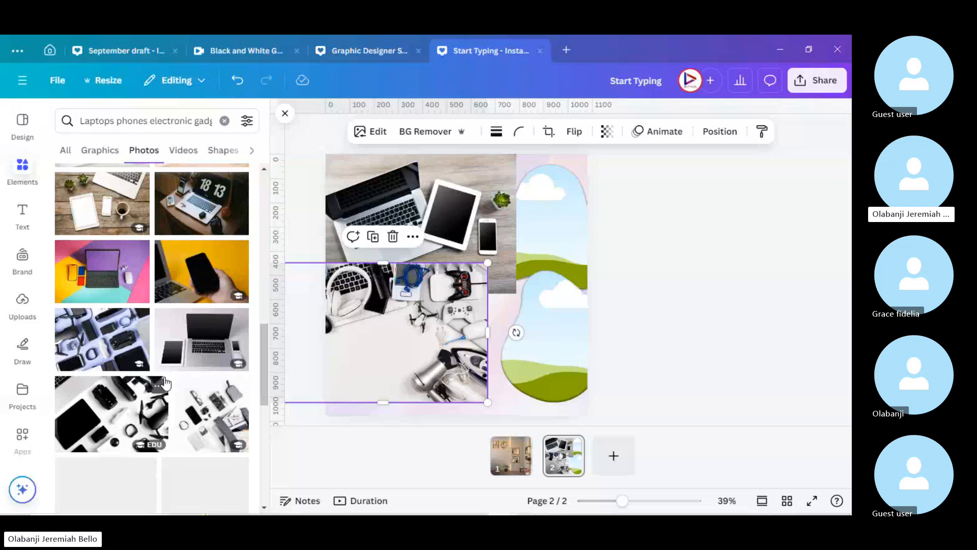
pyautogui.click(122, 340)
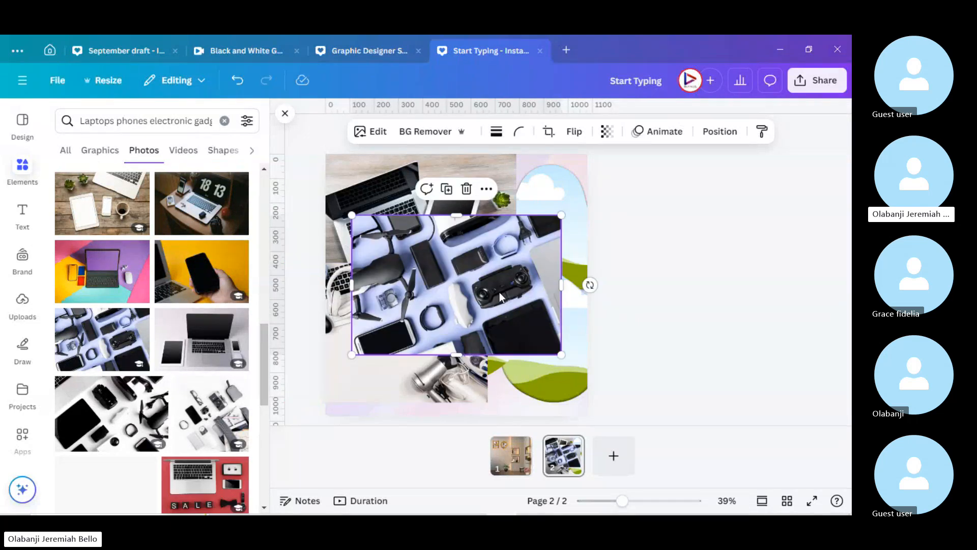
pyautogui.moveTo(499, 292); pyautogui.dragTo(407, 253)
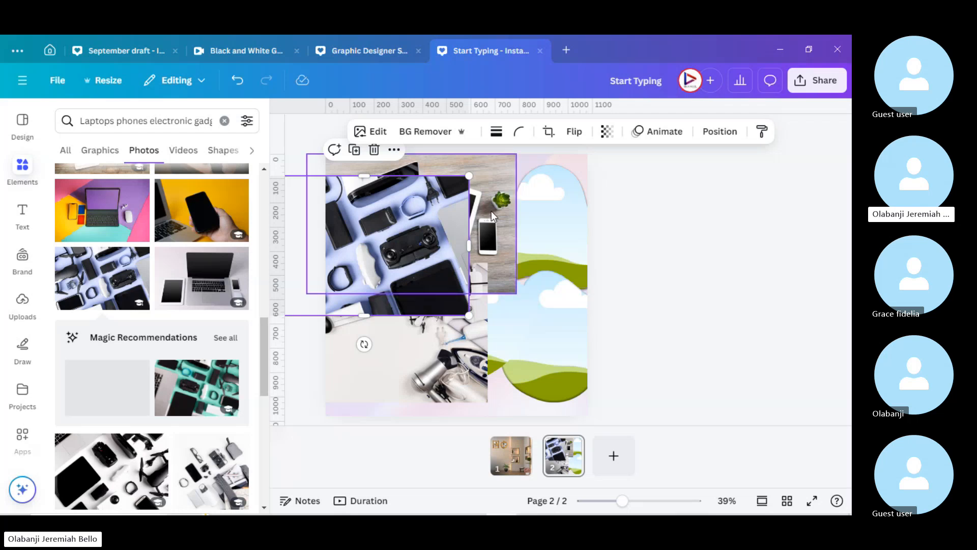
# Step: Move the three gadget photos to the page's bottom edge to clear the space around the blob frames
pyautogui.moveTo(399, 226); pyautogui.dragTo(370, 383)
pyautogui.moveTo(484, 293); pyautogui.dragTo(452, 420)
pyautogui.click(474, 197)
pyautogui.moveTo(475, 197); pyautogui.dragTo(453, 408)
# Step: Move the left blob frame to the upper centre of the page and enlarge it to about 740 px wide
pyautogui.moveTo(478, 319); pyautogui.dragTo(455, 230)
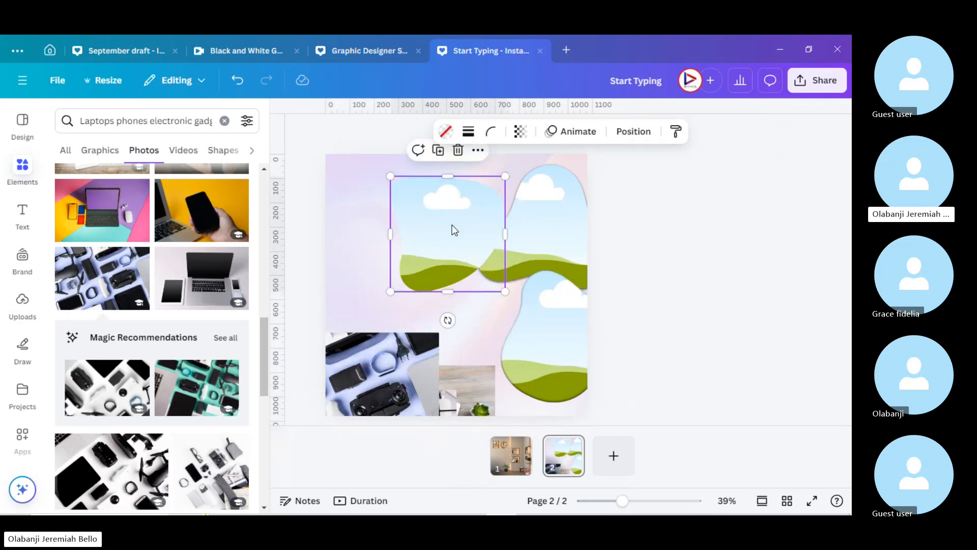
pyautogui.moveTo(391, 290); pyautogui.dragTo(326, 357)
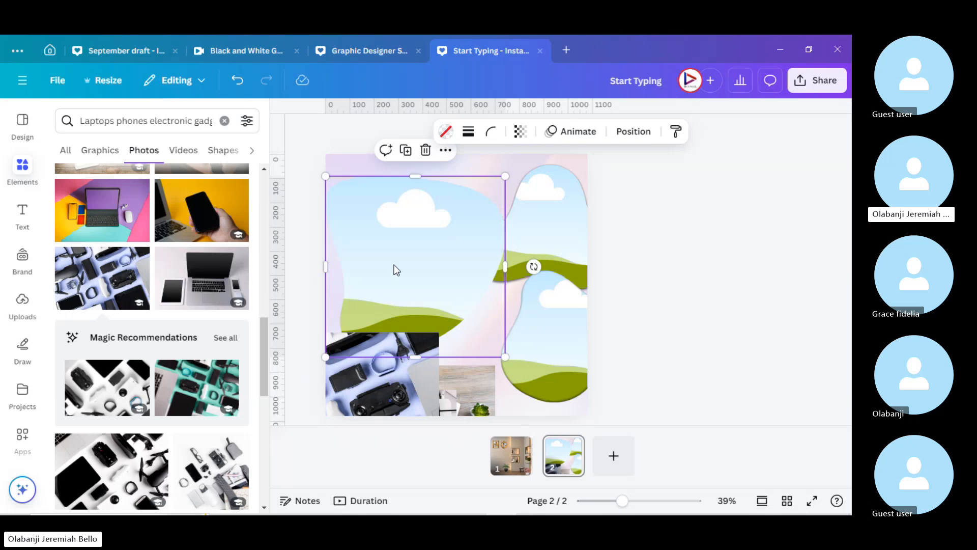
pyautogui.moveTo(394, 264); pyautogui.dragTo(435, 251)
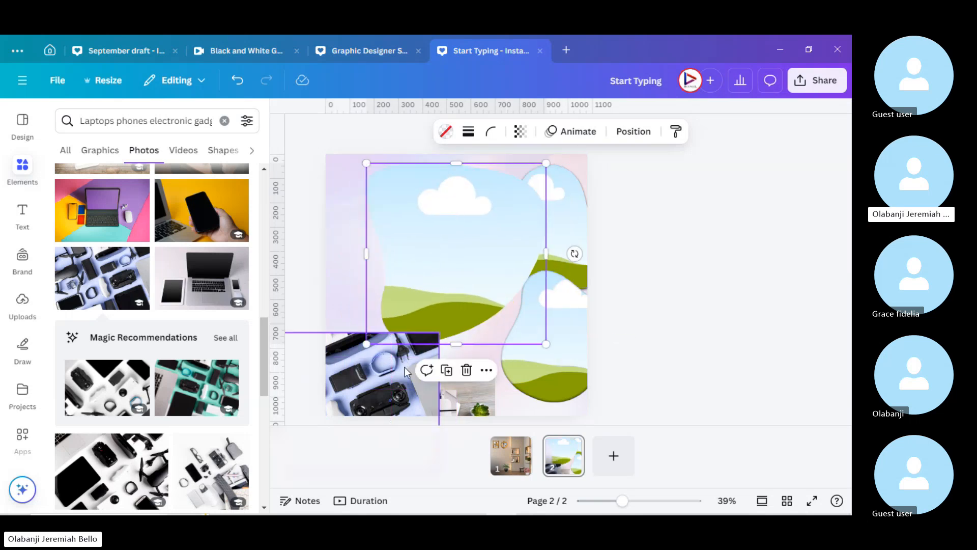
# Step: Fill the enlarged frame with the lavender-blue gadget photo, detach the image and move it back to the page's bottom edge
pyautogui.moveTo(395, 378); pyautogui.dragTo(435, 251)
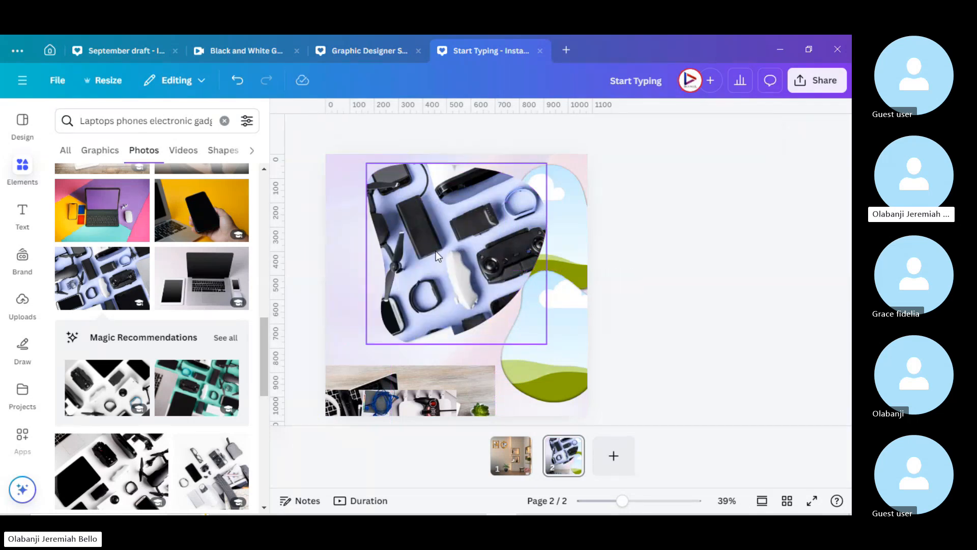
pyautogui.rightClick(436, 251)
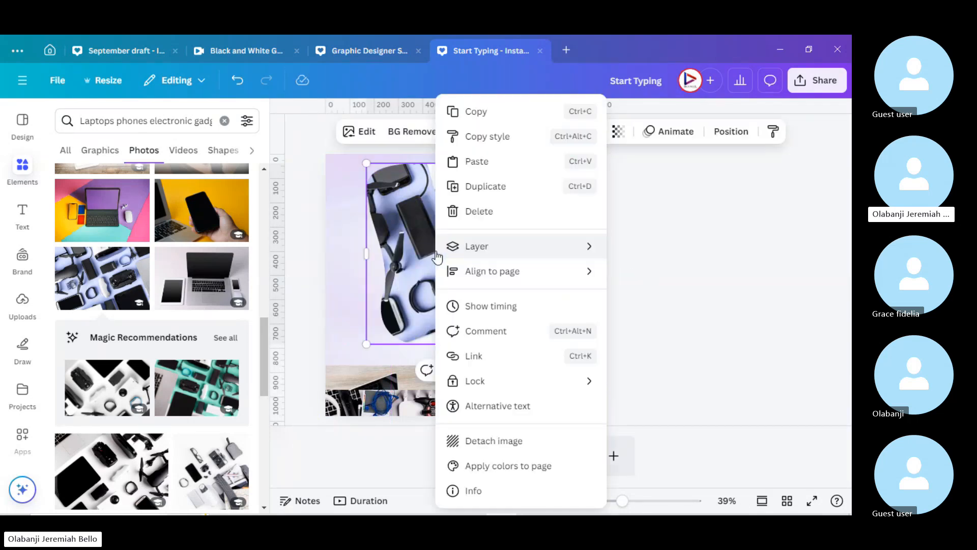
pyautogui.click(483, 439)
pyautogui.moveTo(469, 271); pyautogui.dragTo(434, 389)
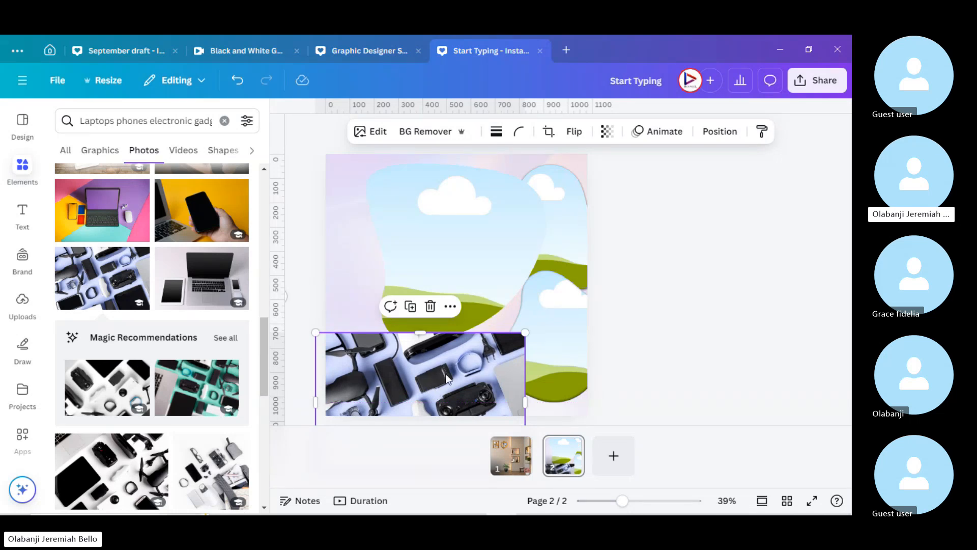
# Step: Try the lavender-blue gadget photo over the large frame and the lower-right frame, and bring it back to the page's lower-left area
pyautogui.moveTo(438, 377)
pyautogui.mouseDown()
pyautogui.moveTo(453, 244)
pyautogui.moveTo(474, 240)
pyautogui.moveTo(451, 235)
pyautogui.moveTo(428, 393)
pyautogui.mouseUp()
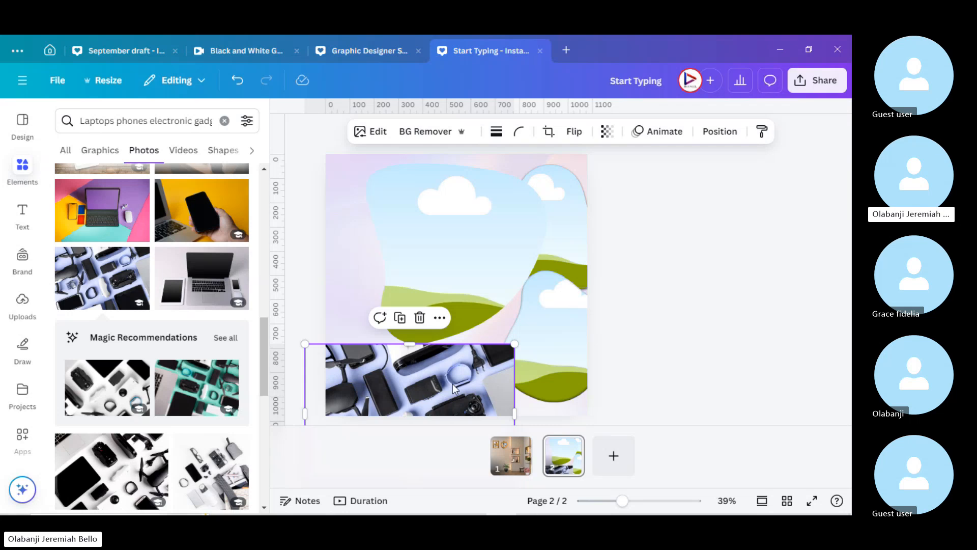
pyautogui.moveTo(453, 384); pyautogui.dragTo(477, 232)
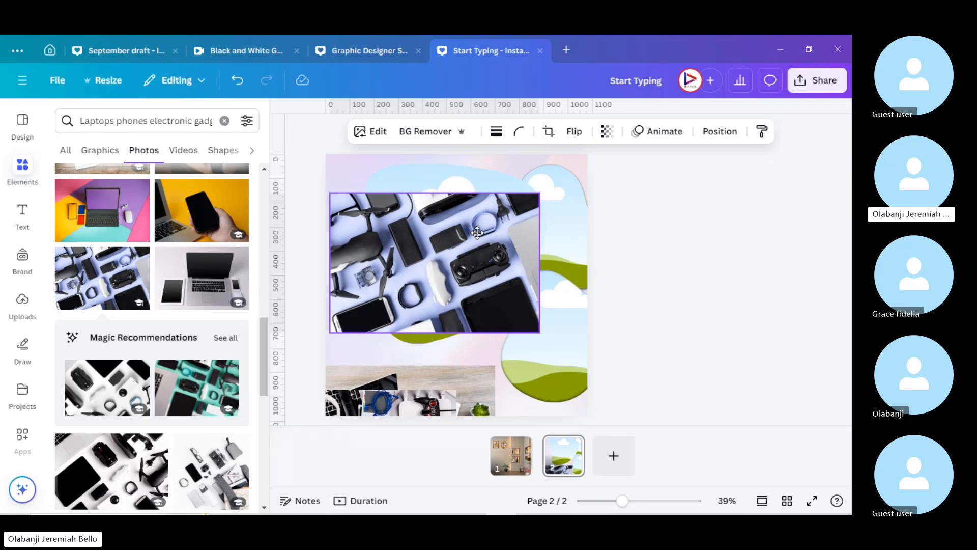
pyautogui.moveTo(477, 233); pyautogui.dragTo(436, 359)
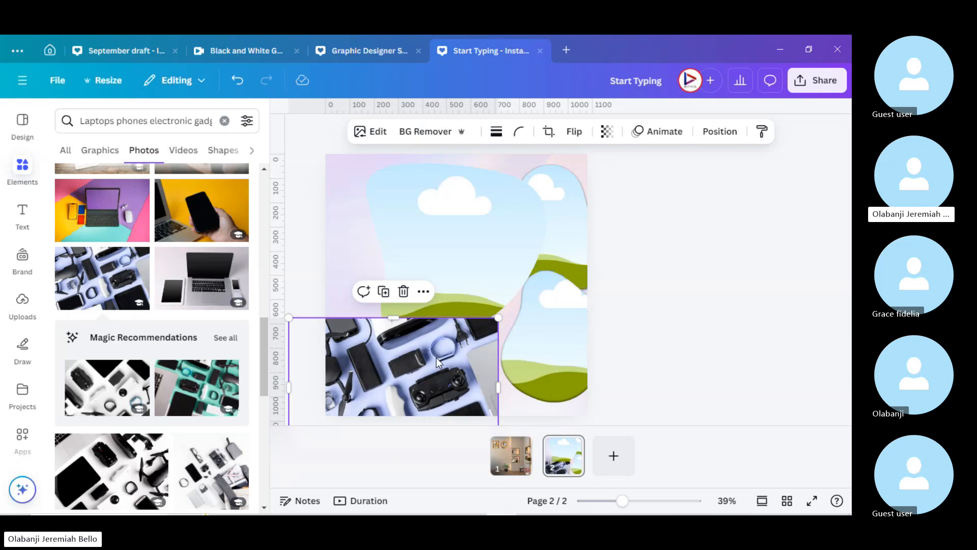
pyautogui.moveTo(406, 361); pyautogui.dragTo(553, 300)
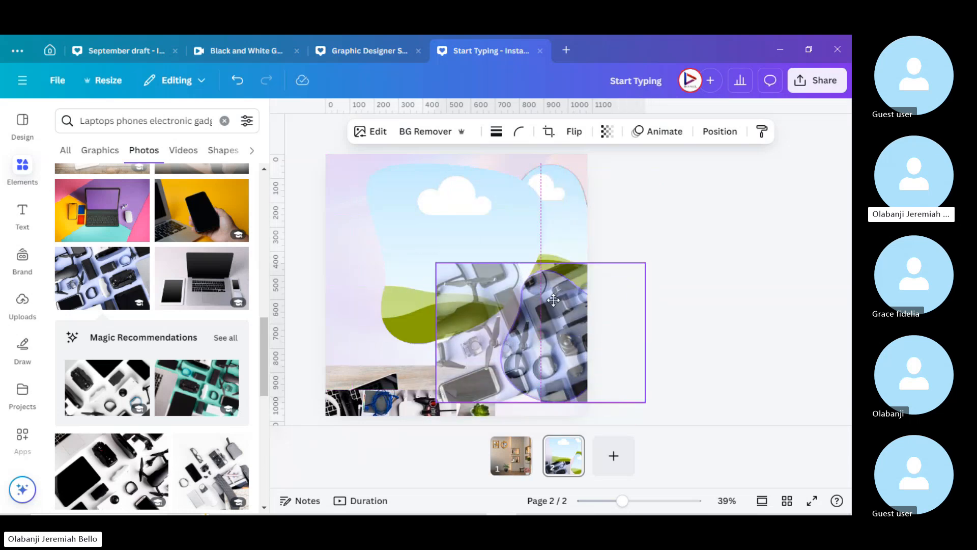
pyautogui.moveTo(553, 300); pyautogui.dragTo(553, 301)
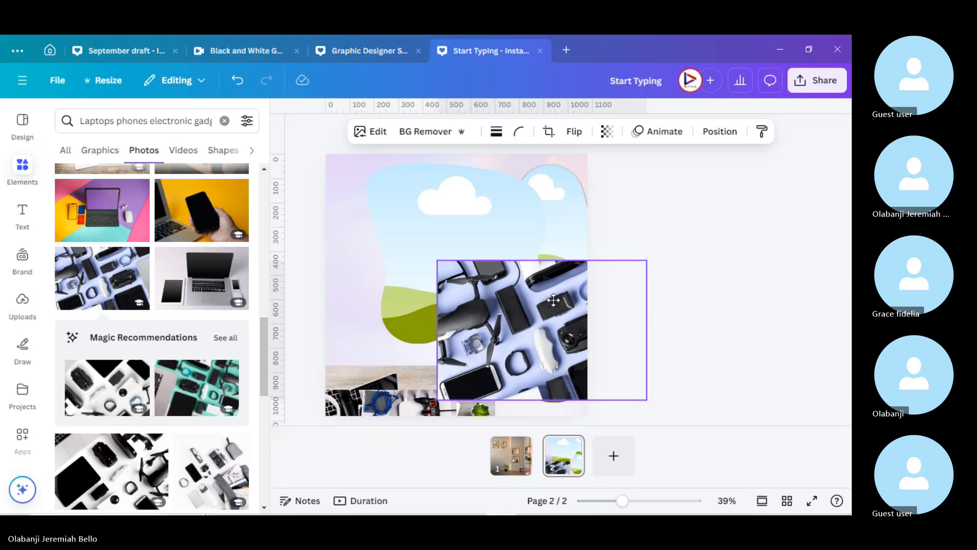
pyautogui.moveTo(552, 301)
pyautogui.mouseDown()
pyautogui.moveTo(541, 302)
pyautogui.moveTo(550, 278)
pyautogui.moveTo(560, 311)
pyautogui.mouseUp()
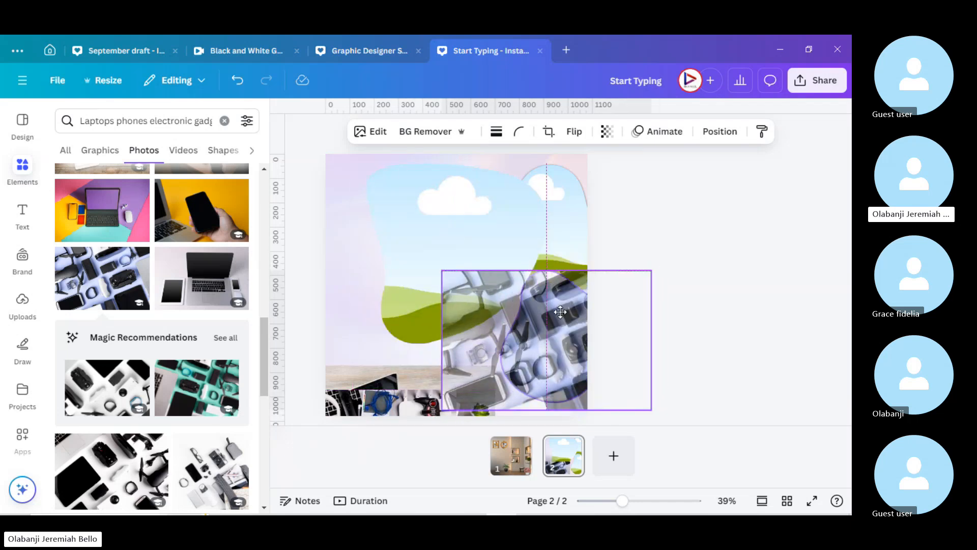
pyautogui.moveTo(561, 311); pyautogui.dragTo(487, 230)
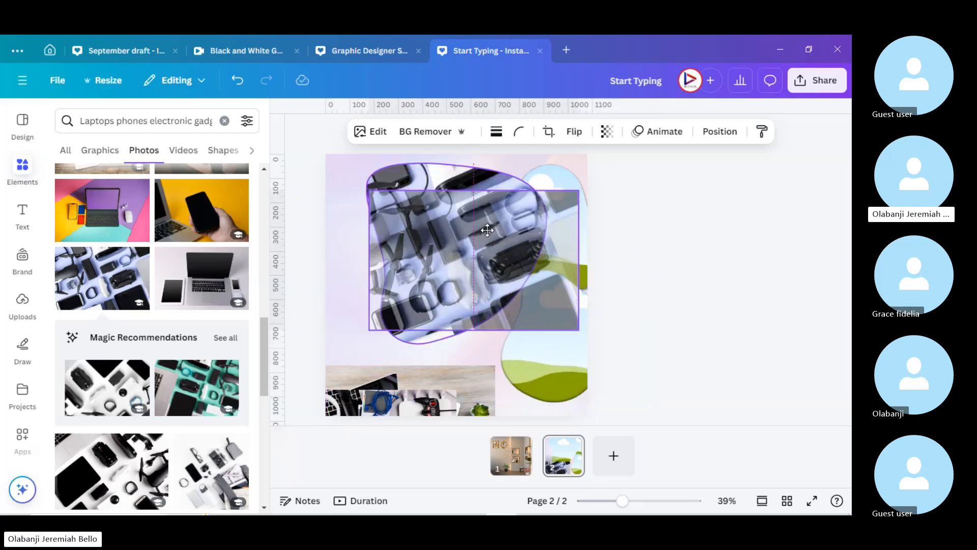
pyautogui.moveTo(487, 230); pyautogui.dragTo(395, 335)
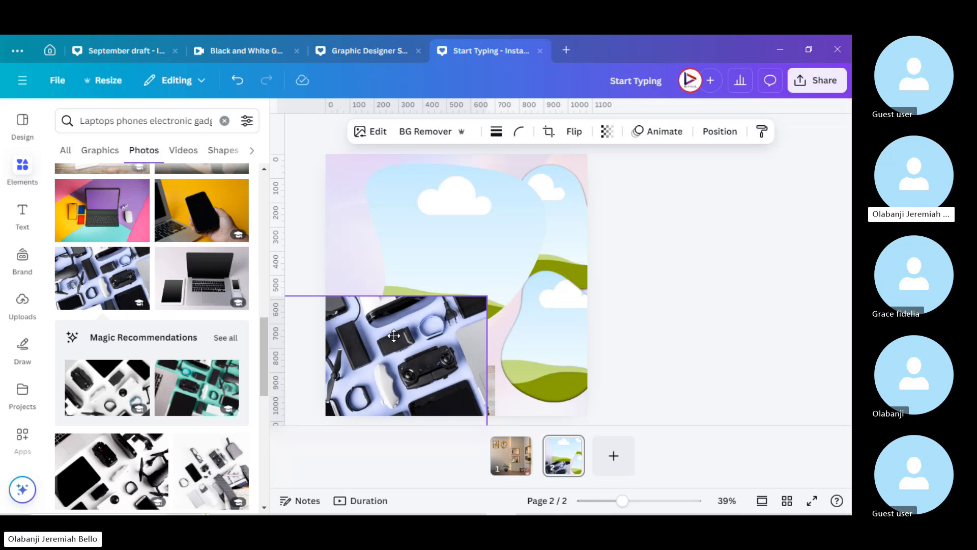
# Step: Fill the large frame with the lavender-blue gadget photo and undo the fill and the recent photo moves
pyautogui.moveTo(394, 335); pyautogui.dragTo(468, 254)
pyautogui.hotkey('ctrl', 'z')
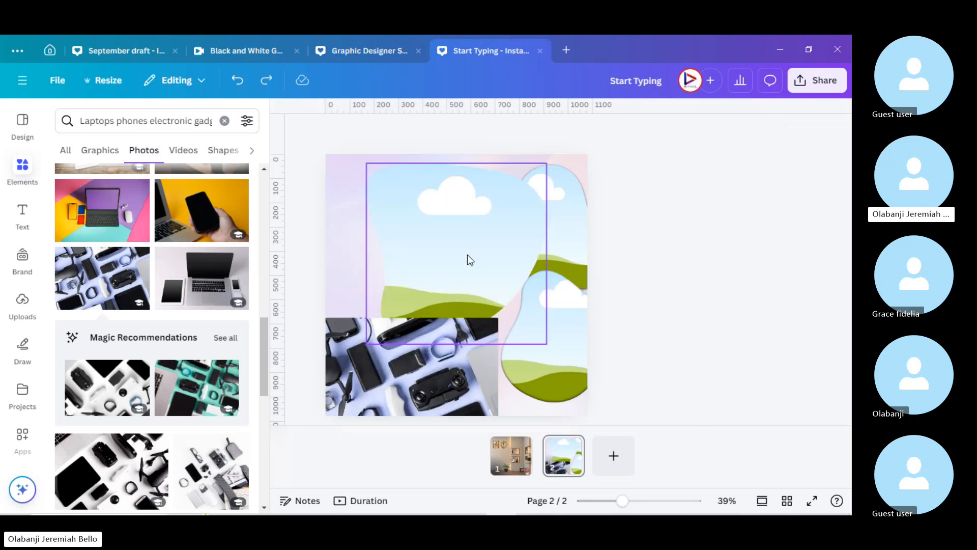
pyautogui.hotkey('ctrl', 'z')
pyautogui.hotkey('ctrl', 'z')
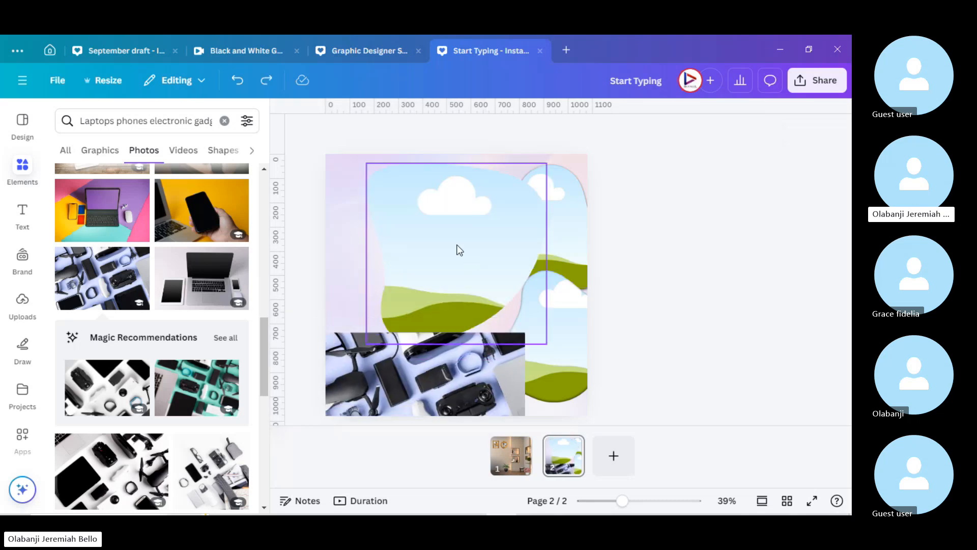
pyautogui.hotkey('ctrl', 'y')
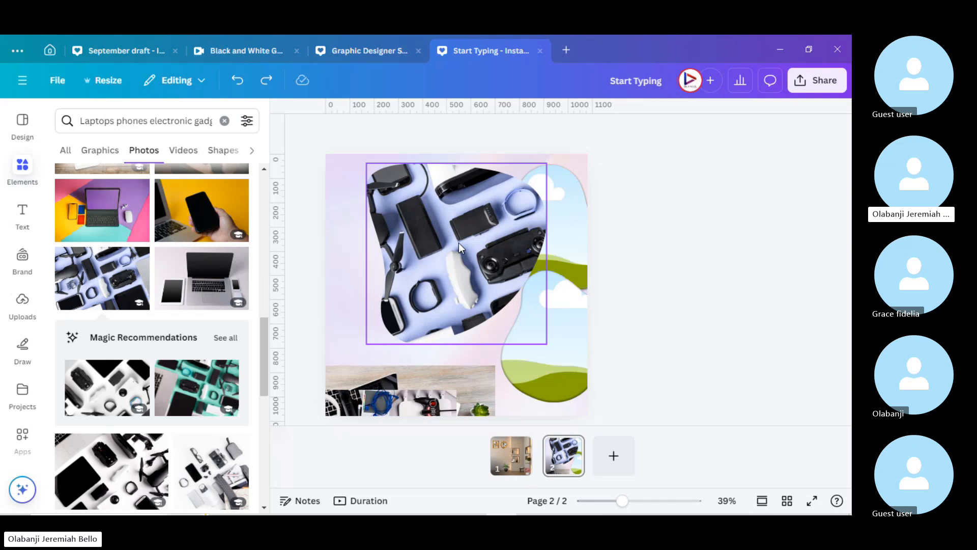
pyautogui.hotkey('ctrl', 'z')
# Step: Shrink the large blob frame to about 400 px wide and move it beside the junction of the two right-hand frames
pyautogui.moveTo(478, 280); pyautogui.dragTo(482, 295)
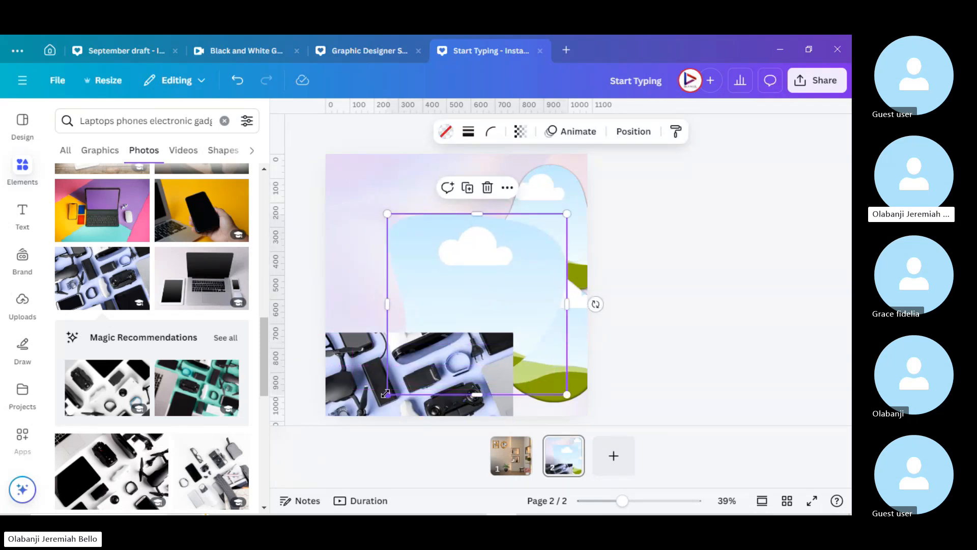
pyautogui.moveTo(386, 393); pyautogui.dragTo(469, 312)
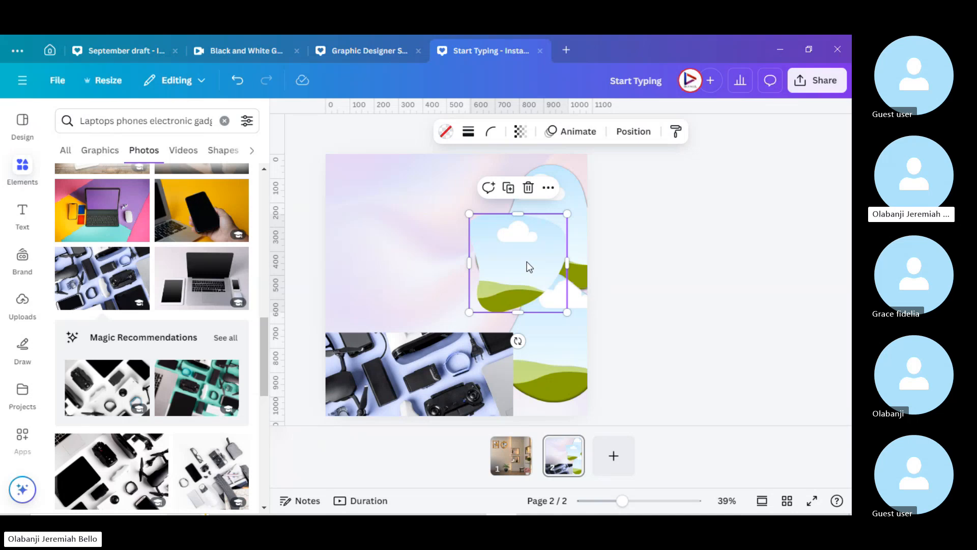
pyautogui.moveTo(530, 267); pyautogui.dragTo(506, 305)
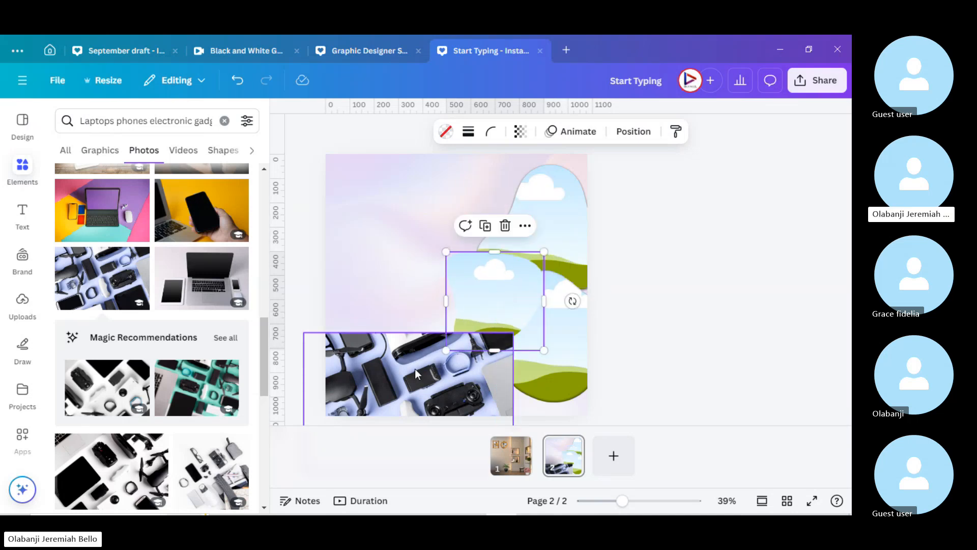
# Step: Fill the small frame with the lavender-blue gadget photo, the upper frame with the laptop-and-tablet photo, and the lower frame with the white-desk gadget photo
pyautogui.moveTo(415, 368); pyautogui.dragTo(490, 286)
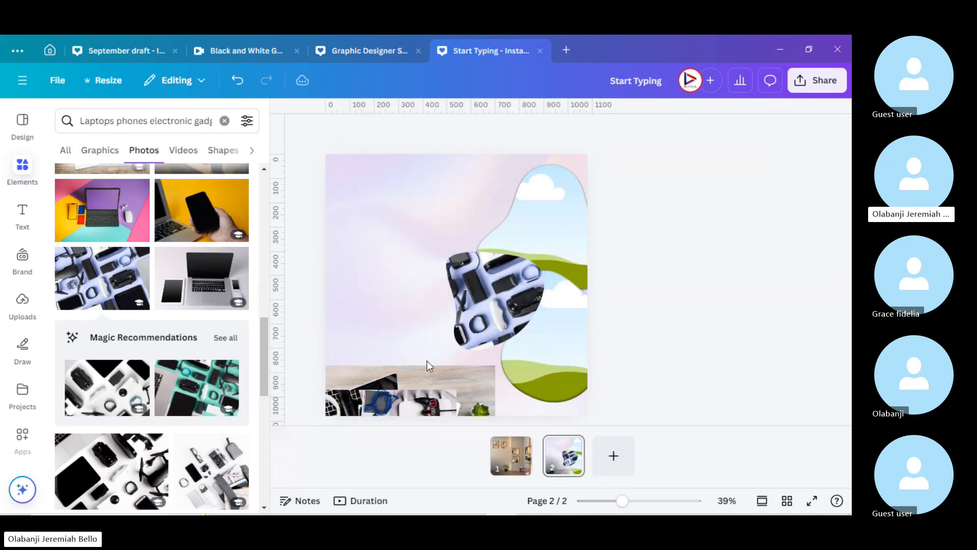
pyautogui.click(399, 384)
pyautogui.moveTo(399, 384); pyautogui.dragTo(554, 185)
pyautogui.click(372, 395)
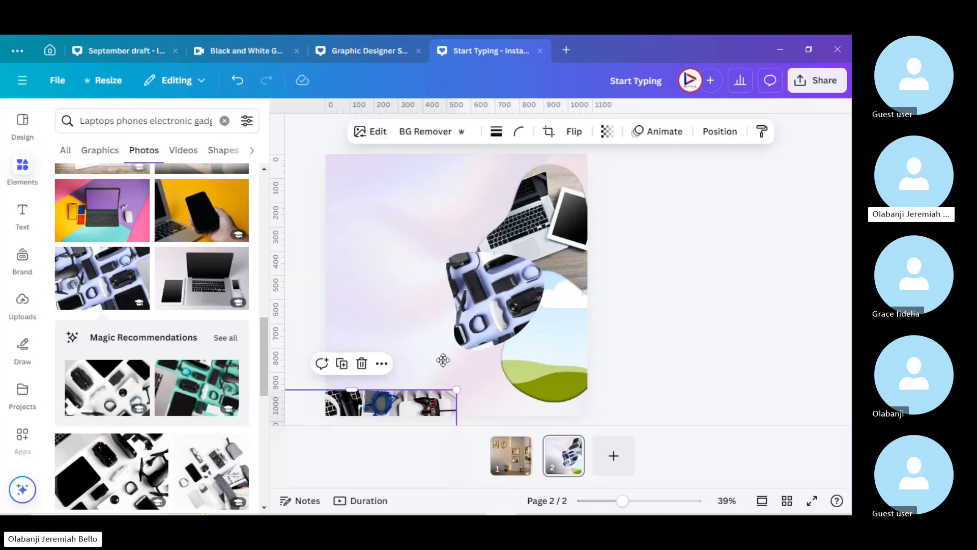
pyautogui.moveTo(443, 360); pyautogui.dragTo(576, 308)
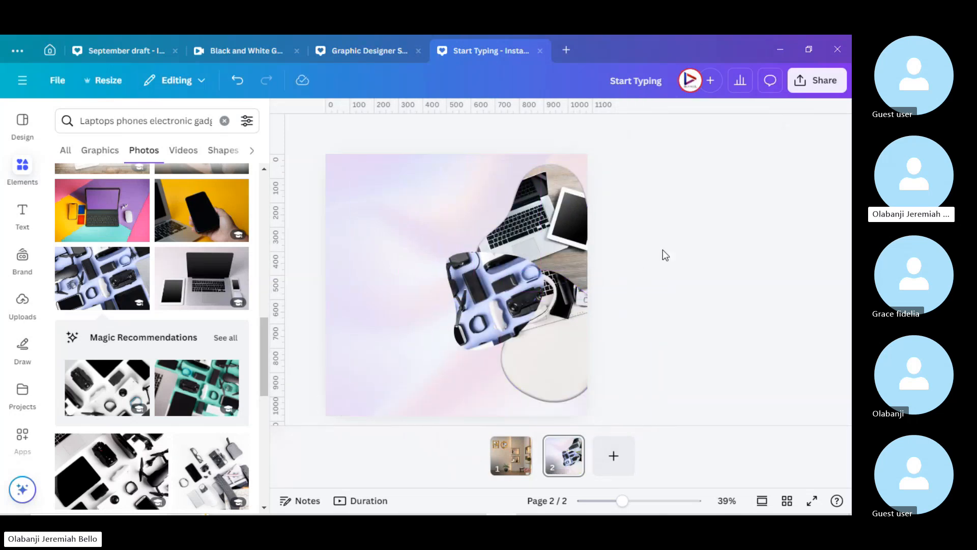
# Step: Detach the laptop-and-tablet photo from the upper frame, move it around the lower part of the page, and place it back in that frame
pyautogui.click(526, 198)
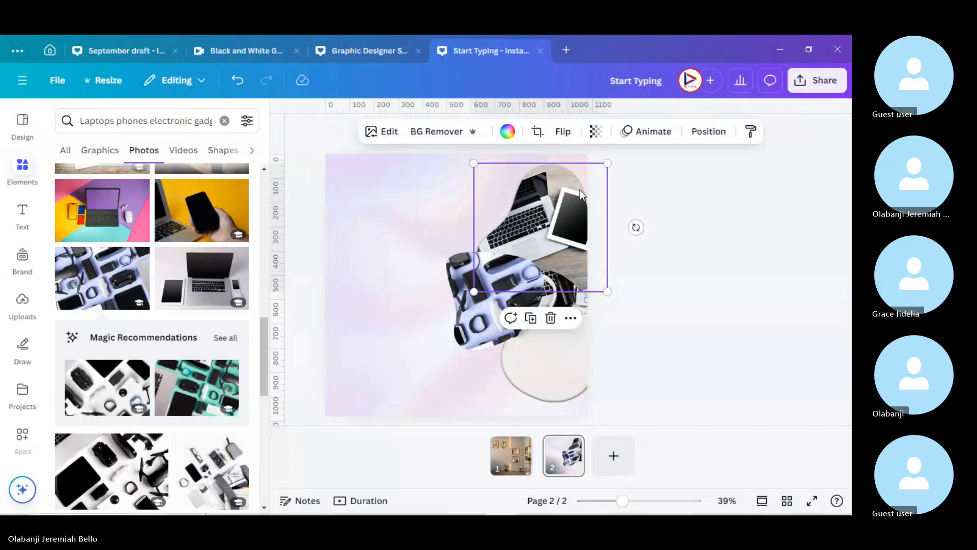
pyautogui.rightClick(513, 210)
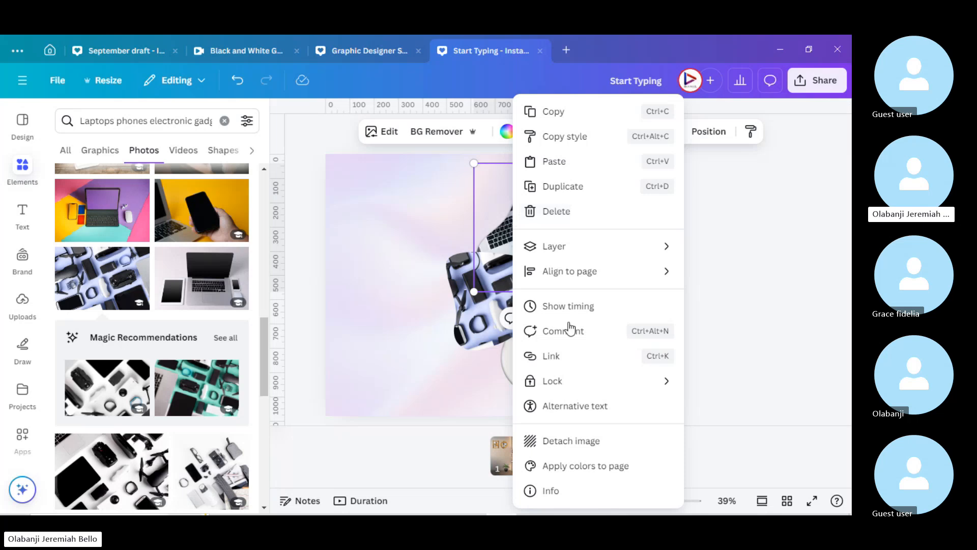
pyautogui.click(583, 440)
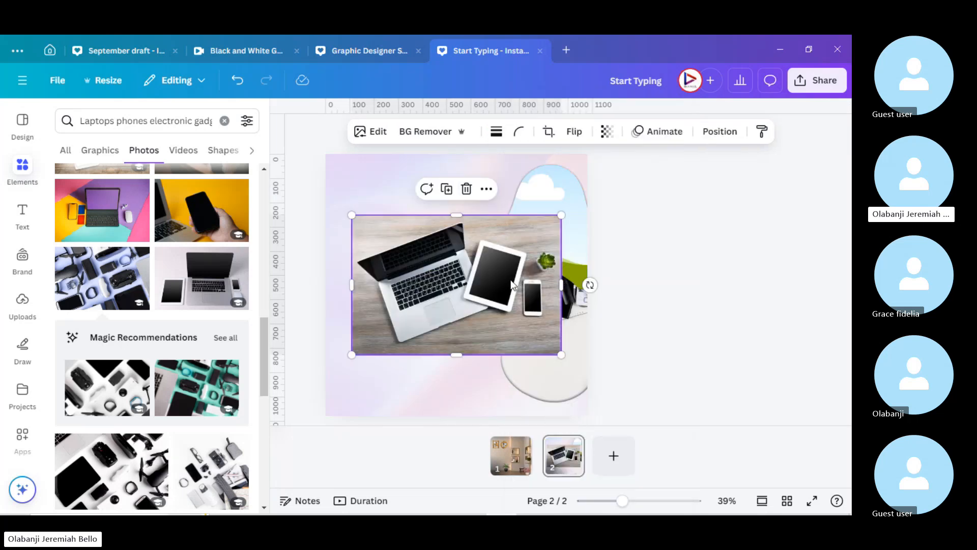
pyautogui.moveTo(512, 283); pyautogui.dragTo(402, 364)
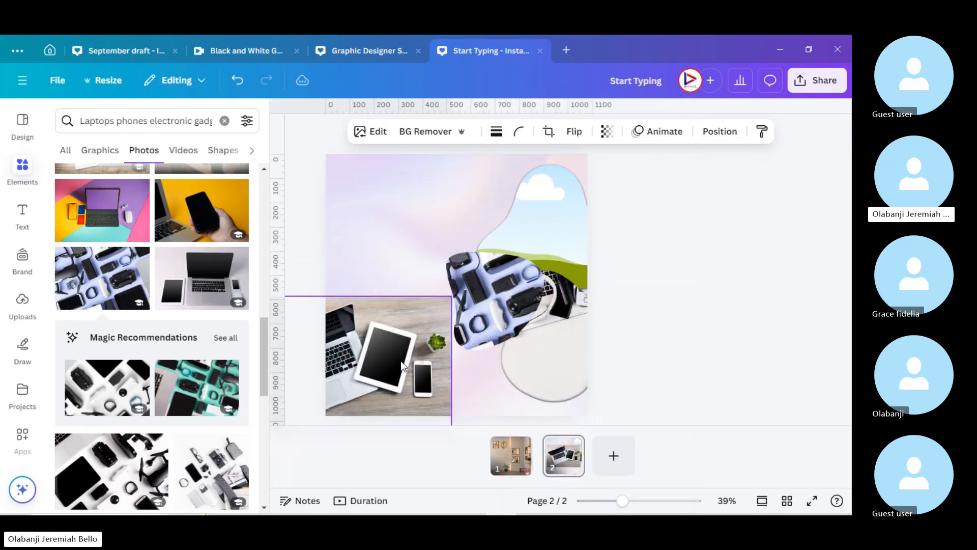
pyautogui.click(556, 199)
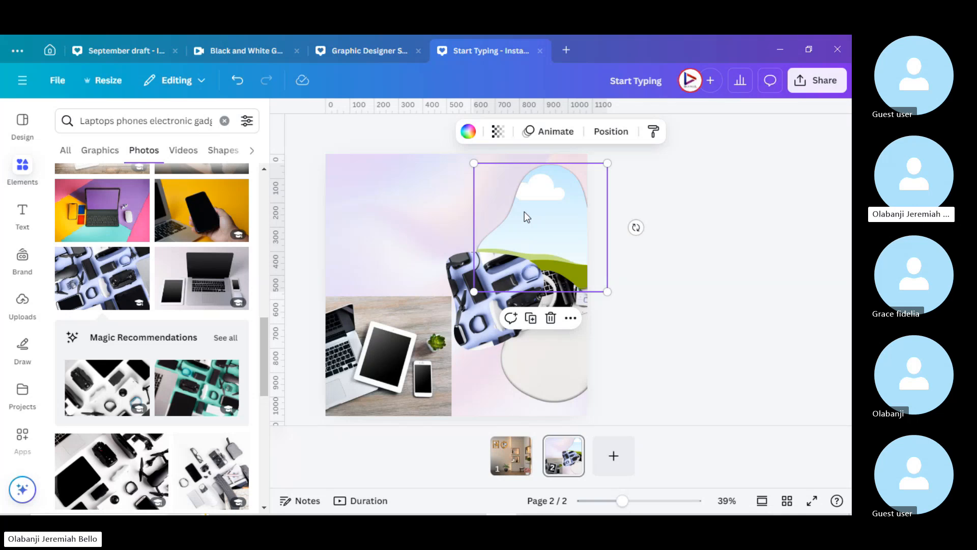
pyautogui.moveTo(383, 350); pyautogui.dragTo(525, 404)
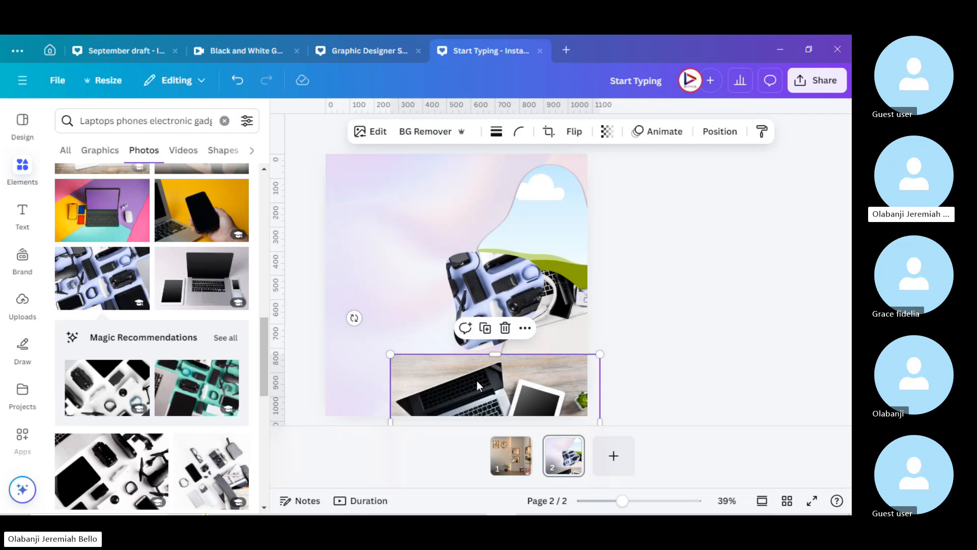
pyautogui.moveTo(477, 381); pyautogui.dragTo(377, 297)
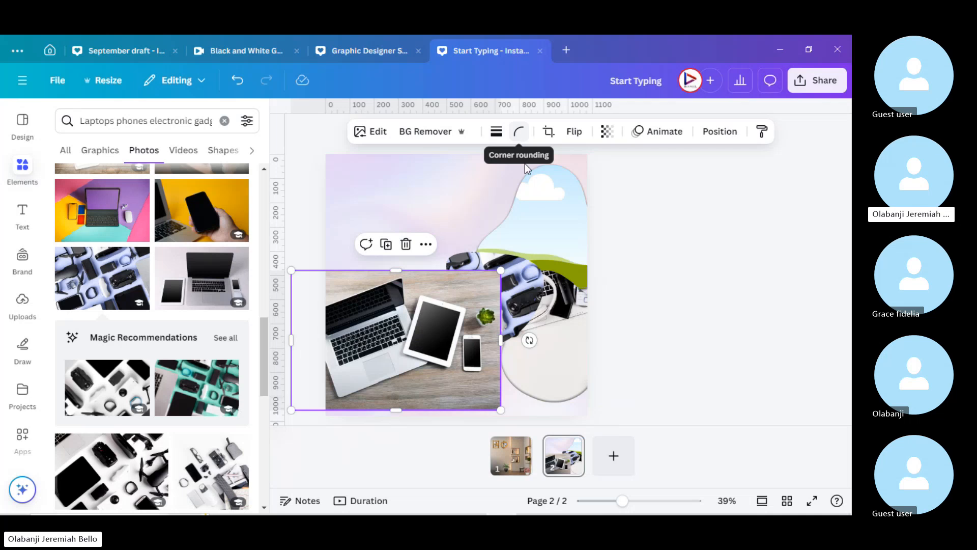
pyautogui.click(532, 184)
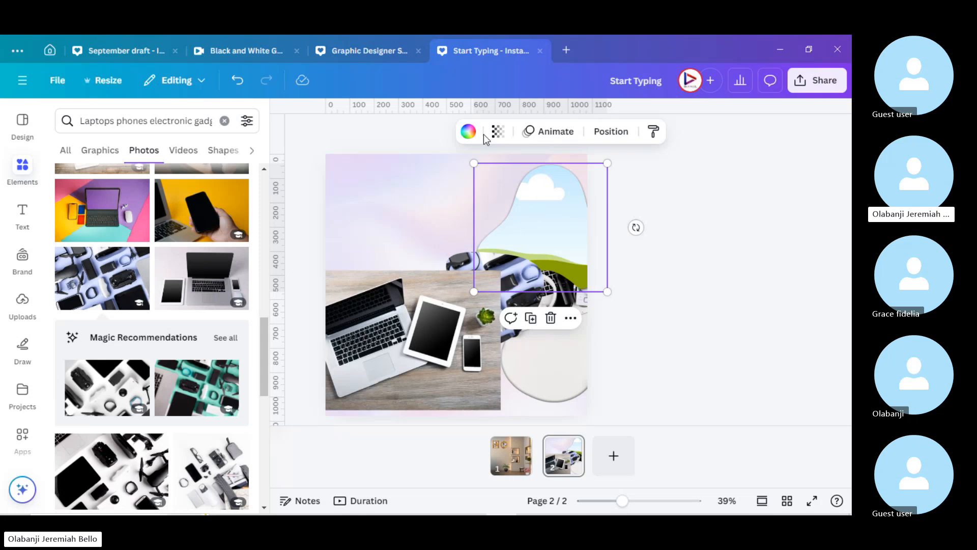
pyautogui.click(420, 332)
pyautogui.moveTo(421, 332); pyautogui.dragTo(558, 224)
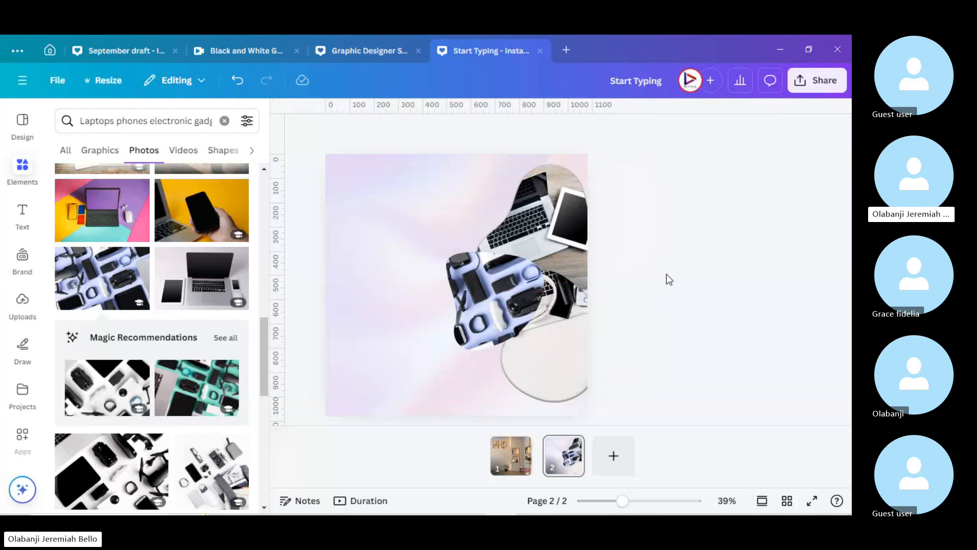
# Step: Space the small and lower-right frames away from the upper one, and crop the lower-right photo larger to show the fan, mouse and camera
pyautogui.moveTo(509, 293); pyautogui.dragTo(458, 317)
pyautogui.moveTo(539, 335)
pyautogui.mouseDown()
pyautogui.moveTo(537, 359)
pyautogui.moveTo(533, 348)
pyautogui.mouseUp()
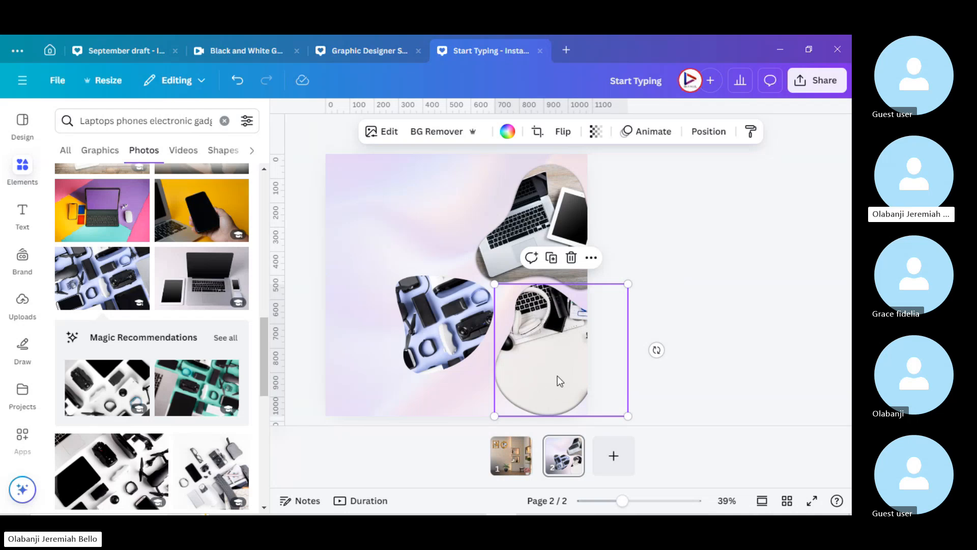
pyautogui.doubleClick(552, 337)
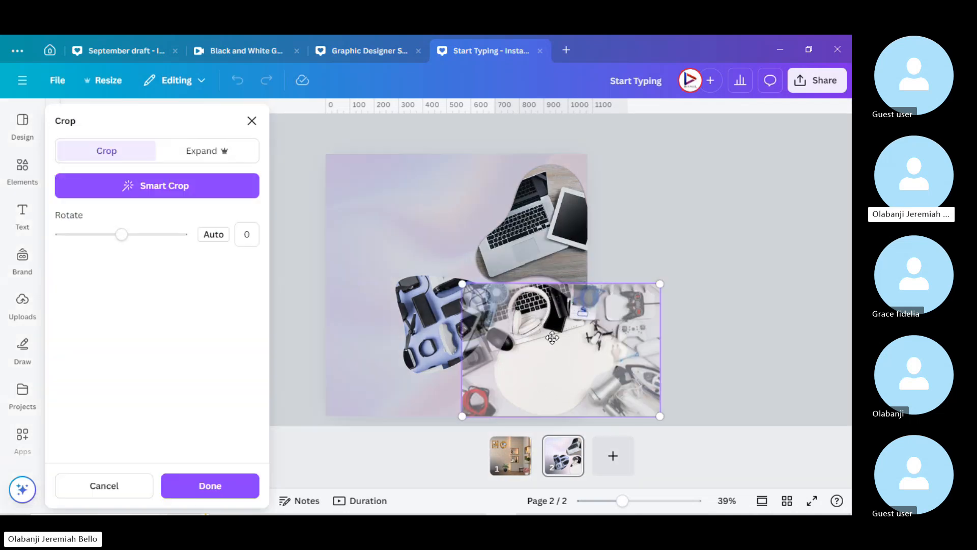
pyautogui.moveTo(541, 323); pyautogui.dragTo(609, 329)
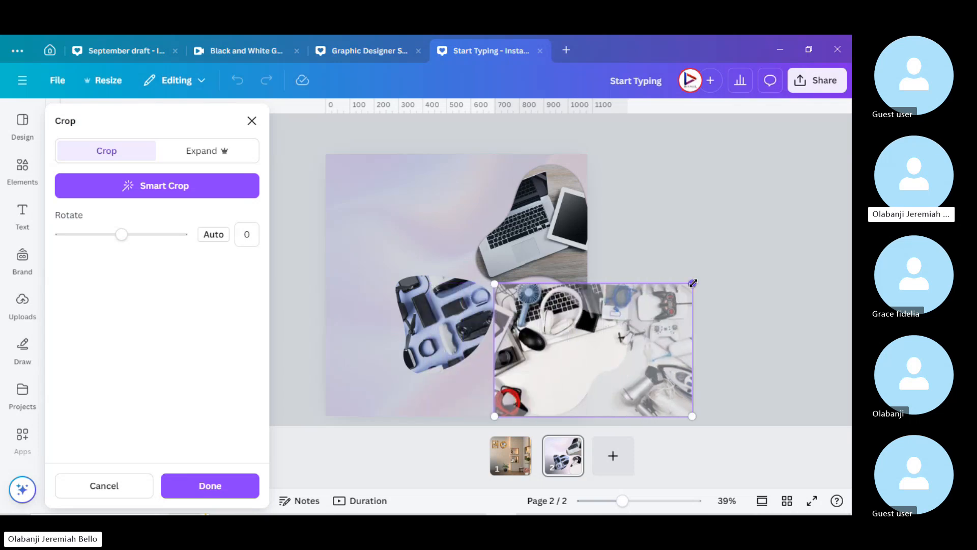
pyautogui.moveTo(694, 283); pyautogui.dragTo(784, 223)
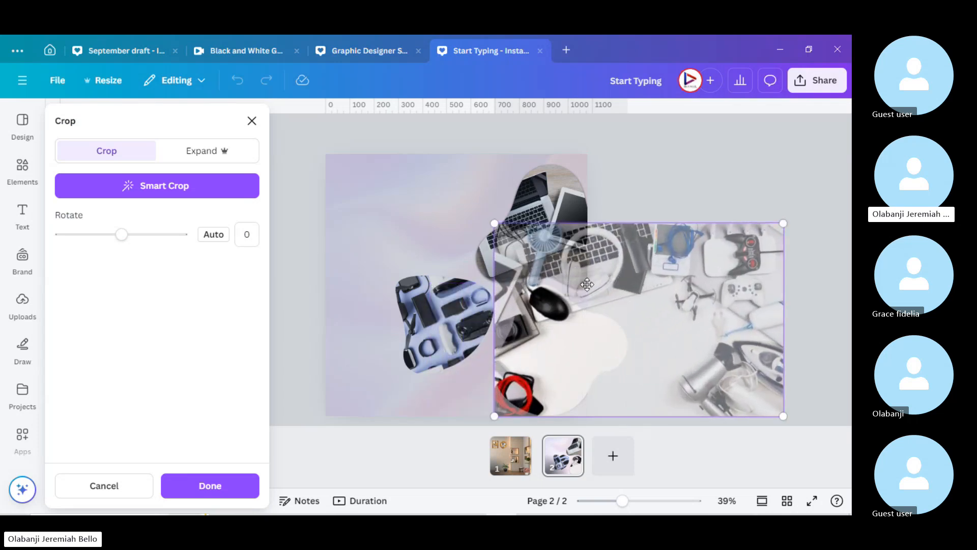
pyautogui.moveTo(587, 284); pyautogui.dragTo(596, 363)
pyautogui.click(663, 193)
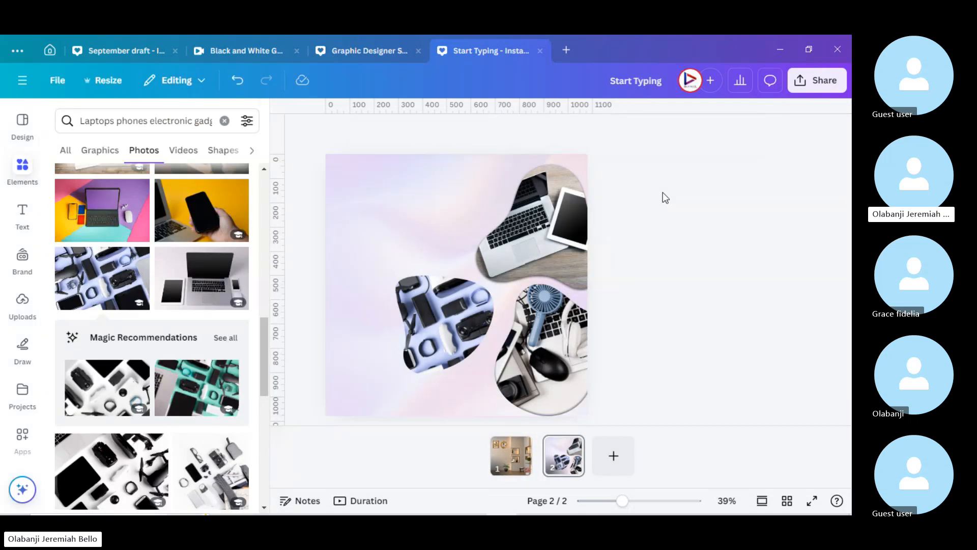
# Step: Move the small lavender-blue gadget frame toward the page's lower-left area and delete both its photo and the empty frame
pyautogui.click(567, 357)
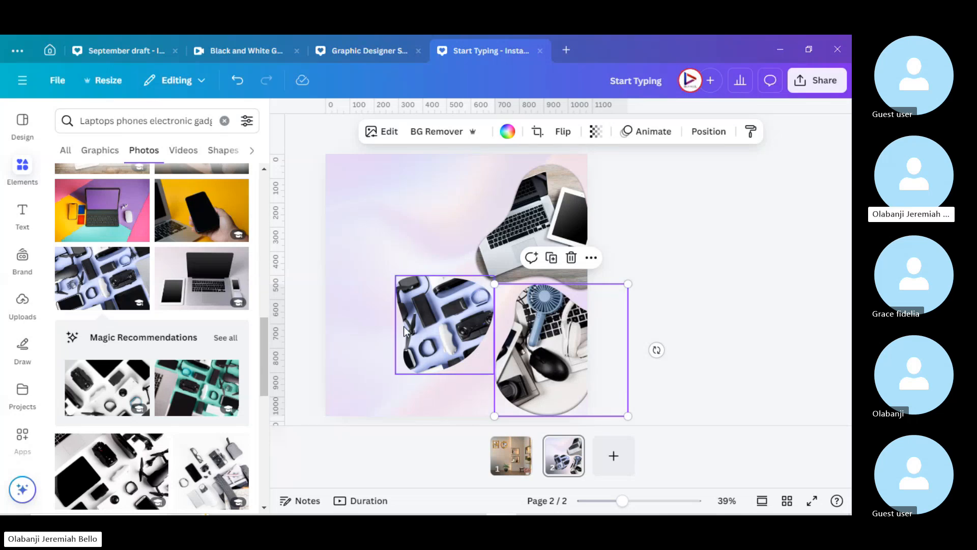
pyautogui.click(447, 332)
pyautogui.moveTo(447, 332)
pyautogui.mouseDown()
pyautogui.moveTo(457, 327)
pyautogui.moveTo(450, 345)
pyautogui.moveTo(459, 347)
pyautogui.moveTo(445, 346)
pyautogui.mouseUp()
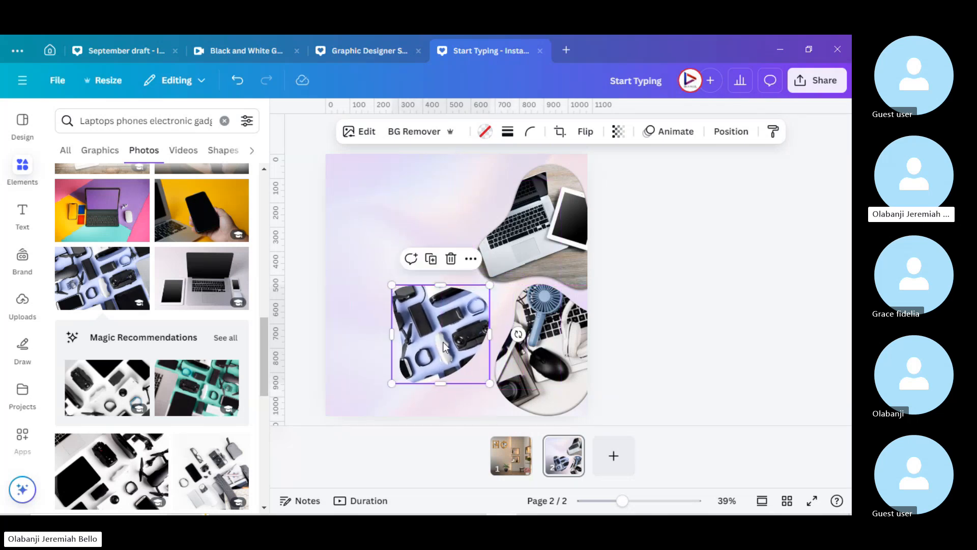
pyautogui.moveTo(444, 347); pyautogui.dragTo(418, 355)
pyautogui.press('Delete')
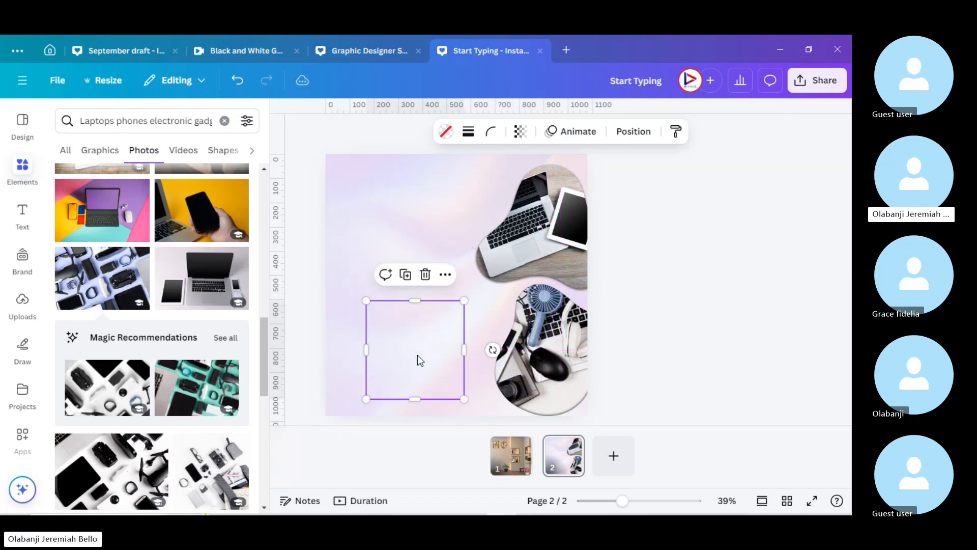
pyautogui.click(308, 331)
pyautogui.click(420, 337)
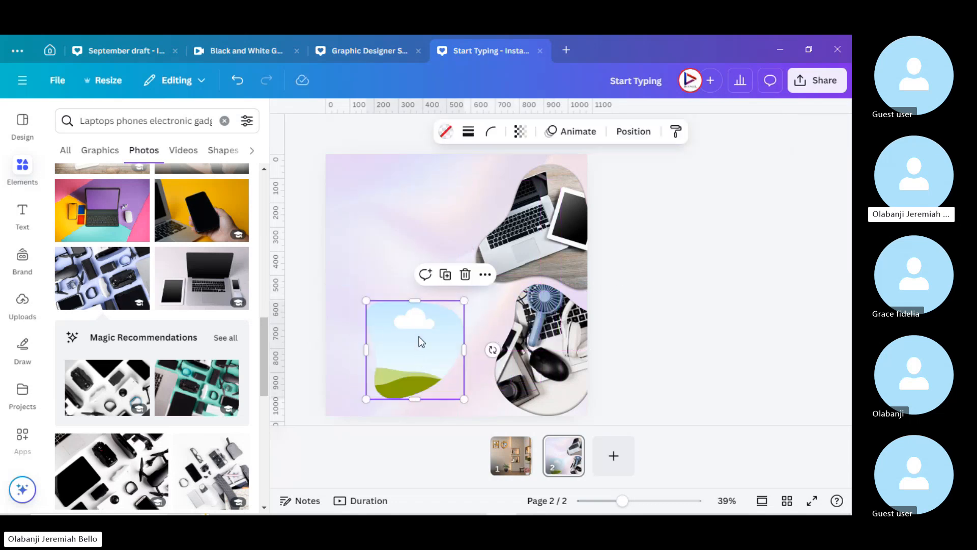
pyautogui.press('Delete')
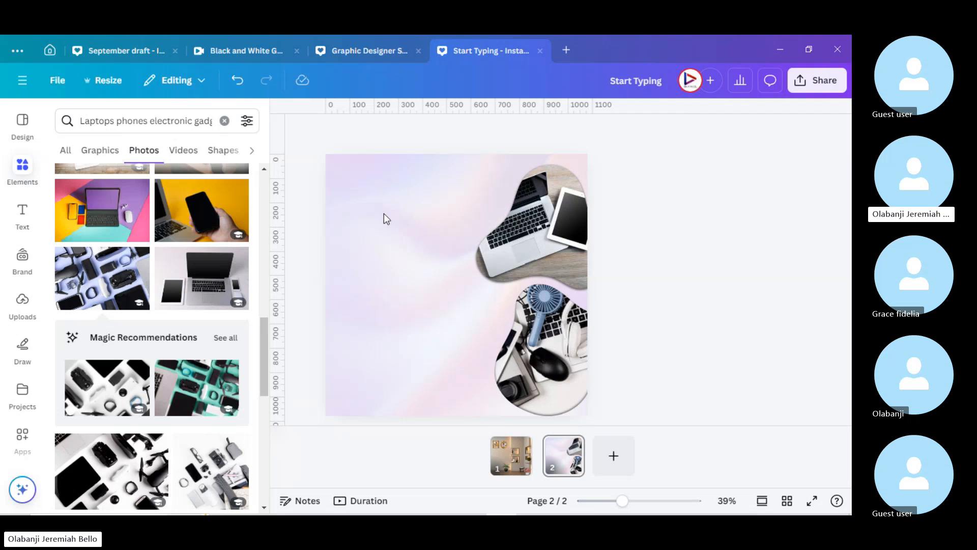
# Step: Add a text box reading "MONDAY MOTIVATION" and move it to the page's upper-left area
pyautogui.press('t')
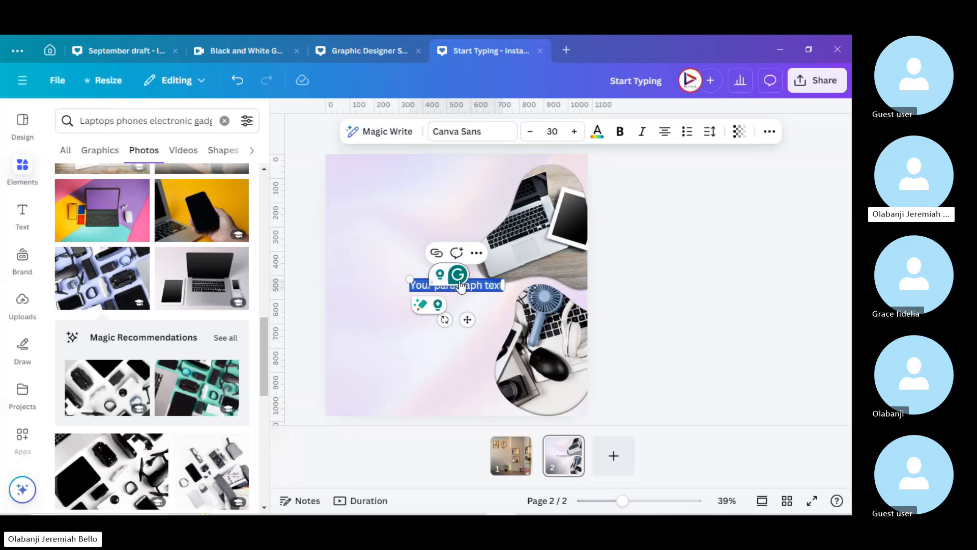
pyautogui.write('MO')
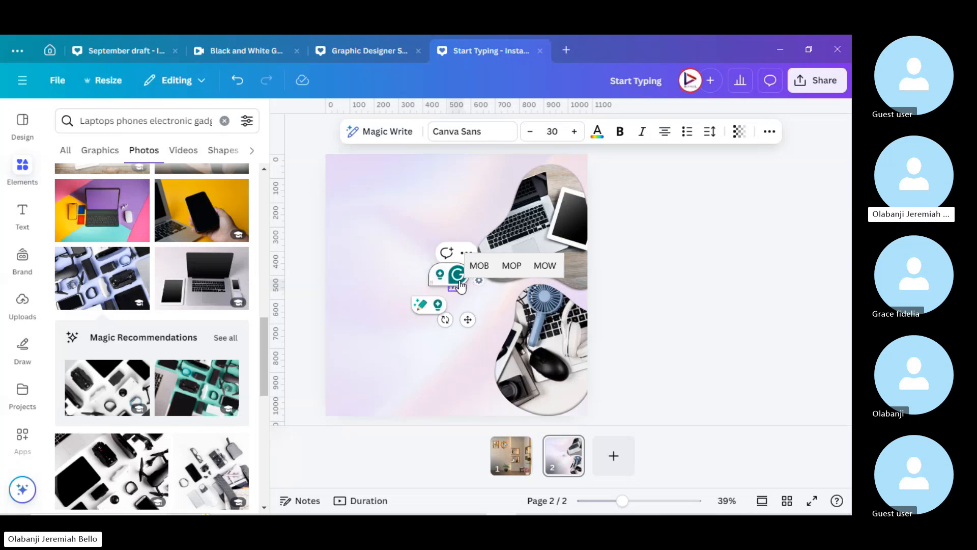
pyautogui.write('ND')
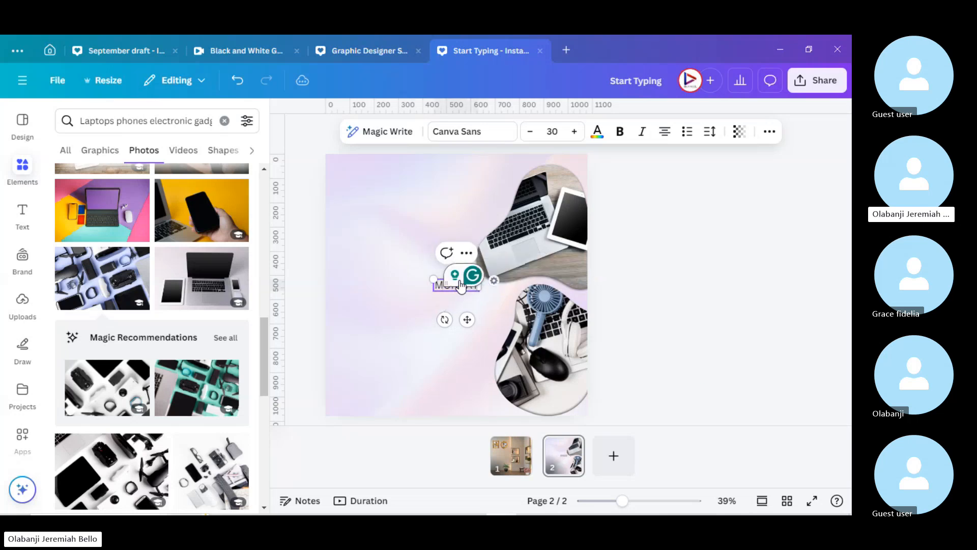
pyautogui.write('AY MOTIVATION')
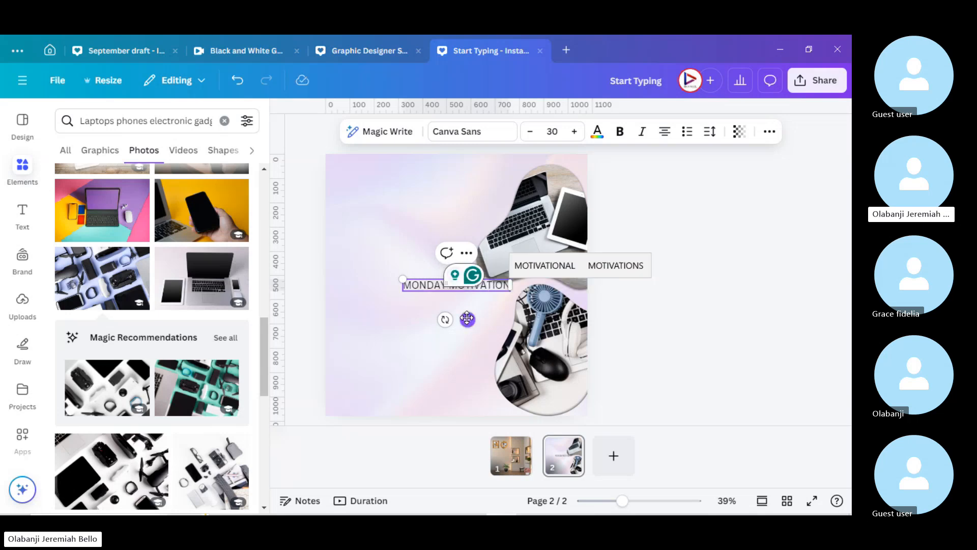
pyautogui.moveTo(467, 319); pyautogui.dragTo(407, 218)
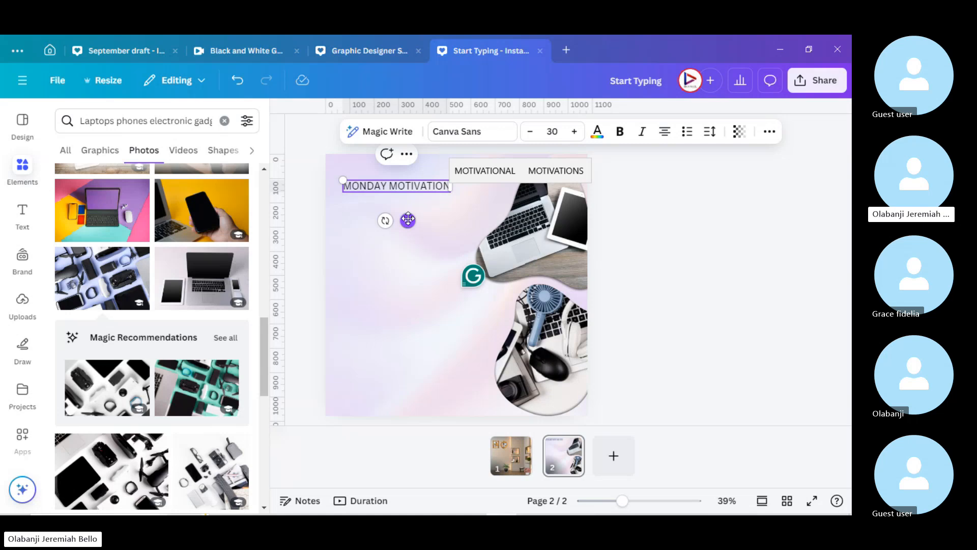
# Step: Change the "MONDAY MOTIVATION" text's font to Anton and enlarge it to about size 58.7
pyautogui.click(481, 133)
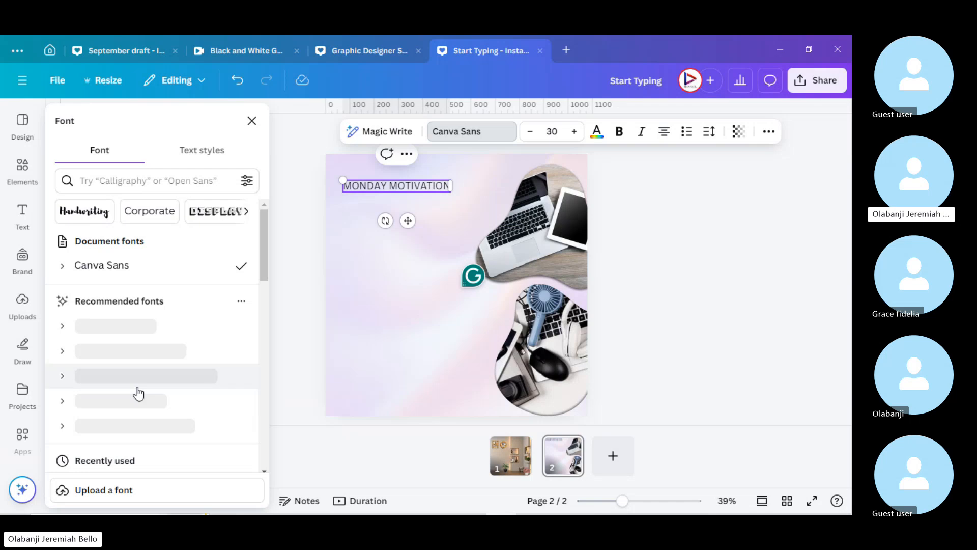
pyautogui.scroll(-5, 136, 393)
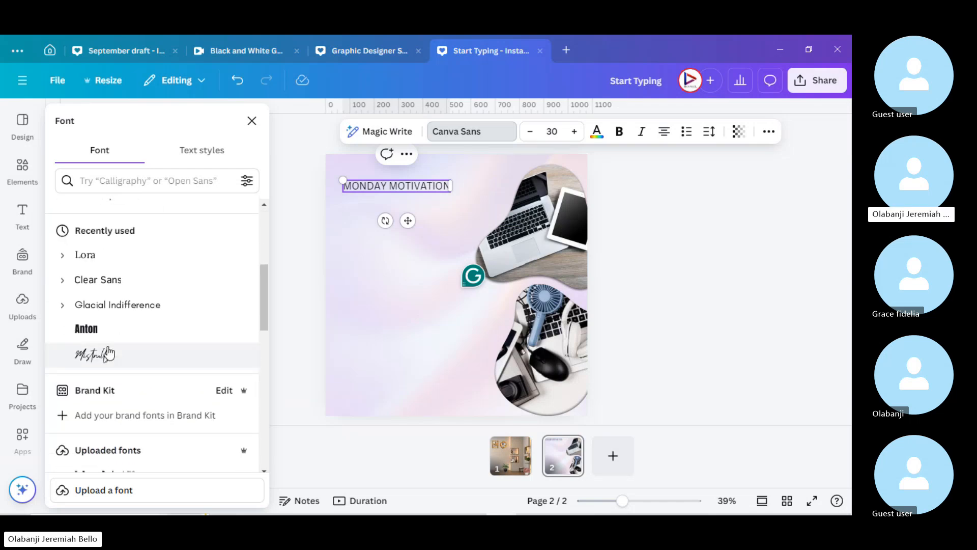
pyautogui.click(94, 330)
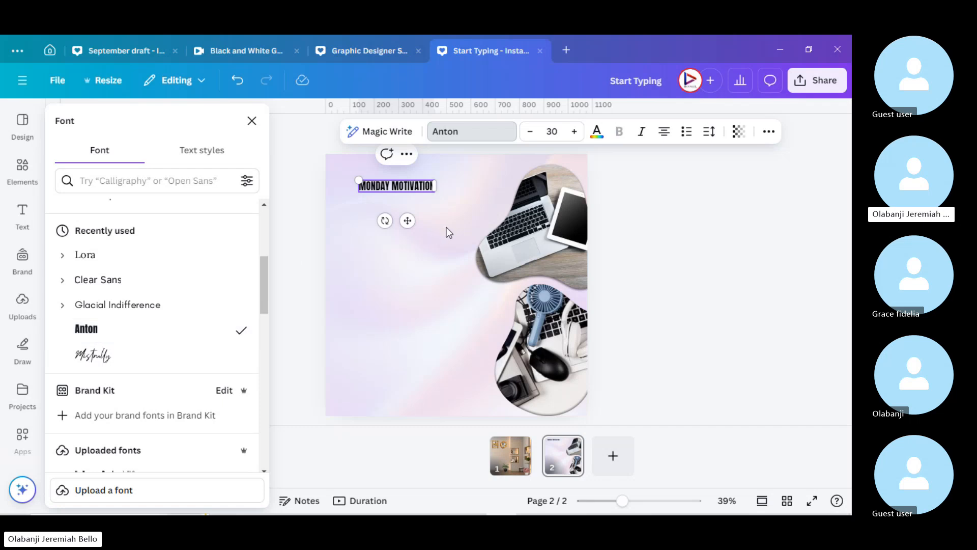
pyautogui.moveTo(436, 193); pyautogui.dragTo(507, 203)
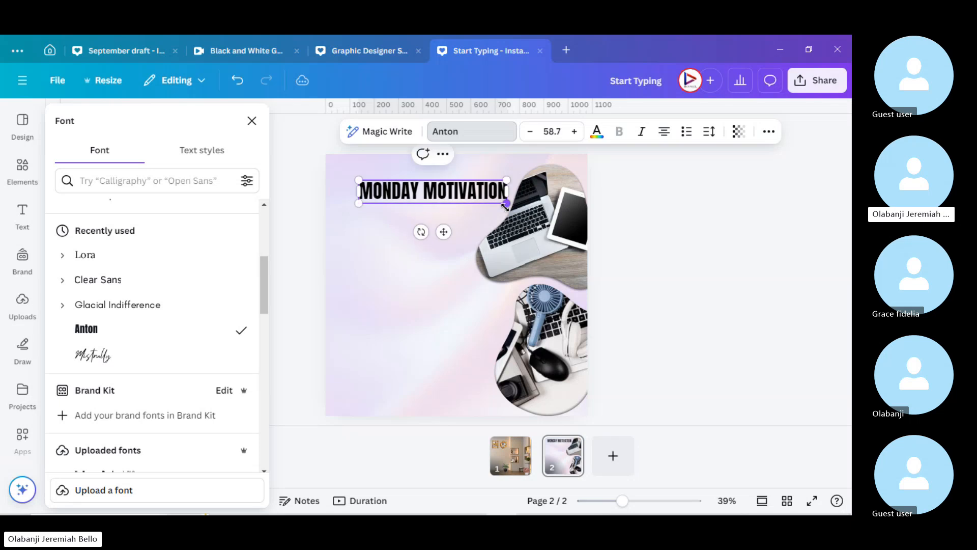
# Step: Move the "MONDAY MOTIVATION" heading slightly left and down, level with the middle of the upper laptop frame
pyautogui.click(402, 303)
pyautogui.click(490, 188)
pyautogui.moveTo(490, 188); pyautogui.dragTo(478, 192)
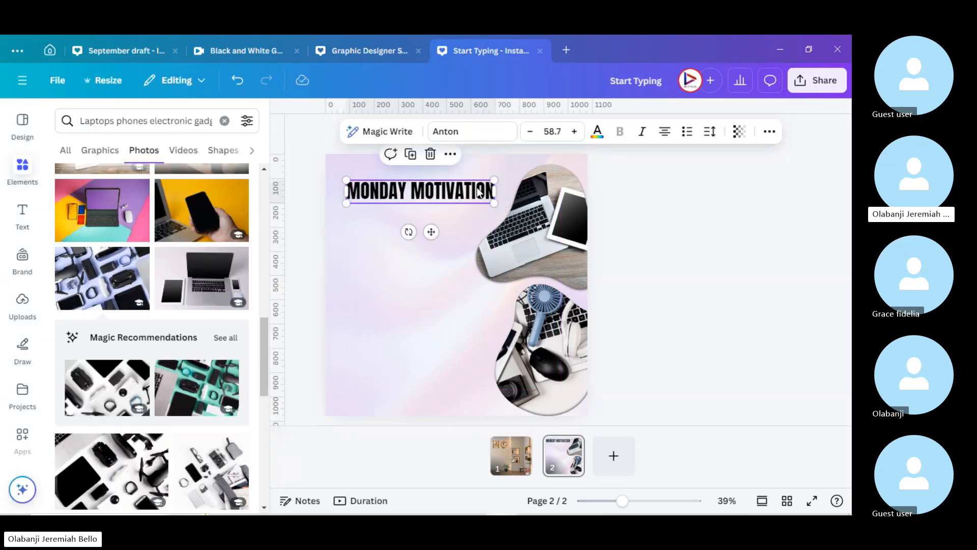
pyautogui.click(643, 227)
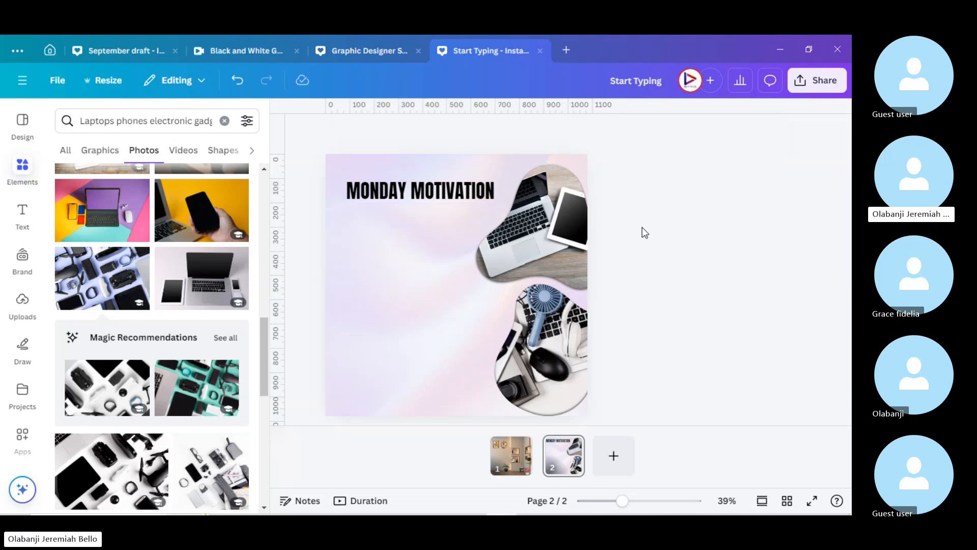
pyautogui.click(452, 200)
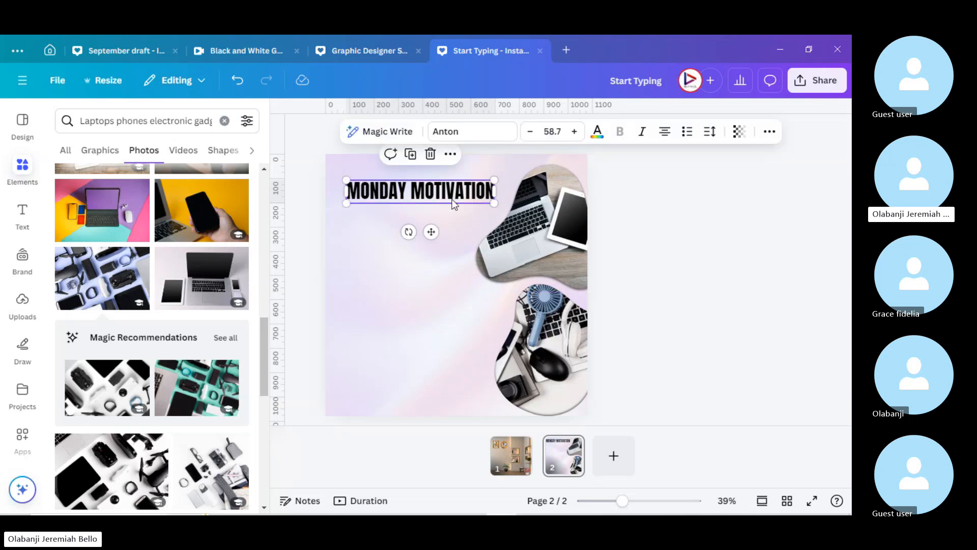
pyautogui.moveTo(452, 200); pyautogui.dragTo(452, 221)
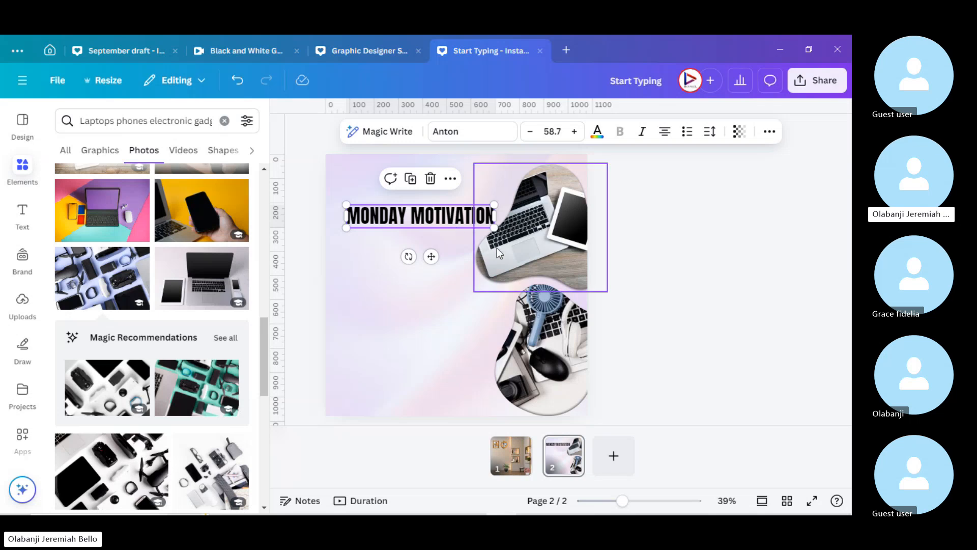
pyautogui.click(451, 288)
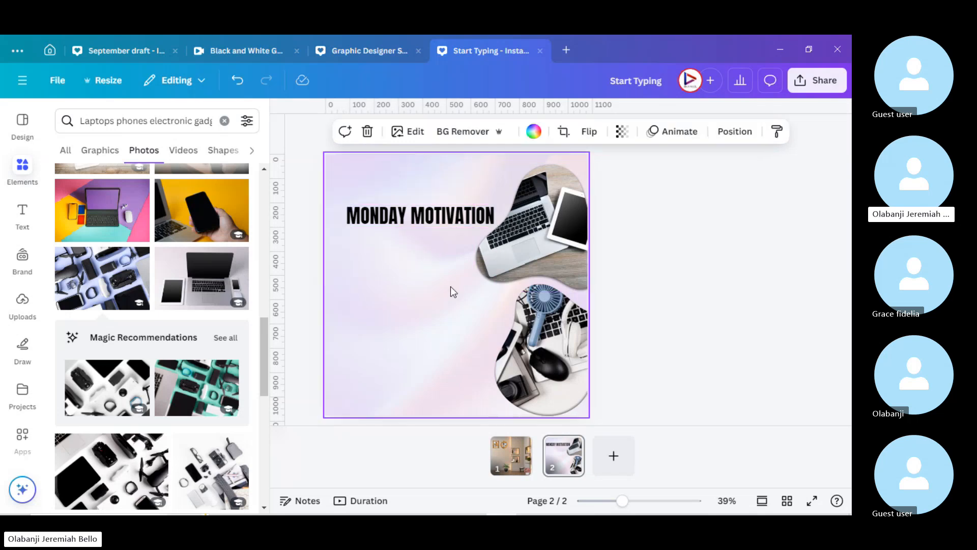
pyautogui.press('t')
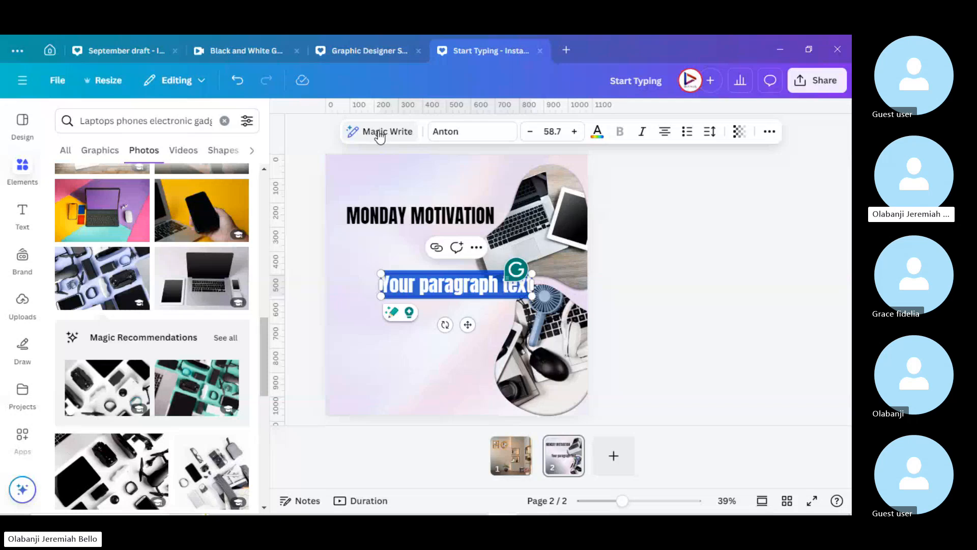
pyautogui.press('BackSpace')
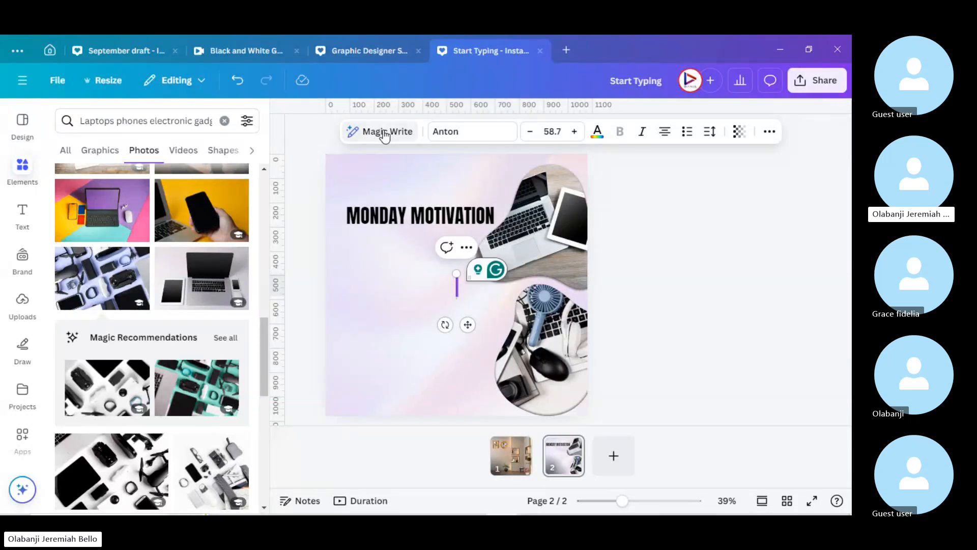
pyautogui.click(383, 131)
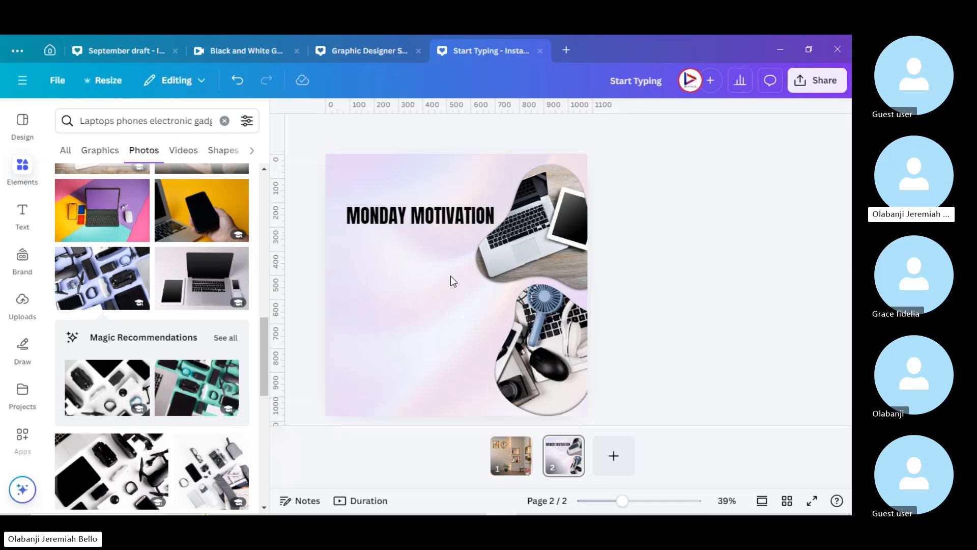
pyautogui.click(429, 270)
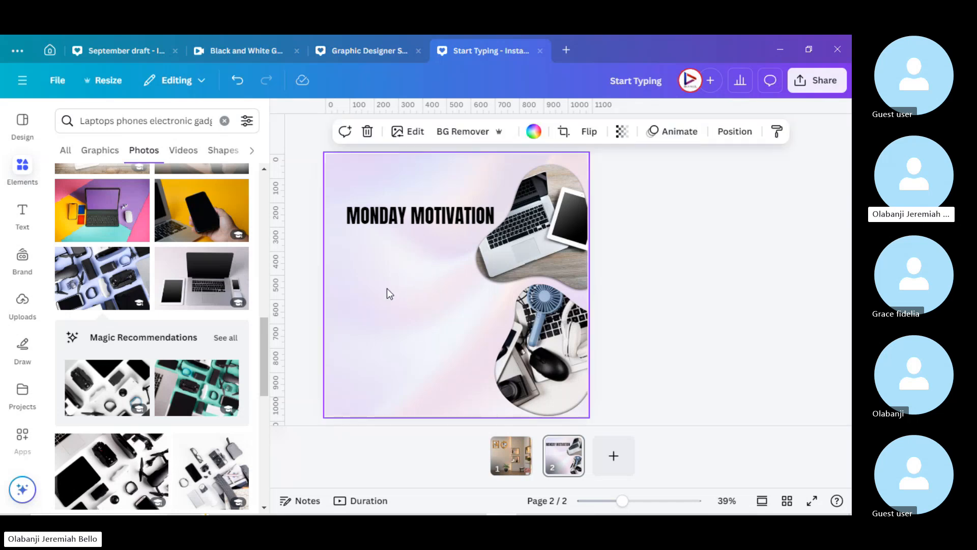
pyautogui.press('t')
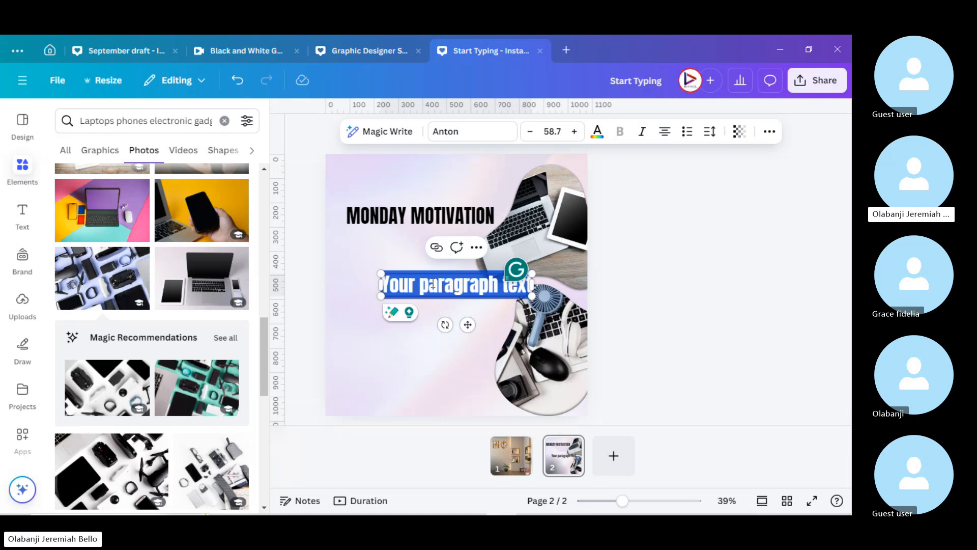
pyautogui.click(377, 133)
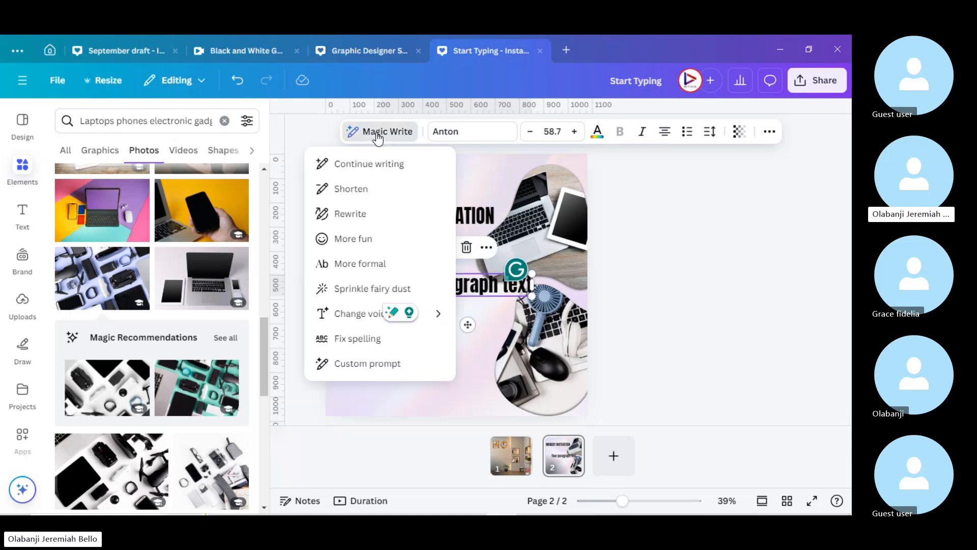
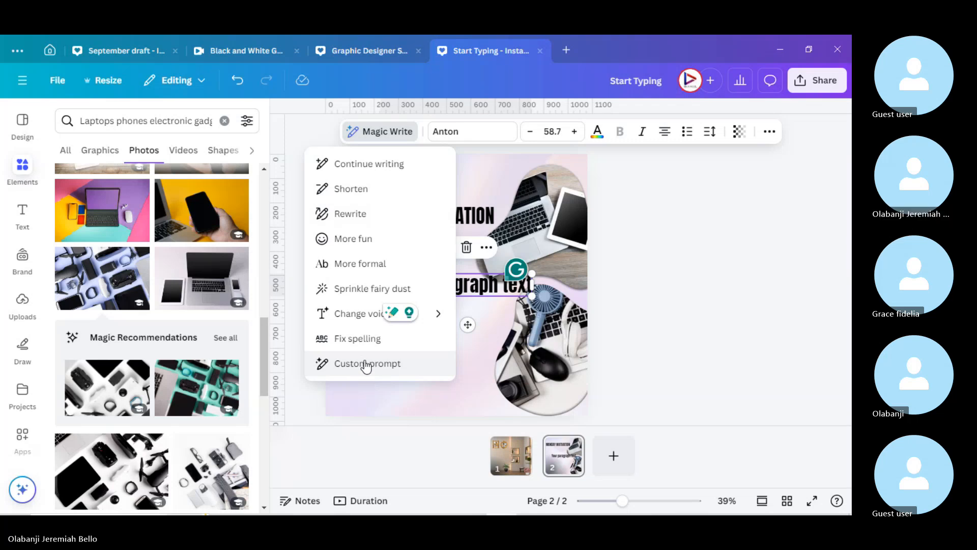
pyautogui.click(366, 364)
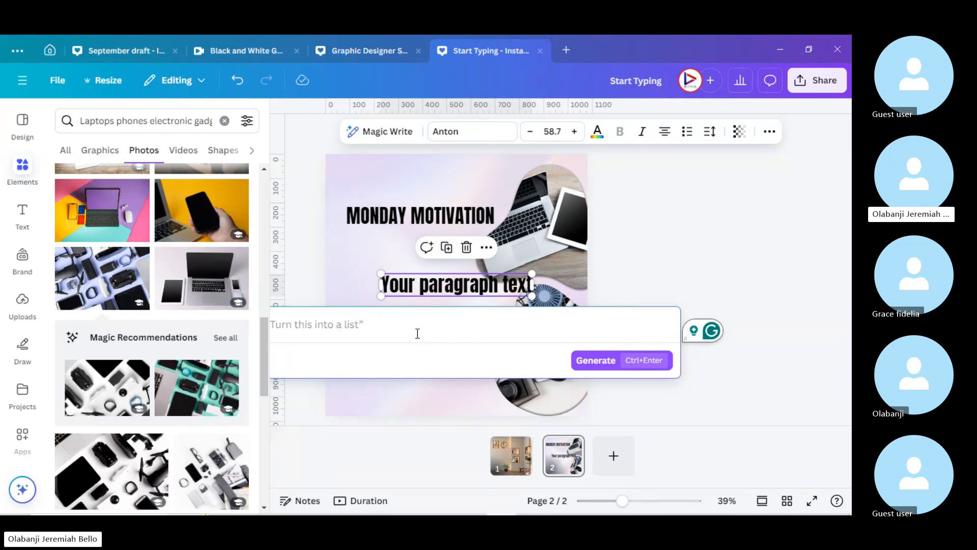
pyautogui.write('ge')
pyautogui.press('BackSpace')
pyautogui.press('BackSpace')
pyautogui.press('BackSpace')
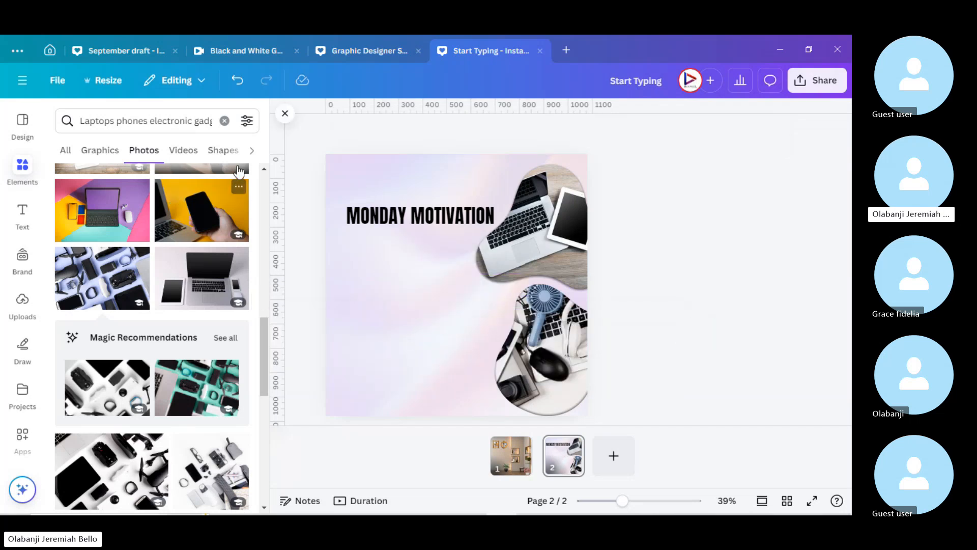
# Step: Hide the photo results, add a new text box below the "MONDAY MOTIVATION" heading, and open a Magic Write custom prompt for it
pyautogui.click(286, 114)
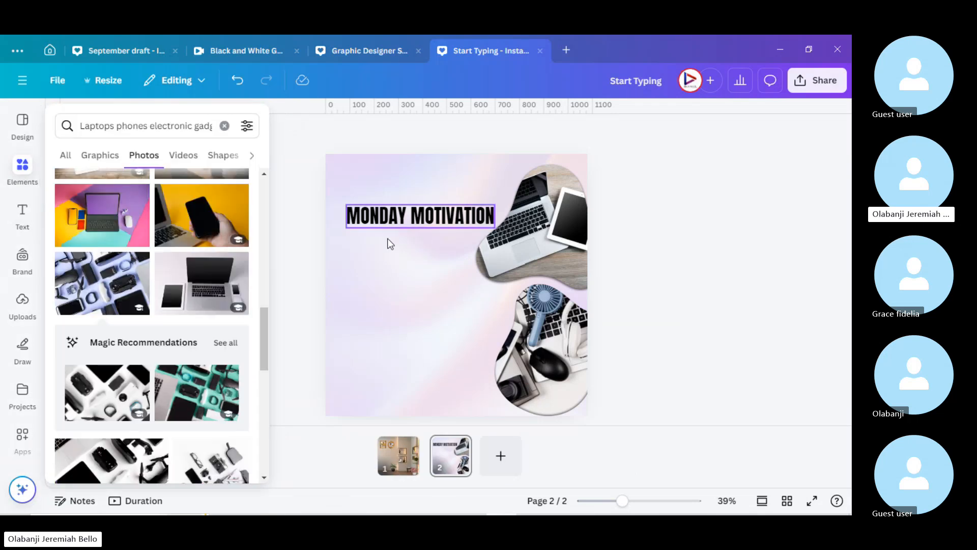
pyautogui.press('t')
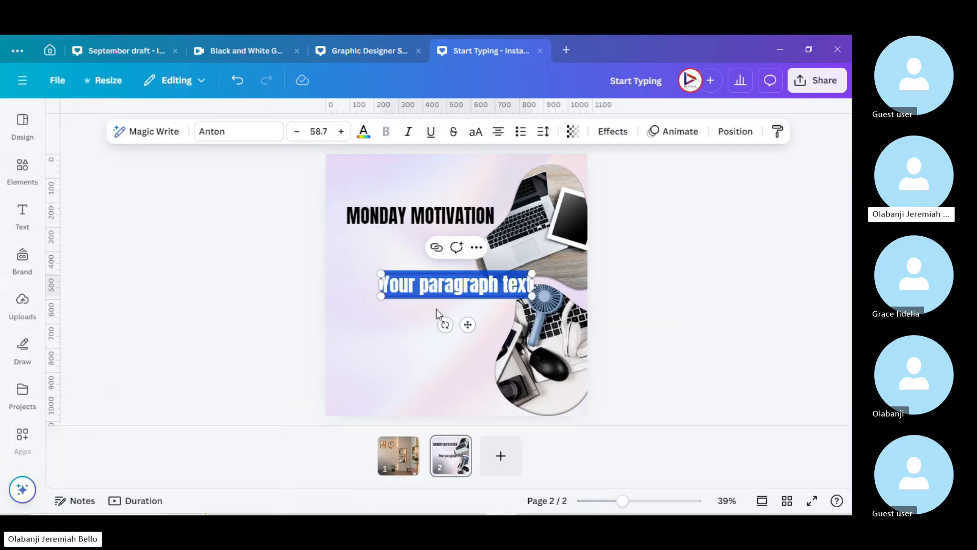
pyautogui.click(149, 136)
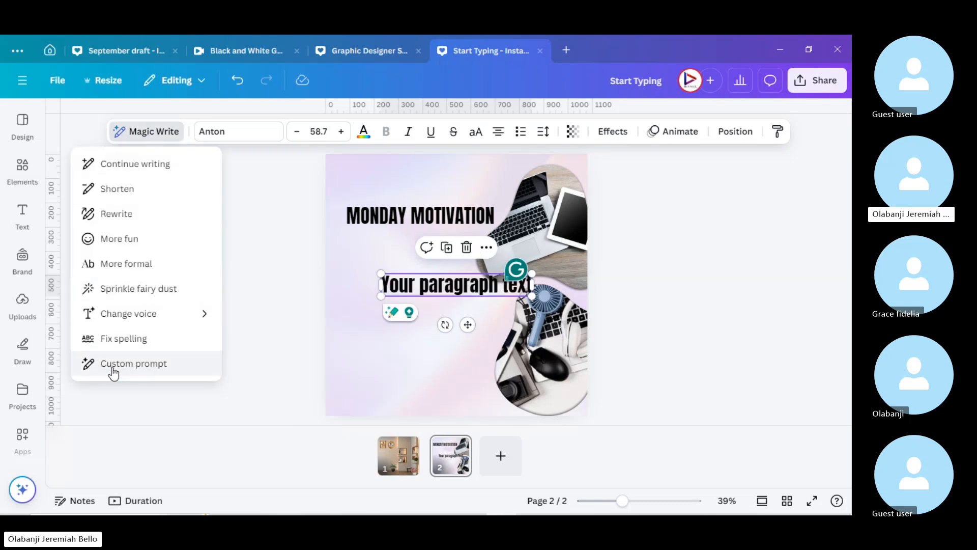
pyautogui.click(149, 363)
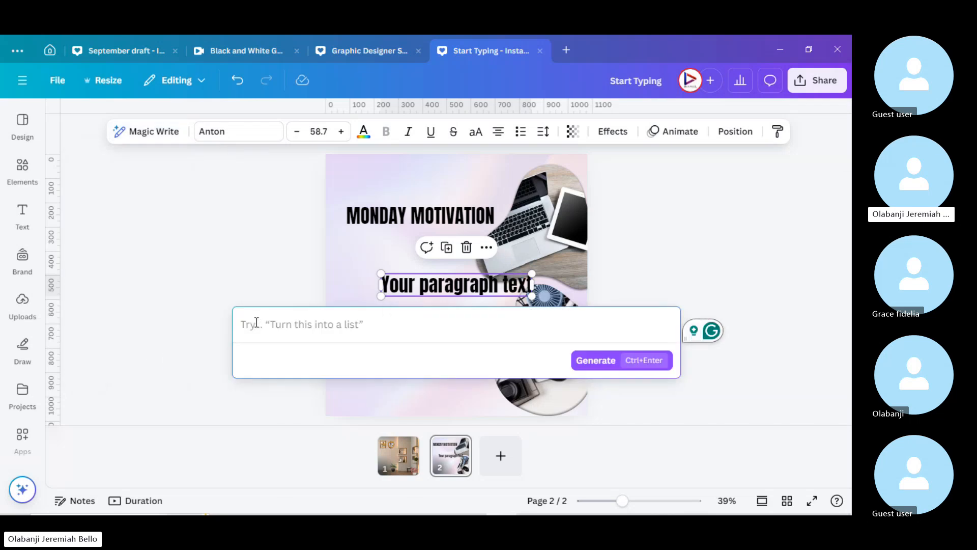
# Step: Enter the prompt "GENERATE A SHORT MONDAY MOTIVATION QUOTE FORA TECH BUSINESS AND TECH ENTHUSIASTS" for Magic Write
pyautogui.write('G')
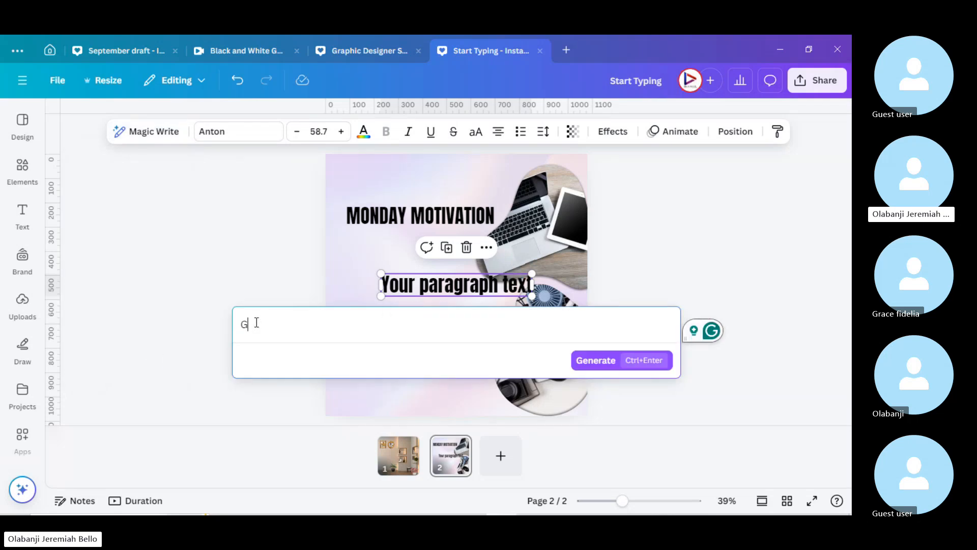
pyautogui.write('ENERATE A S')
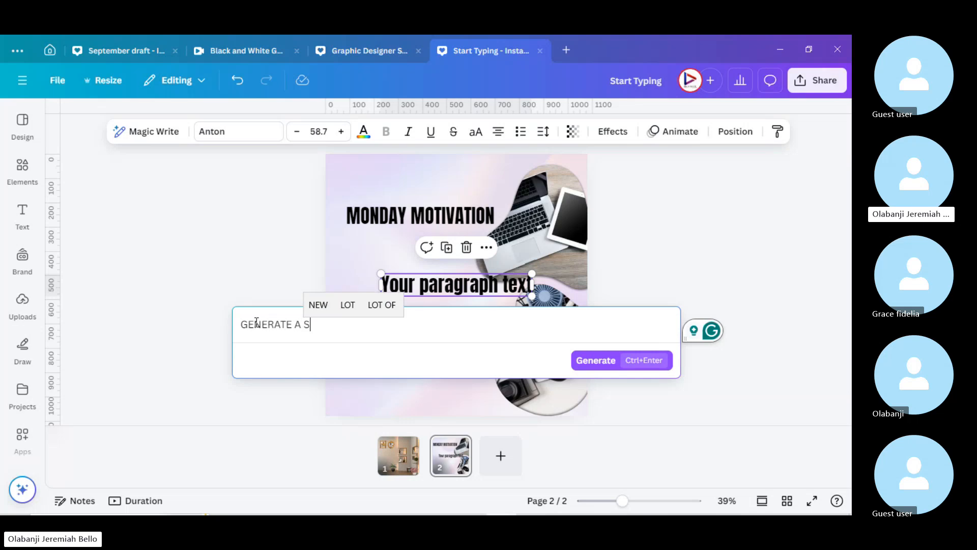
pyautogui.write('HORT MO')
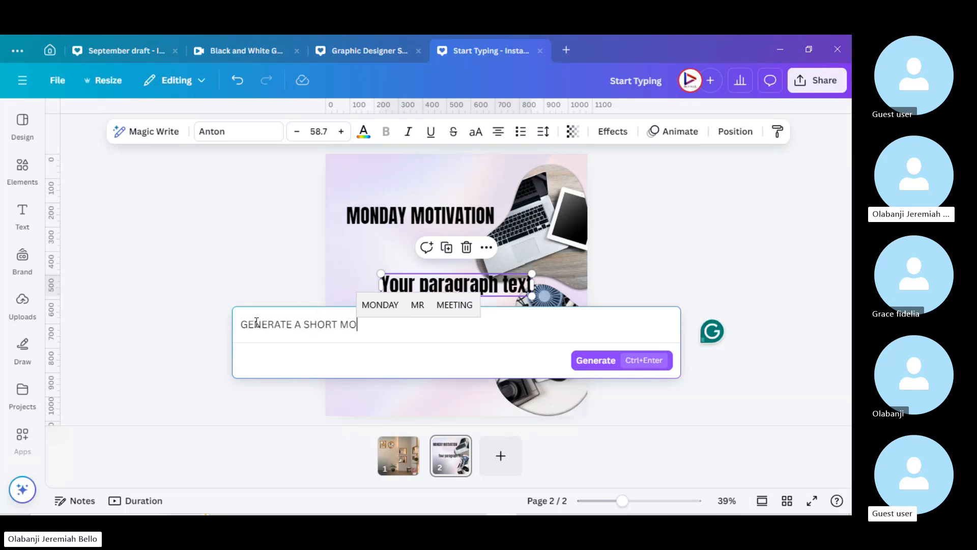
pyautogui.write('NDAY MO')
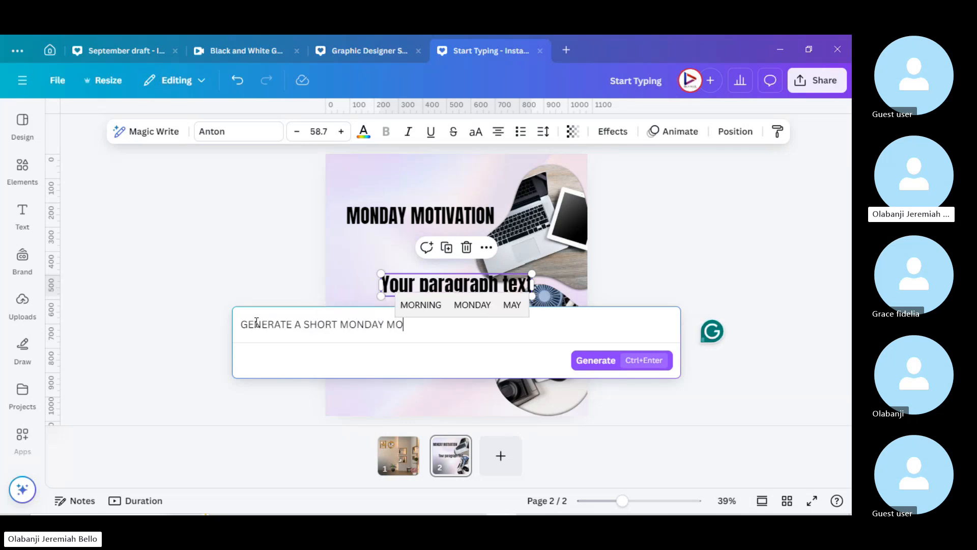
pyautogui.write('TIVATION QUTE')
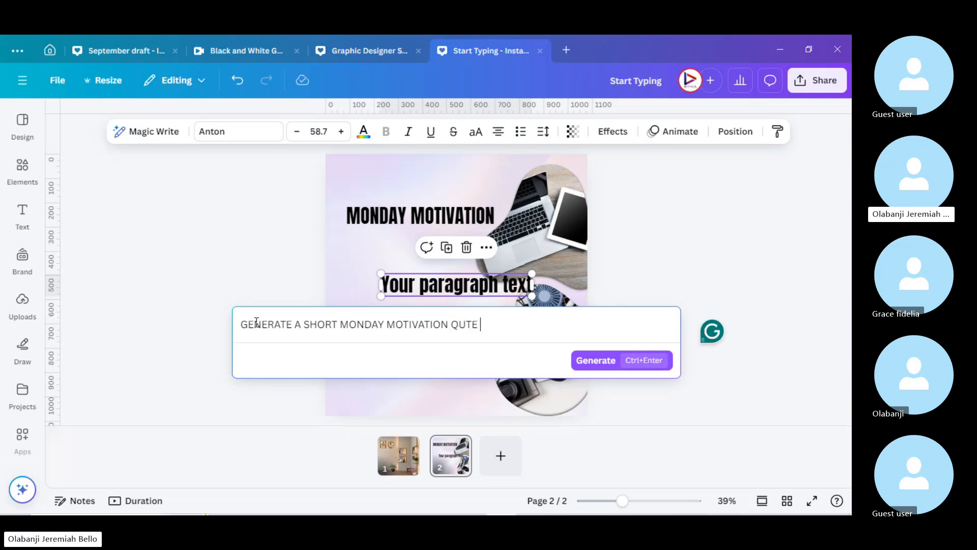
pyautogui.press('BackSpace')
pyautogui.press('BackSpace')
pyautogui.write('OT')
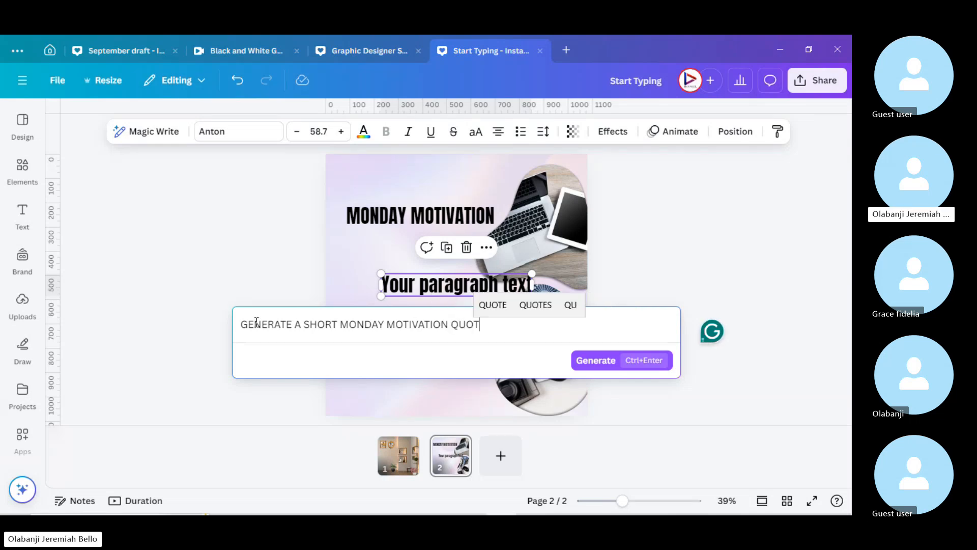
pyautogui.write('E FORA TECH')
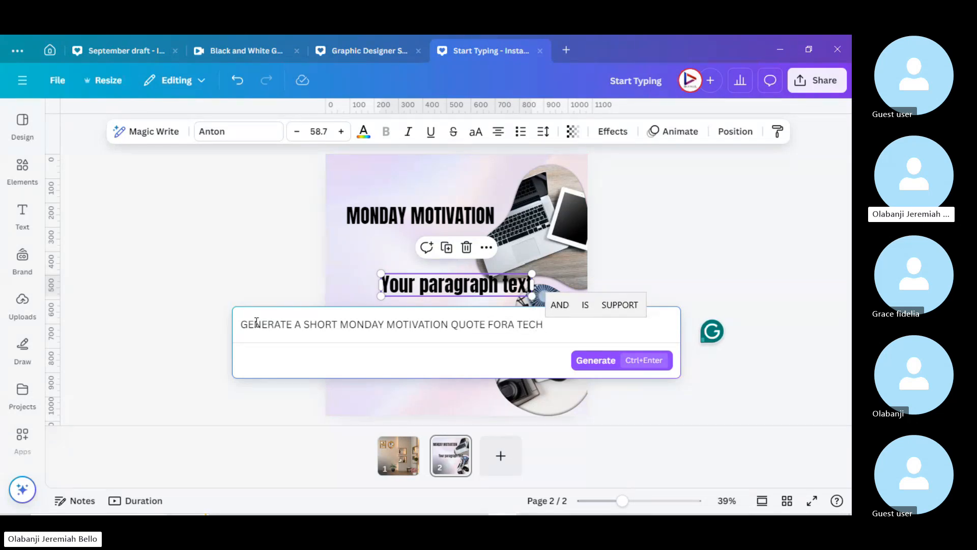
pyautogui.write(' BUSIN')
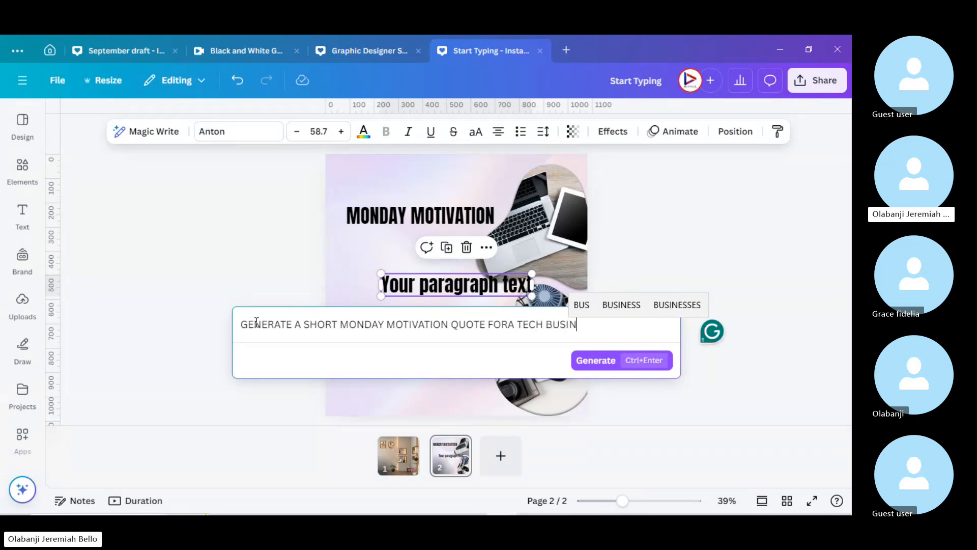
pyautogui.write('ESS AND ')
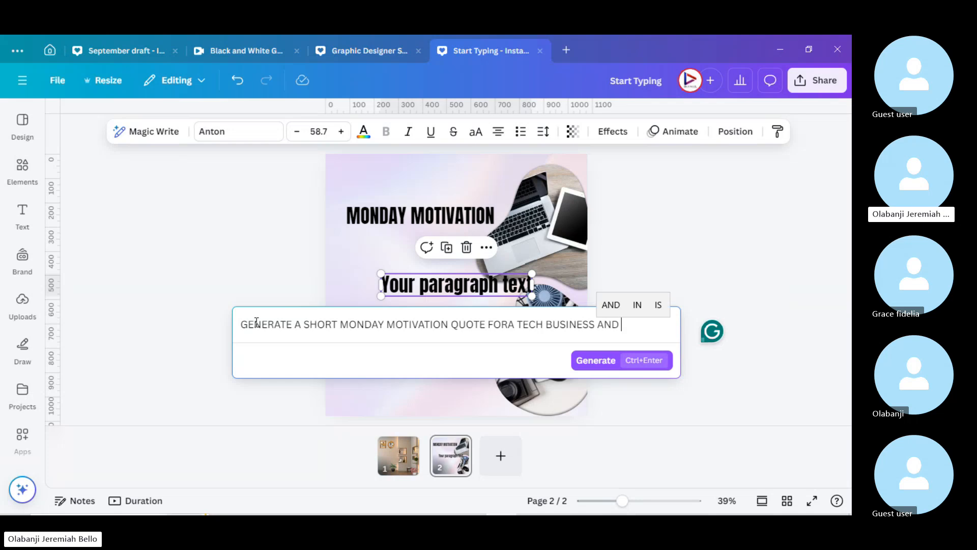
pyautogui.write('TECH ENT')
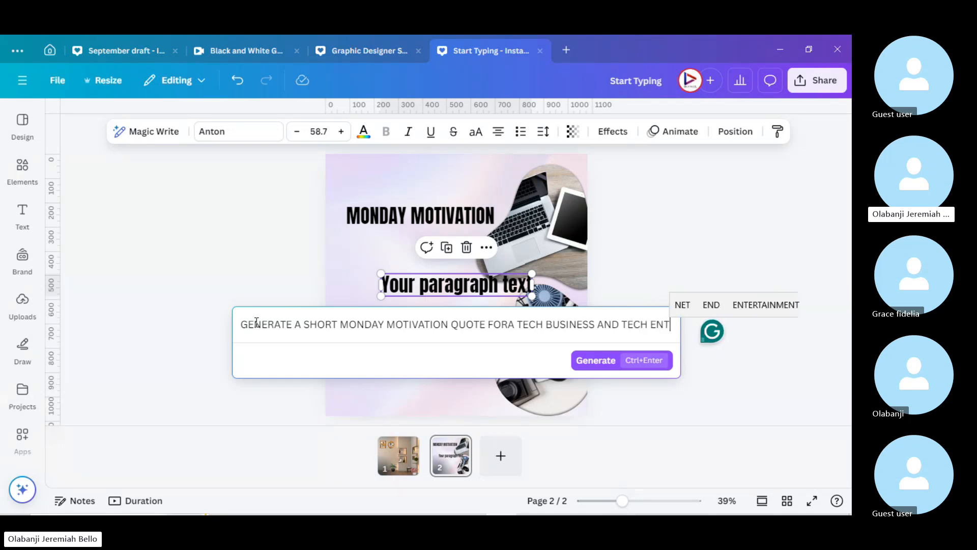
pyautogui.write('HUSIASTS')
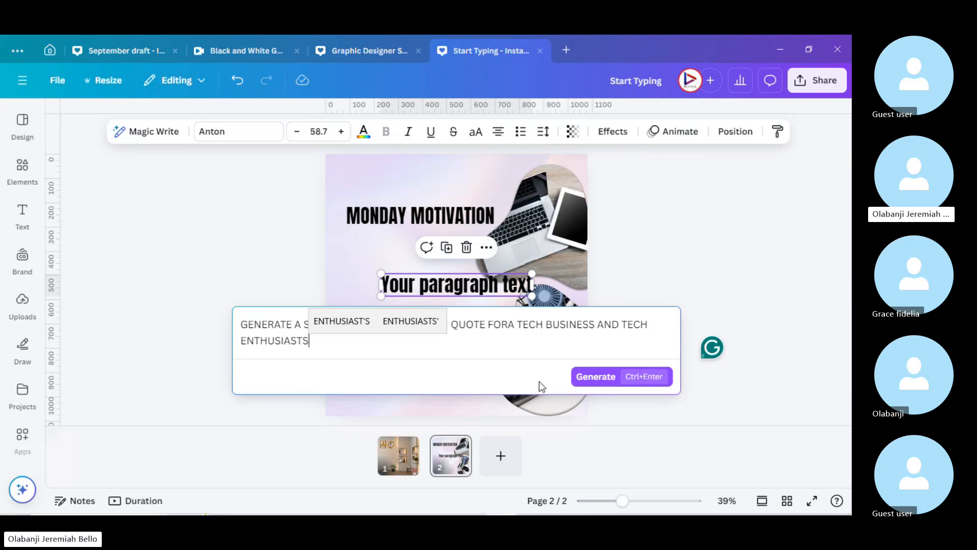
# Step: Generate the quote, regenerate it once, and replace the placeholder text with the "Kickstart your week with innovation!" version
pyautogui.click(600, 379)
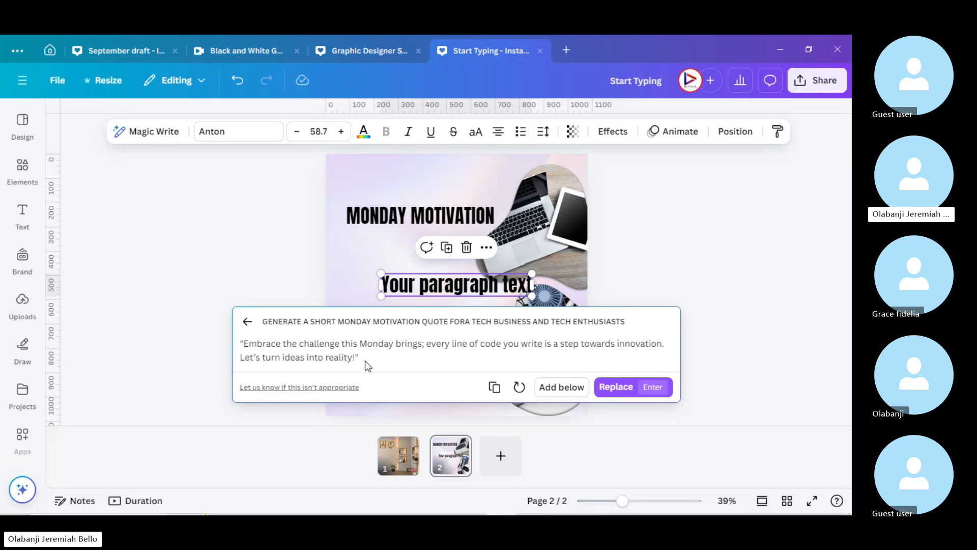
pyautogui.click(520, 388)
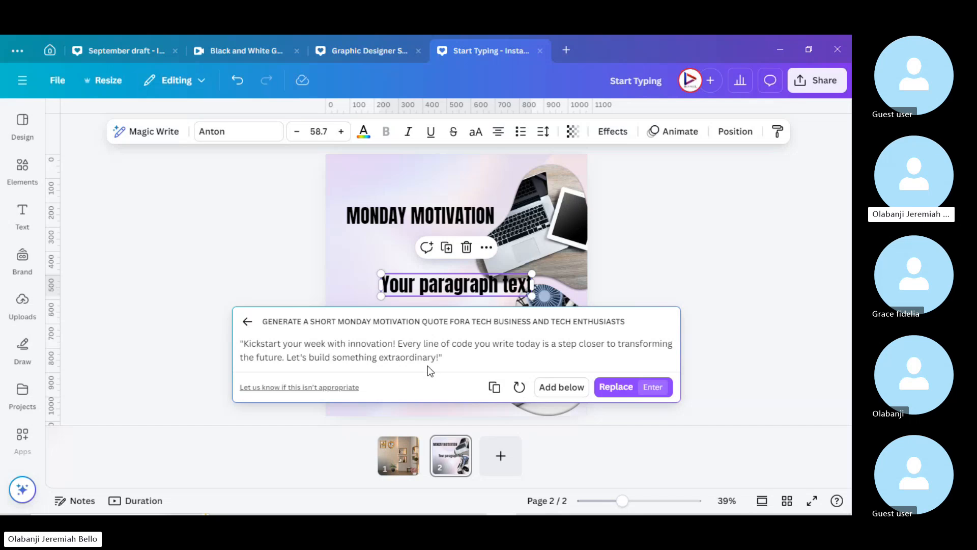
pyautogui.click(617, 388)
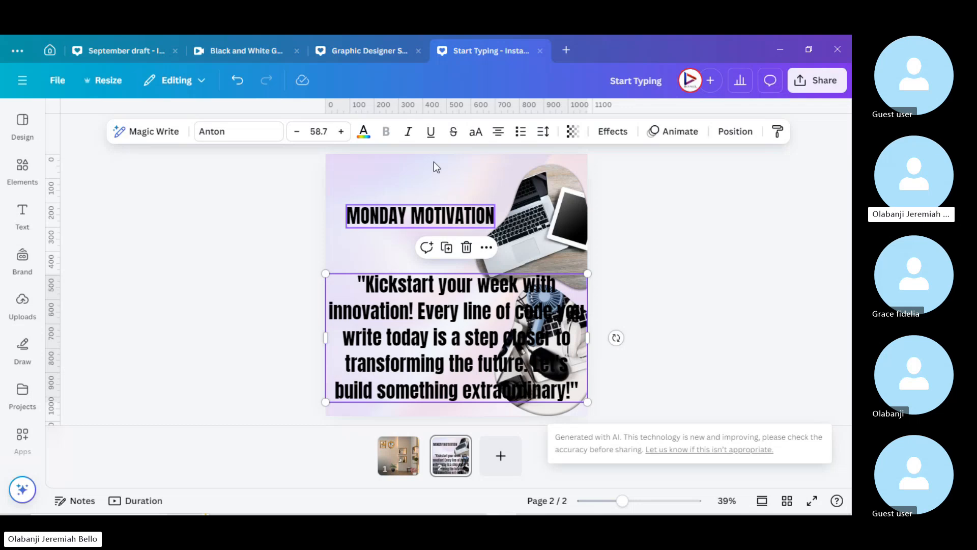
# Step: Change the quote's font to DM Sans and set its size to 32
pyautogui.click(232, 134)
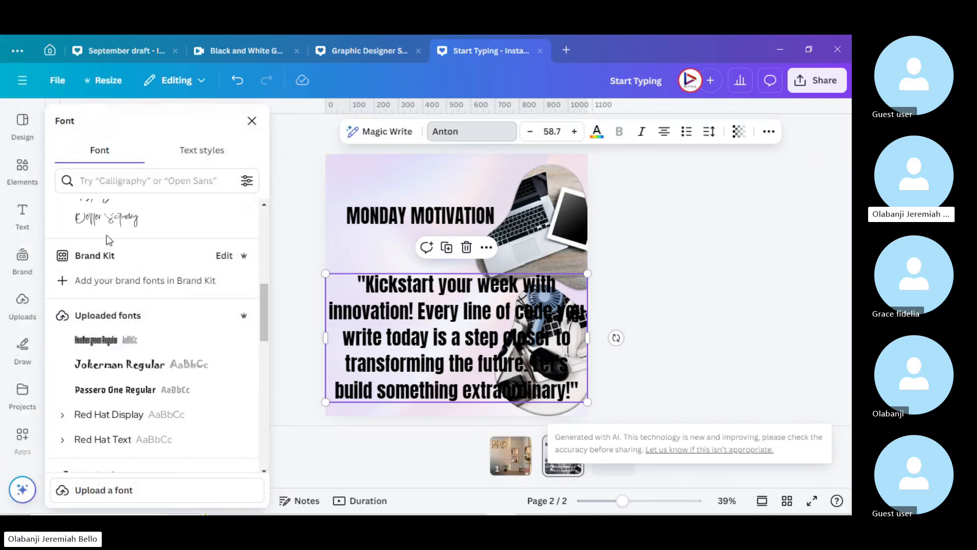
pyautogui.scroll(5, 134, 295)
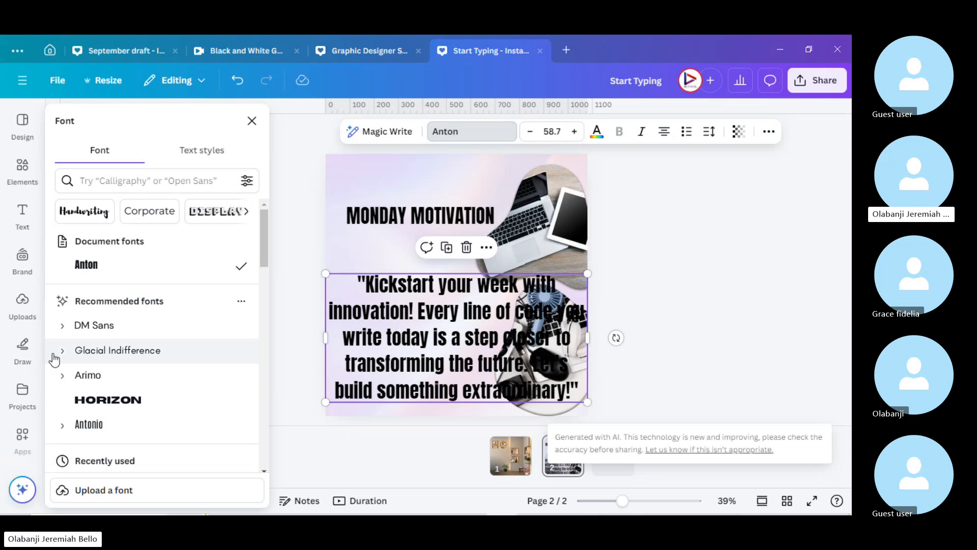
pyautogui.click(100, 334)
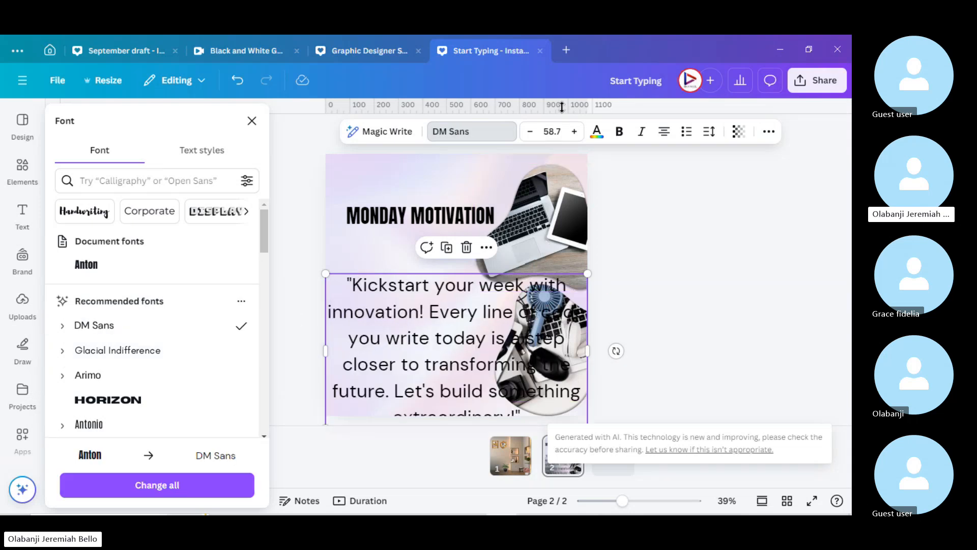
pyautogui.click(554, 131)
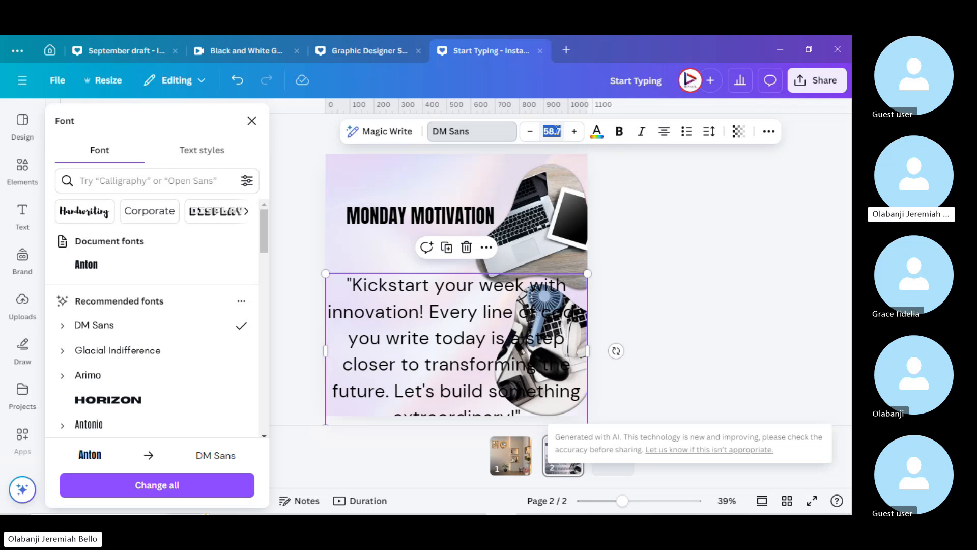
pyautogui.write('32')
pyautogui.press('Return')
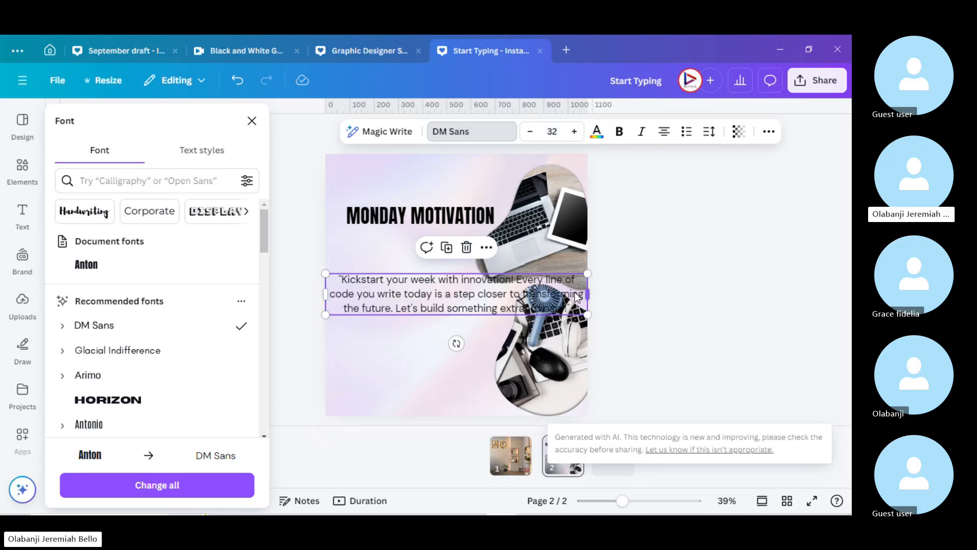
# Step: Narrow the quote's text box so it wraps to five lines clear of the photo frames, and left-align its text
pyautogui.moveTo(587, 294); pyautogui.dragTo(482, 309)
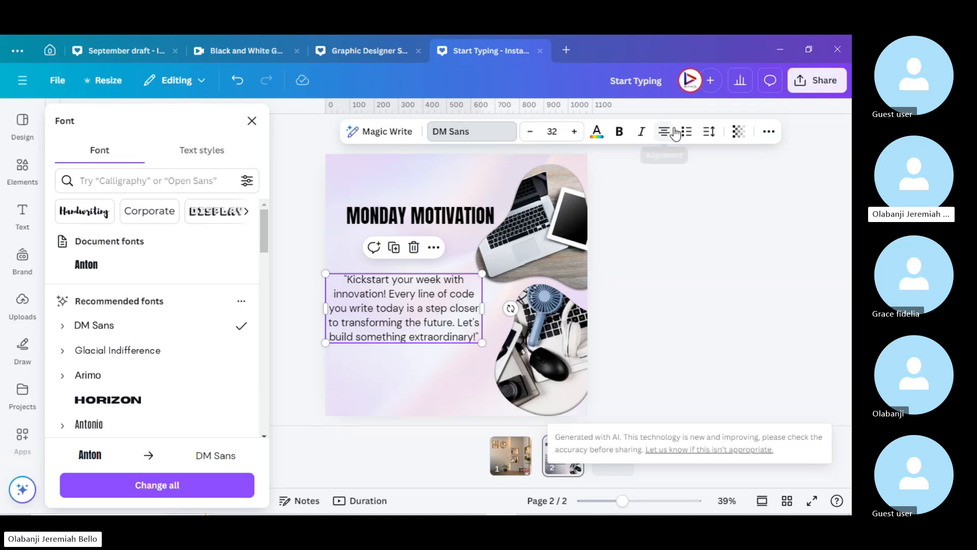
pyautogui.click(665, 131)
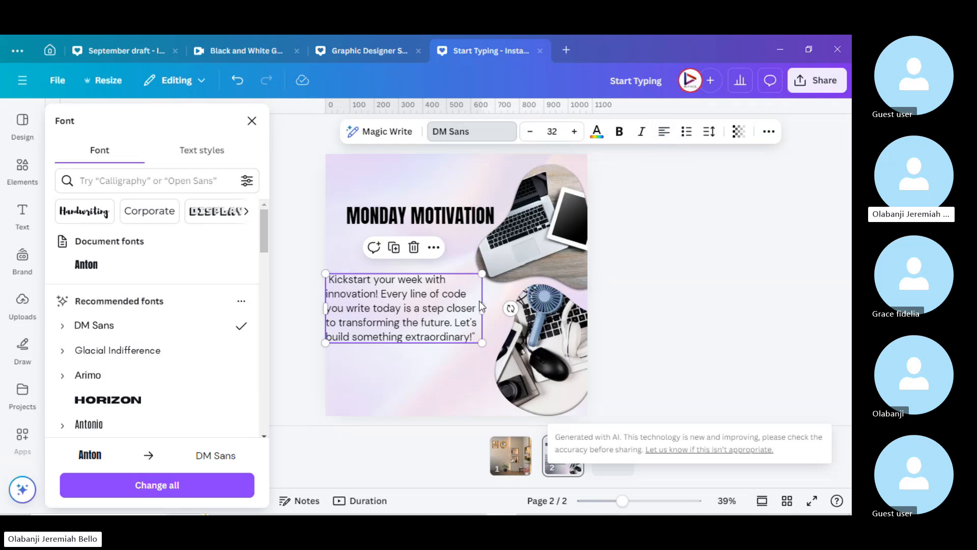
# Step: Move the quote's text box so its left edge lines up with the "MONDAY MOTIVATION" heading
pyautogui.moveTo(409, 309); pyautogui.dragTo(431, 309)
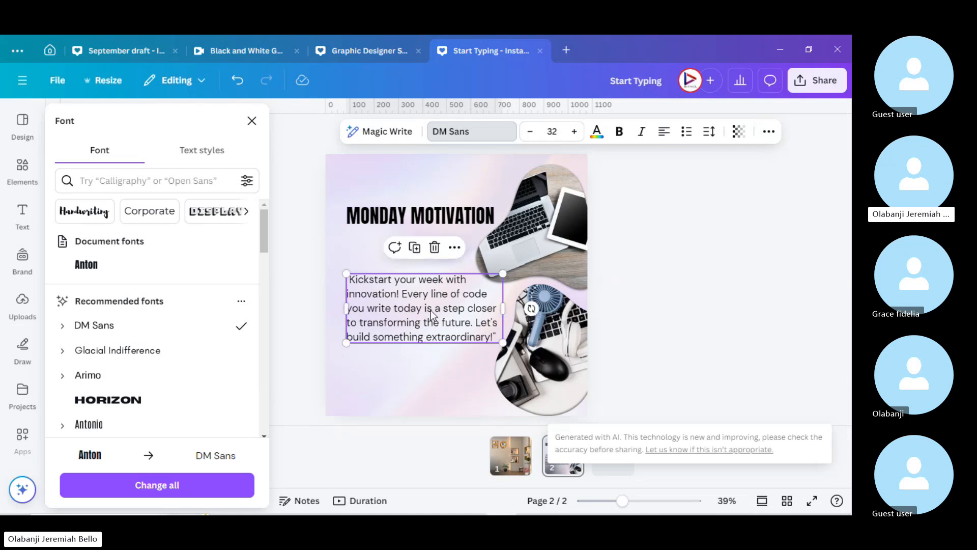
pyautogui.click(689, 298)
pyautogui.click(689, 299)
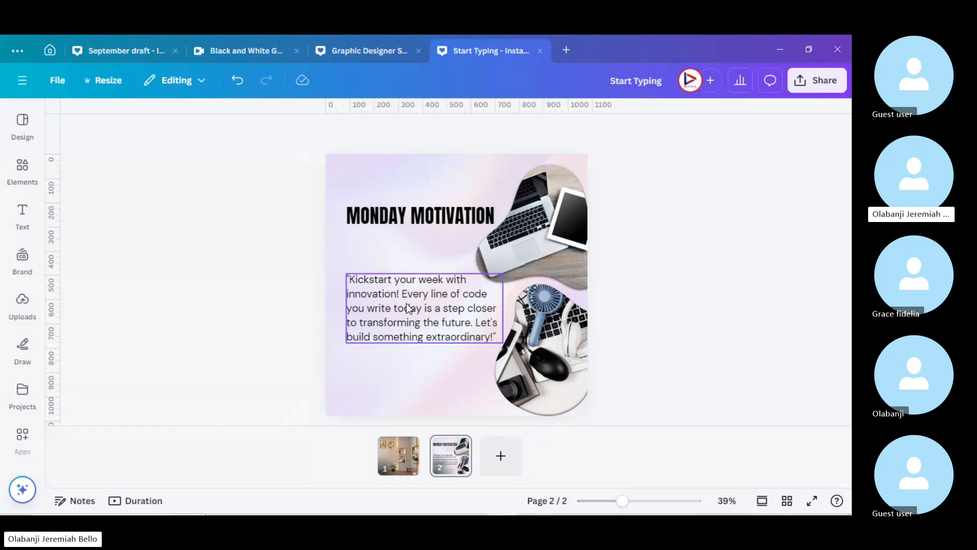
# Step: Shorten the quote twice with Magic Write, replacing the text each time, ending with the "Kick off your week with innovation!" version
pyautogui.click(397, 324)
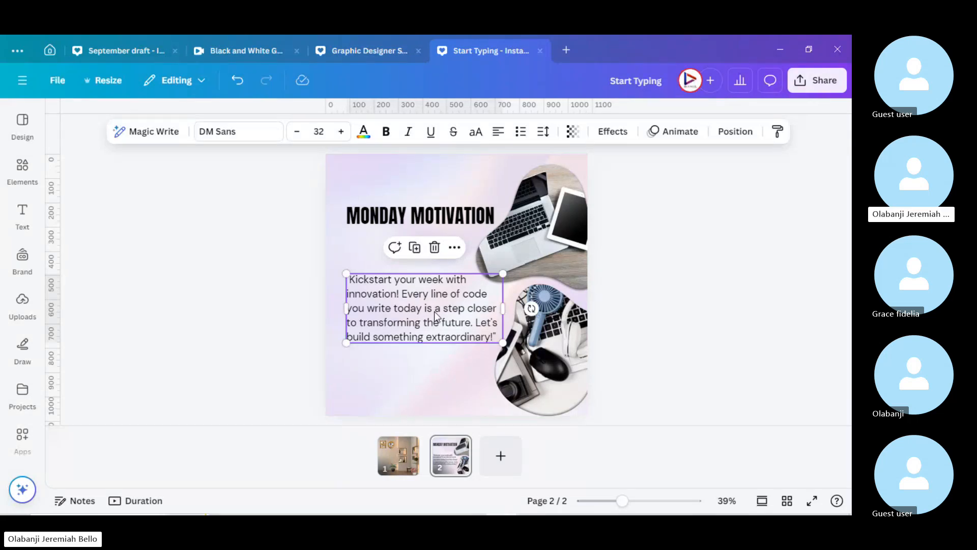
pyautogui.click(146, 135)
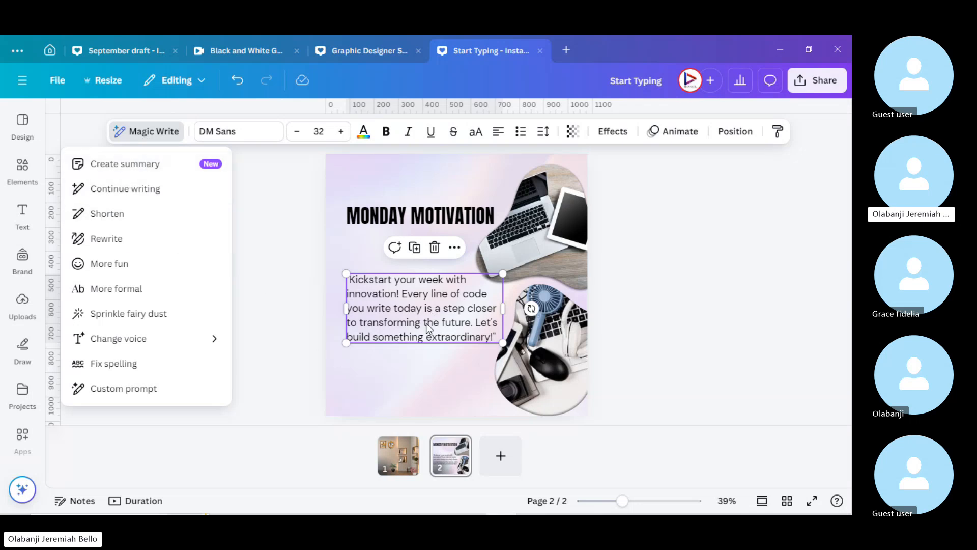
pyautogui.click(105, 220)
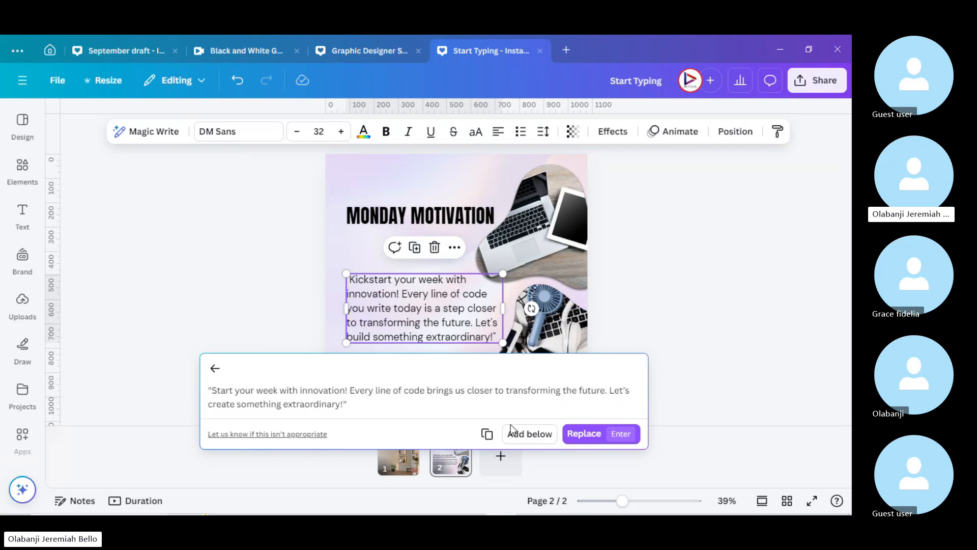
pyautogui.click(586, 434)
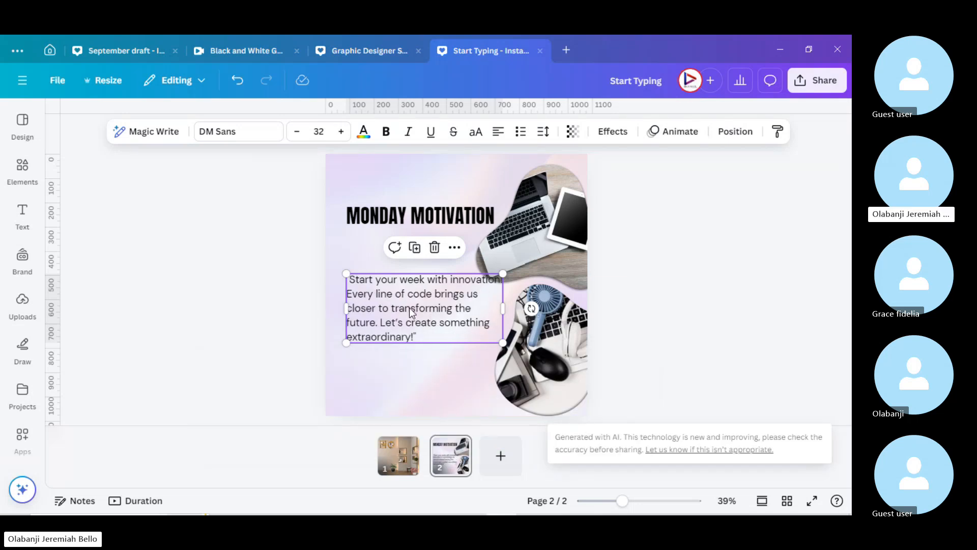
pyautogui.click(148, 133)
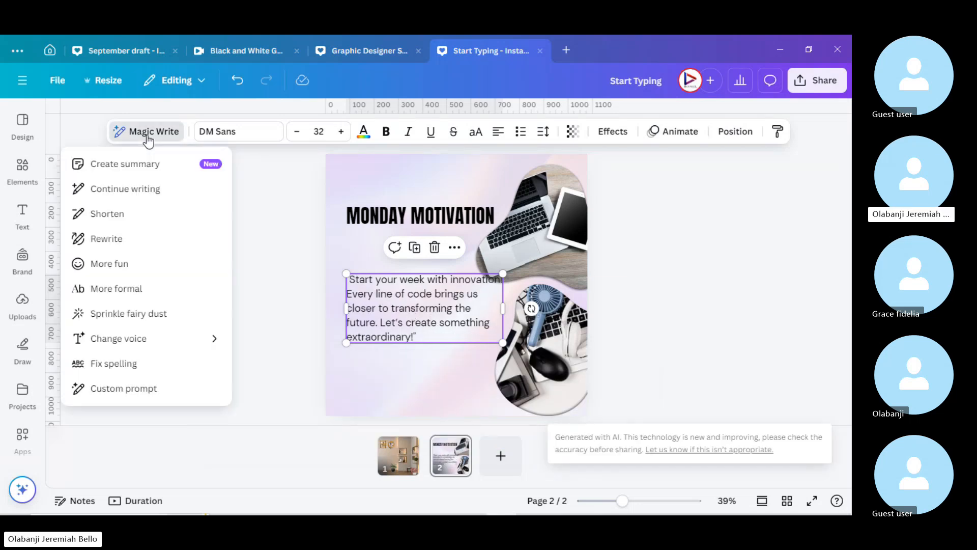
pyautogui.click(107, 214)
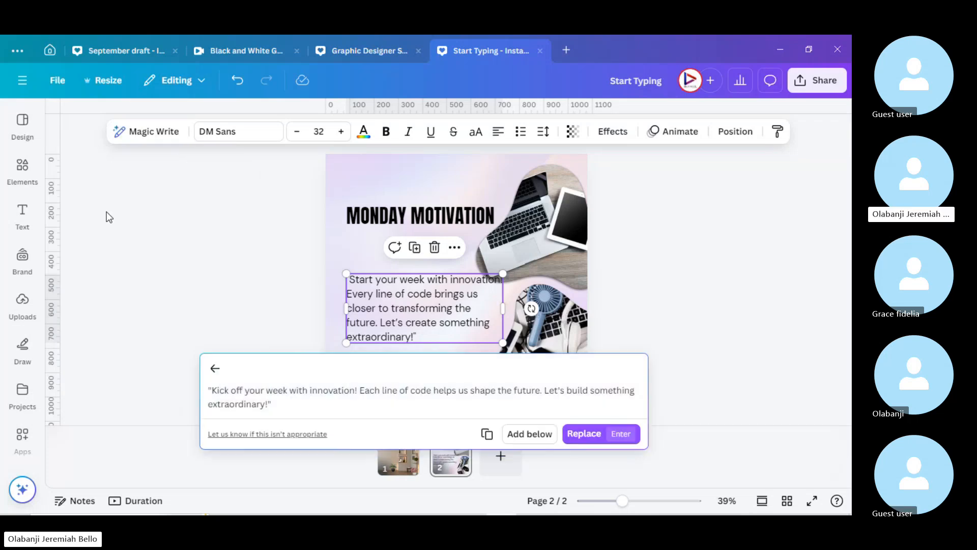
pyautogui.click(587, 435)
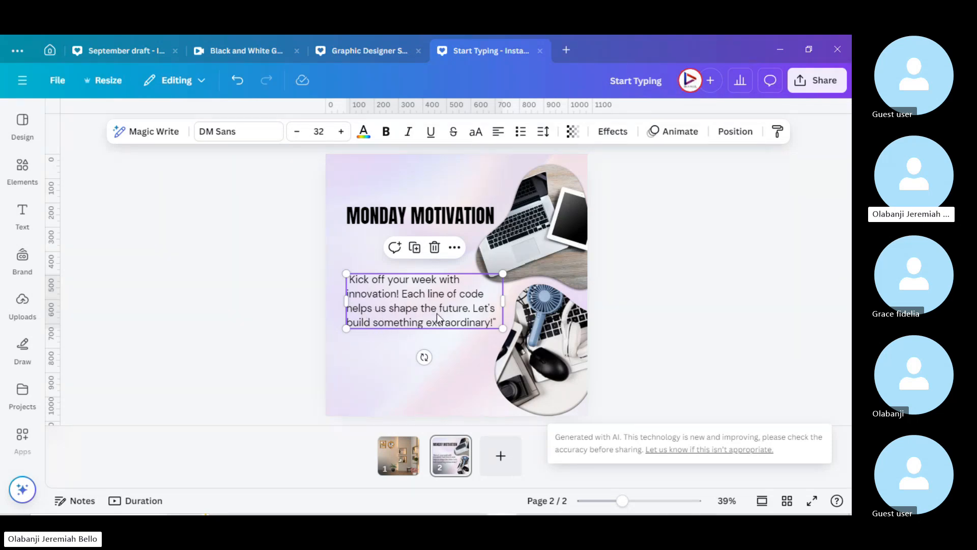
pyautogui.click(667, 340)
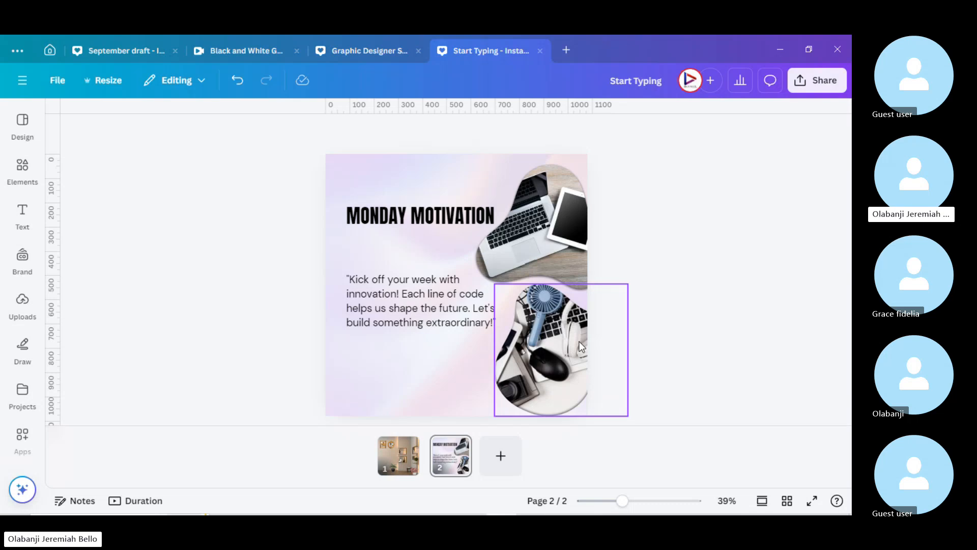
# Step: Add a blank third page and search the elements for "FRAME CIRLCE", showing all matching frames
pyautogui.click(499, 457)
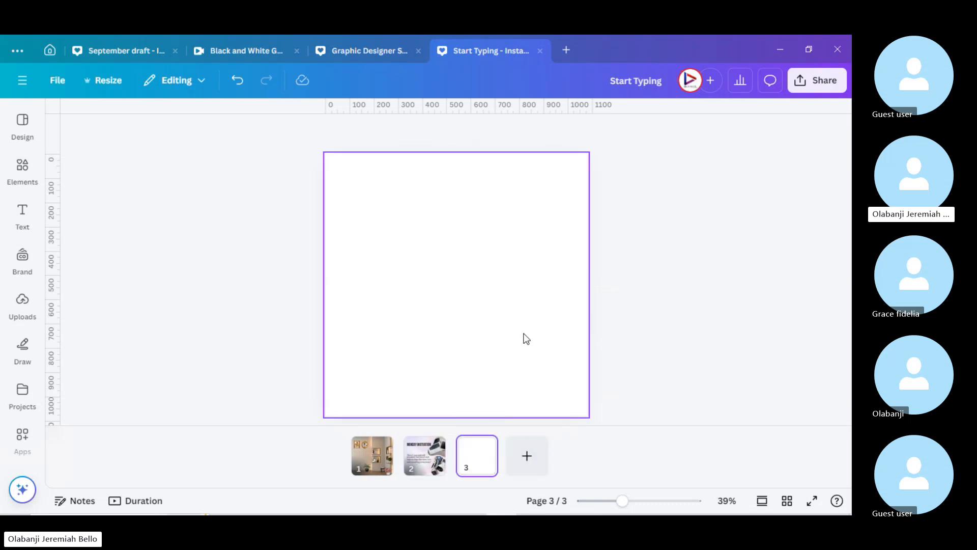
pyautogui.click(23, 125)
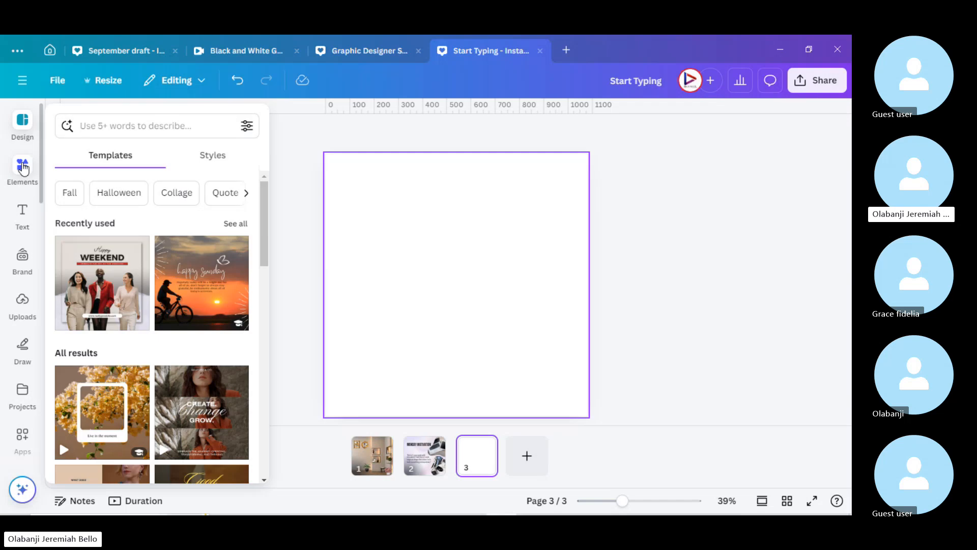
pyautogui.click(22, 167)
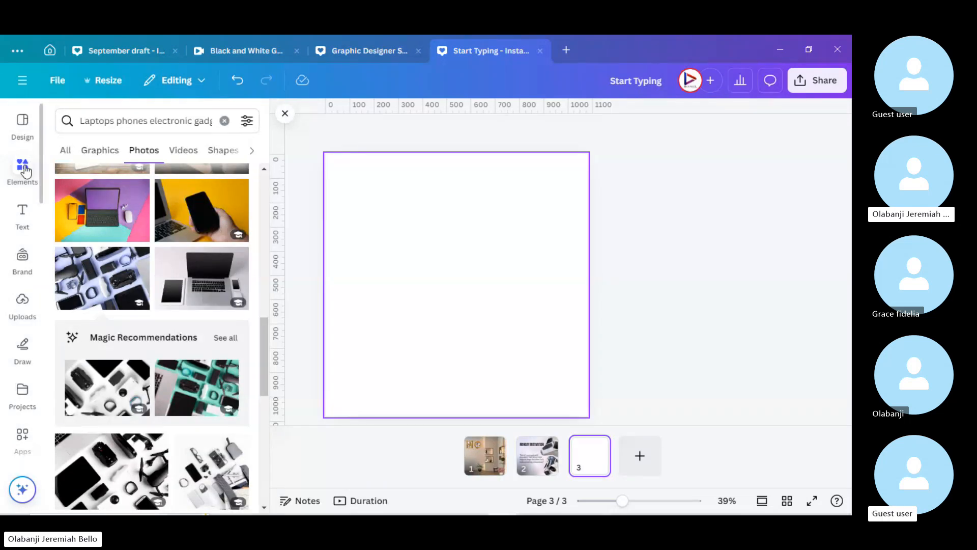
pyautogui.click(225, 121)
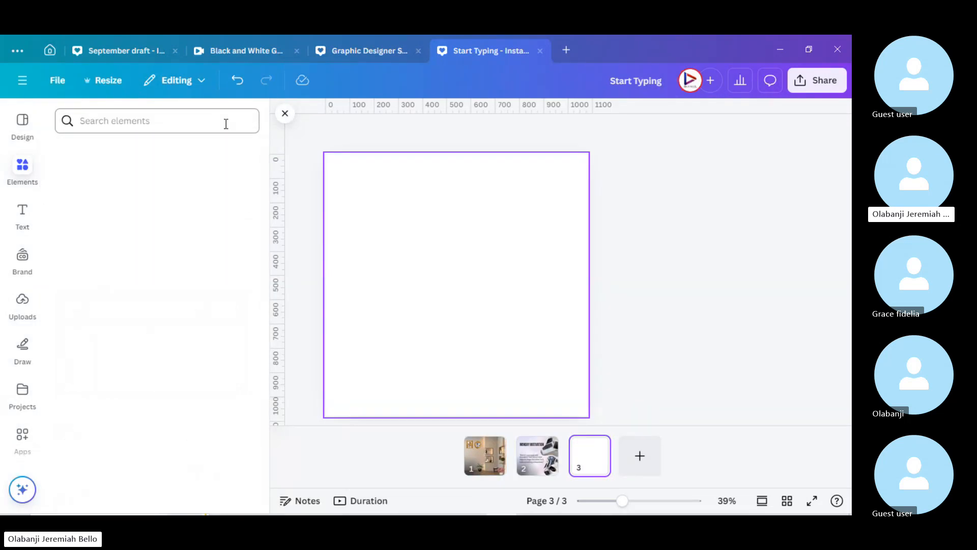
pyautogui.click(102, 125)
pyautogui.write('FRAME')
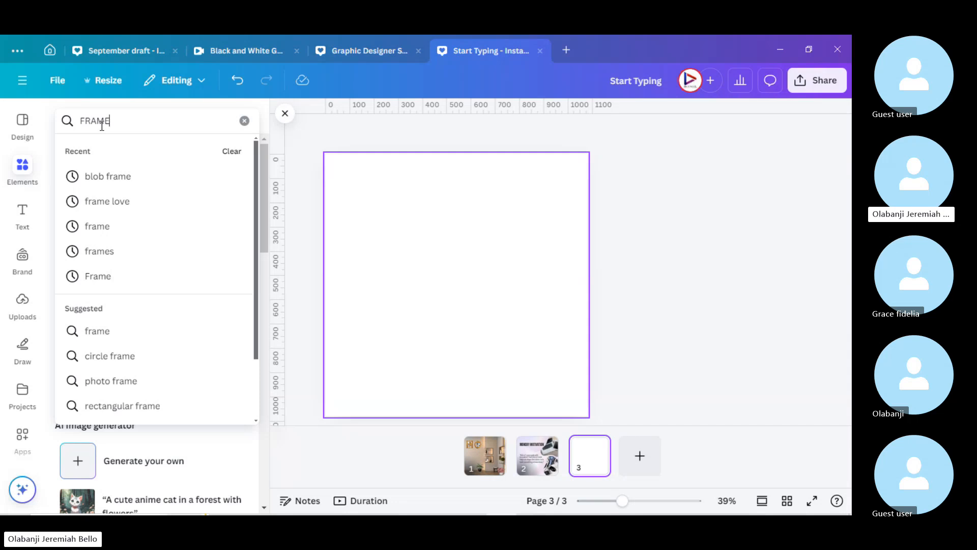
pyautogui.write(' CIRLC')
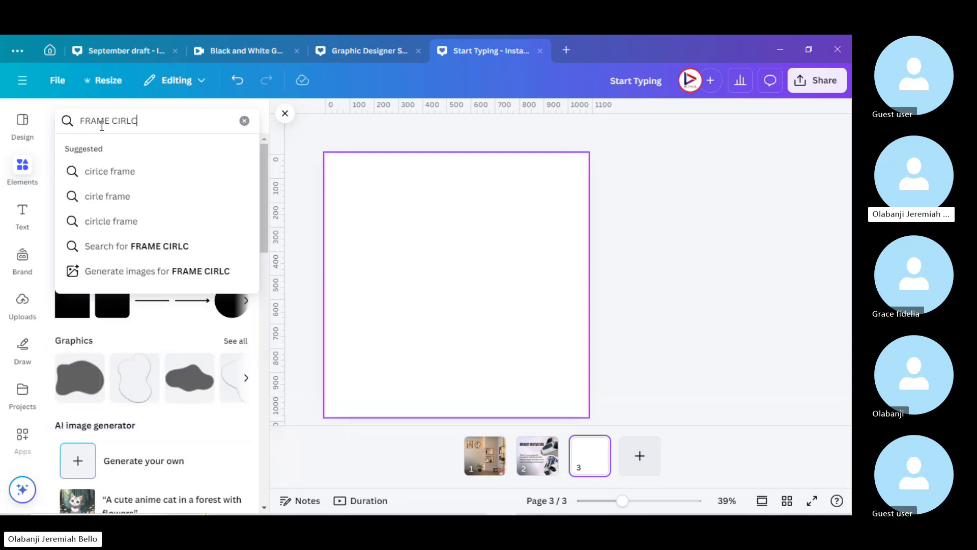
pyautogui.write('E')
pyautogui.press('Return')
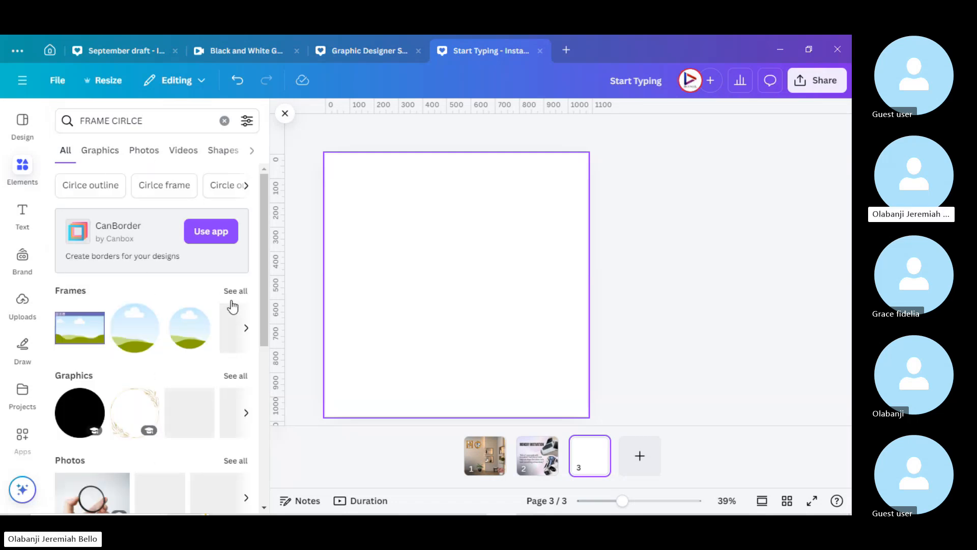
pyautogui.click(235, 292)
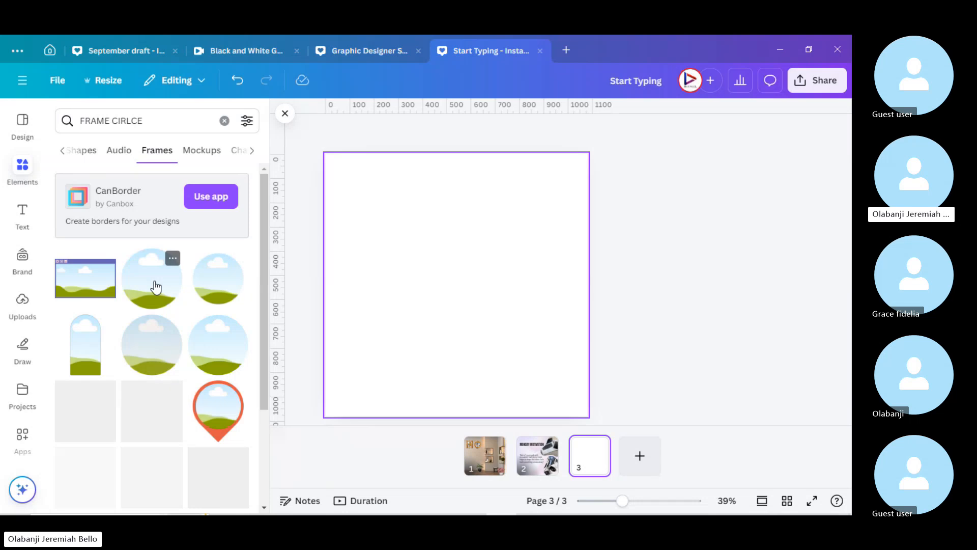
# Step: Insert a circular frame, duplicate it, and stack the two circles along the right side of page 3
pyautogui.click(156, 288)
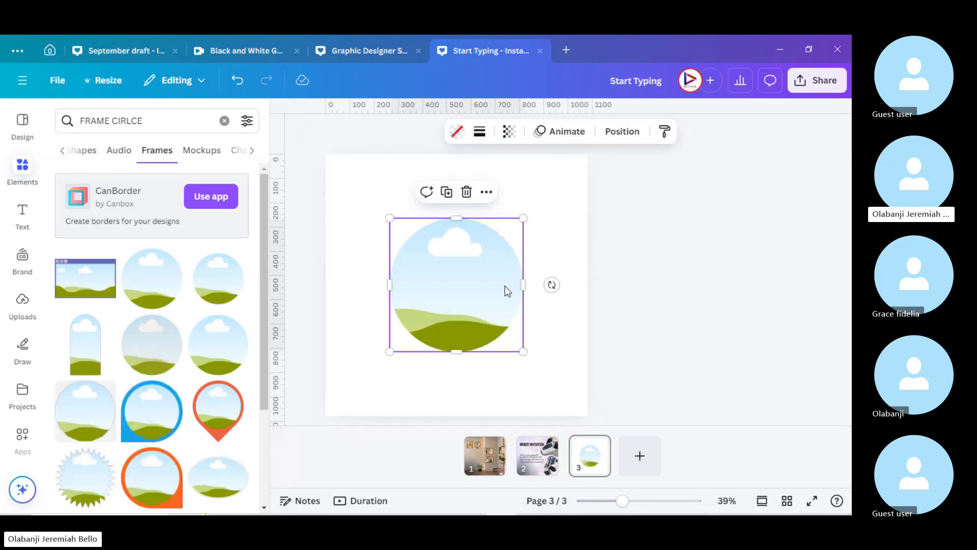
pyautogui.moveTo(472, 286); pyautogui.dragTo(533, 344)
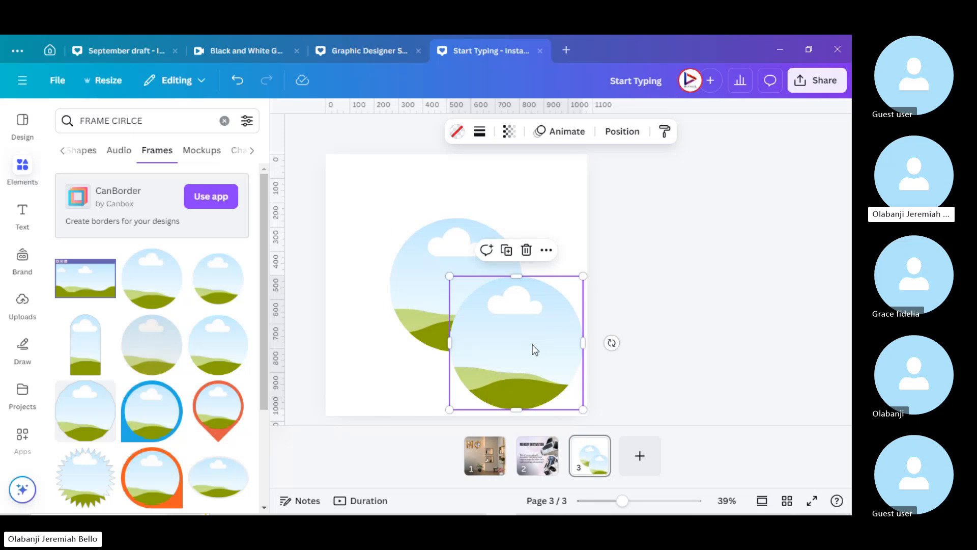
pyautogui.moveTo(431, 253); pyautogui.dragTo(491, 173)
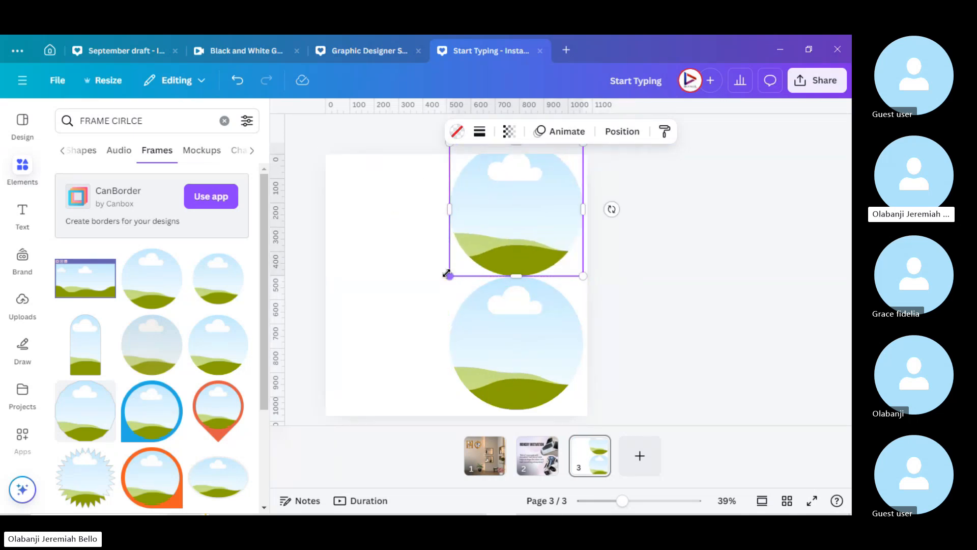
# Step: Enlarge the upper circle past the page's top-right corner, overlap the second circle beneath it, and place a smaller circular frame in front
pyautogui.moveTo(448, 276); pyautogui.dragTo(413, 313)
pyautogui.moveTo(503, 226); pyautogui.dragTo(561, 185)
pyautogui.click(537, 328)
pyautogui.moveTo(536, 328); pyautogui.dragTo(524, 284)
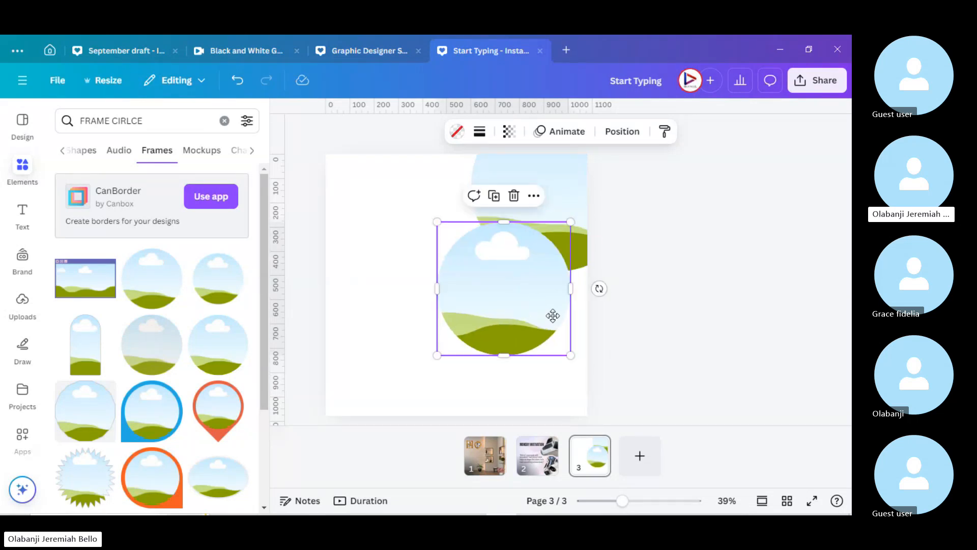
pyautogui.moveTo(553, 315); pyautogui.dragTo(578, 327)
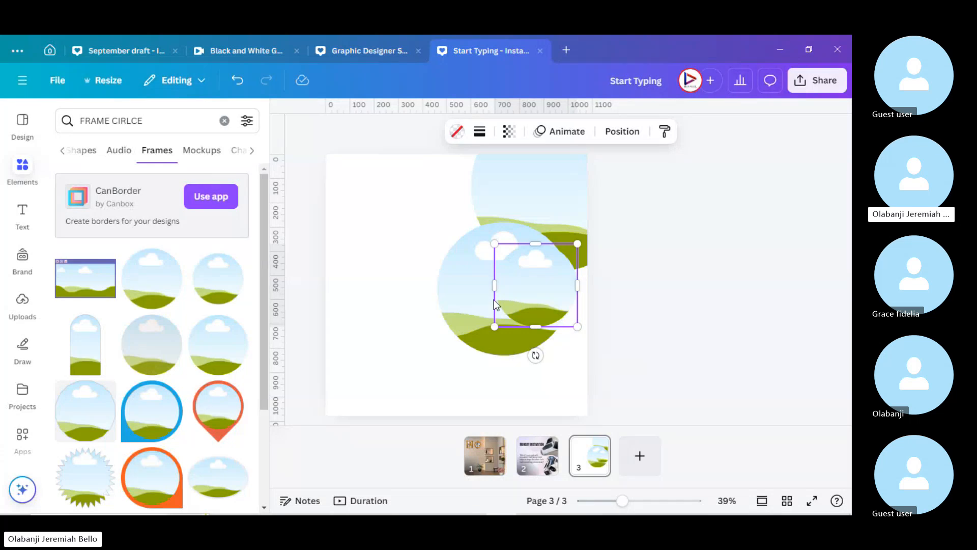
pyautogui.moveTo(470, 300); pyautogui.dragTo(498, 362)
pyautogui.click(726, 281)
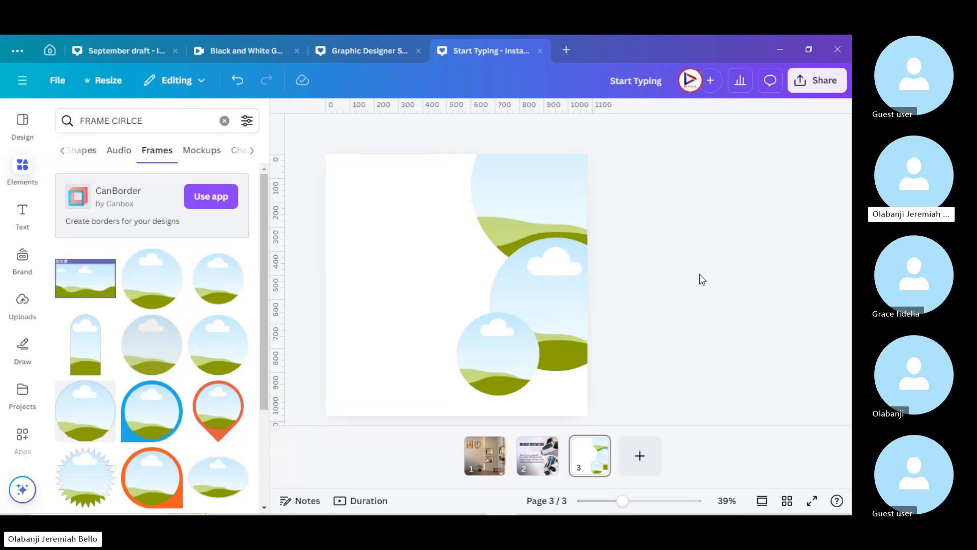
pyautogui.moveTo(724, 277); pyautogui.dragTo(522, 202)
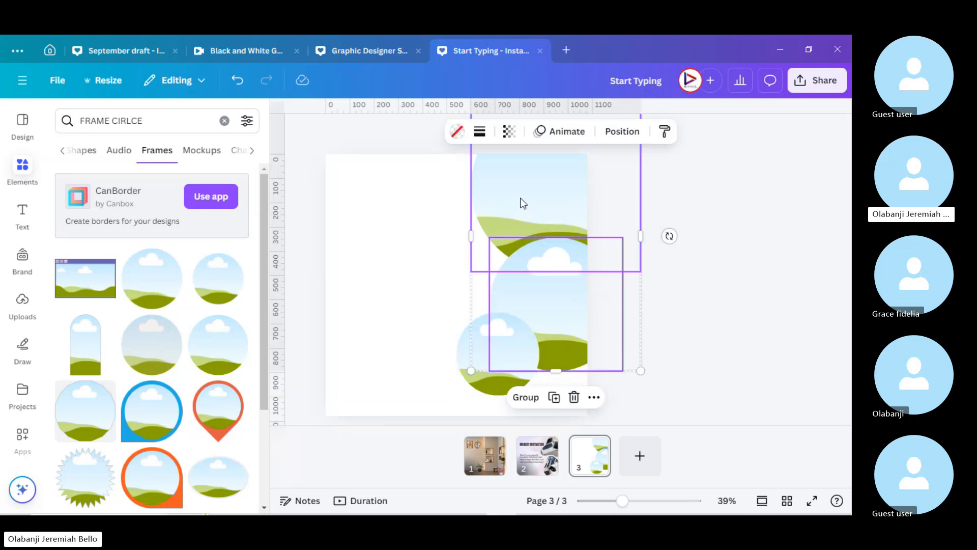
pyautogui.click(700, 243)
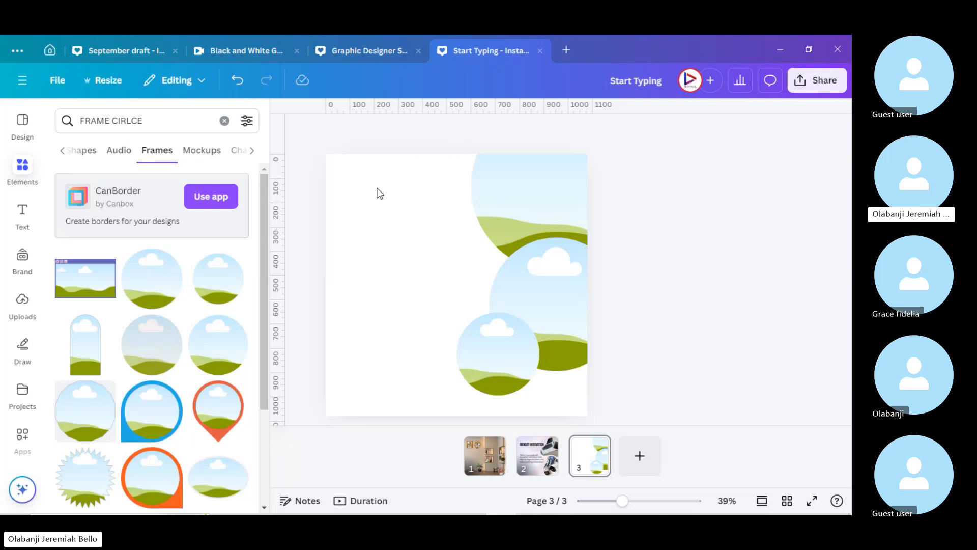
# Step: Add the heading "MONDAY VIBES" to page 3 and place it in the page's upper-left area
pyautogui.press('t')
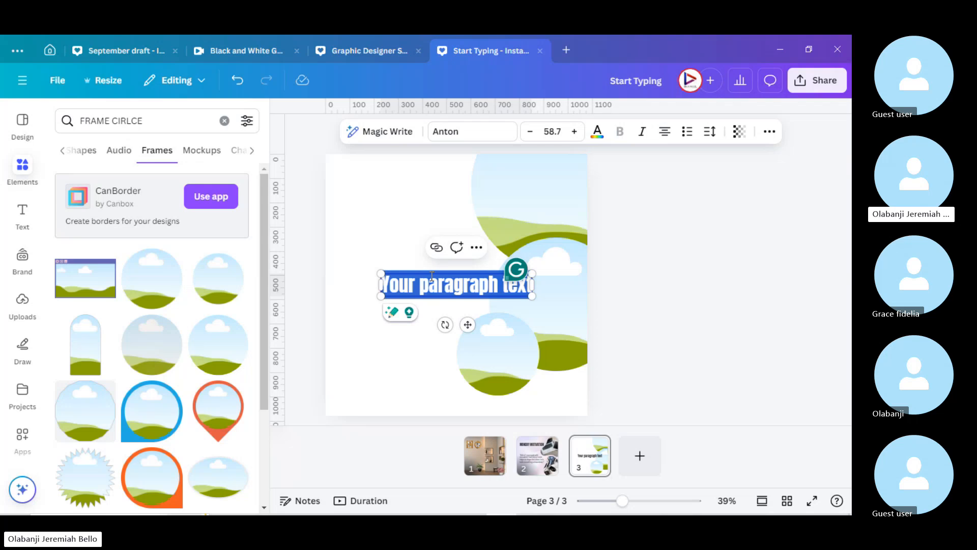
pyautogui.write('MOND')
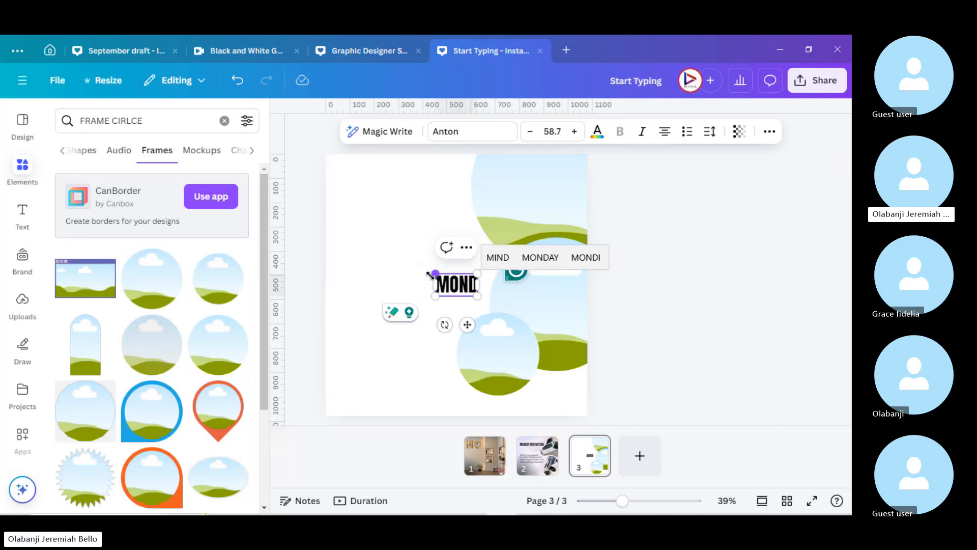
pyautogui.write('AY VIBES')
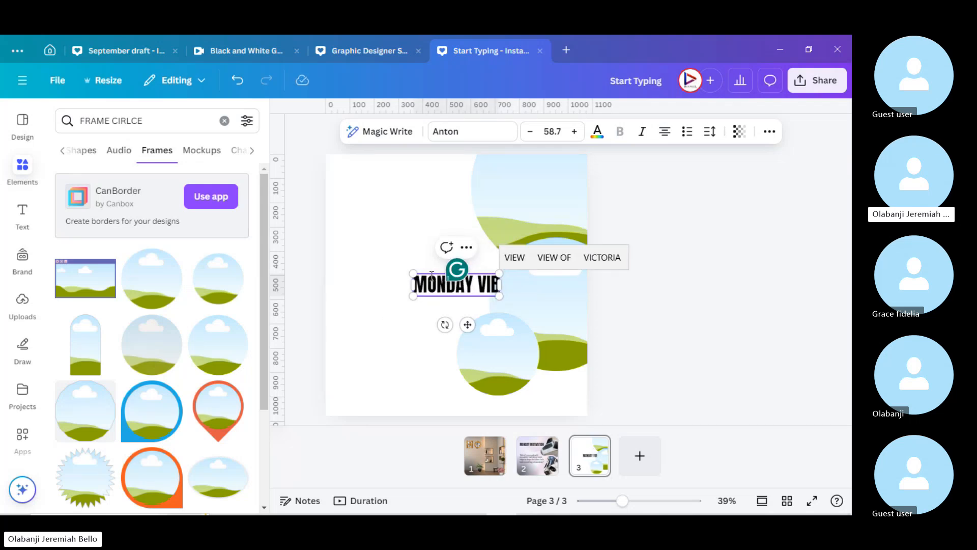
pyautogui.click(610, 318)
pyautogui.click(486, 286)
pyautogui.moveTo(486, 287); pyautogui.dragTo(431, 190)
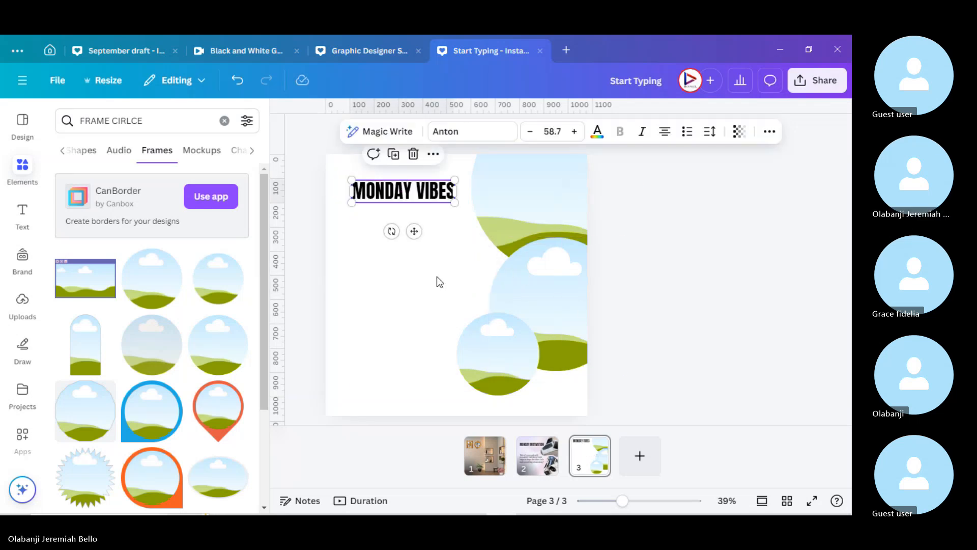
pyautogui.click(664, 255)
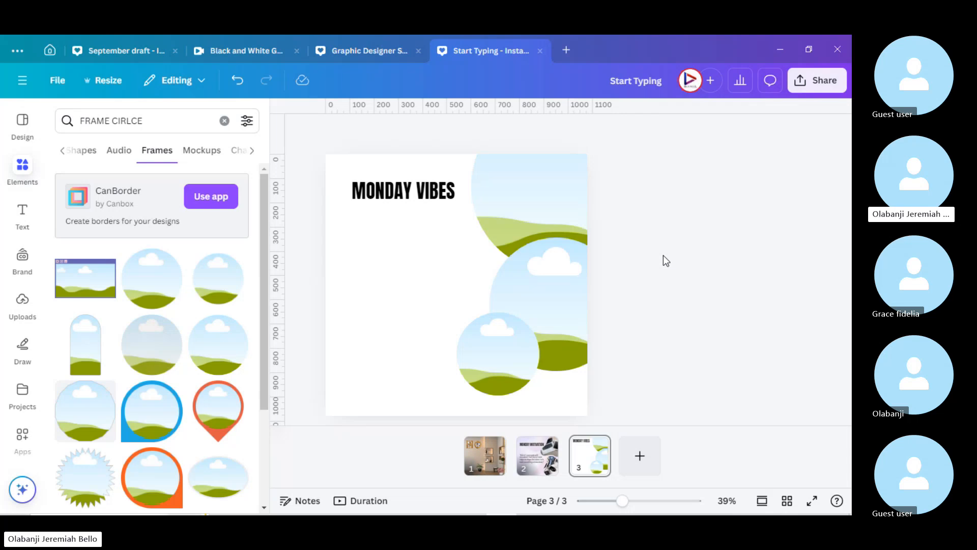
# Step: Delete all three circular frames from page 3, keeping only the "MONDAY VIBES" heading
pyautogui.click(536, 272)
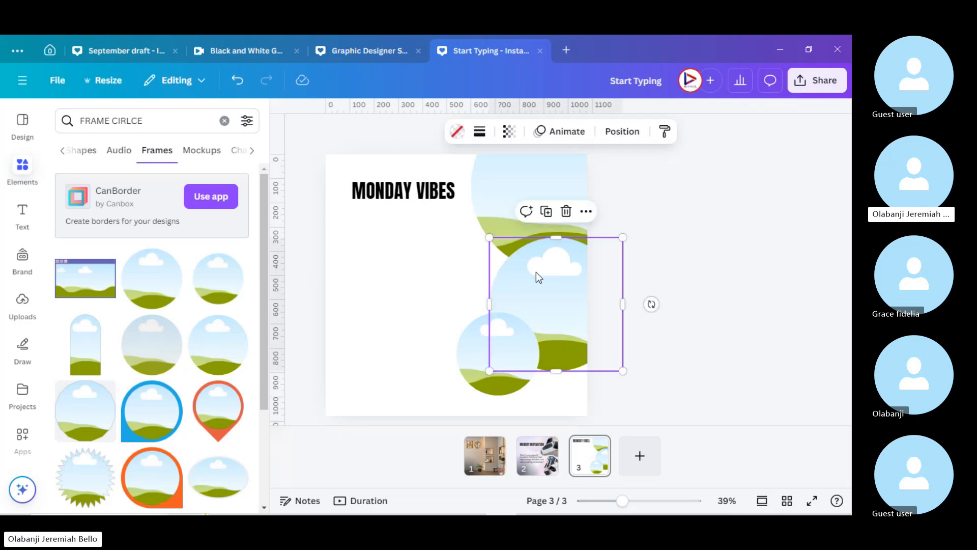
pyautogui.press('Delete')
pyautogui.click(494, 348)
pyautogui.press('Delete')
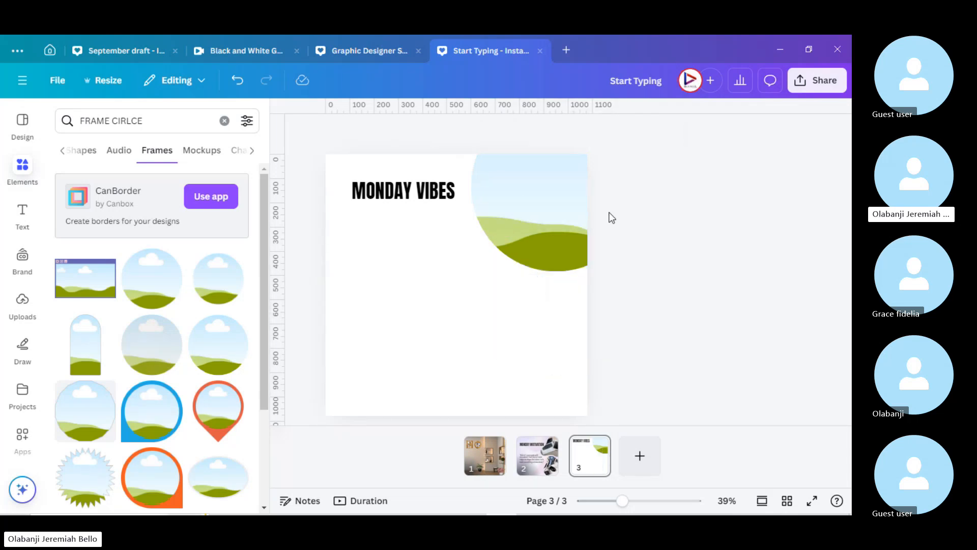
pyautogui.moveTo(524, 188); pyautogui.dragTo(435, 308)
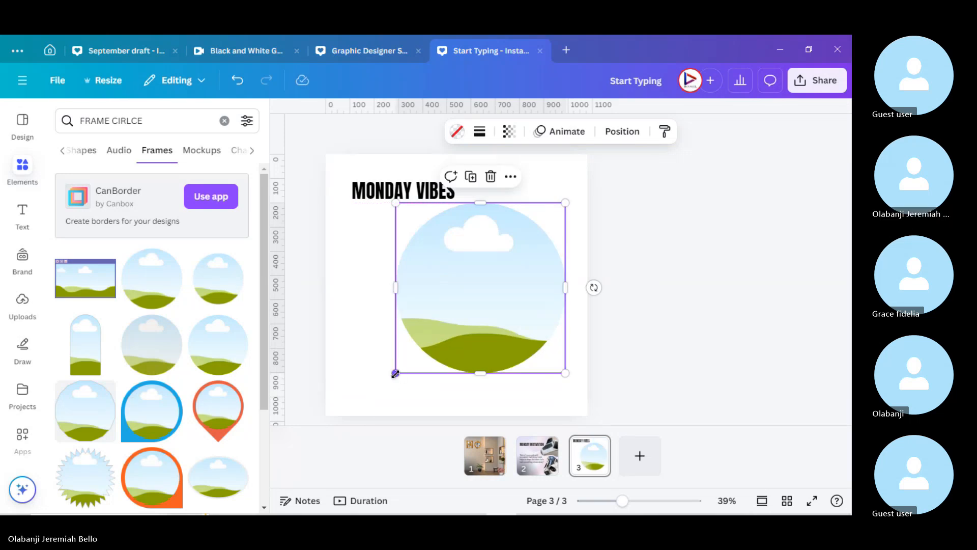
pyautogui.moveTo(396, 373); pyautogui.dragTo(469, 300)
pyautogui.press('Delete')
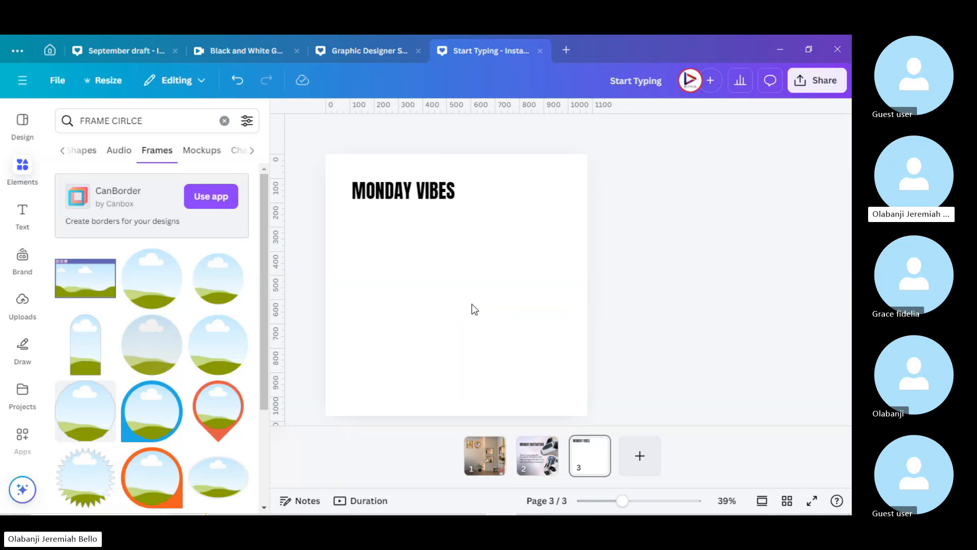
# Step: Search the frames for "FRAME PHONE" and look through the phone-shaped frames for a suitable one
pyautogui.doubleClick(100, 120)
pyautogui.doubleClick(132, 120)
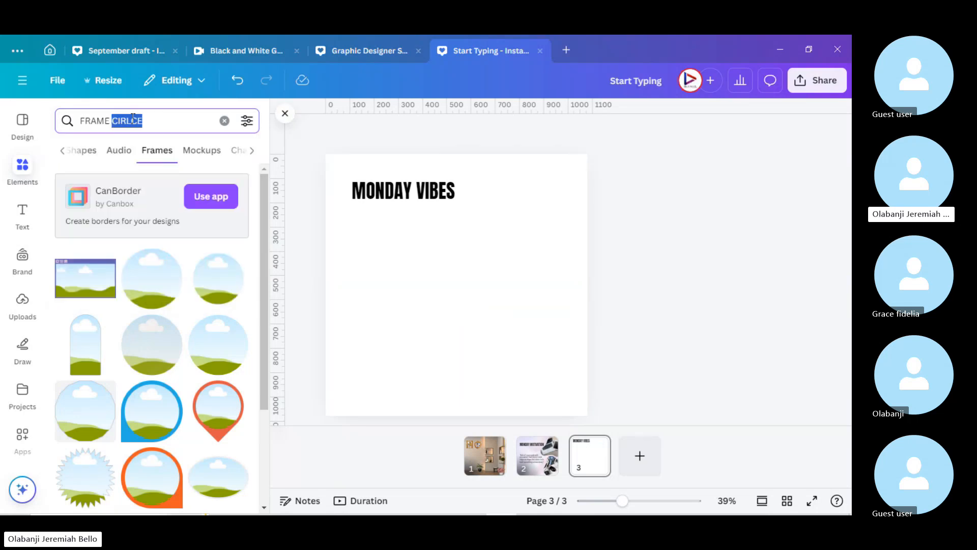
pyautogui.write('PHON')
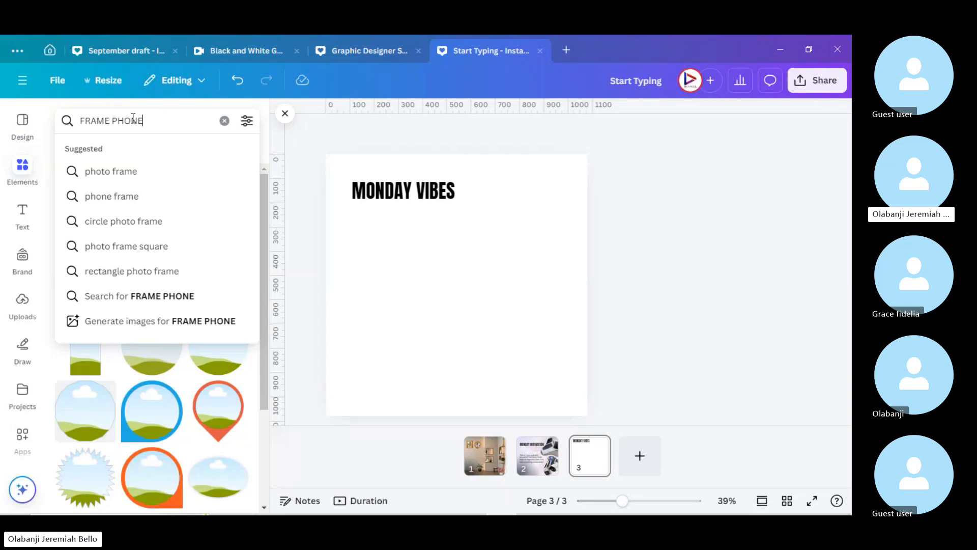
pyautogui.write('E')
pyautogui.press('Return')
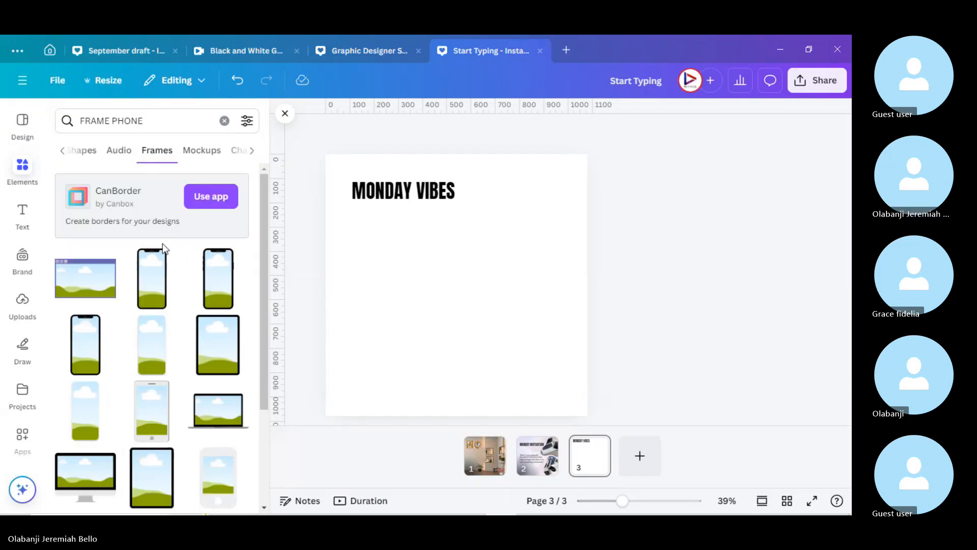
pyautogui.scroll(-5, 157, 295)
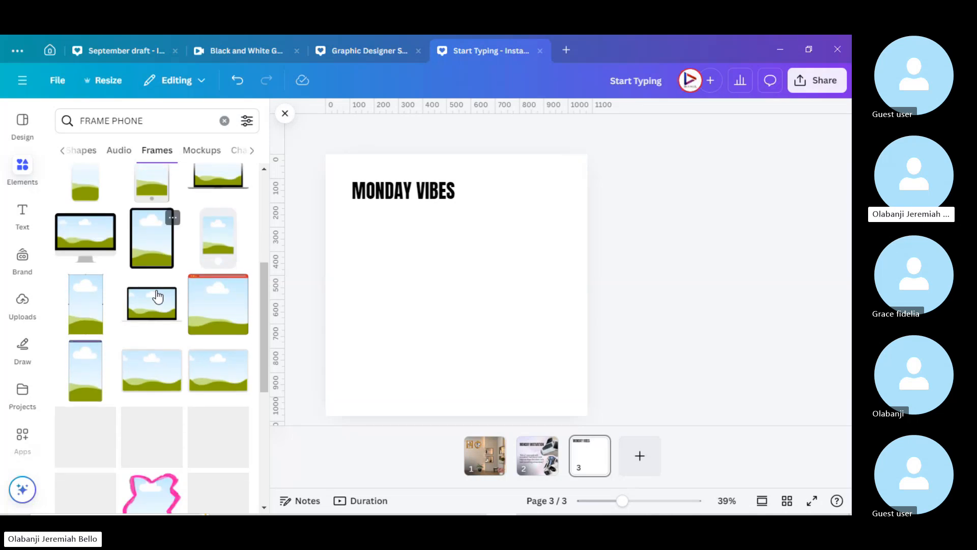
pyautogui.scroll(-2, 158, 296)
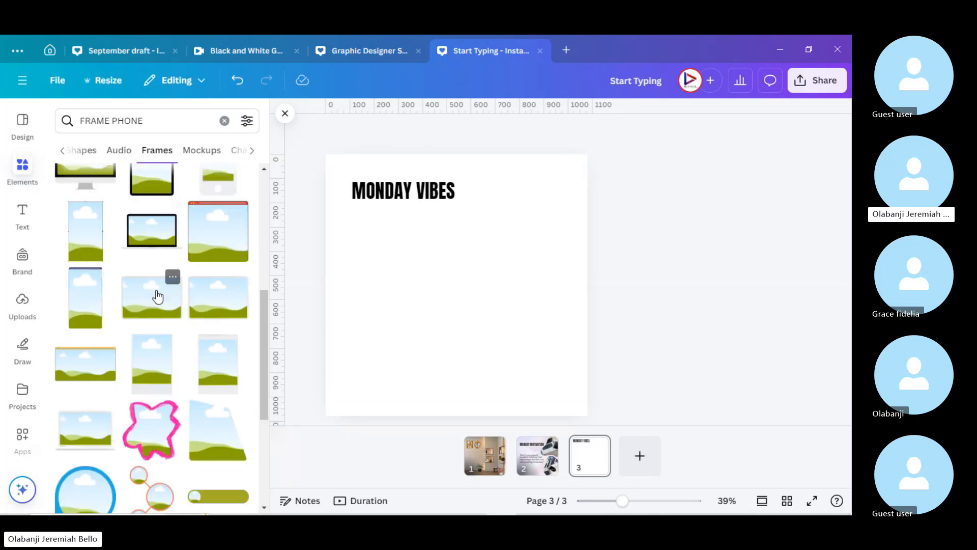
pyautogui.scroll(1, 158, 298)
pyautogui.scroll(-3, 158, 298)
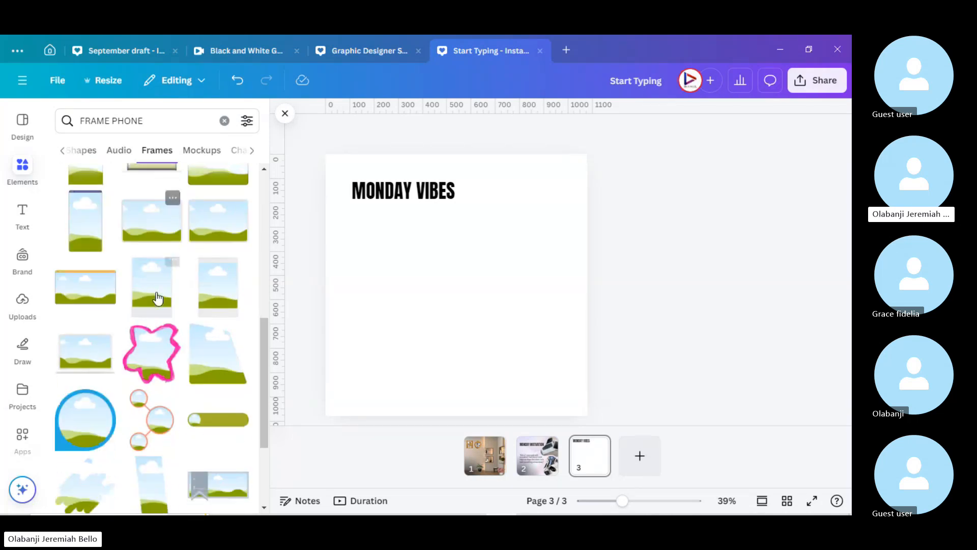
pyautogui.scroll(-1, 157, 297)
pyautogui.scroll(5, 157, 295)
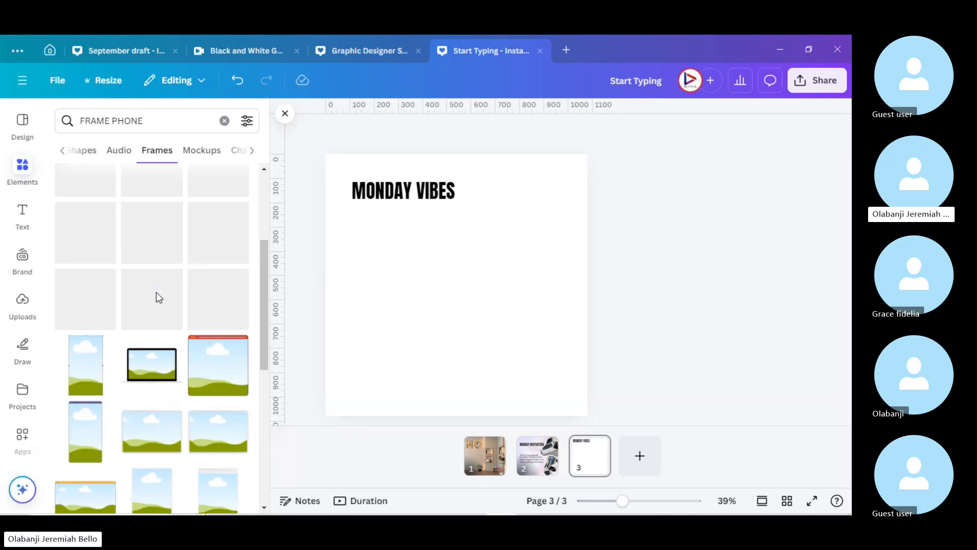
pyautogui.scroll(2, 157, 292)
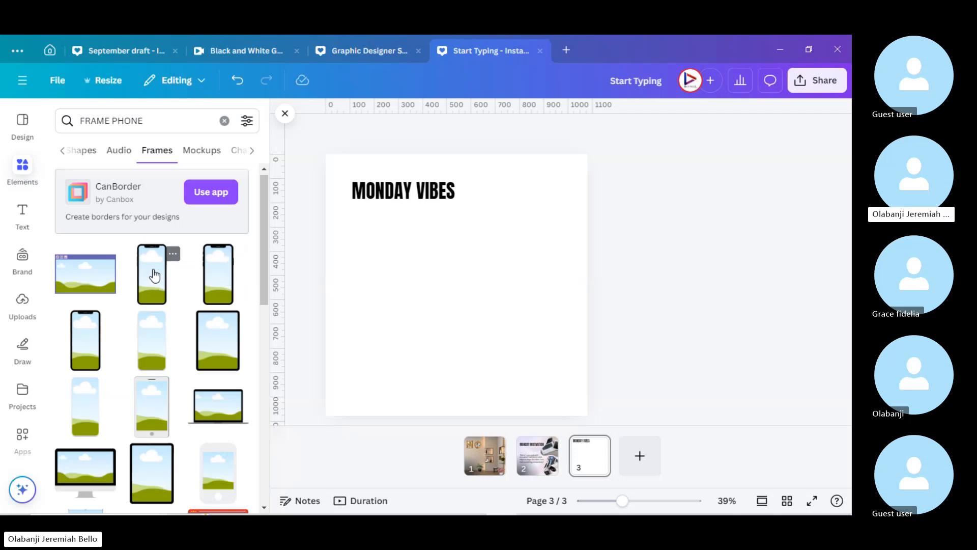
# Step: Search the frames for "FRAME PHONE SIDE" and insert an upright black smartphone frame with a notch on page 3
pyautogui.click(163, 120)
pyautogui.write('S')
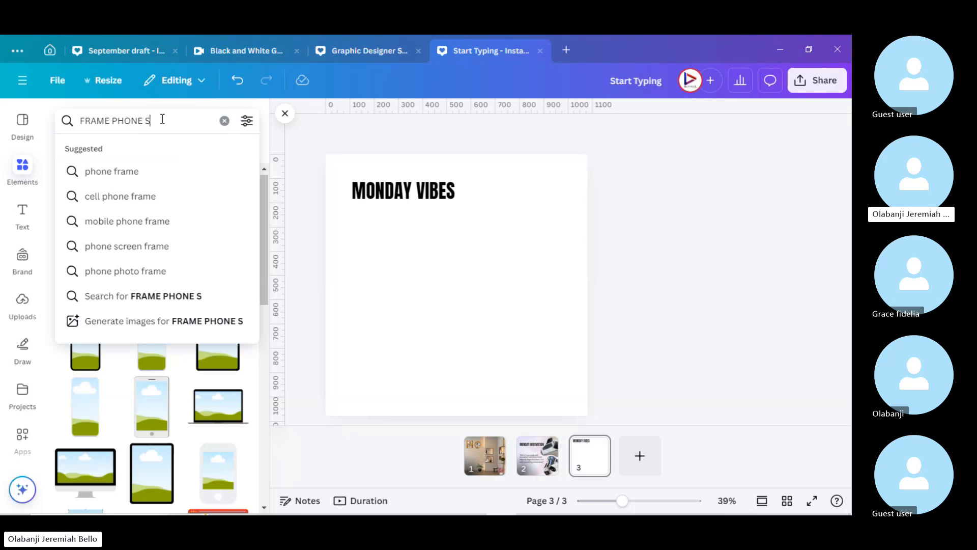
pyautogui.write('IDE')
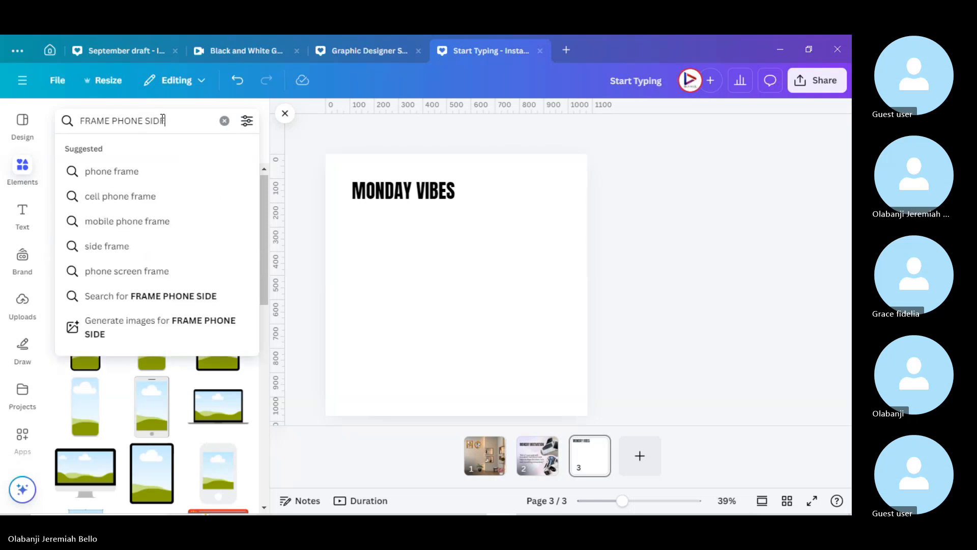
pyautogui.press('Return')
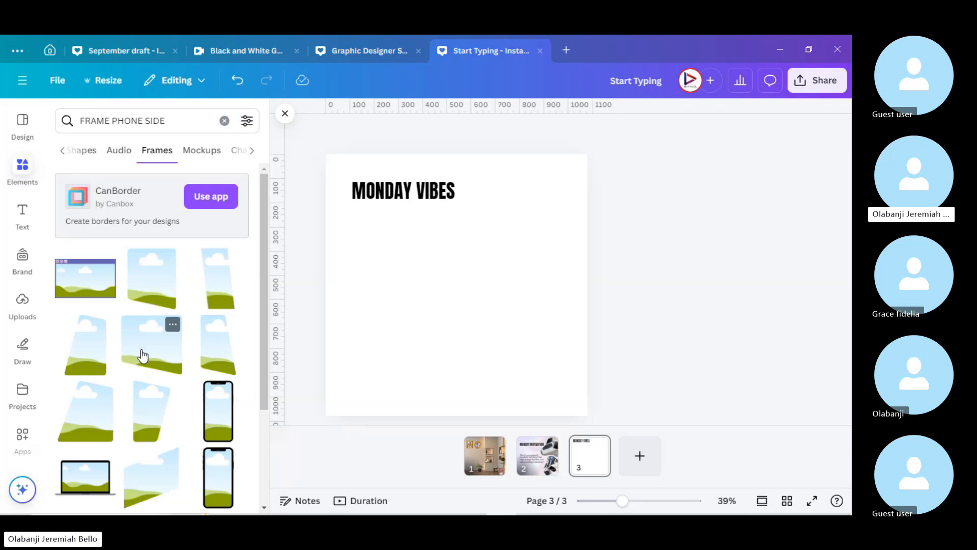
pyautogui.scroll(-1, 142, 353)
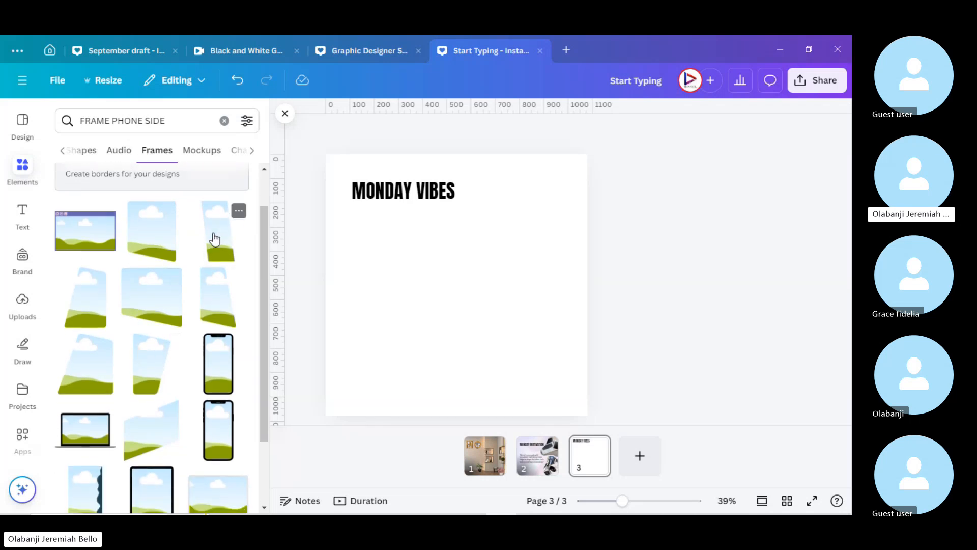
pyautogui.scroll(-2, 214, 238)
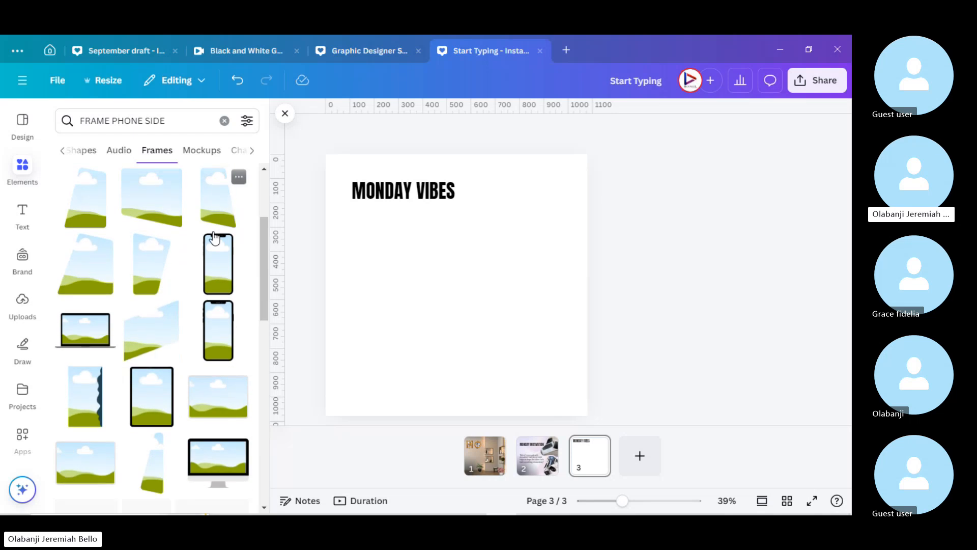
pyautogui.scroll(-3, 215, 237)
pyautogui.scroll(-3, 214, 237)
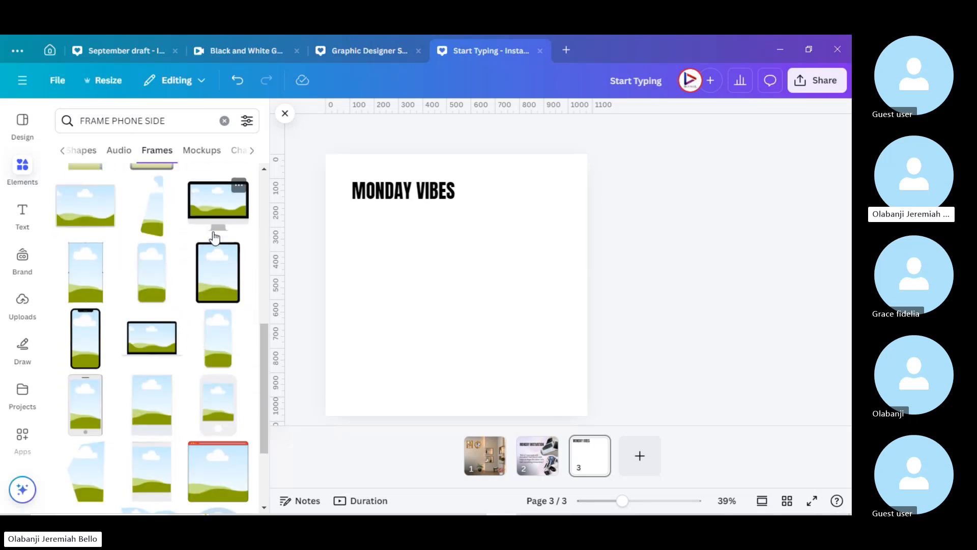
pyautogui.click(80, 346)
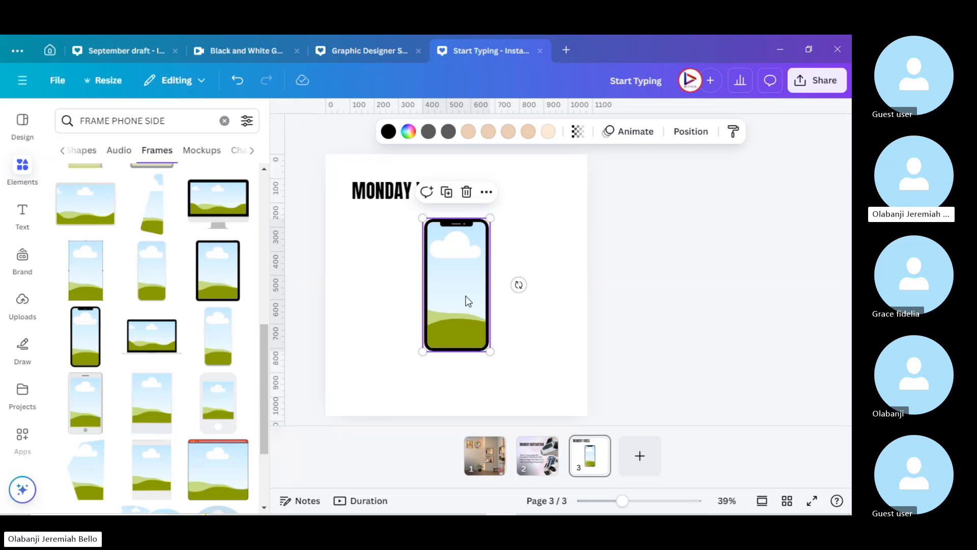
# Step: Enlarge the phone frame and place it along the page's right side, beside the "MONDAY VIBES" heading
pyautogui.moveTo(423, 351); pyautogui.dragTo(400, 396)
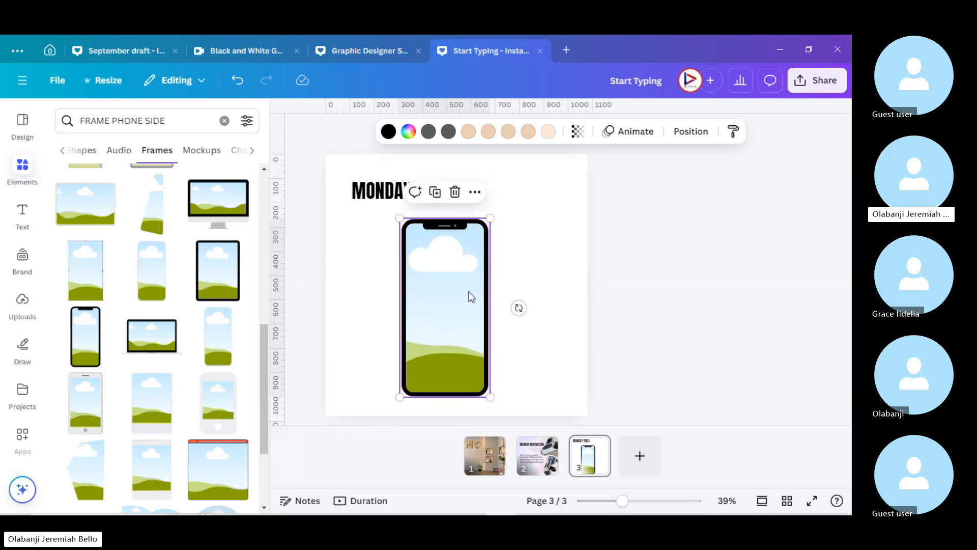
pyautogui.moveTo(439, 305); pyautogui.dragTo(518, 259)
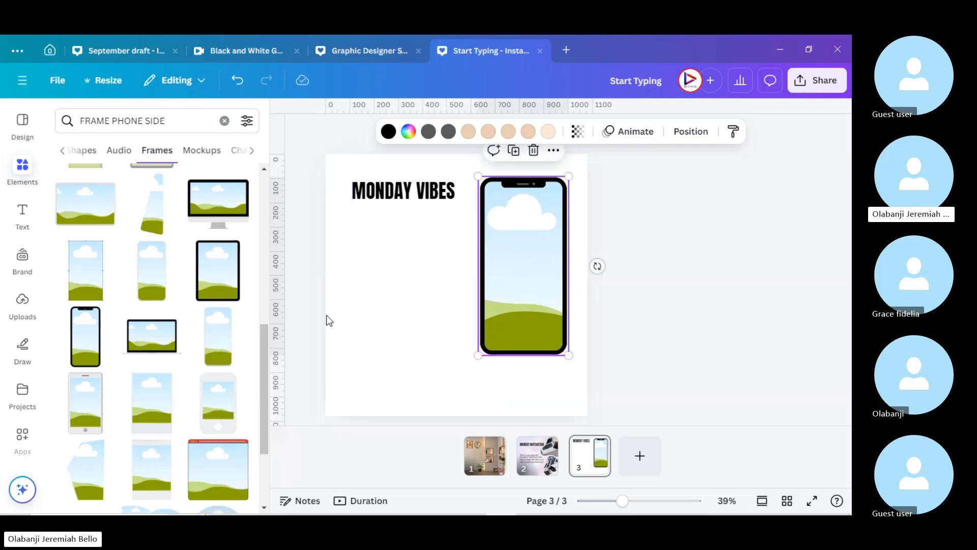
pyautogui.click(326, 316)
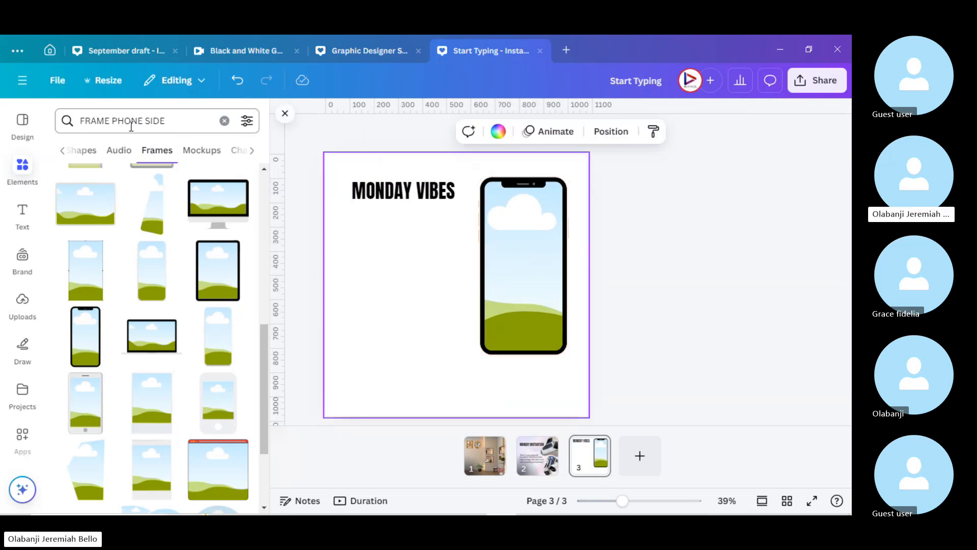
# Step: Search the elements for "AFRICAN MAN POINTING AND USING PHONE"
pyautogui.click(22, 168)
pyautogui.tripleClick(154, 131)
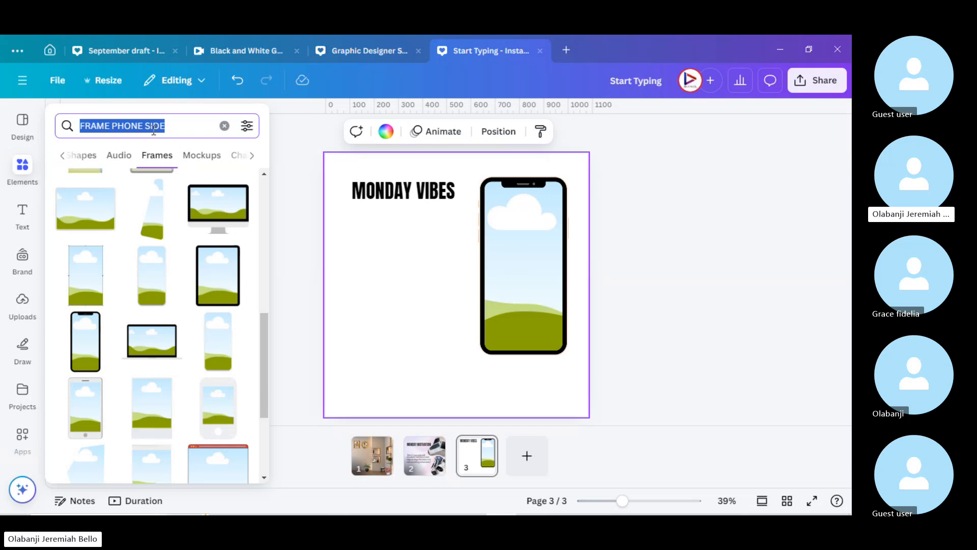
pyautogui.write('AFR')
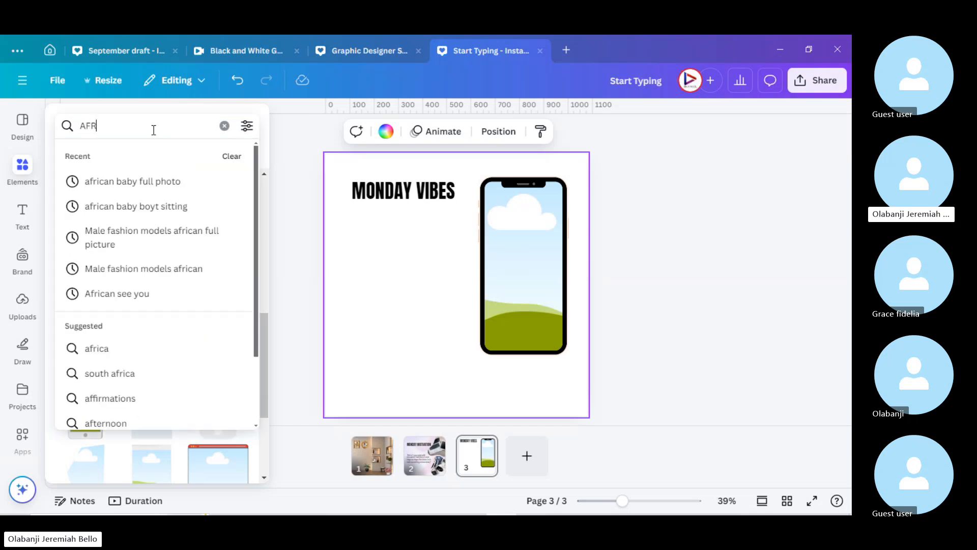
pyautogui.write('ICAN MAN ')
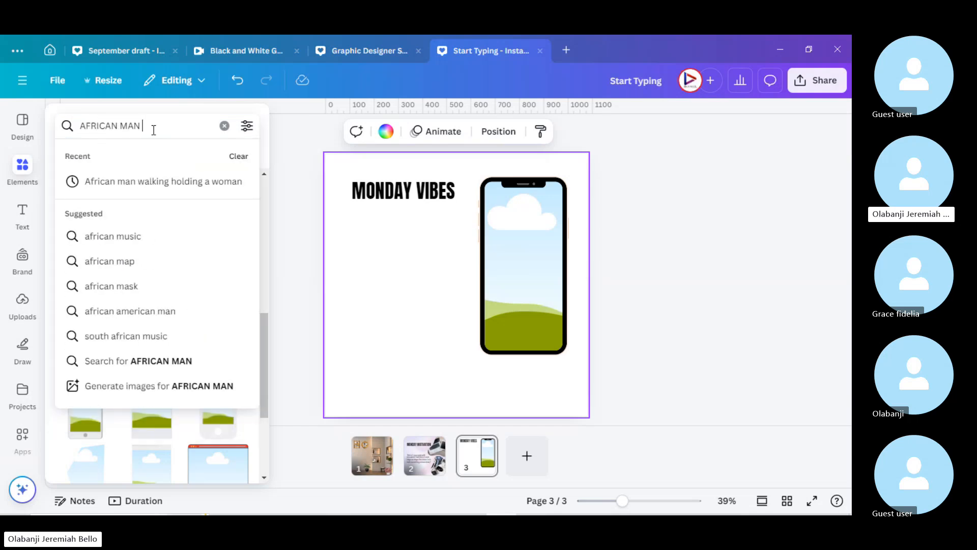
pyautogui.write('POINTI')
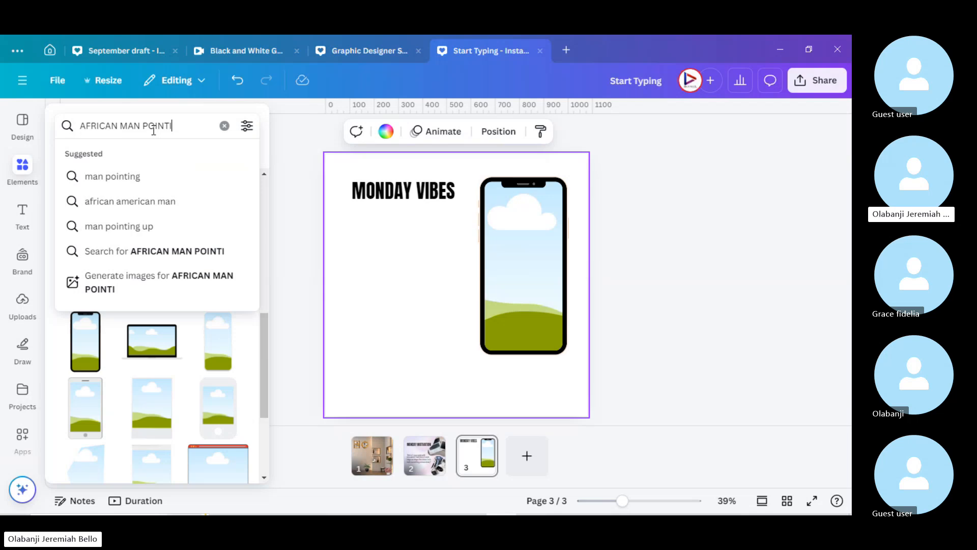
pyautogui.write('NG AND USIN')
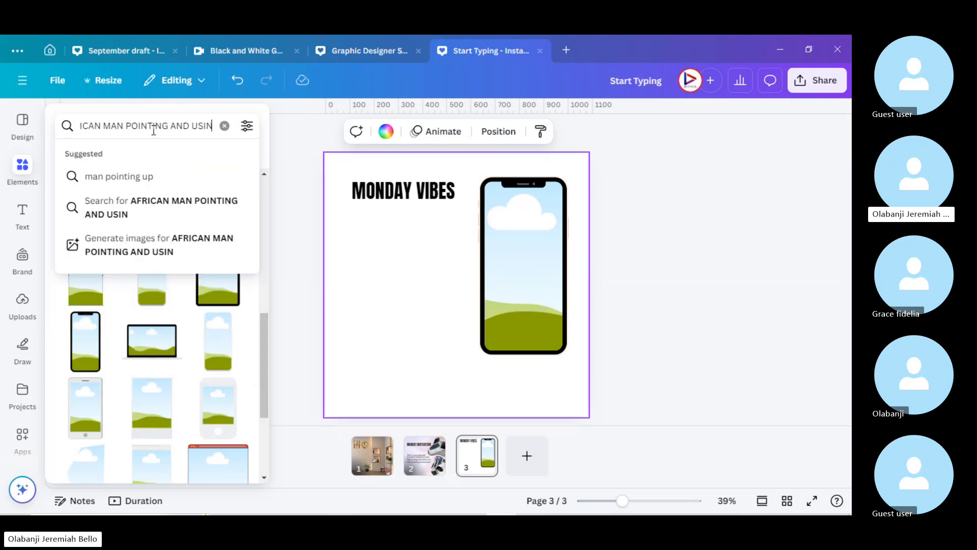
pyautogui.write('G PHONE')
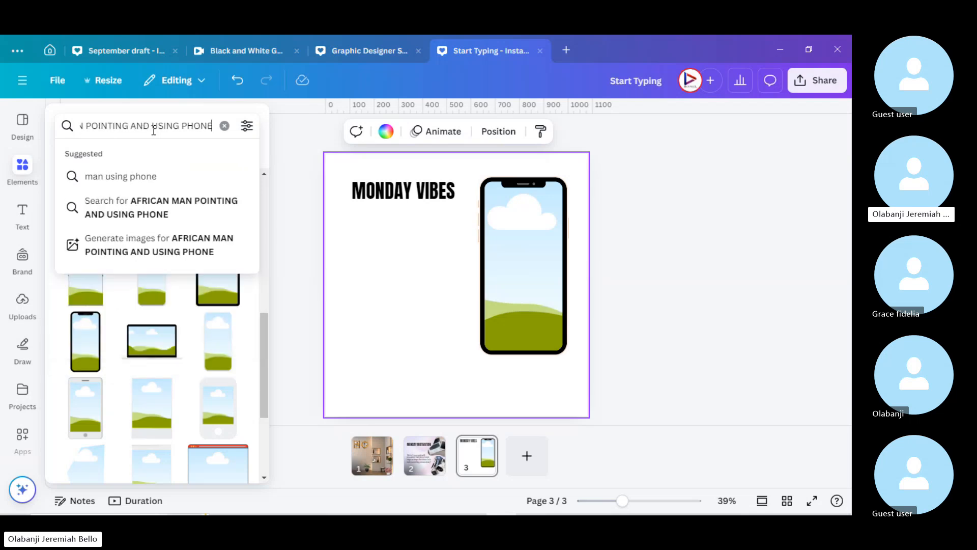
pyautogui.press('Return')
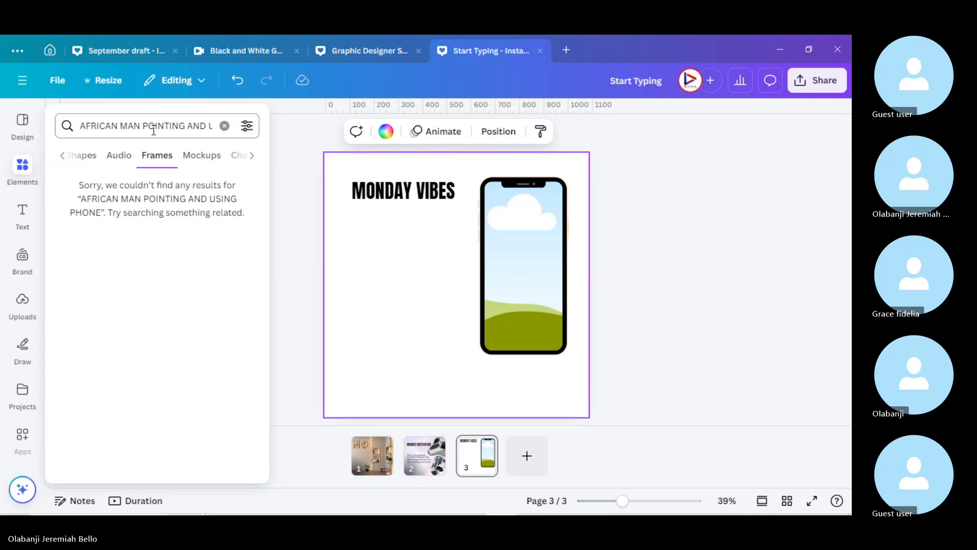
# Step: Widen the search from frames to all element types, then show all matching photos and look through them
pyautogui.click(62, 155)
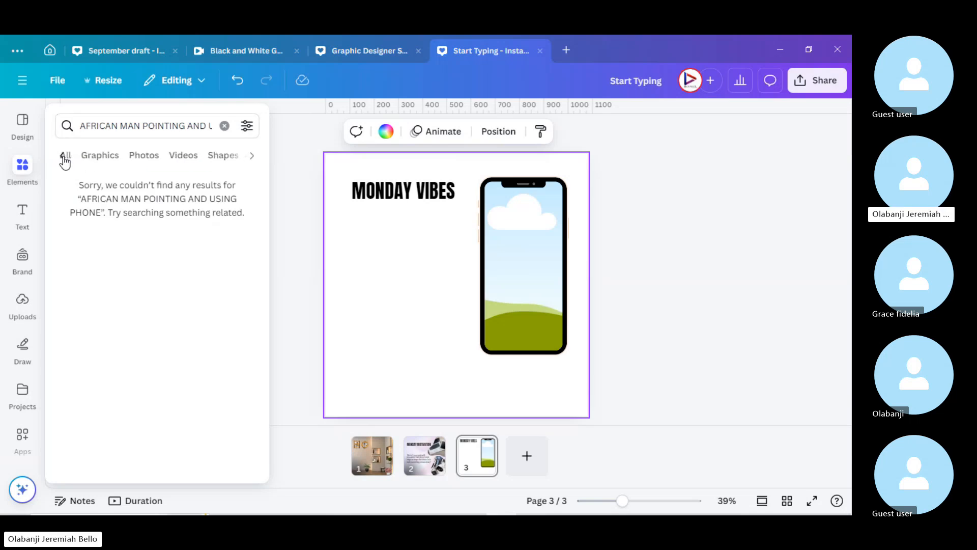
pyautogui.click(64, 157)
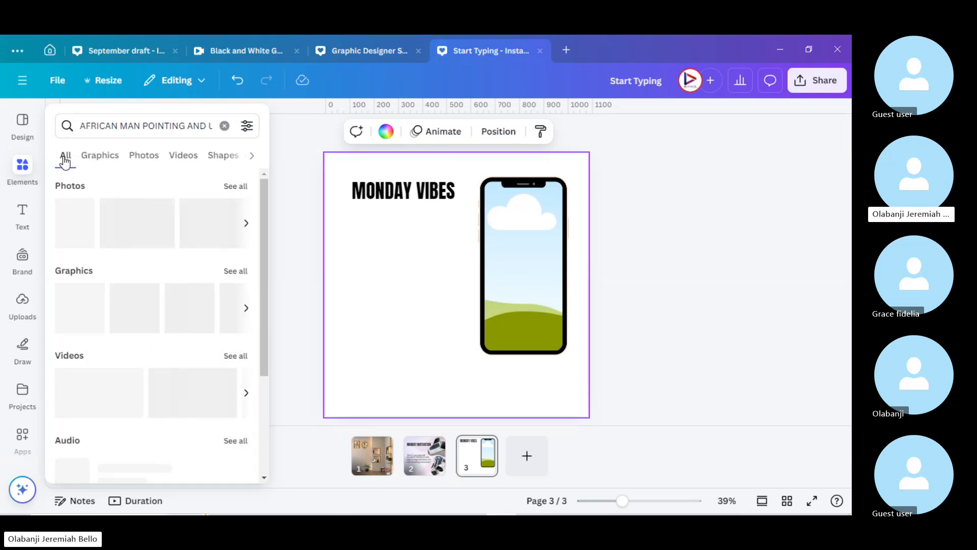
pyautogui.click(231, 189)
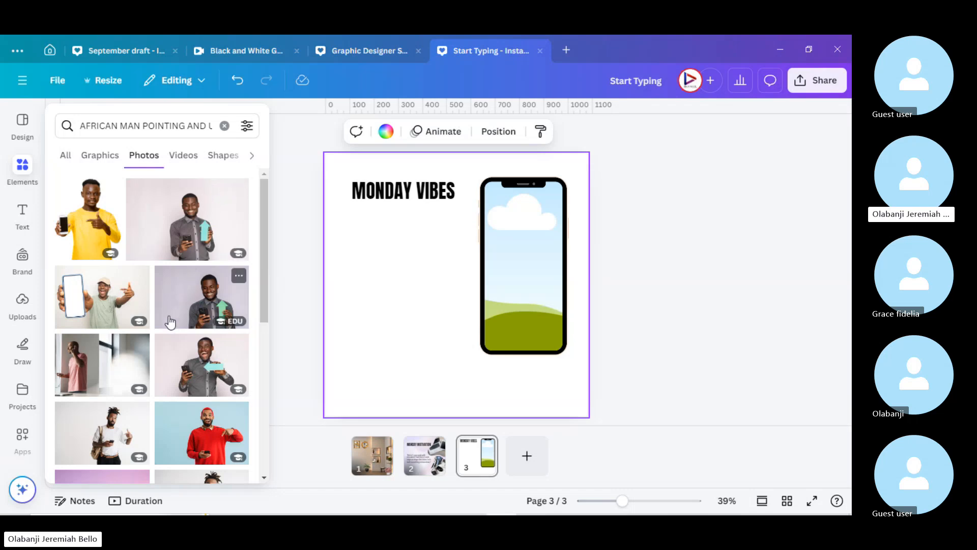
pyautogui.scroll(-3, 170, 320)
pyautogui.scroll(-5, 170, 321)
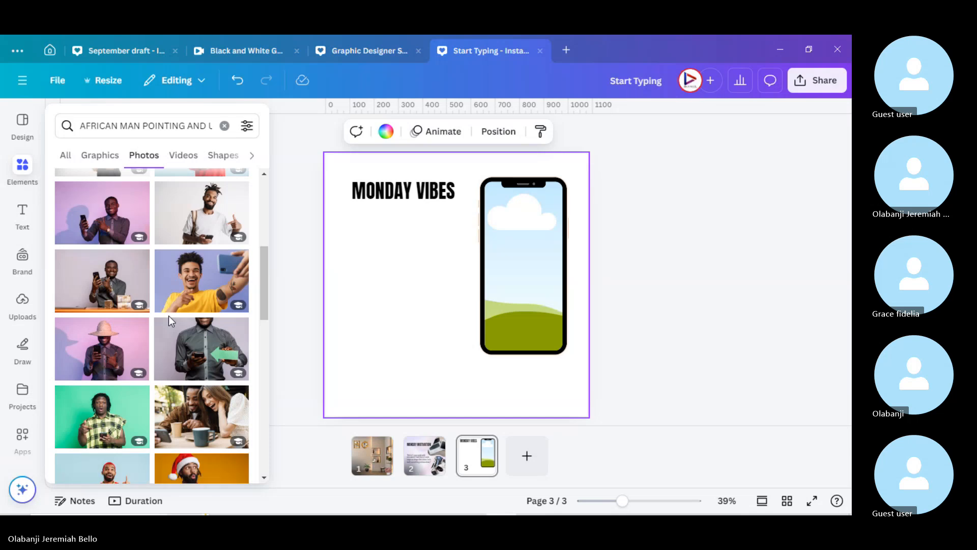
pyautogui.scroll(8, 170, 321)
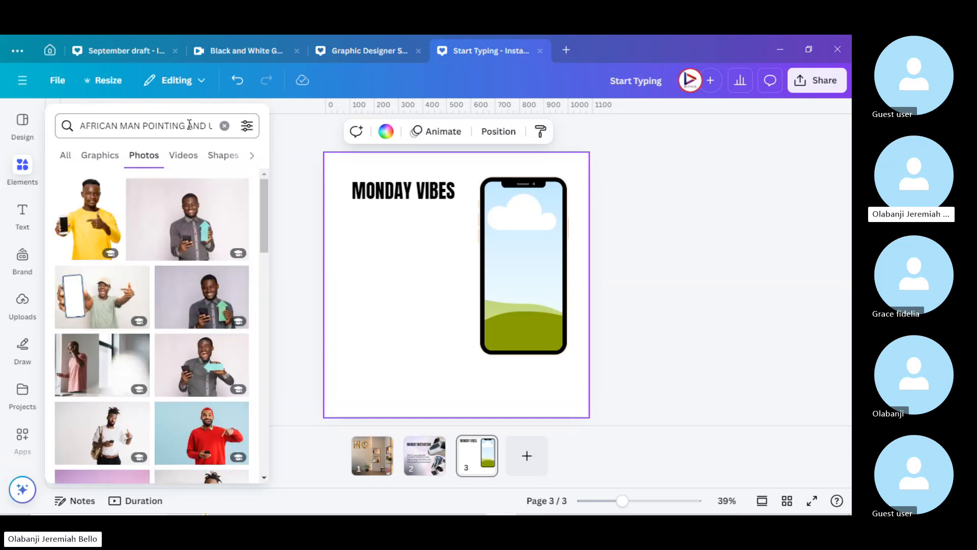
# Step: Shorten the photo search to "AFRICAN MAN POINTING" and insert the photo of the man in a blue T-shirt pointing upward
pyautogui.click(200, 124)
pyautogui.moveTo(200, 124); pyautogui.dragTo(361, 151)
pyautogui.press('BackSpace')
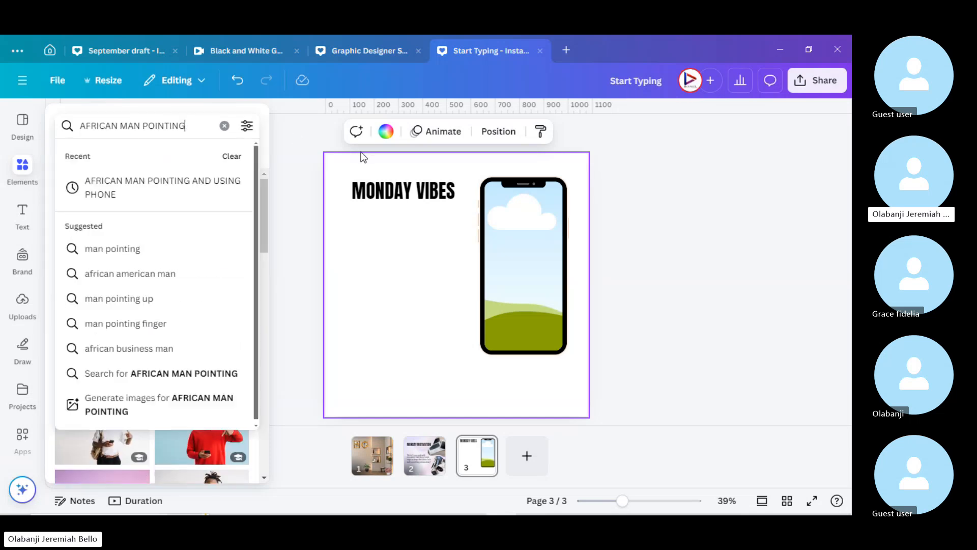
pyautogui.press('Return')
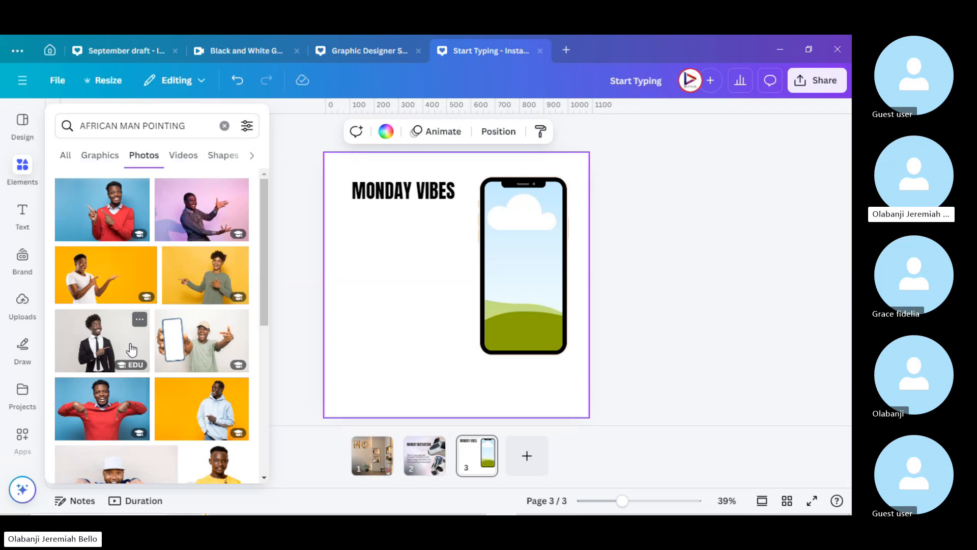
pyautogui.scroll(-2, 132, 351)
pyautogui.scroll(-2, 132, 351)
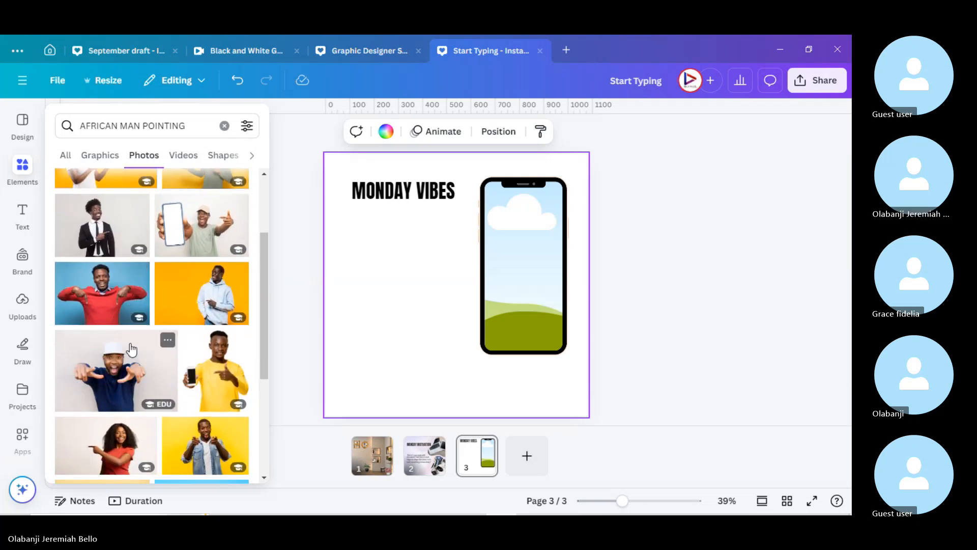
pyautogui.scroll(-4, 131, 351)
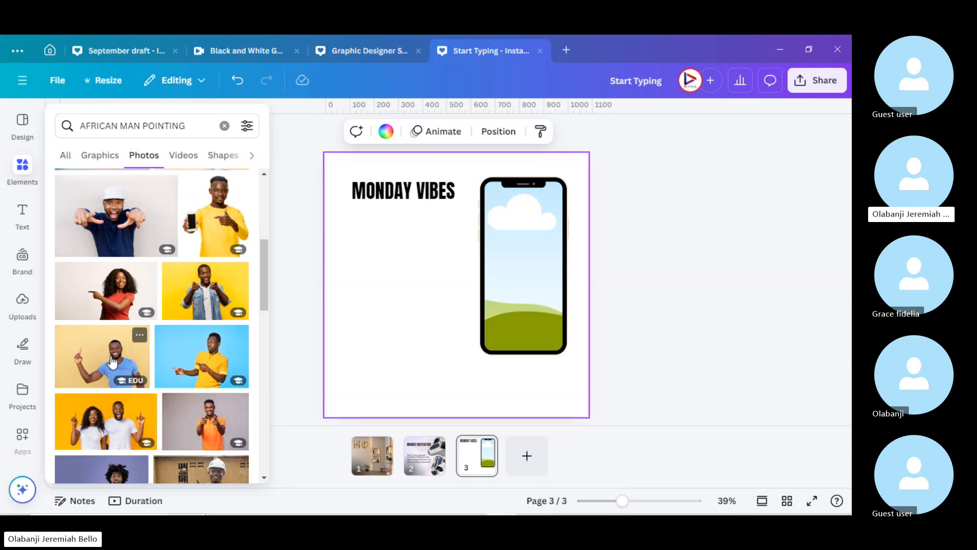
pyautogui.click(113, 363)
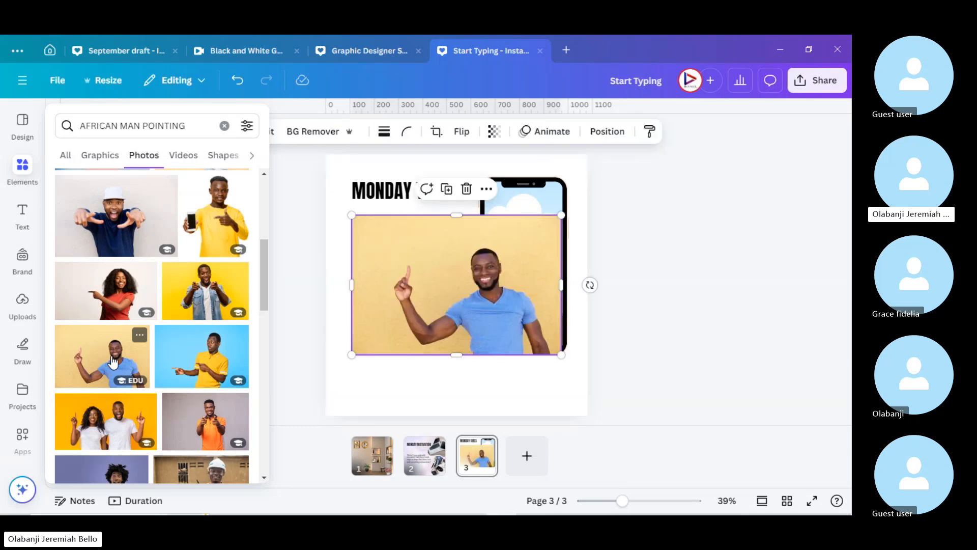
# Step: Enlarge the photo of the pointing man and move it down to the page's bottom edge
pyautogui.click(460, 338)
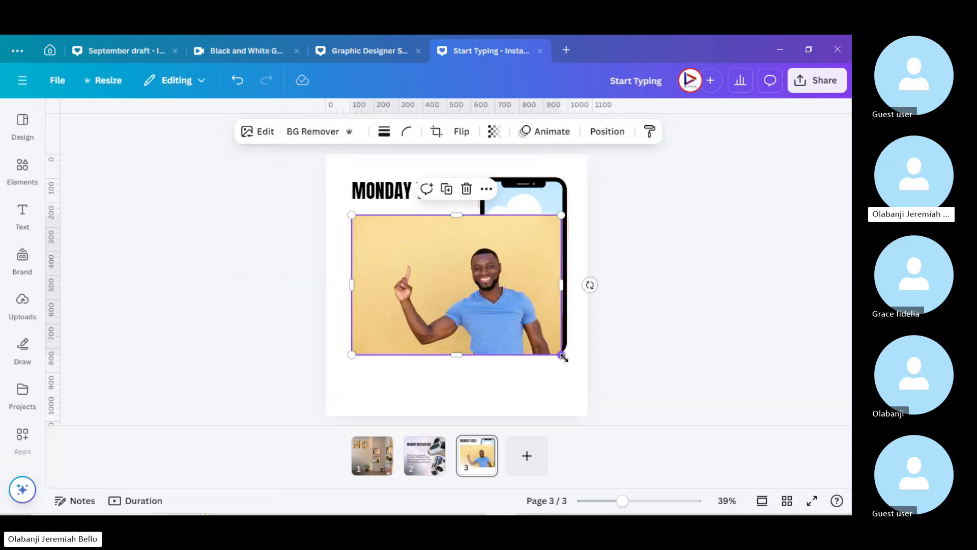
pyautogui.moveTo(559, 356); pyautogui.dragTo(598, 406)
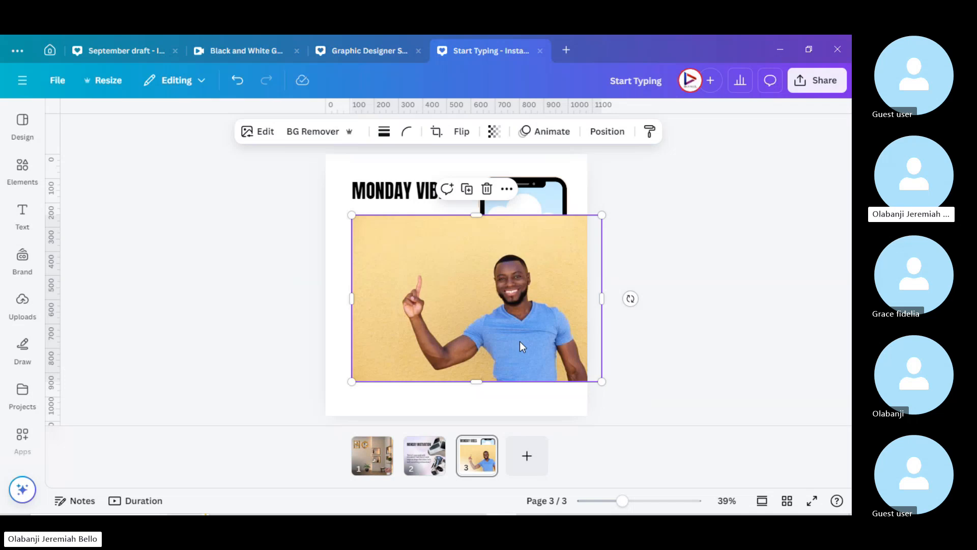
pyautogui.moveTo(520, 301); pyautogui.dragTo(475, 373)
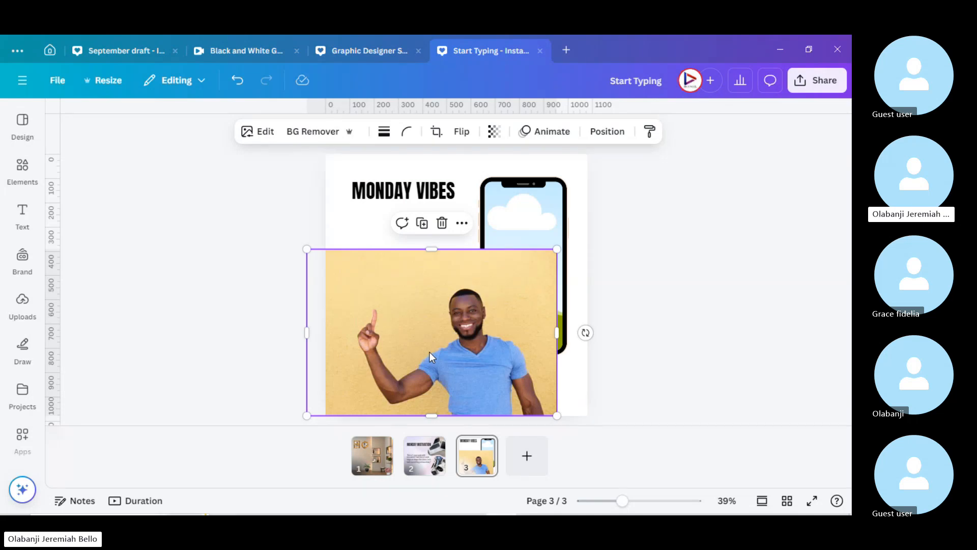
# Step: Duplicate the pointing man's photo, leaving one copy at the page's lower-left corner and placing the other inside the phone frame
pyautogui.moveTo(453, 376); pyautogui.dragTo(416, 303)
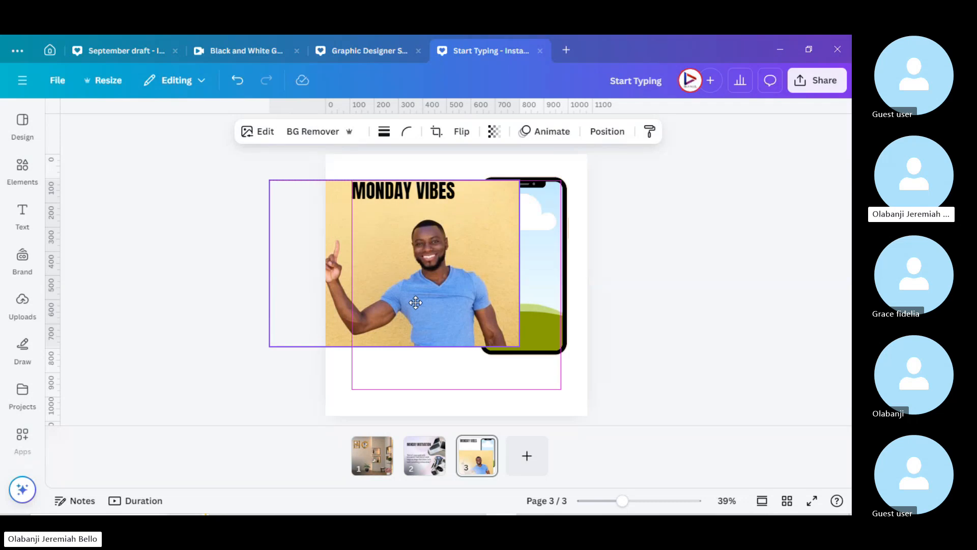
pyautogui.moveTo(416, 303); pyautogui.dragTo(346, 372)
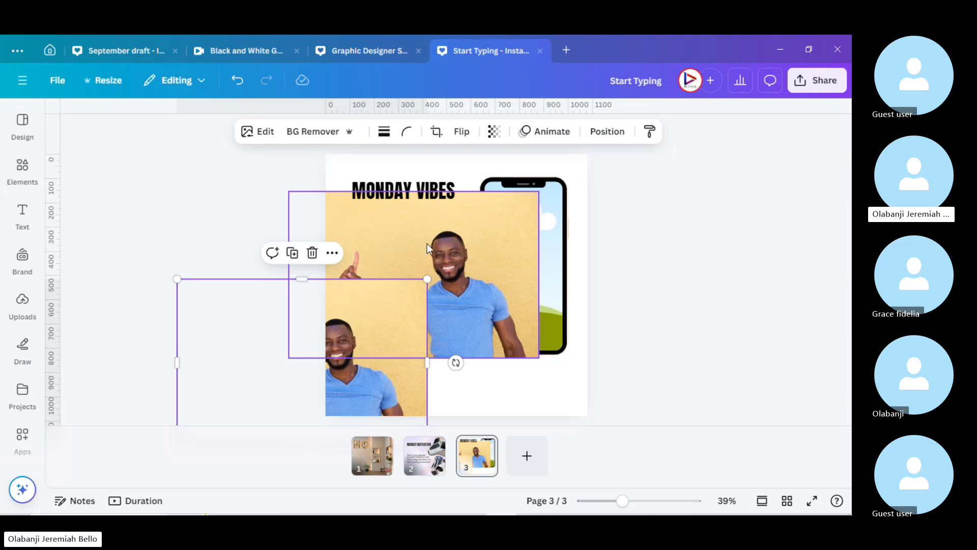
pyautogui.moveTo(430, 252); pyautogui.dragTo(501, 243)
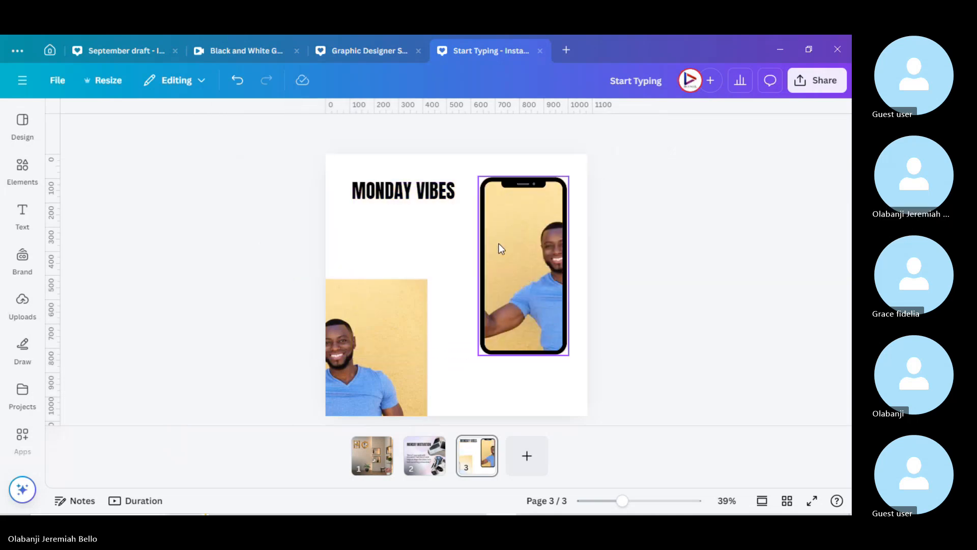
# Step: Reposition the photo within the phone frame so the man's face and torso fill the screen, and lower the frame below the heading's level
pyautogui.click(542, 275)
pyautogui.doubleClick(542, 275)
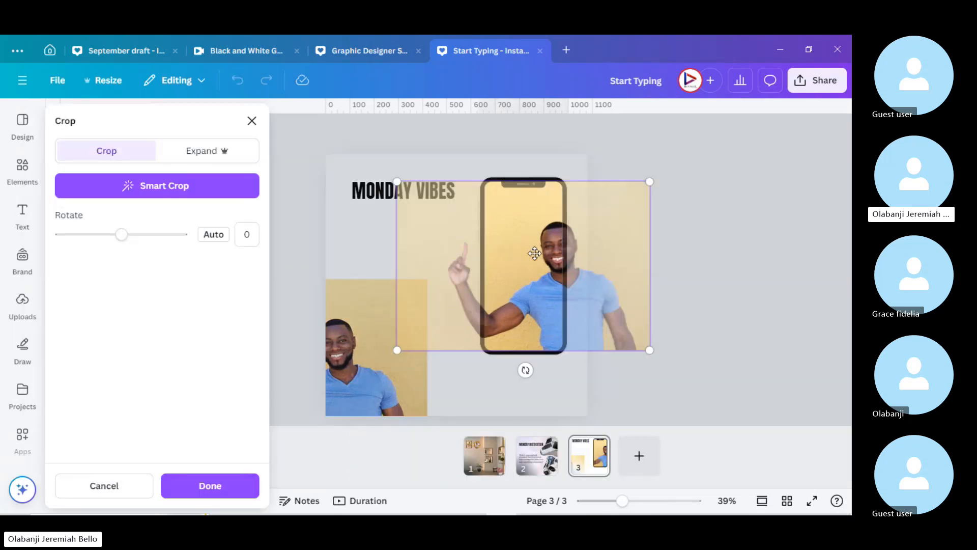
pyautogui.moveTo(528, 251); pyautogui.dragTo(490, 252)
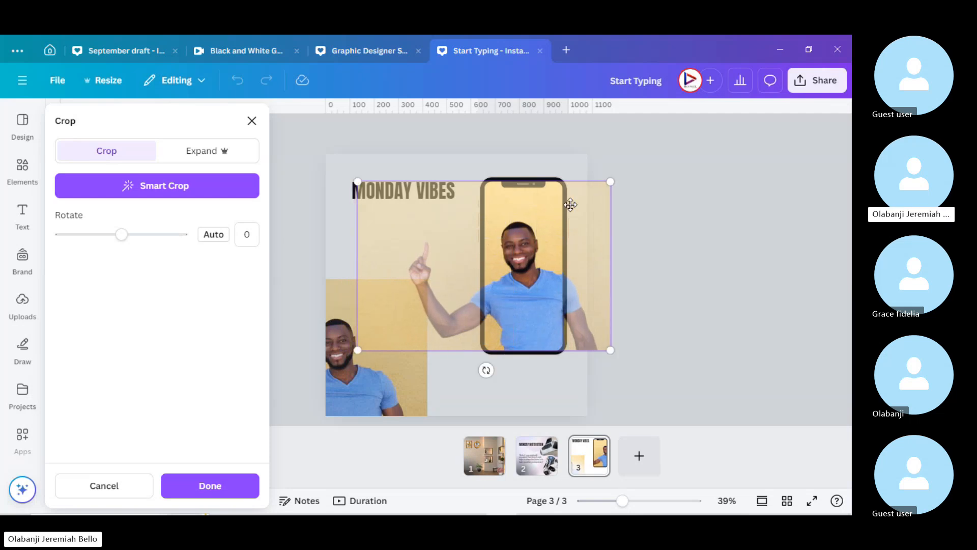
pyautogui.moveTo(609, 188); pyautogui.dragTo(620, 174)
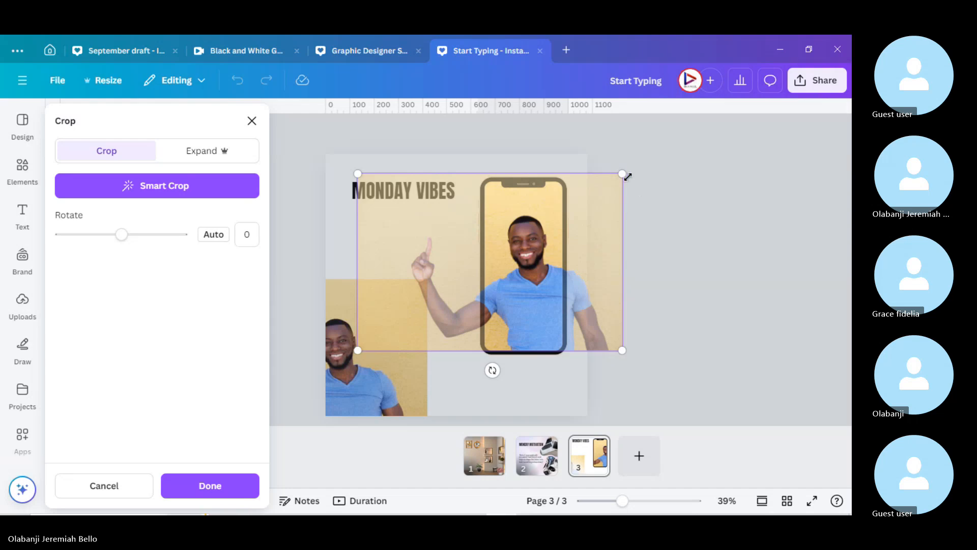
pyautogui.moveTo(622, 174); pyautogui.dragTo(599, 194)
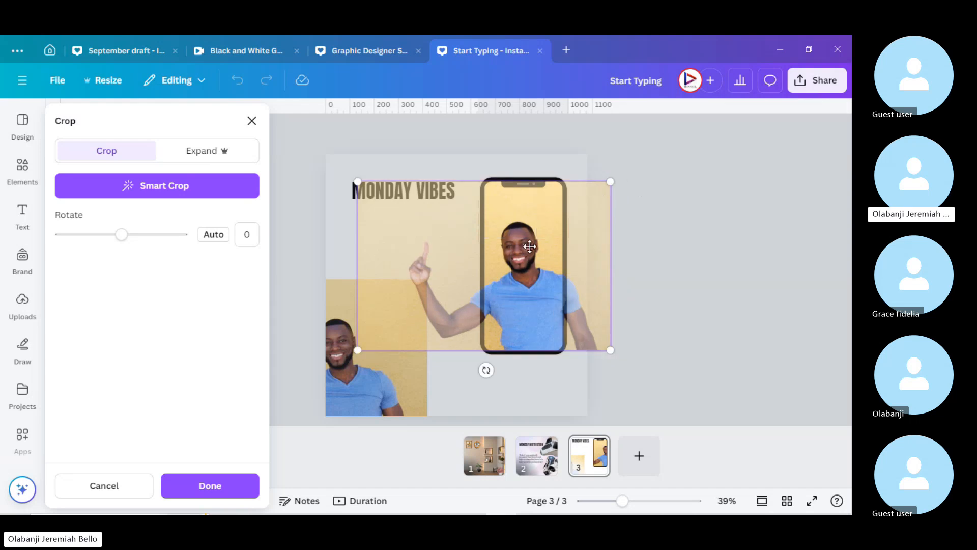
pyautogui.moveTo(532, 255); pyautogui.dragTo(542, 254)
pyautogui.click(661, 273)
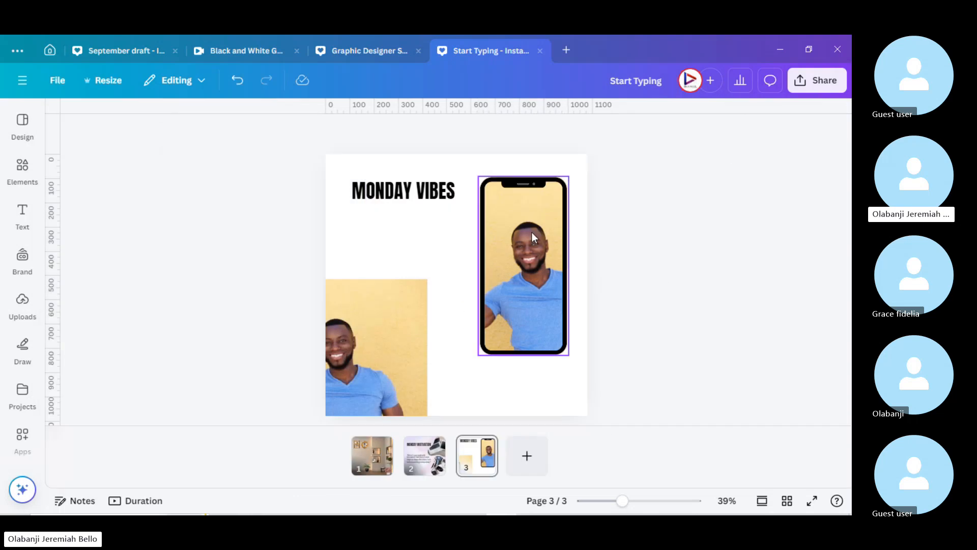
pyautogui.moveTo(546, 216); pyautogui.dragTo(545, 241)
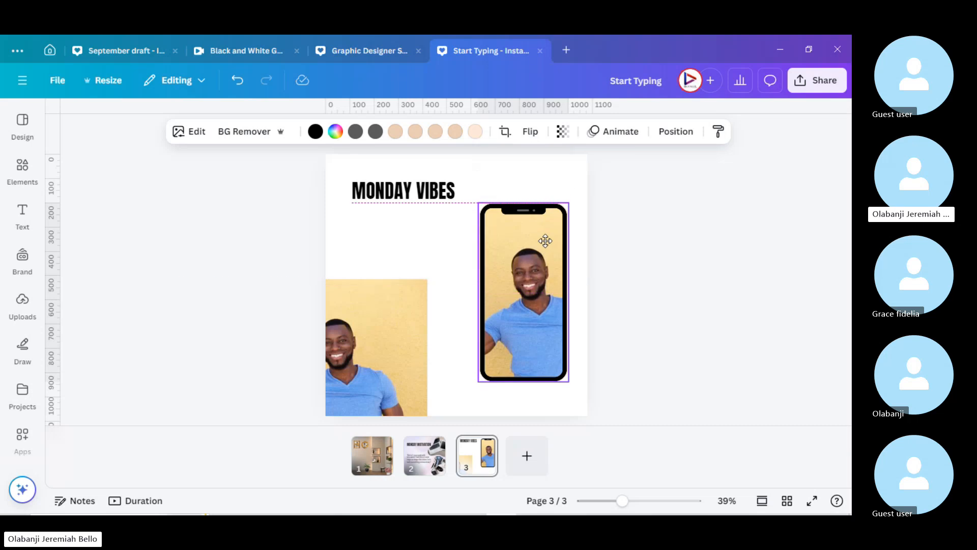
# Step: Move the loose photo copy up beside the phone frame and remove its background
pyautogui.moveTo(364, 349); pyautogui.dragTo(433, 286)
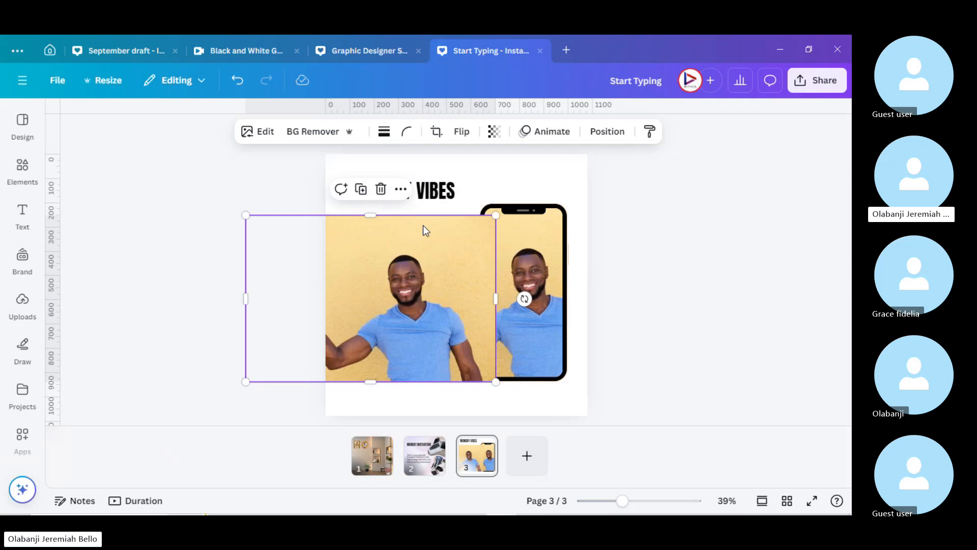
pyautogui.click(305, 133)
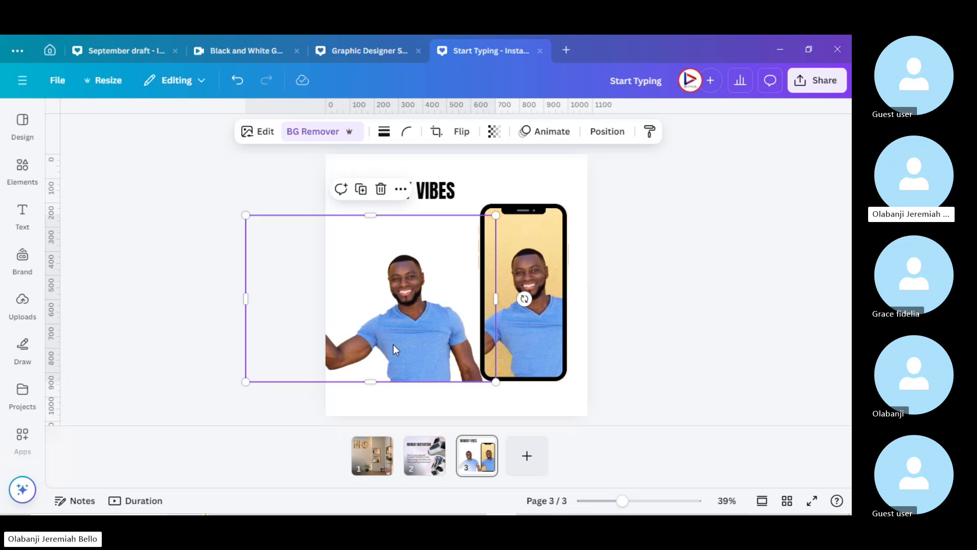
pyautogui.moveTo(393, 344); pyautogui.dragTo(348, 337)
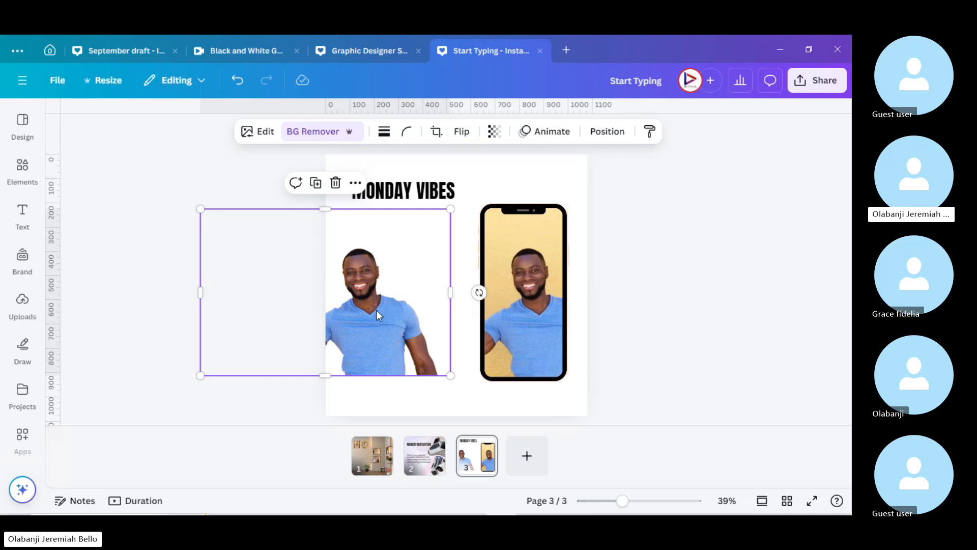
pyautogui.moveTo(377, 310)
pyautogui.mouseDown()
pyautogui.moveTo(395, 312)
pyautogui.moveTo(381, 318)
pyautogui.mouseUp()
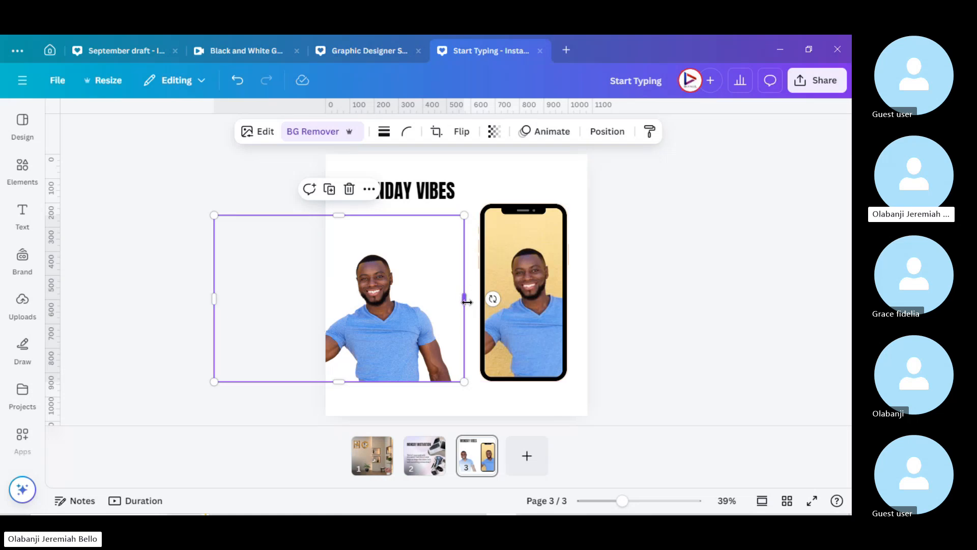
# Step: Crop the background-free photo to the raised arm and join it to the man's shoulder at the phone's edge
pyautogui.moveTo(464, 299); pyautogui.dragTo(445, 297)
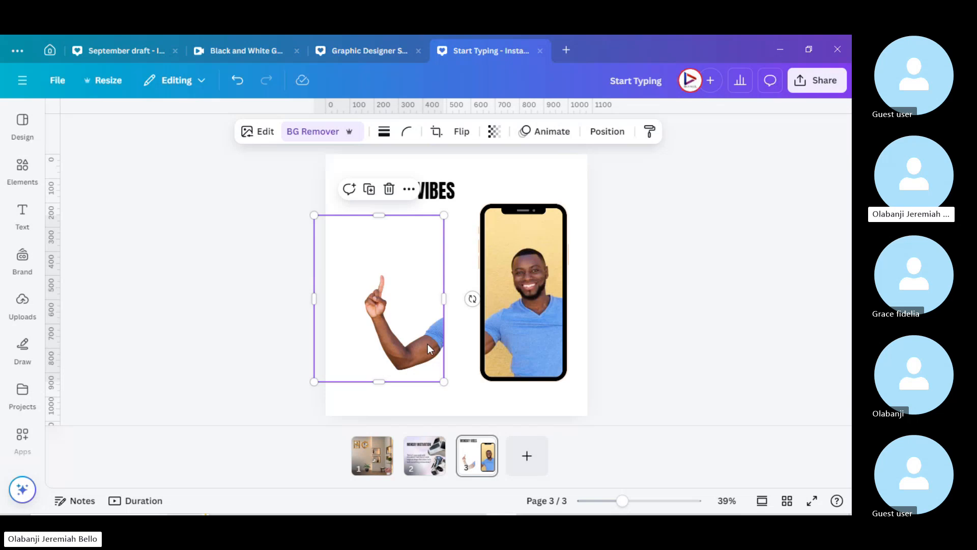
pyautogui.moveTo(428, 344); pyautogui.dragTo(484, 339)
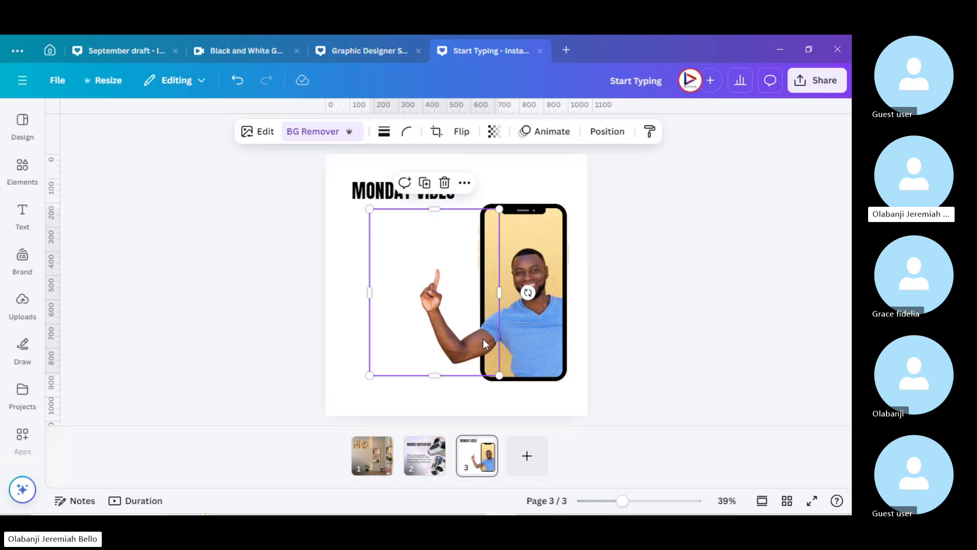
pyautogui.click(639, 322)
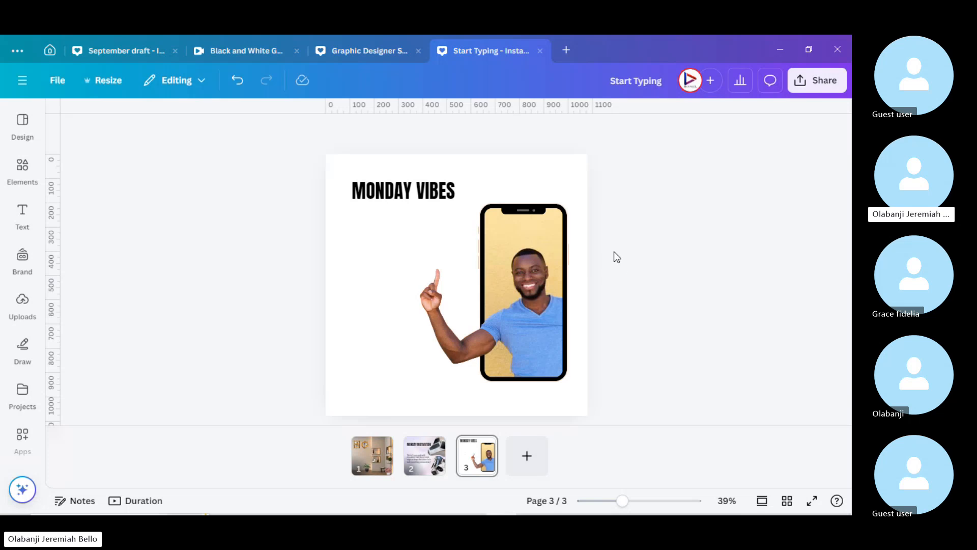
# Step: Select the arm and the phone frame together and shift both toward the page's lower-right corner
pyautogui.moveTo(614, 251); pyautogui.dragTo(386, 390)
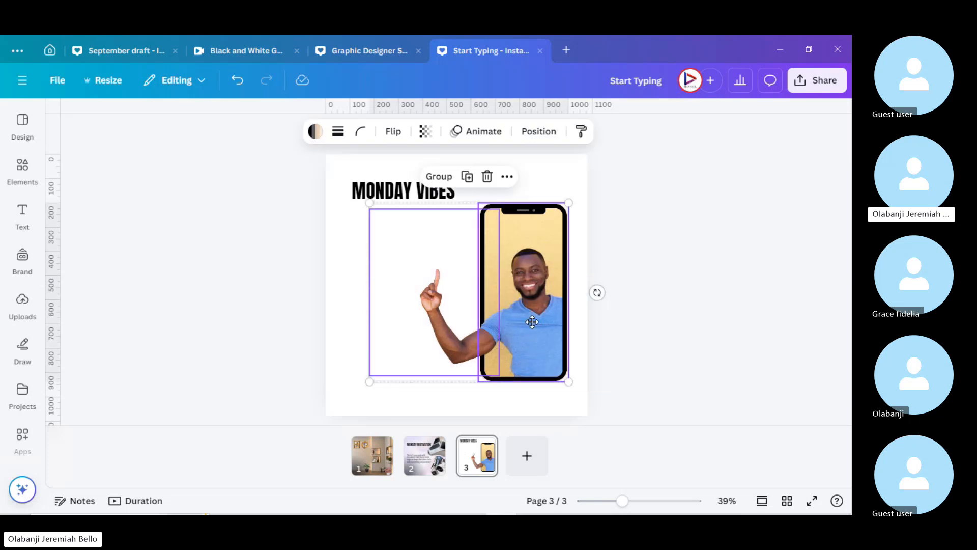
pyautogui.moveTo(531, 317)
pyautogui.mouseDown()
pyautogui.moveTo(535, 342)
pyautogui.moveTo(541, 331)
pyautogui.mouseUp()
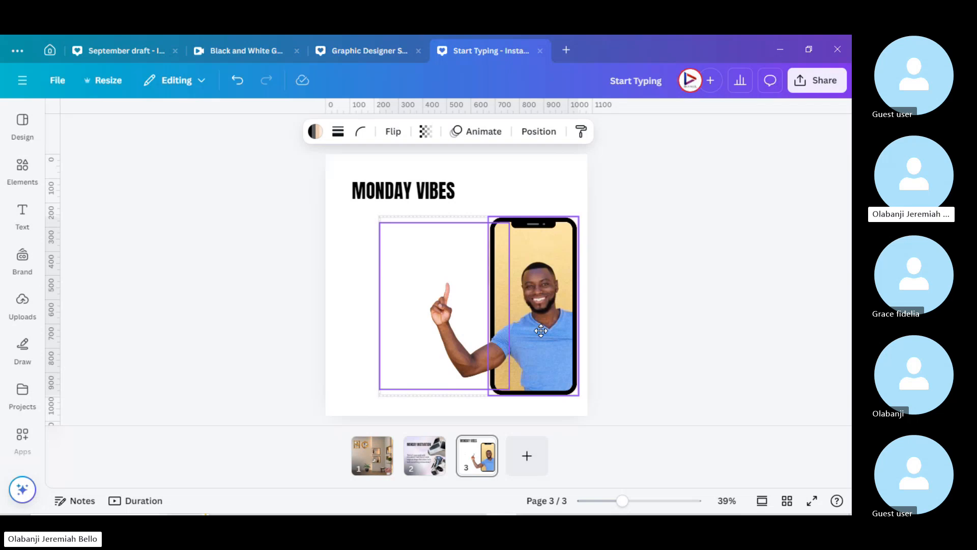
pyautogui.click(685, 312)
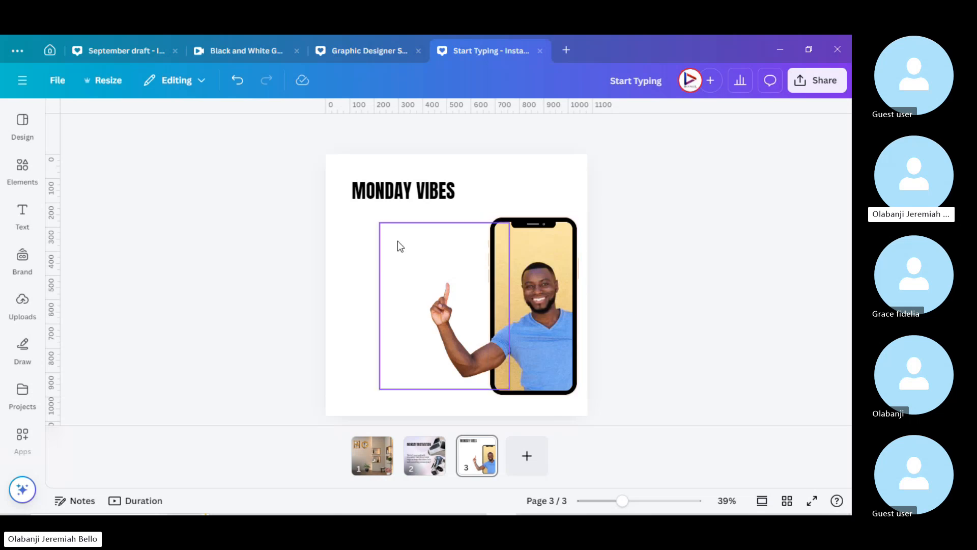
# Step: Add a text box to the page and set its font to Glacial Indifference
pyautogui.press('t')
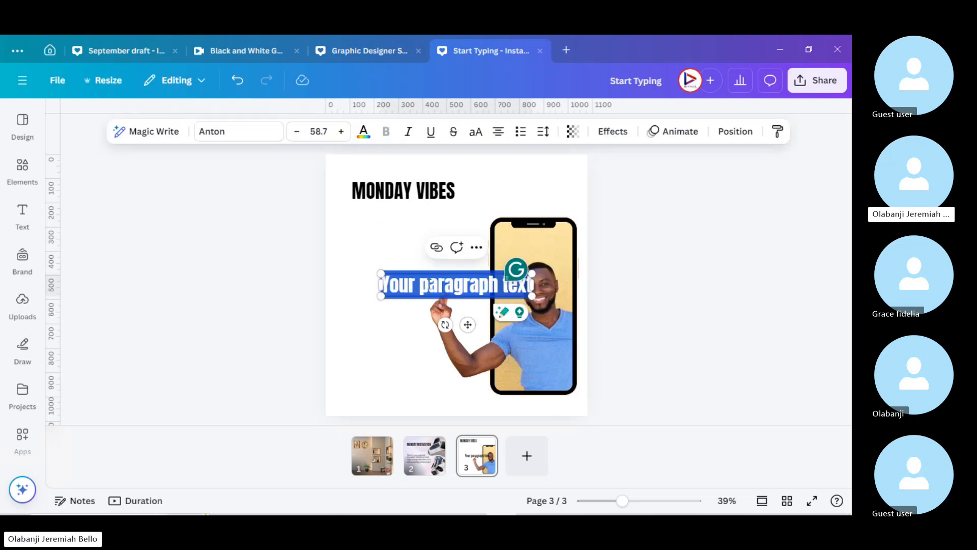
pyautogui.click(20, 168)
pyautogui.click(22, 213)
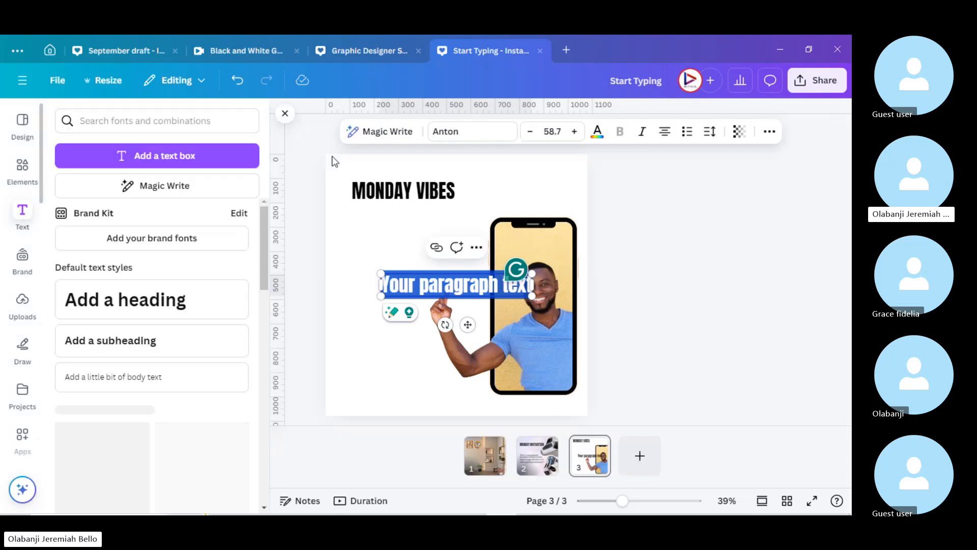
pyautogui.click(477, 132)
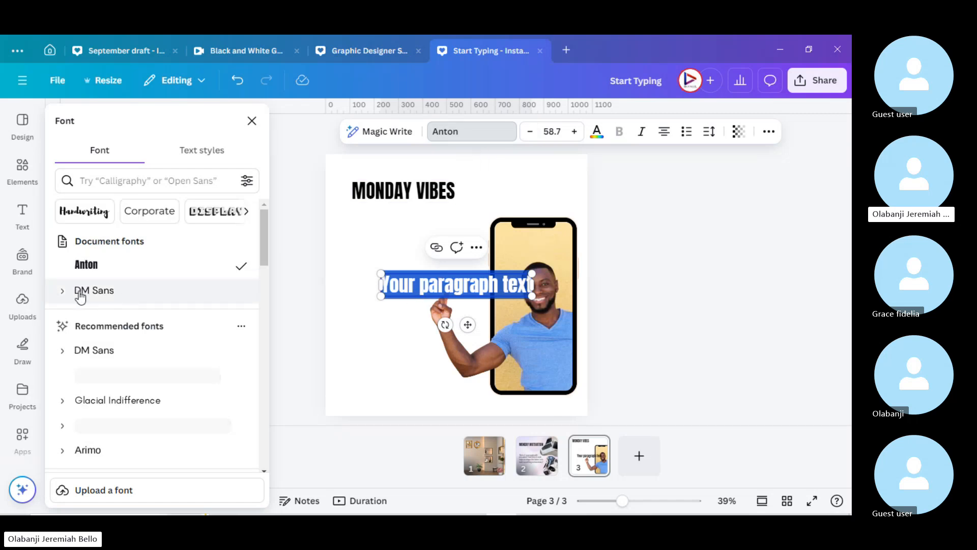
pyautogui.click(153, 402)
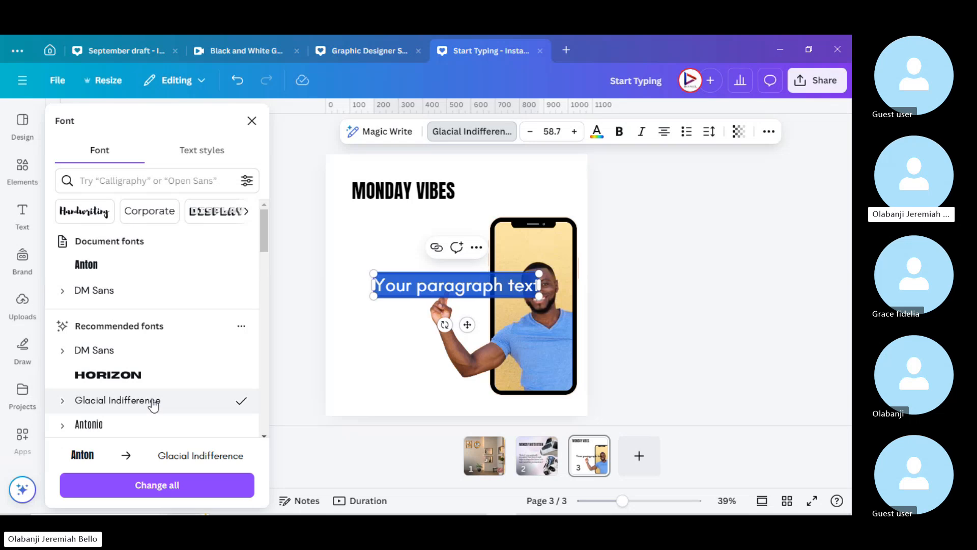
pyautogui.click(387, 134)
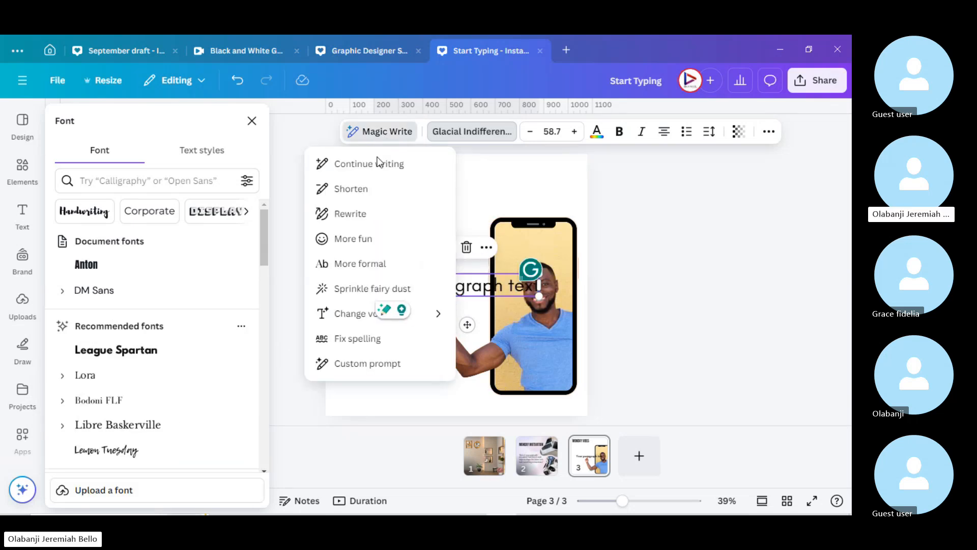
pyautogui.click(358, 363)
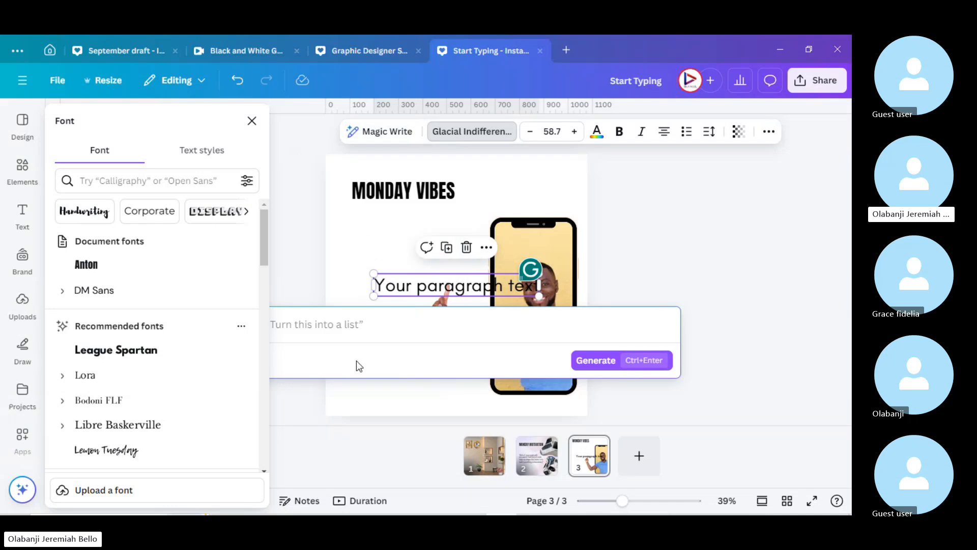
pyautogui.click(252, 123)
pyautogui.click(252, 122)
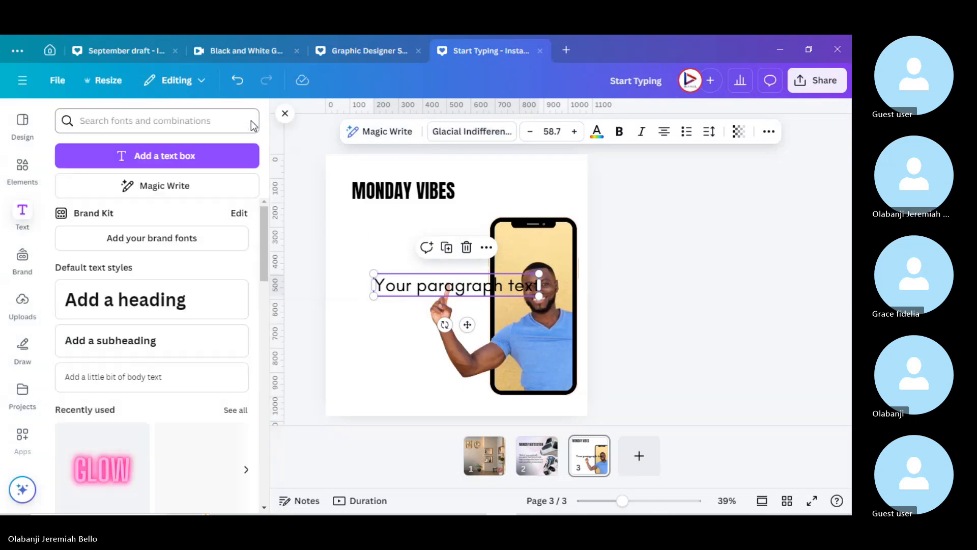
pyautogui.click(284, 114)
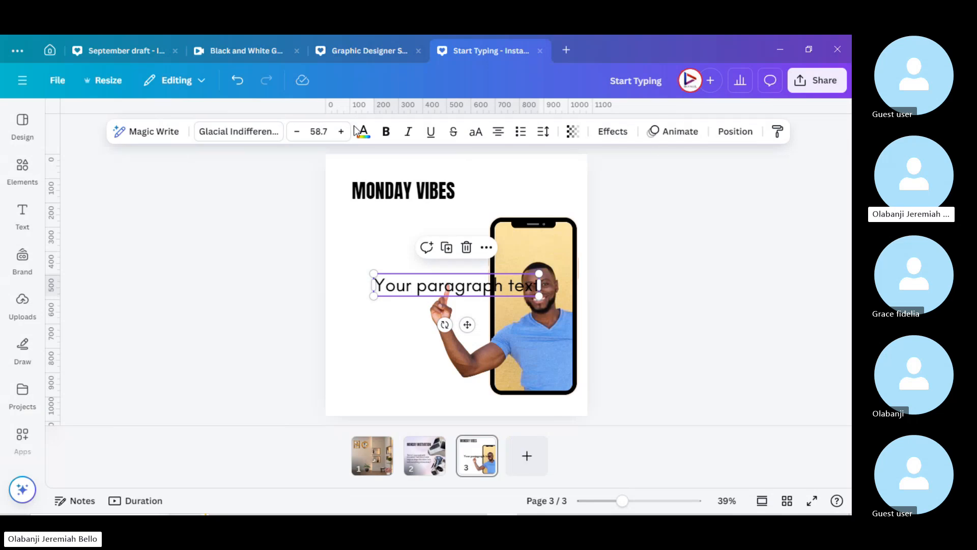
# Step: Use a custom Magic Write prompt, "gENERATE A HIGH SPIRIT MONDAY VIBES QUOTE", regenerate the quote once, and replace the placeholder paragraph with it
pyautogui.click(152, 133)
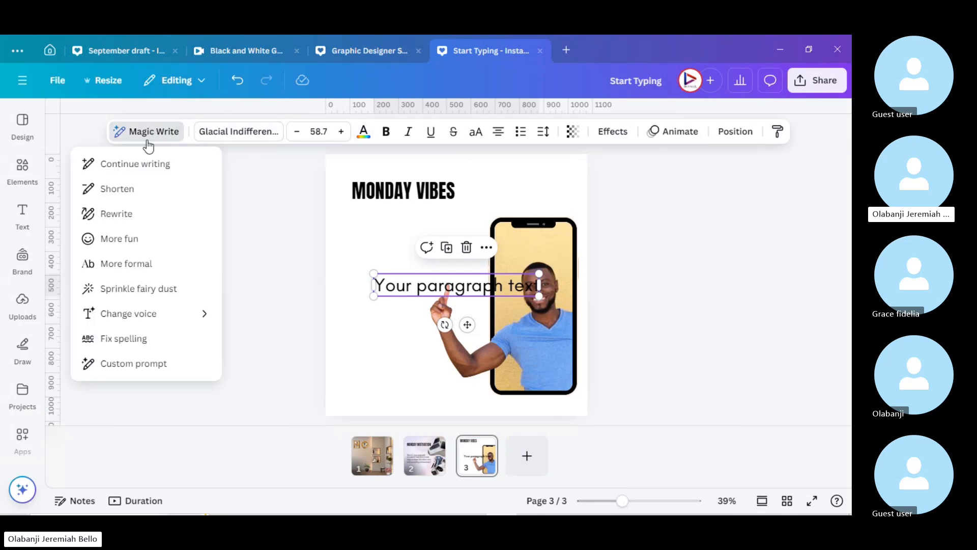
pyautogui.click(125, 370)
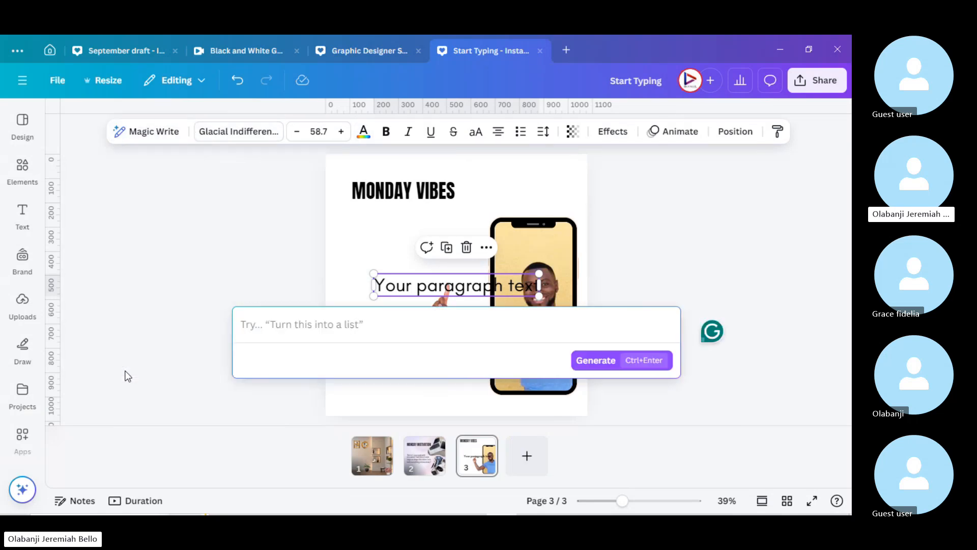
pyautogui.write('gENERA')
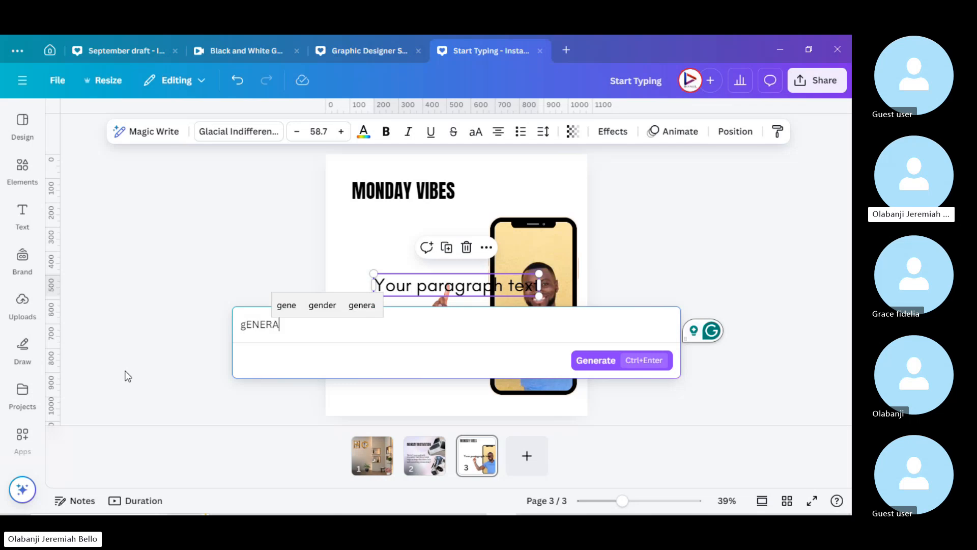
pyautogui.write('TE A ')
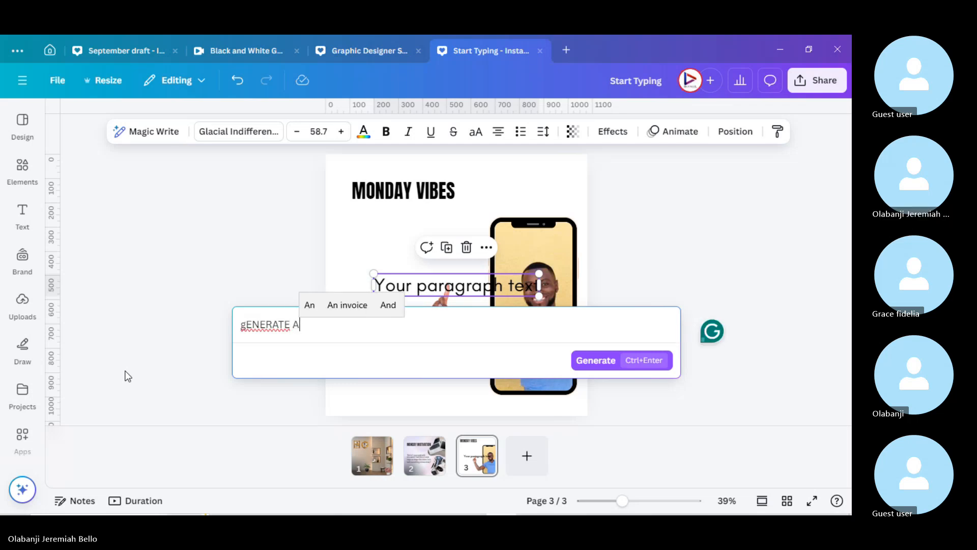
pyautogui.write('HIG')
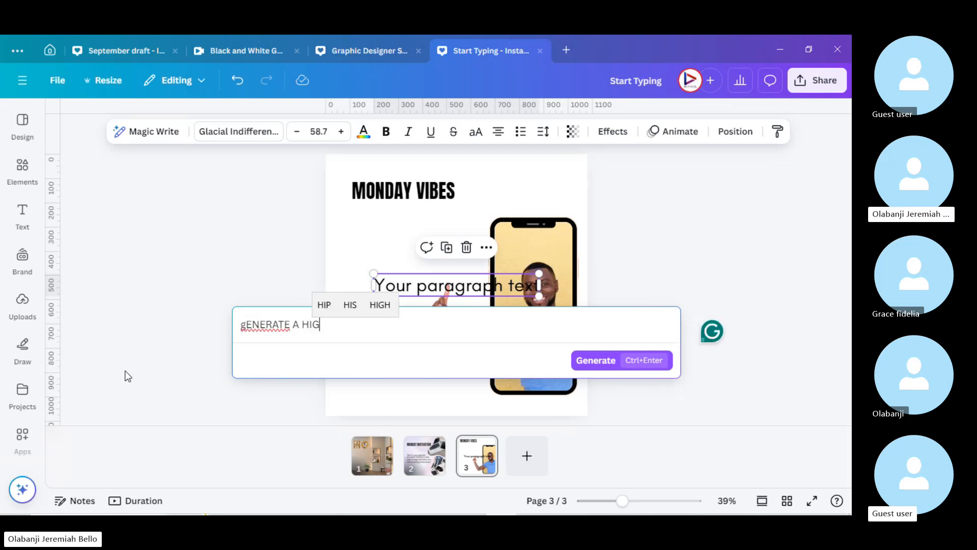
pyautogui.write('H SPIRIT')
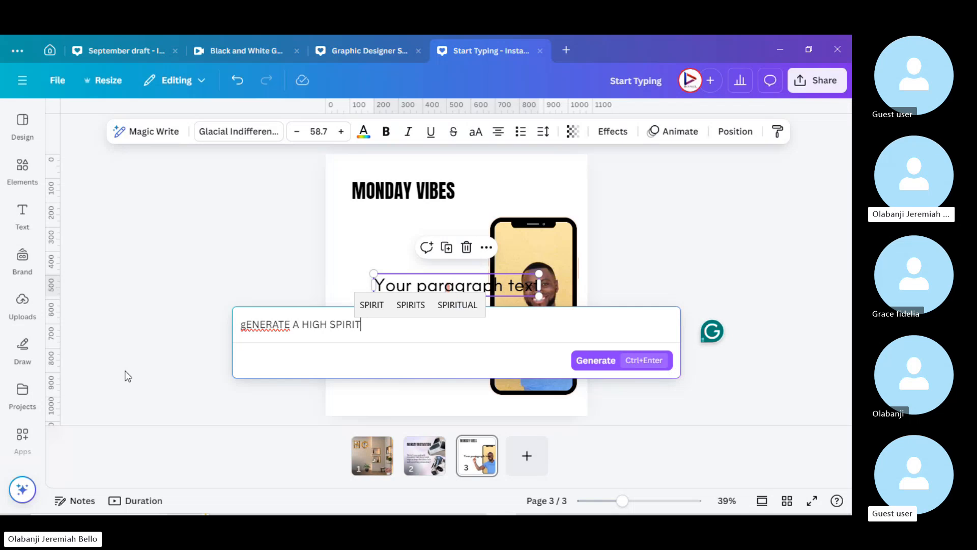
pyautogui.write(' MONDAY')
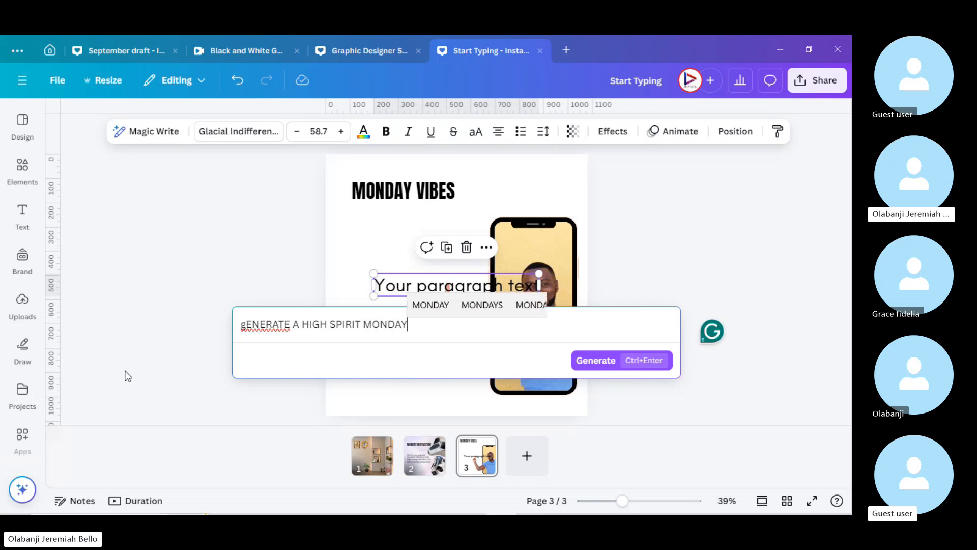
pyautogui.write(' VIBES ')
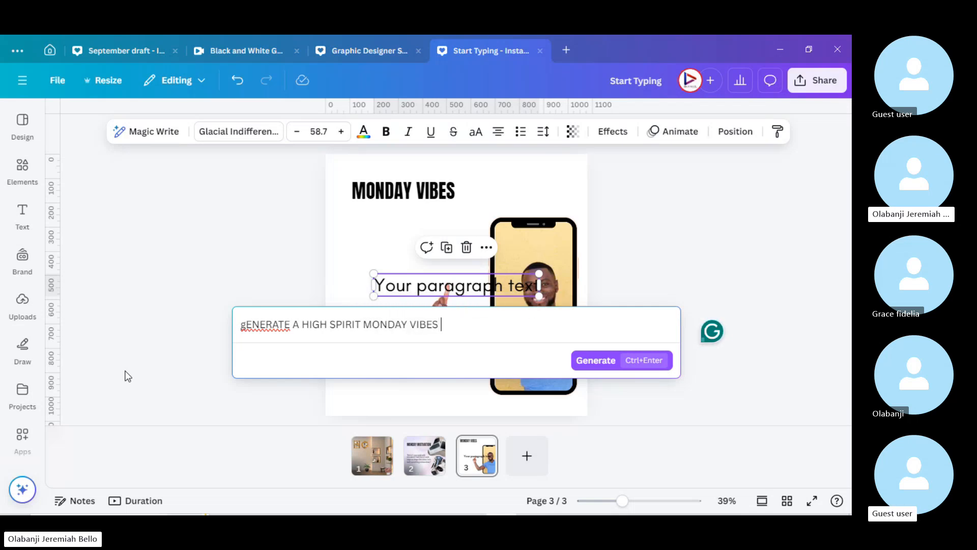
pyautogui.write('QUOTE')
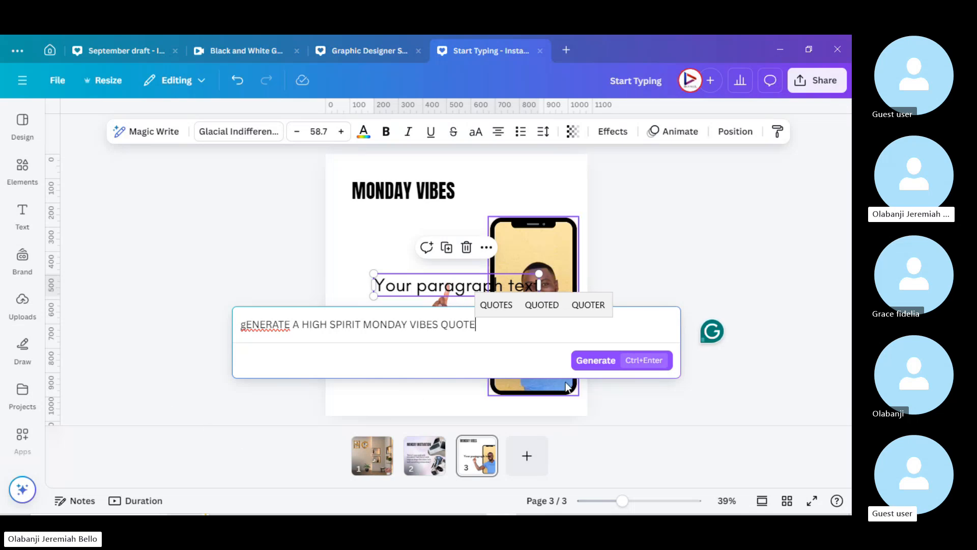
pyautogui.click(589, 362)
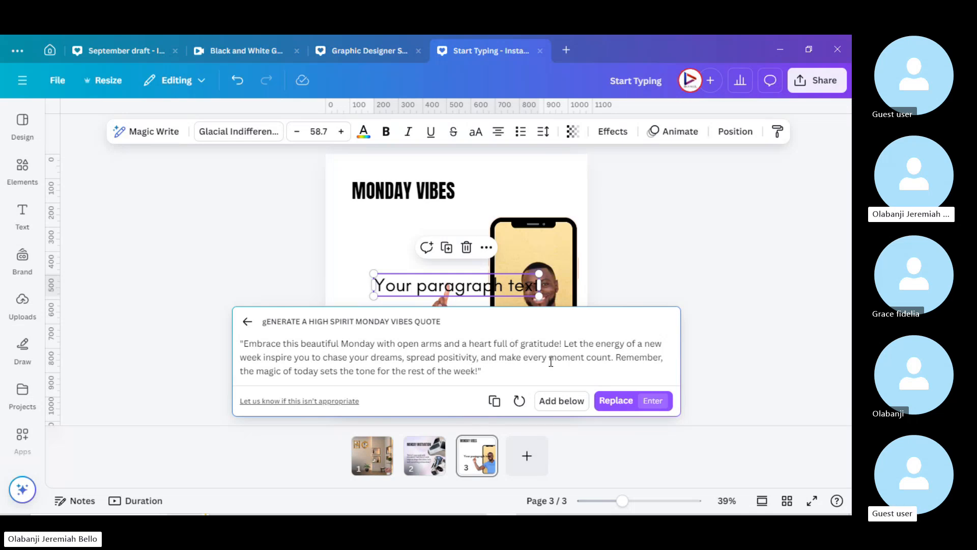
pyautogui.click(517, 402)
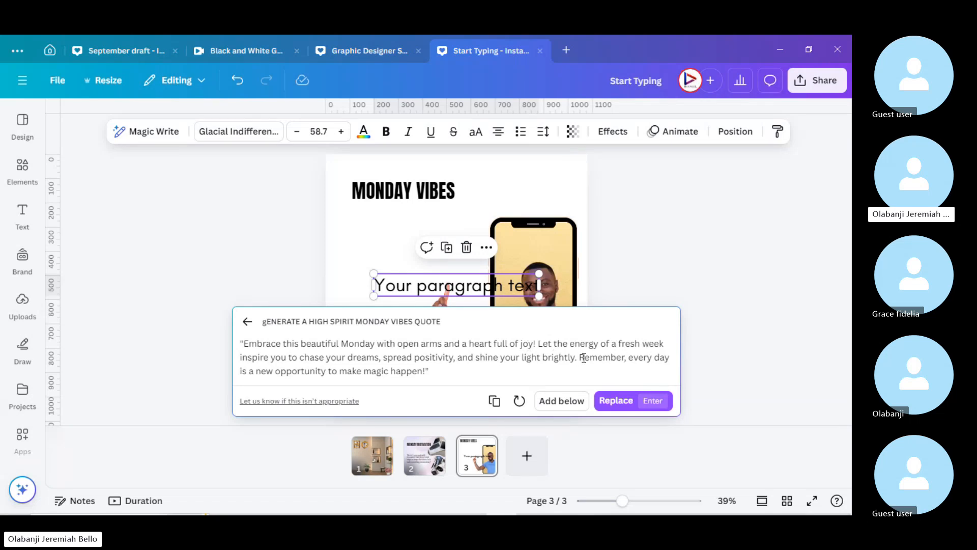
pyautogui.click(617, 402)
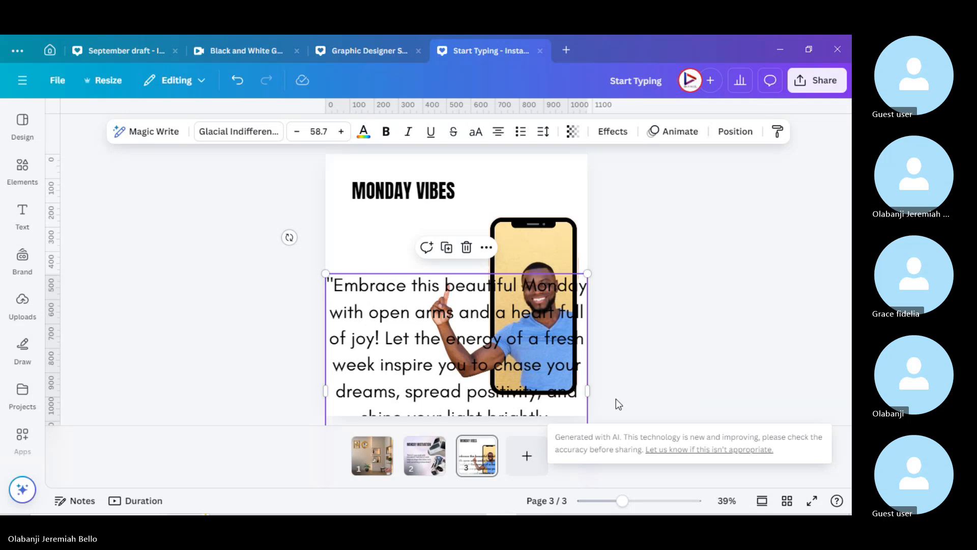
# Step: Move the quote up under the heading, set its font size to 32, and narrow its text box to fit beside the phone frame
pyautogui.moveTo(383, 337); pyautogui.dragTo(392, 275)
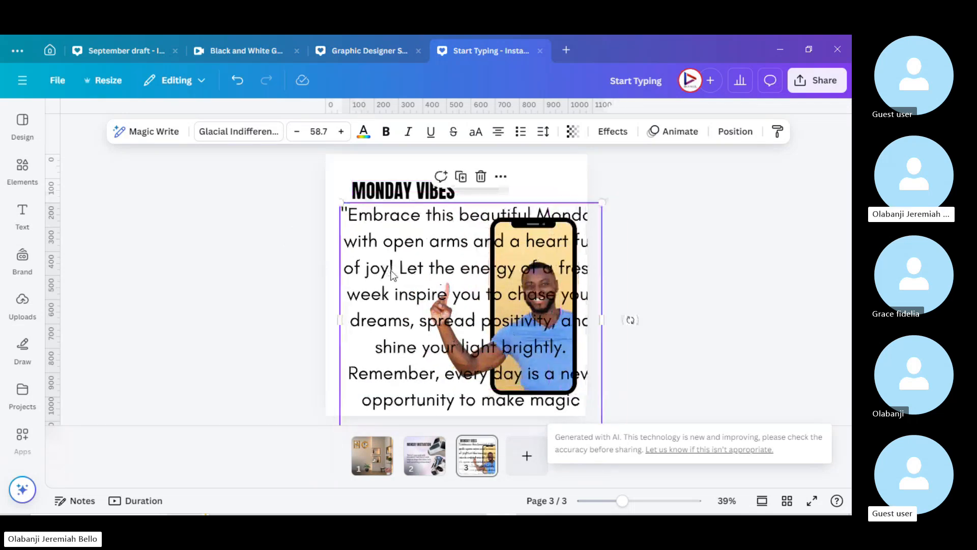
pyautogui.click(313, 134)
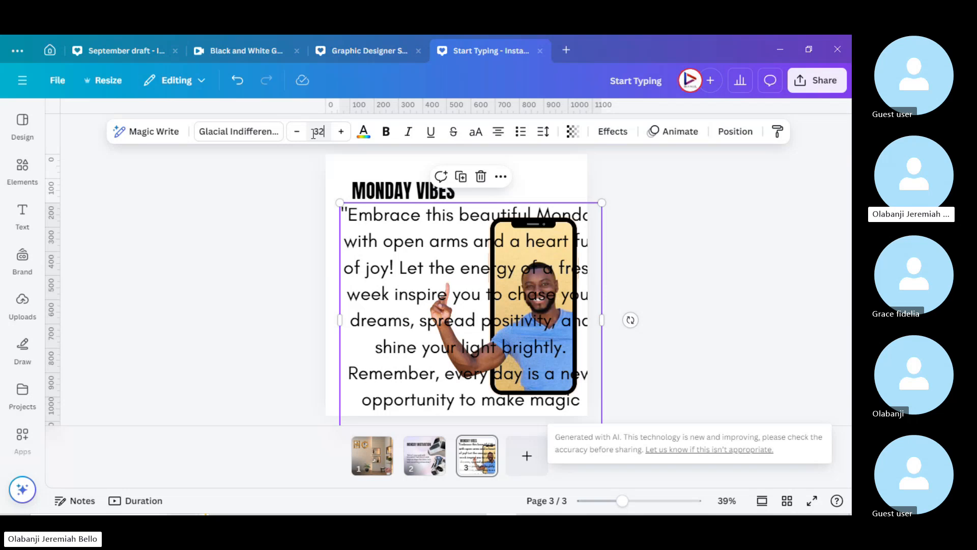
pyautogui.press('Return')
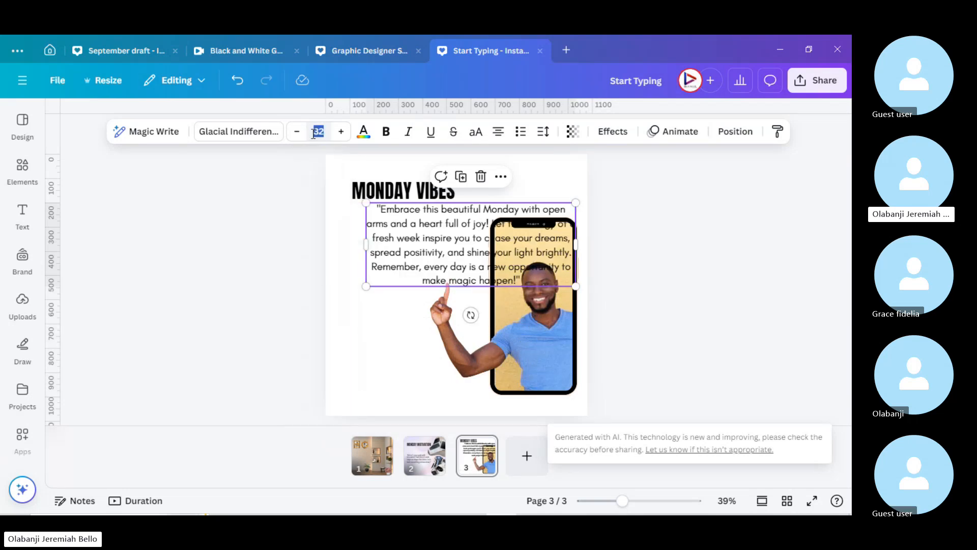
pyautogui.doubleClick(460, 225)
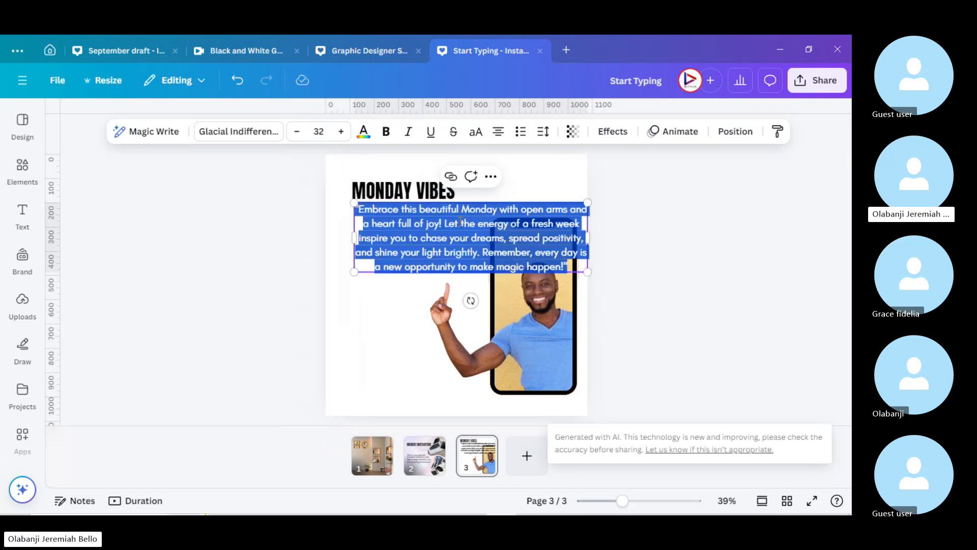
pyautogui.click(730, 294)
pyautogui.click(487, 231)
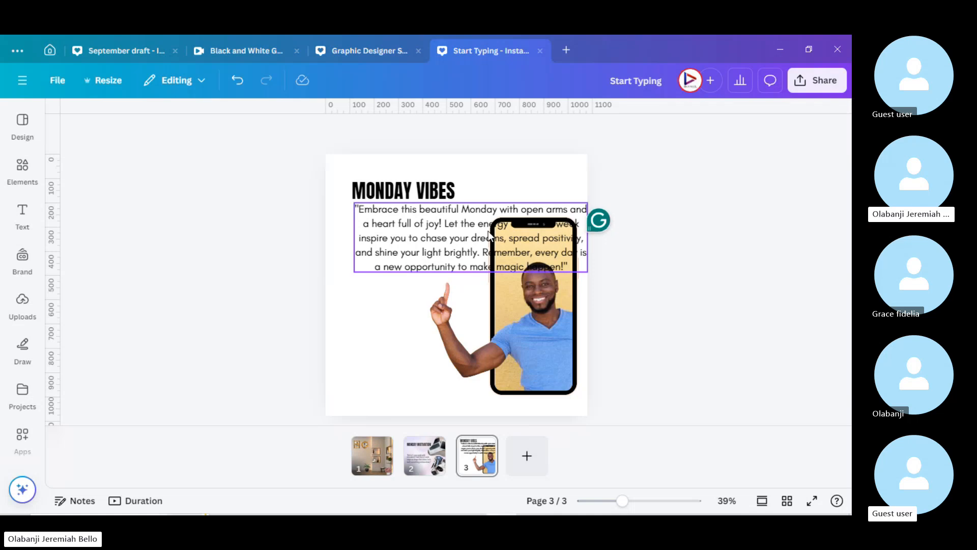
pyautogui.moveTo(586, 237); pyautogui.dragTo(475, 238)
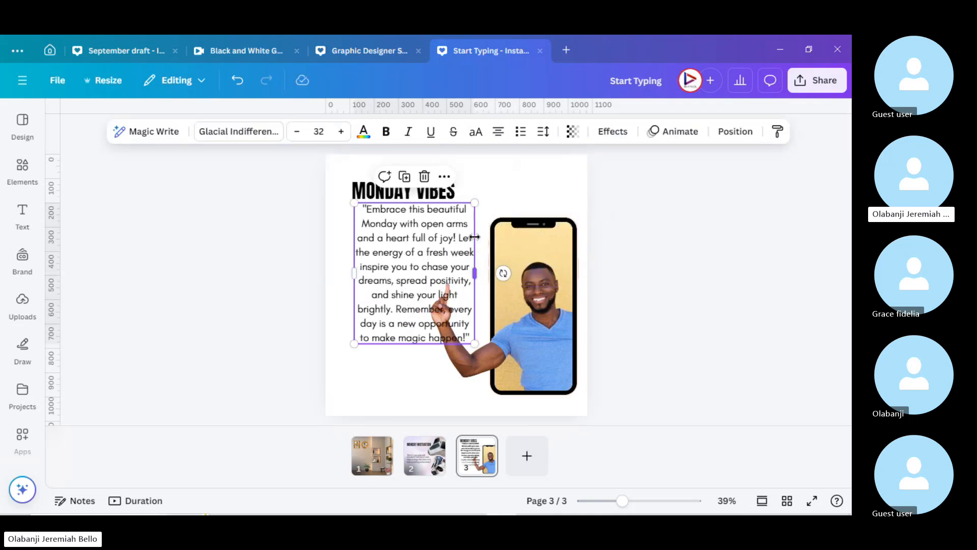
# Step: Shorten the quote with Magic Write three times in a row, replacing the paragraph with the shortened version each time
pyautogui.click(148, 133)
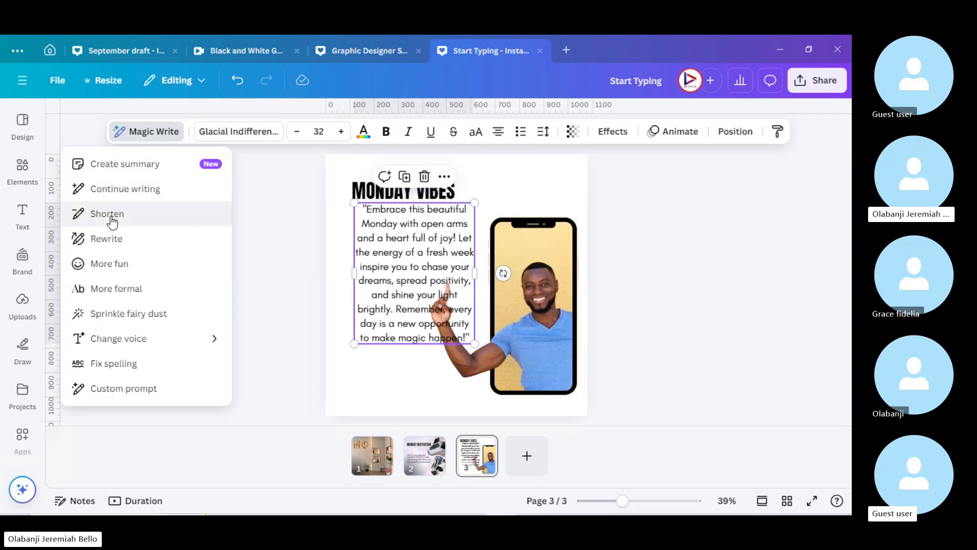
pyautogui.click(108, 215)
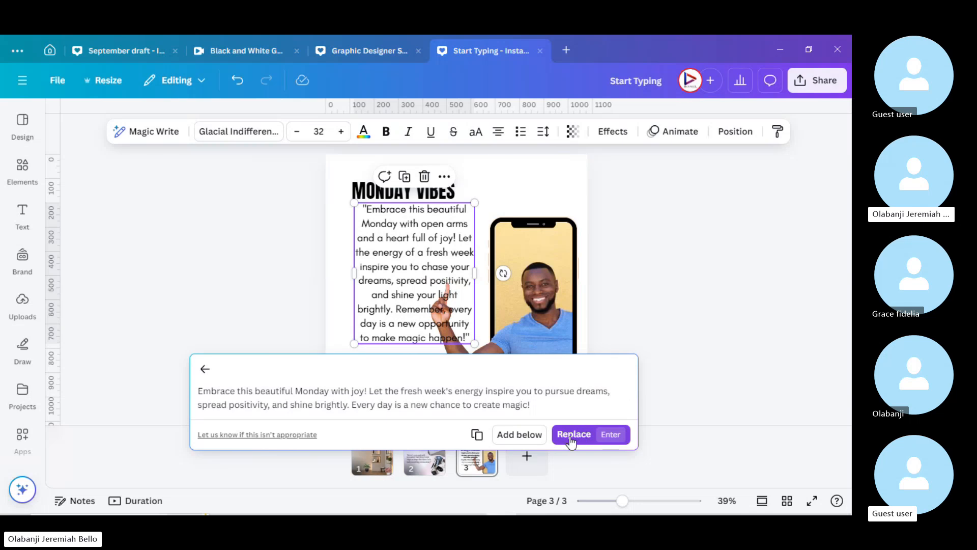
pyautogui.click(571, 441)
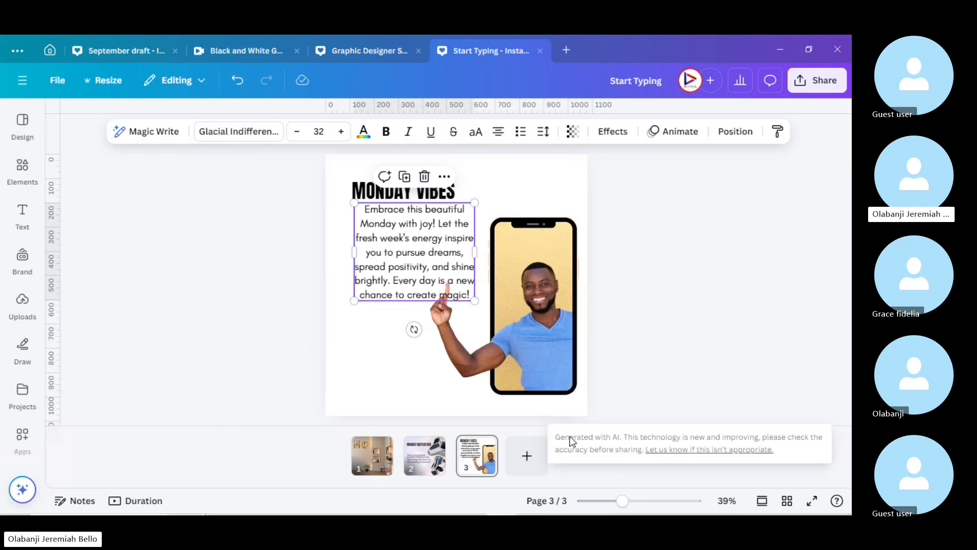
pyautogui.click(148, 133)
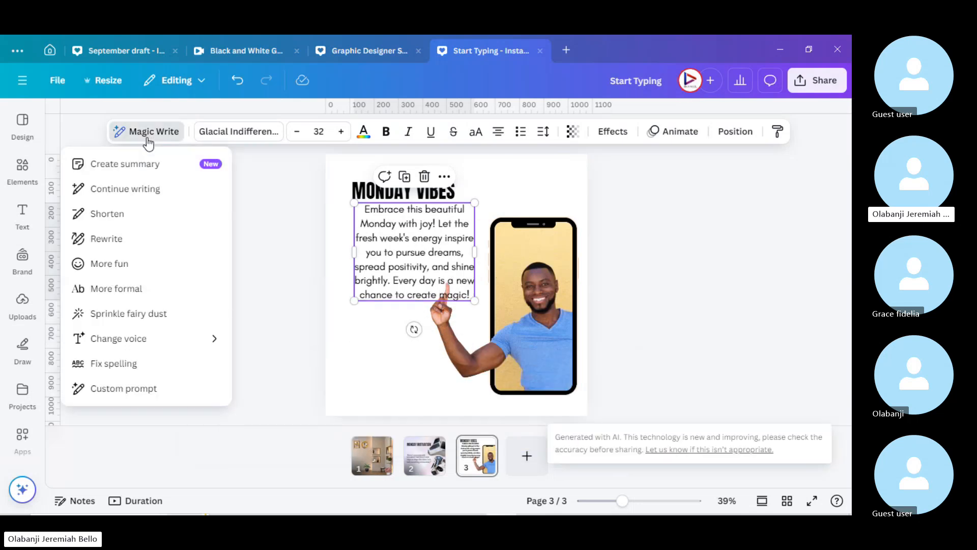
pyautogui.click(99, 214)
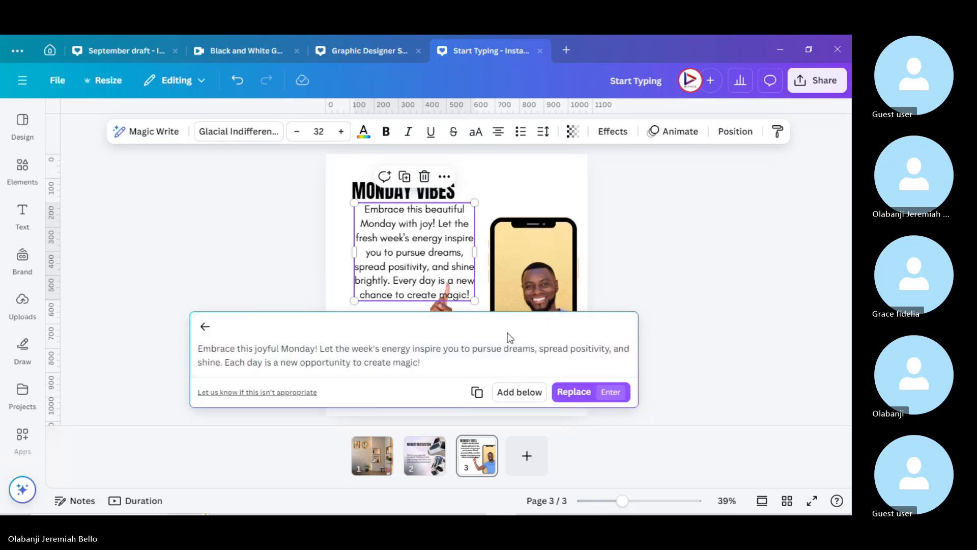
pyautogui.click(575, 391)
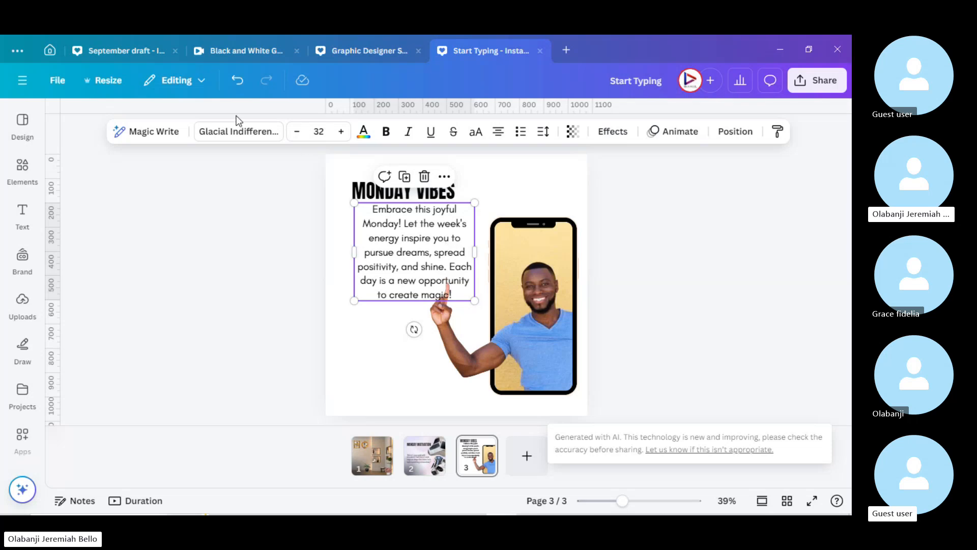
pyautogui.click(151, 134)
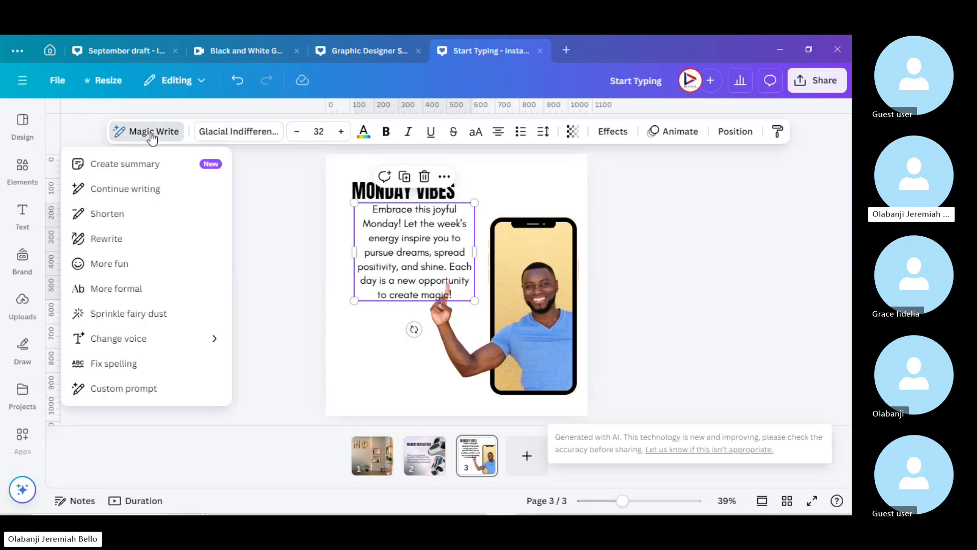
pyautogui.click(116, 210)
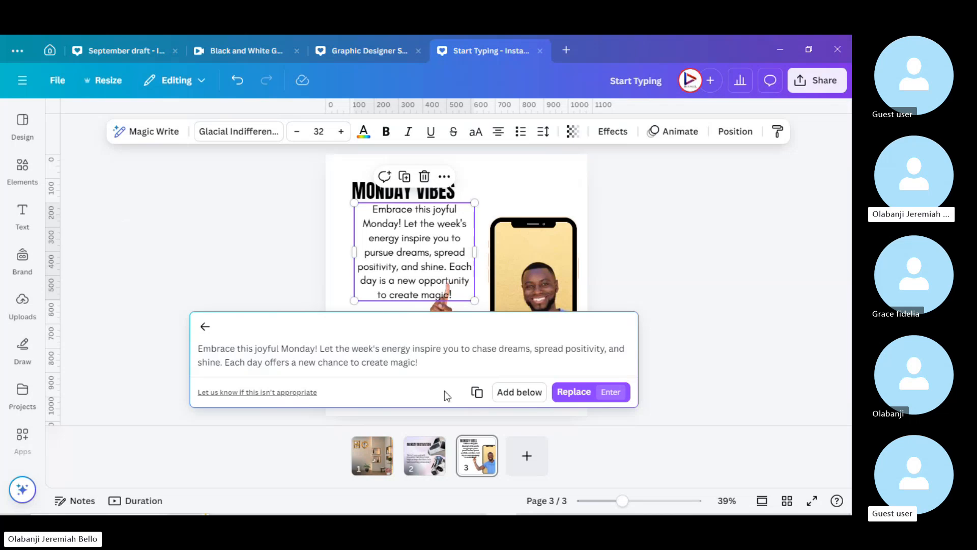
pyautogui.click(571, 394)
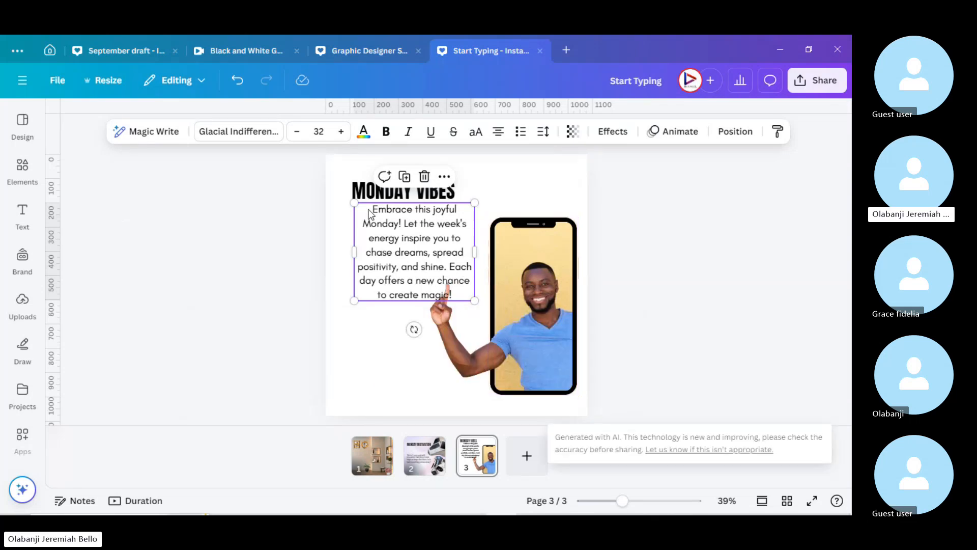
# Step: Delete the opening sentence "Embrace this joyful Monday!" from the paragraph and left-align the remaining text
pyautogui.moveTo(370, 209); pyautogui.dragTo(406, 224)
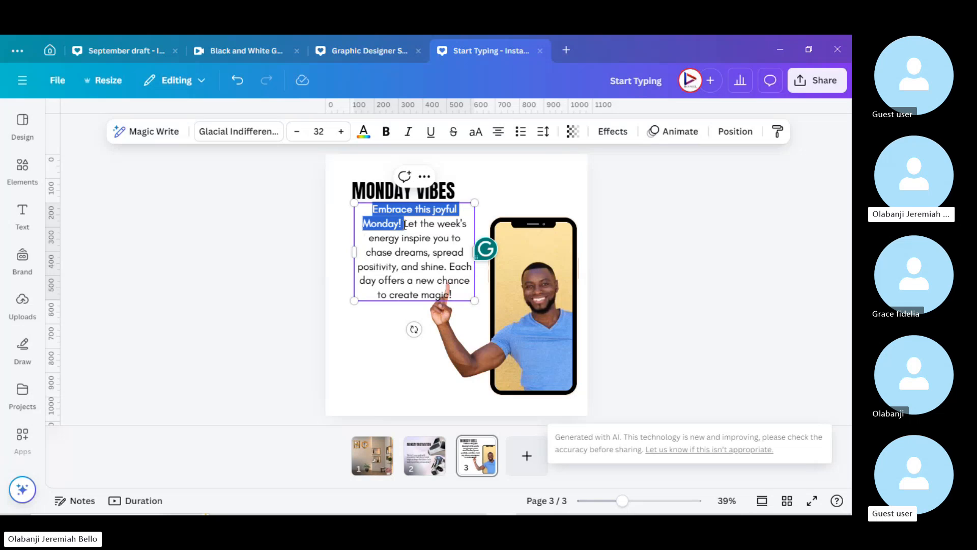
pyautogui.press('BackSpace')
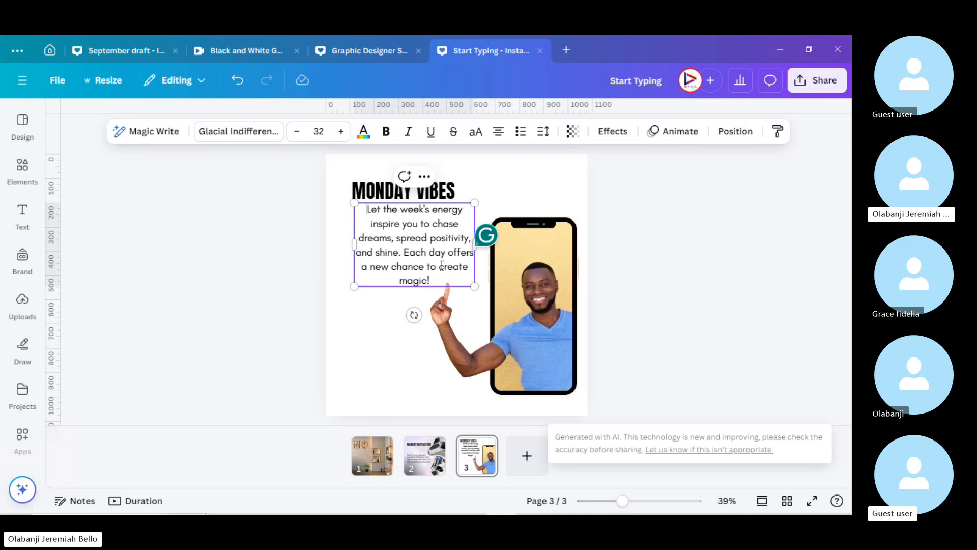
pyautogui.click(505, 134)
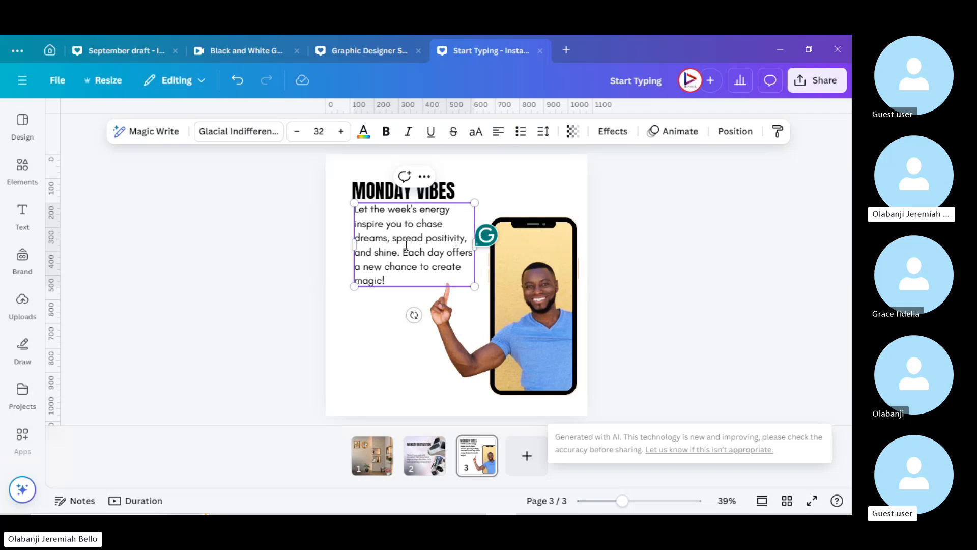
# Step: Move the paragraph slightly down and toward the page's left edge, and select the "MONDAY VIBES" heading above it
pyautogui.click(665, 261)
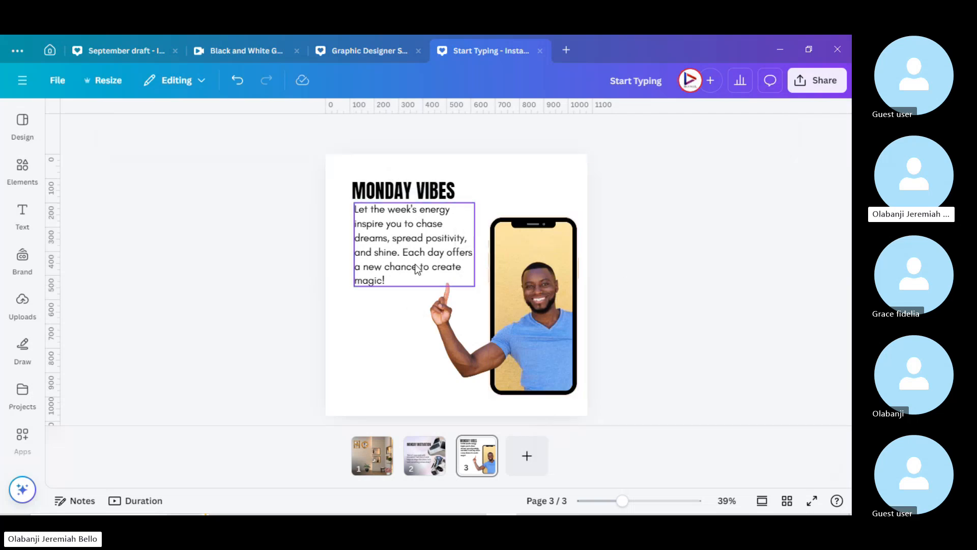
pyautogui.moveTo(414, 264); pyautogui.dragTo(402, 277)
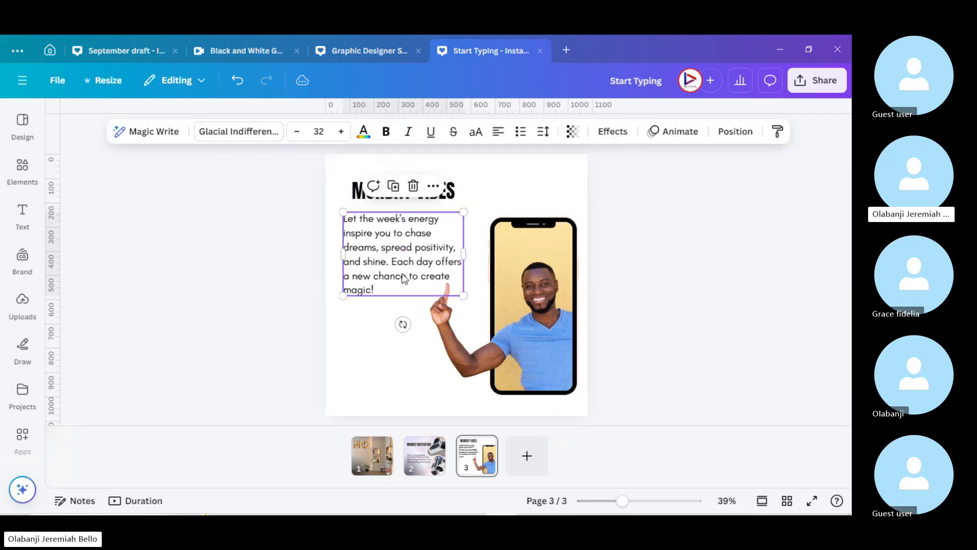
pyautogui.click(442, 195)
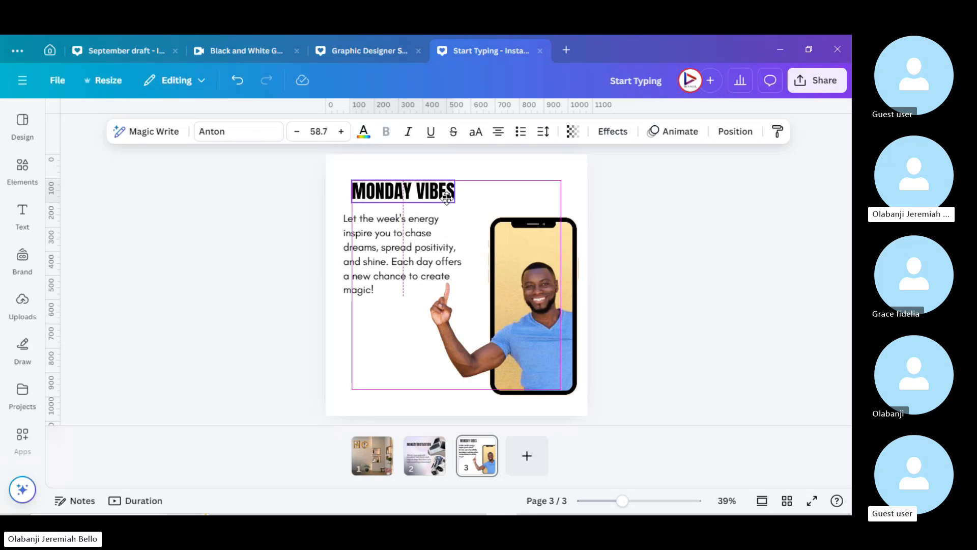
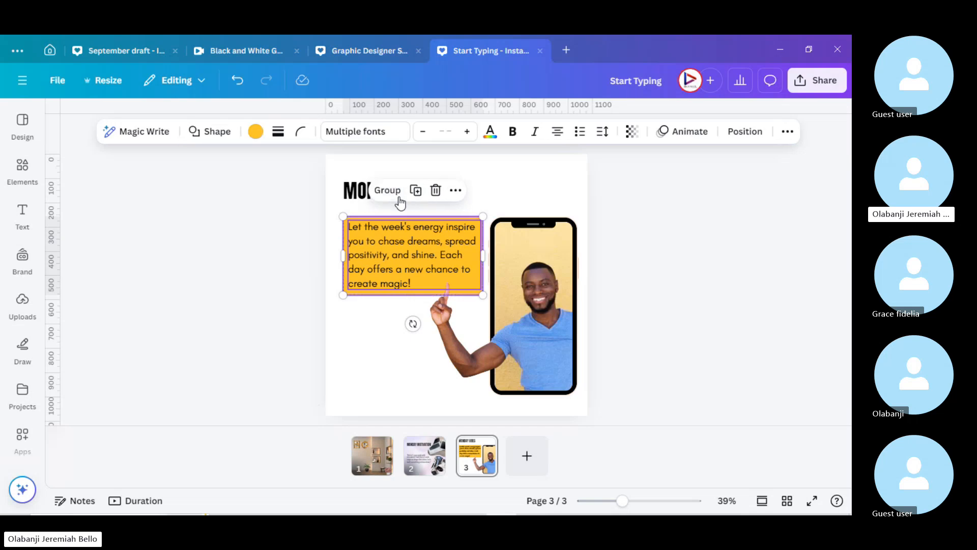
pyautogui.press('Escape')
pyautogui.click(409, 261)
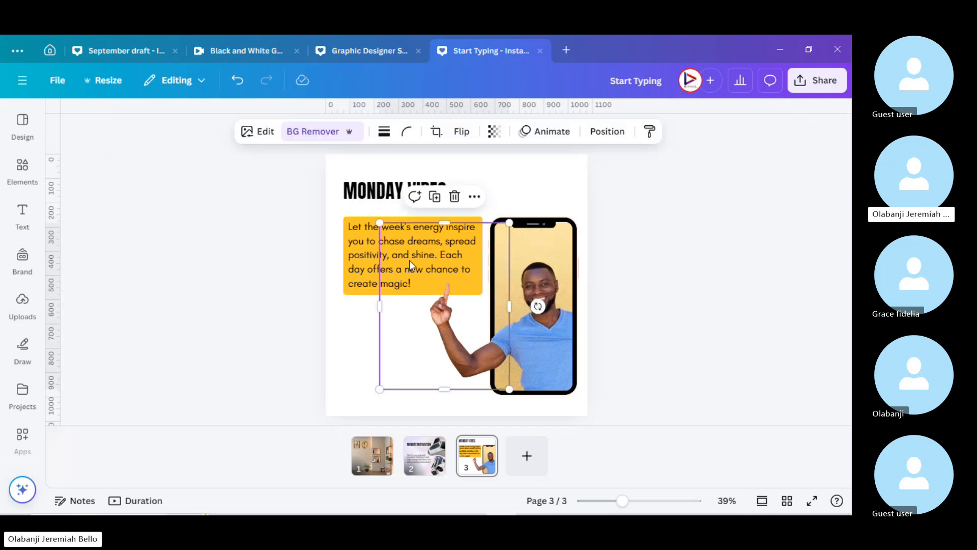
pyautogui.doubleClick(407, 260)
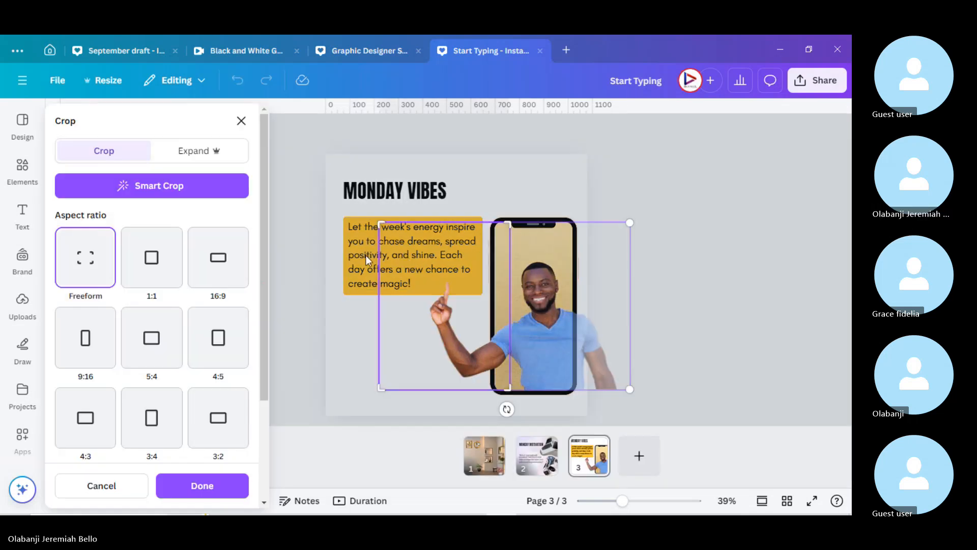
pyautogui.click(353, 320)
pyautogui.click(353, 320)
# Step: Move the quote paragraph off the yellow box to the page's lower area, select the empty box, and undo the move
pyautogui.moveTo(359, 242); pyautogui.dragTo(358, 361)
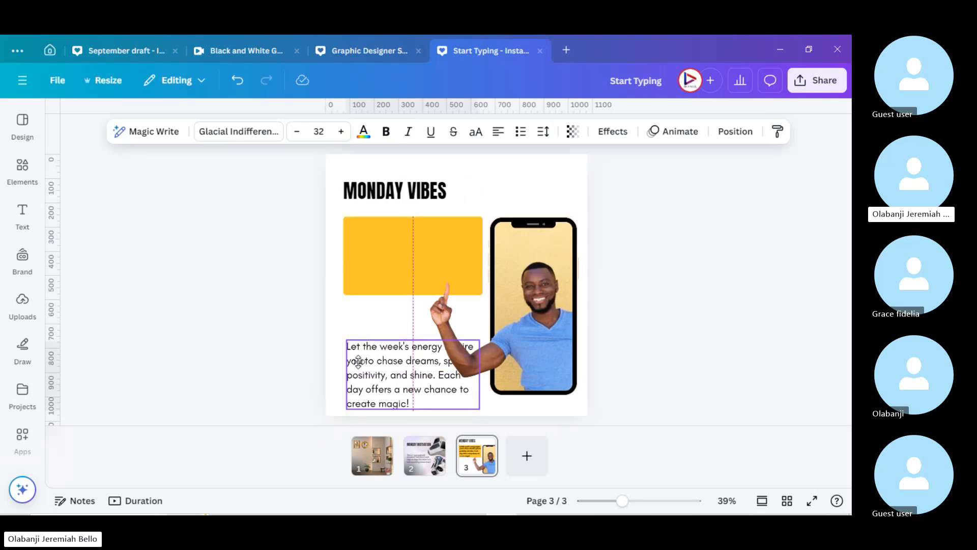
pyautogui.click(365, 222)
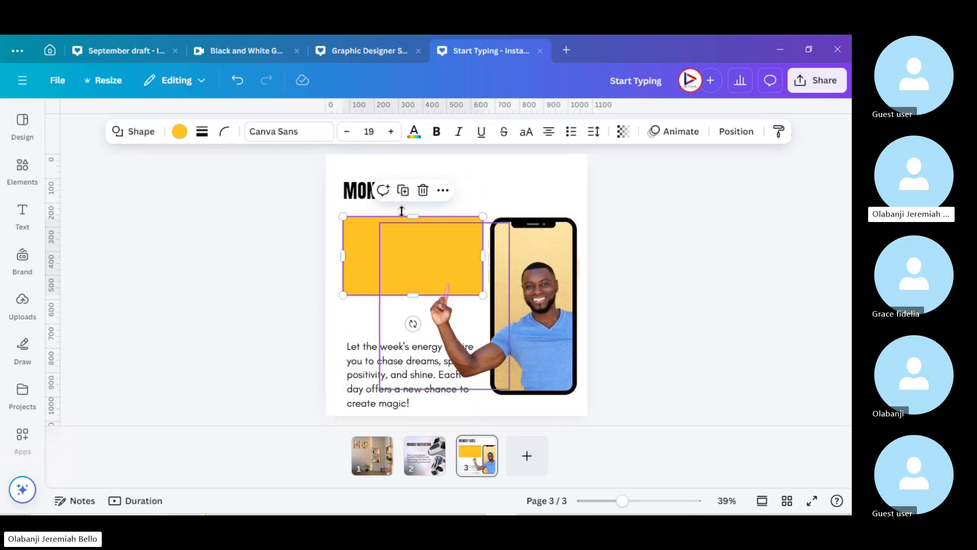
pyautogui.hotkey('ctrl', 'z')
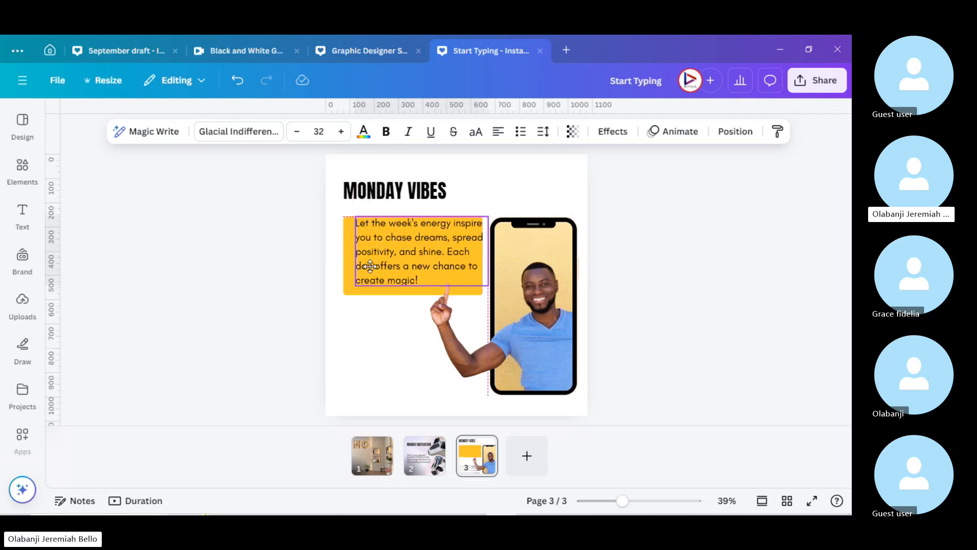
# Step: Center the quote paragraph inside the yellow box and nudge it slightly right and up for even margins
pyautogui.moveTo(359, 273); pyautogui.dragTo(358, 273)
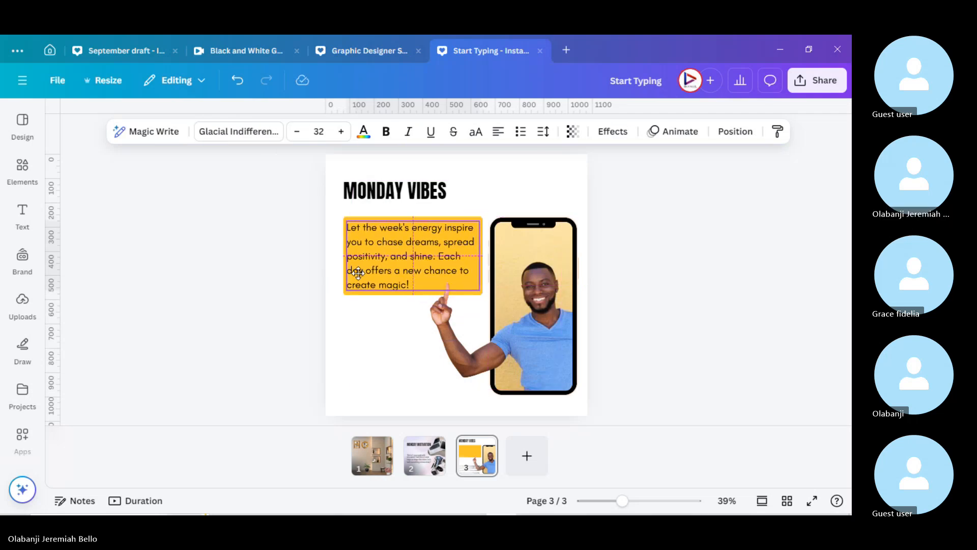
pyautogui.moveTo(358, 273); pyautogui.dragTo(359, 273)
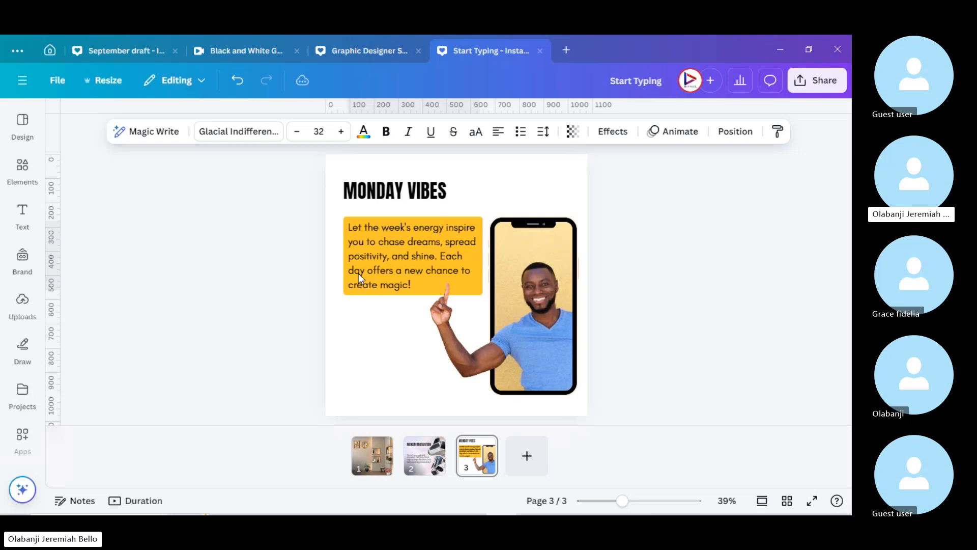
pyautogui.press('Right')
pyautogui.press('Up')
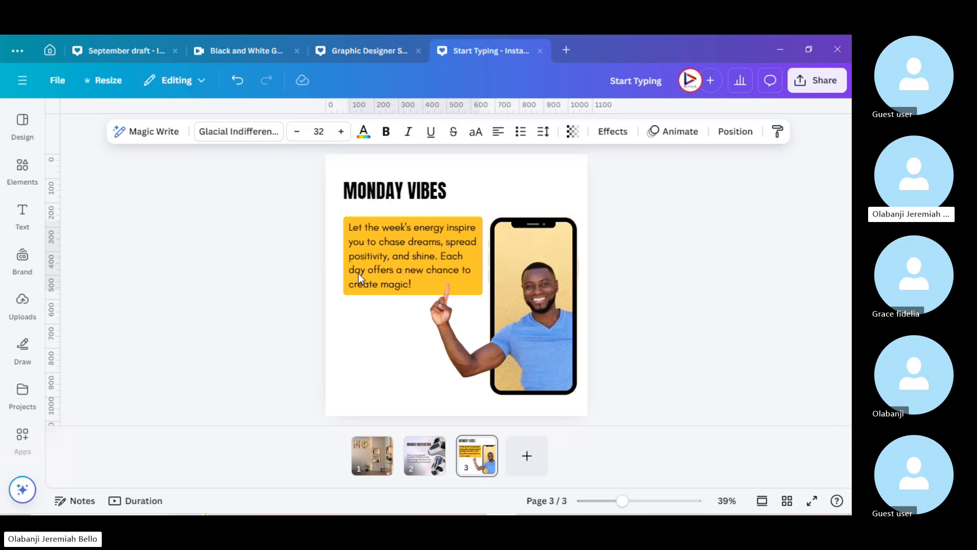
pyautogui.press('Left')
pyautogui.press('Left')
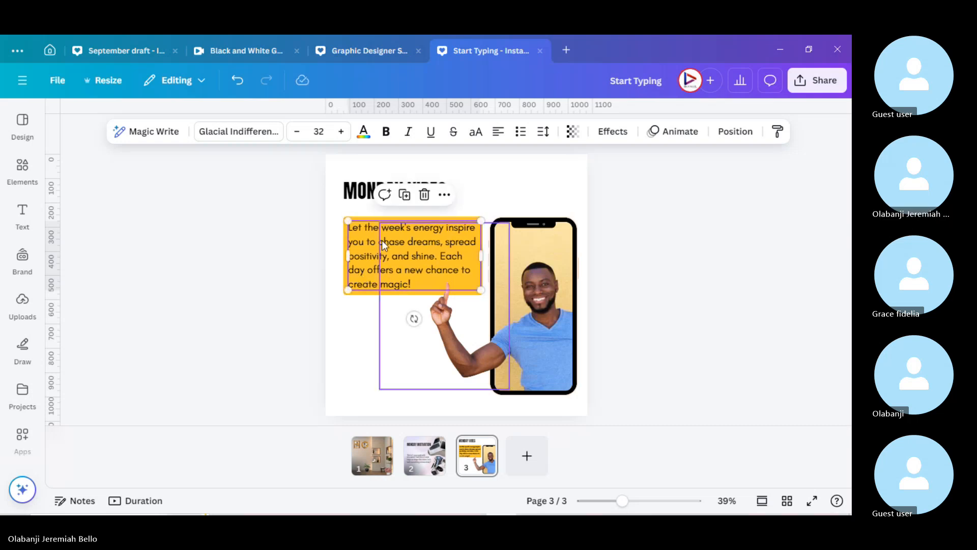
# Step: Select the quote paragraph together with its yellow box and group them
pyautogui.click(361, 327)
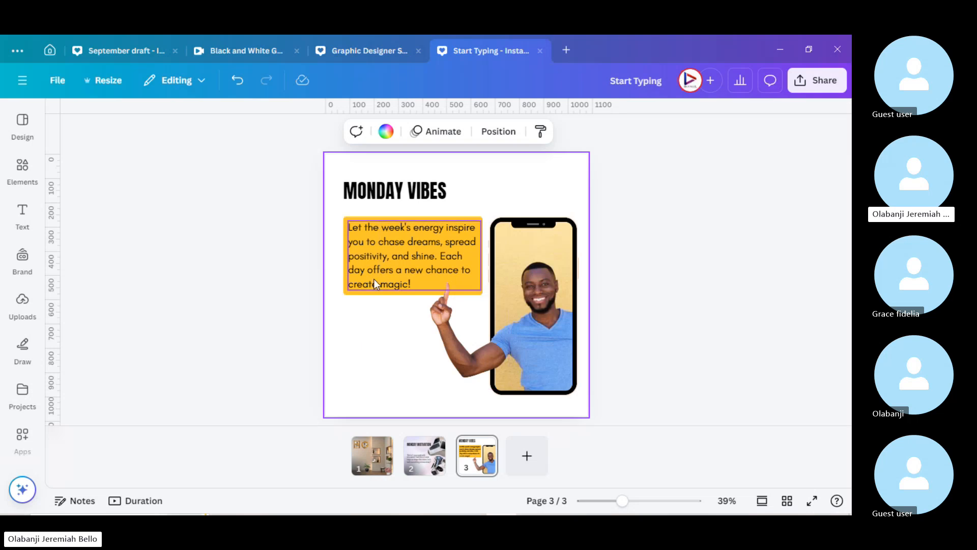
pyautogui.moveTo(357, 311); pyautogui.dragTo(455, 311)
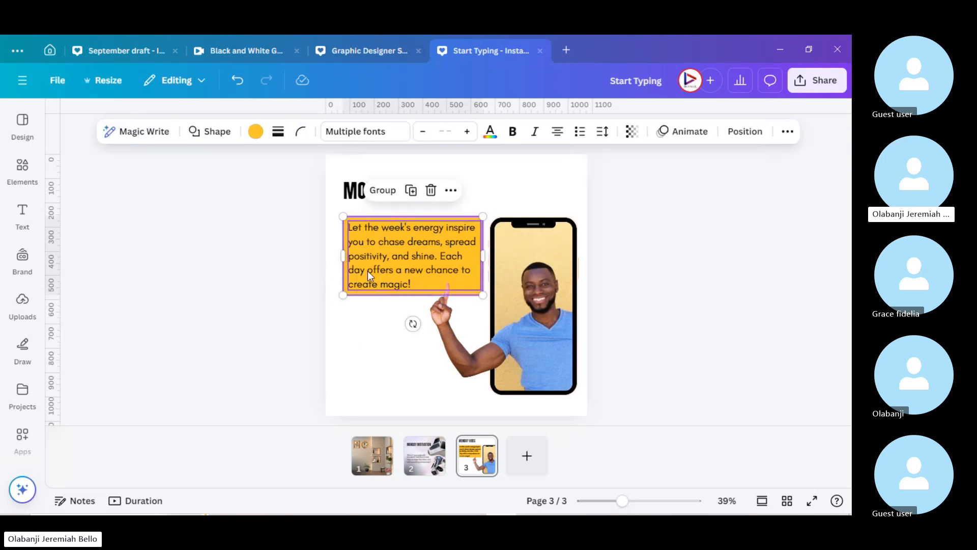
pyautogui.click(405, 188)
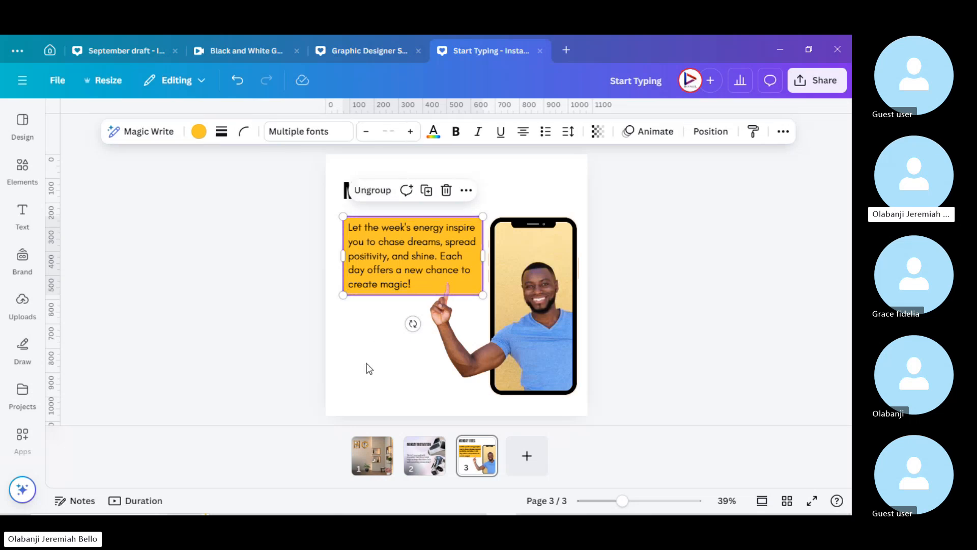
# Step: Add a placeholder text box reading "Your paragraph text" and move it below the grouped quote
pyautogui.press('t')
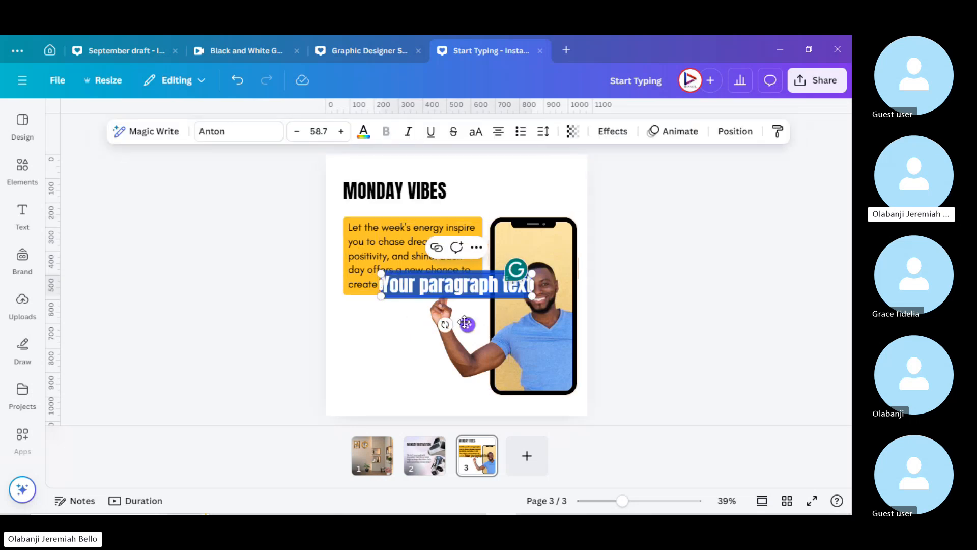
pyautogui.moveTo(467, 325); pyautogui.dragTo(406, 397)
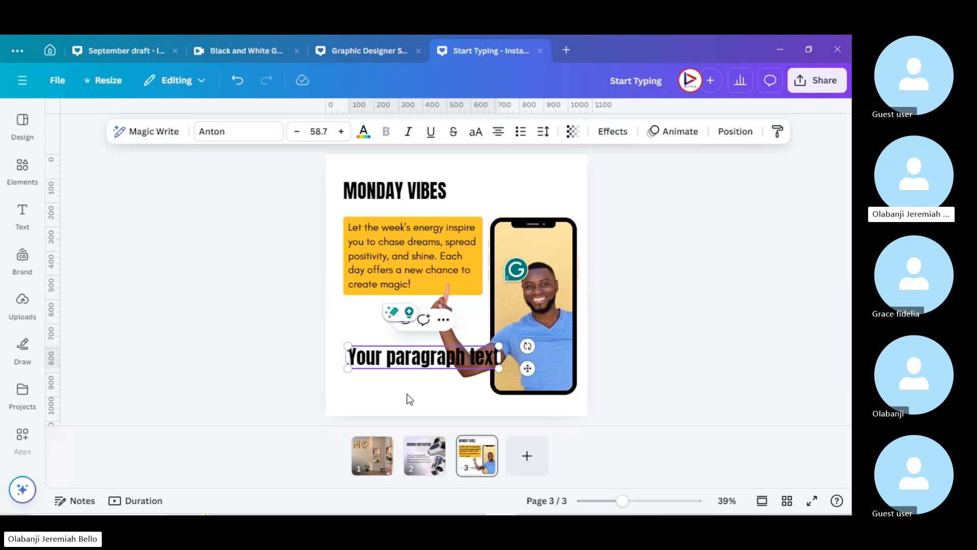
pyautogui.click(410, 399)
# Step: Add a yellow rectangle and fit it behind the placeholder text with a small margin all around
pyautogui.press('r')
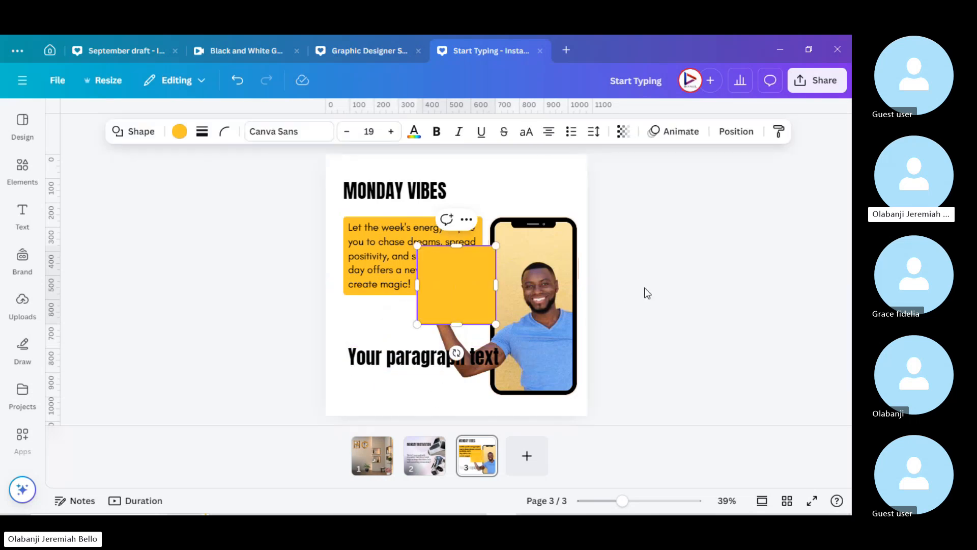
pyautogui.click(645, 288)
pyautogui.moveTo(456, 303); pyautogui.dragTo(377, 350)
pyautogui.moveTo(382, 313); pyautogui.dragTo(505, 353)
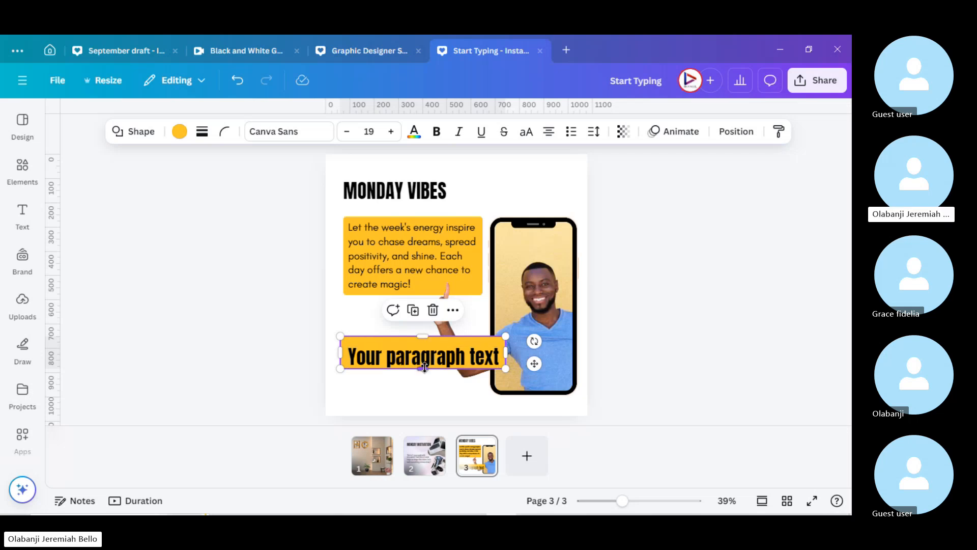
pyautogui.moveTo(424, 367); pyautogui.dragTo(425, 374)
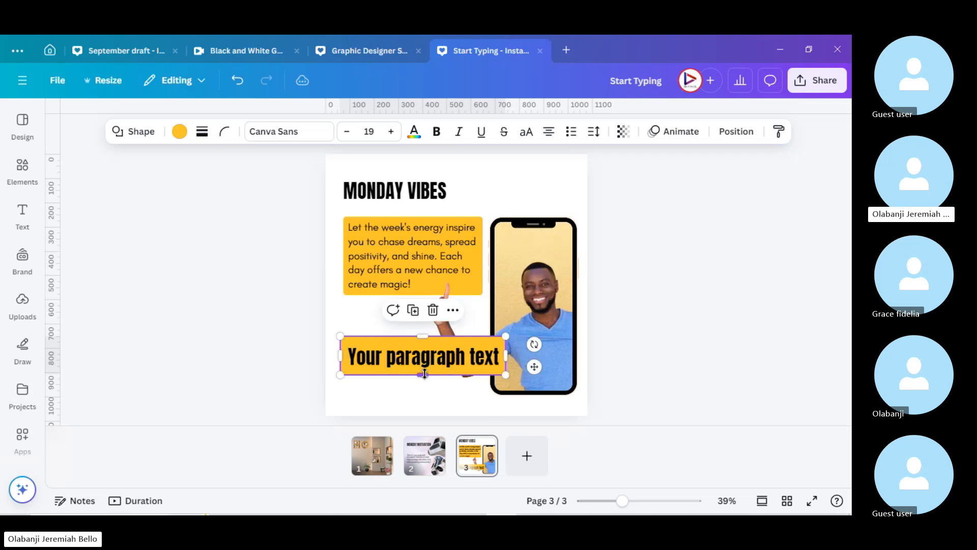
pyautogui.click(596, 332)
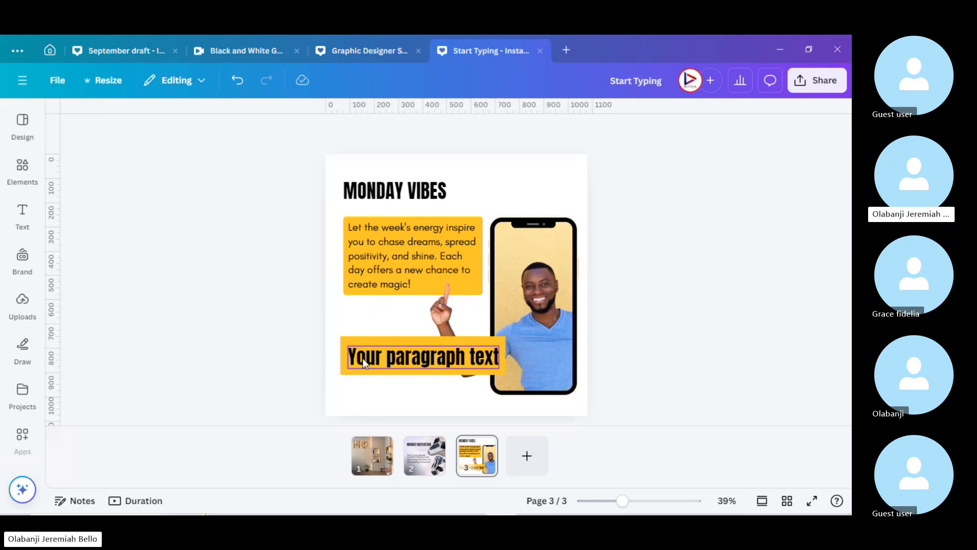
# Step: Delete the placeholder text and the yellow rectangle behind it
pyautogui.moveTo(314, 329); pyautogui.dragTo(393, 374)
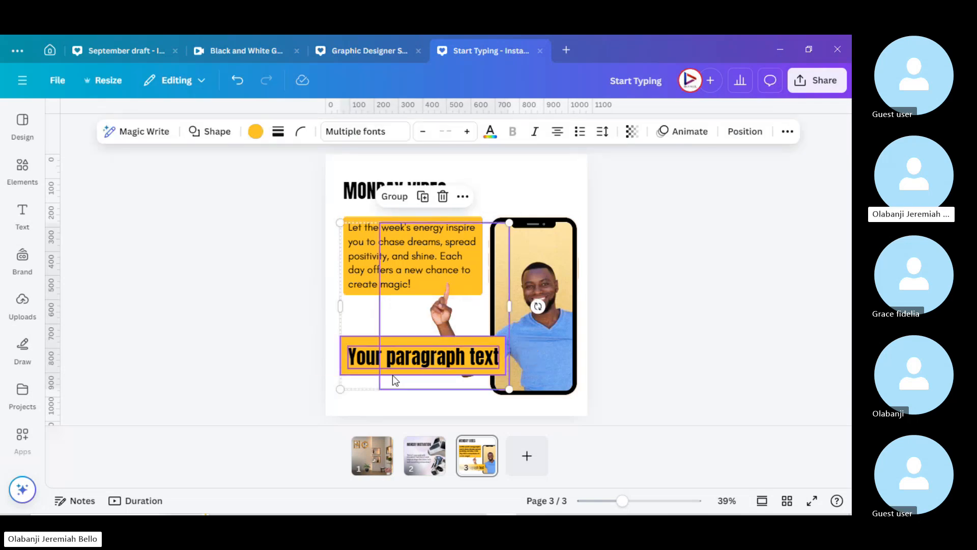
pyautogui.moveTo(310, 338); pyautogui.dragTo(361, 392)
pyautogui.press('Delete')
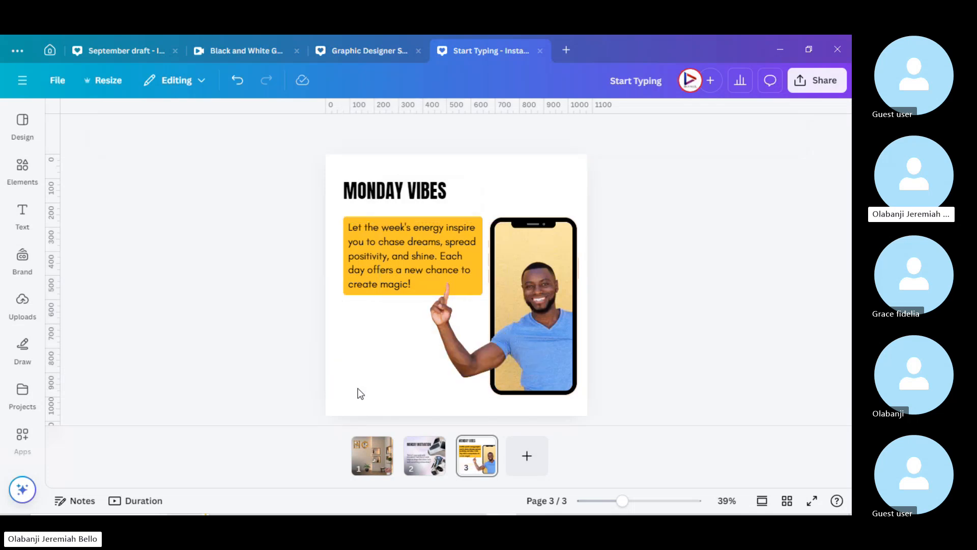
# Step: Search all element types for "DOTTED BACKGROUND FADED"
pyautogui.click(402, 198)
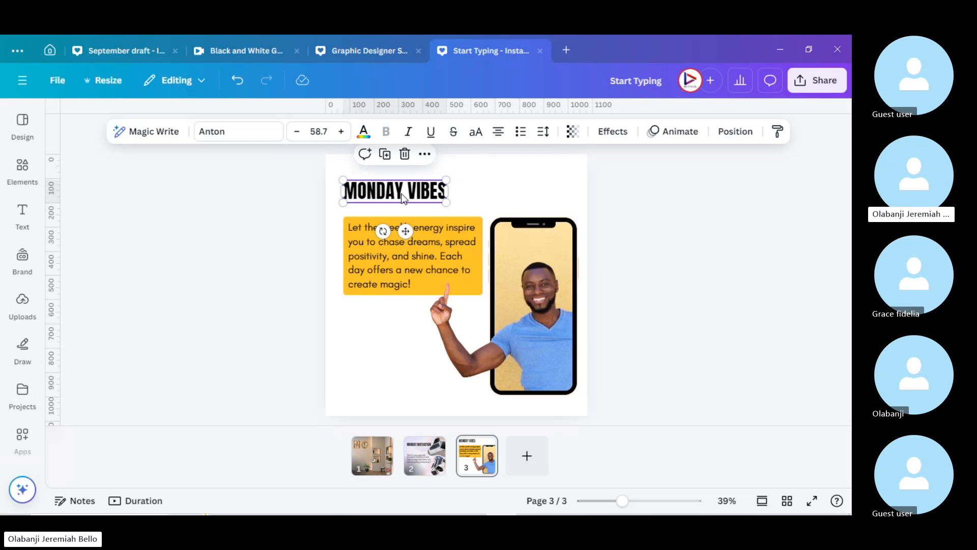
pyautogui.click(20, 170)
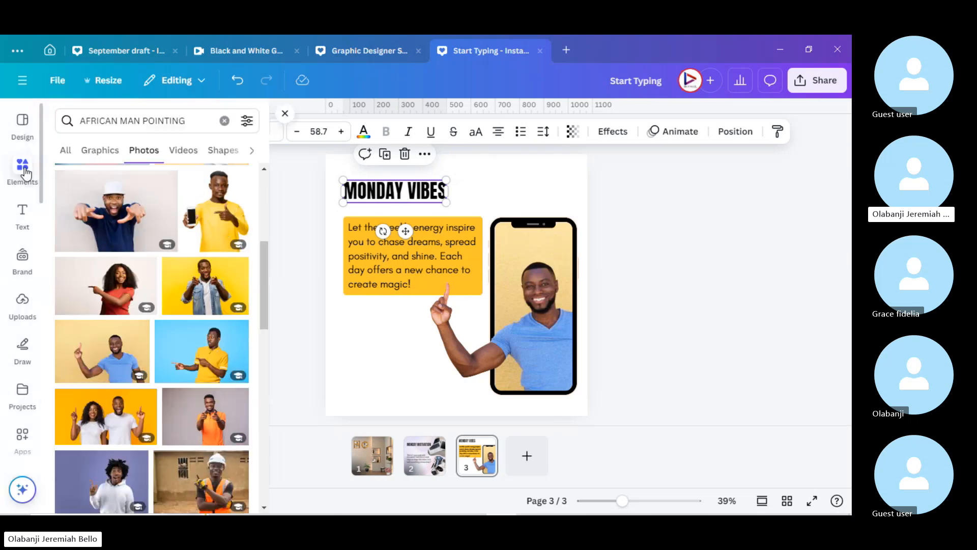
pyautogui.click(62, 157)
pyautogui.click(132, 122)
pyautogui.tripleClick(131, 124)
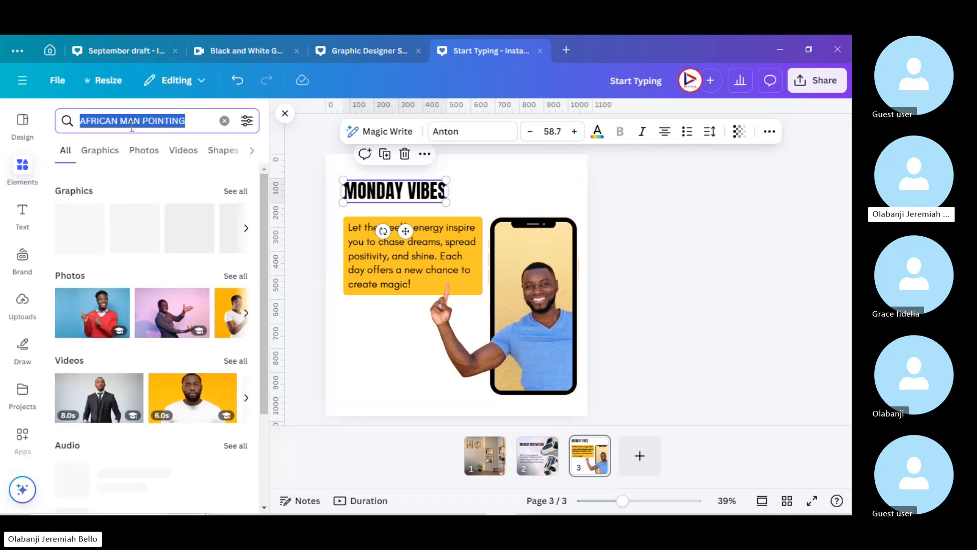
pyautogui.write('DOTTE')
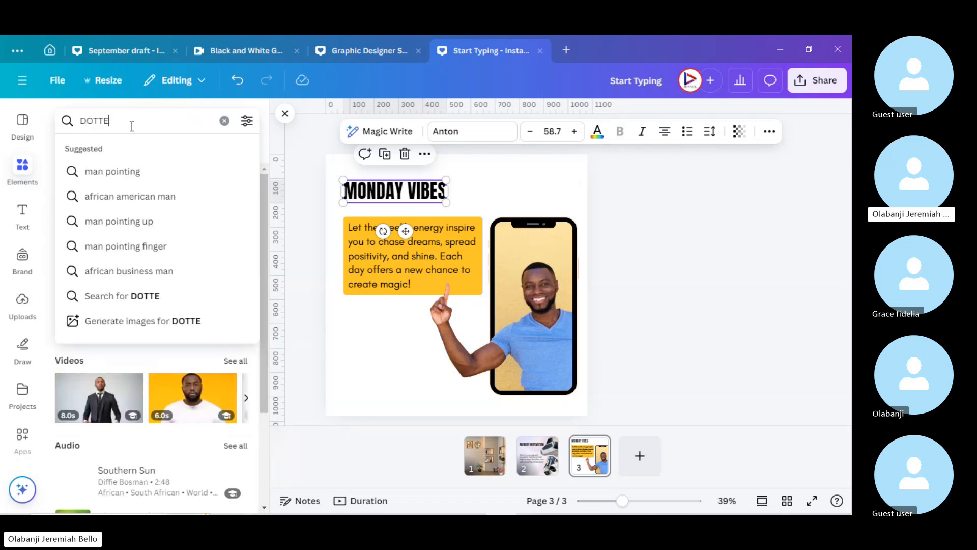
pyautogui.write('D BACK')
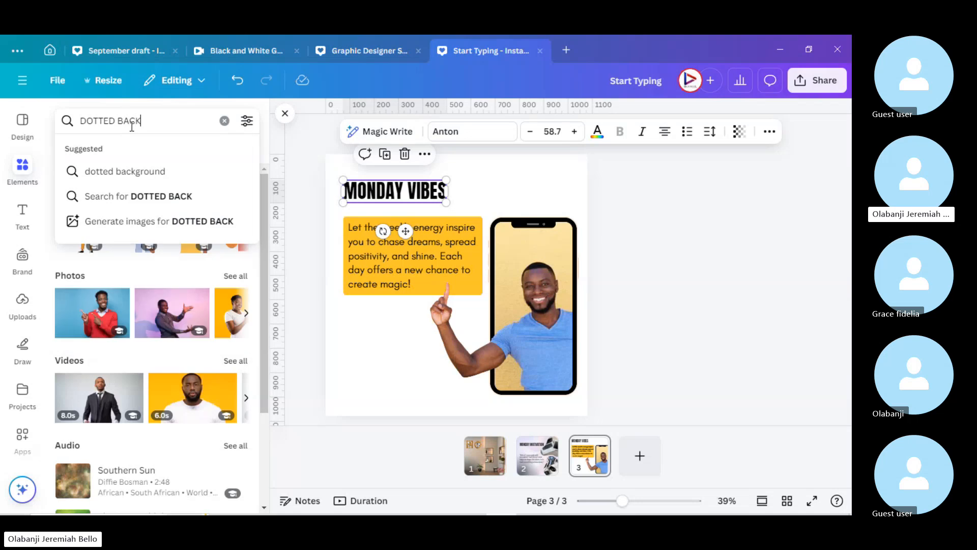
pyautogui.write('GROUND FA')
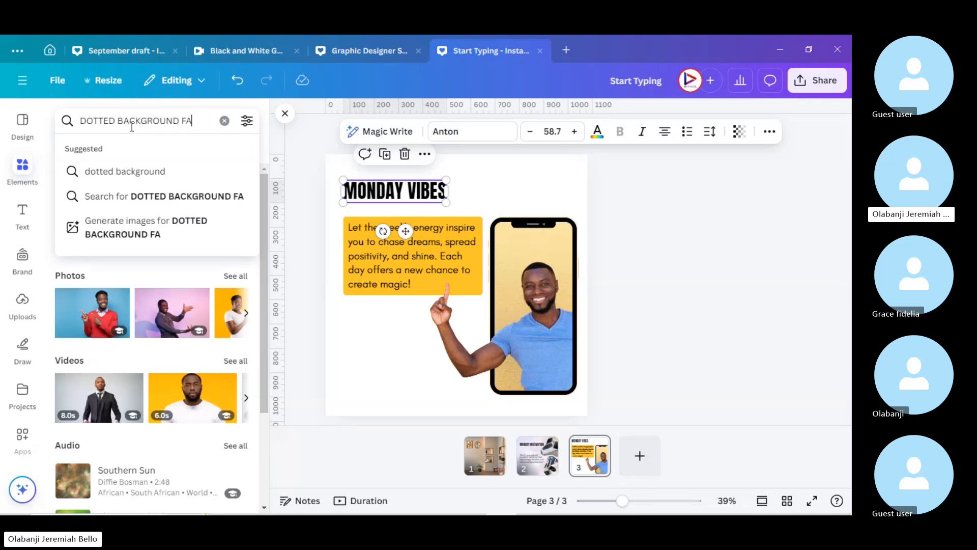
pyautogui.write('DED')
pyautogui.press('Return')
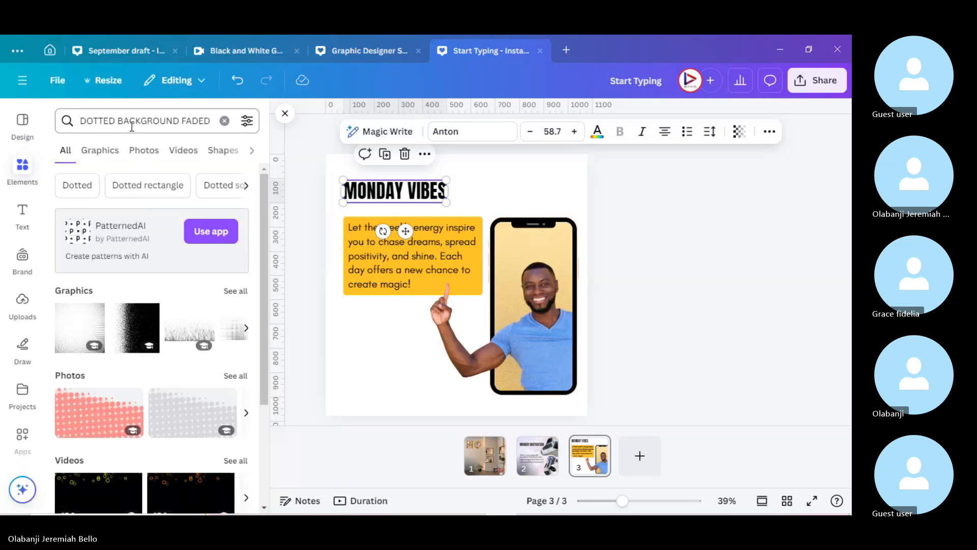
# Step: Insert the first faded dotted graphic and enlarge it to about 1,062 by 1,062 so it covers nearly the whole page
pyautogui.moveTo(84, 333)
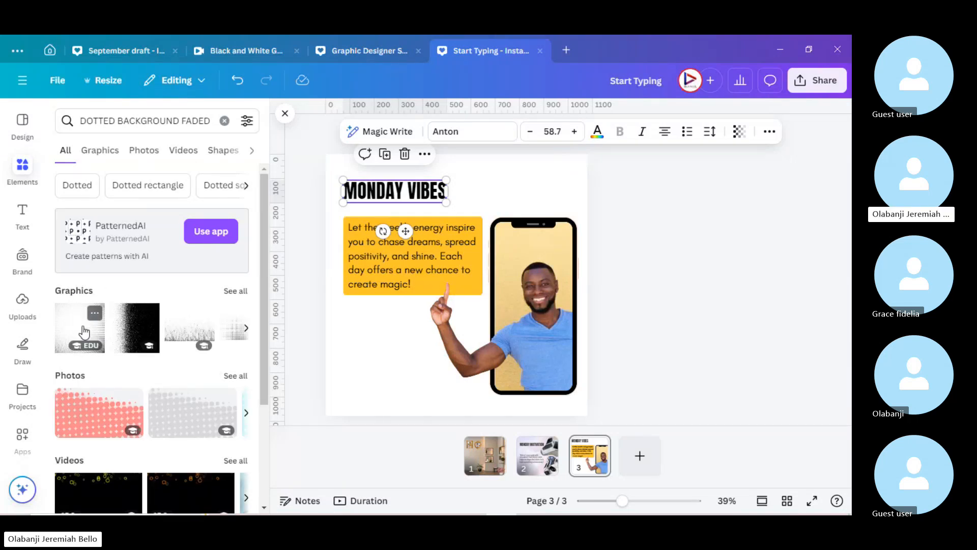
pyautogui.click(80, 331)
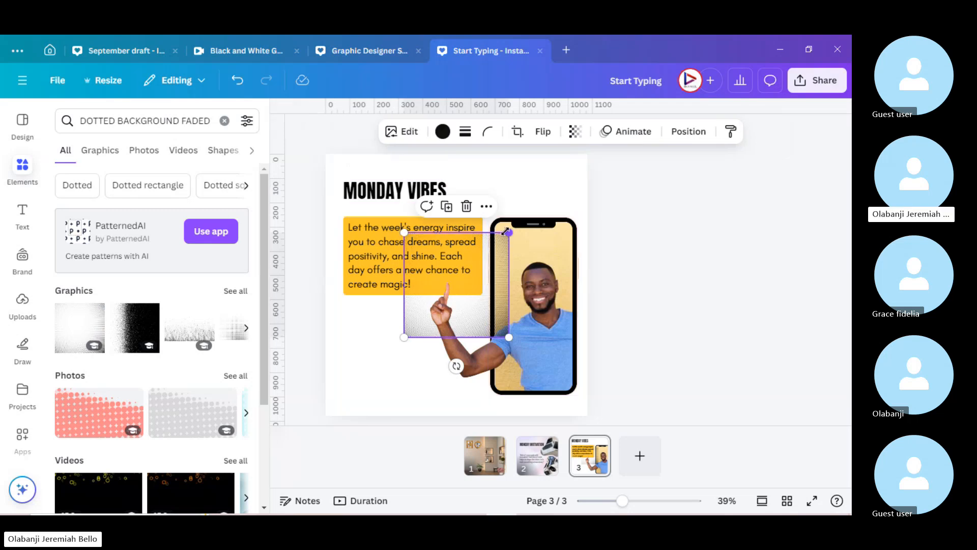
pyautogui.moveTo(509, 232); pyautogui.dragTo(588, 154)
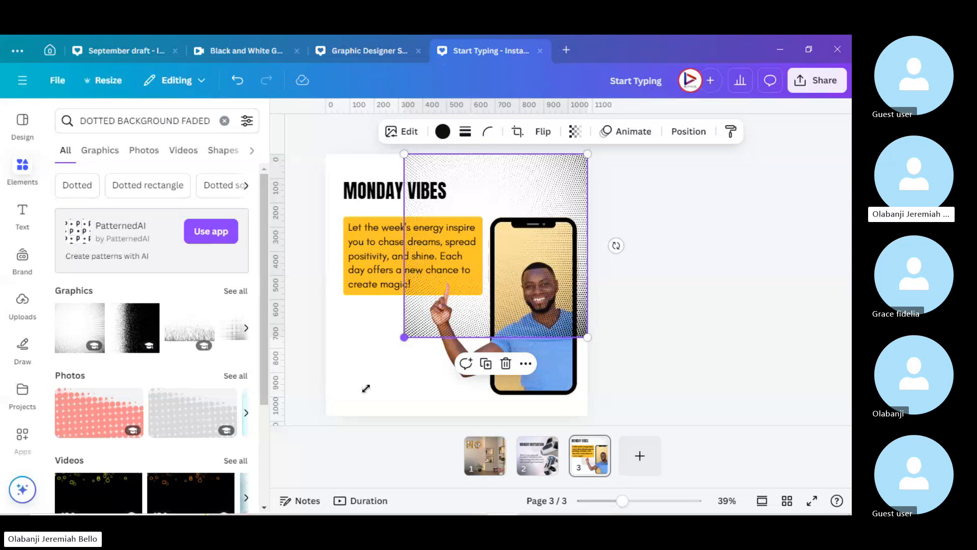
pyautogui.moveTo(366, 388); pyautogui.dragTo(337, 421)
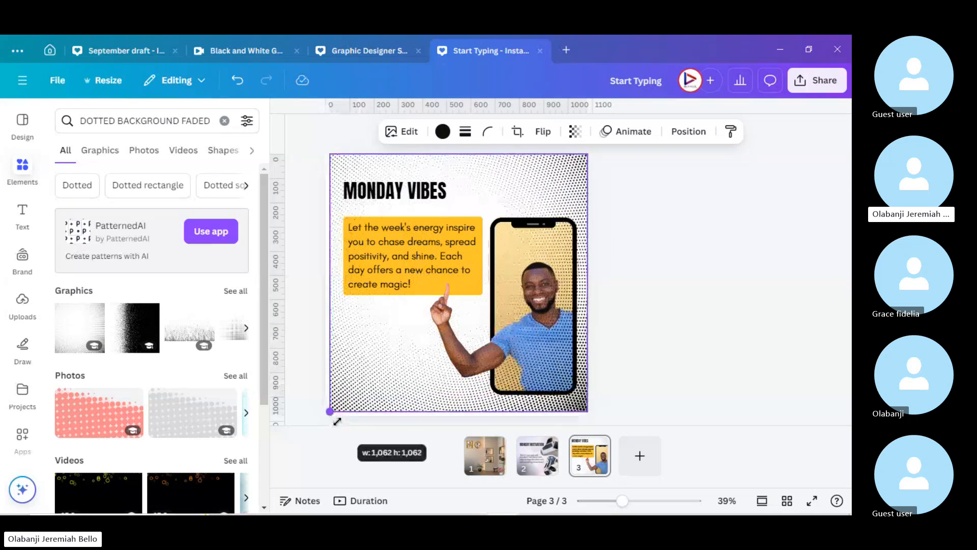
# Step: Send the dotted graphic to the back, behind the heading, quote box and phone frame
pyautogui.rightClick(383, 375)
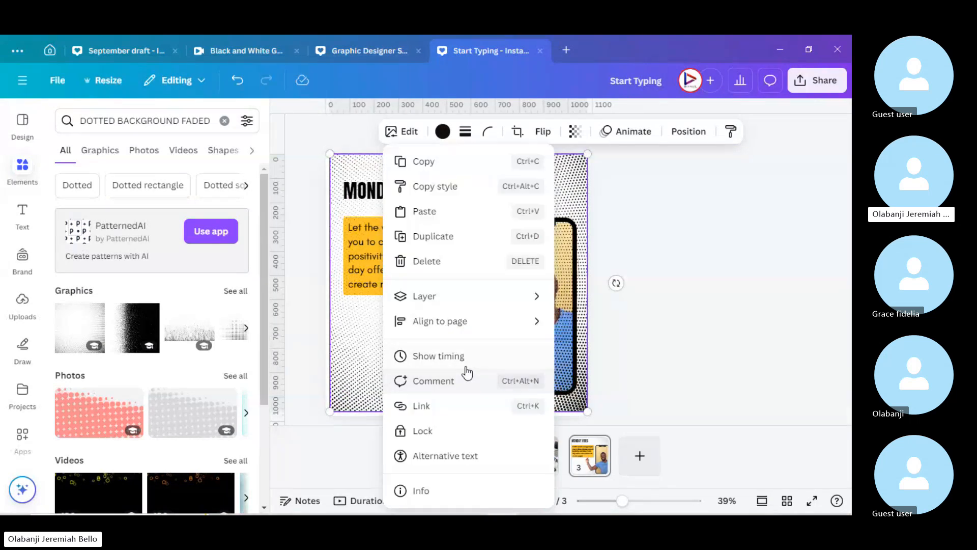
pyautogui.moveTo(466, 296)
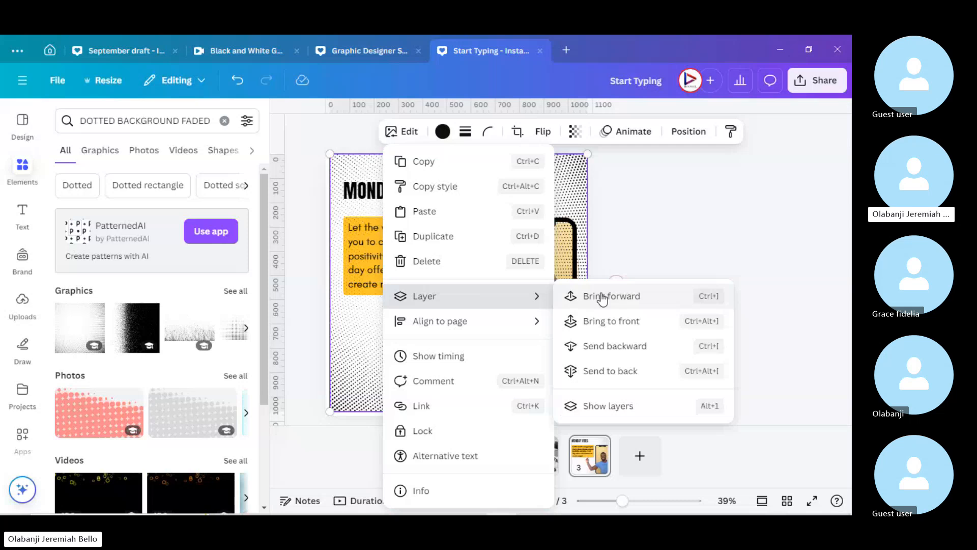
pyautogui.click(604, 371)
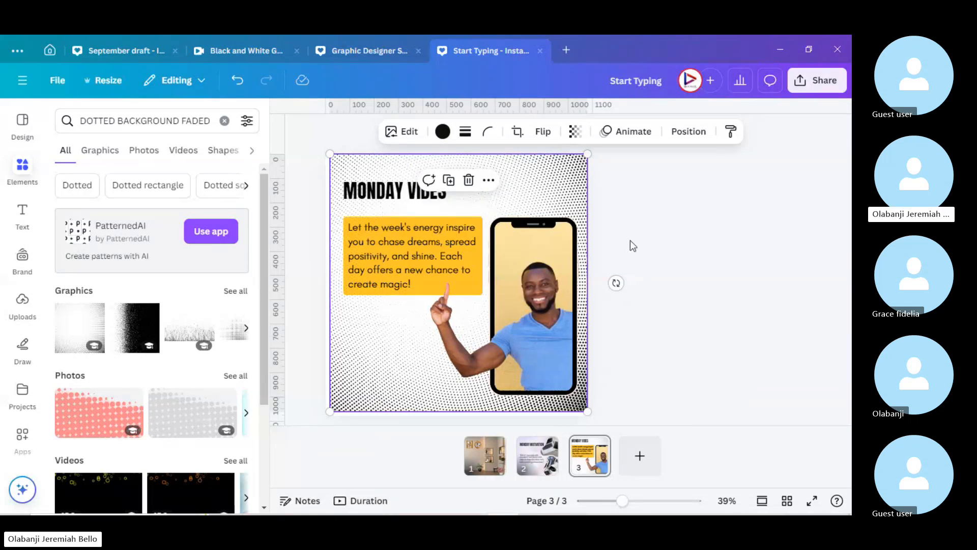
# Step: Recolour the dotted background graphic with the yellow document colour and lower its opacity
pyautogui.click(443, 131)
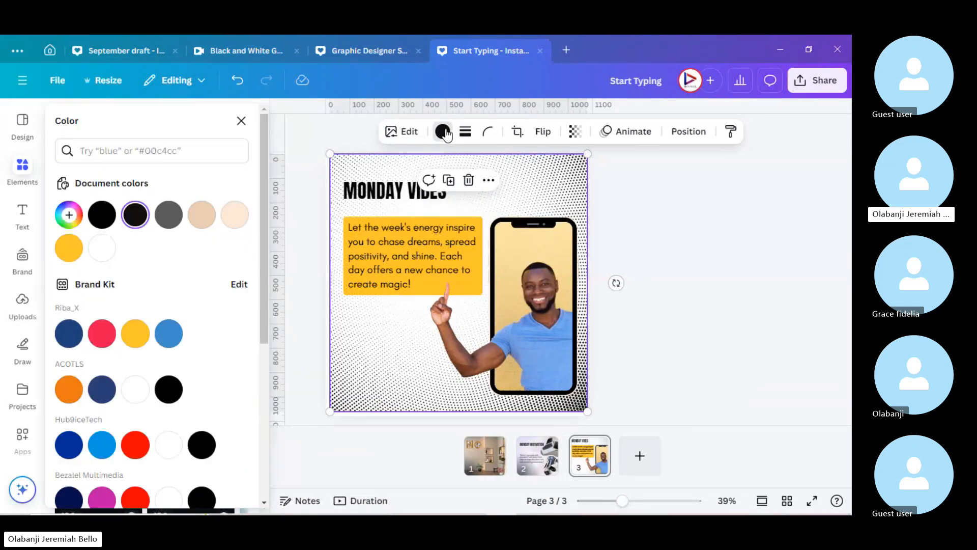
pyautogui.click(68, 248)
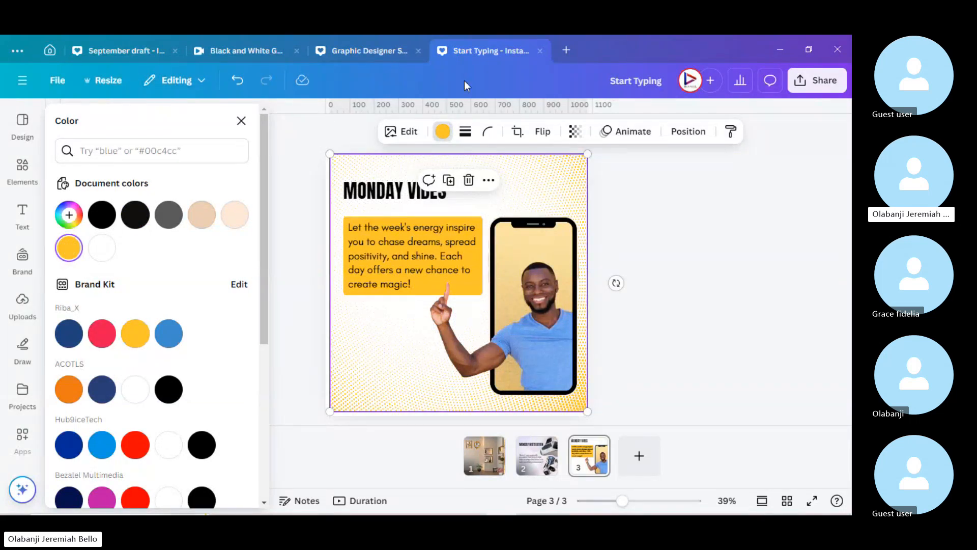
pyautogui.click(575, 132)
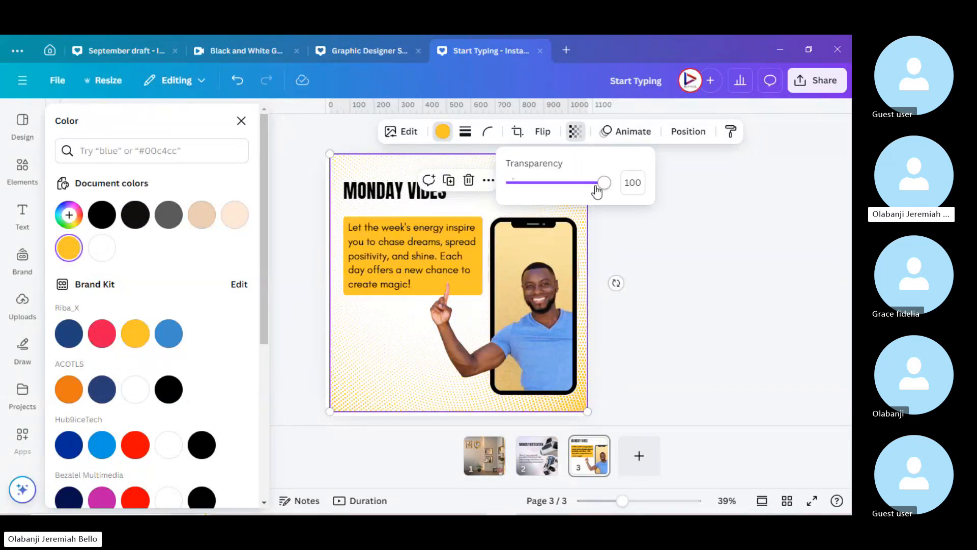
pyautogui.moveTo(607, 187); pyautogui.dragTo(578, 189)
pyautogui.click(662, 284)
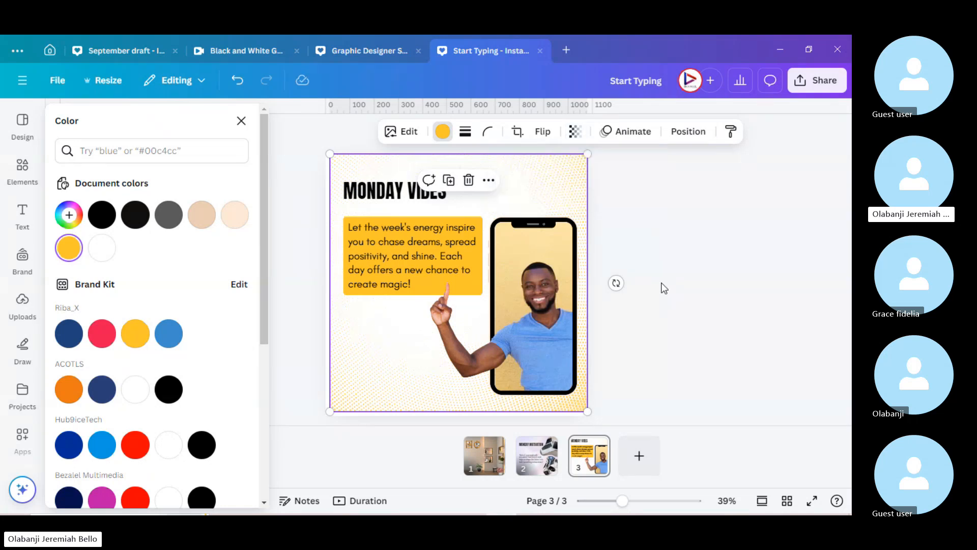
pyautogui.press('Escape')
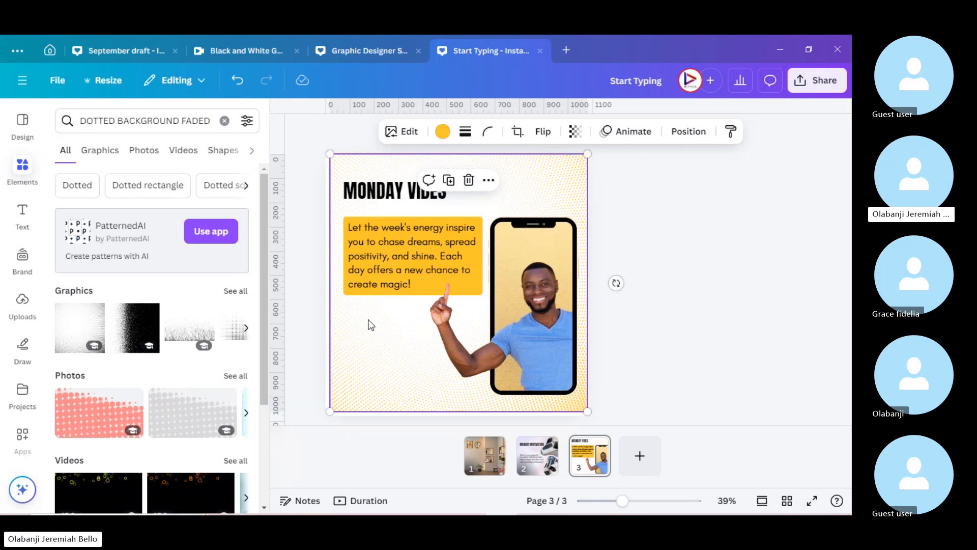
# Step: Add a text box in Glacial Indifference and move it below the yellow quote box
pyautogui.press('t')
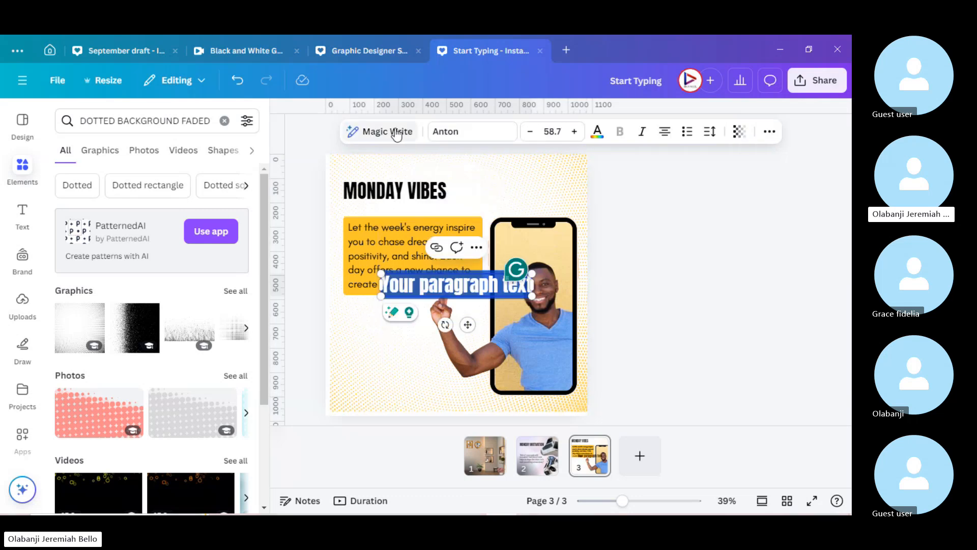
pyautogui.click(437, 133)
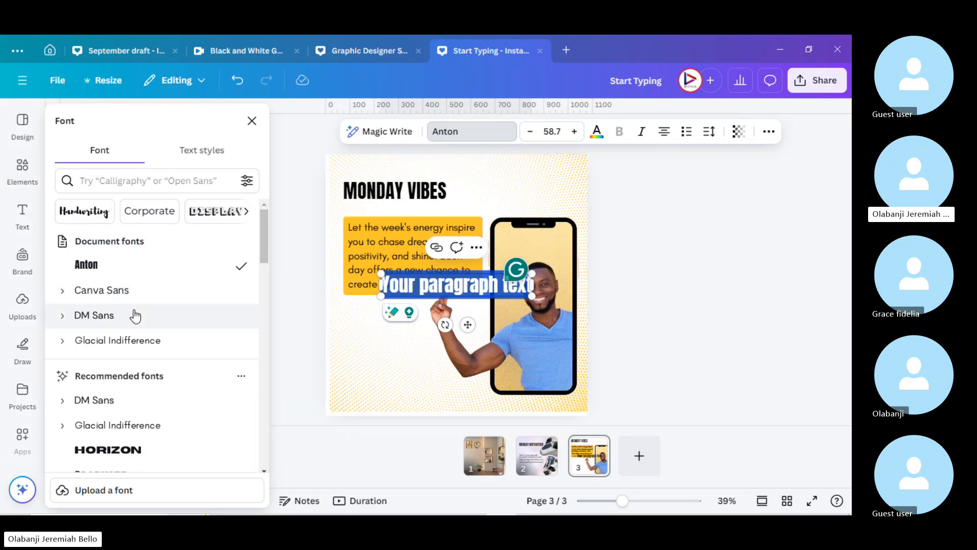
pyautogui.click(114, 342)
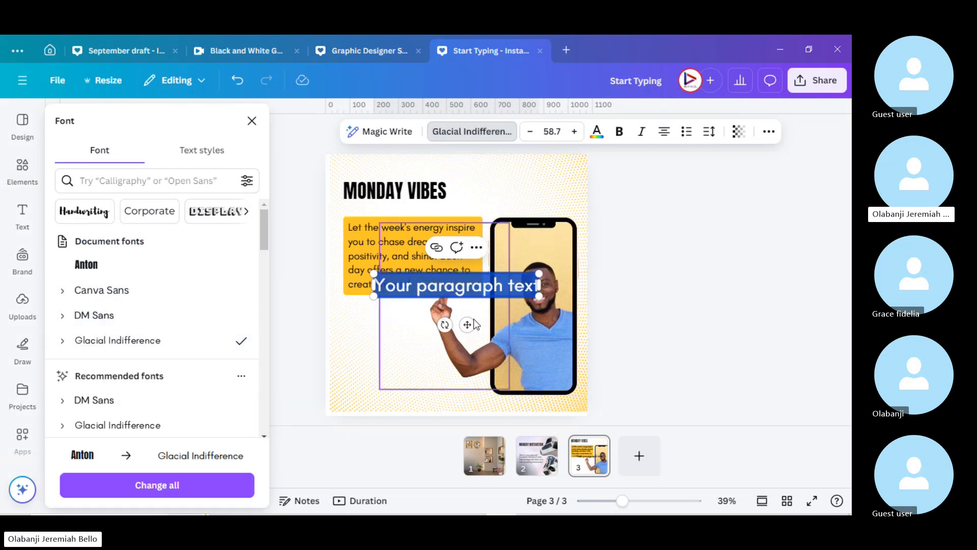
pyautogui.moveTo(474, 323); pyautogui.dragTo(453, 379)
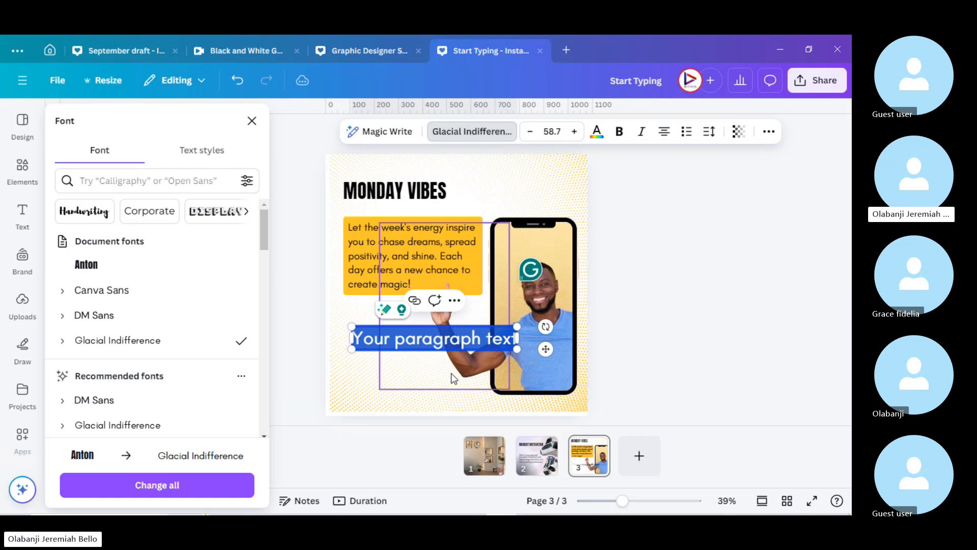
# Step: Replace the placeholder text with "Stay positive" and start a second line beneath it
pyautogui.write('sTAY')
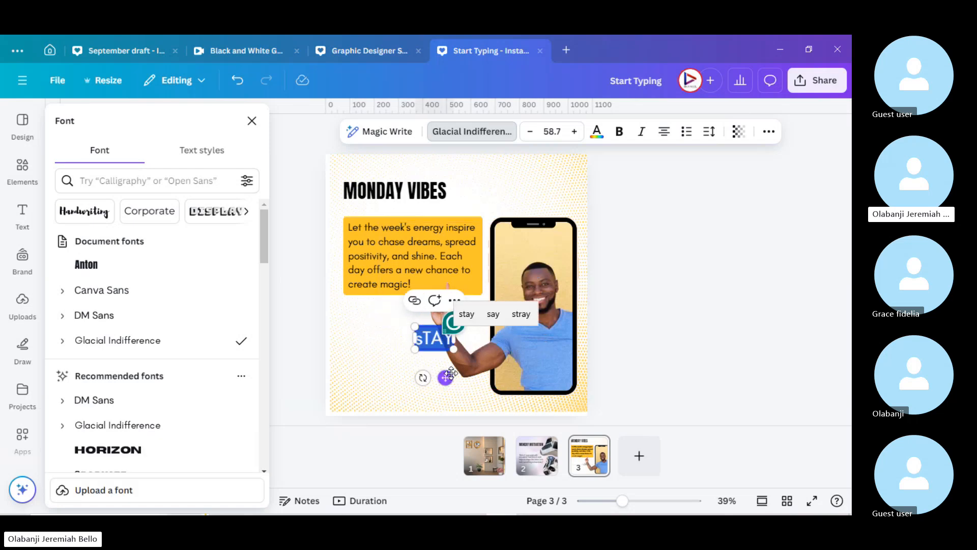
pyautogui.write('Stay p')
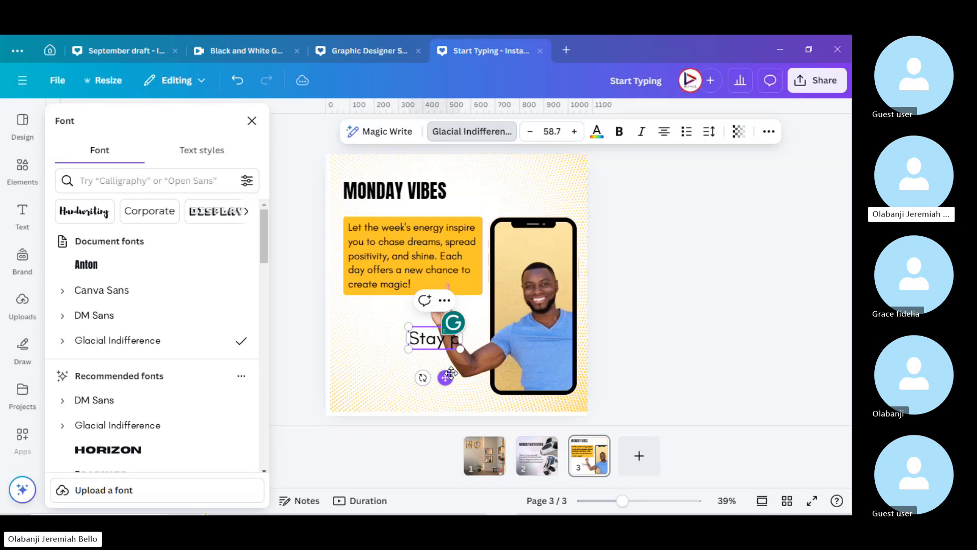
pyautogui.write('ositive')
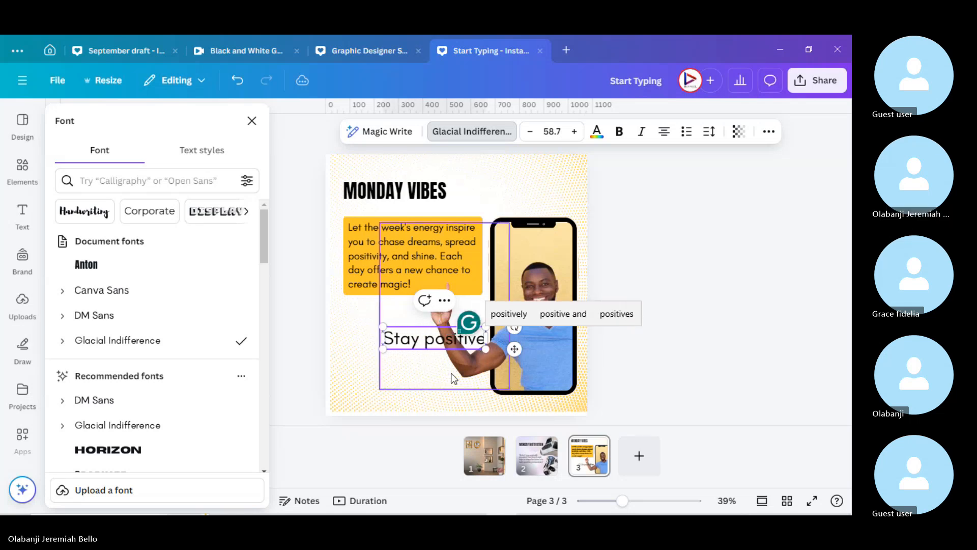
pyautogui.press('Return')
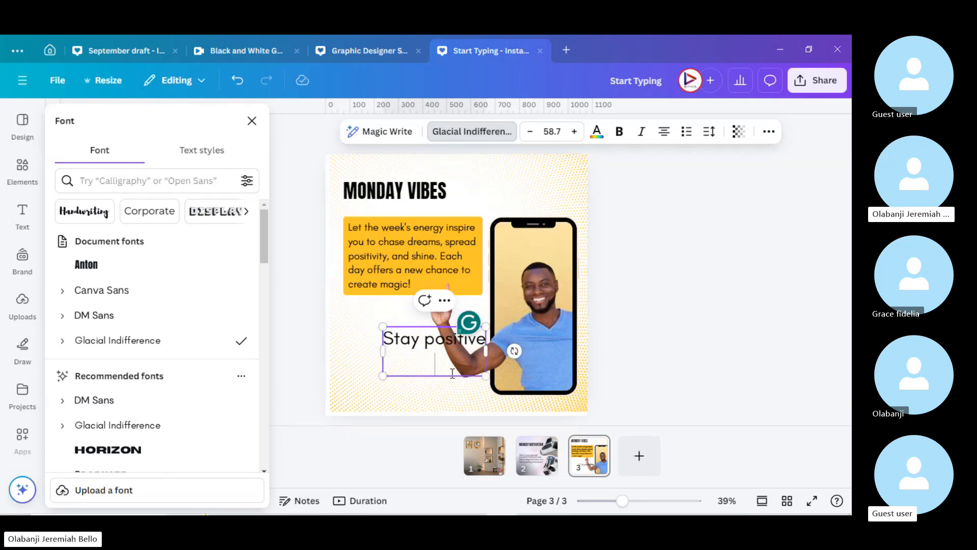
# Step: Enlarge the dotted background graphic from its lower-left corner so it covers the page's left and bottom edges
pyautogui.click(376, 407)
pyautogui.moveTo(326, 411); pyautogui.dragTo(321, 415)
# Step: Add the lines "Be Optimistic" and "Embrace Success" below "Stay positive" in the same text box
pyautogui.click(427, 348)
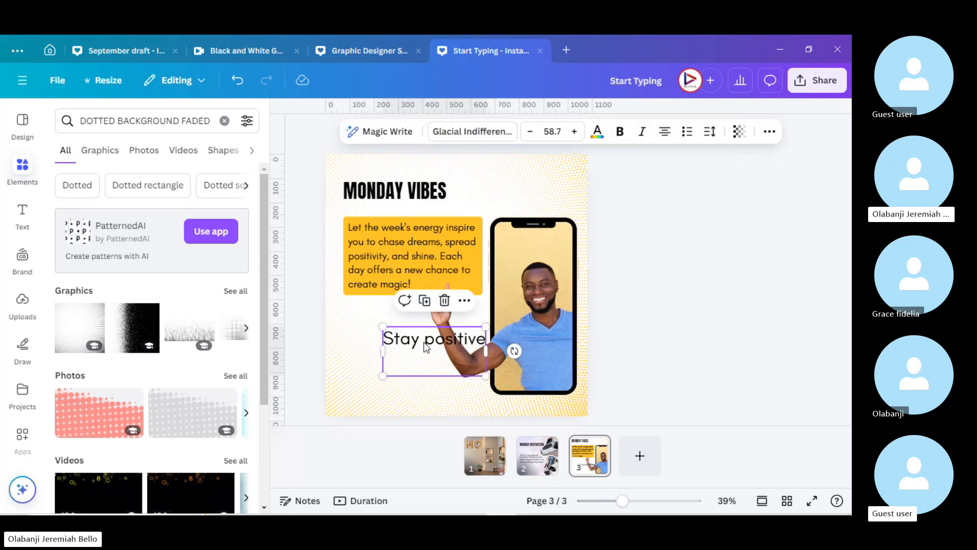
pyautogui.doubleClick(402, 343)
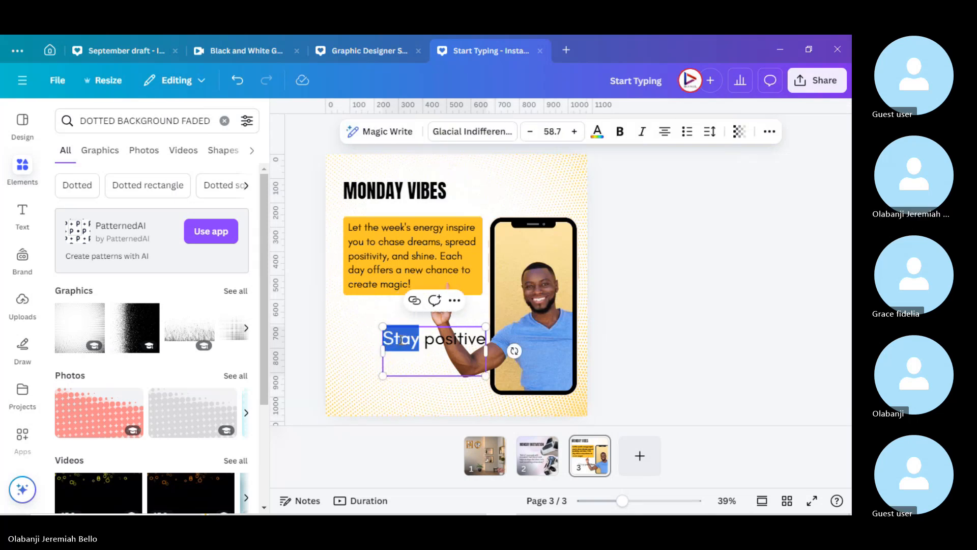
pyautogui.press('Down')
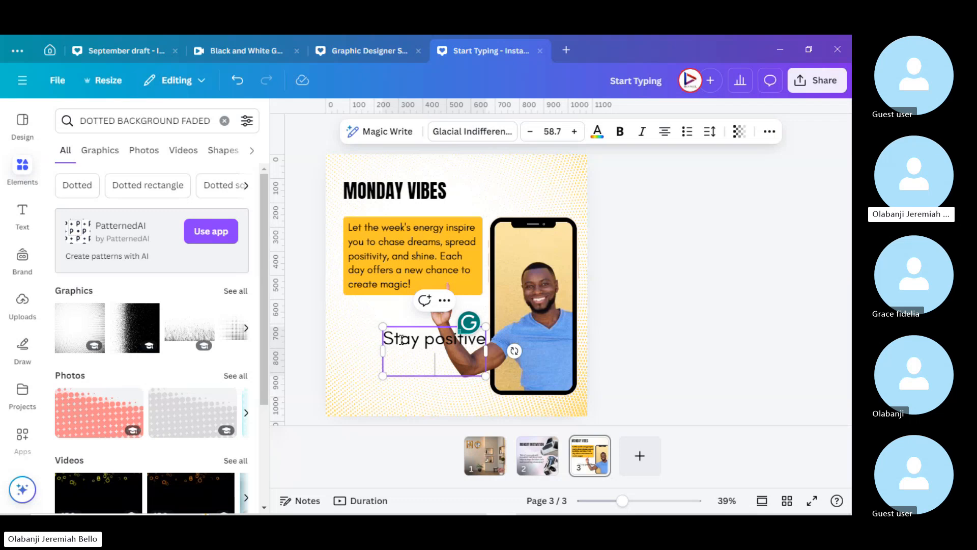
pyautogui.write('Be Optimis')
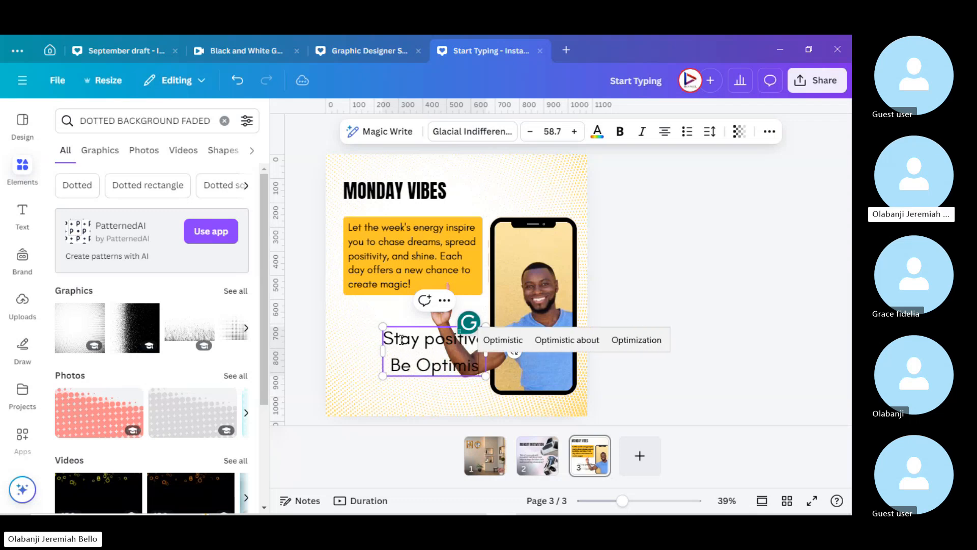
pyautogui.write('tic')
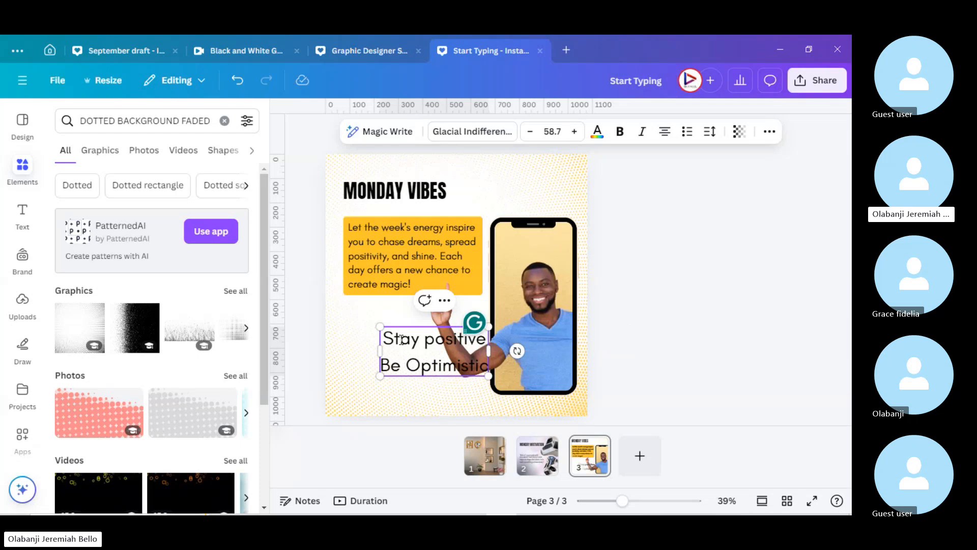
pyautogui.press('Return')
pyautogui.write('E')
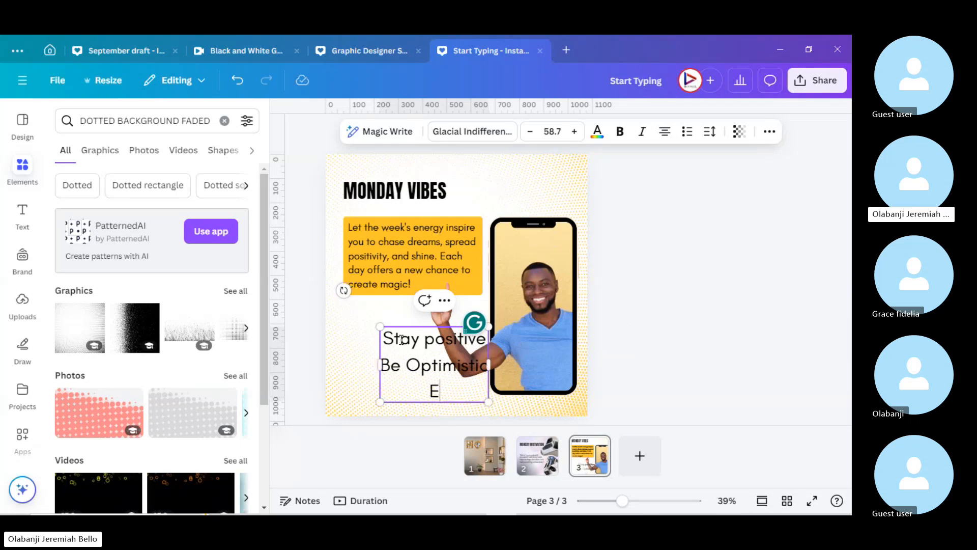
pyautogui.write('brace Success')
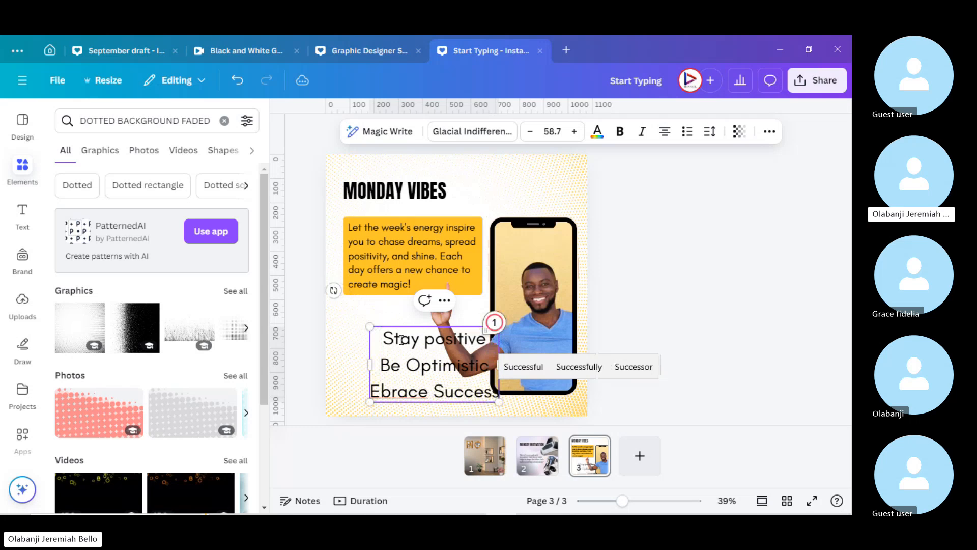
pyautogui.click(389, 392)
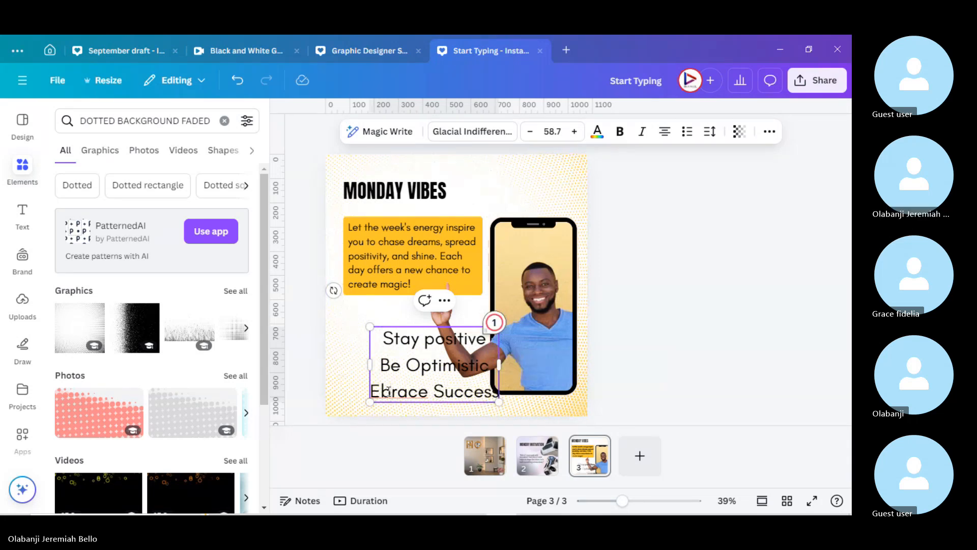
pyautogui.press('BackSpace')
pyautogui.write('mb')
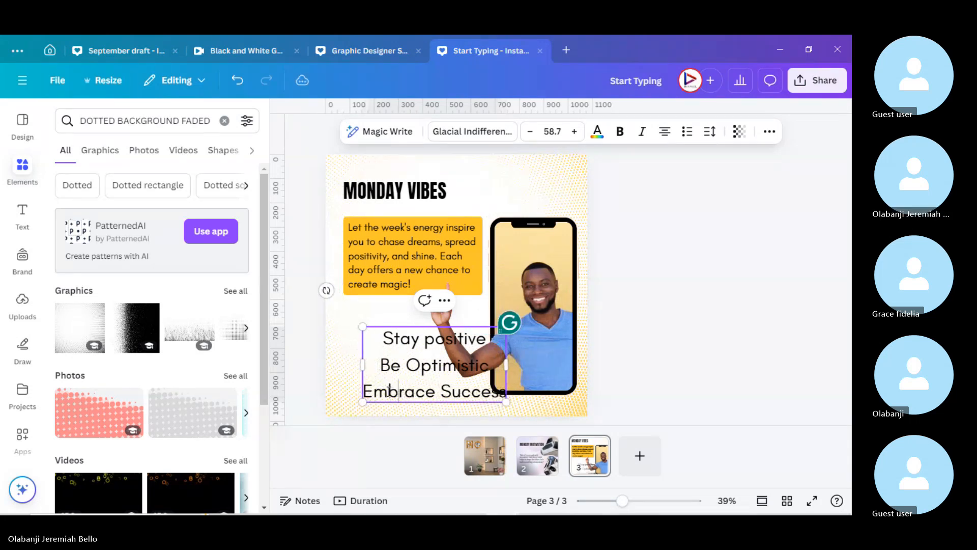
pyautogui.press('Escape')
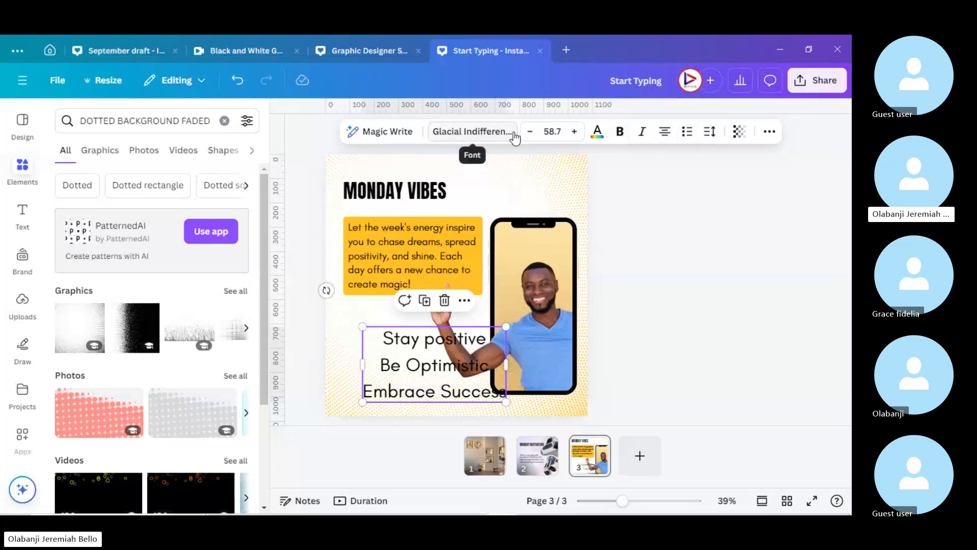
# Step: Set the font size of the three-line text box to 24
pyautogui.click(553, 131)
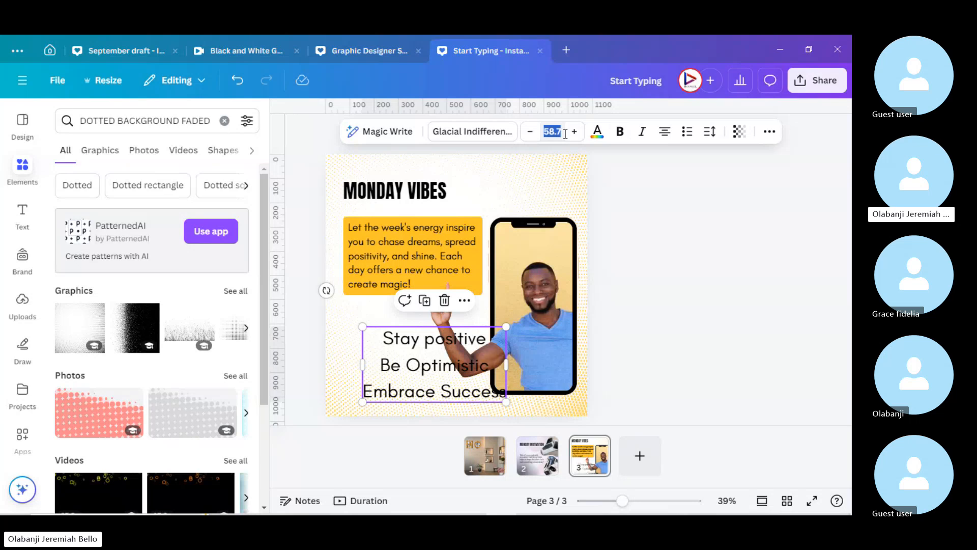
pyautogui.write('24')
pyautogui.press('Return')
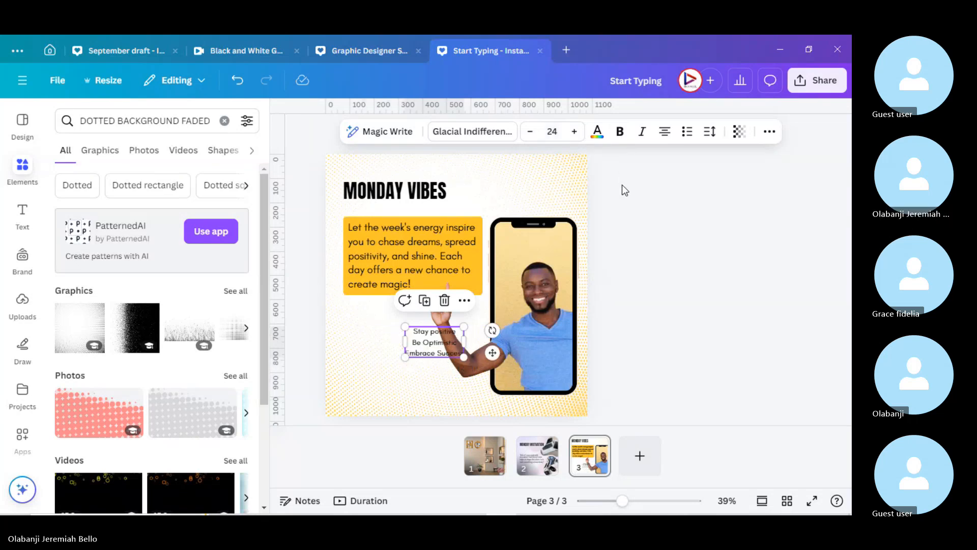
# Step: Left-align the three lines and move them beneath the quote box, to the left of the man's hand
pyautogui.click(665, 131)
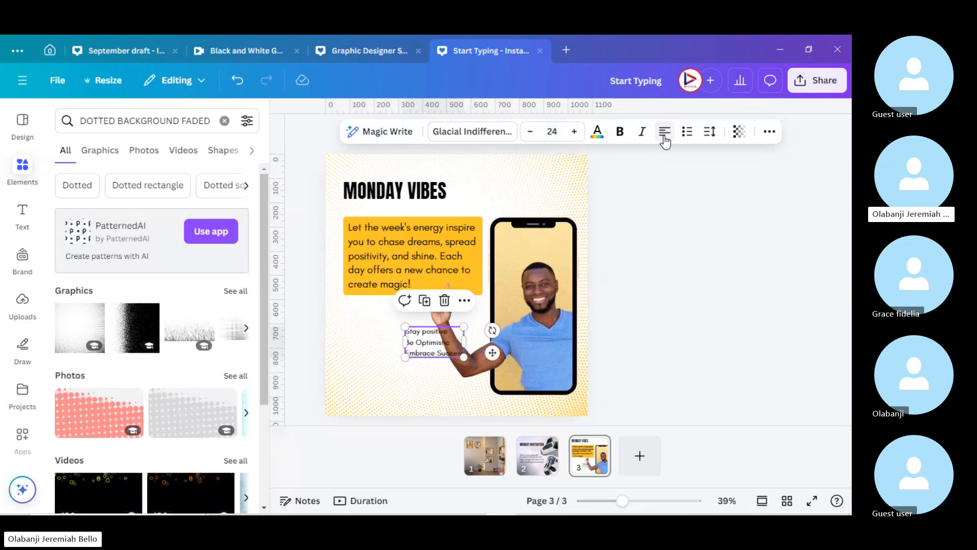
pyautogui.click(662, 366)
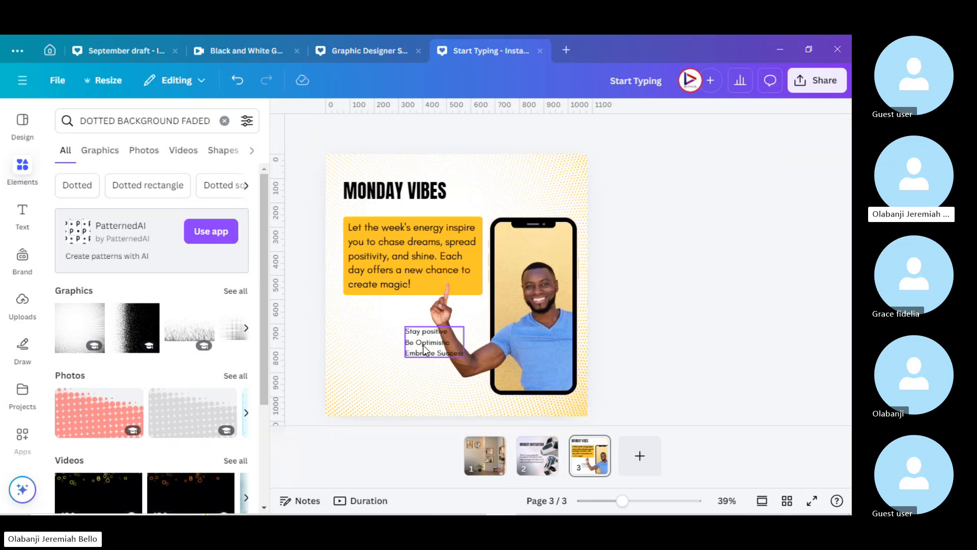
pyautogui.moveTo(424, 350); pyautogui.dragTo(379, 332)
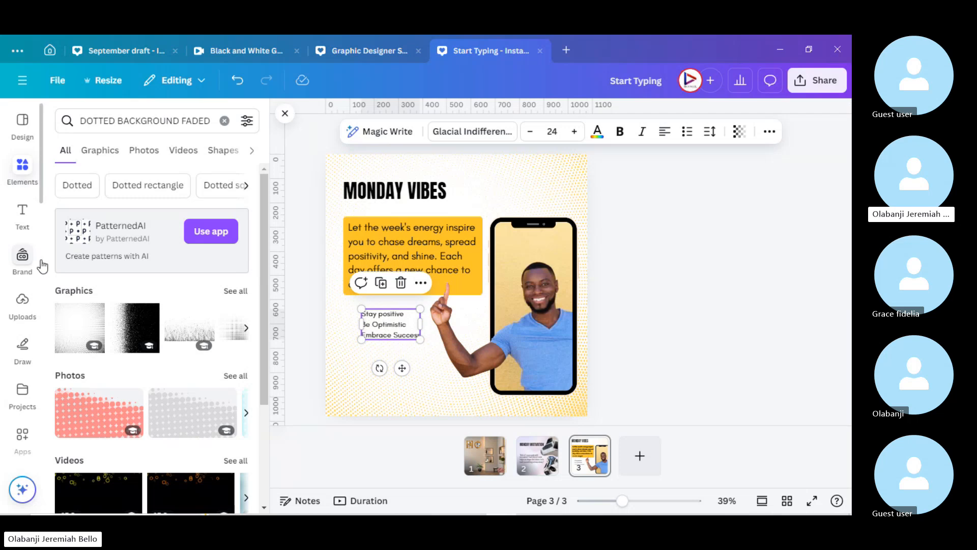
# Step: Search the elements library for "ticks"
pyautogui.tripleClick(178, 122)
pyautogui.write('ticks')
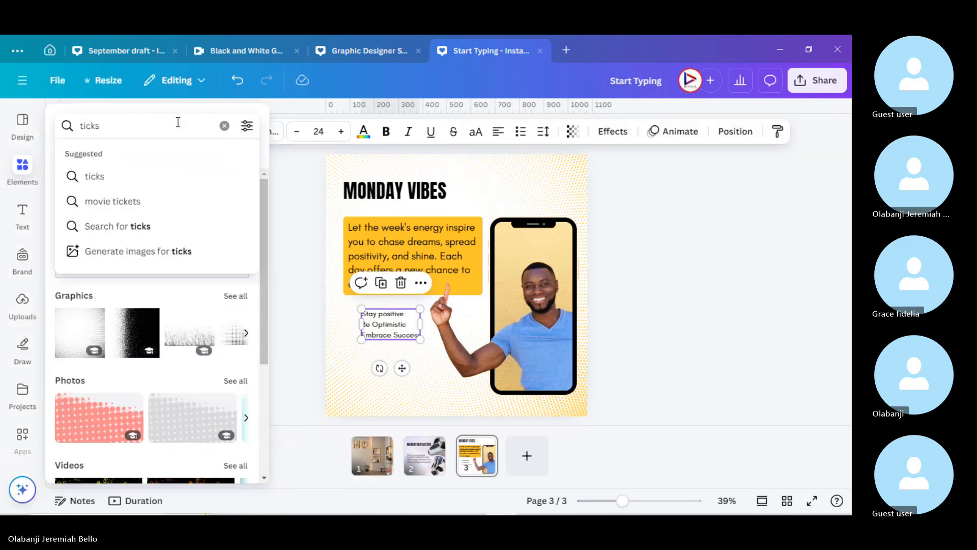
pyautogui.press('Return')
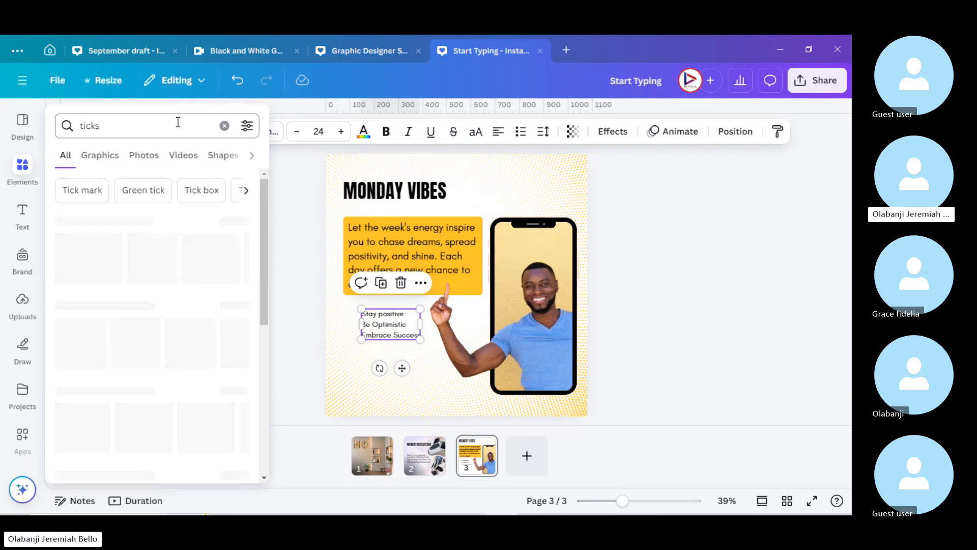